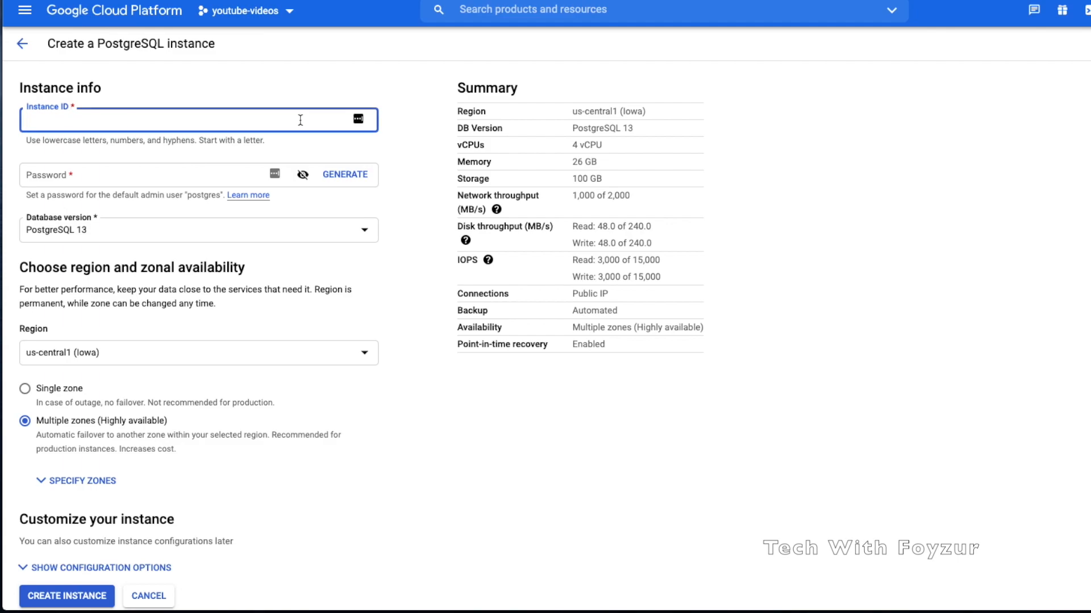
# Name the instance demo-psql-youtube and enter the admin password
pyautogui.write('-psql-youtube')
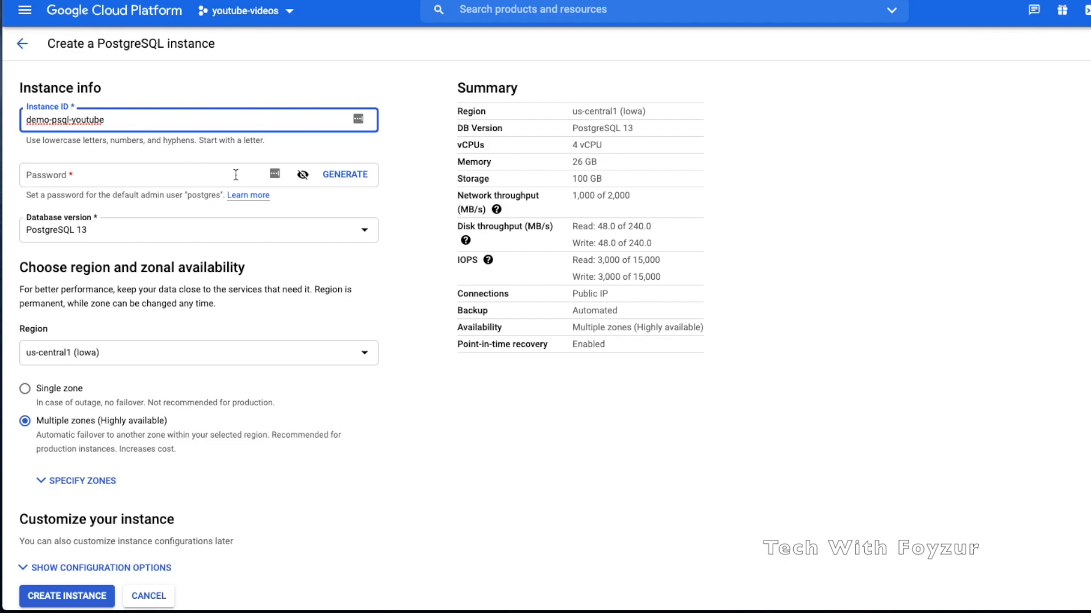
pyautogui.click(154, 176)
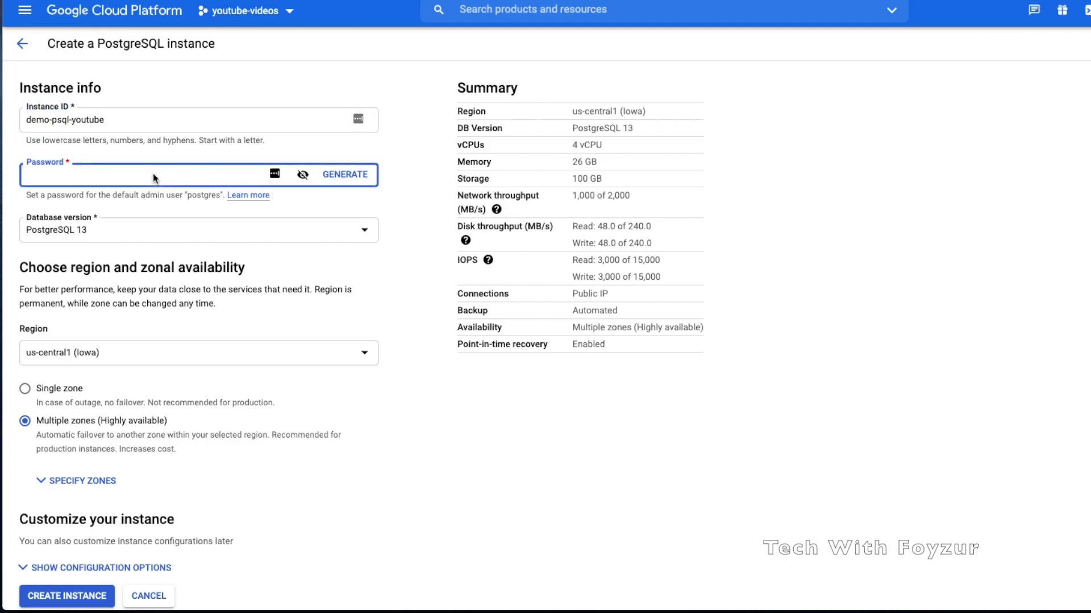
pyautogui.write('••')
# Keep PostgreSQL 13 as the database version
pyautogui.click(188, 237)
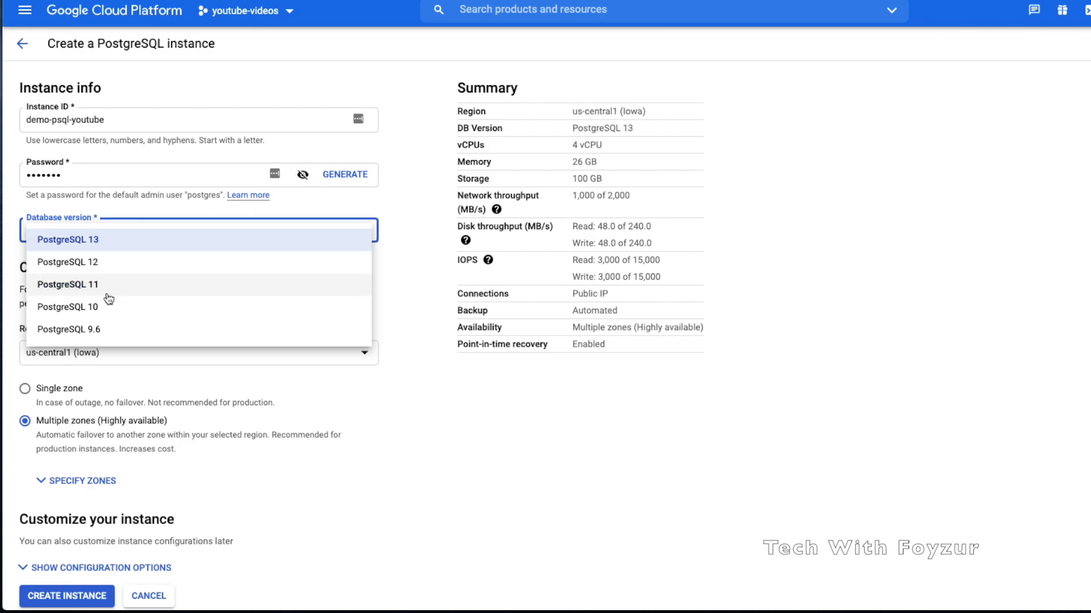
pyautogui.click(81, 239)
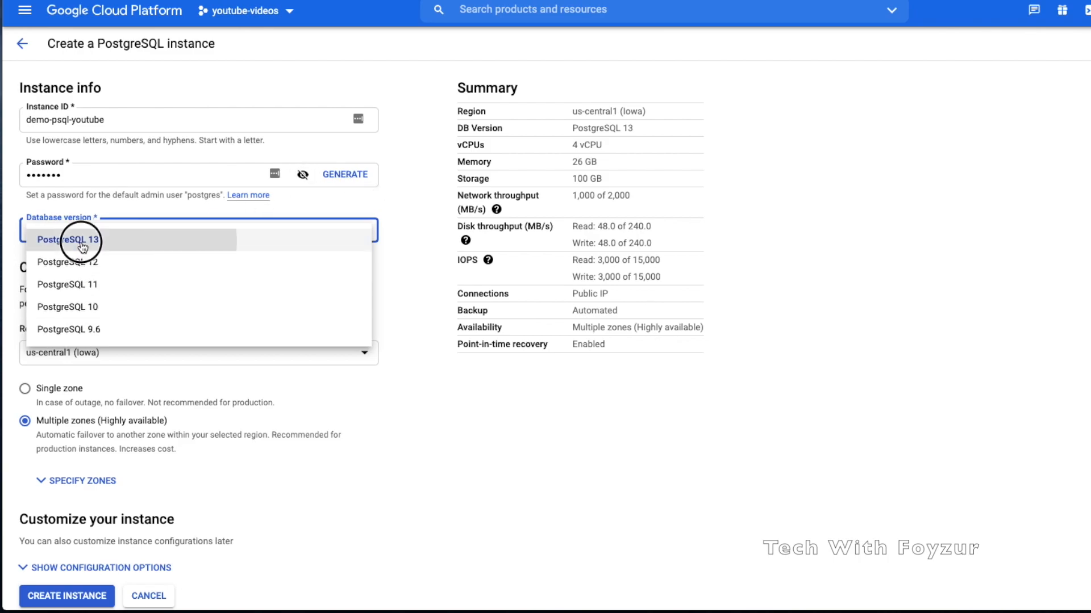
pyautogui.scroll(-1, 127, 270)
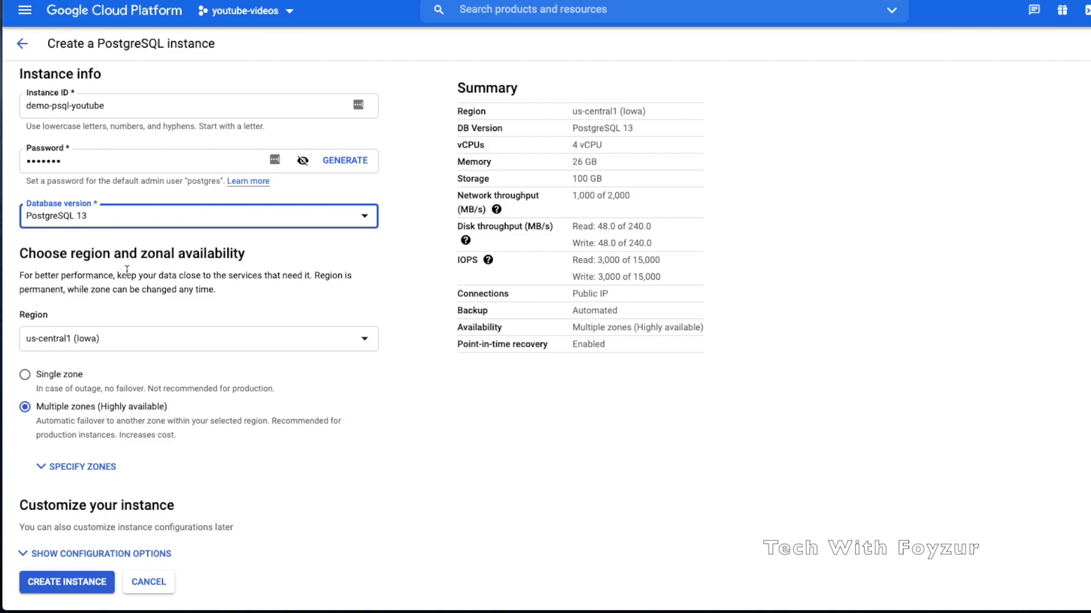
# Set the region to europe-north1 (Finland)
pyautogui.click(129, 351)
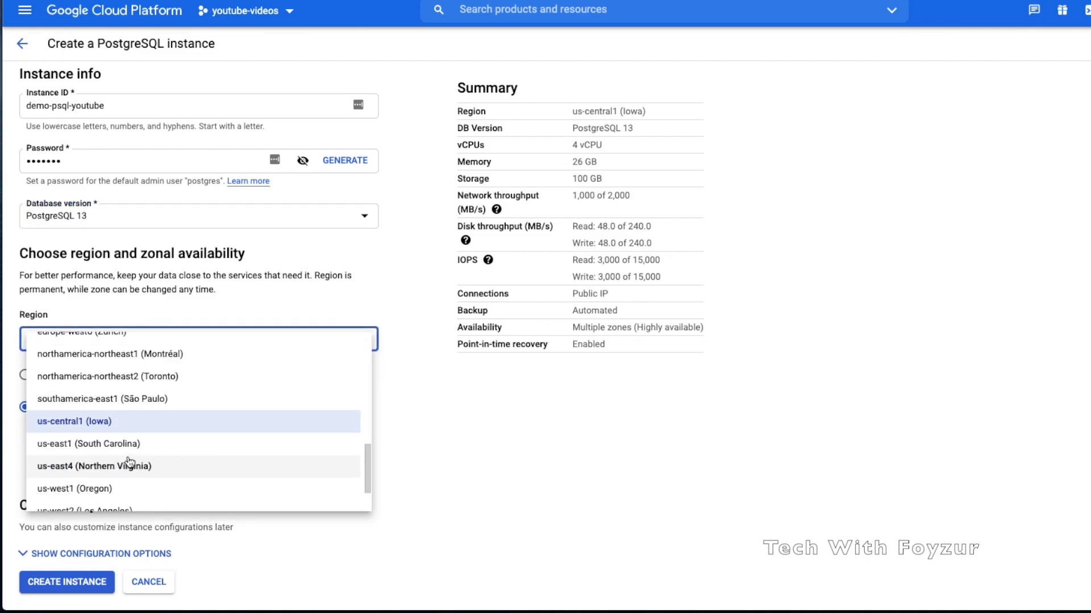
pyautogui.scroll(-1, 128, 466)
pyautogui.scroll(3, 129, 454)
pyautogui.scroll(2, 129, 461)
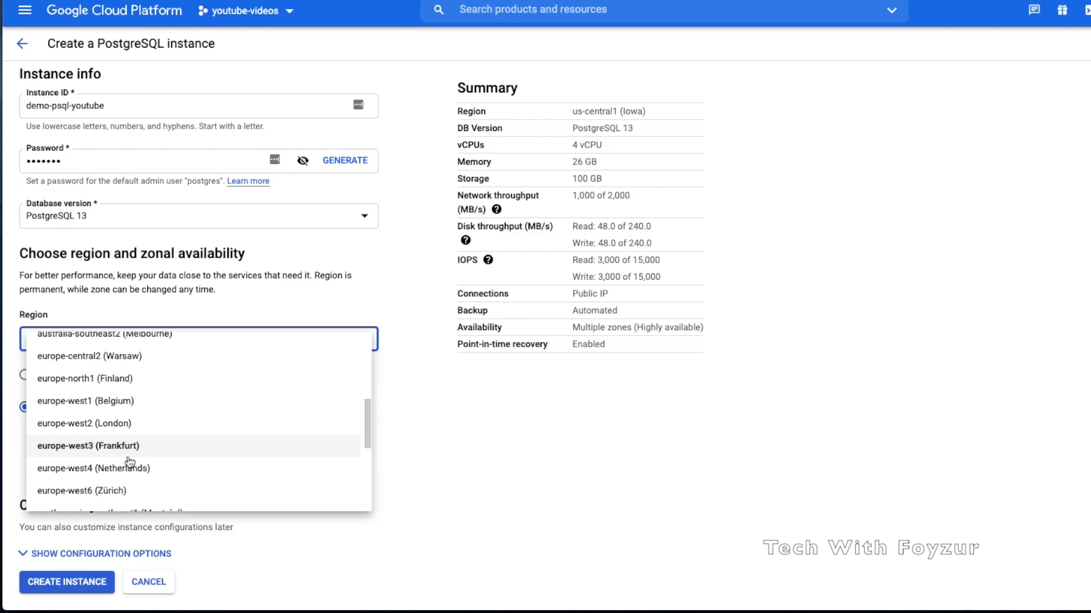
pyautogui.click(136, 380)
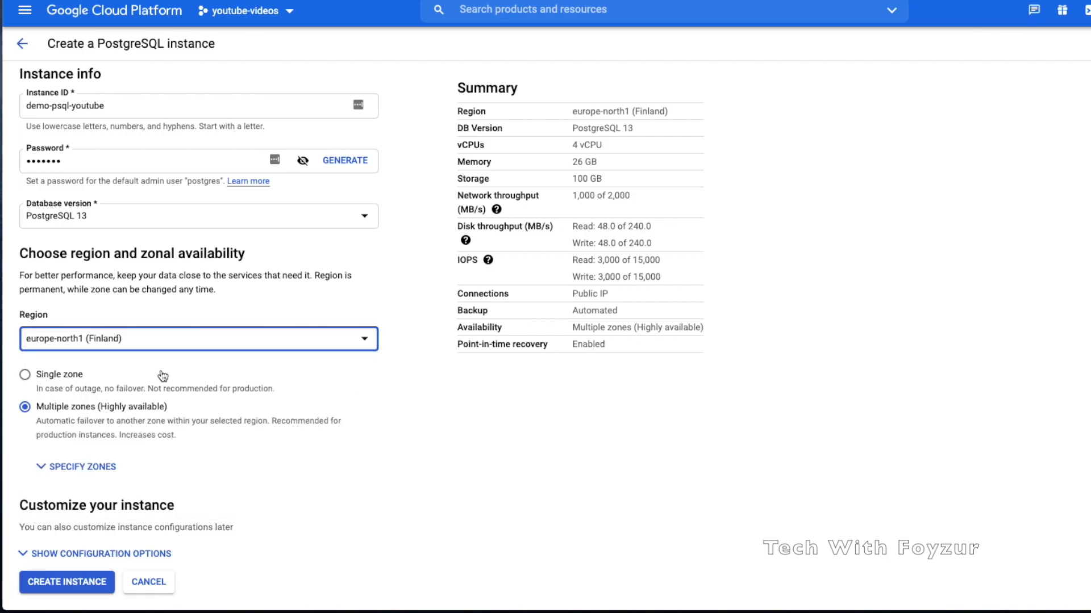
# Use Multiple zones (Highly available), with primary and secondary zones both left at Any
pyautogui.click(72, 376)
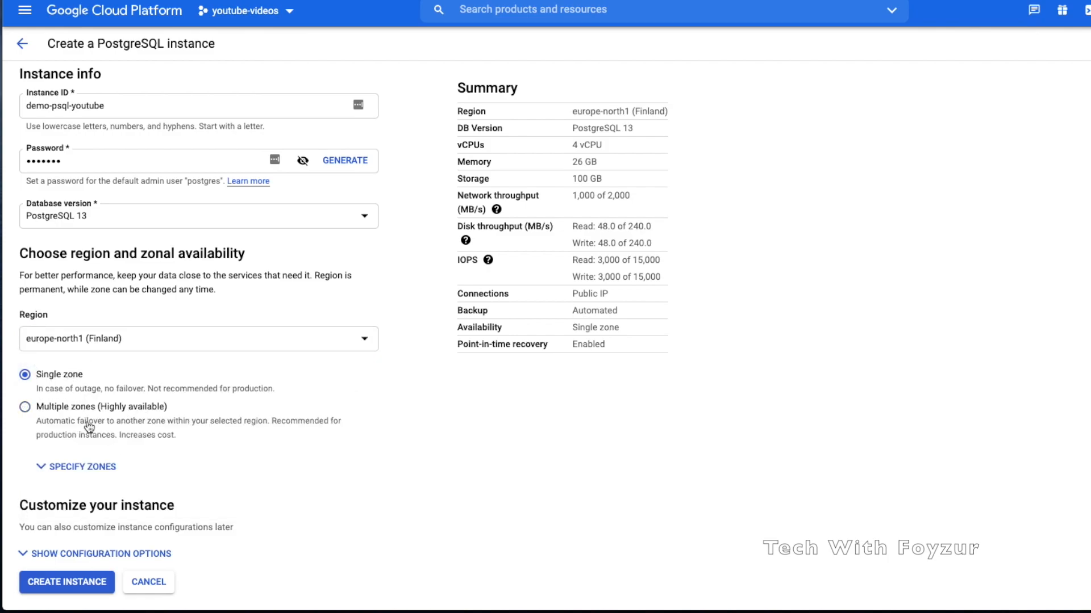
pyautogui.click(79, 467)
pyautogui.scroll(-1, 121, 441)
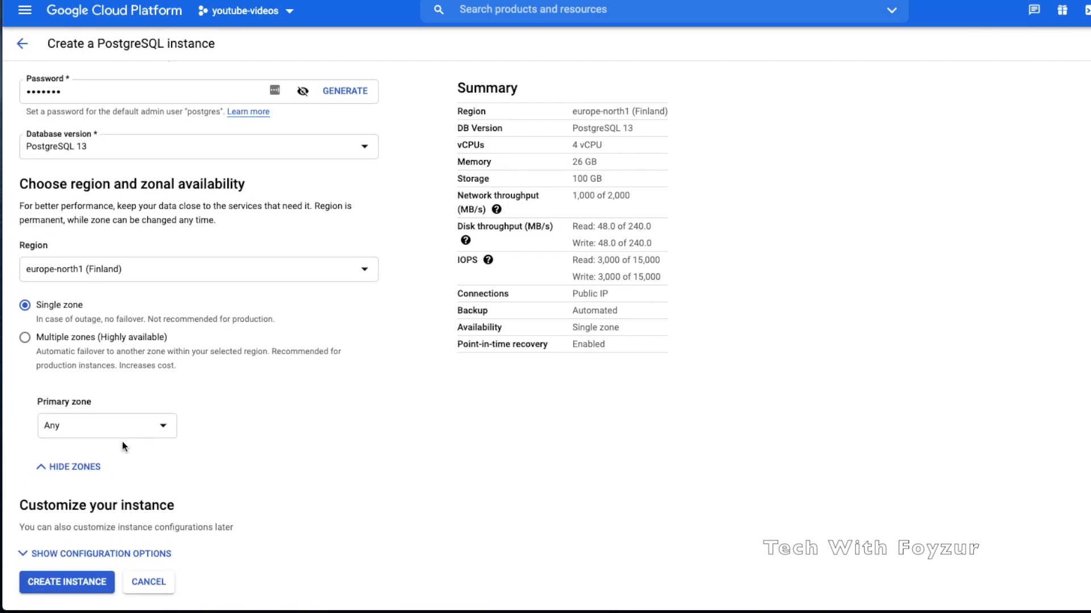
pyautogui.click(136, 436)
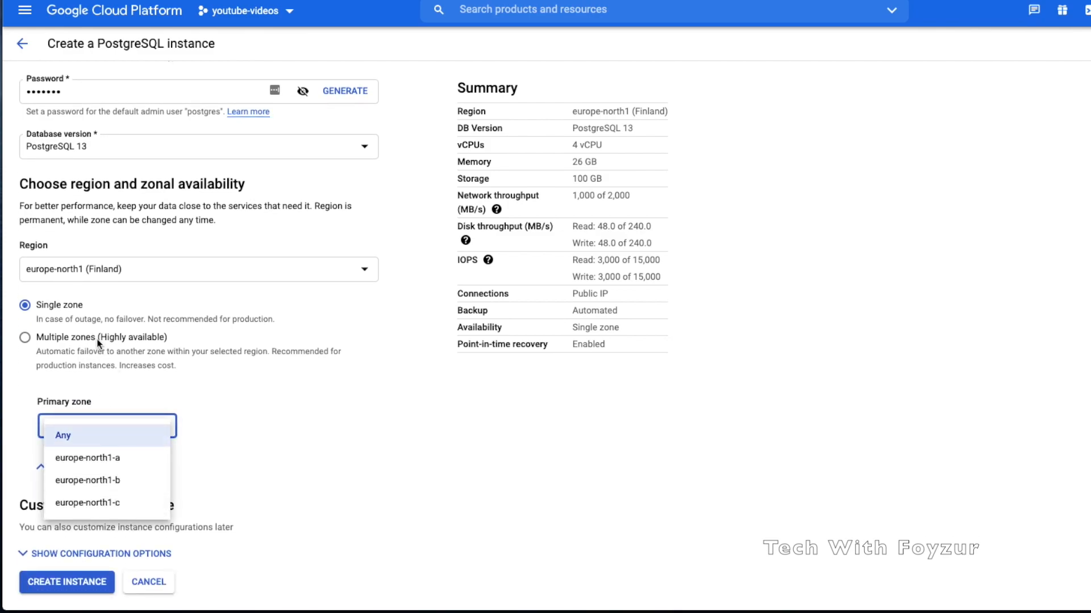
pyautogui.click(91, 319)
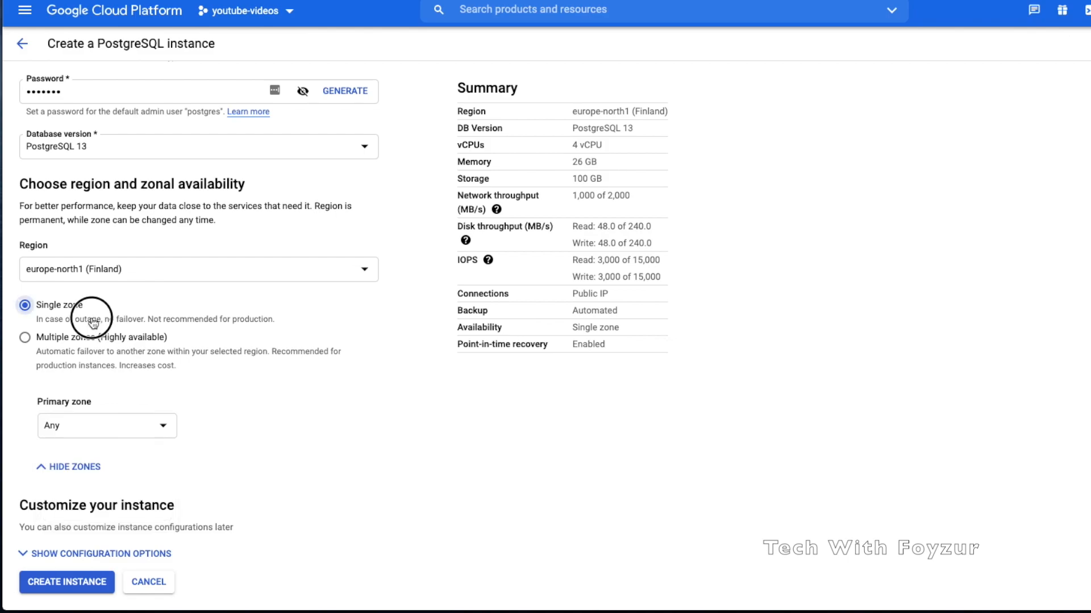
pyautogui.click(58, 306)
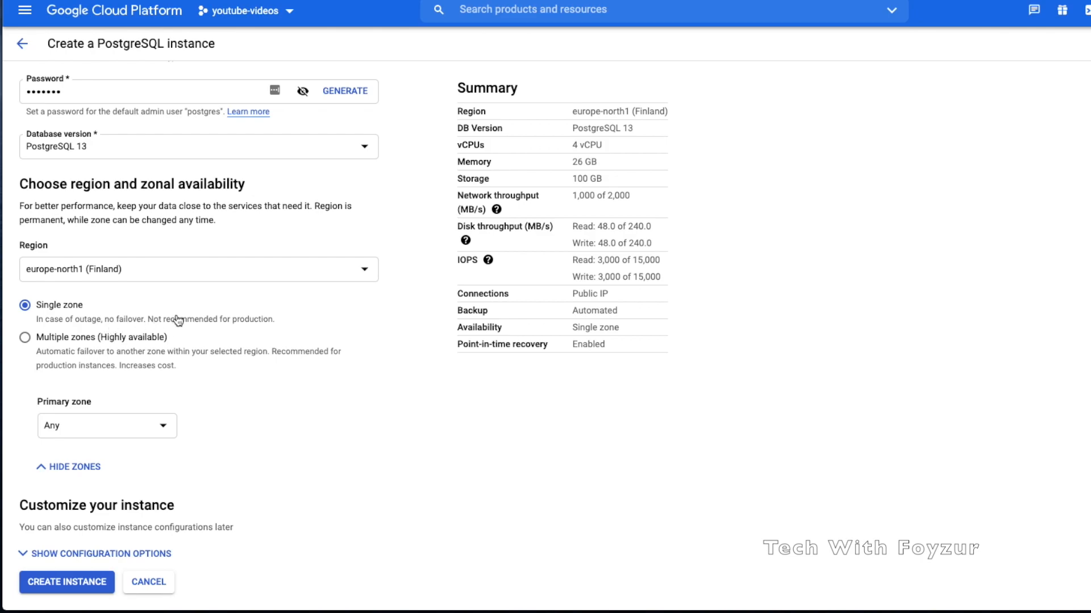
pyautogui.click(26, 339)
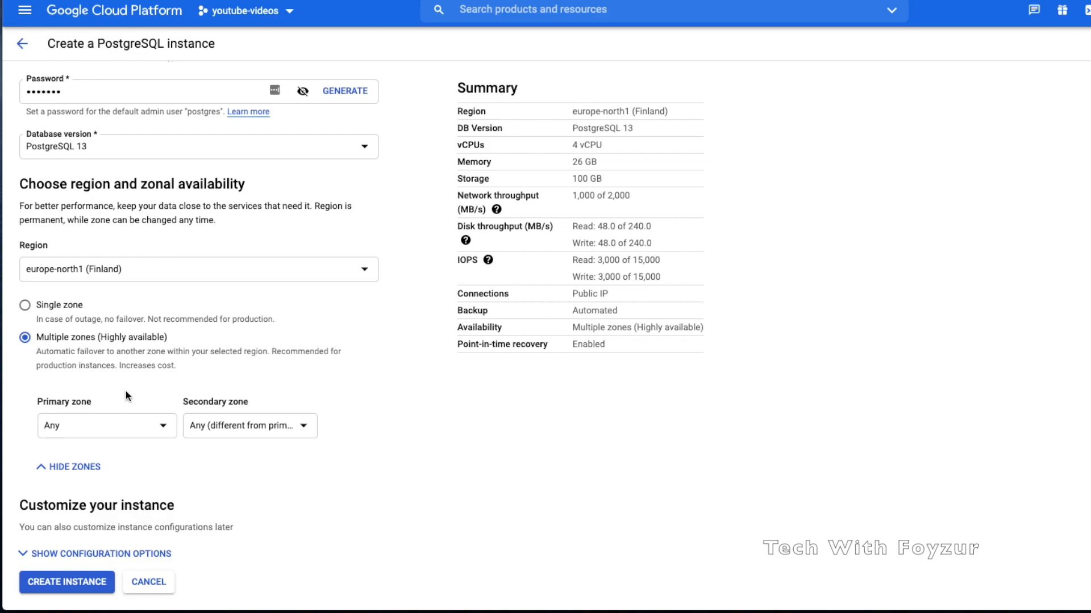
pyautogui.click(243, 430)
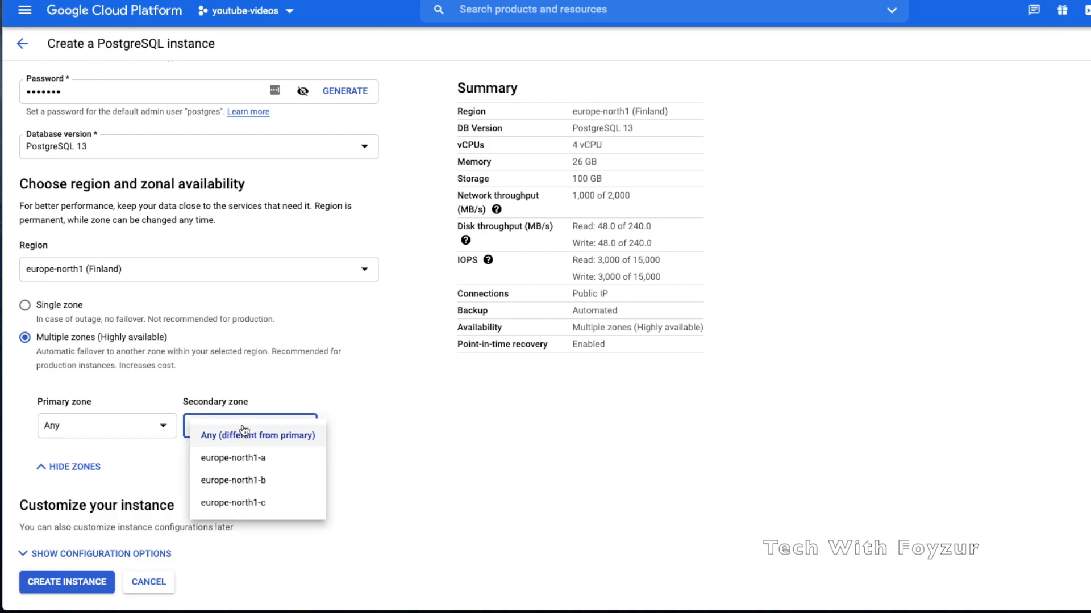
pyautogui.click(277, 441)
pyautogui.click(168, 429)
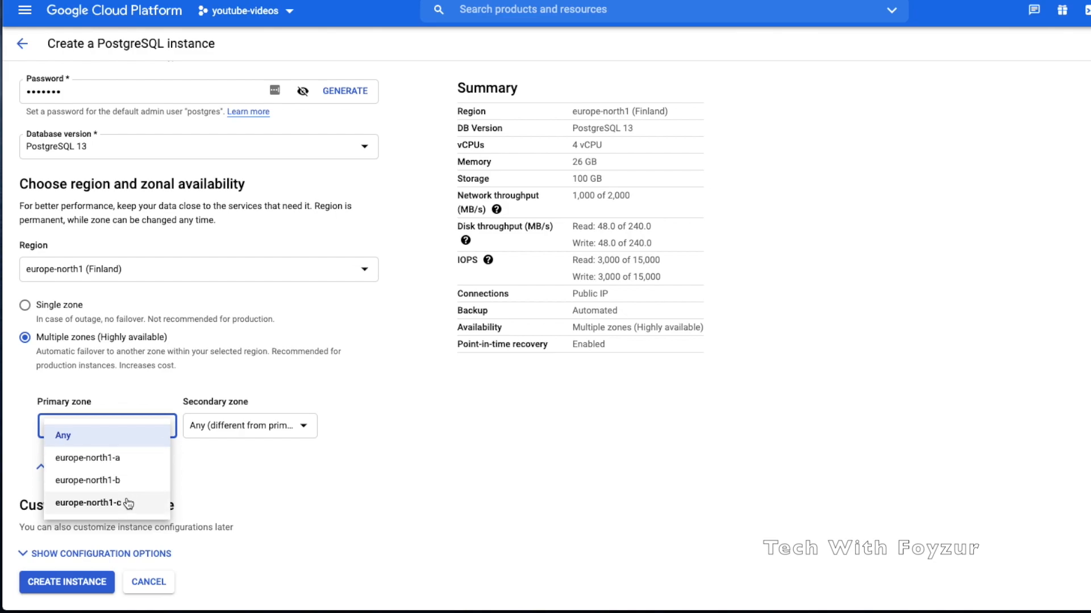
pyautogui.click(118, 436)
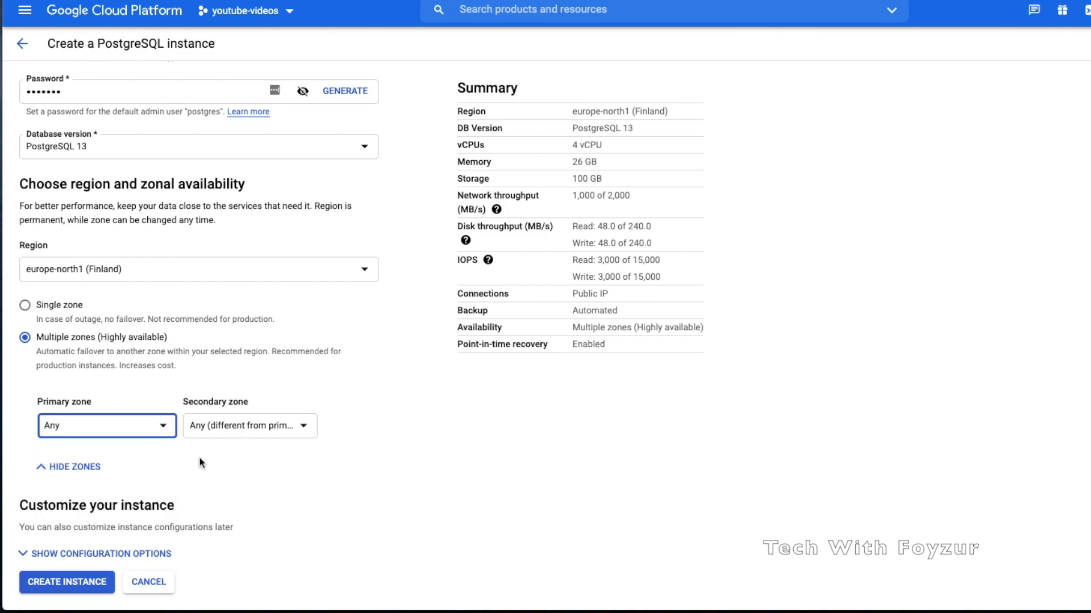
pyautogui.click(367, 396)
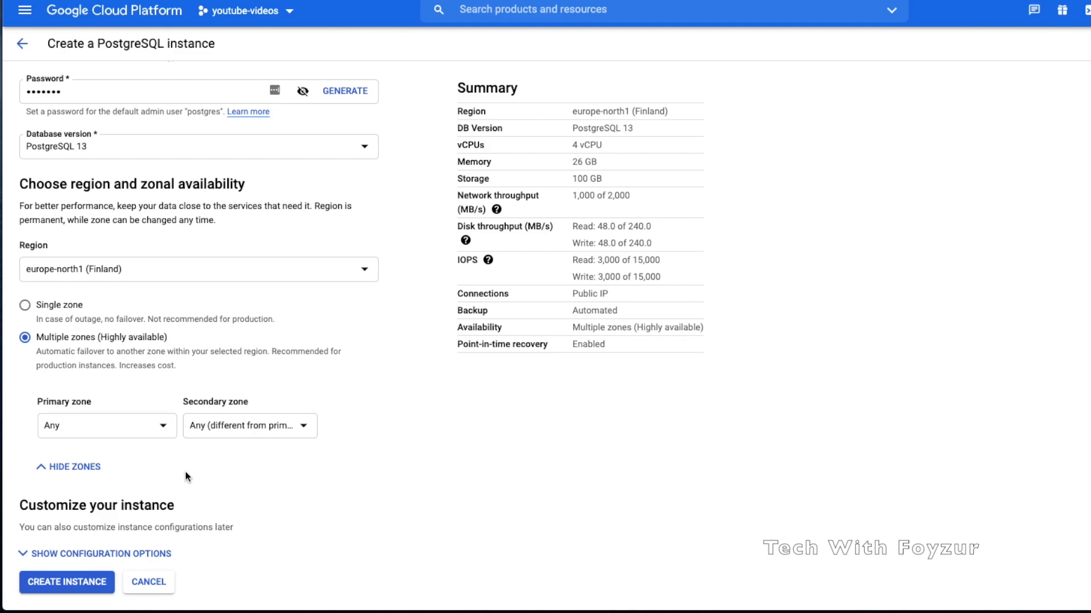
# Expand the machine type settings and switch to a Custom machine type
pyautogui.click(102, 554)
pyautogui.scroll(-5, 165, 504)
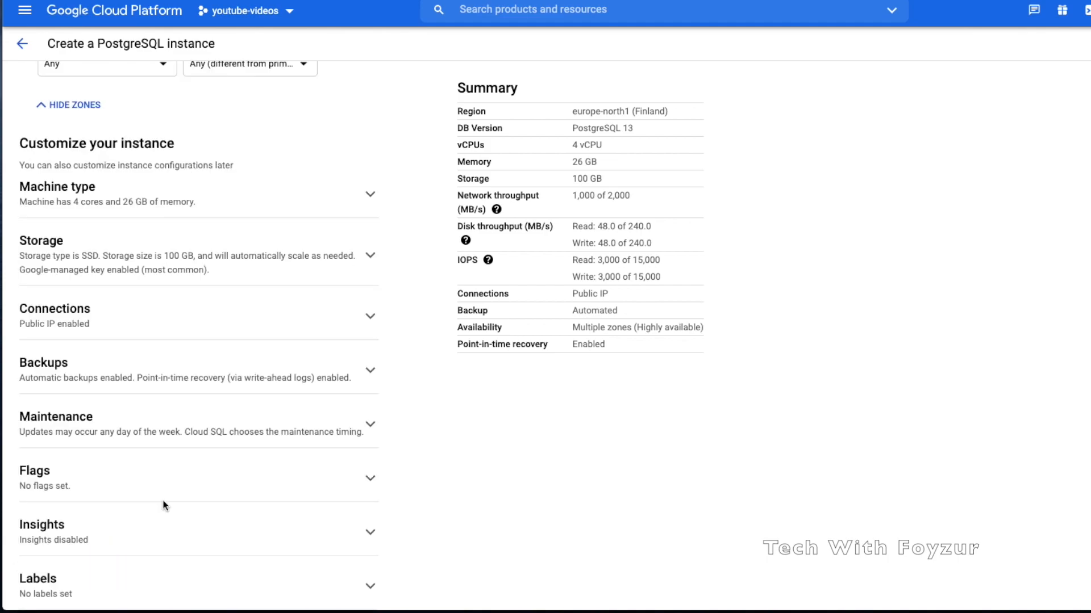
pyautogui.scroll(1, 170, 503)
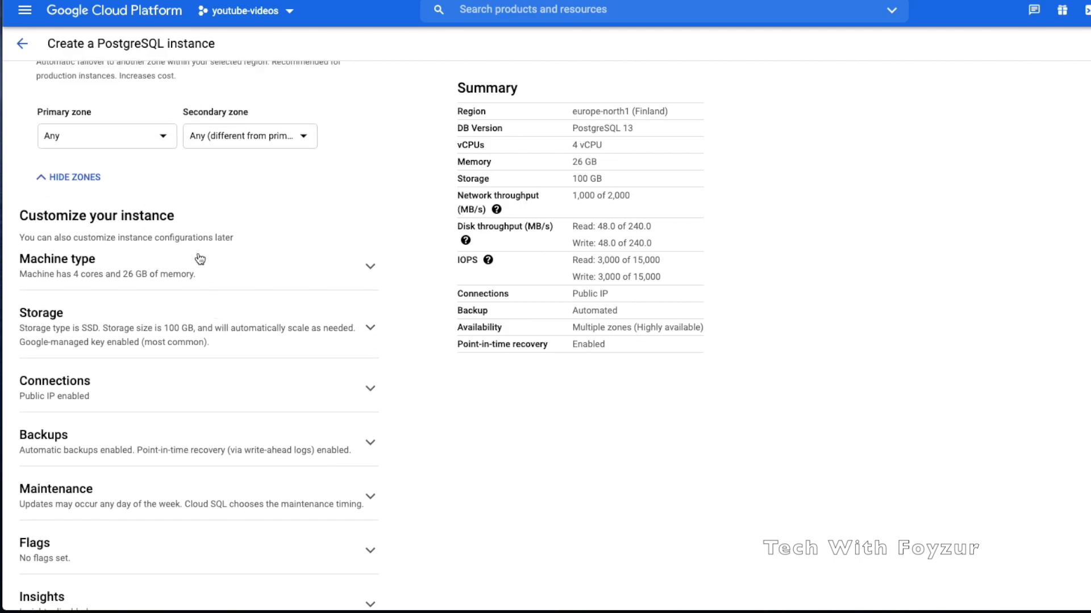
pyautogui.click(370, 268)
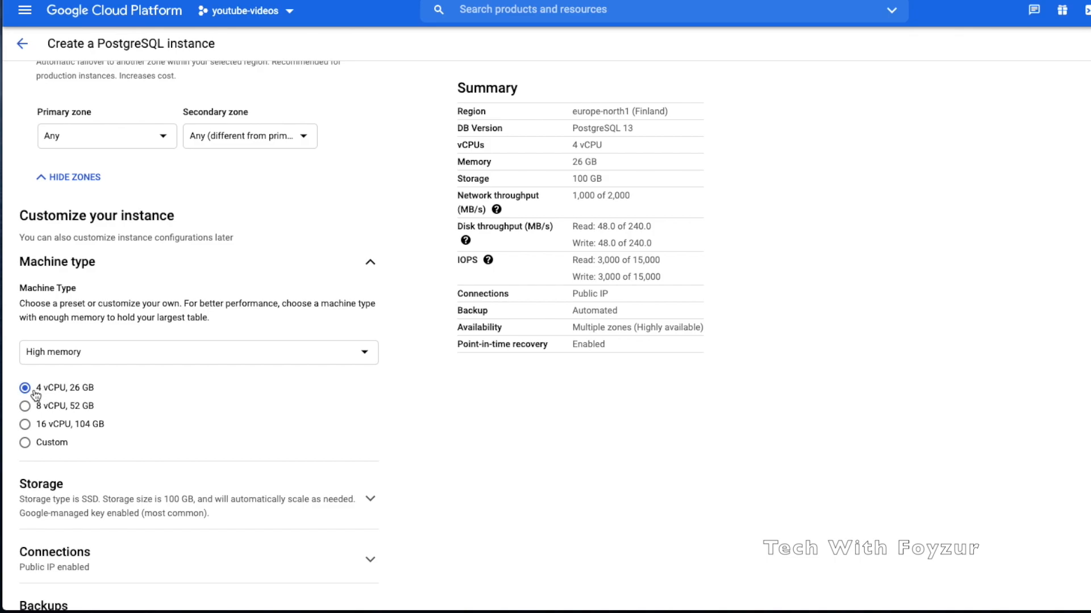
pyautogui.click(57, 443)
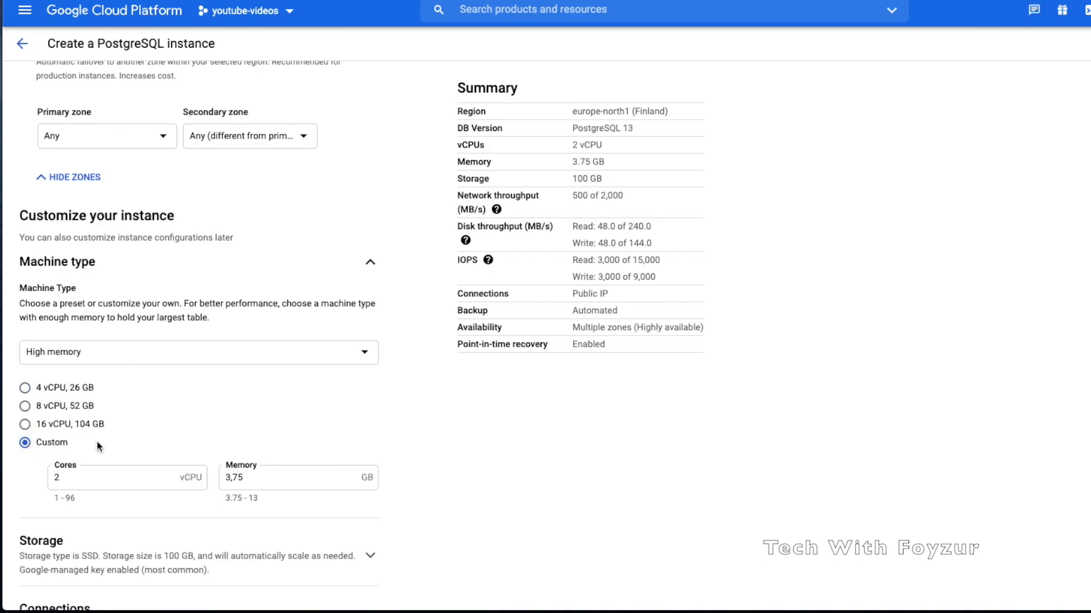
pyautogui.scroll(-1, 96, 441)
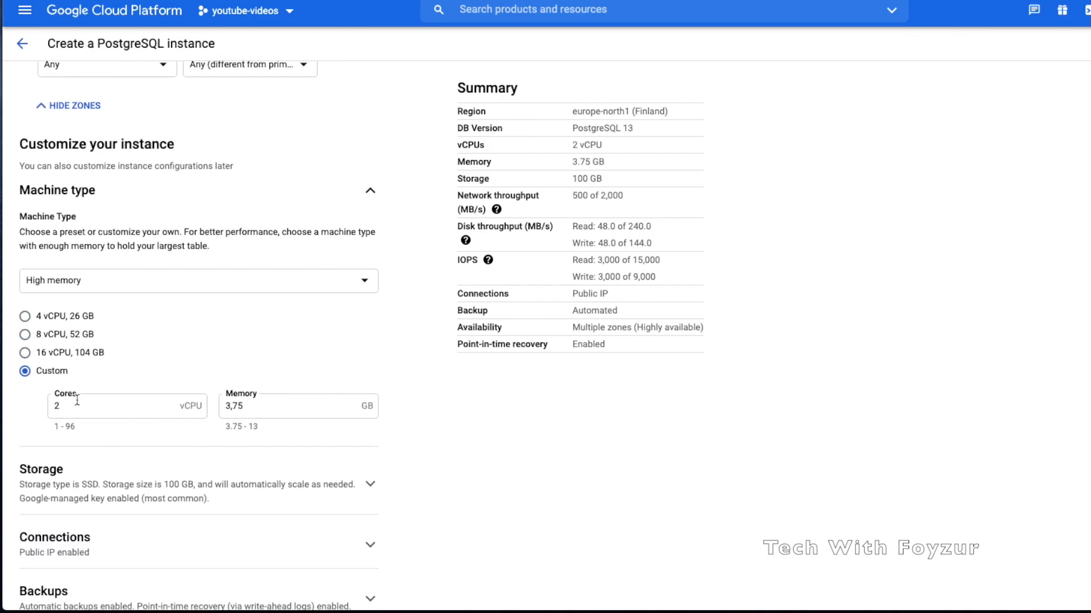
# Test custom memory values 100 and 13 against the allowed 3.75–13 GB range
pyautogui.moveTo(68, 407); pyautogui.dragTo(51, 434)
pyautogui.click(53, 426)
pyautogui.click(228, 426)
pyautogui.moveTo(226, 427); pyautogui.dragTo(263, 432)
pyautogui.moveTo(253, 407); pyautogui.dragTo(211, 413)
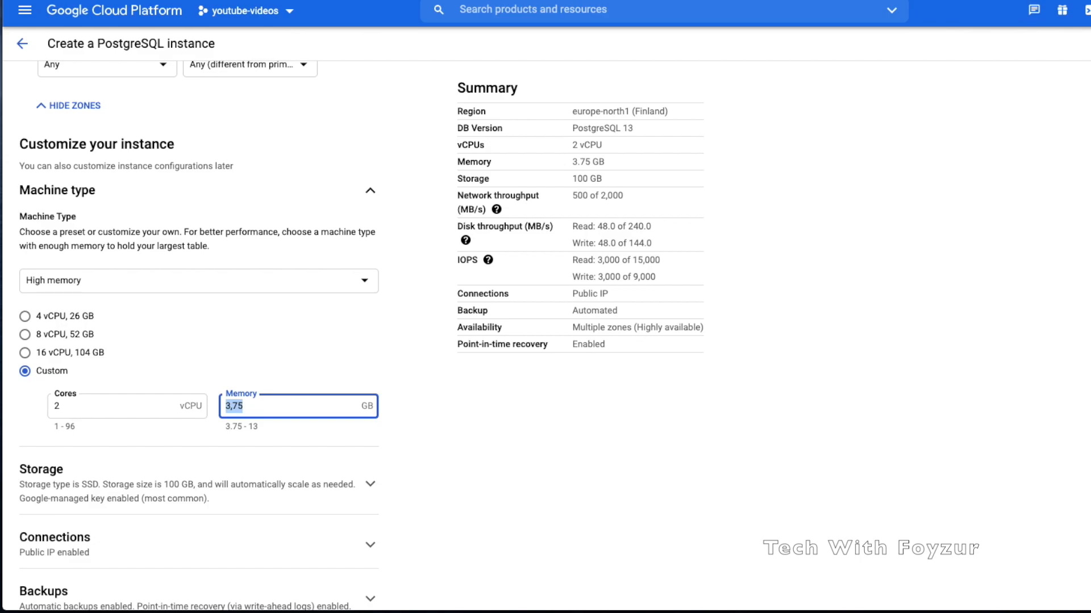
pyautogui.write('100')
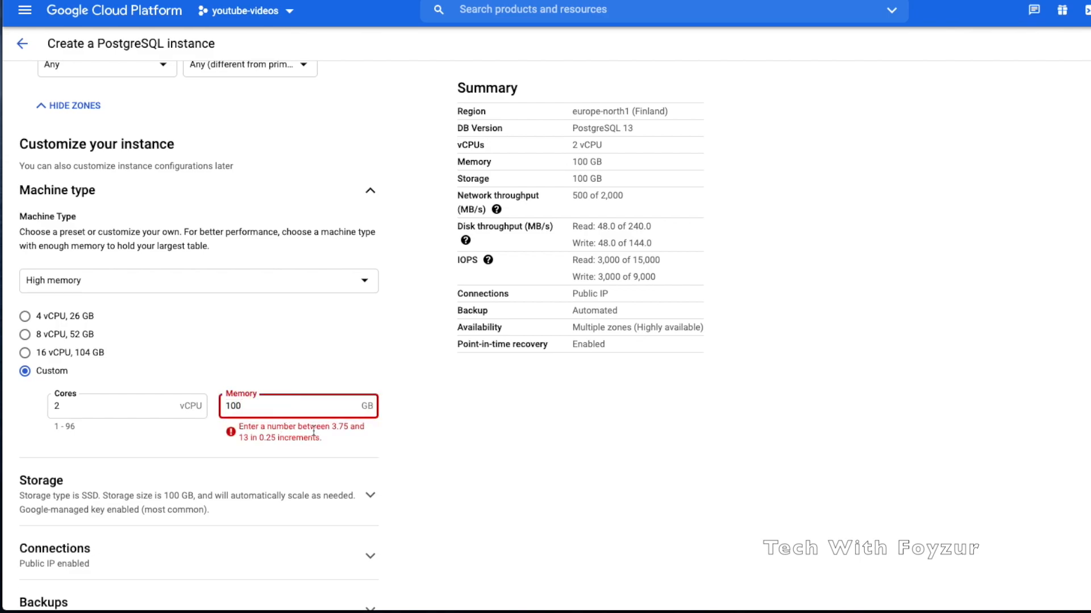
pyautogui.moveTo(239, 439); pyautogui.dragTo(272, 440)
pyautogui.click(256, 417)
pyautogui.press('BackSpace')
pyautogui.press('BackSpace')
pyautogui.press('BackSpace')
pyautogui.click(302, 436)
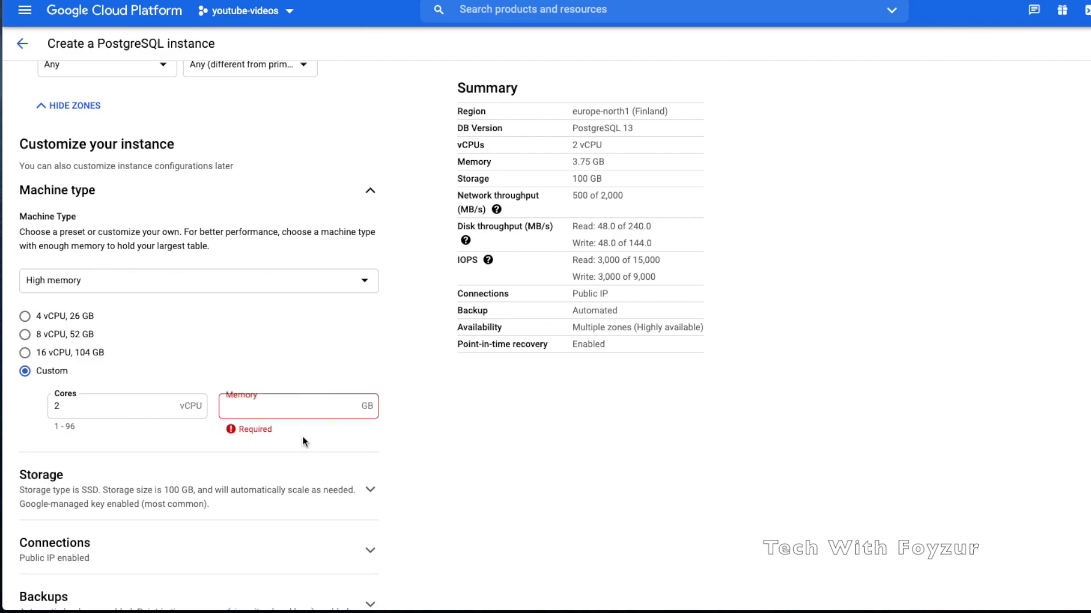
pyautogui.click(266, 409)
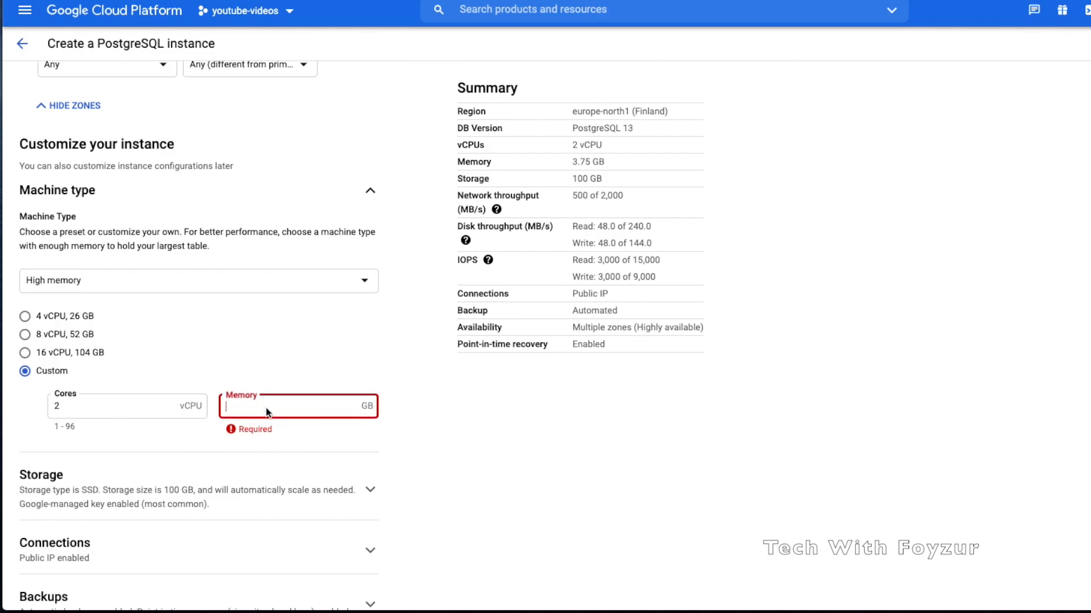
pyautogui.write('13')
pyautogui.moveTo(226, 432); pyautogui.dragTo(275, 433)
# Try the 16 vCPU/104 GB, 8 vCPU/52 GB and 4 vCPU/26 GB presets
pyautogui.click(55, 353)
pyautogui.click(61, 336)
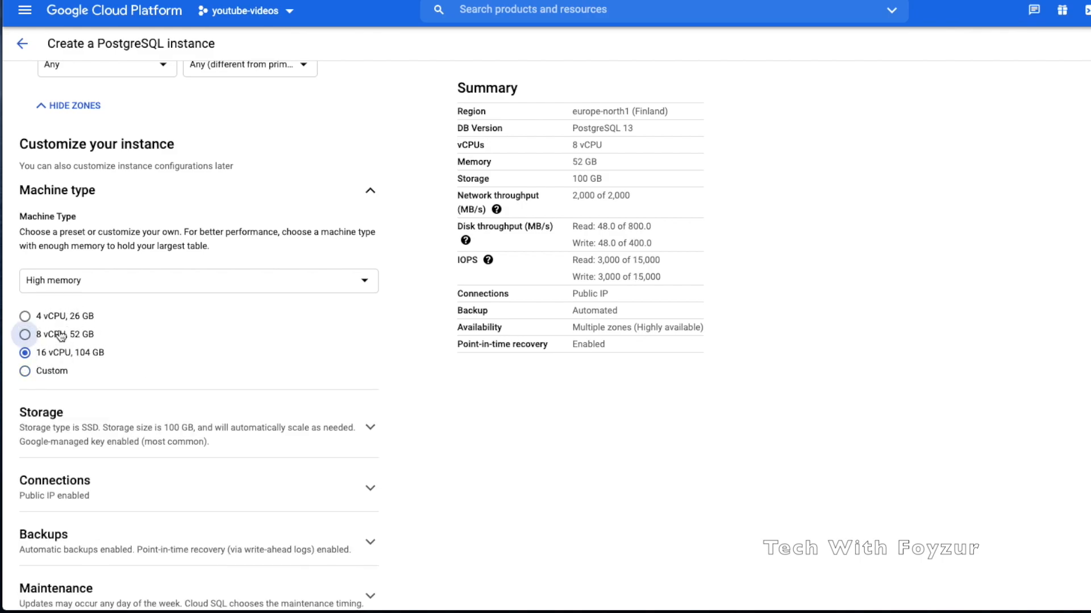
pyautogui.click(67, 317)
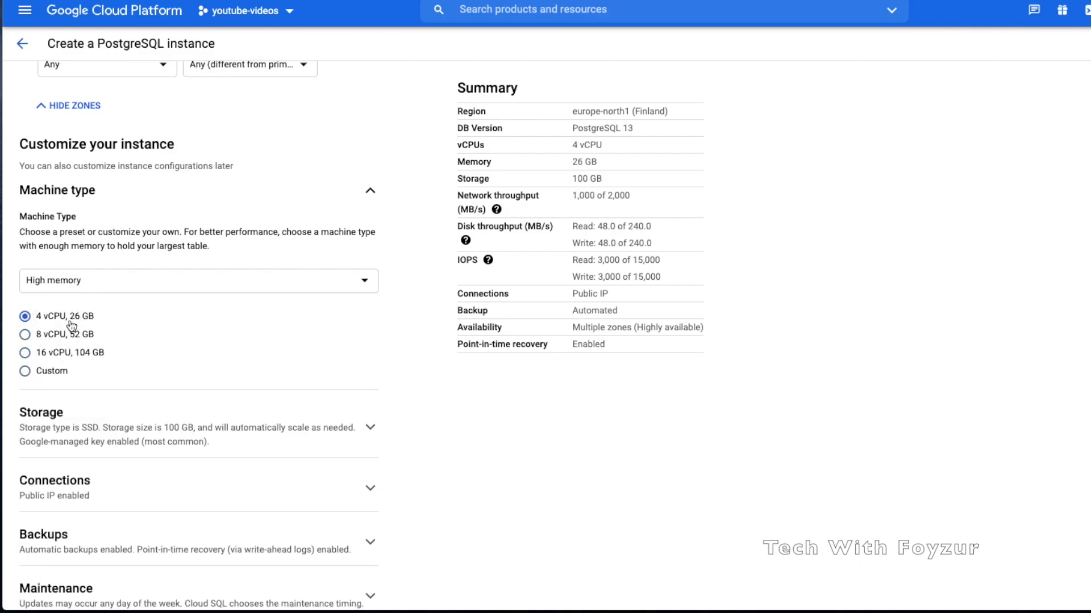
pyautogui.moveTo(72, 317); pyautogui.dragTo(104, 315)
pyautogui.scroll(-1, 69, 365)
# Return to Custom and set memory from 3,75 to 8 GB with 2 vCPUs
pyautogui.click(57, 353)
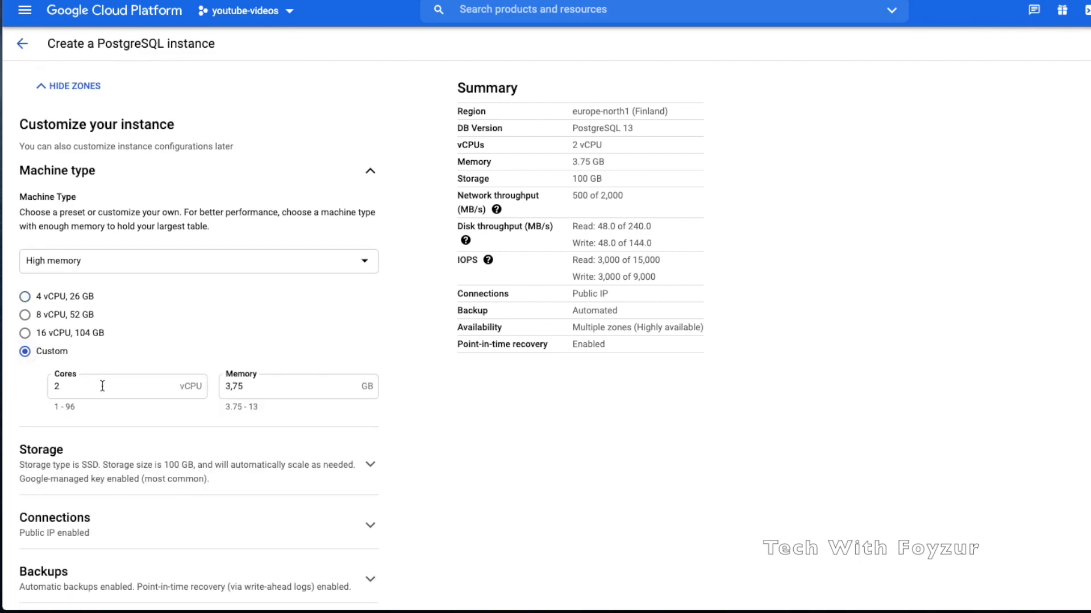
pyautogui.scroll(-1, 103, 386)
pyautogui.scroll(-3, 261, 369)
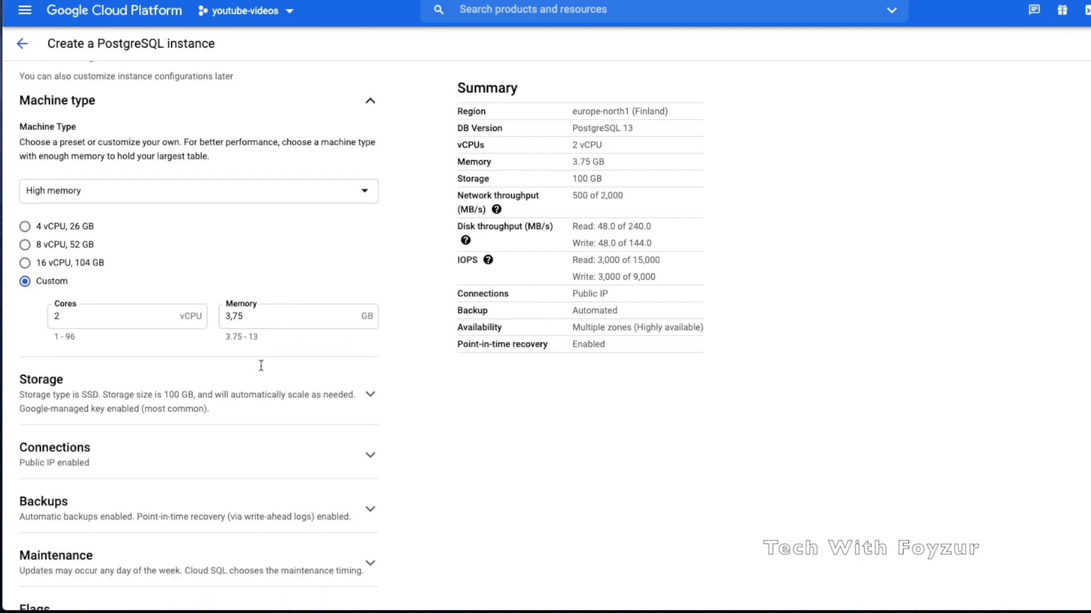
pyautogui.click(254, 250)
pyautogui.press('BackSpace')
pyautogui.press('BackSpace')
pyautogui.press('BackSpace')
pyautogui.press('BackSpace')
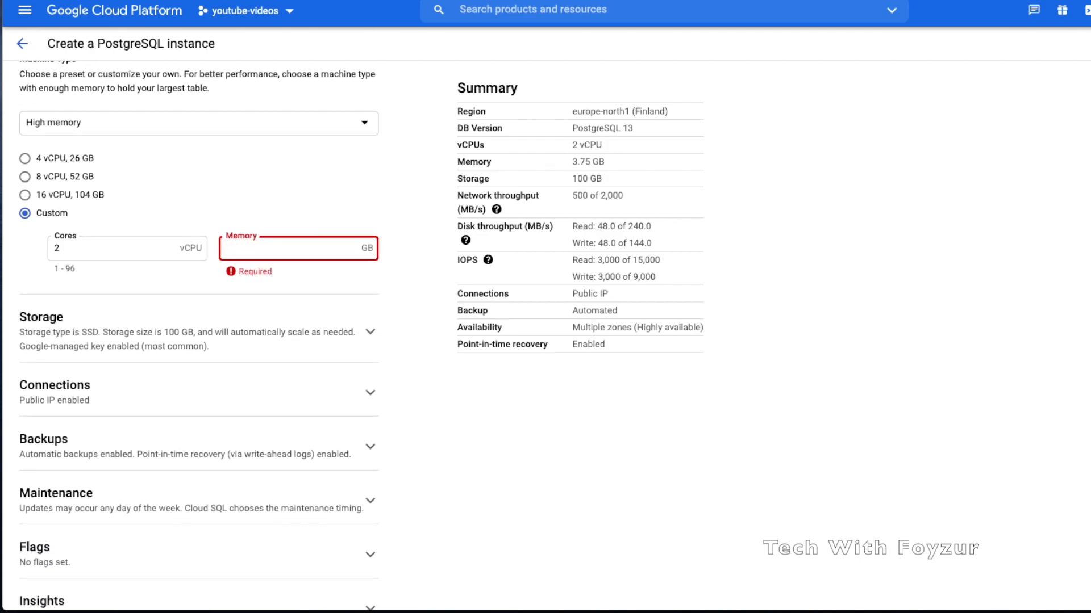
pyautogui.write('8')
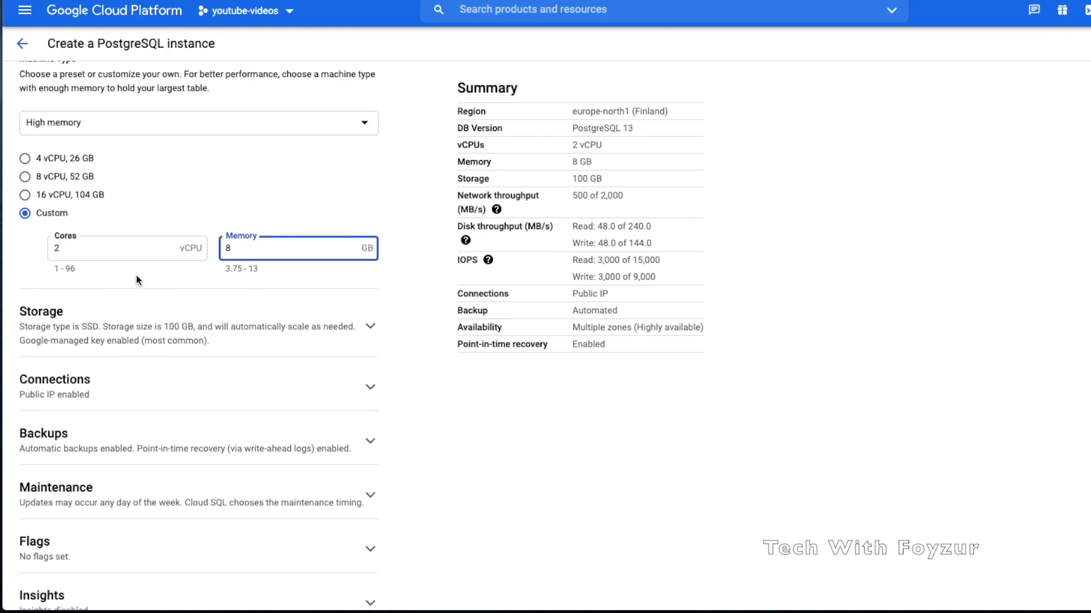
pyautogui.scroll(-1, 140, 343)
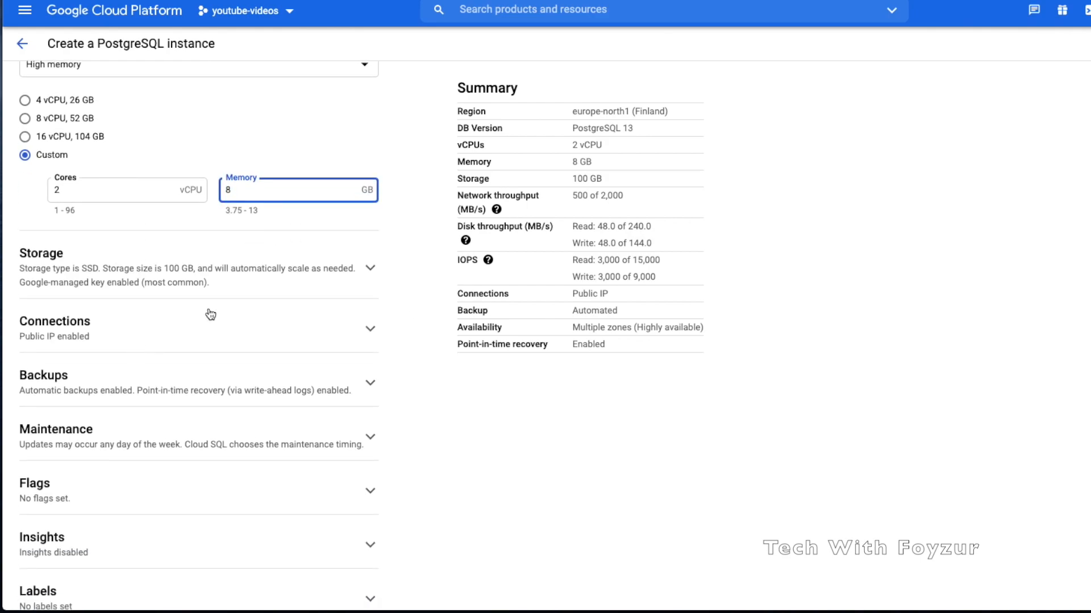
# Expand Storage, compare HDD throughput figures, and keep SSD as the storage type
pyautogui.click(26, 272)
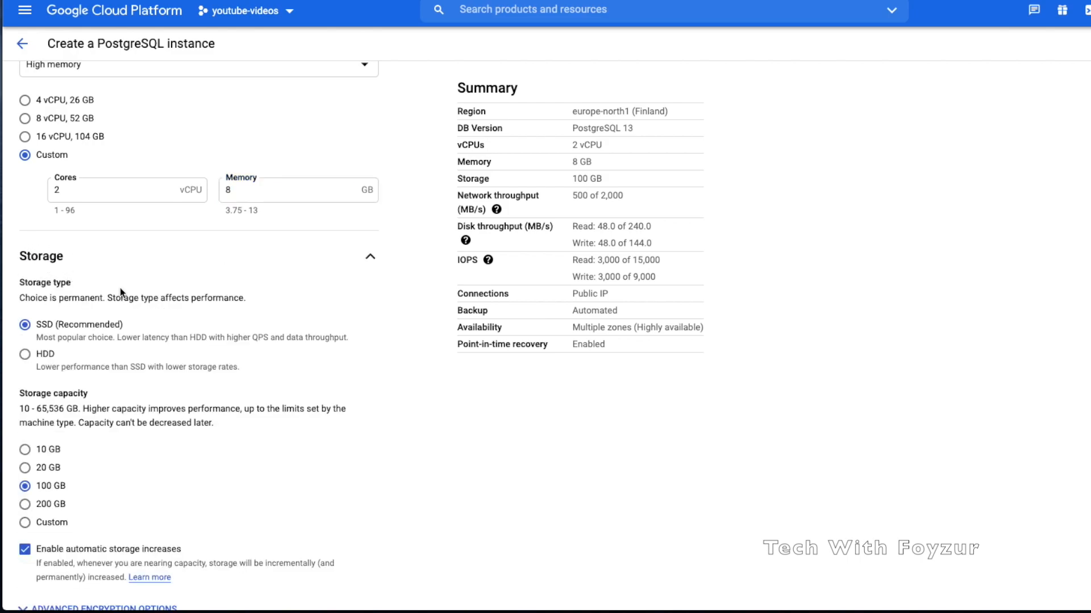
pyautogui.scroll(-1, 148, 325)
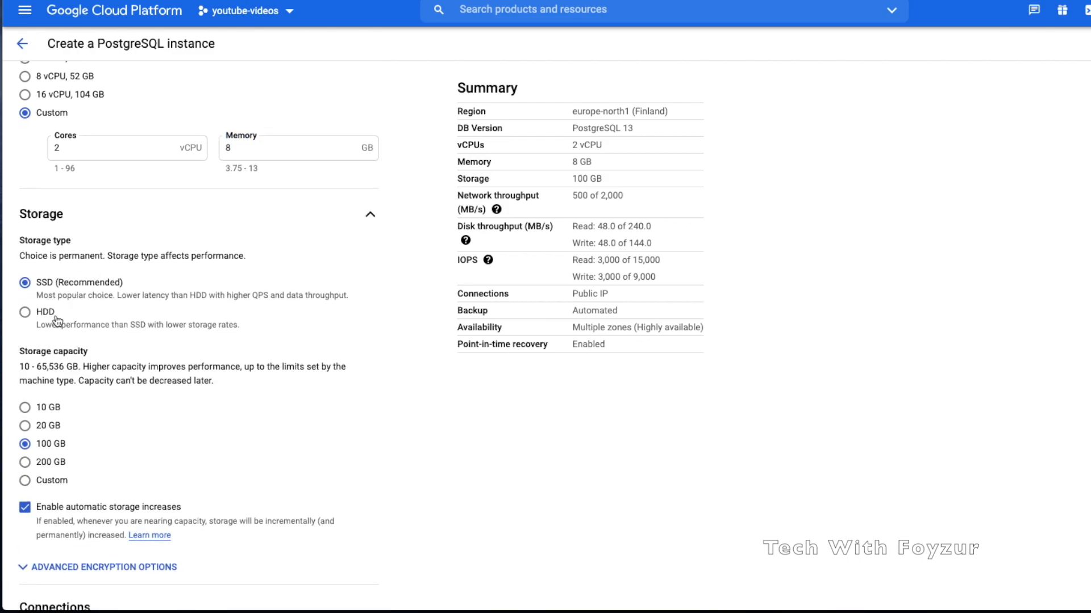
pyautogui.scroll(-1, 81, 314)
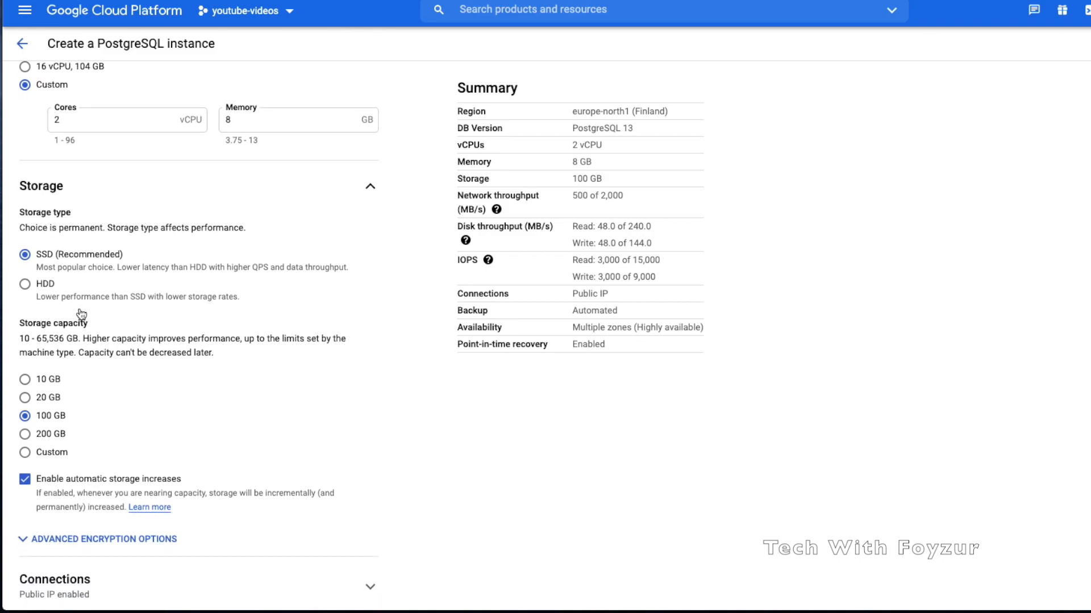
pyautogui.scroll(-1, 81, 313)
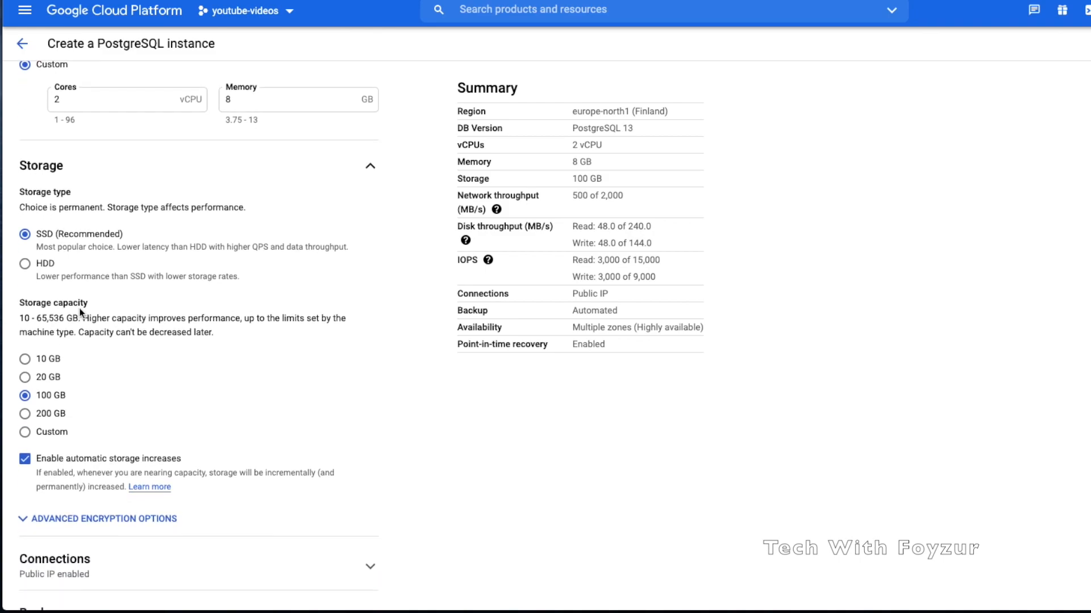
pyautogui.click(45, 265)
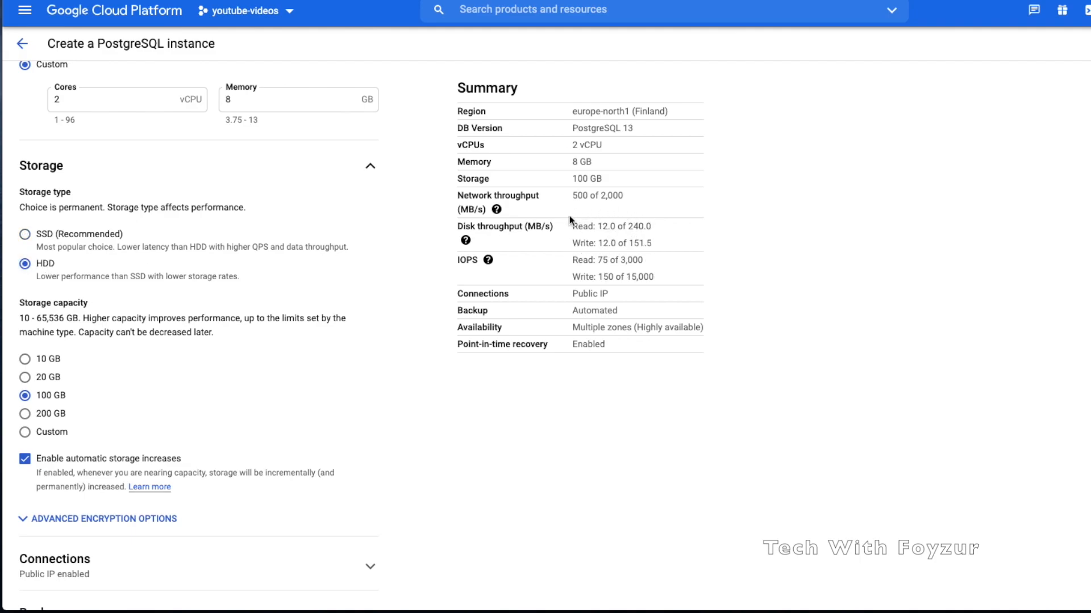
pyautogui.moveTo(569, 227); pyautogui.dragTo(657, 247)
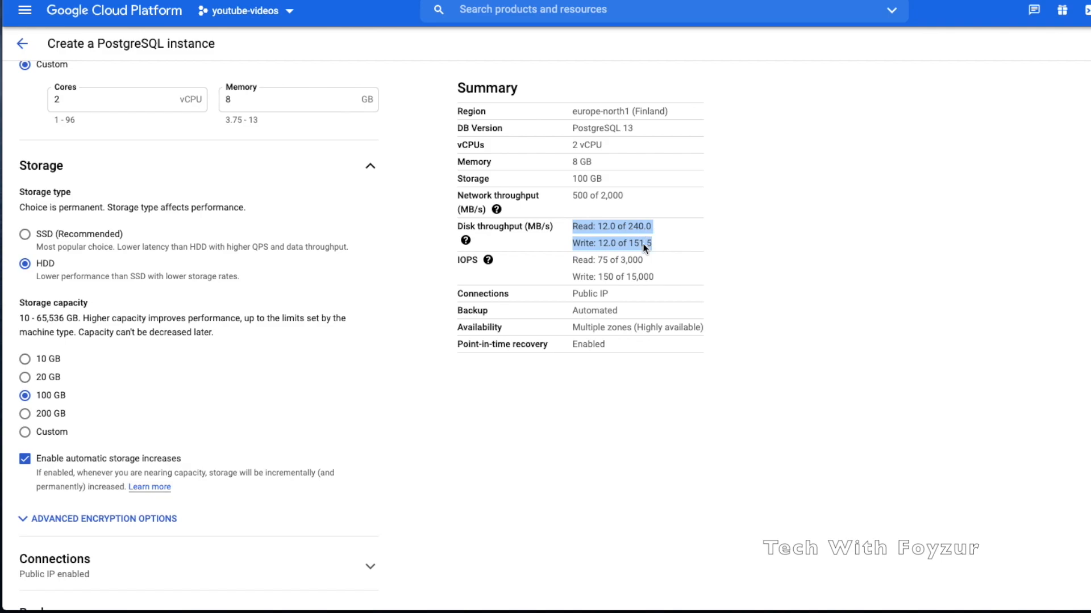
pyautogui.click(112, 233)
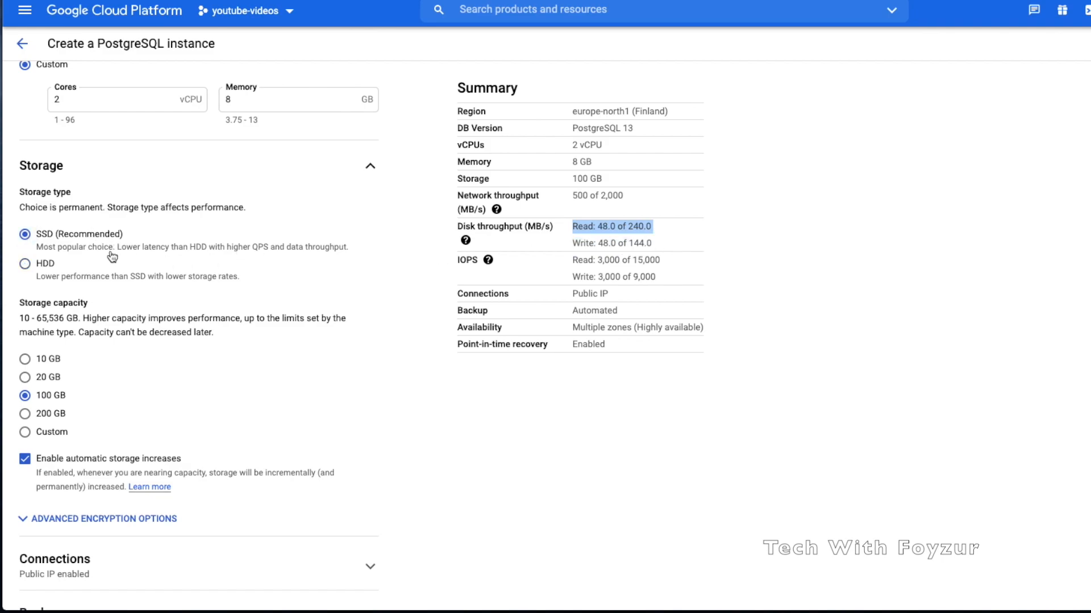
# Compare read IOPS at 20, 100 and 10 GB, settling on 10 GB capacity
pyautogui.moveTo(19, 303); pyautogui.dragTo(90, 305)
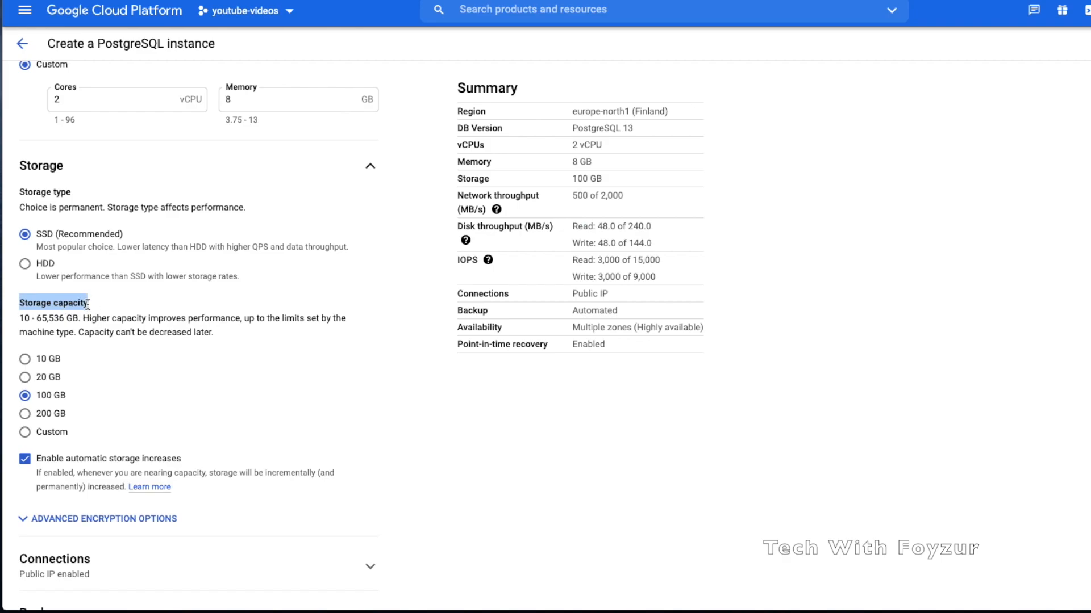
pyautogui.click(44, 379)
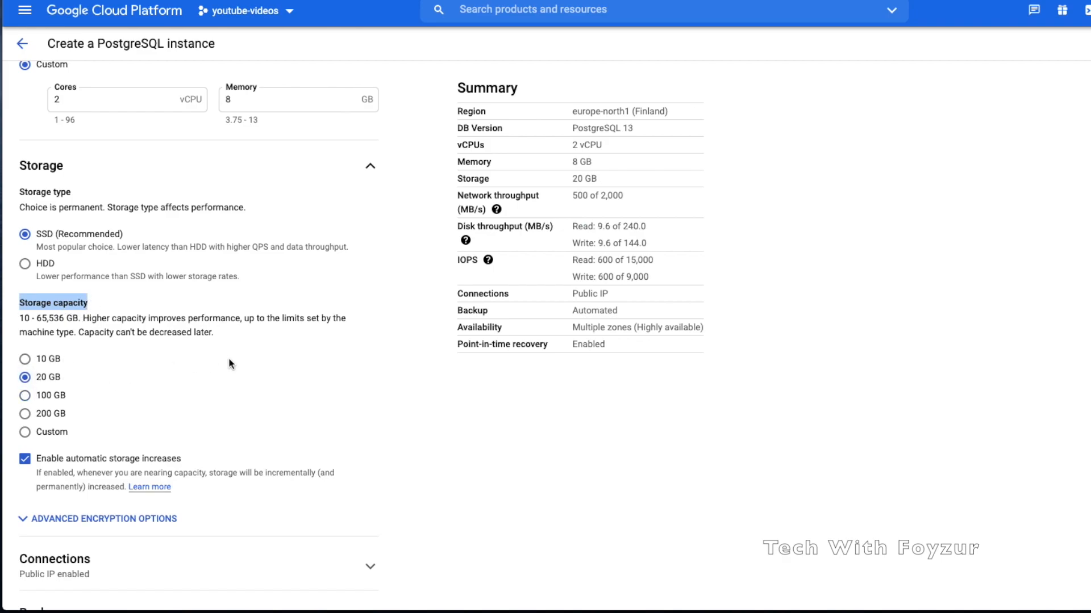
pyautogui.moveTo(571, 260); pyautogui.dragTo(657, 267)
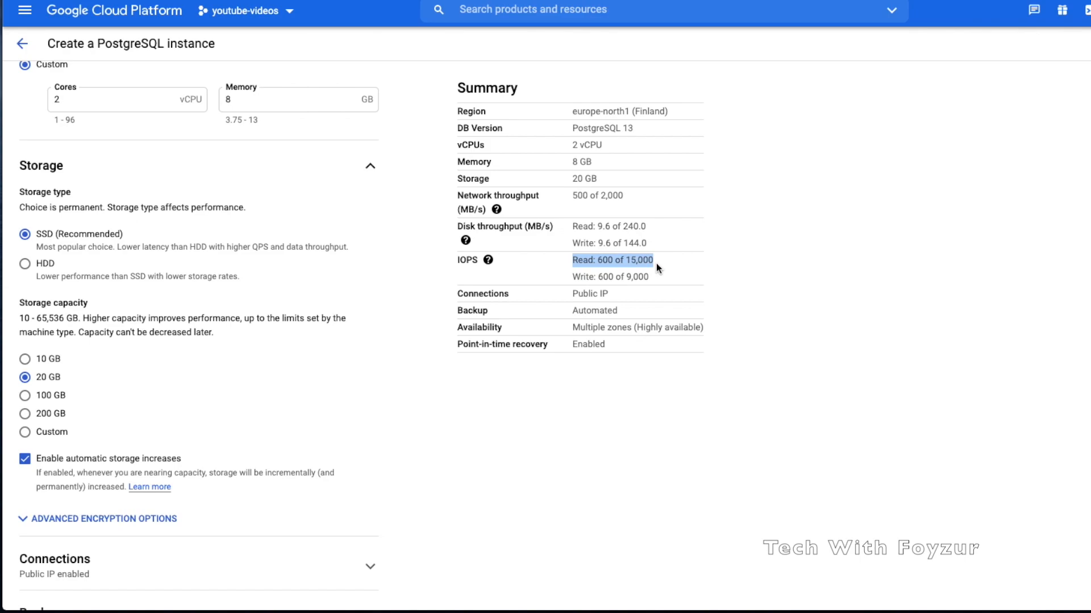
pyautogui.click(51, 397)
pyautogui.moveTo(572, 259); pyautogui.dragTo(615, 262)
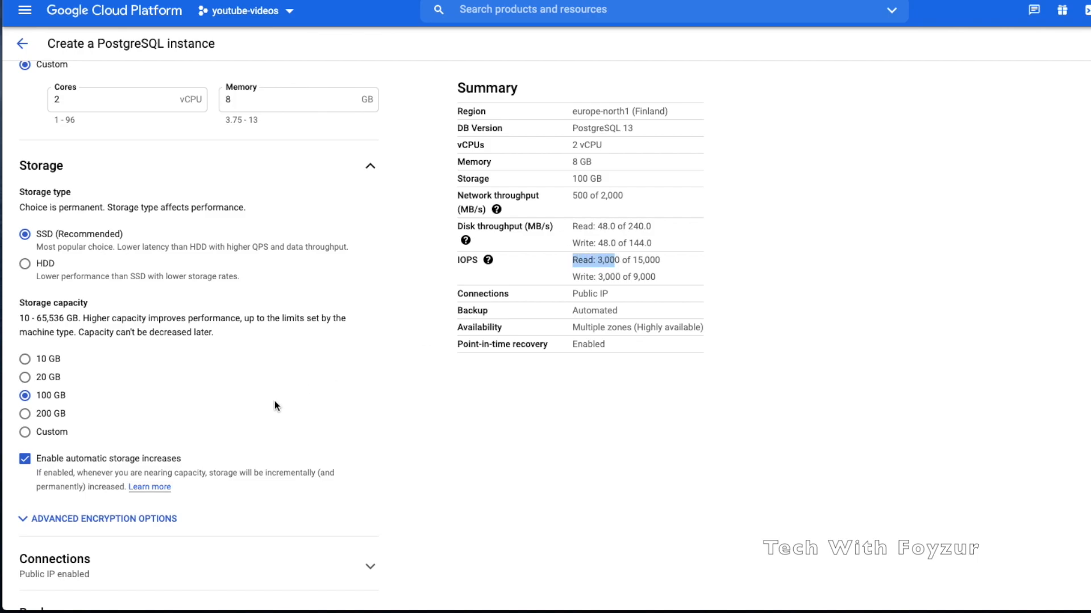
pyautogui.click(56, 377)
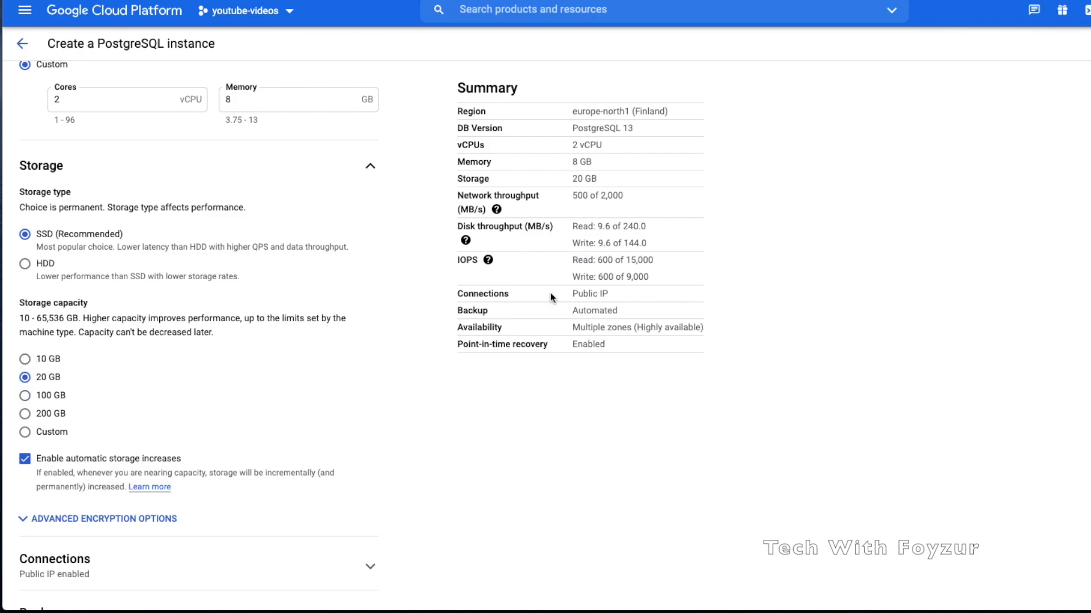
pyautogui.moveTo(571, 260); pyautogui.dragTo(641, 261)
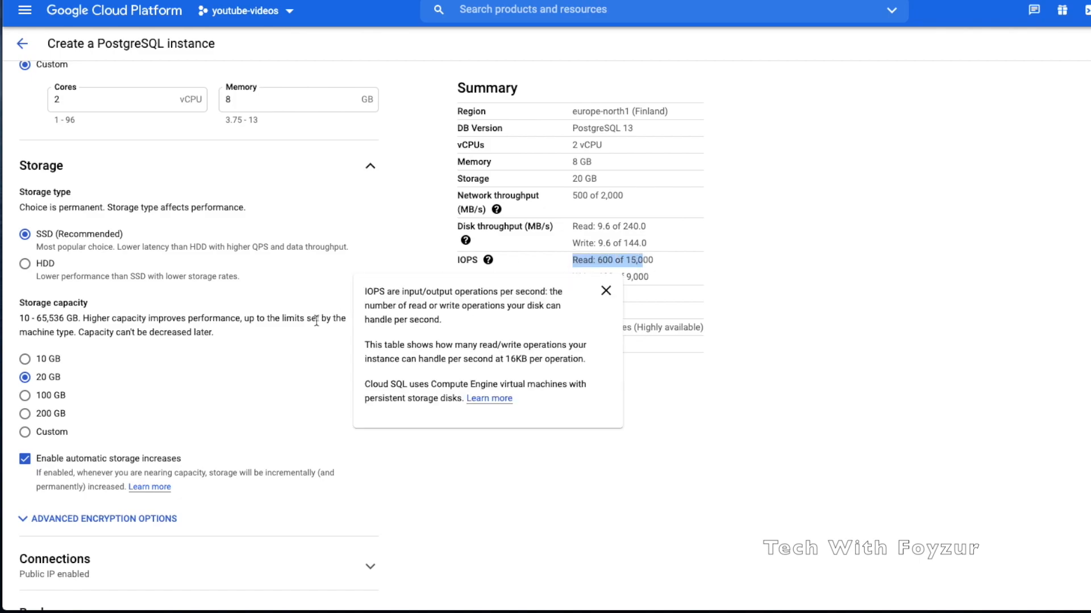
pyautogui.click(52, 360)
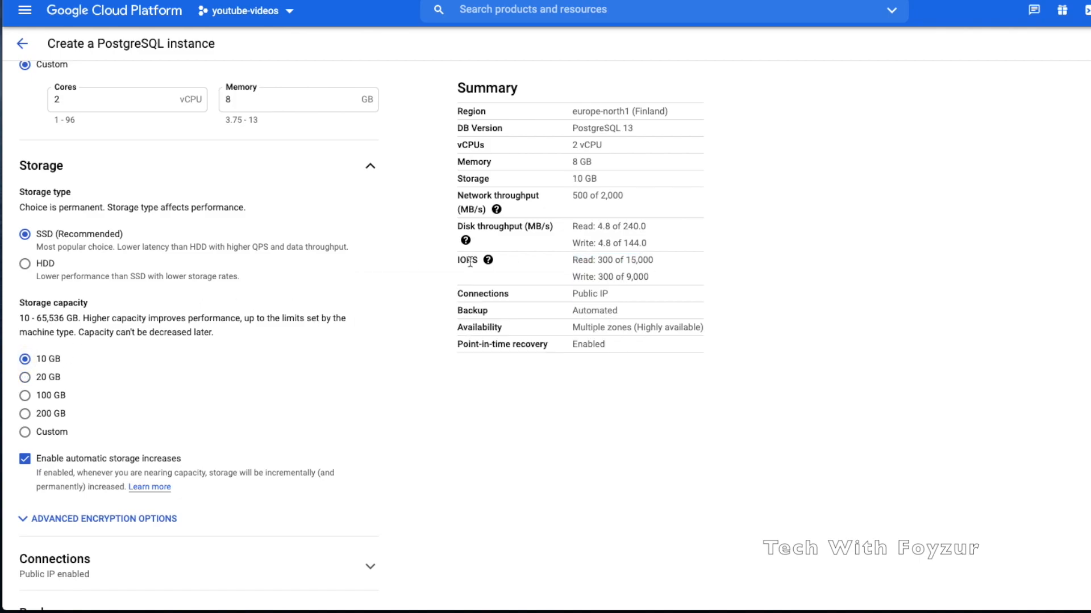
pyautogui.moveTo(571, 261); pyautogui.dragTo(665, 265)
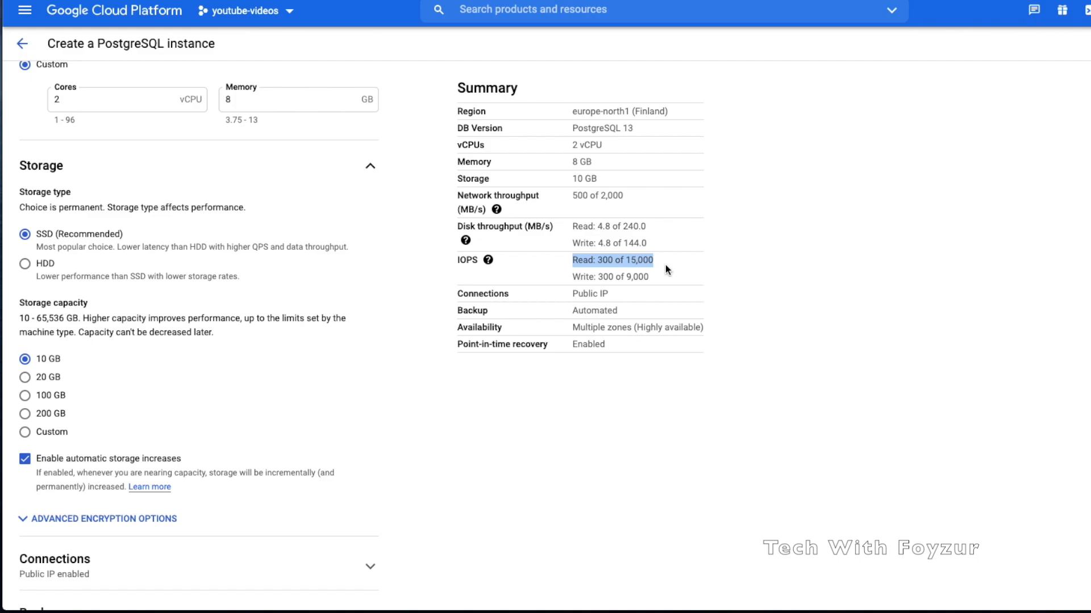
# Turn off automatic storage increases
pyautogui.scroll(-1, 281, 385)
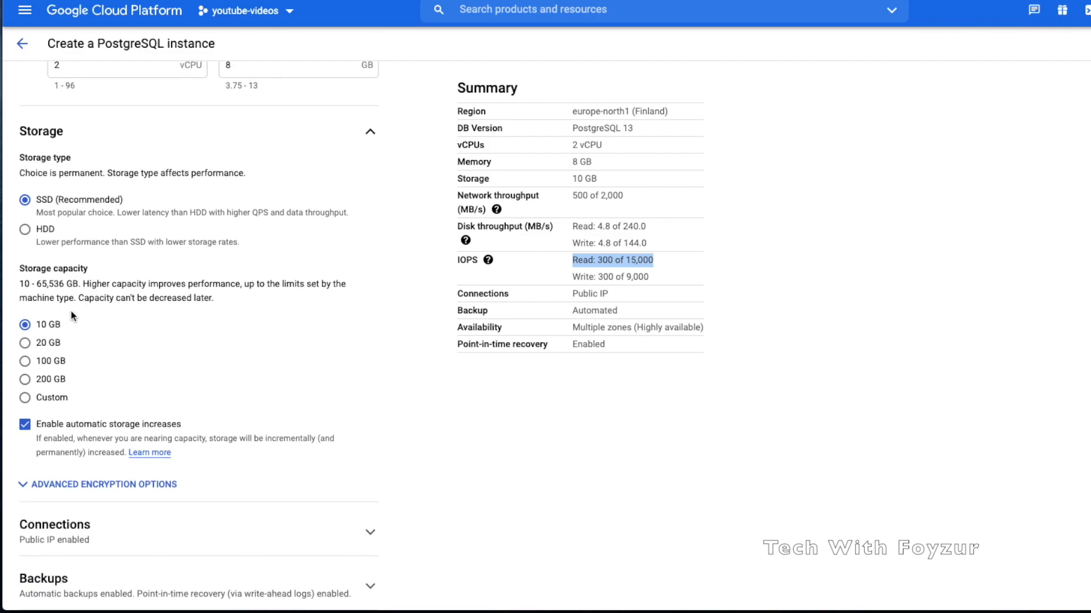
pyautogui.scroll(-4, 91, 284)
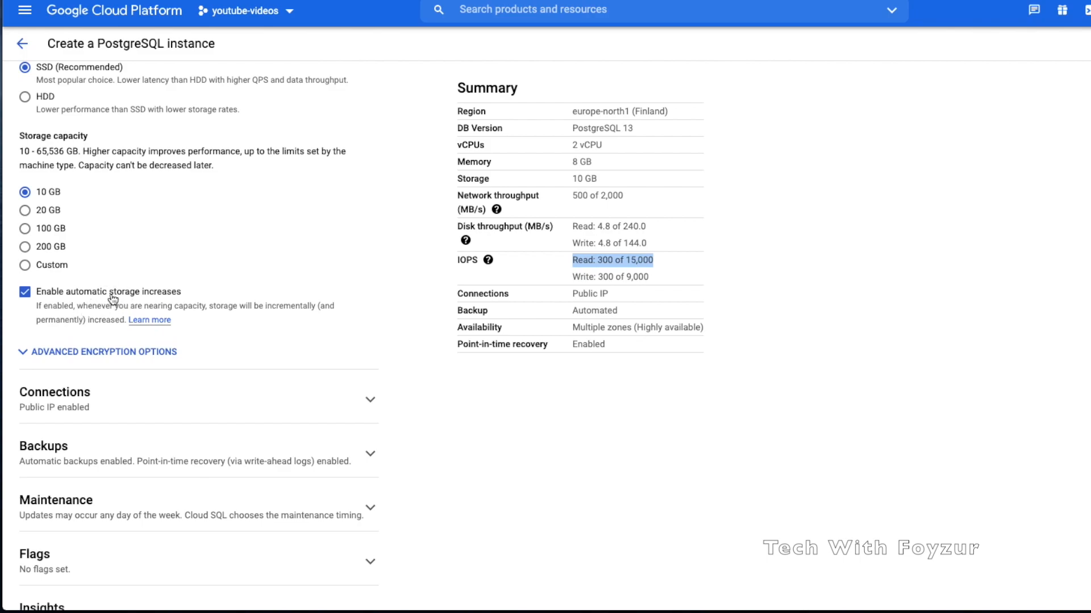
pyautogui.click(25, 293)
# Re-enable automatic storage increases and try a customer-managed key, finding the key list empty
pyautogui.click(25, 292)
pyautogui.scroll(-3, 60, 322)
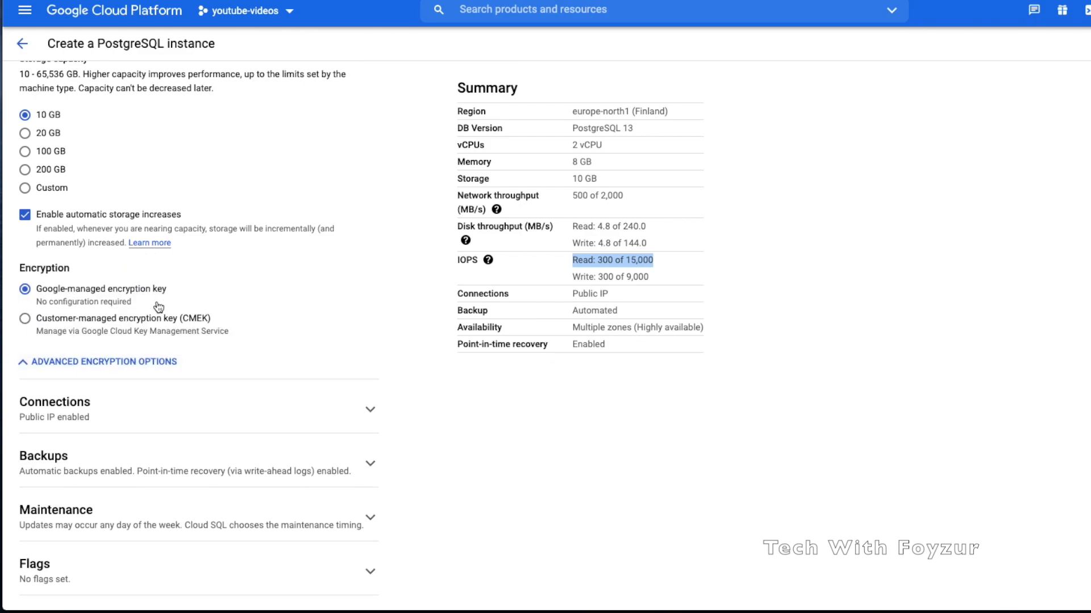
pyautogui.click(97, 318)
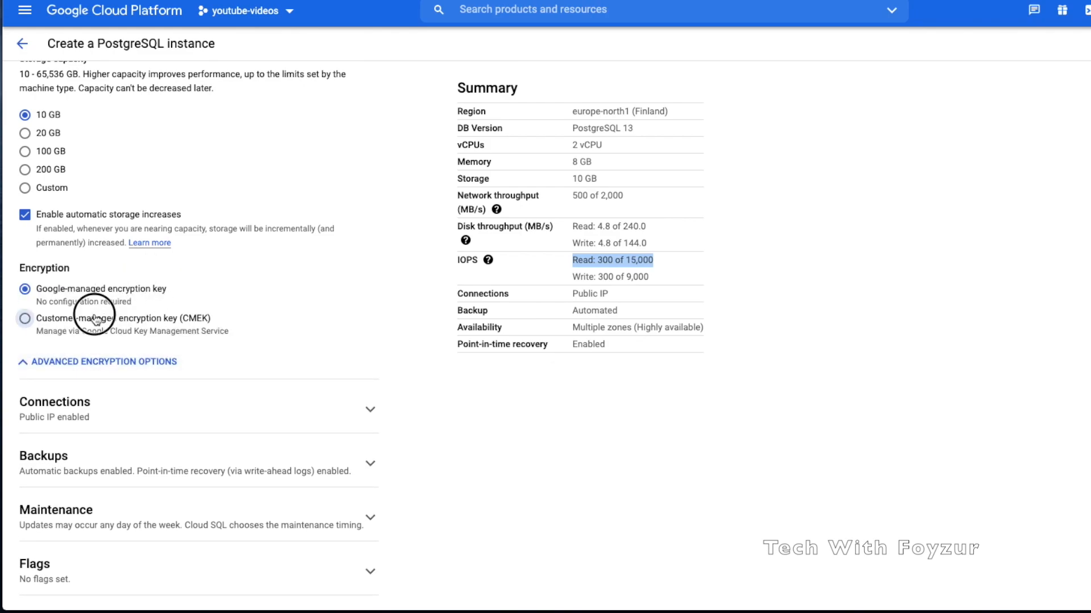
pyautogui.scroll(-1, 171, 329)
pyautogui.click(178, 330)
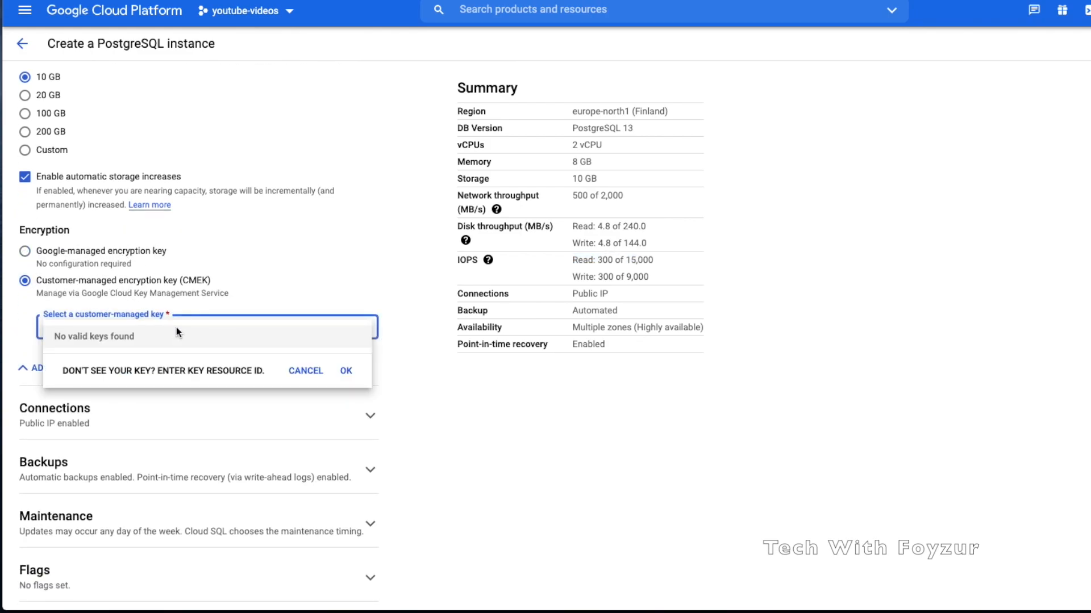
pyautogui.click(303, 376)
# Retry the empty customer-managed key list, then settle on the Google-managed encryption key
pyautogui.click(134, 256)
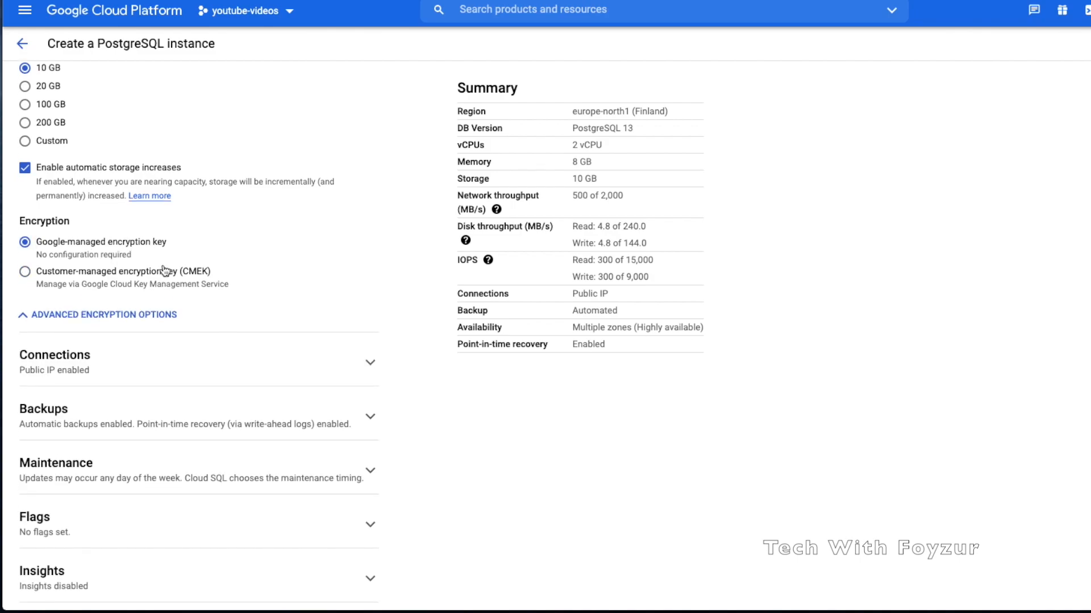
pyautogui.scroll(-1, 164, 271)
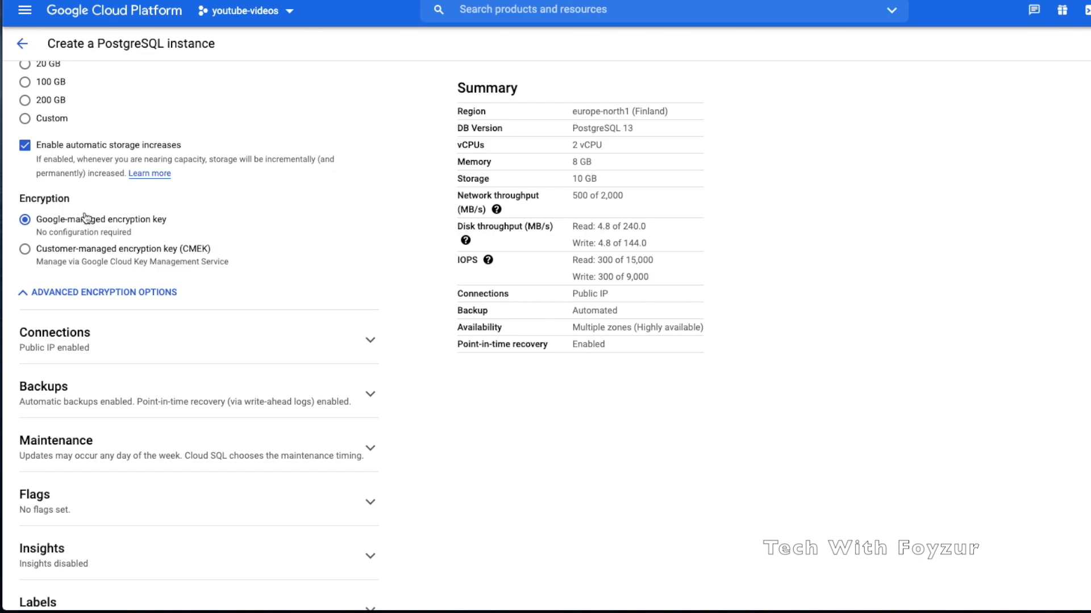
pyautogui.click(85, 262)
pyautogui.click(146, 286)
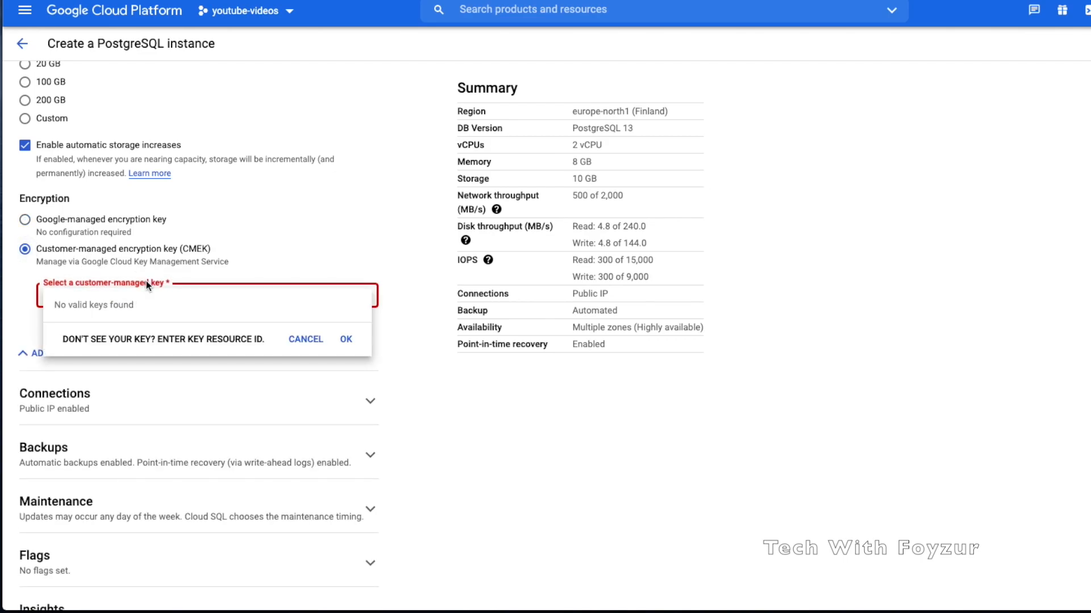
pyautogui.click(305, 340)
pyautogui.click(270, 232)
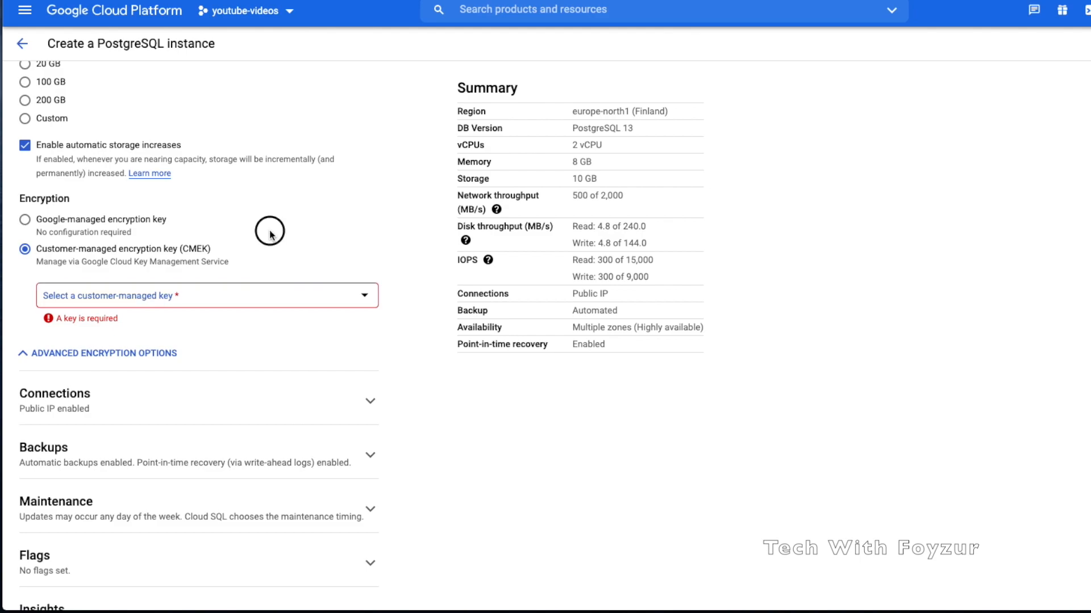
pyautogui.click(107, 223)
pyautogui.scroll(-2, 159, 262)
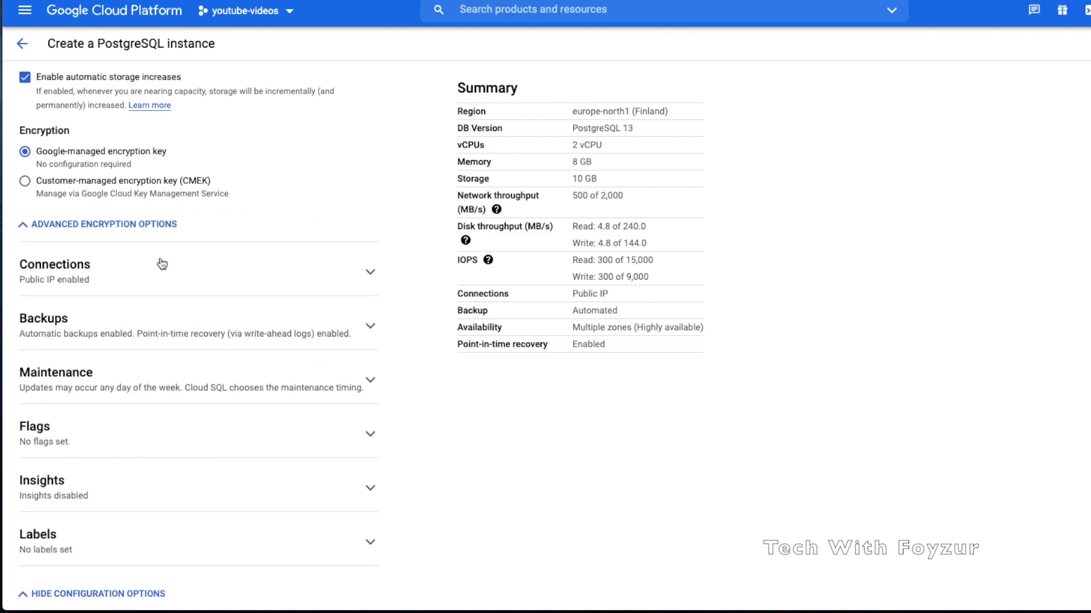
pyautogui.click(192, 266)
pyautogui.scroll(-2, 199, 331)
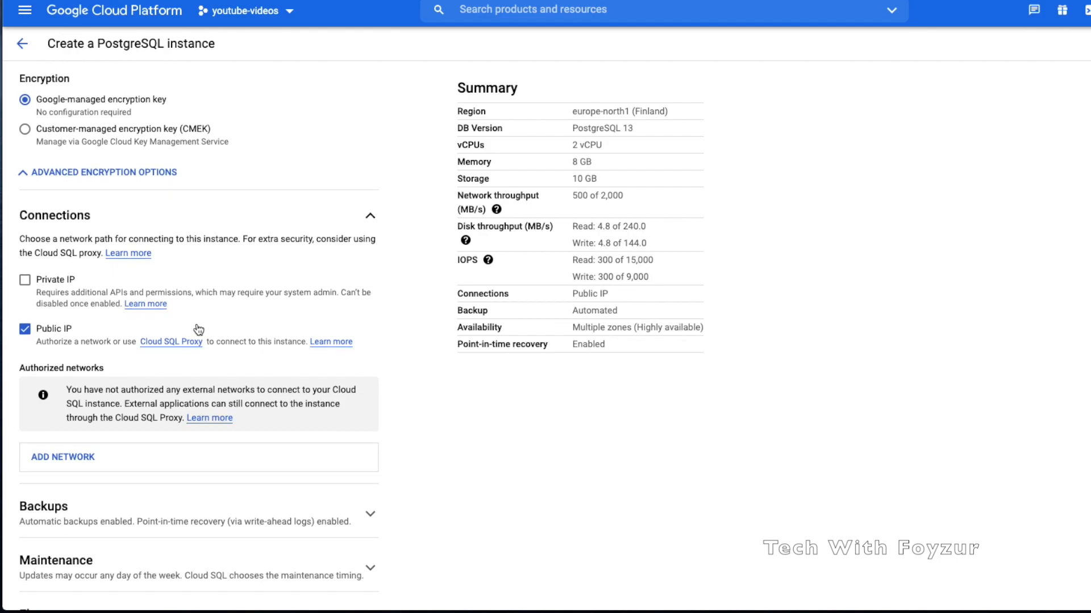
pyautogui.click(54, 280)
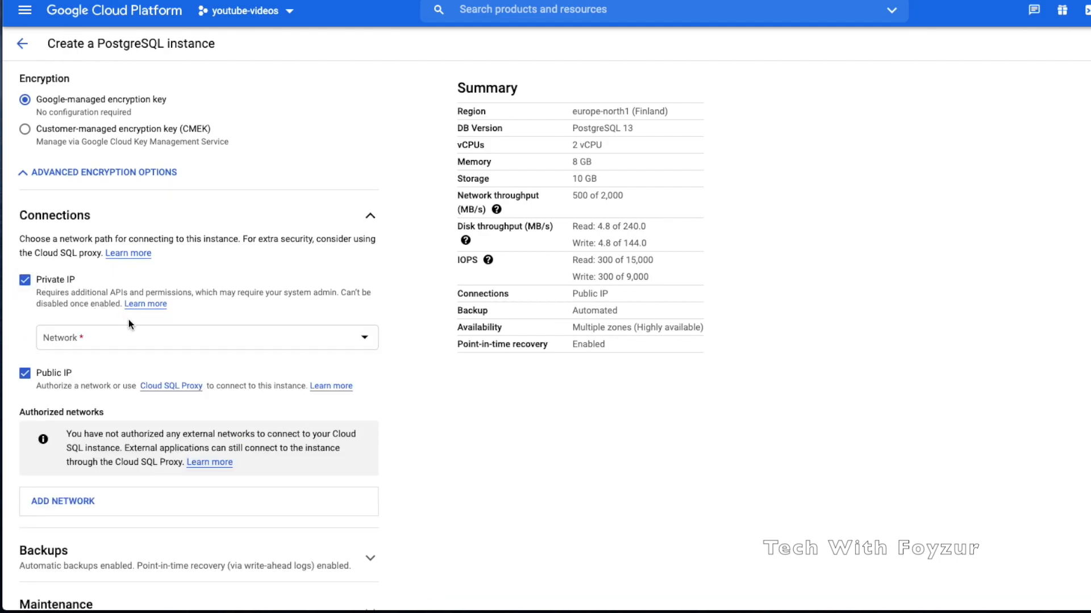
pyautogui.scroll(-2, 128, 320)
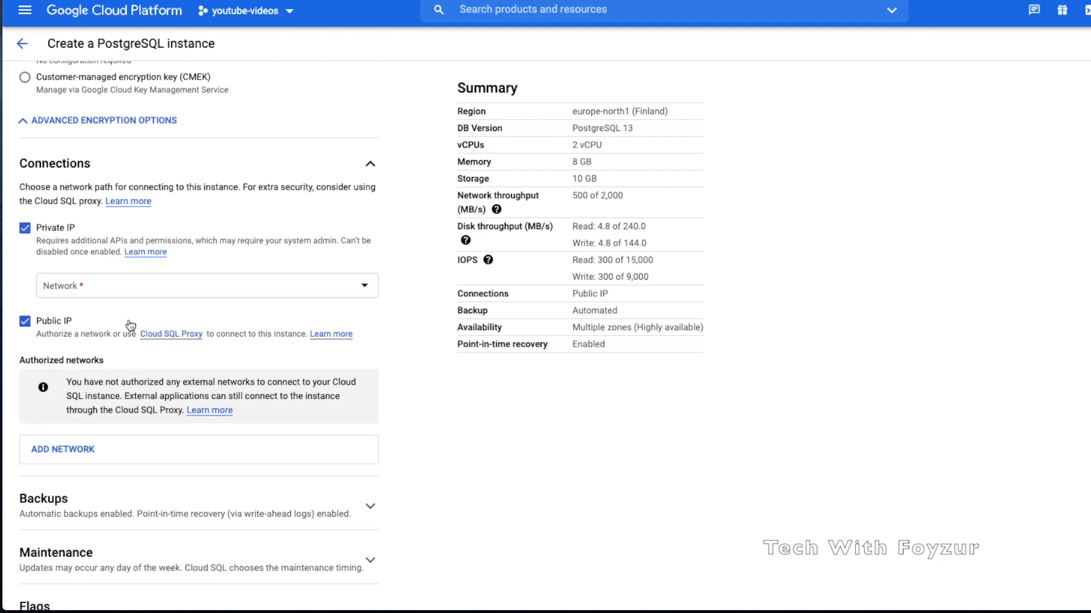
pyautogui.click(170, 290)
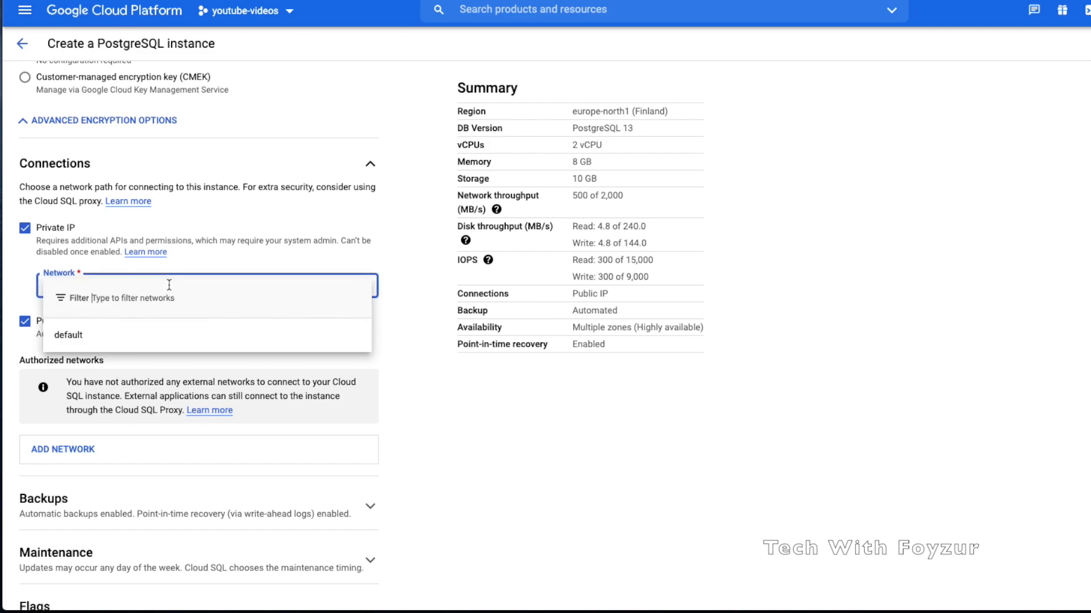
pyautogui.click(132, 338)
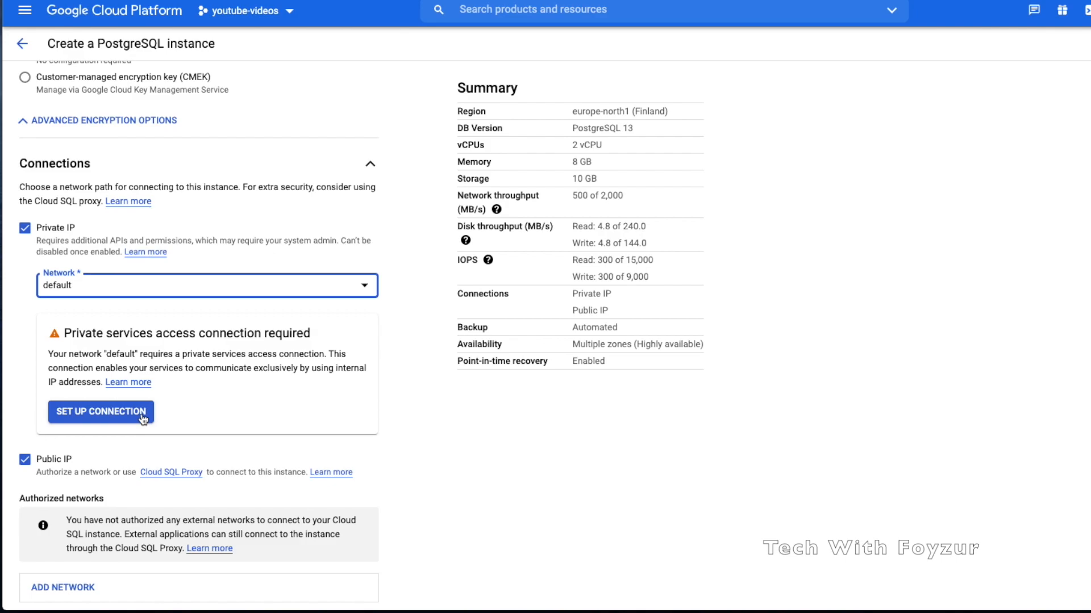
pyautogui.moveTo(103, 354); pyautogui.dragTo(269, 353)
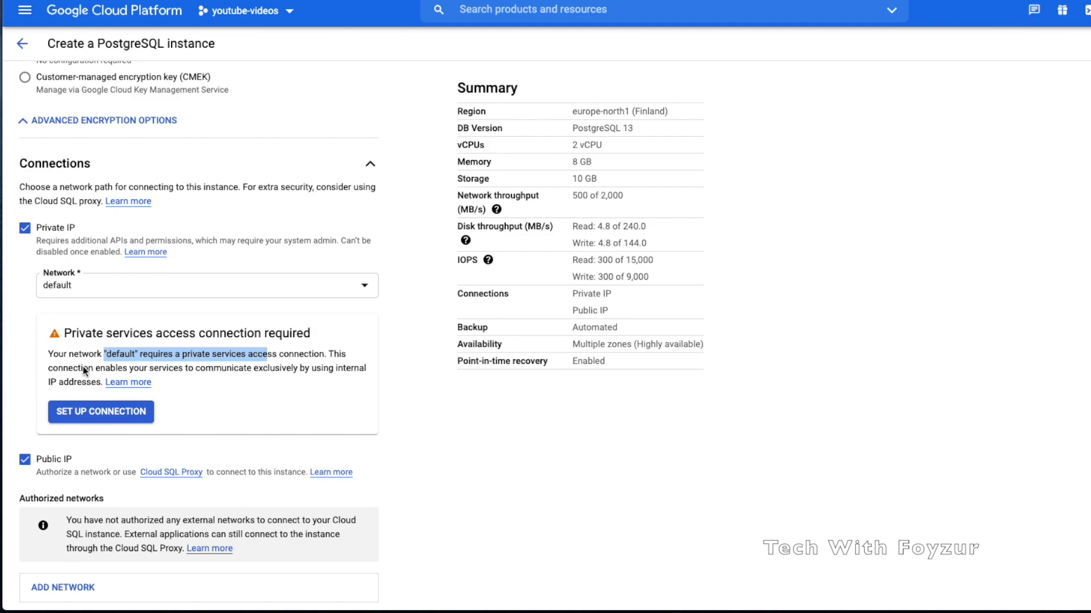
pyautogui.click(38, 245)
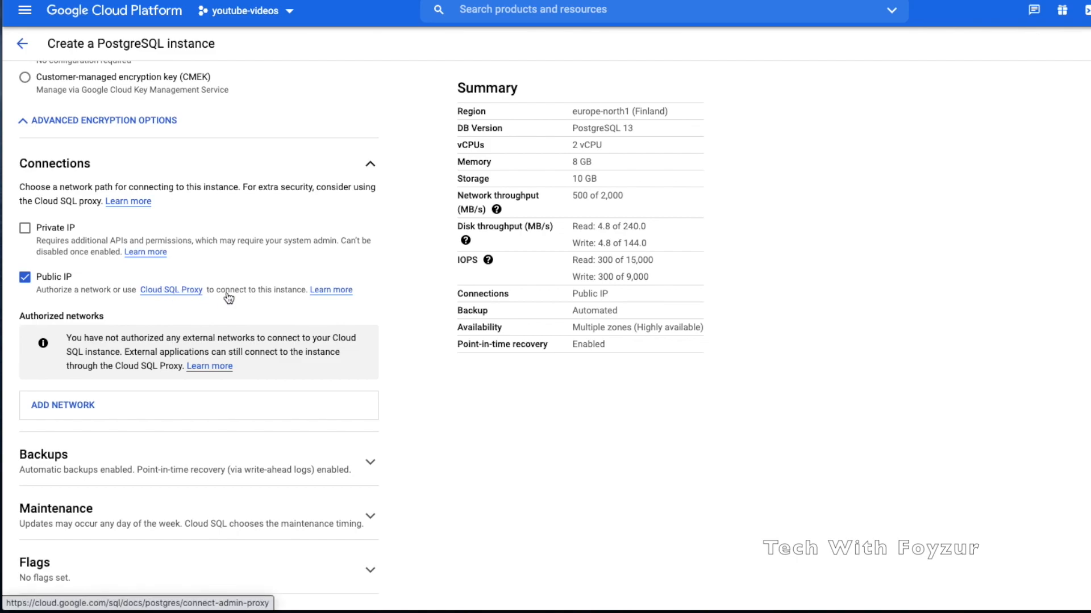
pyautogui.scroll(-1, 211, 325)
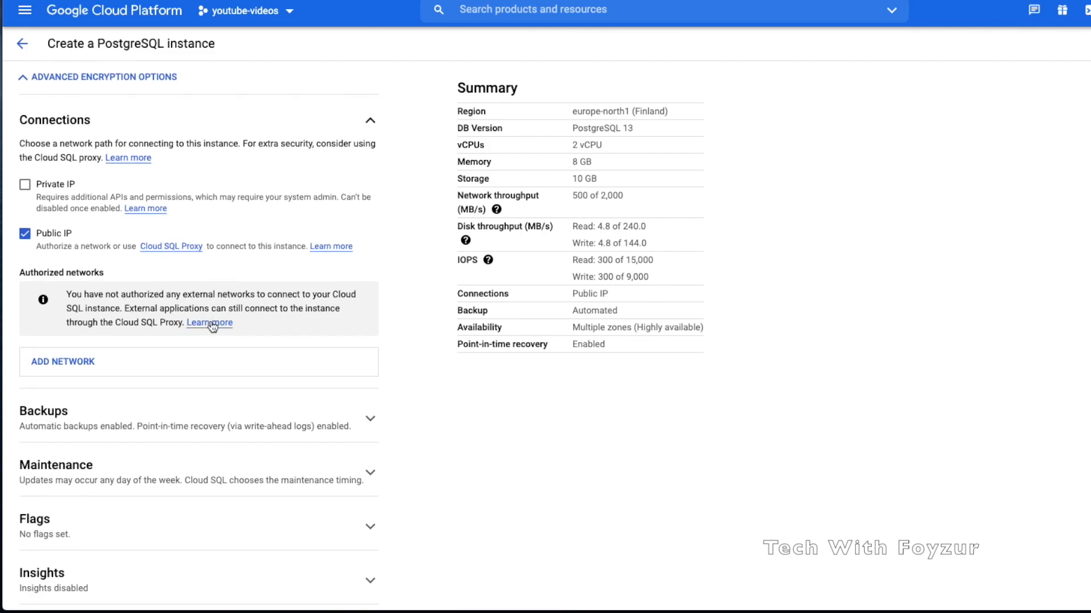
pyautogui.moveTo(214, 295); pyautogui.dragTo(293, 310)
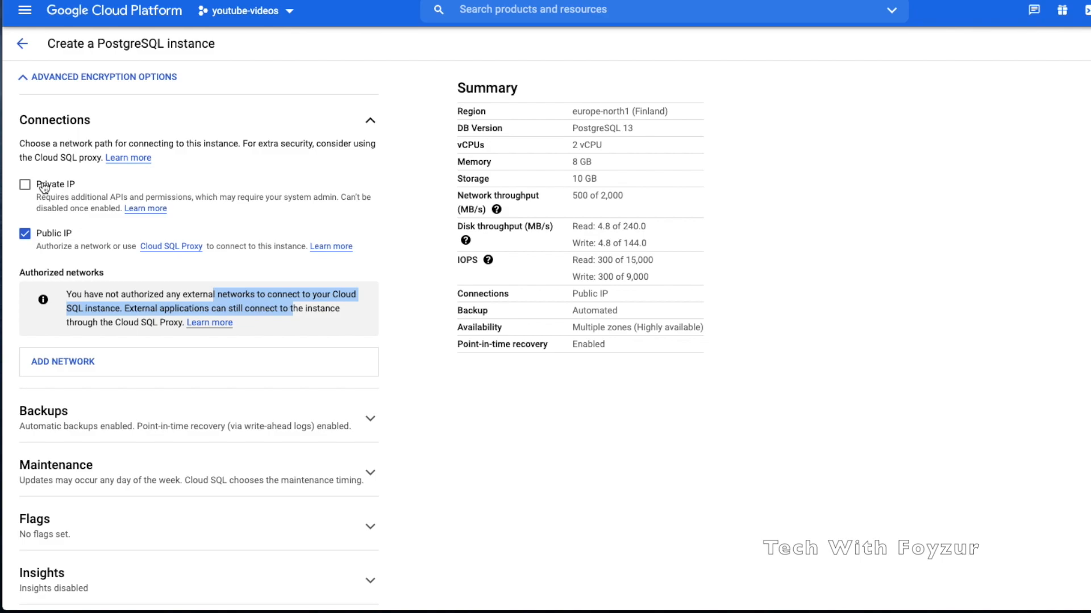
# Expand Backups and its advanced options, keeping backups in the default multi-region location
pyautogui.scroll(-2, 64, 284)
pyautogui.click(116, 332)
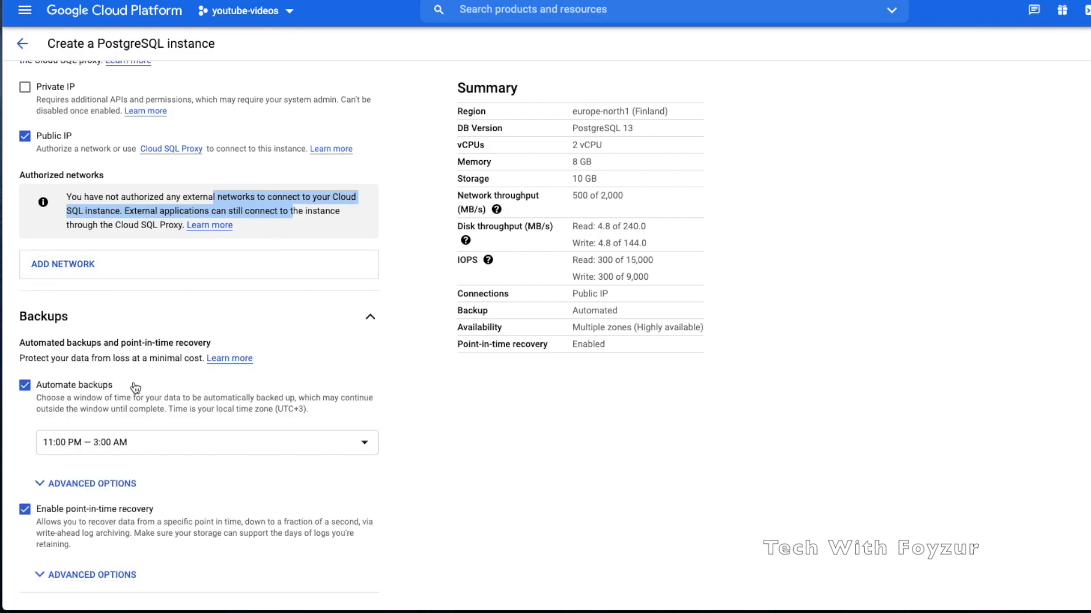
pyautogui.scroll(-1, 135, 388)
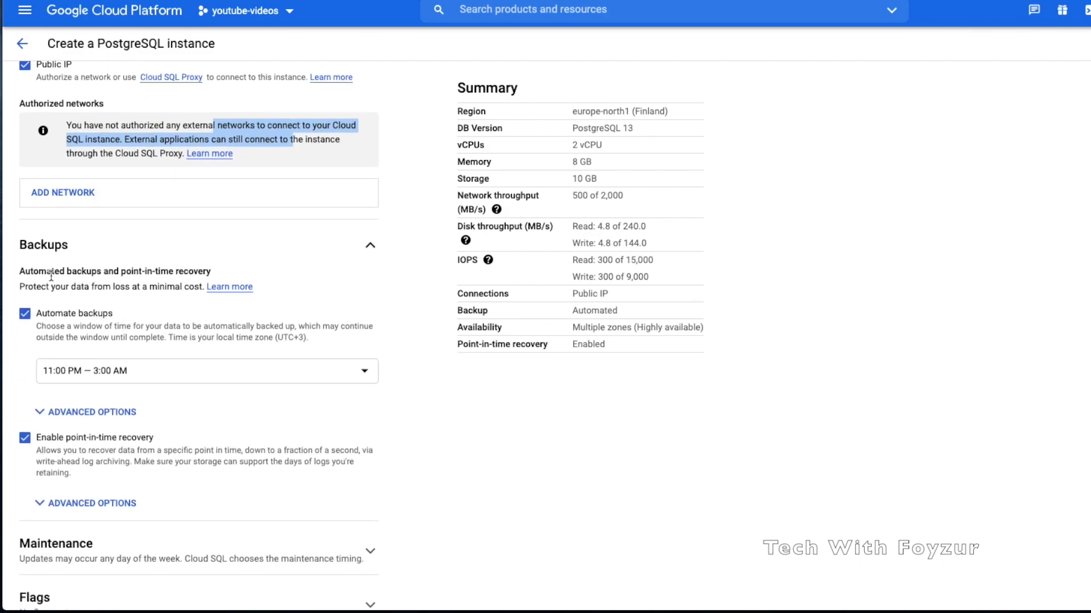
pyautogui.moveTo(21, 271); pyautogui.dragTo(226, 272)
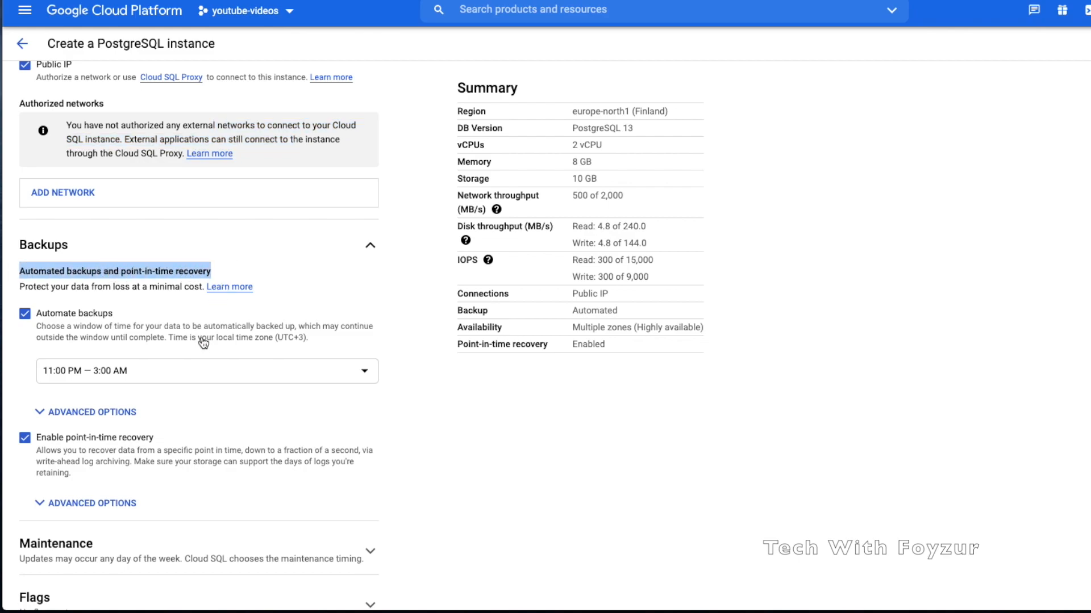
pyautogui.scroll(-1, 203, 344)
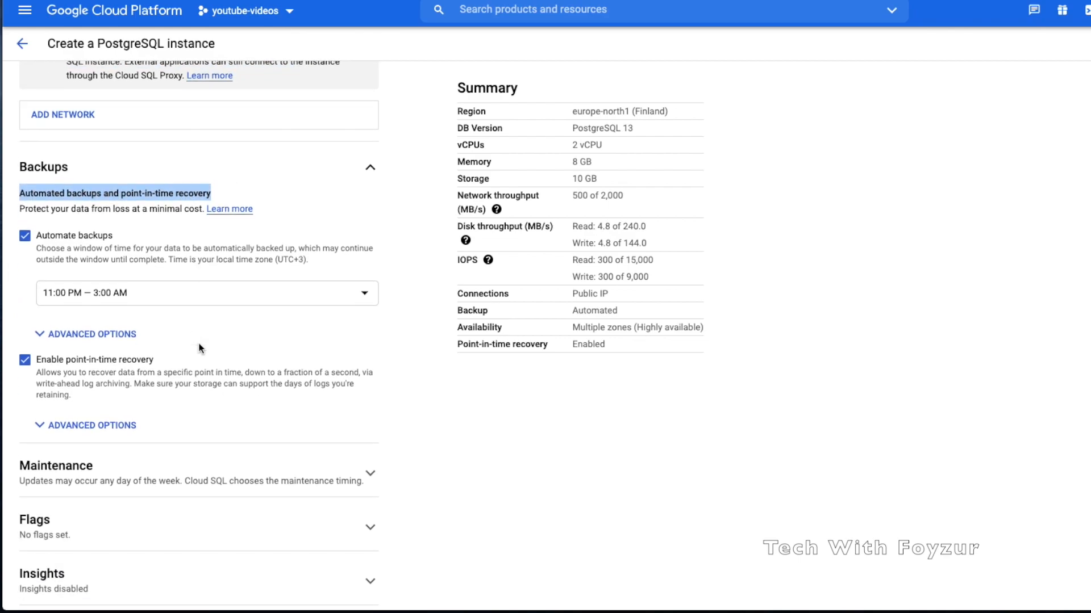
pyautogui.click(130, 334)
pyautogui.scroll(-1, 169, 371)
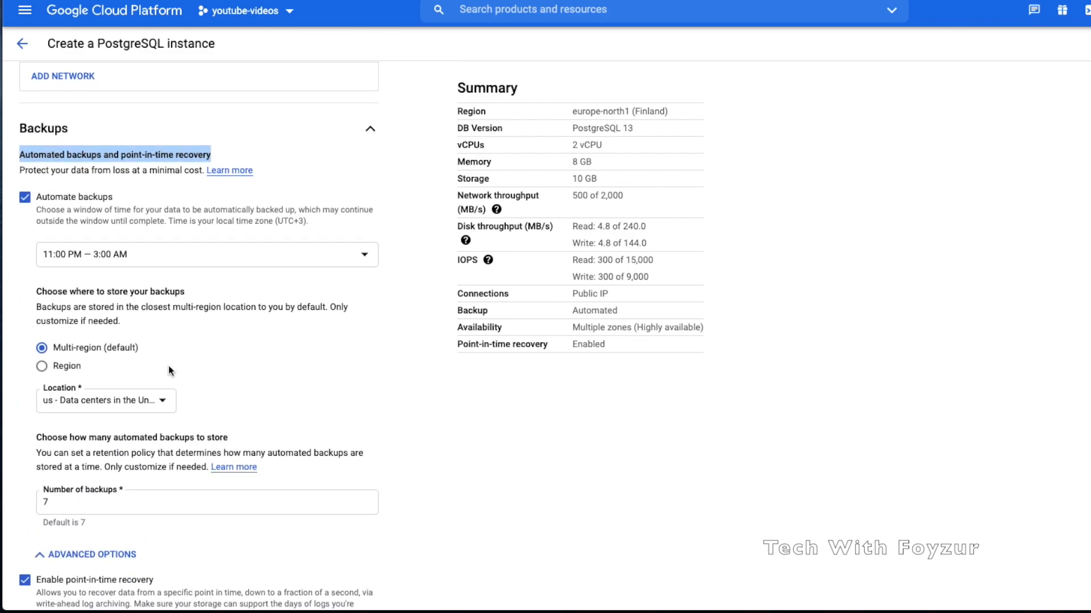
pyautogui.scroll(1, 132, 356)
pyautogui.moveTo(126, 329); pyautogui.dragTo(131, 339)
pyautogui.click(128, 357)
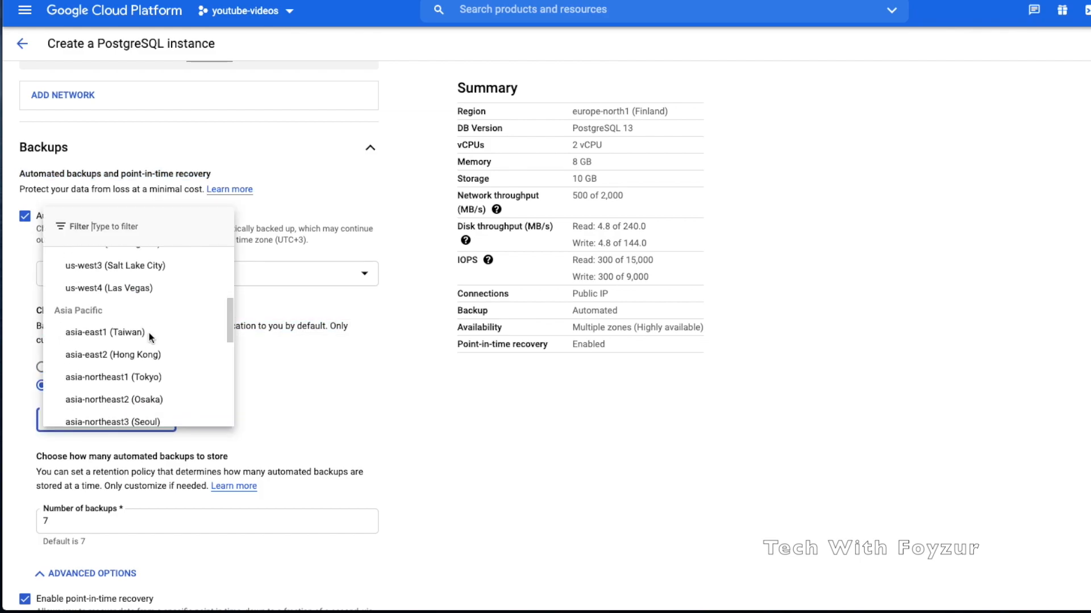
pyautogui.scroll(-1, 149, 337)
pyautogui.scroll(2, 151, 338)
pyautogui.scroll(-5, 150, 338)
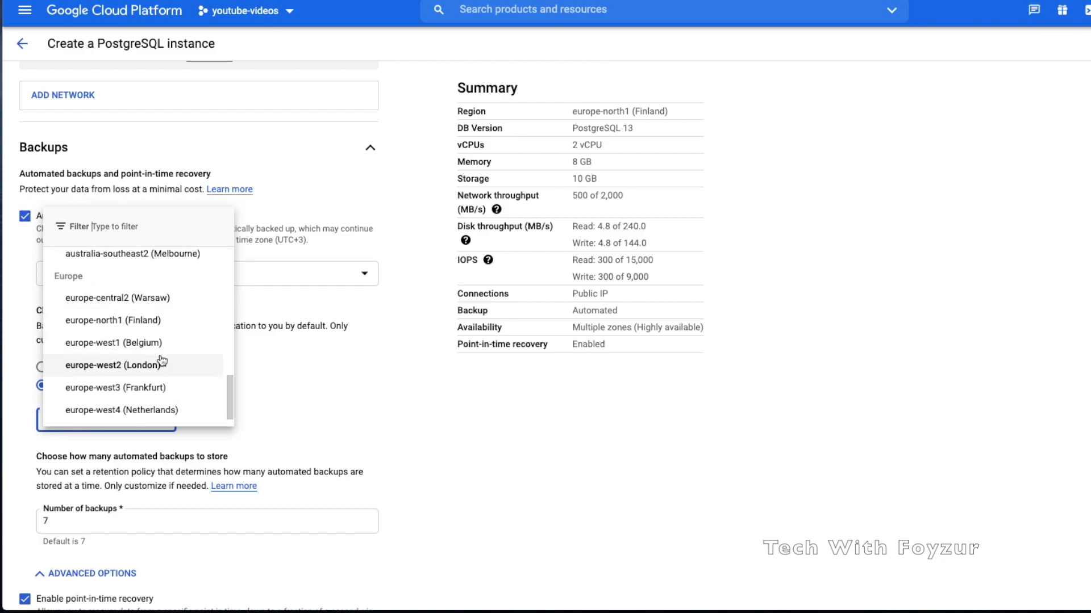
pyautogui.scroll(-1, 162, 362)
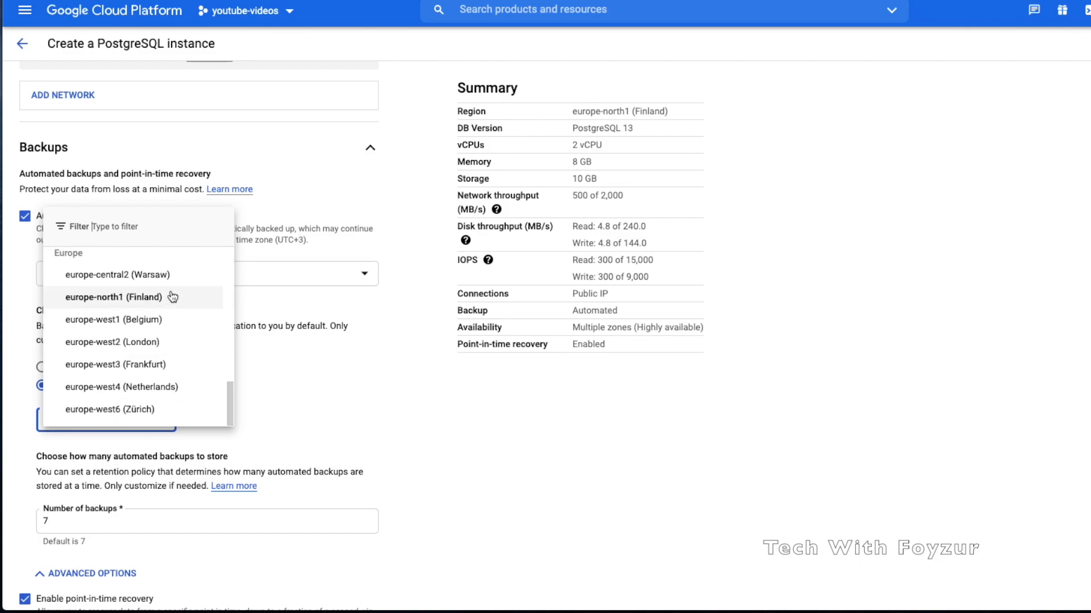
pyautogui.click(268, 352)
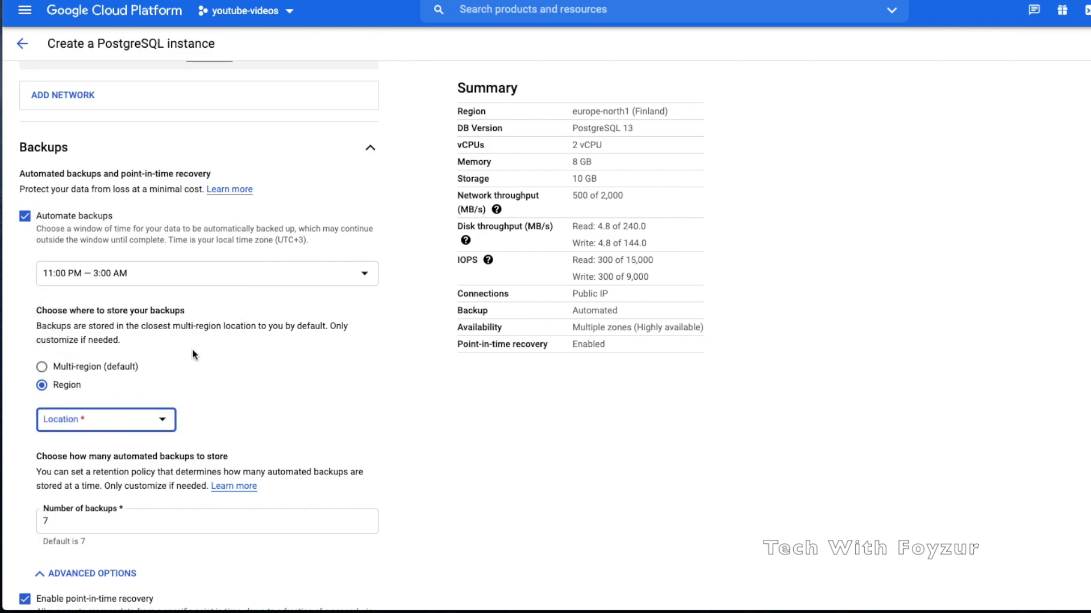
pyautogui.click(120, 371)
# Set the automated backup window to 1:00 AM — 5:00 AM
pyautogui.scroll(-1, 185, 378)
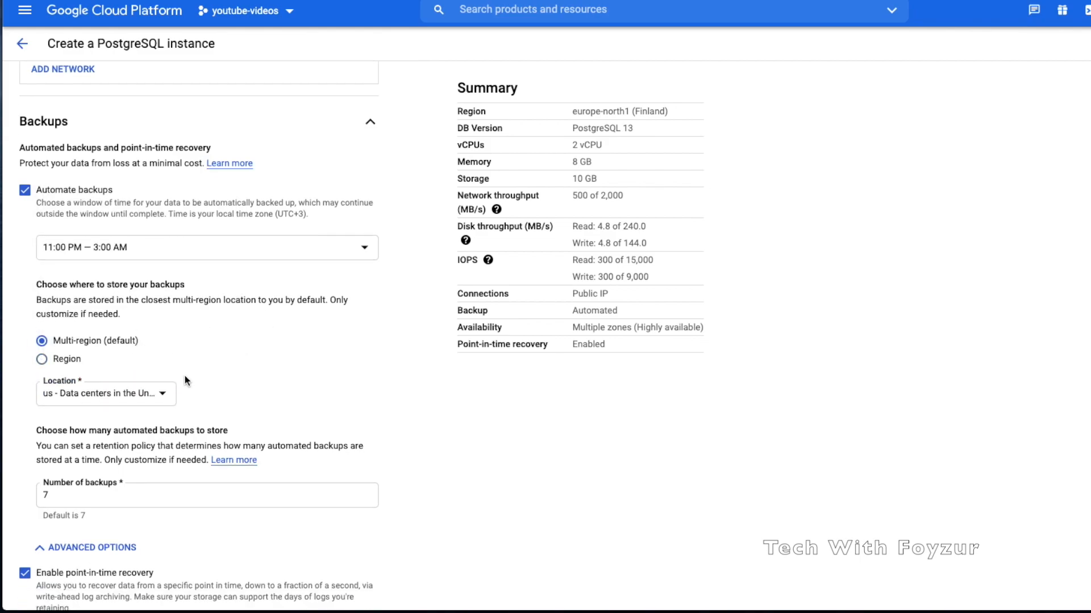
pyautogui.scroll(1, 185, 377)
pyautogui.scroll(2, 185, 376)
pyautogui.click(186, 330)
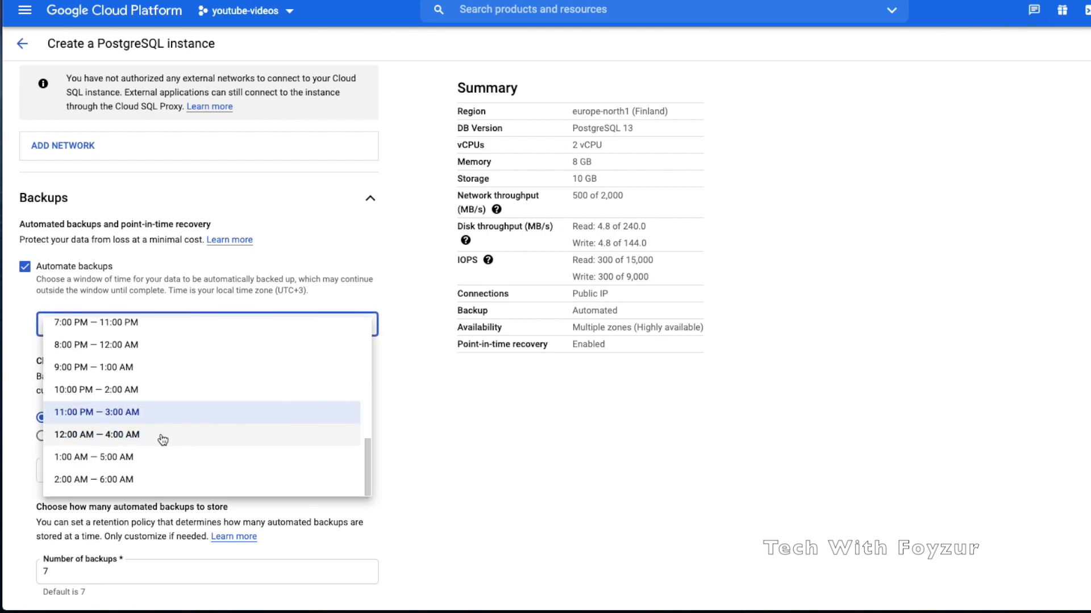
pyautogui.click(133, 457)
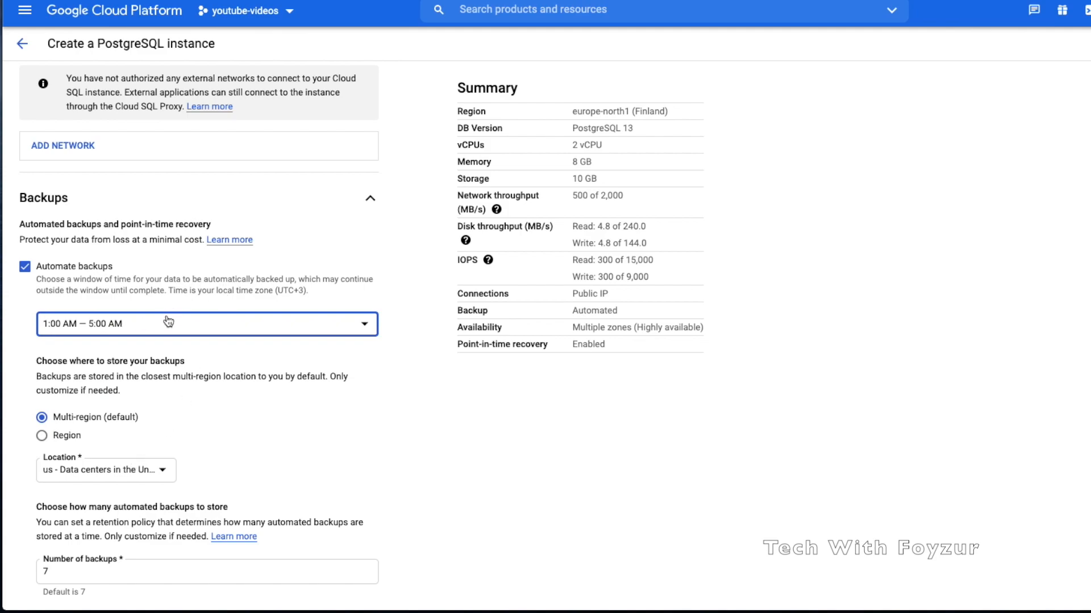
# Keep the number of backups at 7 after trying 100, then collapse the advanced options
pyautogui.scroll(-2, 165, 321)
pyautogui.scroll(-4, 167, 316)
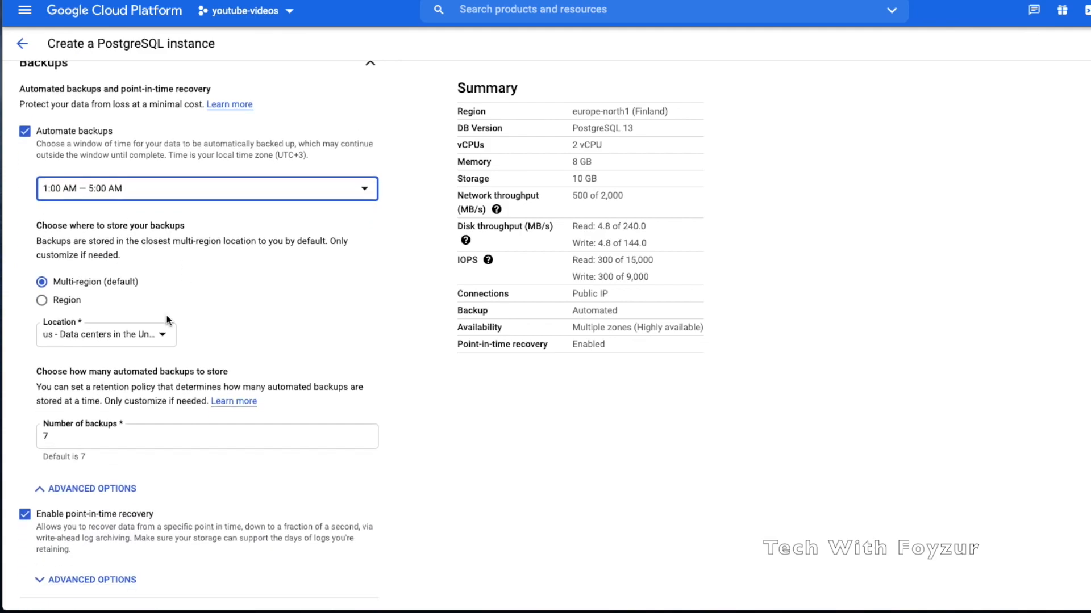
pyautogui.moveTo(55, 320); pyautogui.dragTo(38, 321)
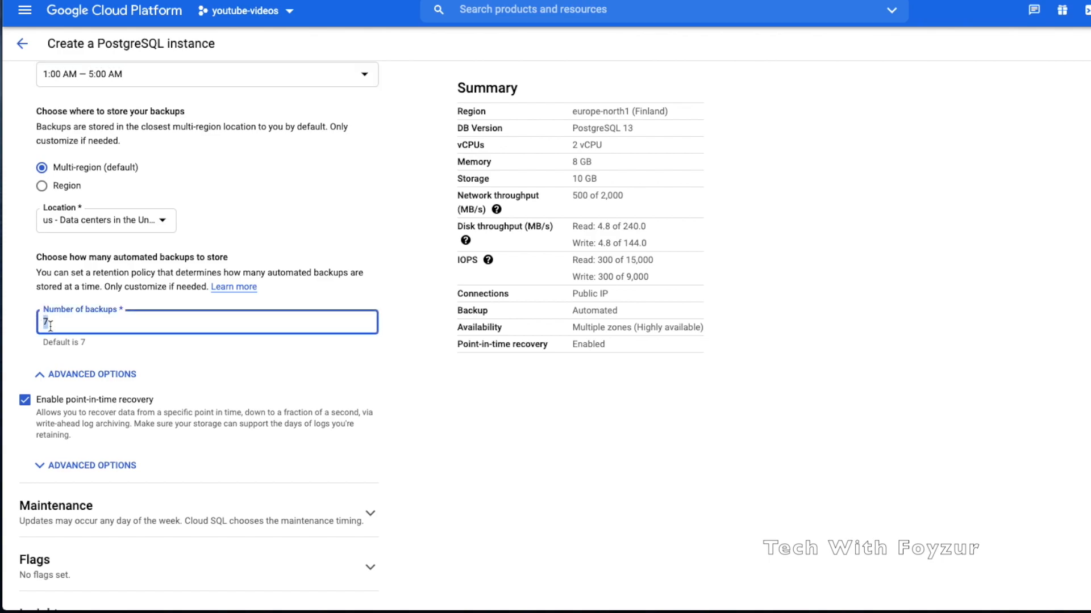
pyautogui.write('100')
pyautogui.click(120, 364)
pyautogui.doubleClick(43, 321)
pyautogui.write('7')
pyautogui.click(155, 362)
pyautogui.scroll(-1, 155, 361)
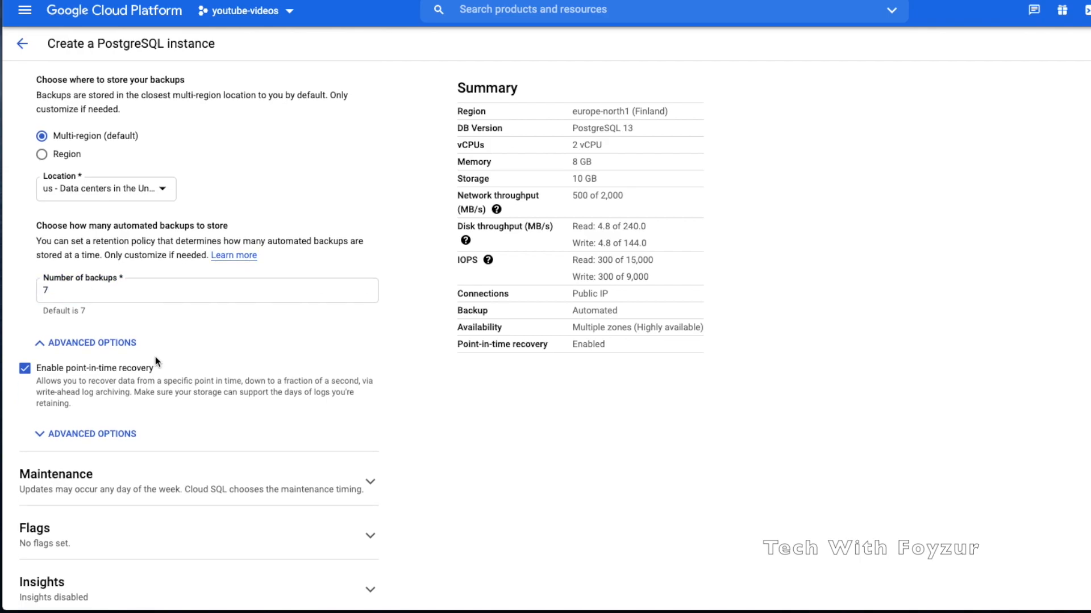
pyautogui.click(124, 344)
# Keep point-in-time recovery enabled after toggling it off and back on
pyautogui.scroll(2, 202, 301)
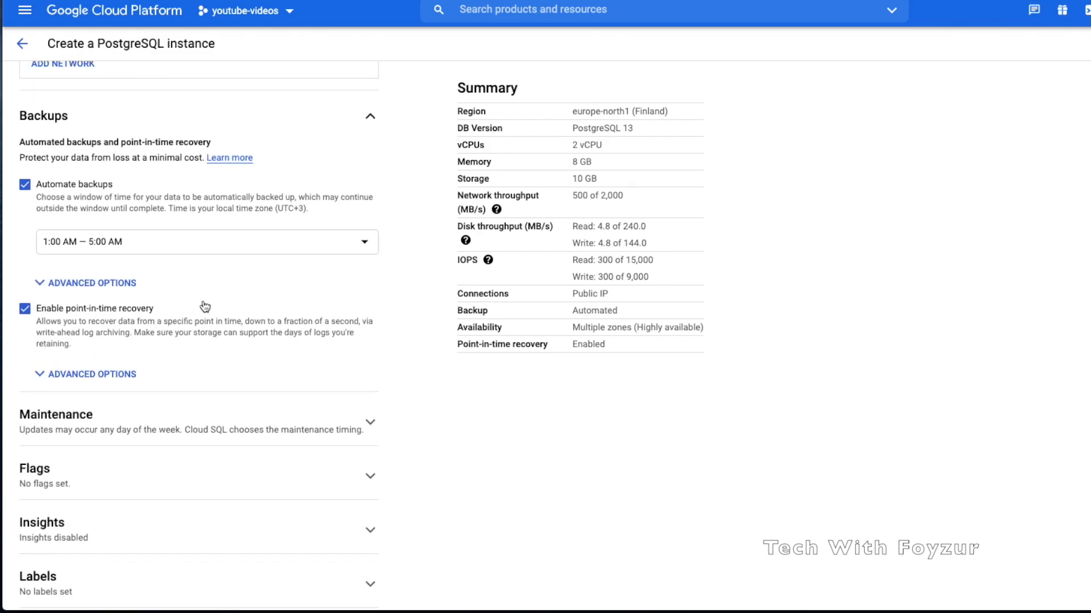
pyautogui.scroll(-1, 202, 301)
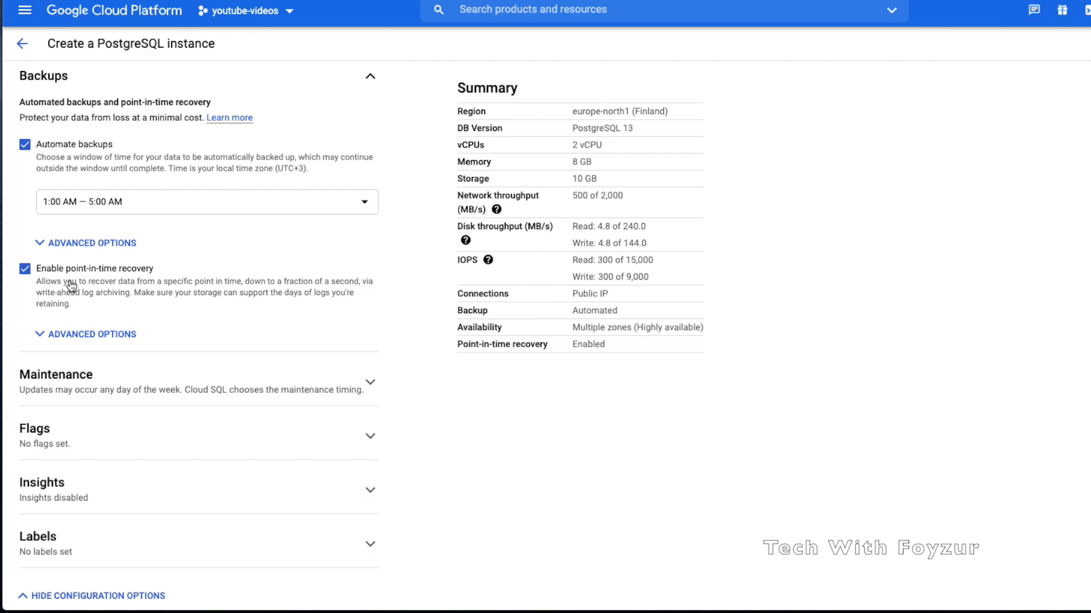
pyautogui.click(170, 286)
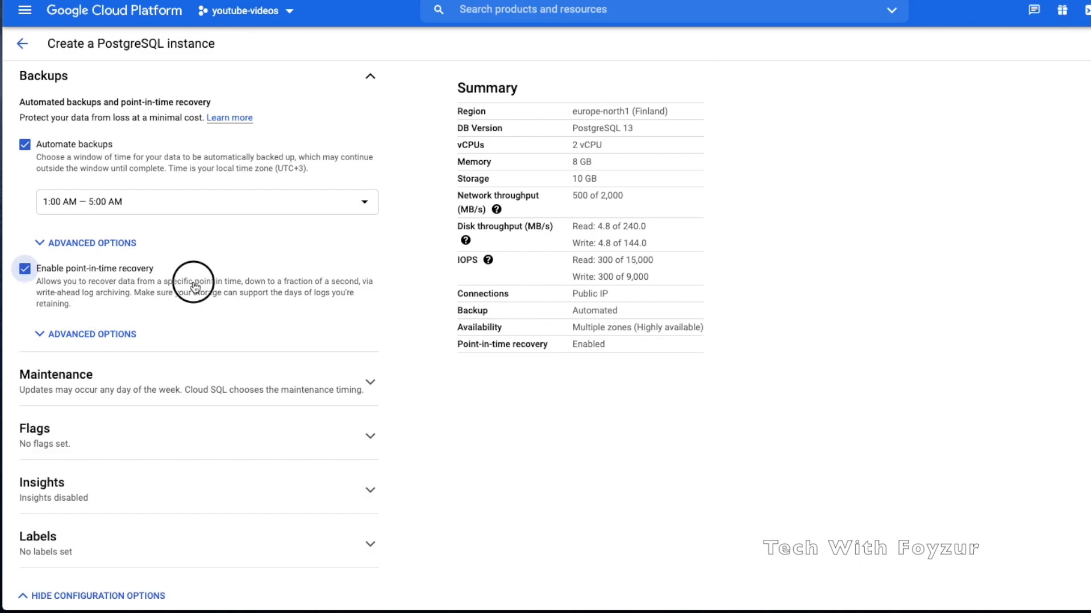
pyautogui.click(91, 291)
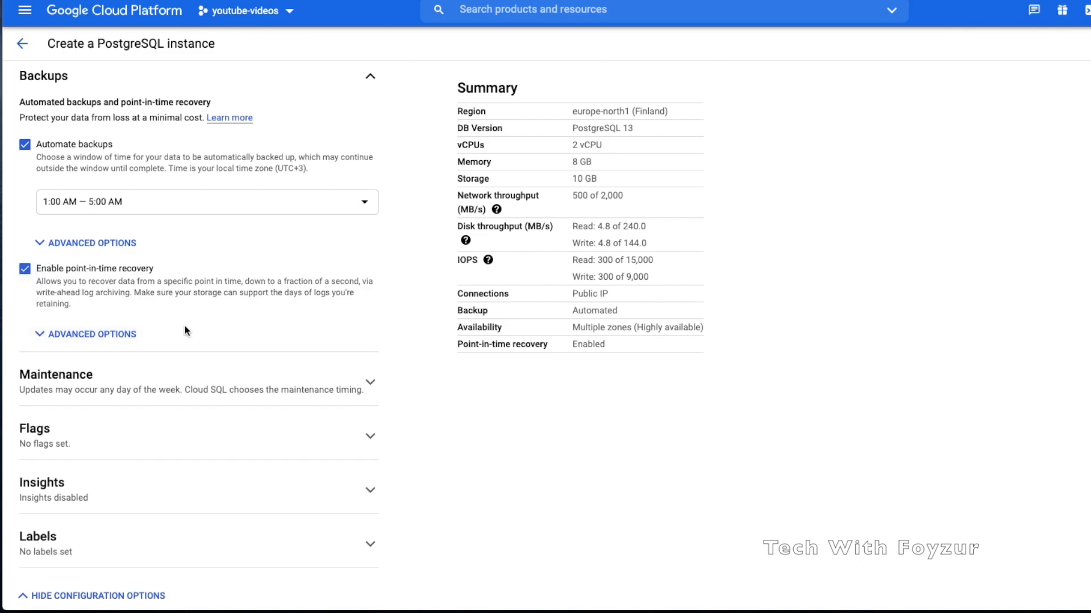
pyautogui.scroll(-1, 185, 326)
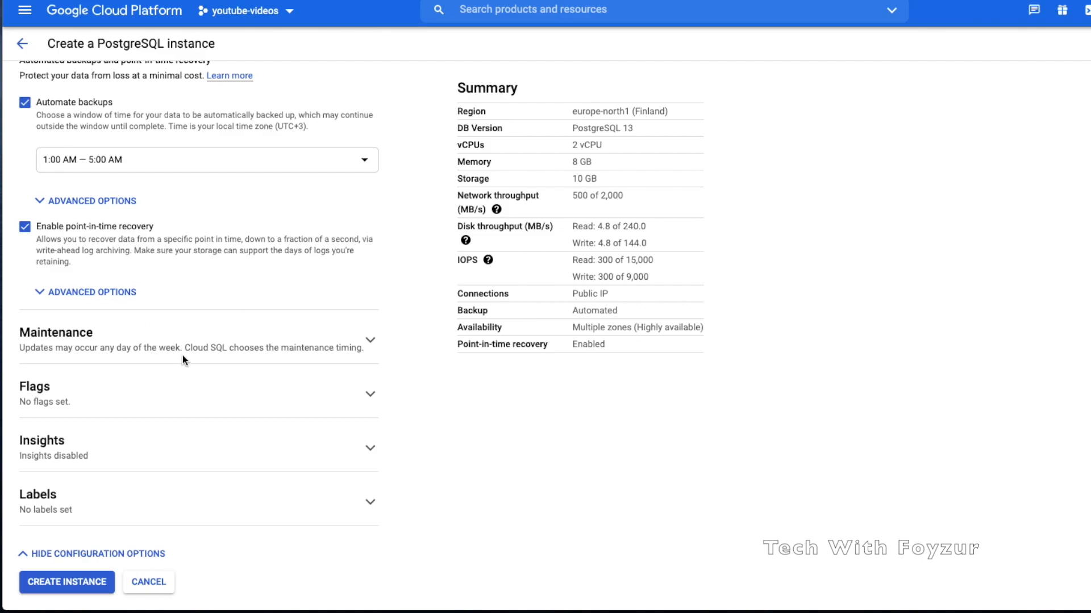
# Set the preferred maintenance day to Monday
pyautogui.click(210, 349)
pyautogui.scroll(-1, 213, 406)
pyautogui.scroll(-1, 212, 407)
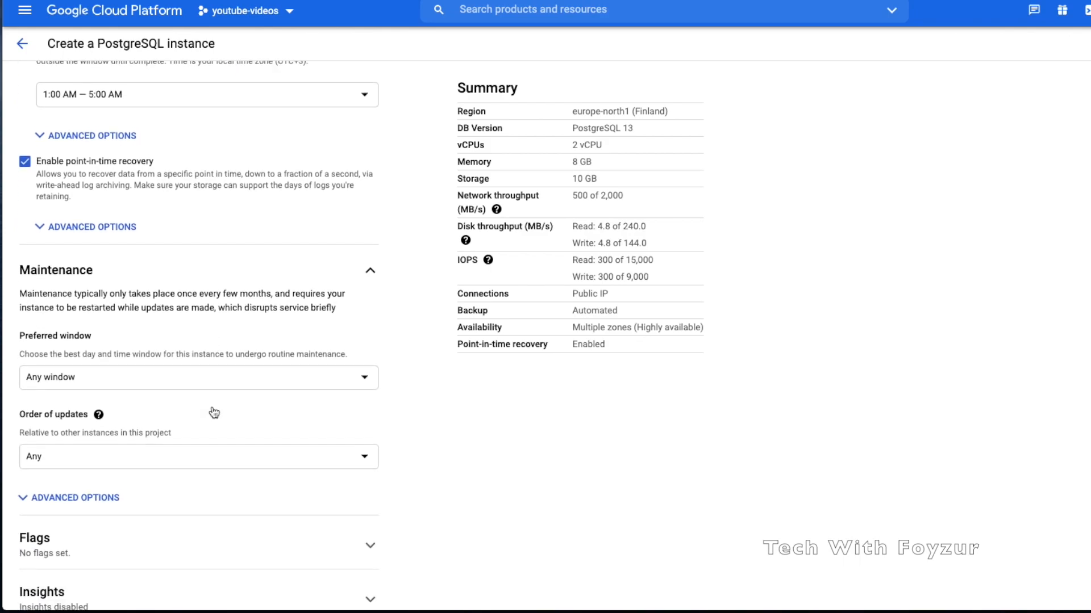
pyautogui.click(224, 372)
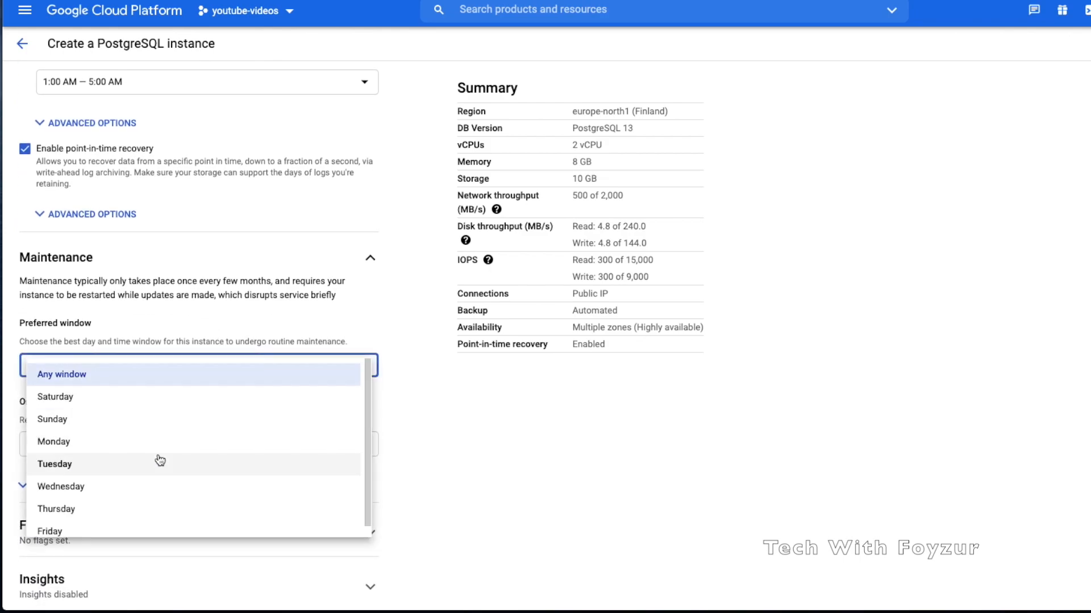
pyautogui.scroll(-1, 142, 506)
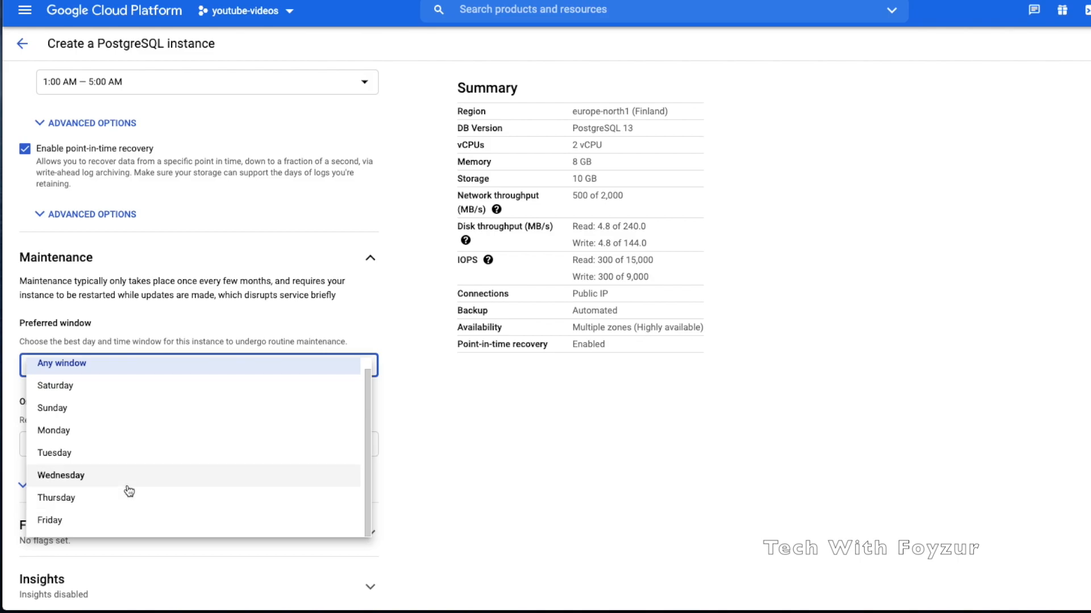
pyautogui.scroll(1, 119, 451)
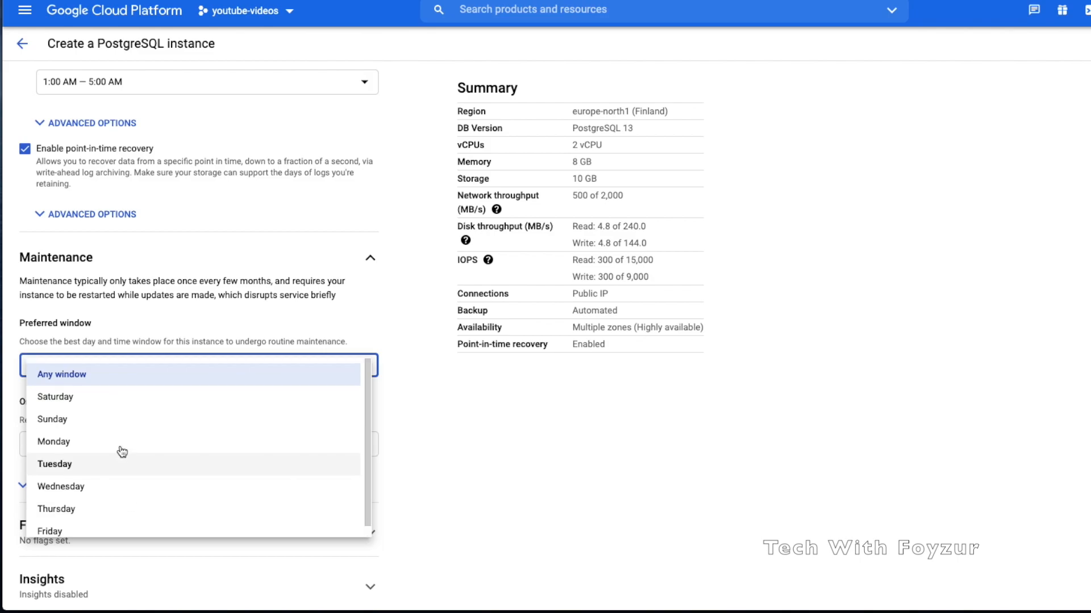
pyautogui.click(83, 441)
# Set the maintenance time to 4:00 AM — 5:00 AM and leave order of updates at Any
pyautogui.scroll(-1, 174, 426)
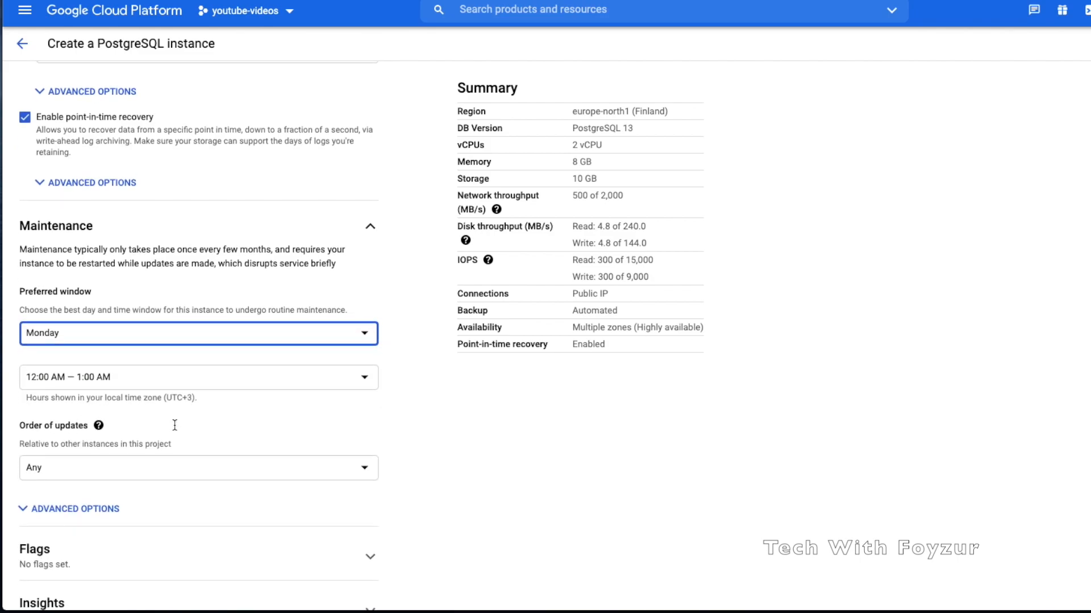
pyautogui.click(230, 382)
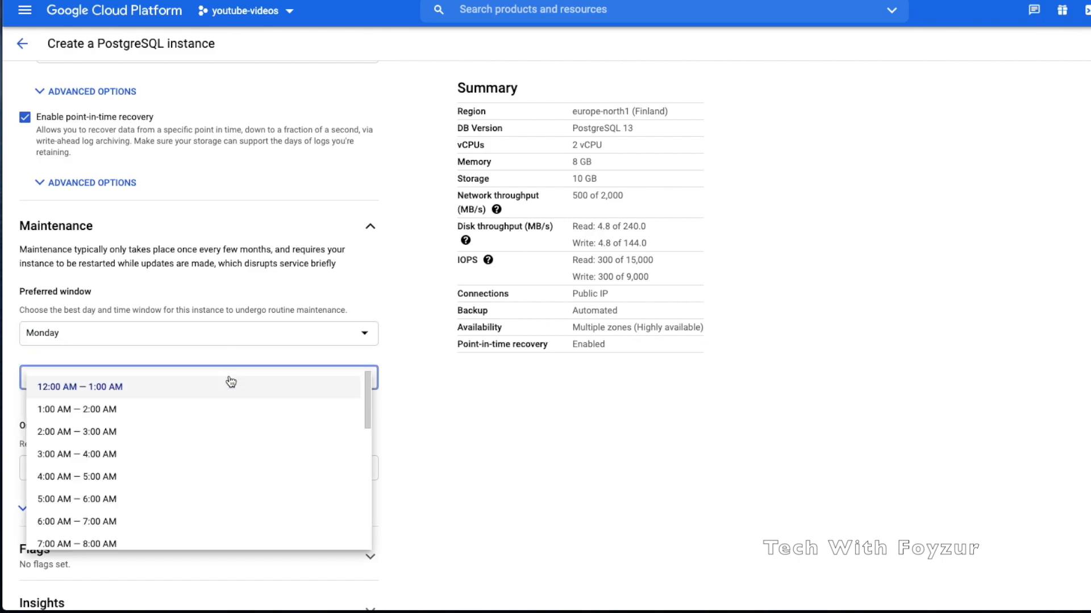
pyautogui.click(171, 485)
pyautogui.scroll(-2, 169, 484)
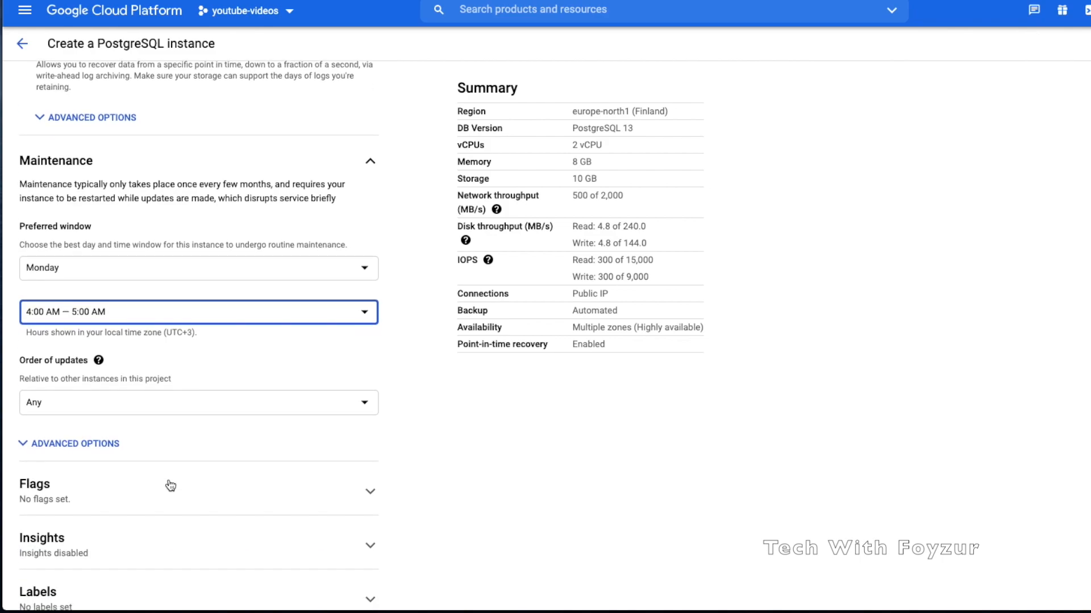
pyautogui.click(184, 405)
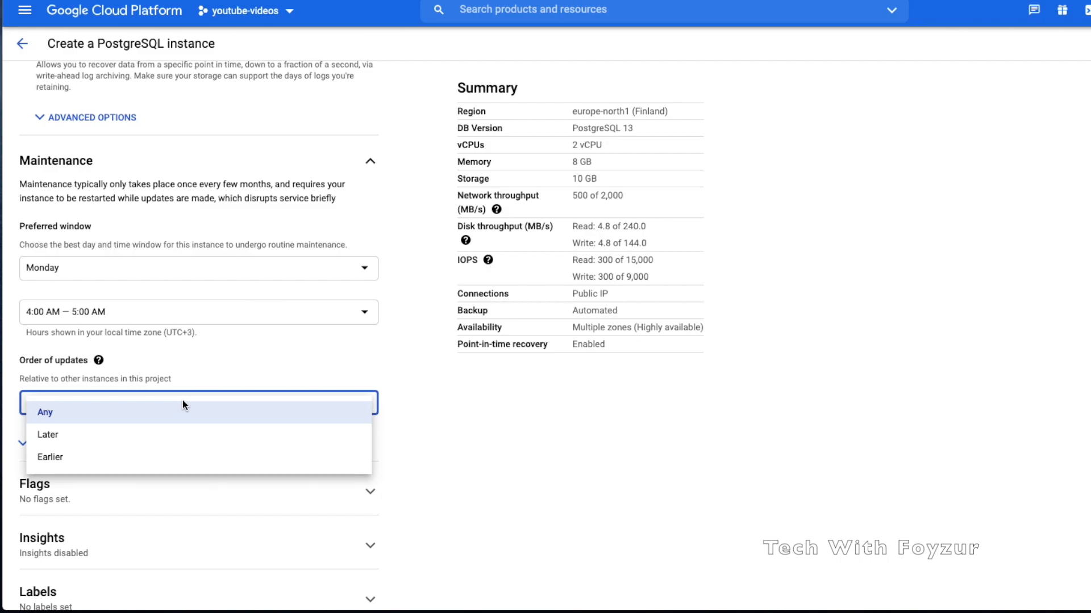
pyautogui.click(177, 416)
pyautogui.scroll(-3, 193, 432)
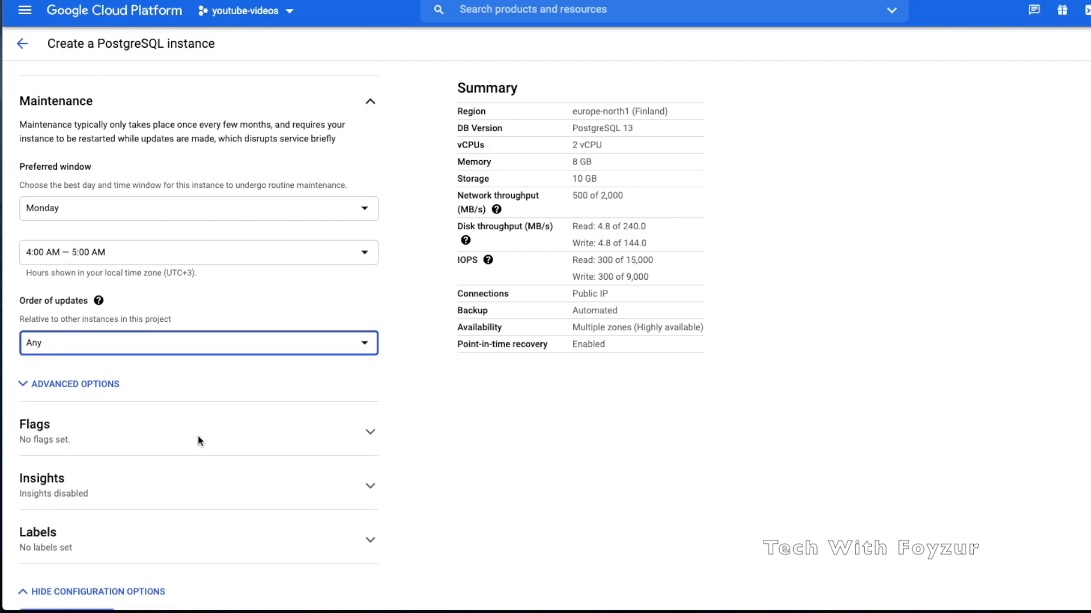
# Expand the database Flags section, start a new flag, and show the available flags list
pyautogui.click(239, 408)
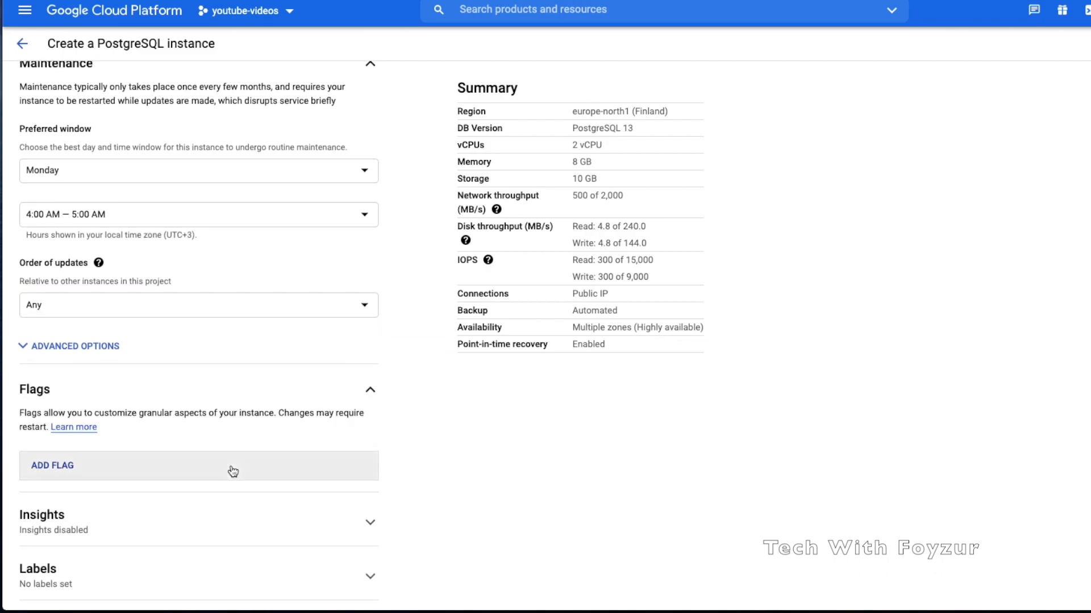
pyautogui.scroll(-1, 231, 470)
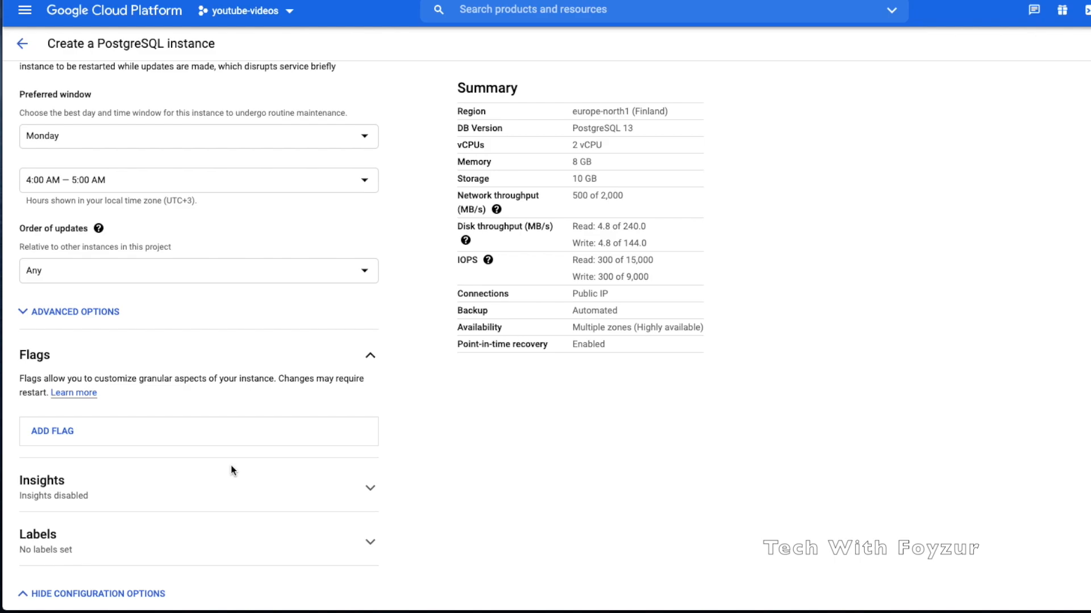
pyautogui.click(222, 443)
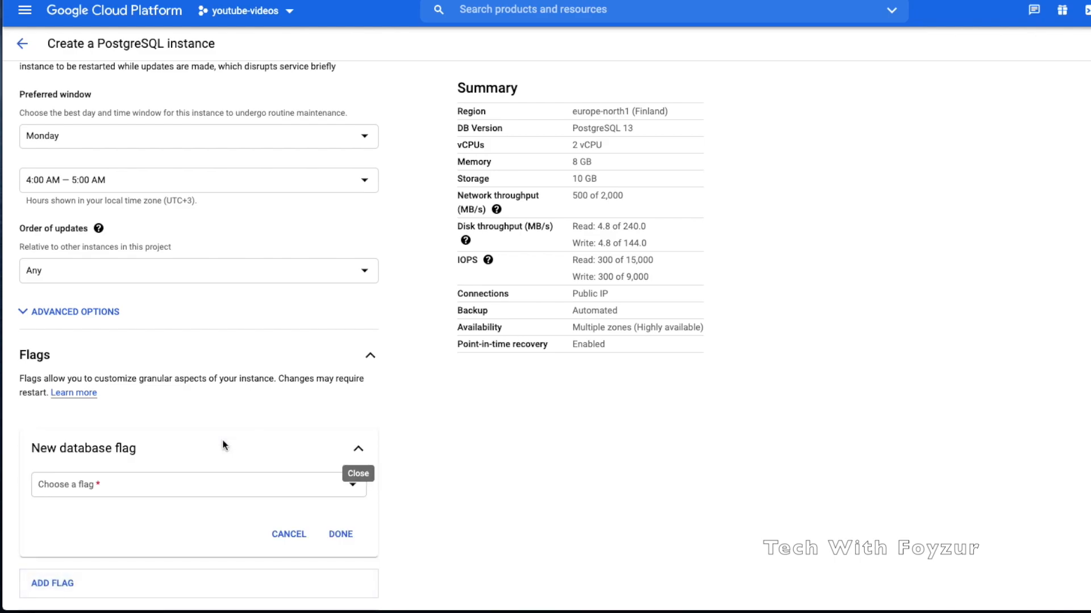
pyautogui.scroll(-3, 225, 576)
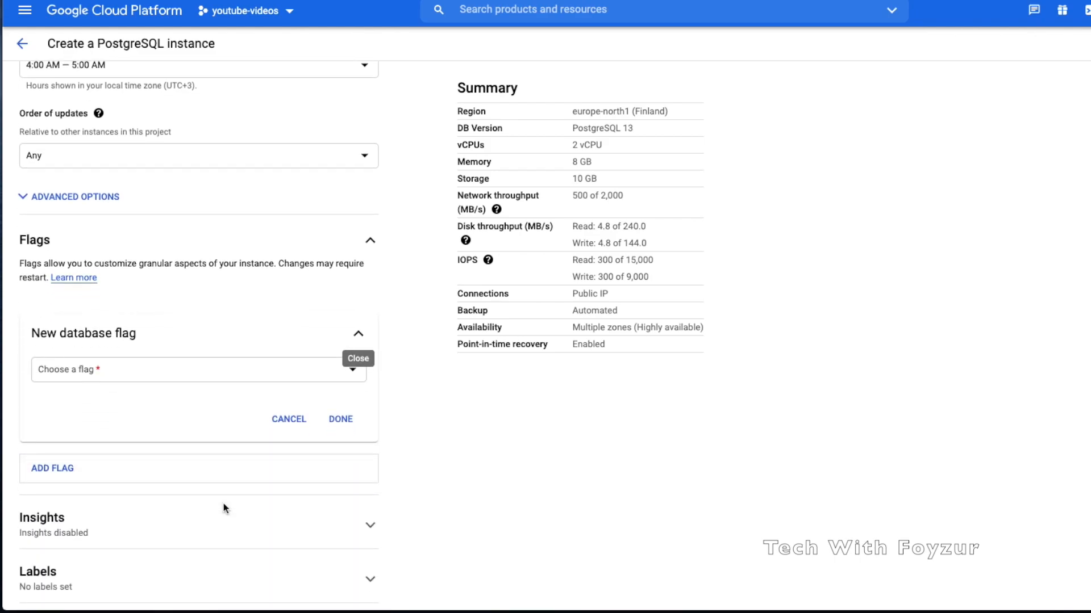
pyautogui.click(244, 373)
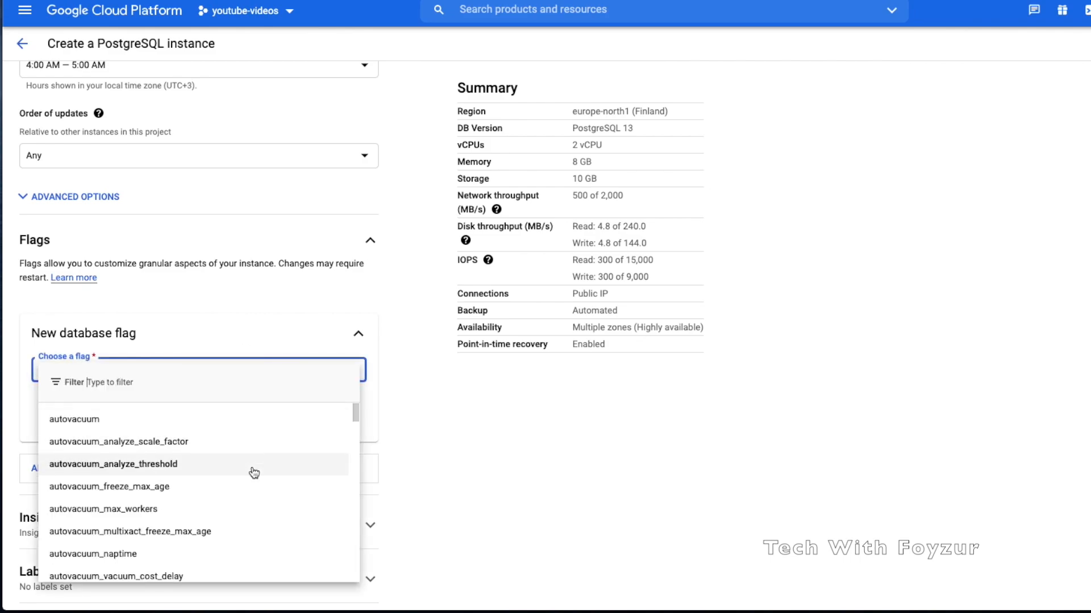
# Browse the flag list, cancel without adding a flag, then expand the Insights section
pyautogui.scroll(-3, 256, 517)
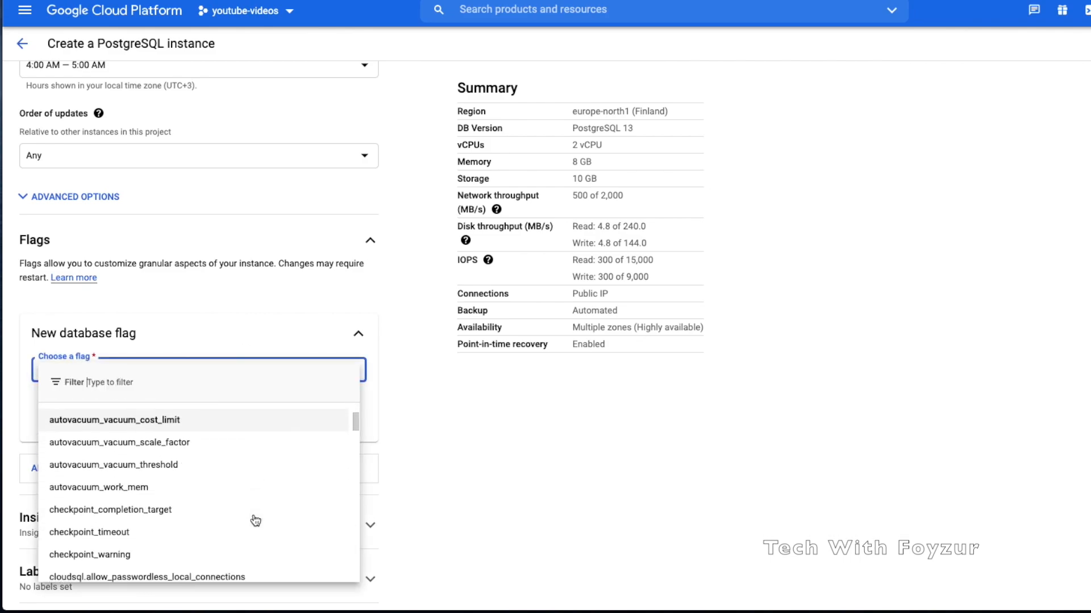
pyautogui.scroll(-1, 255, 520)
pyautogui.scroll(-3, 255, 521)
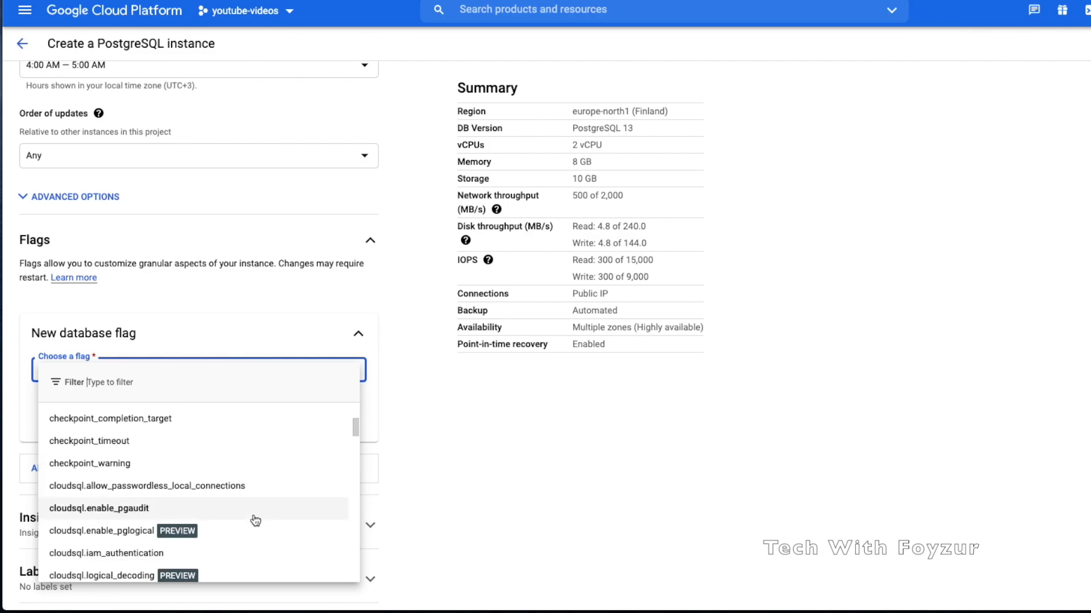
pyautogui.scroll(-4, 256, 521)
pyautogui.scroll(-3, 256, 521)
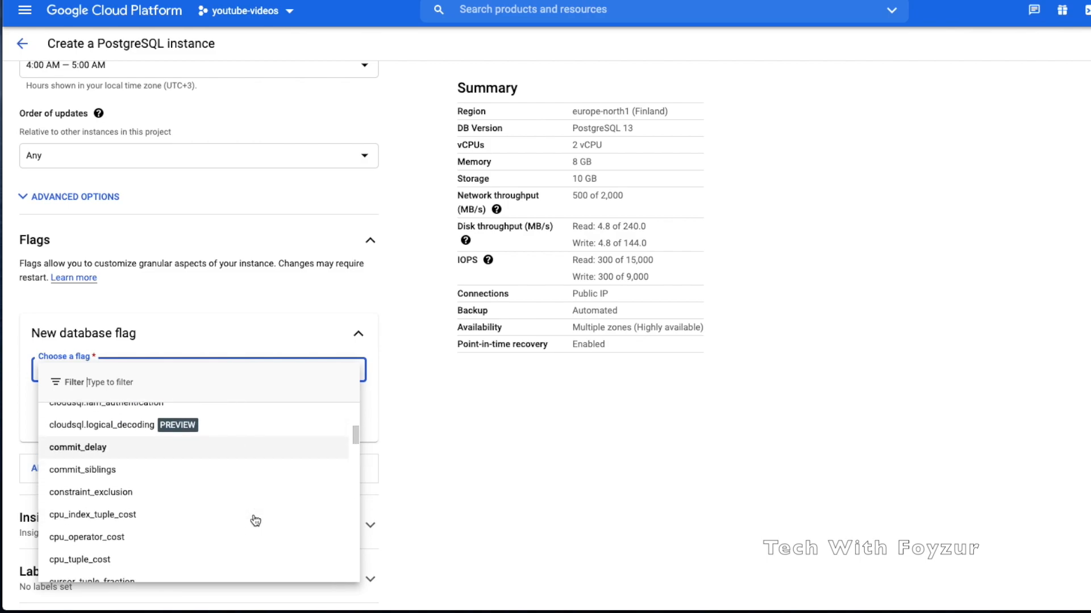
pyautogui.scroll(-5, 188, 519)
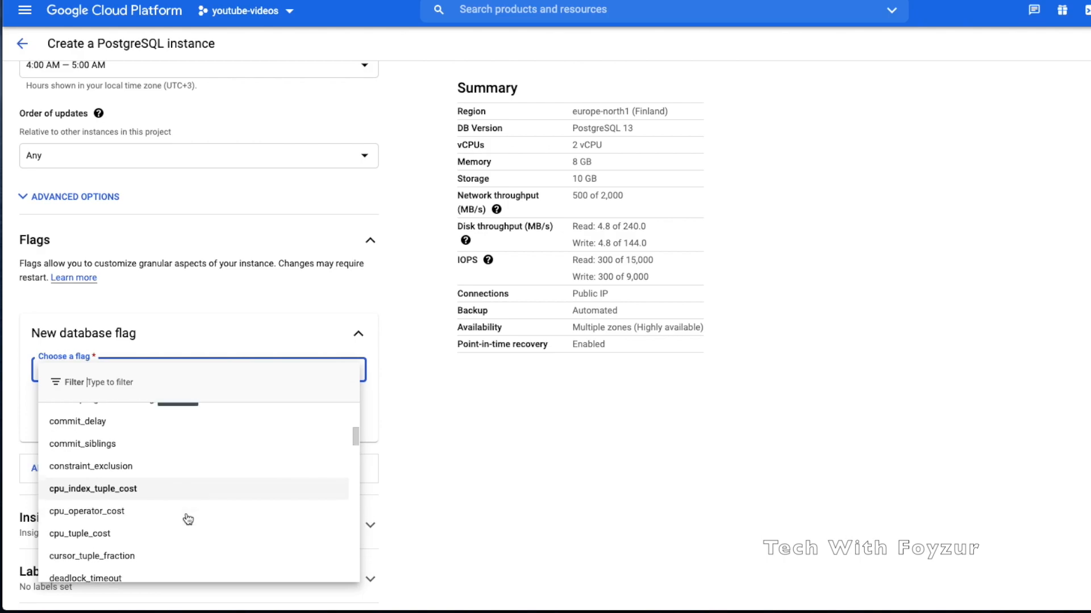
pyautogui.scroll(-3, 188, 519)
pyautogui.scroll(-6, 140, 503)
pyautogui.scroll(-3, 140, 503)
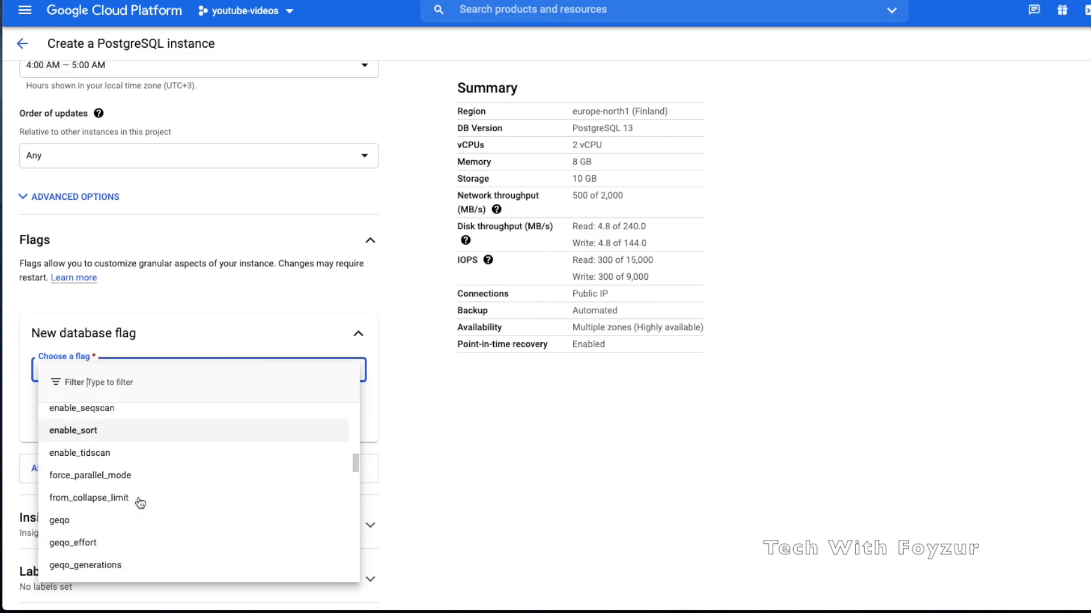
pyautogui.scroll(-3, 140, 503)
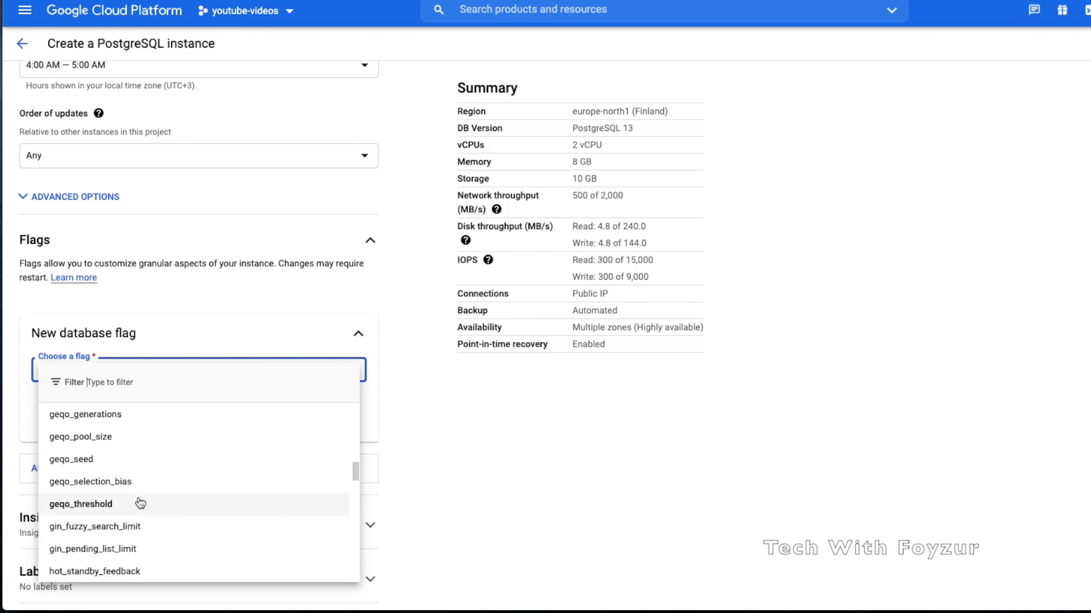
pyautogui.scroll(-5, 164, 531)
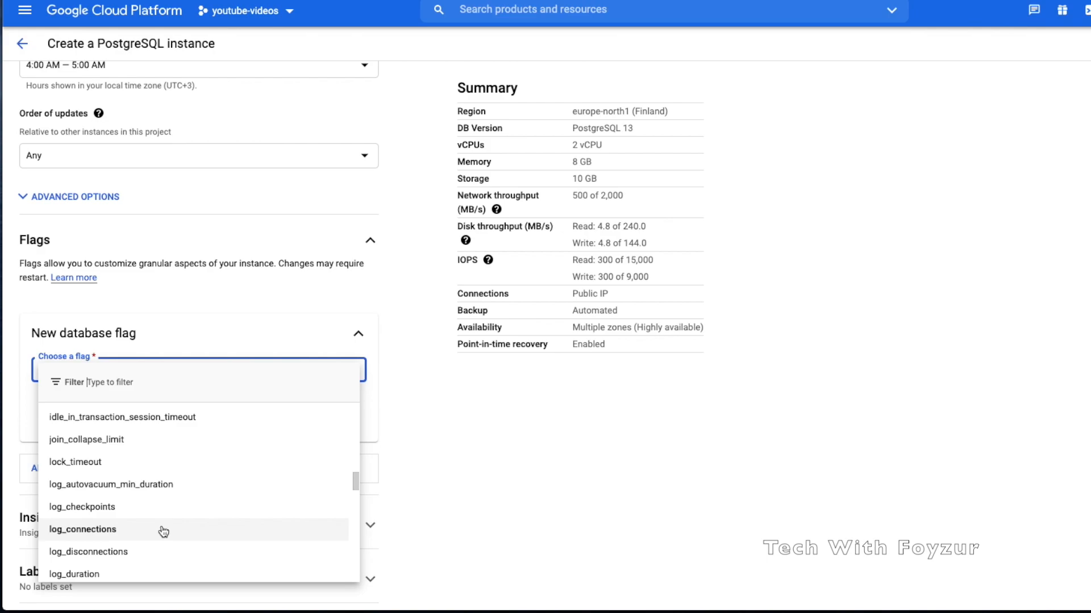
pyautogui.scroll(-3, 163, 531)
pyautogui.scroll(2, 161, 528)
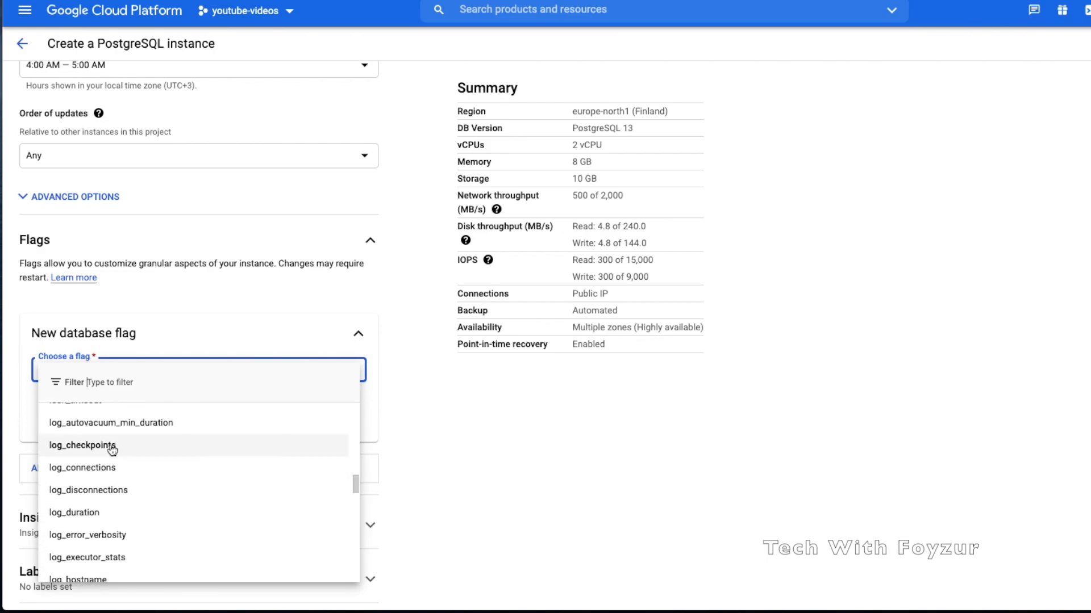
pyautogui.scroll(-3, 111, 548)
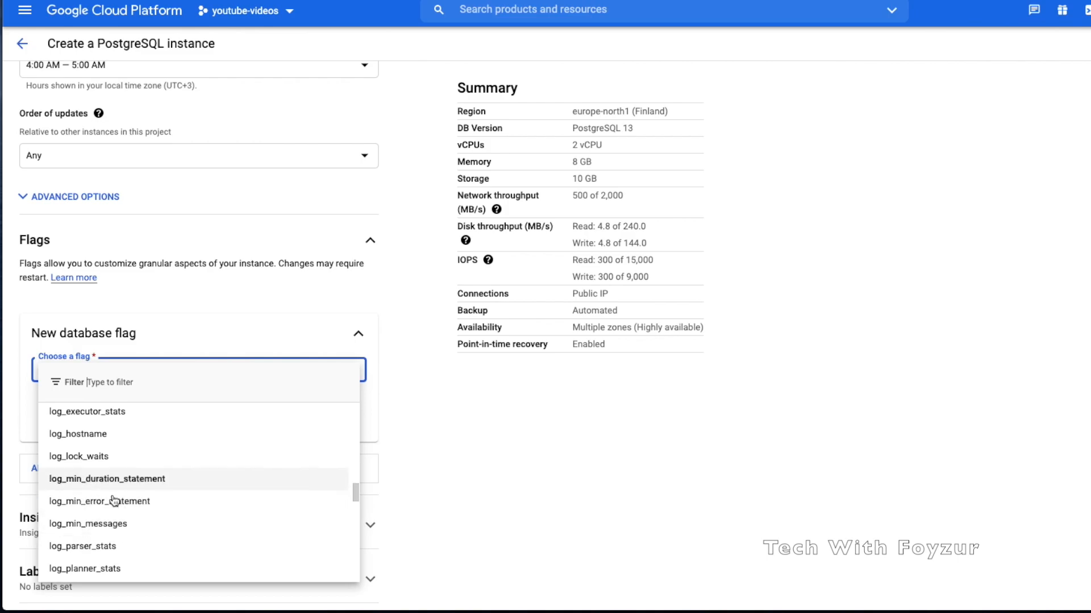
pyautogui.scroll(-10, 109, 528)
pyautogui.scroll(-15, 109, 528)
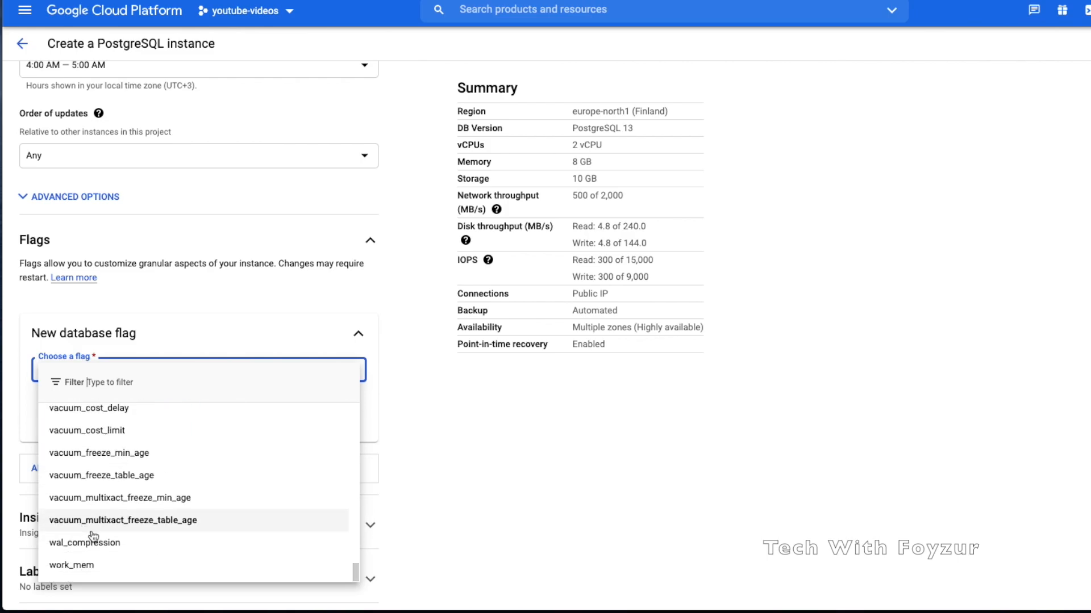
pyautogui.click(197, 332)
pyautogui.click(288, 419)
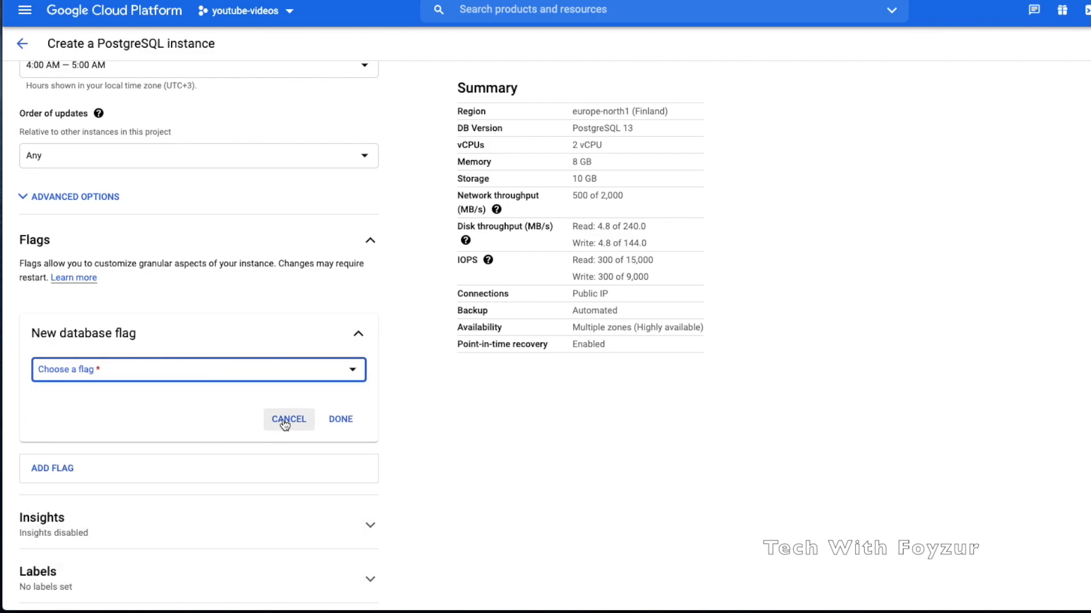
pyautogui.click(249, 451)
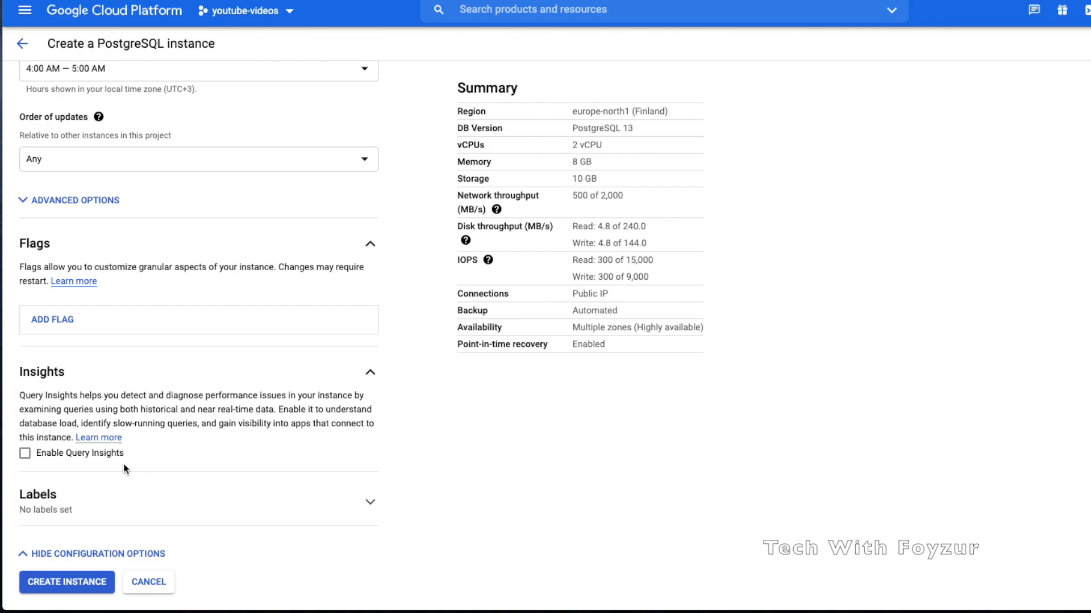
# Enable Query Insights, storing client IP addresses and application tags
pyautogui.click(99, 453)
pyautogui.scroll(-1, 172, 486)
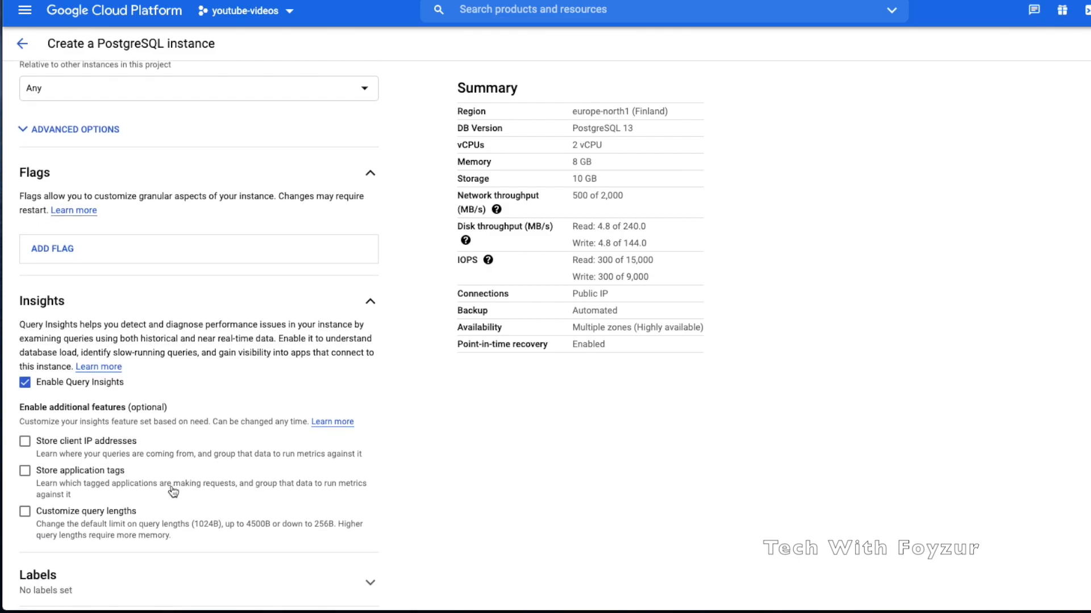
pyautogui.click(103, 446)
pyautogui.click(96, 476)
# Turn on customized query lengths with a value of 1024
pyautogui.click(91, 513)
pyautogui.scroll(-1, 138, 527)
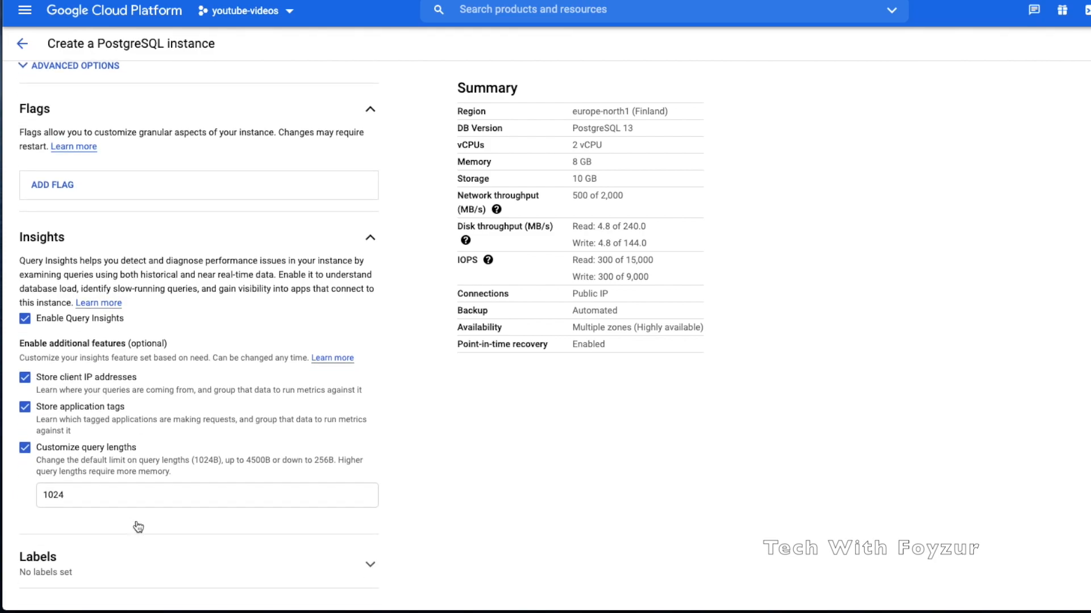
pyautogui.click(75, 493)
pyautogui.doubleClick(75, 490)
pyautogui.scroll(1, 67, 405)
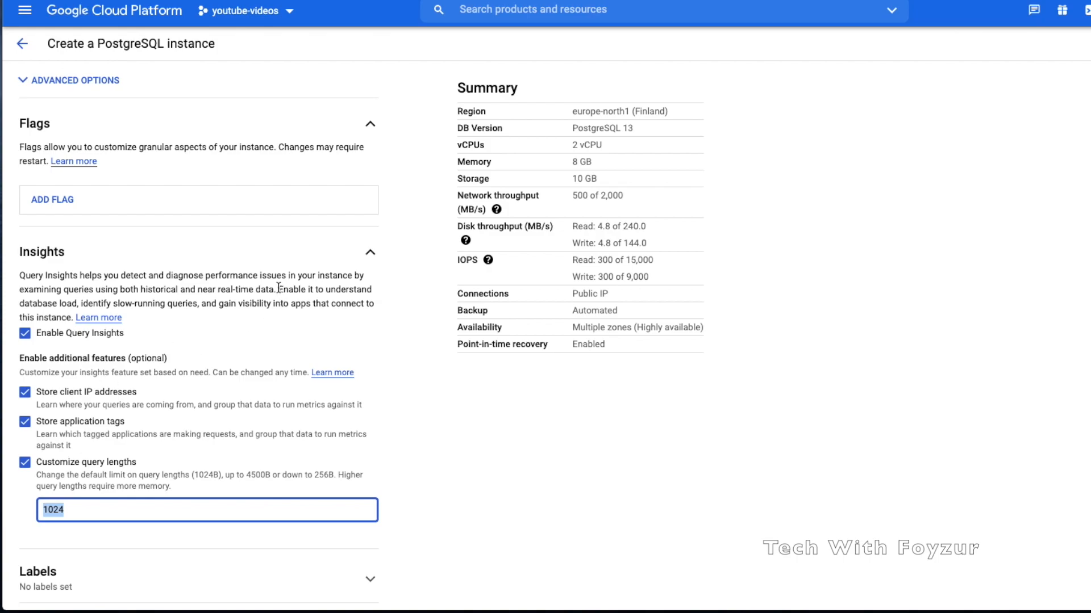
pyautogui.scroll(-2, 280, 347)
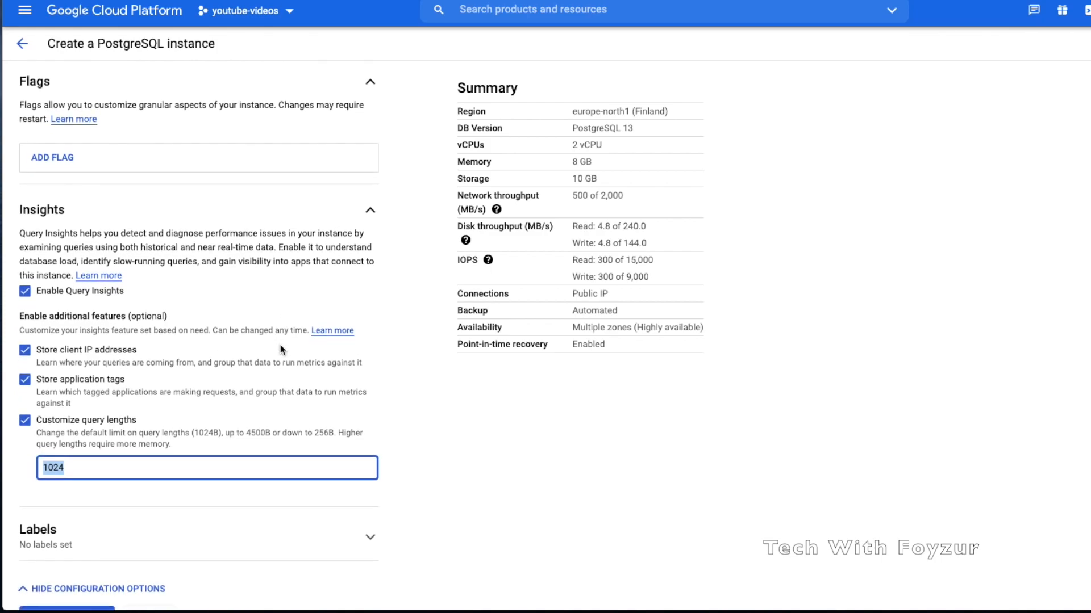
pyautogui.scroll(2, 280, 345)
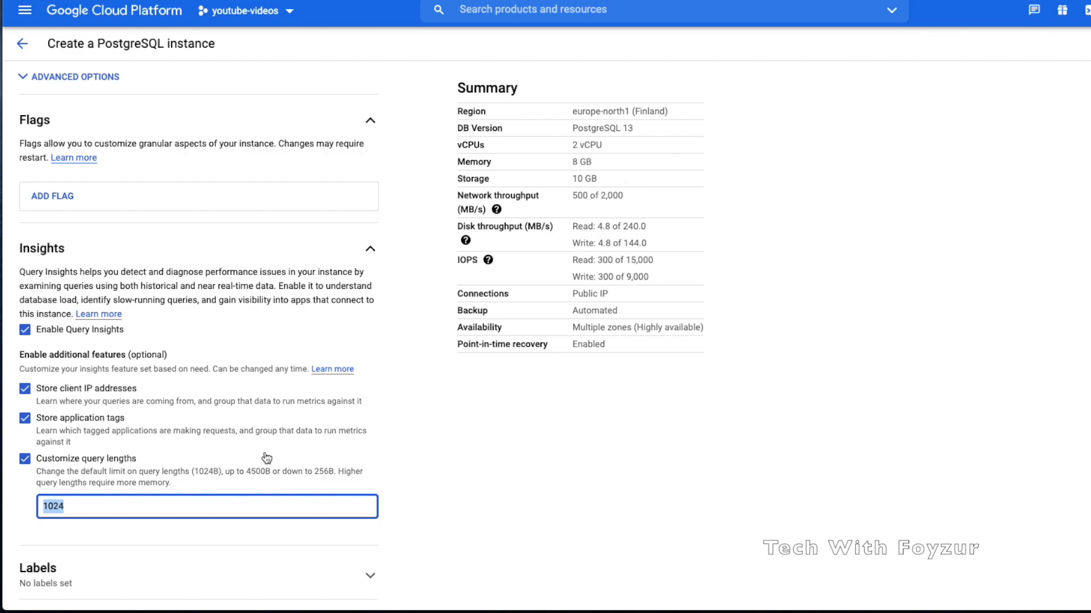
pyautogui.scroll(-1, 266, 458)
pyautogui.scroll(1, 265, 457)
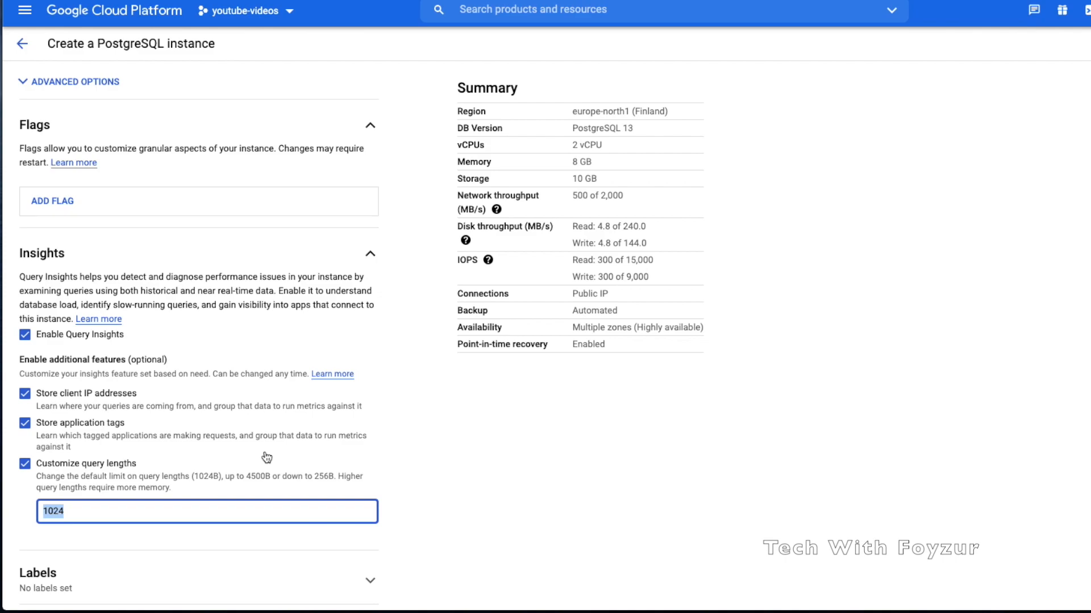
pyautogui.scroll(-2, 266, 458)
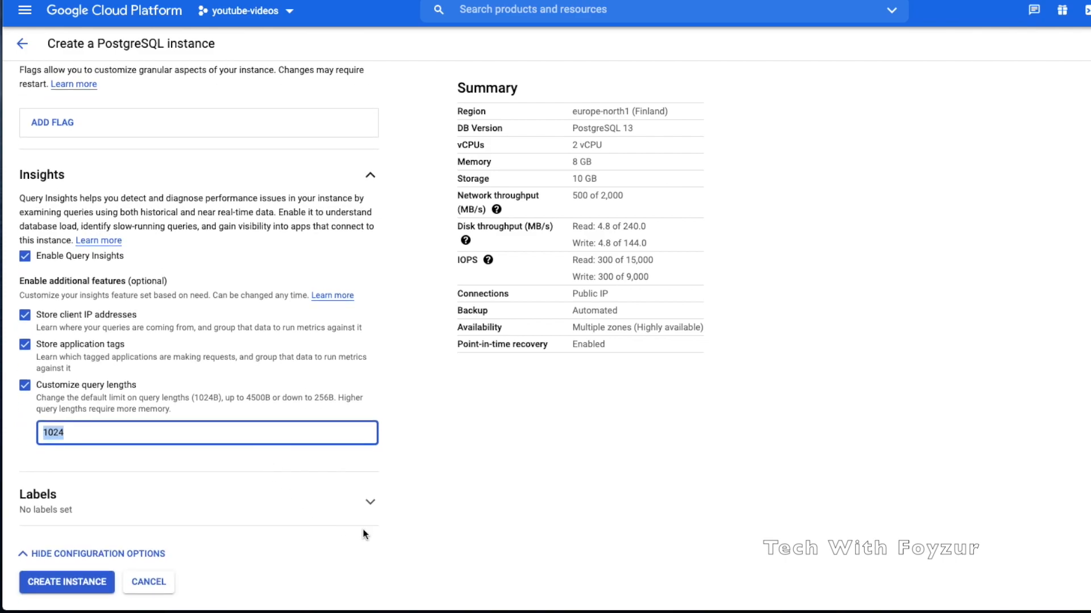
# Expand Labels and add the label env: demo
pyautogui.click(367, 503)
pyautogui.scroll(-2, 366, 515)
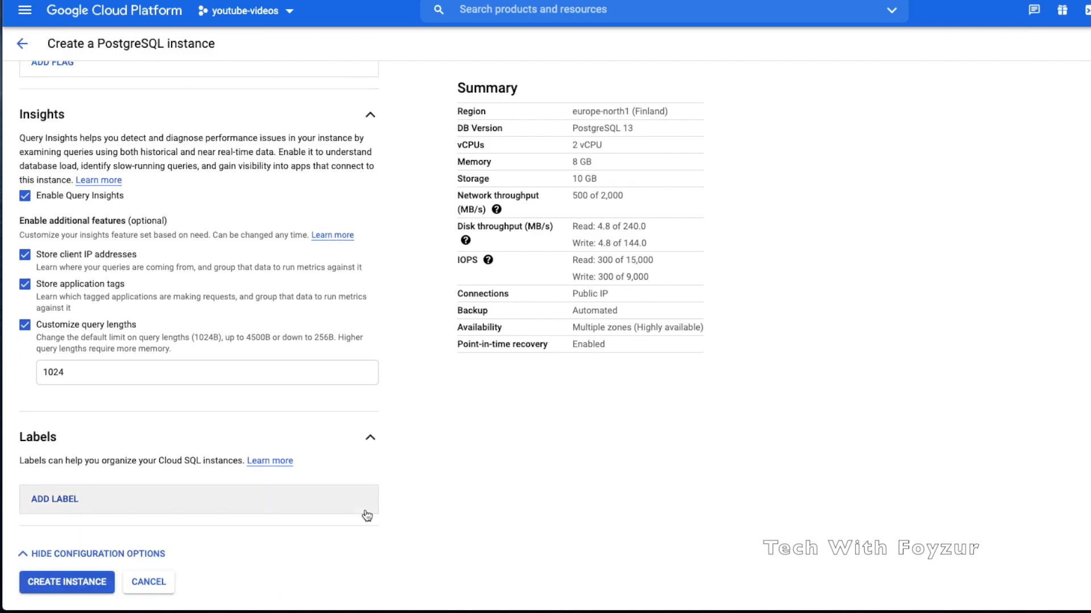
pyautogui.click(333, 509)
pyautogui.scroll(-2, 307, 500)
pyautogui.click(233, 456)
pyautogui.write('nam')
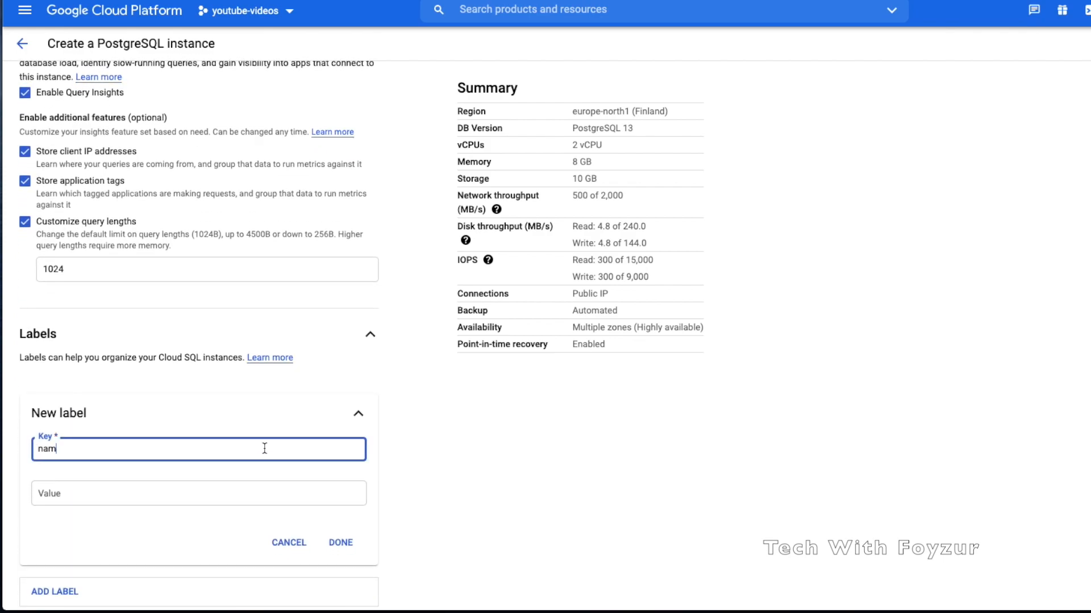
pyautogui.press('BackSpace')
pyautogui.press('BackSpace')
pyautogui.press('BackSpace')
pyautogui.write('env')
pyautogui.press('Tab')
pyautogui.write('demo')
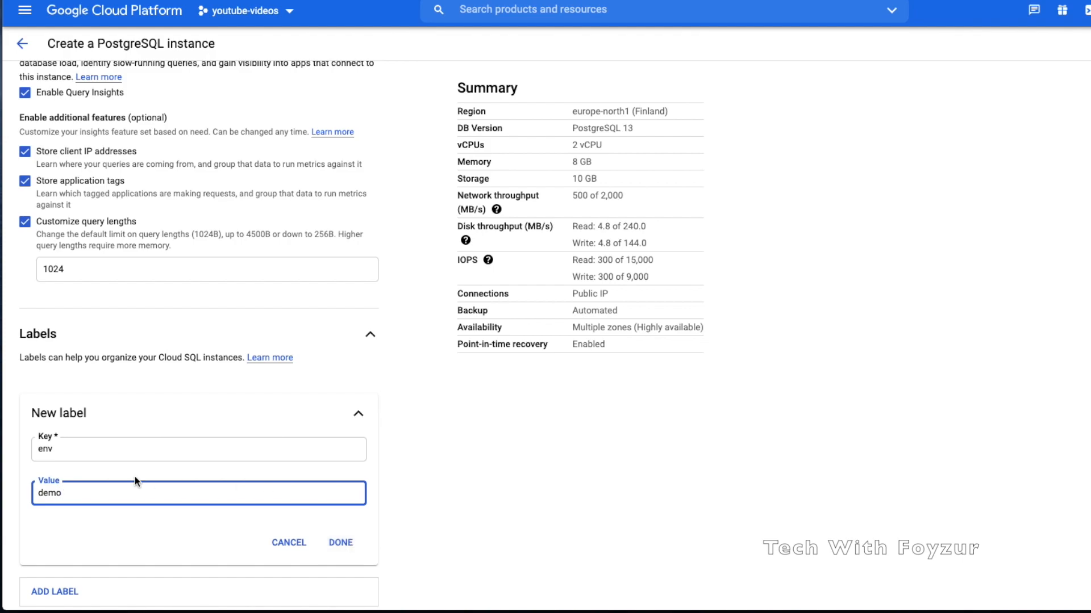
pyautogui.click(338, 544)
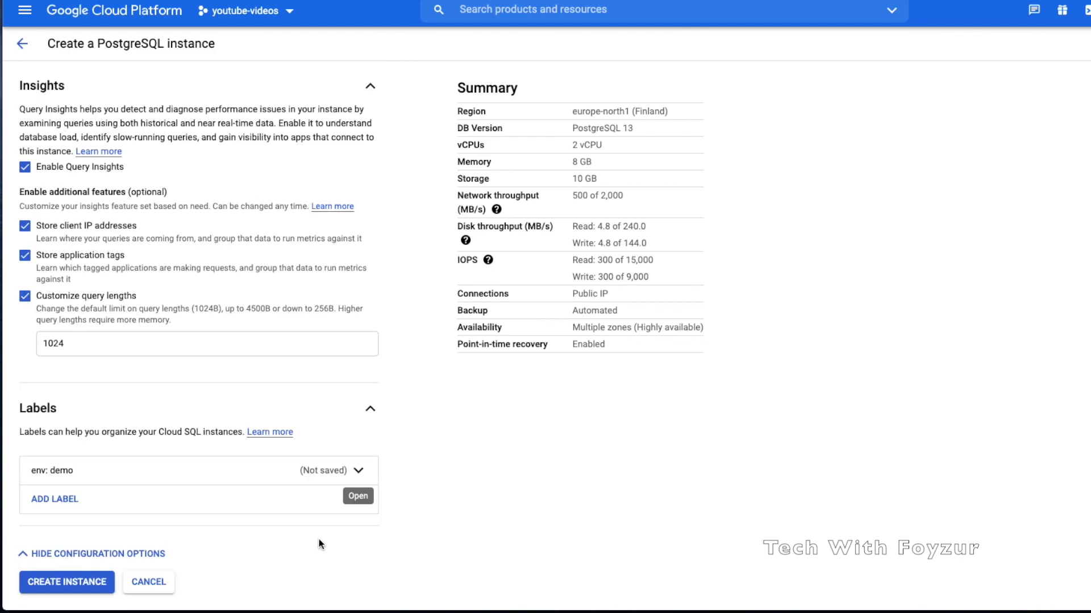
# Add a second label dept: operations
pyautogui.click(238, 505)
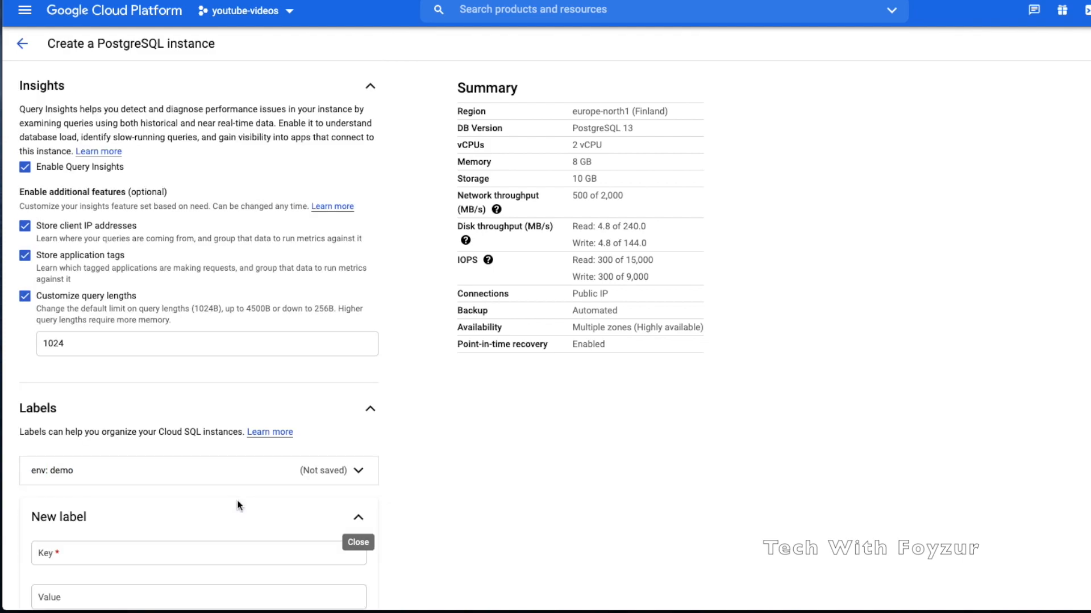
pyautogui.scroll(-2, 198, 525)
pyautogui.click(168, 464)
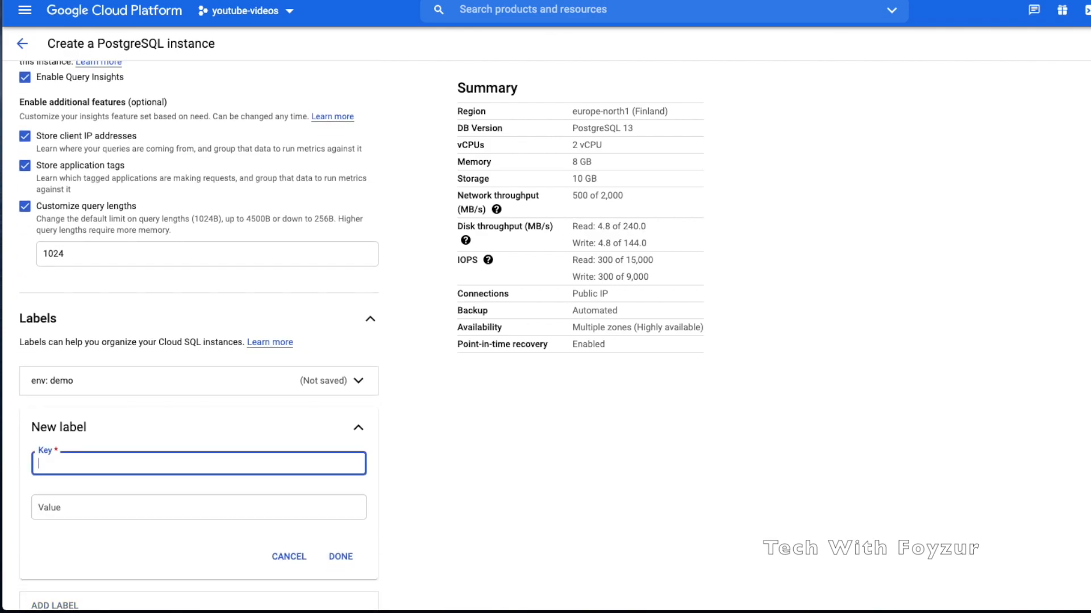
pyautogui.write('dept')
pyautogui.click(161, 511)
pyautogui.write('it')
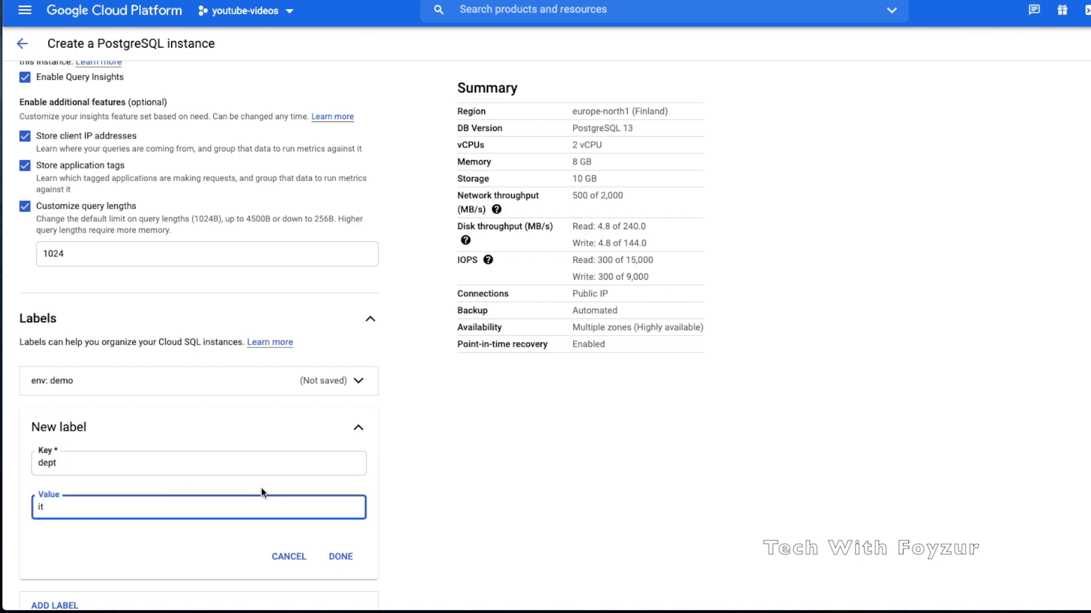
pyautogui.press('BackSpace')
pyautogui.press('BackSpace')
pyautogui.write('operations')
pyautogui.scroll(-1, 285, 518)
pyautogui.click(341, 496)
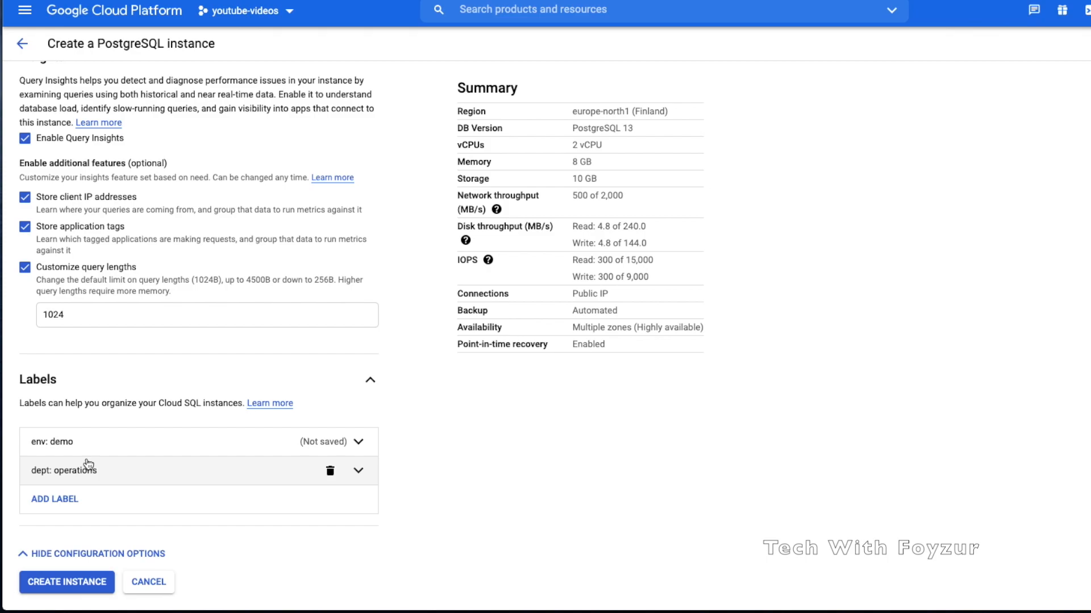
# Enable Private IP on the default network and begin setting up the private services access connection
pyautogui.scroll(12, 87, 464)
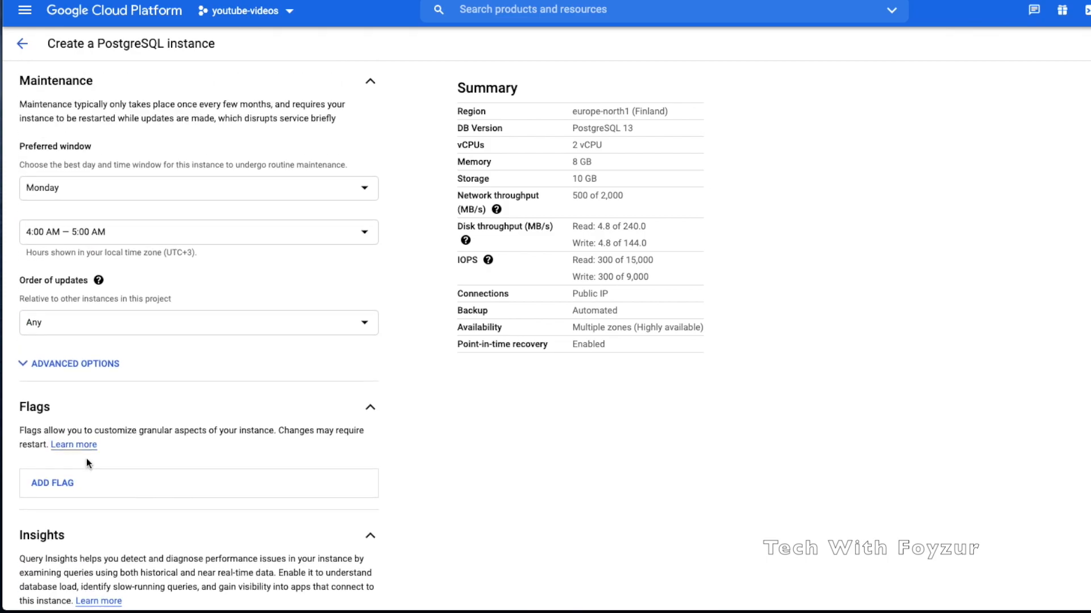
pyautogui.scroll(12, 86, 464)
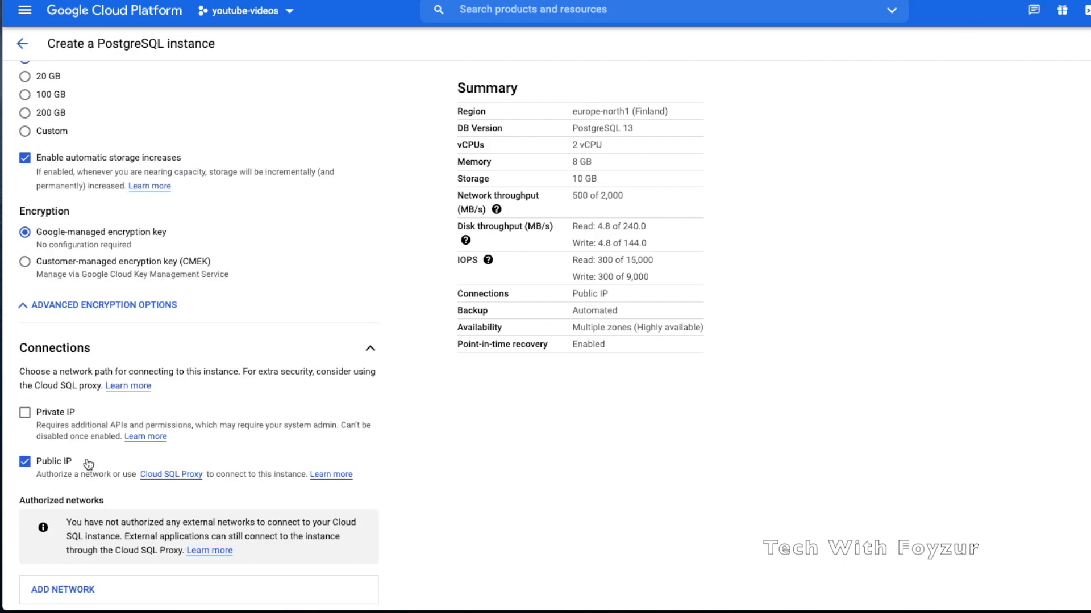
pyautogui.click(25, 413)
pyautogui.scroll(-3, 108, 446)
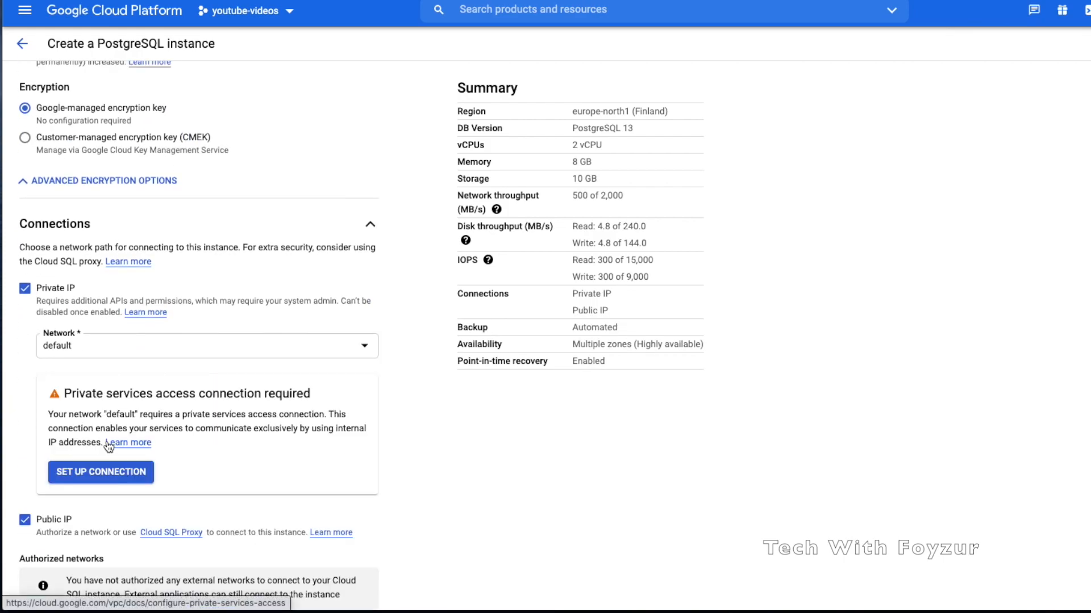
pyautogui.click(127, 472)
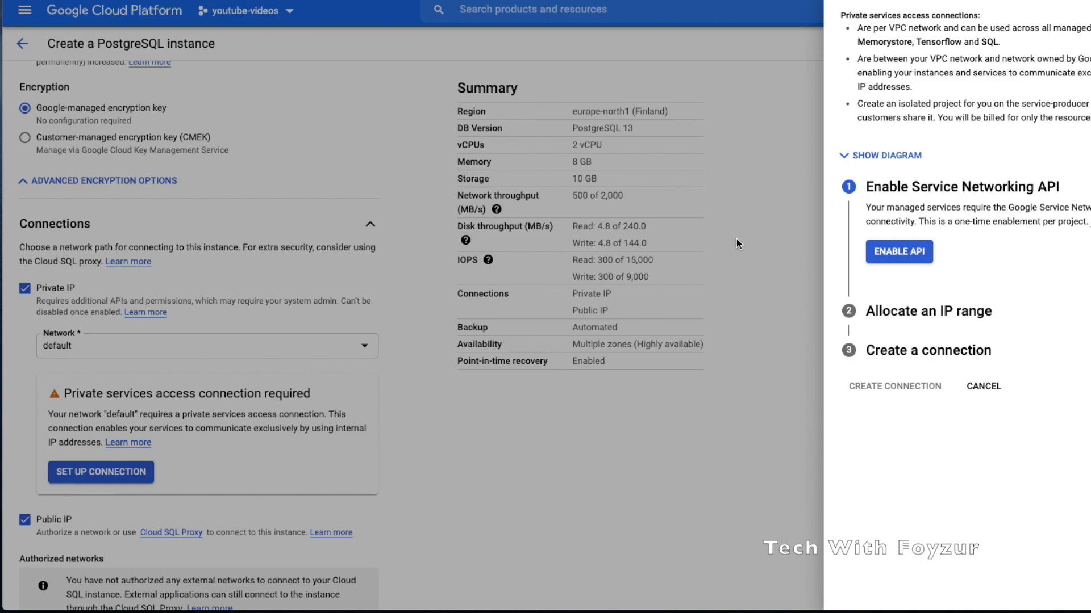
# Enable the Service Networking API and choose to allocate a new IP range
pyautogui.click(893, 257)
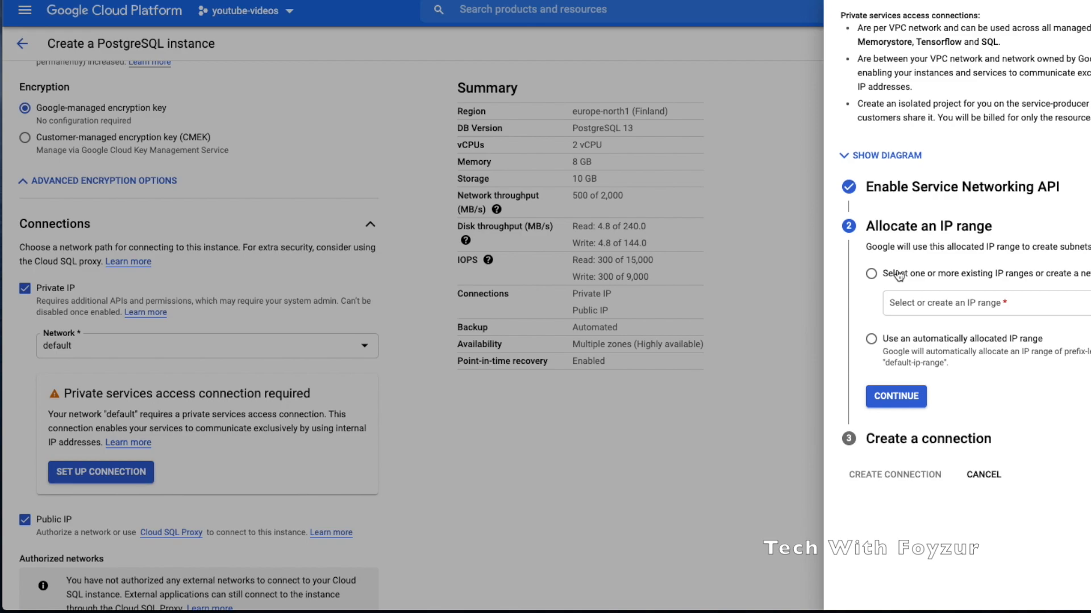
pyautogui.click(898, 276)
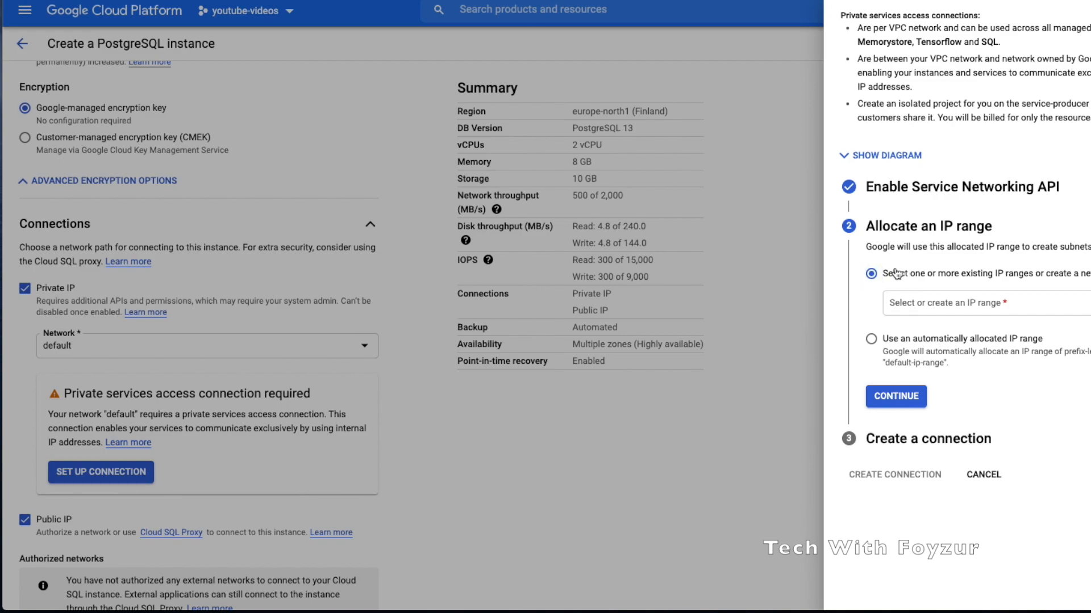
pyautogui.click(964, 306)
pyautogui.click(966, 335)
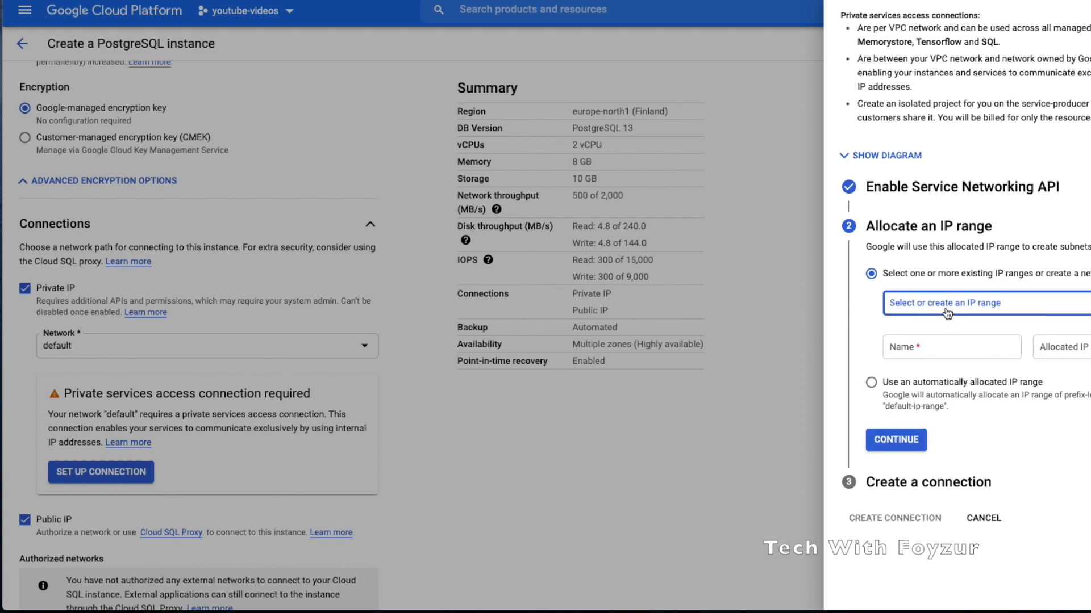
# Name the new range db-ip-net with address range 10.0.0.0/24
pyautogui.click(934, 344)
pyautogui.write('db-ip-net')
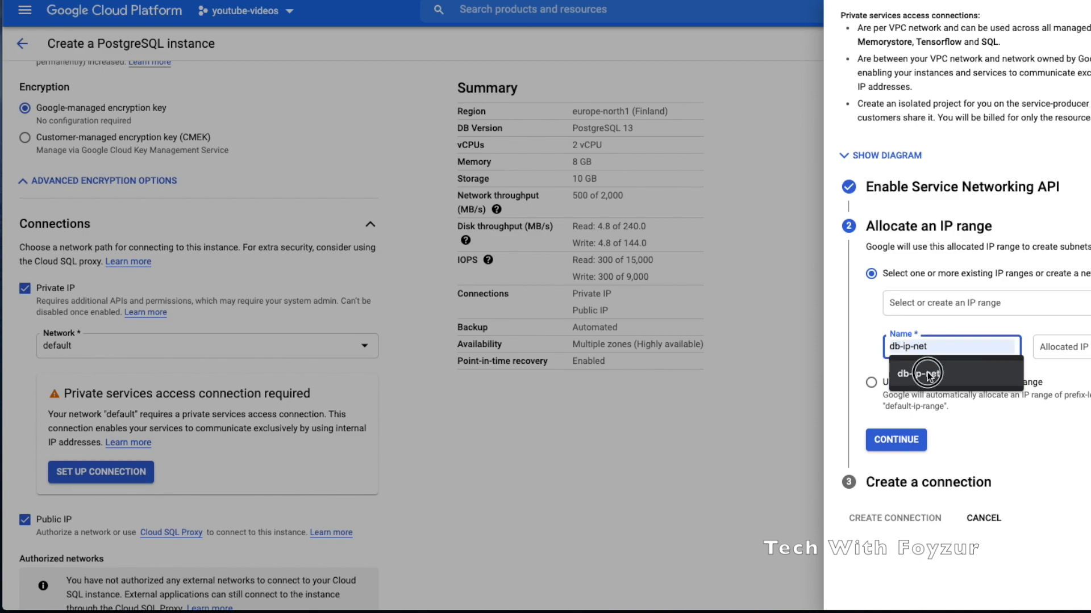
pyautogui.click(926, 375)
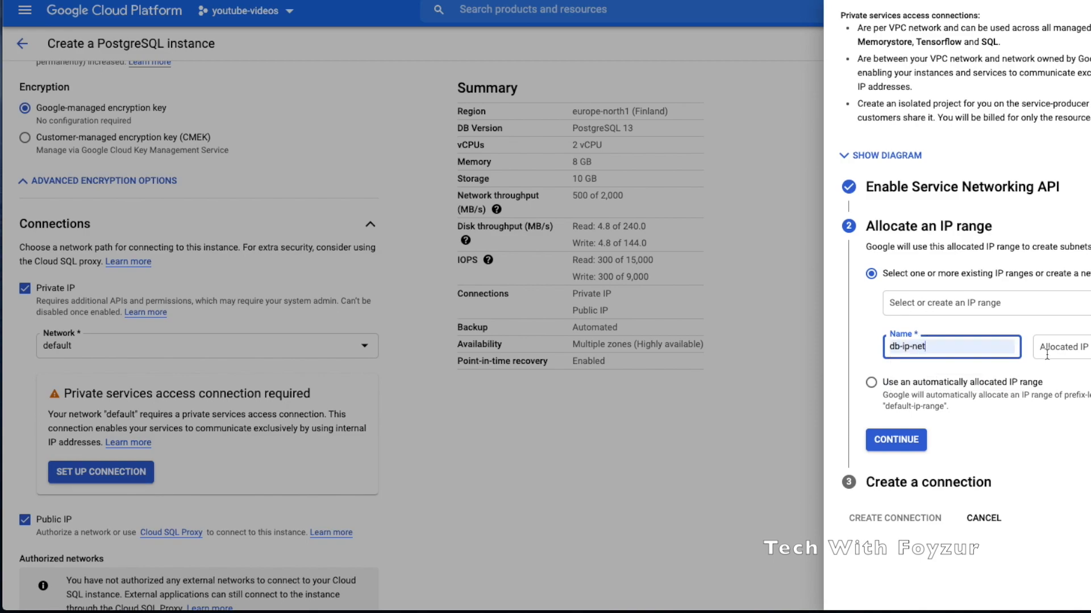
pyautogui.click(1080, 347)
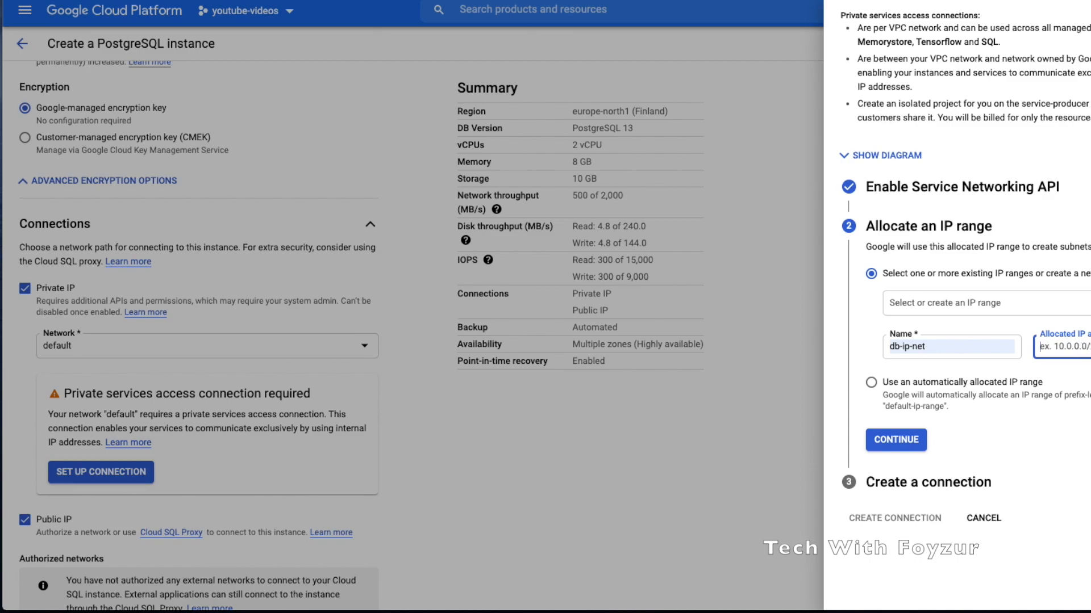
pyautogui.write('10.')
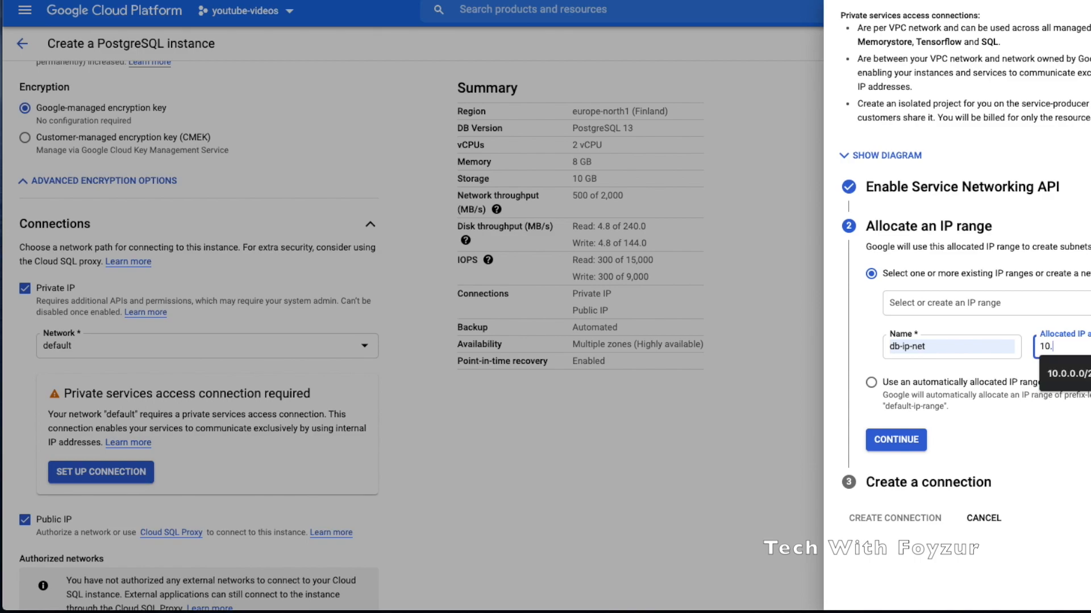
pyautogui.press('BackSpace')
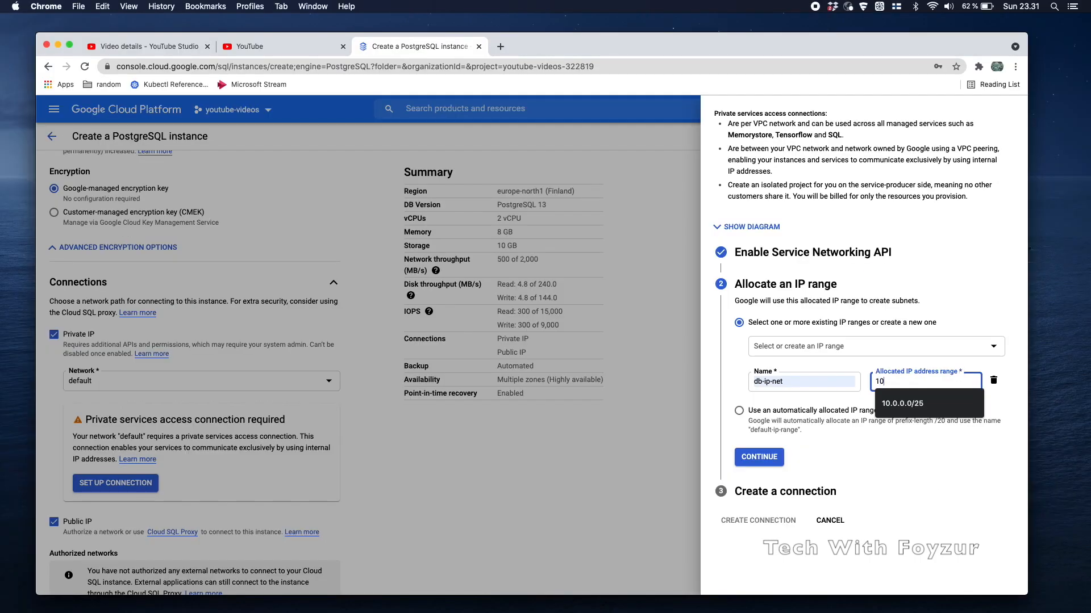
pyautogui.write('0.0.0/24')
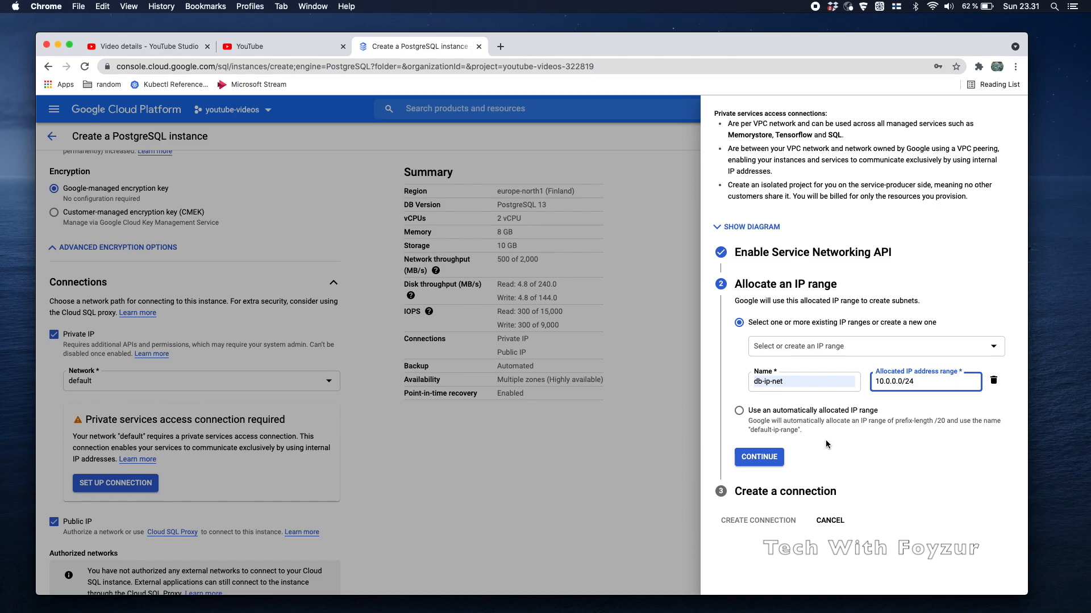
pyautogui.click(783, 413)
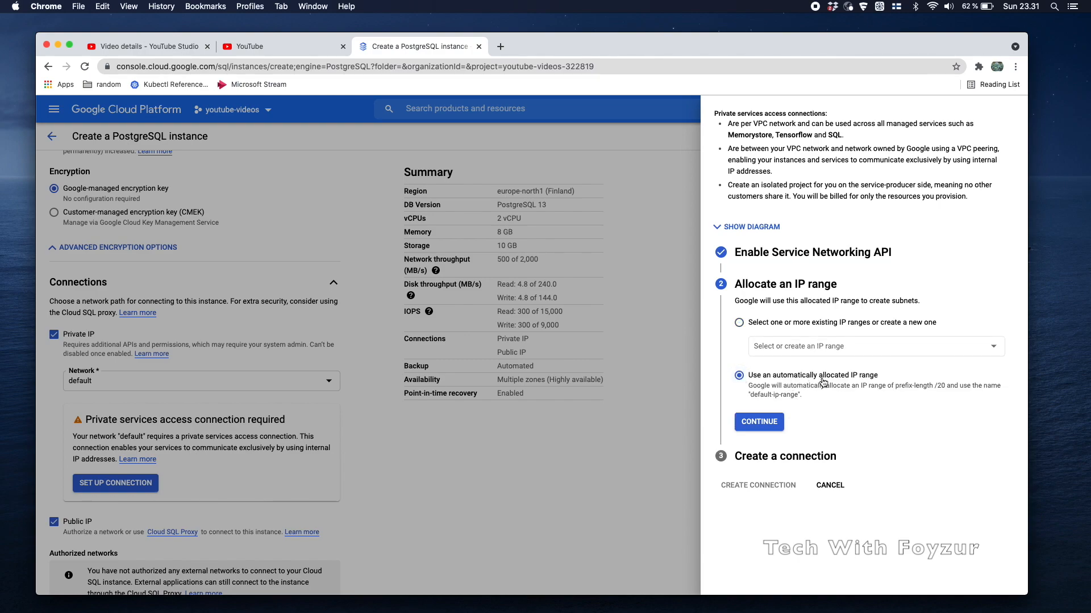
pyautogui.click(919, 386)
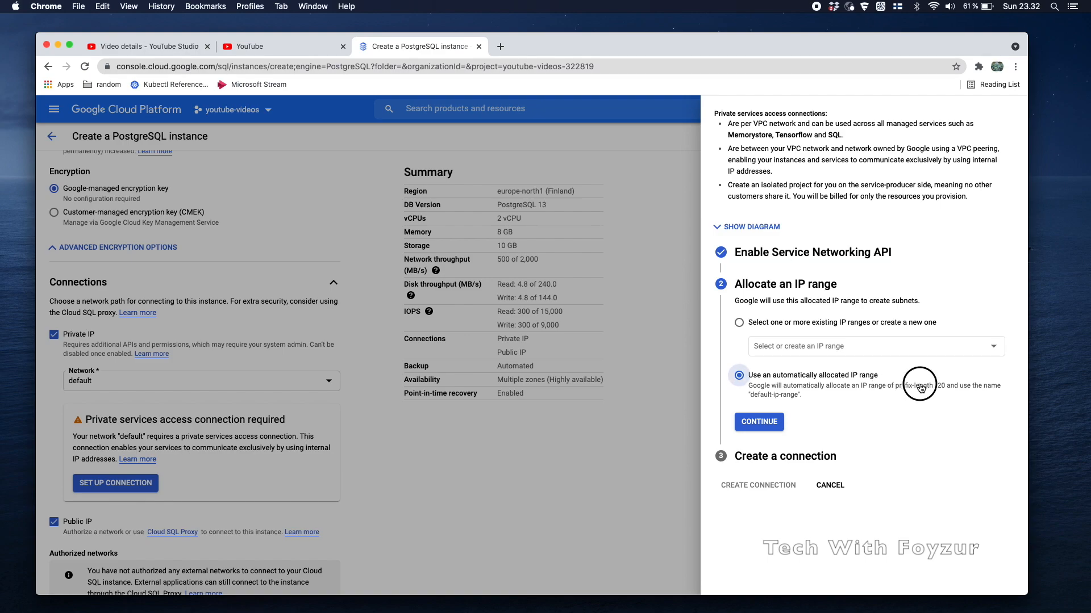
pyautogui.click(739, 322)
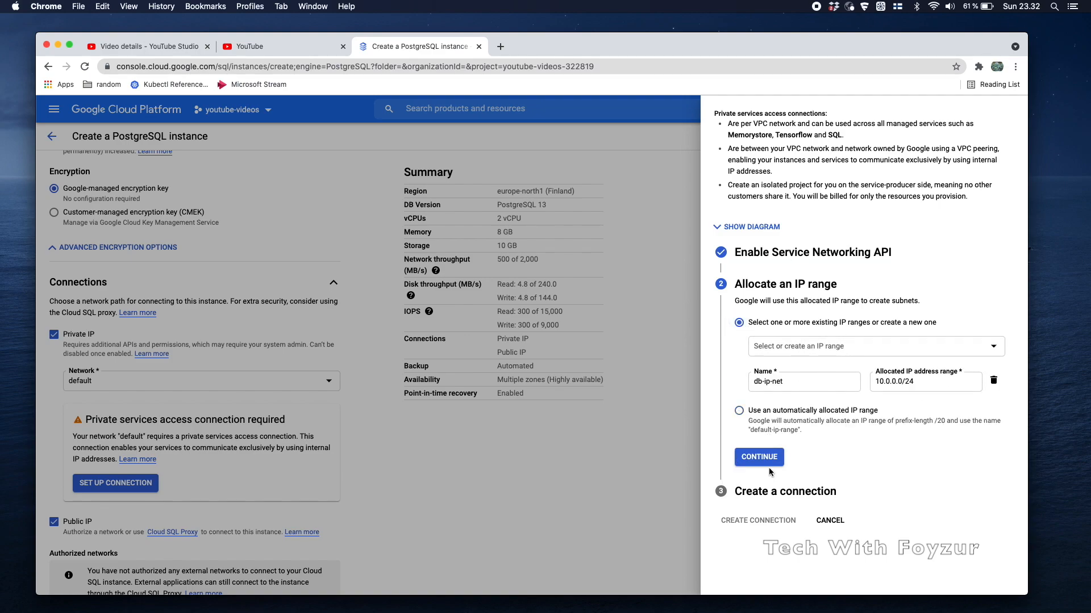
# Confirm the db-ip-net allocation and create the private services access connection
pyautogui.click(767, 460)
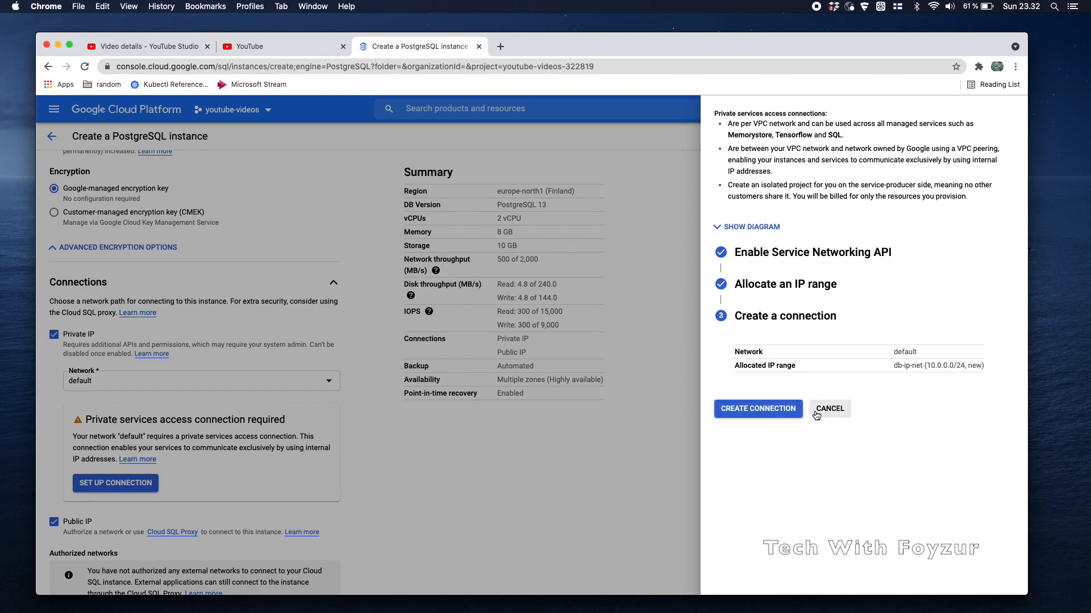
pyautogui.moveTo(894, 365); pyautogui.dragTo(981, 365)
pyautogui.click(846, 442)
pyautogui.click(768, 409)
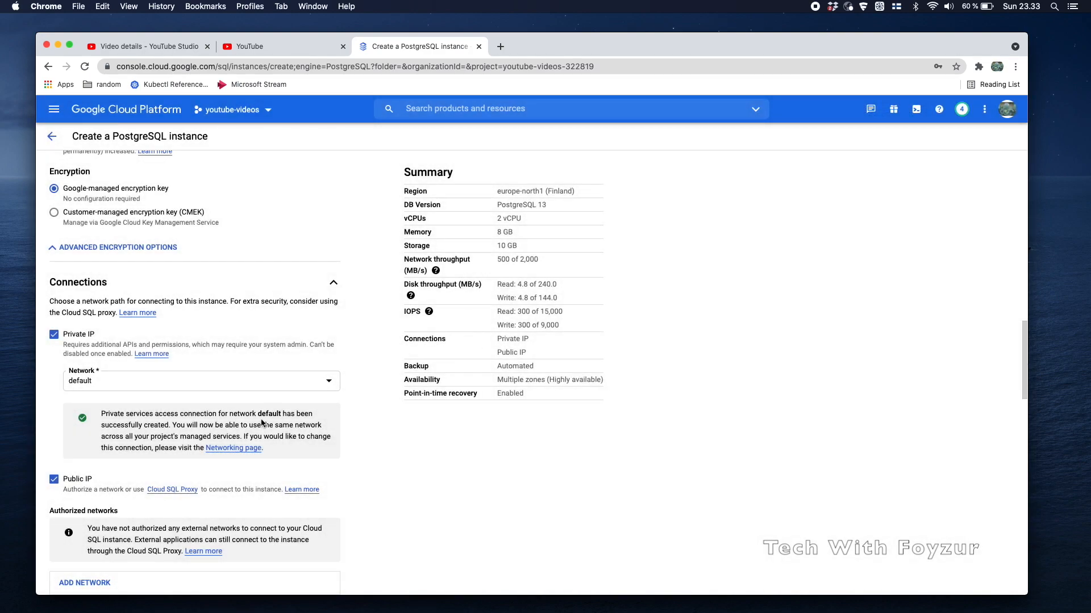
pyautogui.scroll(15, 185, 293)
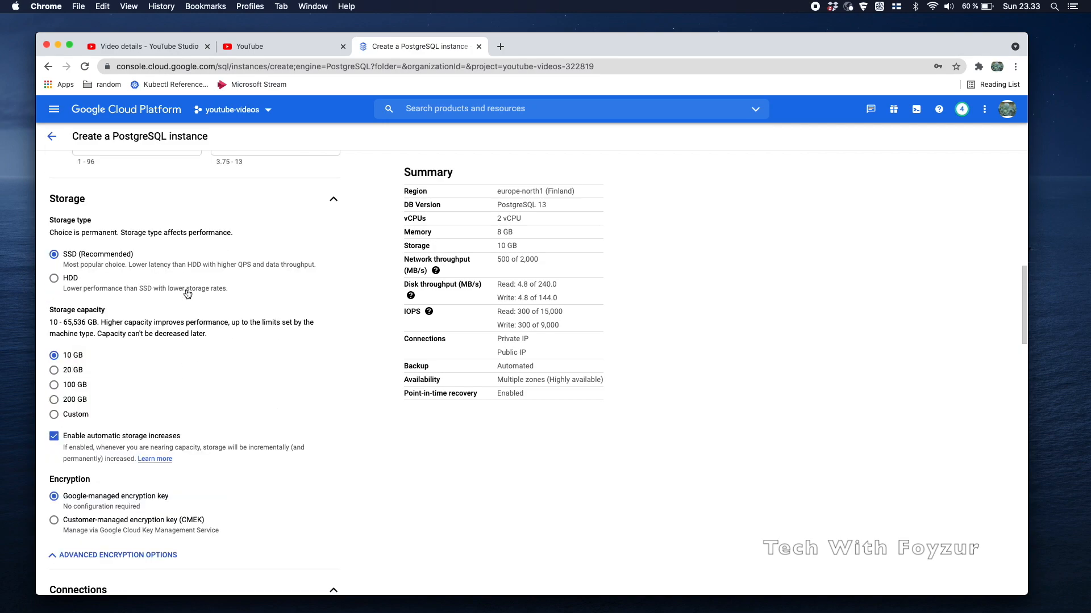
pyautogui.scroll(3, 186, 293)
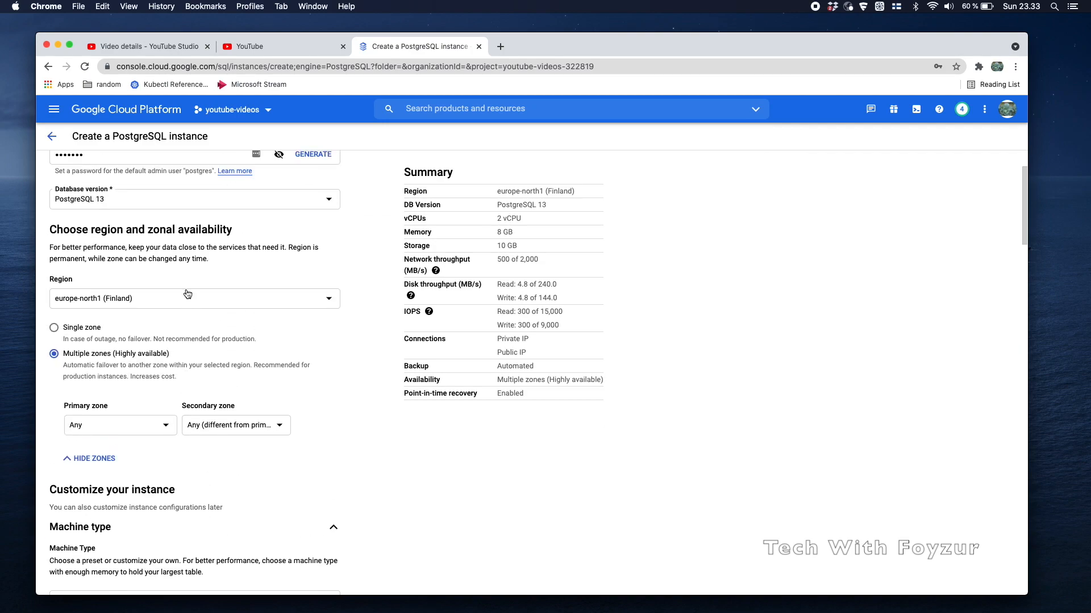
pyautogui.scroll(2, 187, 294)
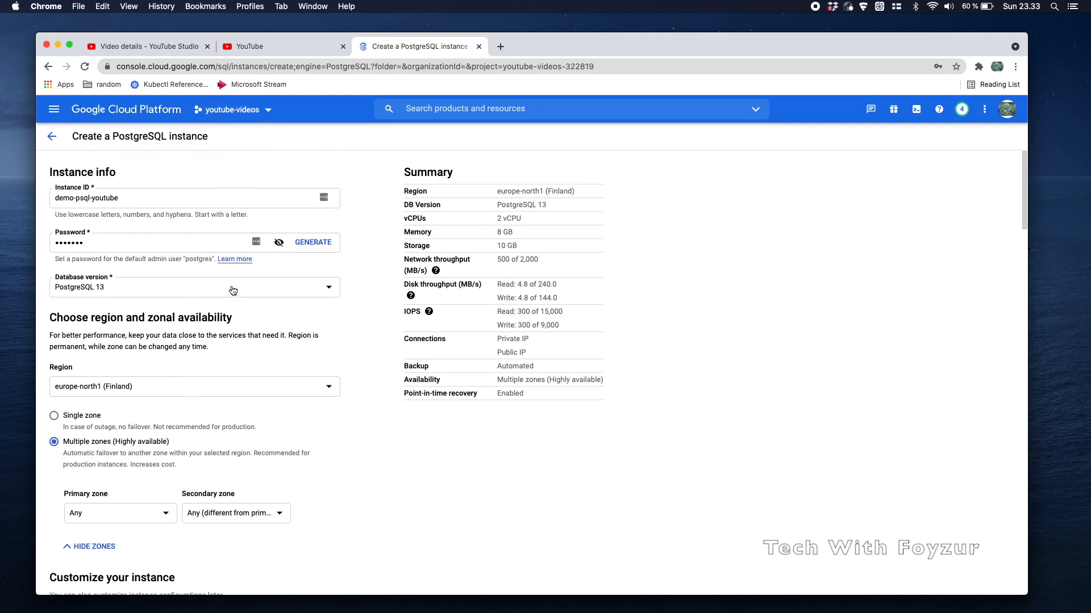
pyautogui.moveTo(403, 193); pyautogui.dragTo(461, 195)
pyautogui.moveTo(401, 178); pyautogui.dragTo(456, 176)
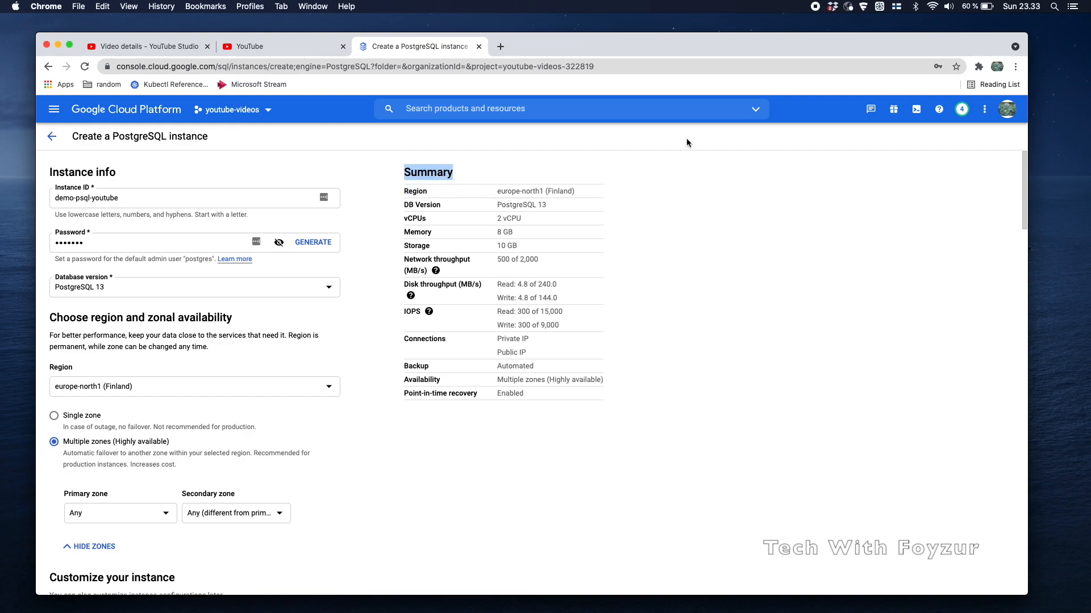
pyautogui.click(961, 111)
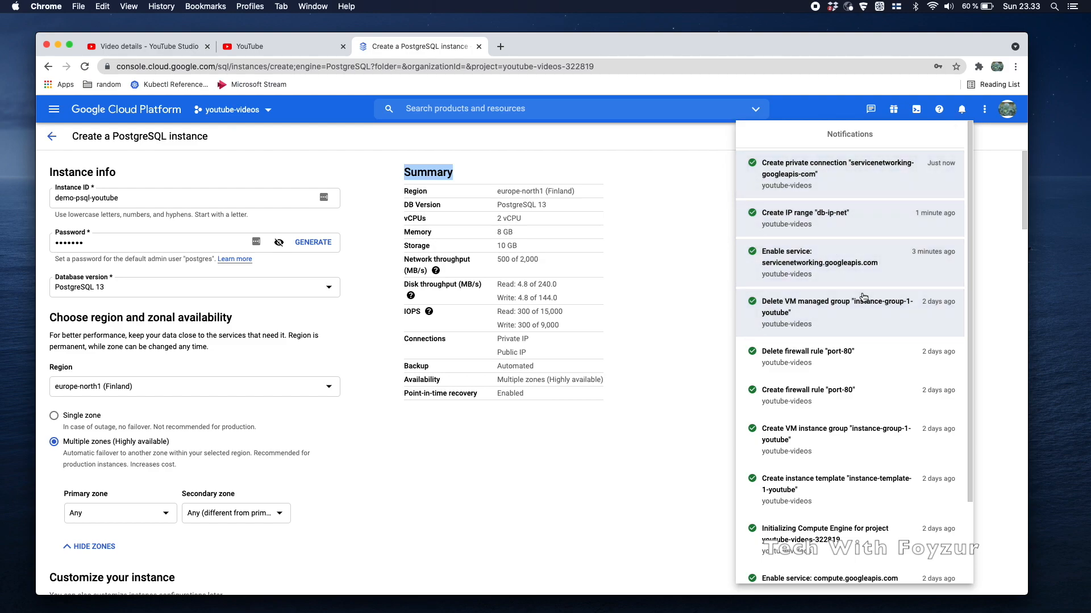
pyautogui.click(722, 317)
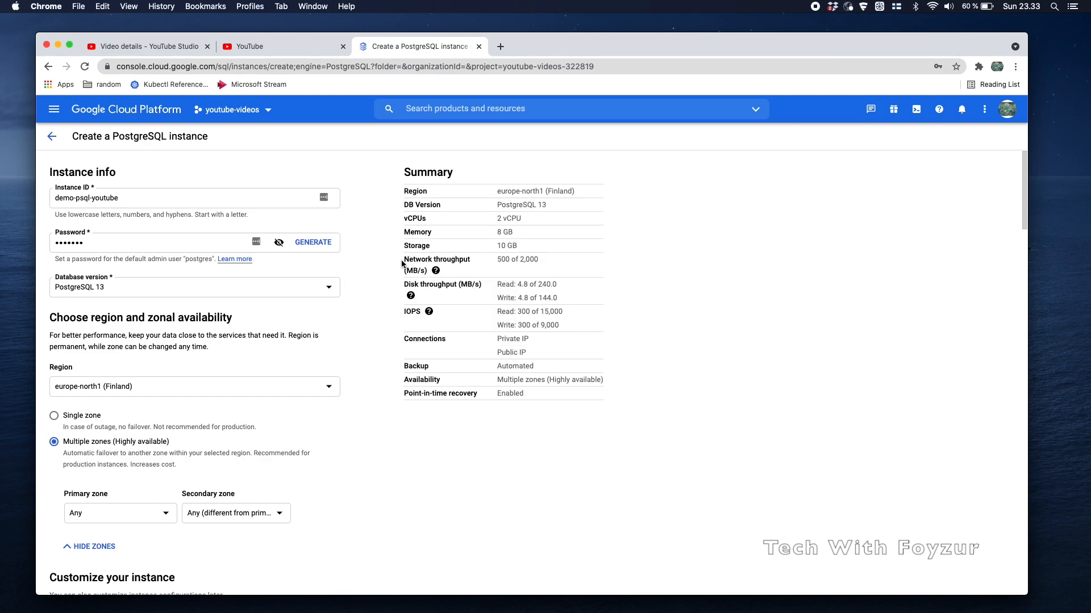
pyautogui.moveTo(402, 190); pyautogui.dragTo(453, 261)
pyautogui.click(453, 261)
pyautogui.doubleClick(419, 233)
pyautogui.moveTo(410, 310); pyautogui.dragTo(428, 317)
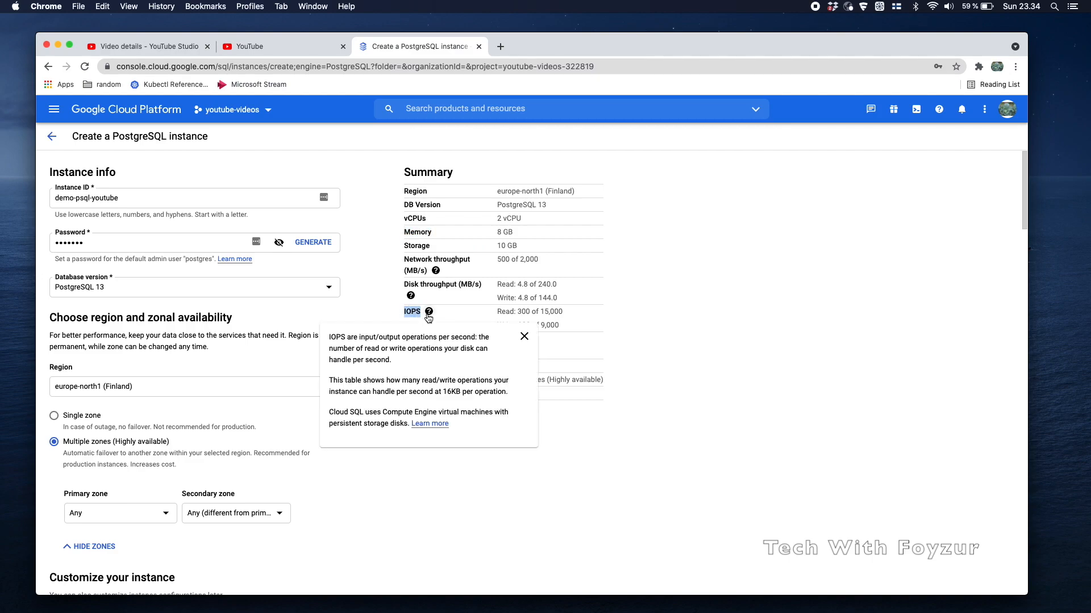
pyautogui.moveTo(498, 312); pyautogui.dragTo(567, 318)
pyautogui.click(557, 331)
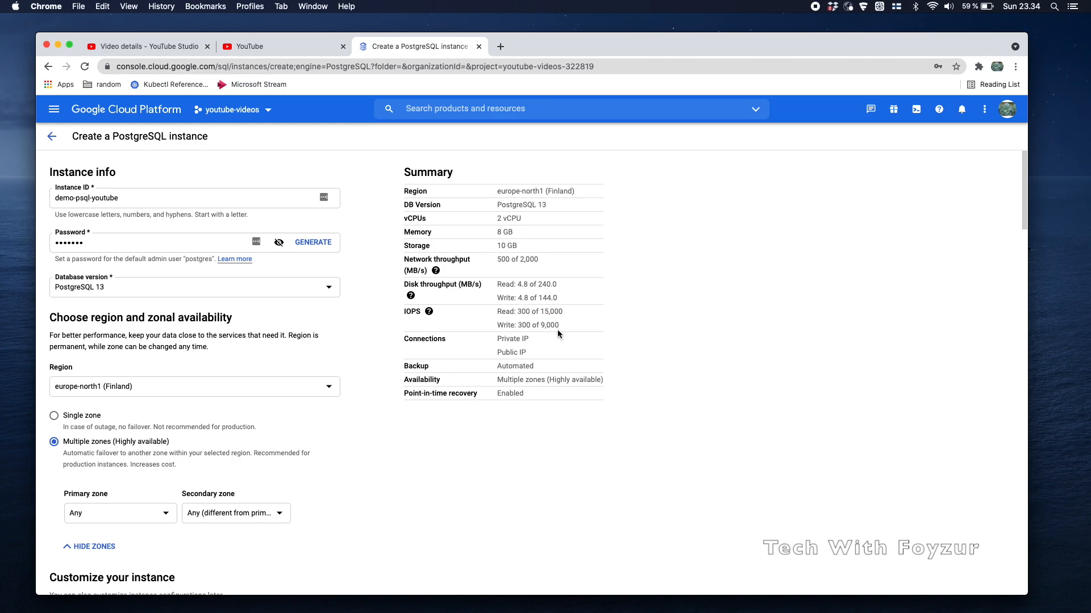
# Create the demo-psql-youtube instance from the bottom of the form
pyautogui.scroll(-20, 558, 334)
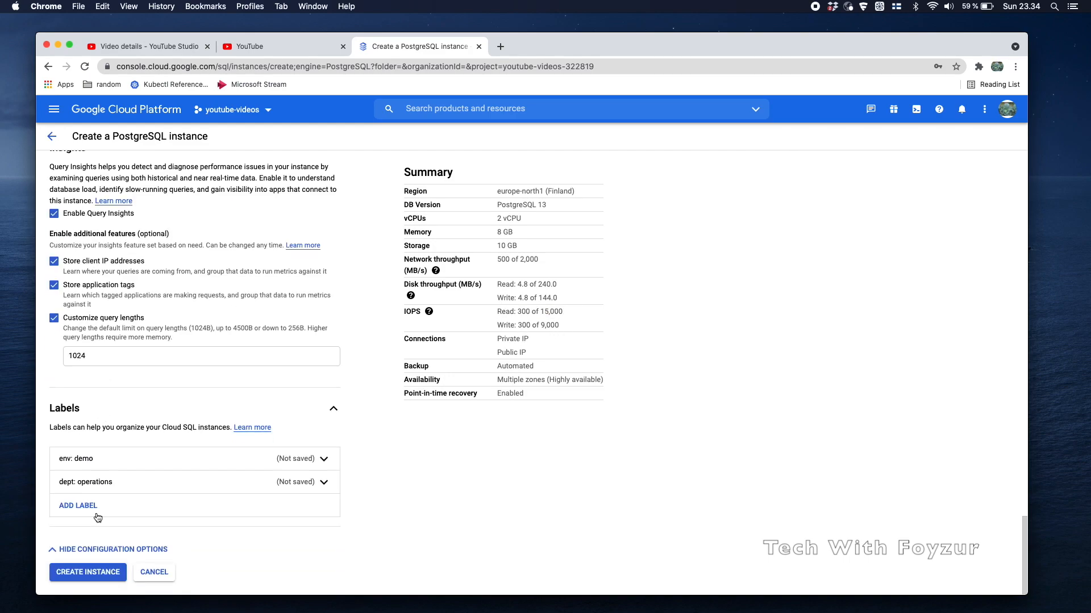
pyautogui.click(102, 580)
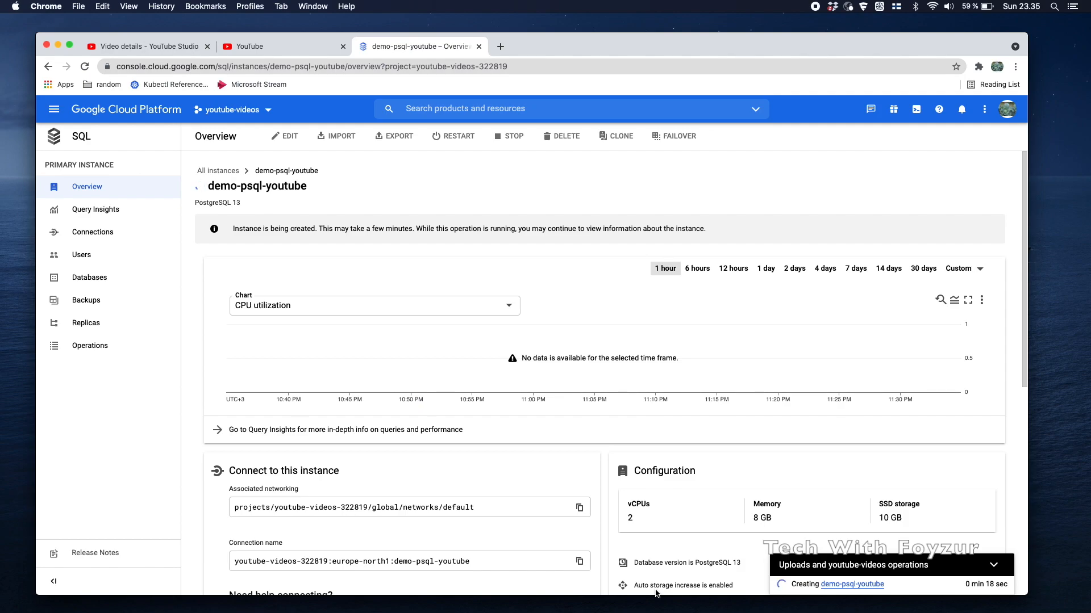
# Check the connection name youtube-videos-322819:europe-north1:demo-psql-youtube and launch Cloud Shell
pyautogui.scroll(-5, 656, 593)
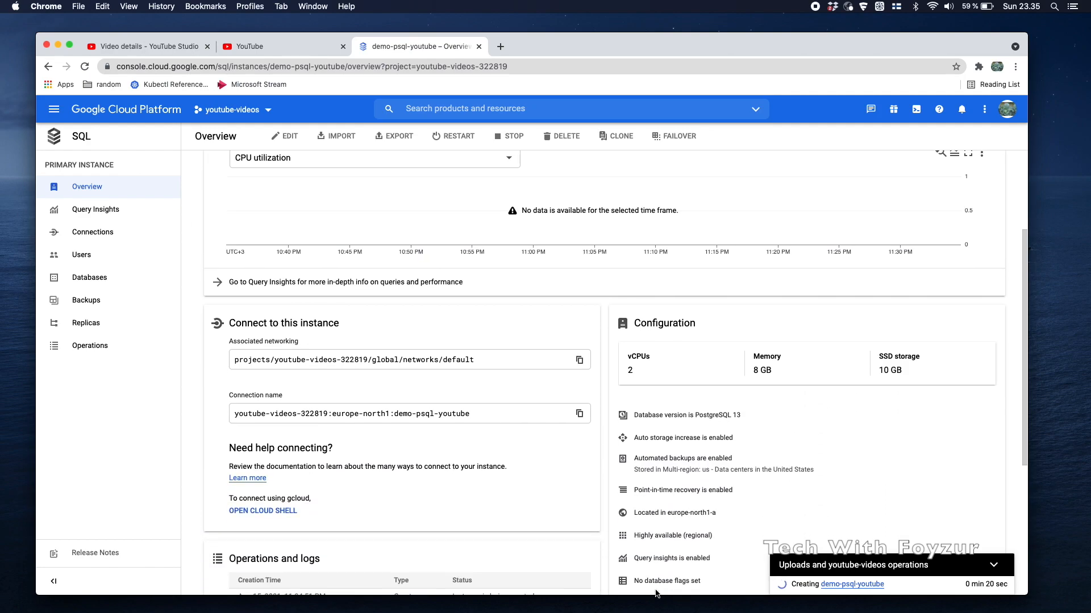
pyautogui.scroll(-2, 520, 431)
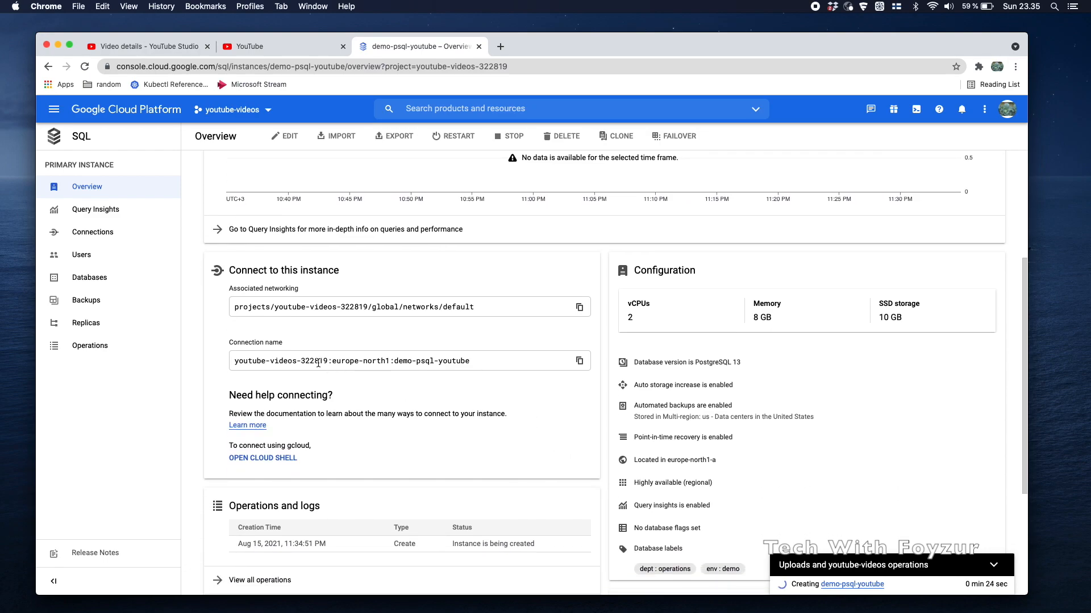
pyautogui.click(318, 363)
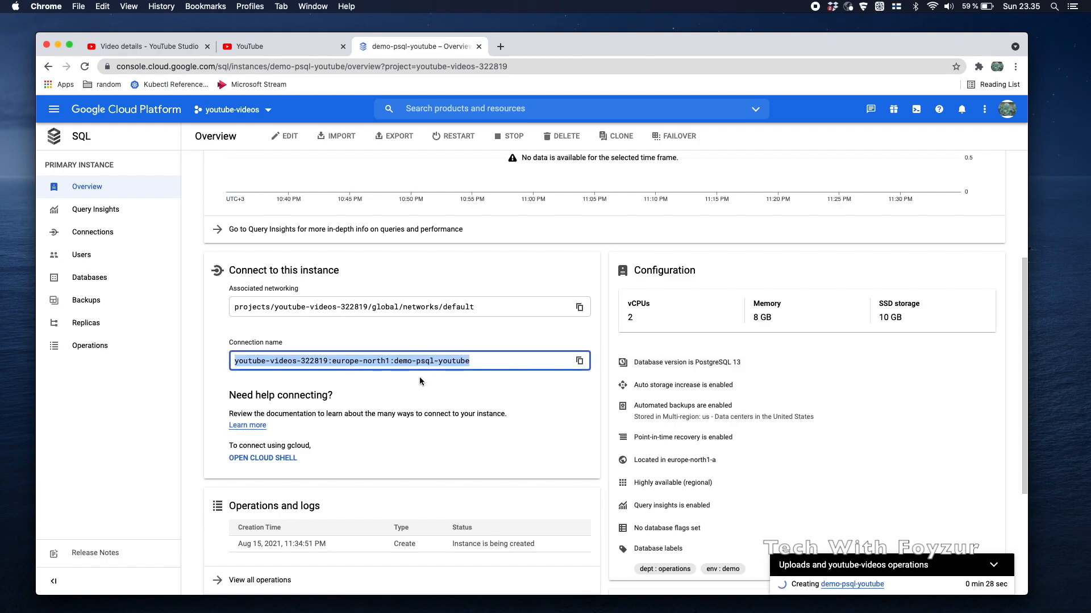
pyautogui.click(432, 394)
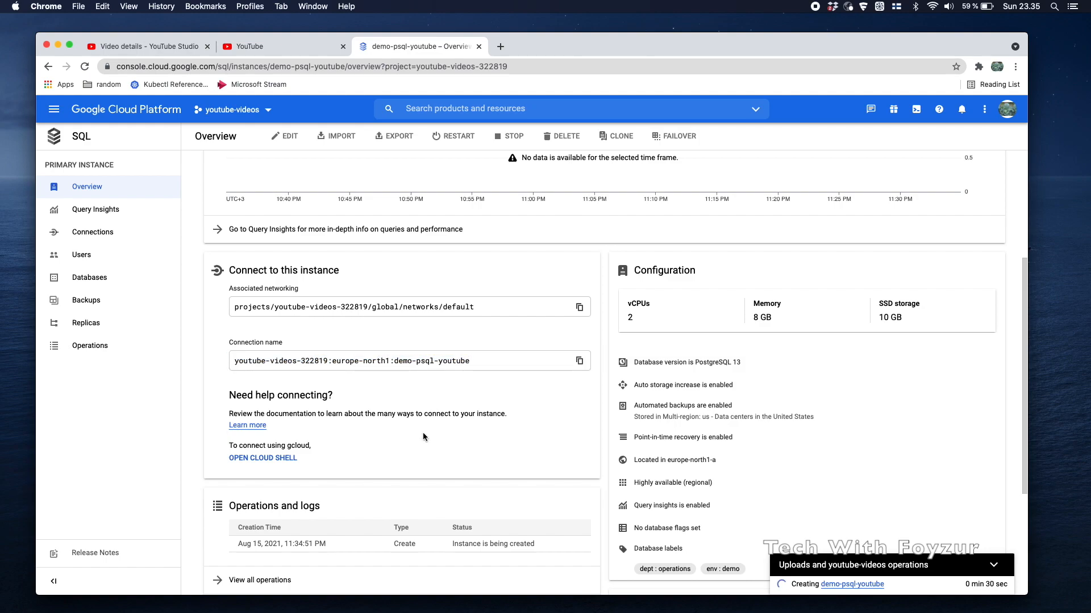
pyautogui.scroll(-1, 423, 432)
pyautogui.click(261, 433)
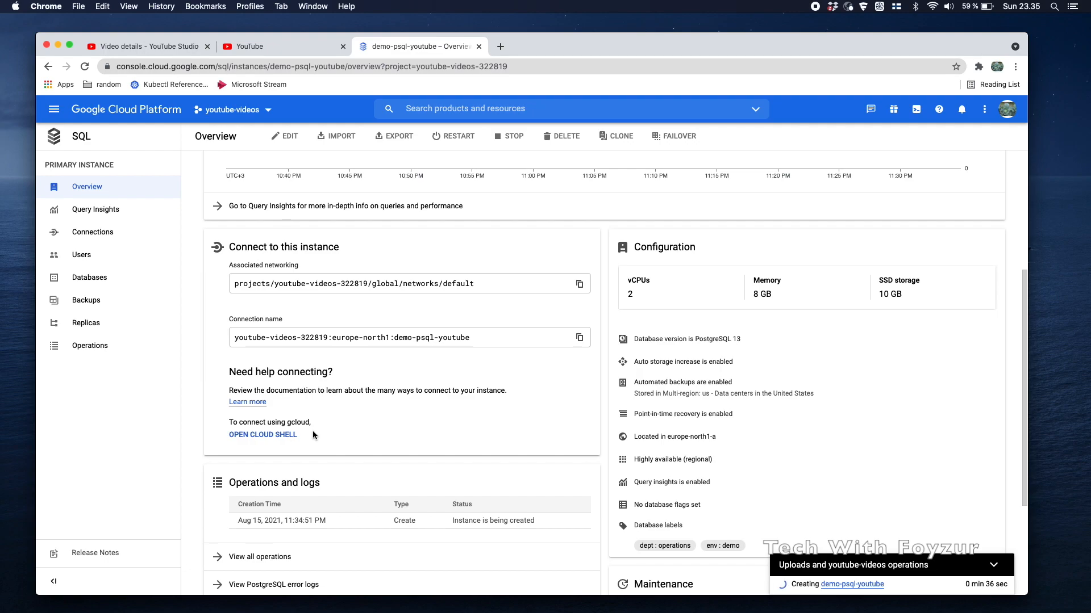
# Open the full operations log showing the Create operation in progress
pyautogui.scroll(-3, 313, 435)
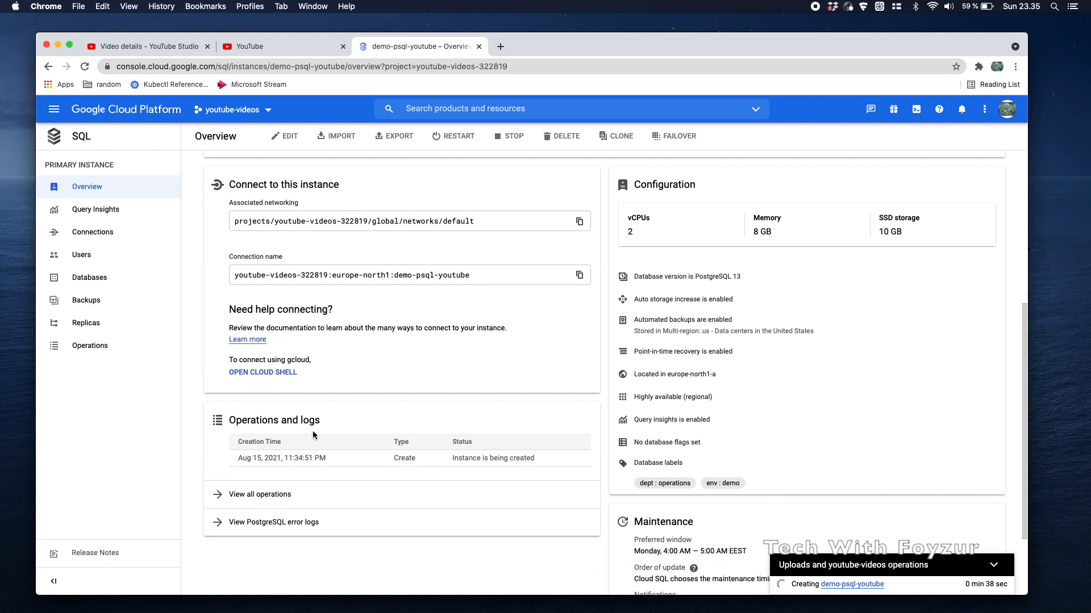
pyautogui.scroll(-3, 313, 431)
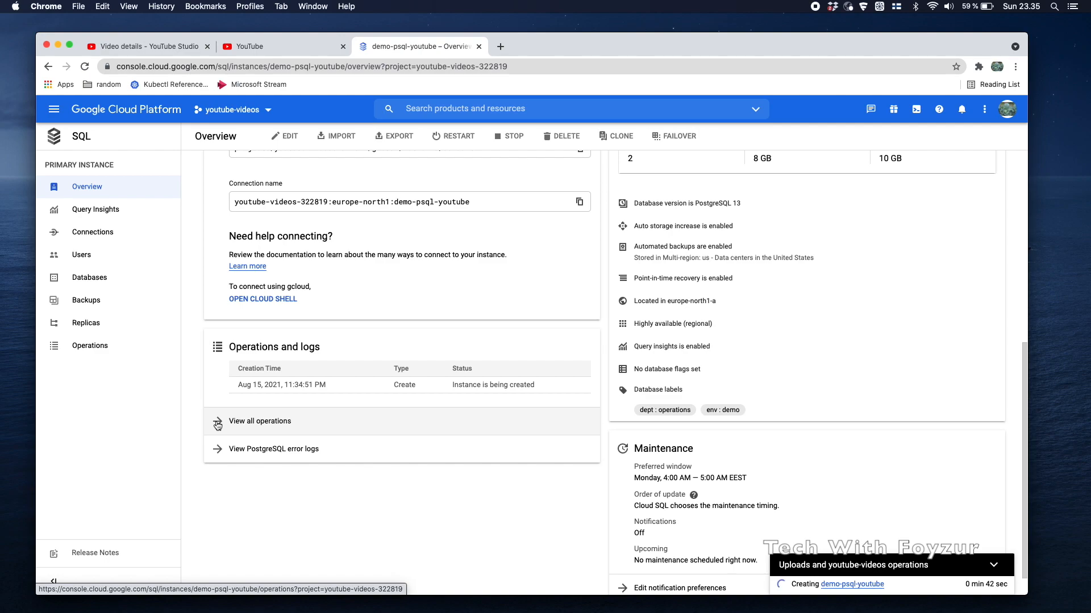
pyautogui.click(217, 423)
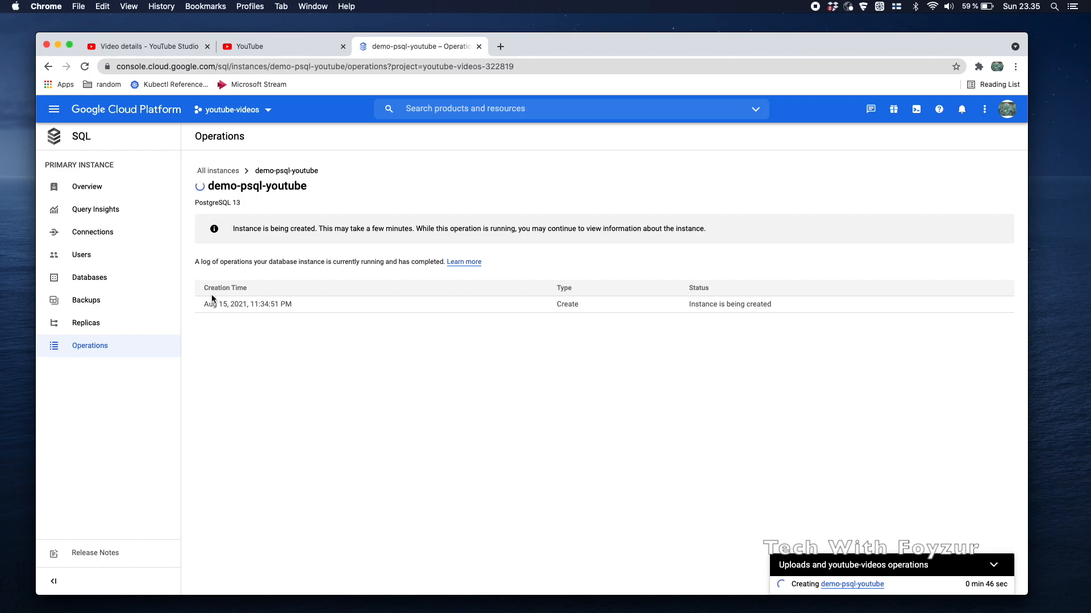
# Check the Replicas page, which shows no replicas, then go to the Backups page
pyautogui.moveTo(205, 288); pyautogui.dragTo(259, 293)
pyautogui.click(106, 329)
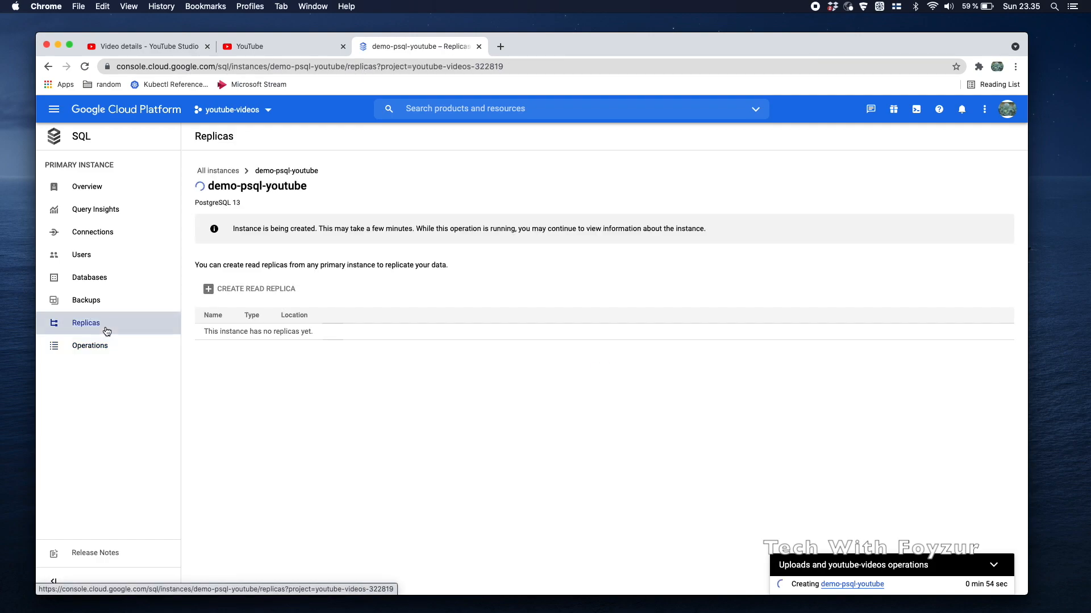
pyautogui.moveTo(202, 332); pyautogui.dragTo(329, 335)
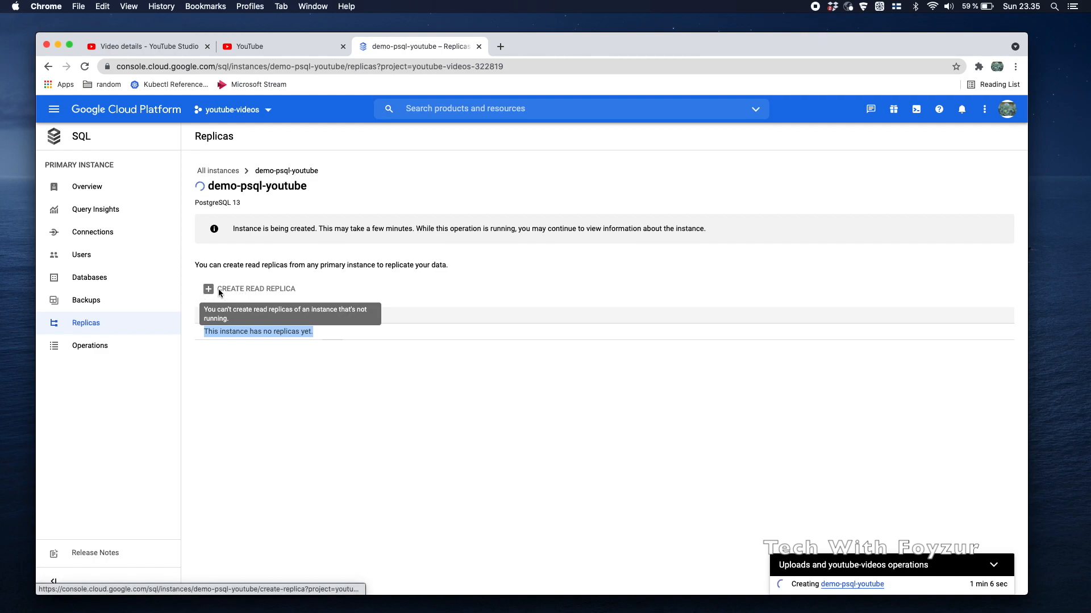
pyautogui.click(93, 307)
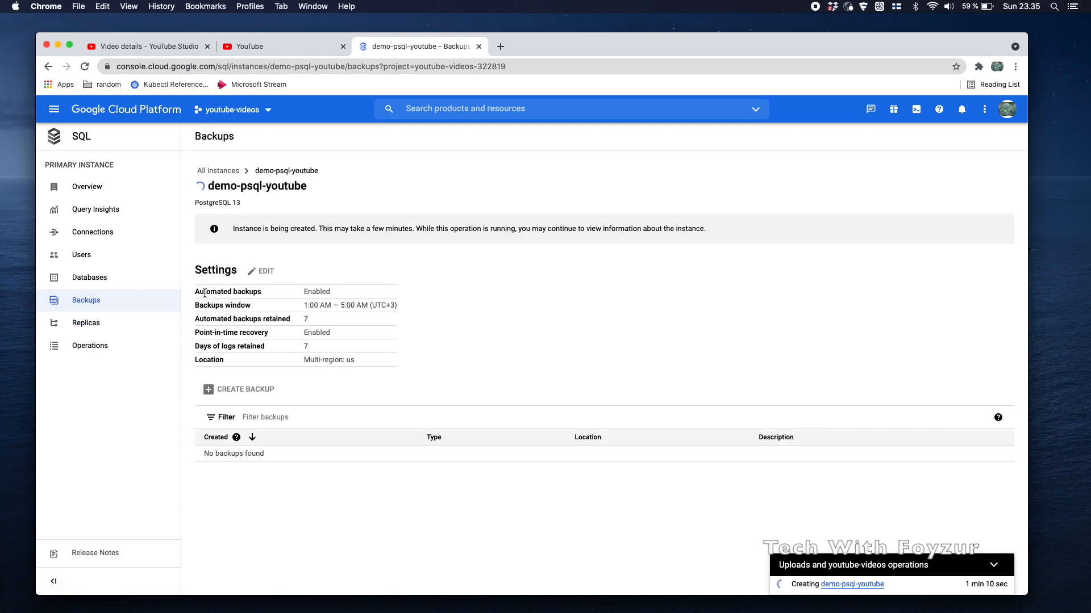
# Point out the automated backups, log retention and location settings, then go to Databases
pyautogui.moveTo(195, 294); pyautogui.dragTo(264, 295)
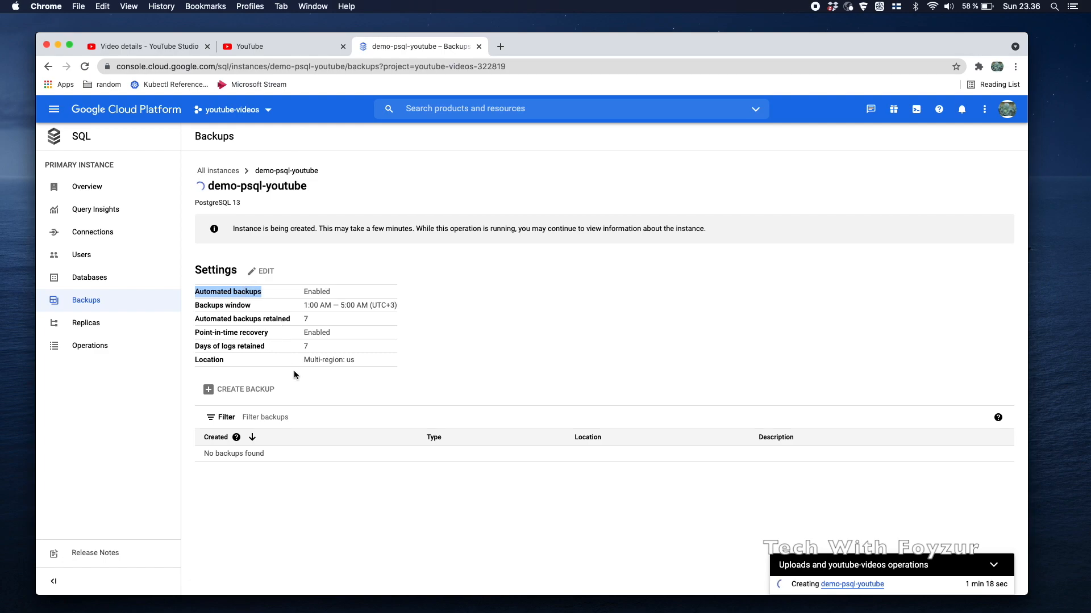
pyautogui.tripleClick(246, 347)
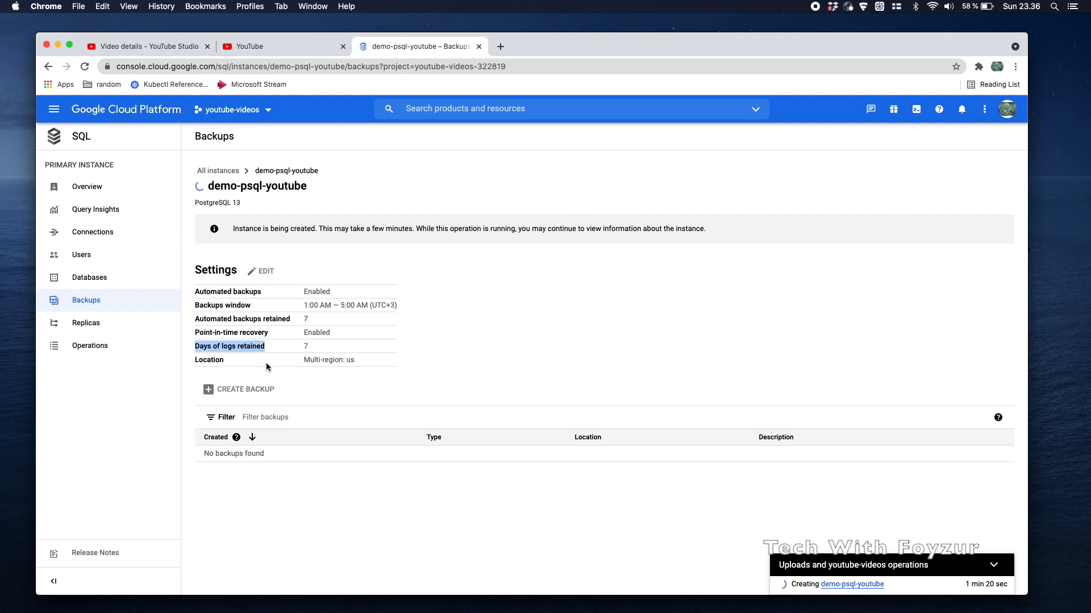
pyautogui.doubleClick(196, 359)
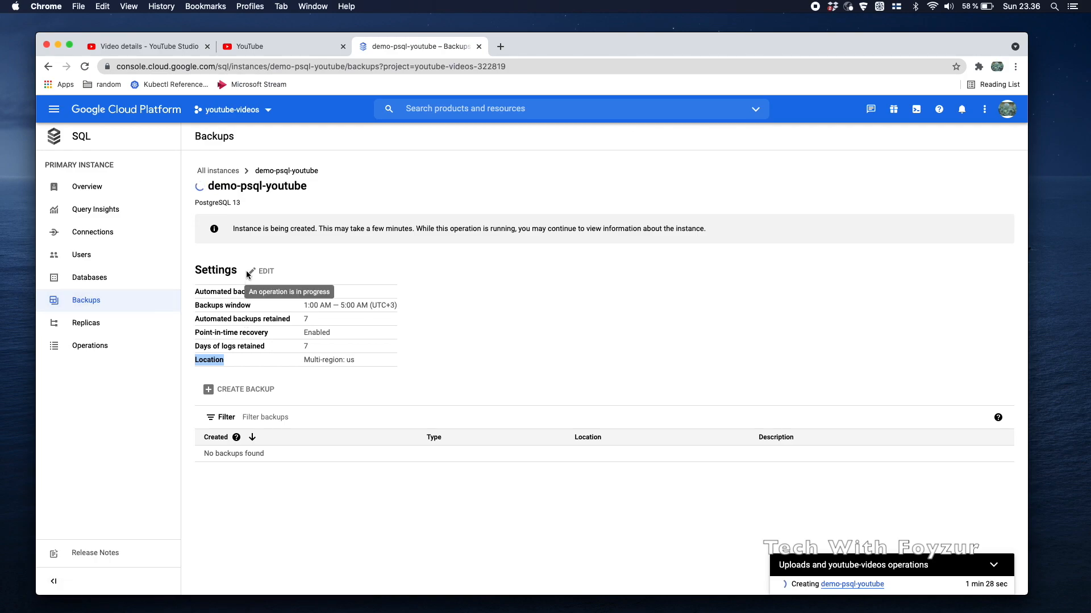
pyautogui.click(107, 282)
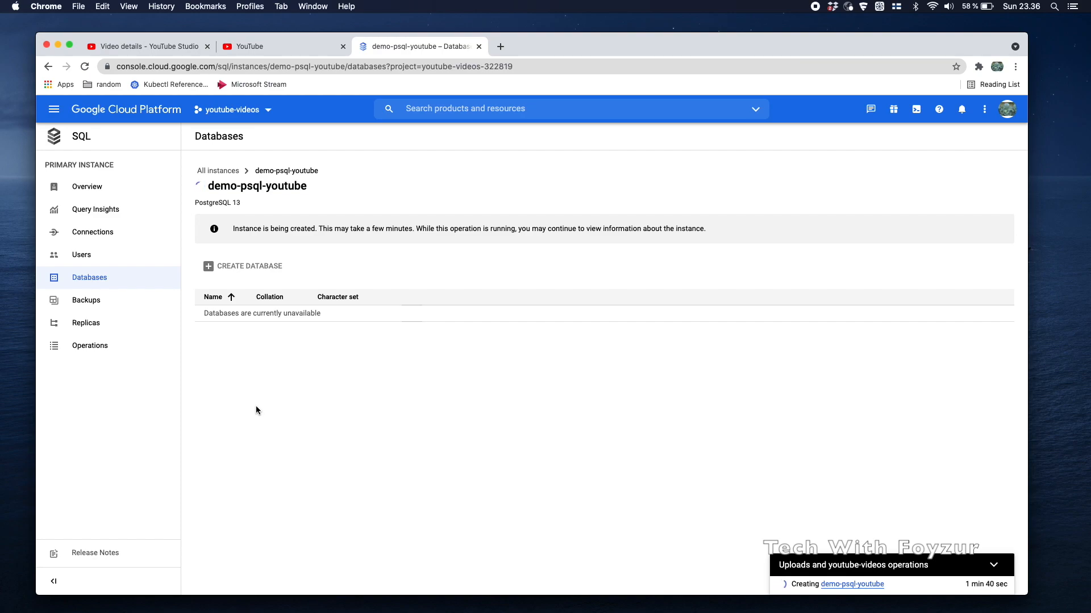
# Open demo-psql-youtube's Users page and highlight the user accounts description while the instance is still being created
pyautogui.click(95, 257)
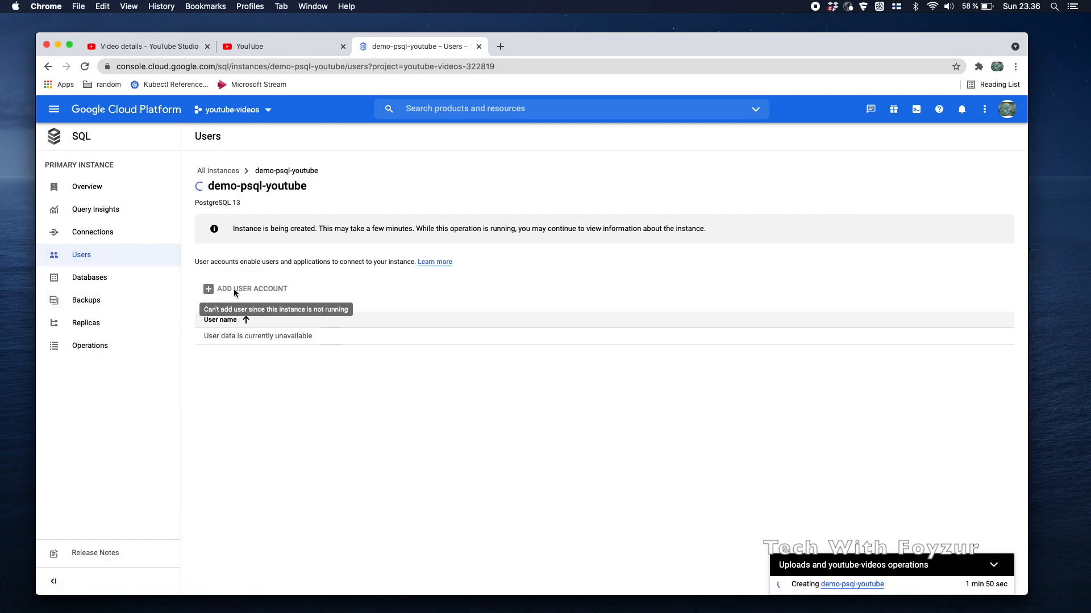
pyautogui.click(213, 259)
pyautogui.moveTo(213, 259); pyautogui.dragTo(416, 264)
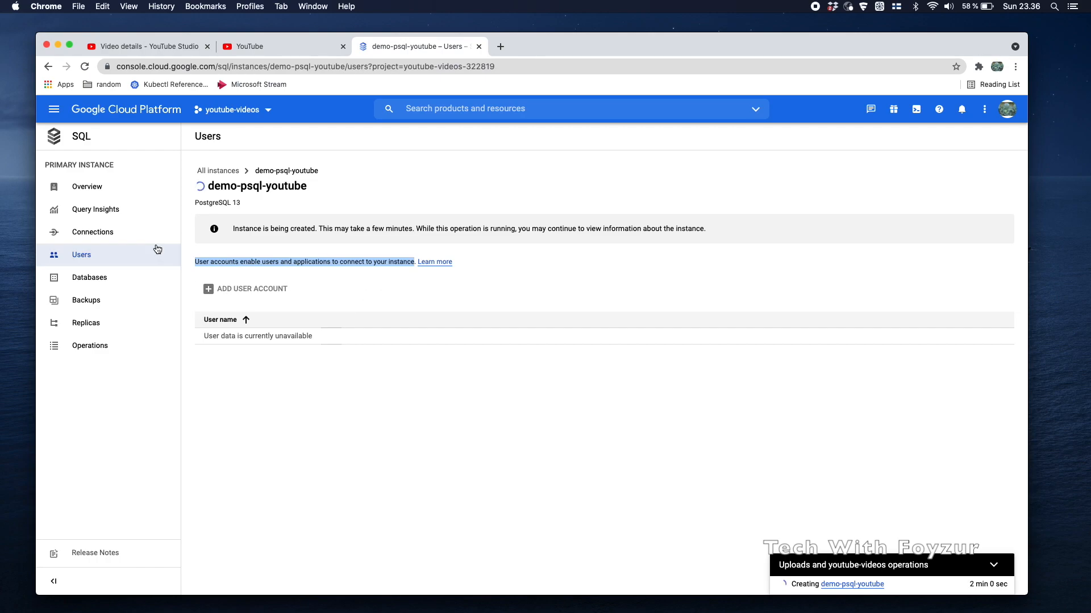
# Open Query Insights, look at the custom range without changing it, and show the past 1 day
pyautogui.click(118, 216)
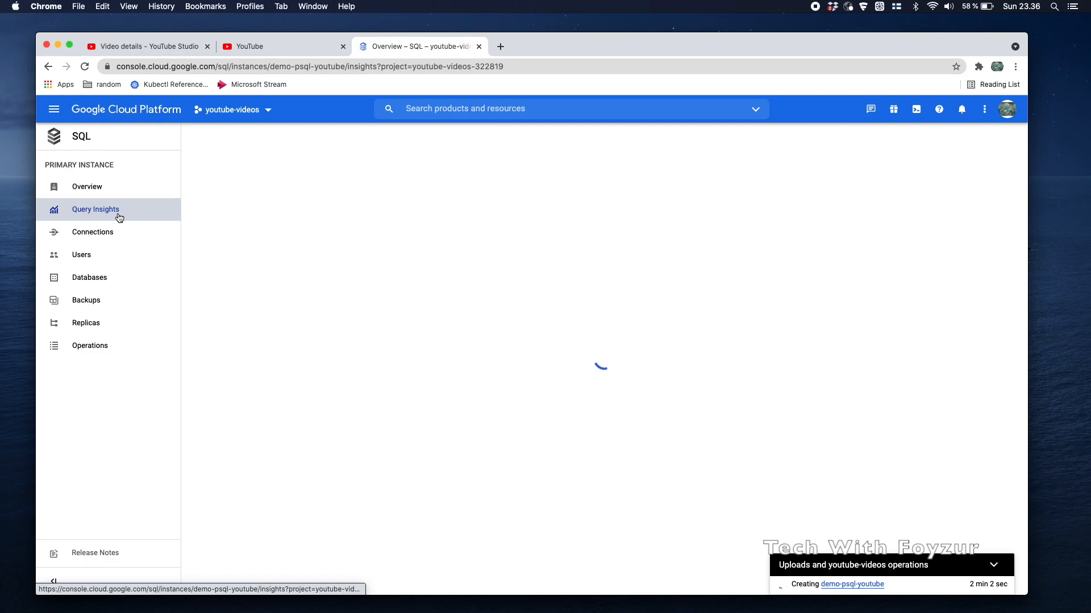
pyautogui.scroll(-2, 297, 310)
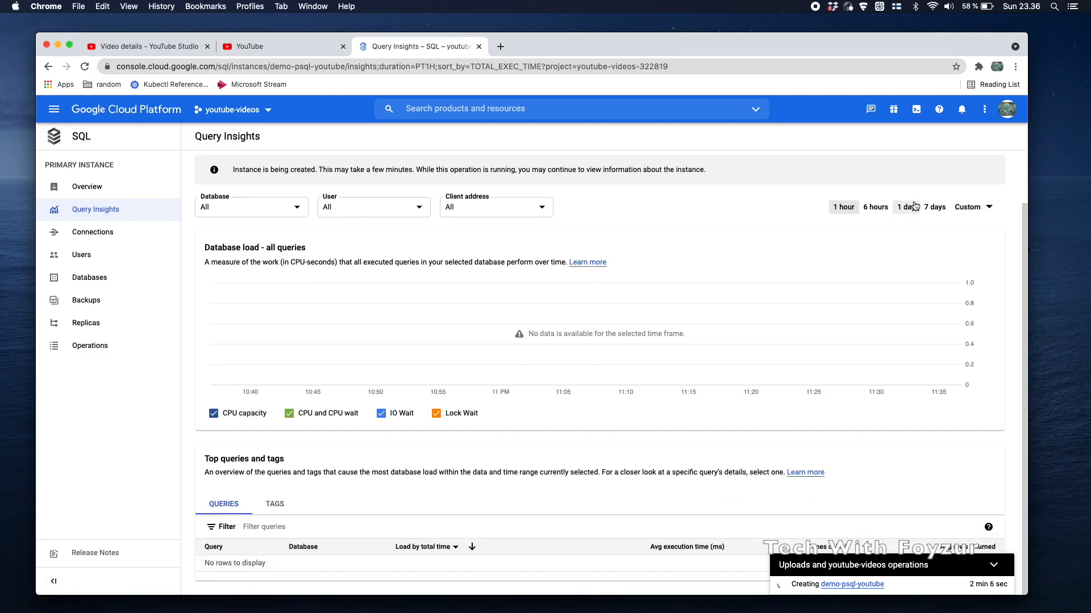
pyautogui.click(983, 207)
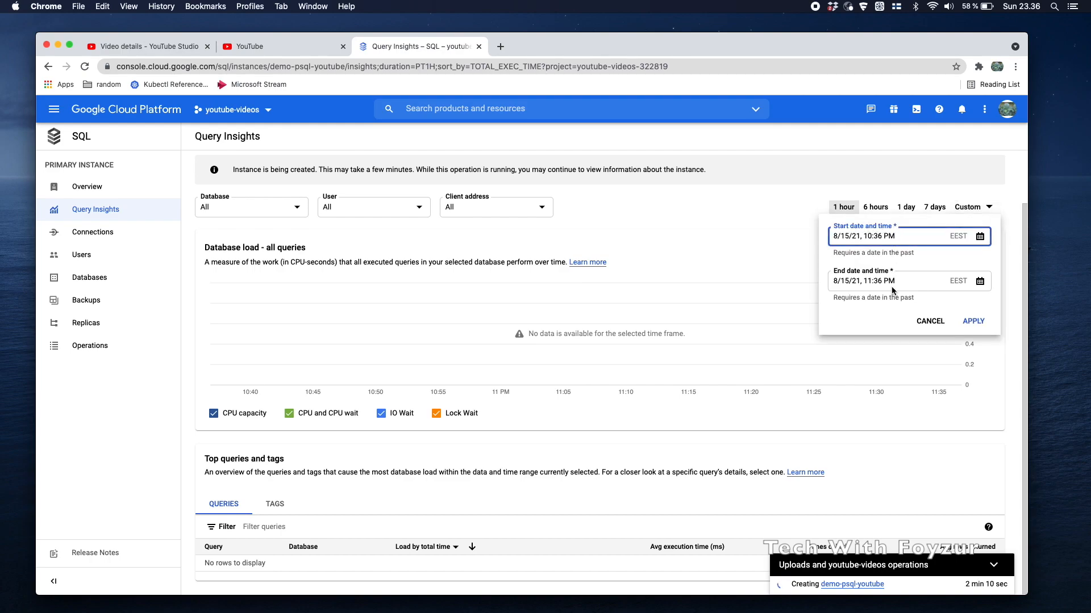
pyautogui.click(979, 237)
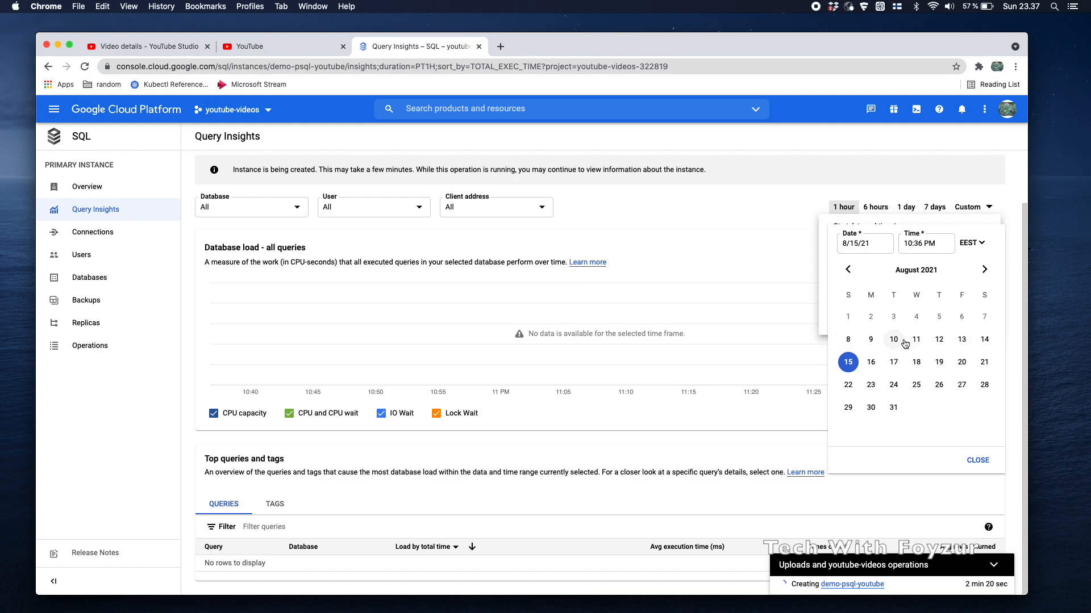
pyautogui.click(961, 222)
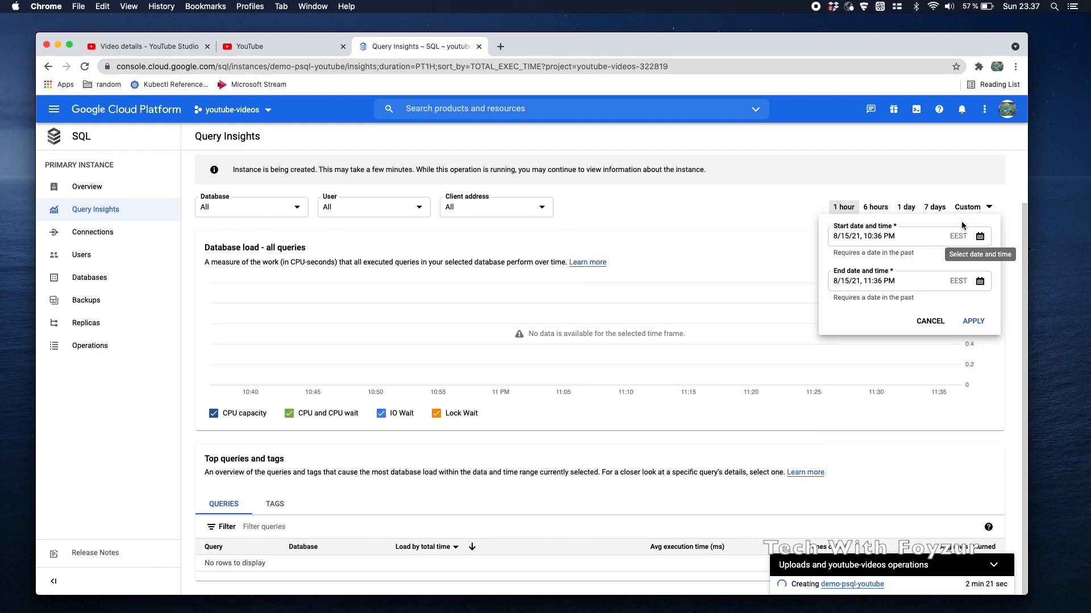
pyautogui.click(925, 284)
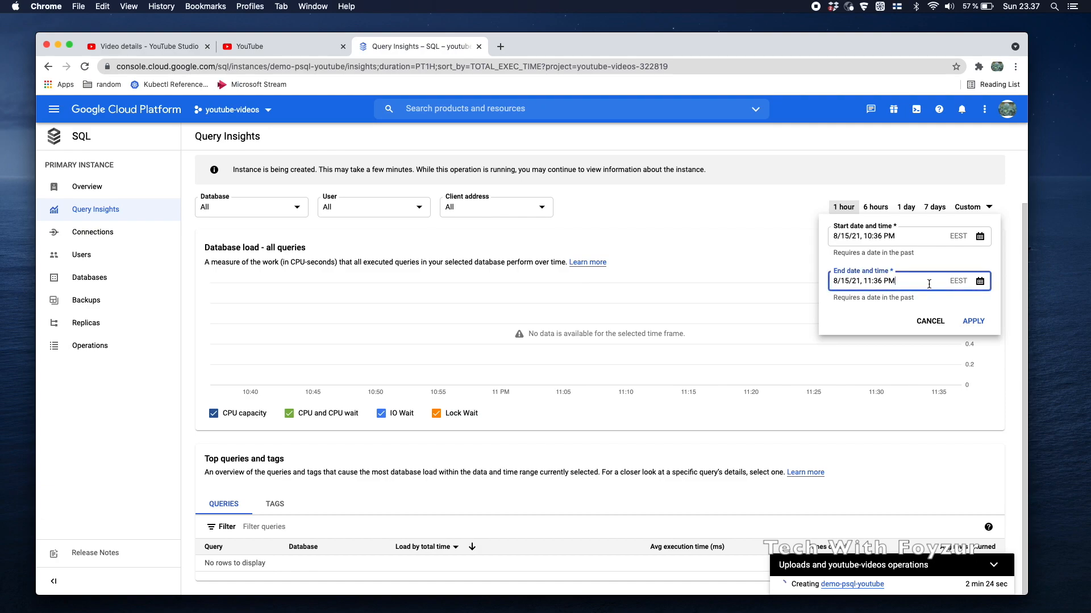
pyautogui.click(972, 207)
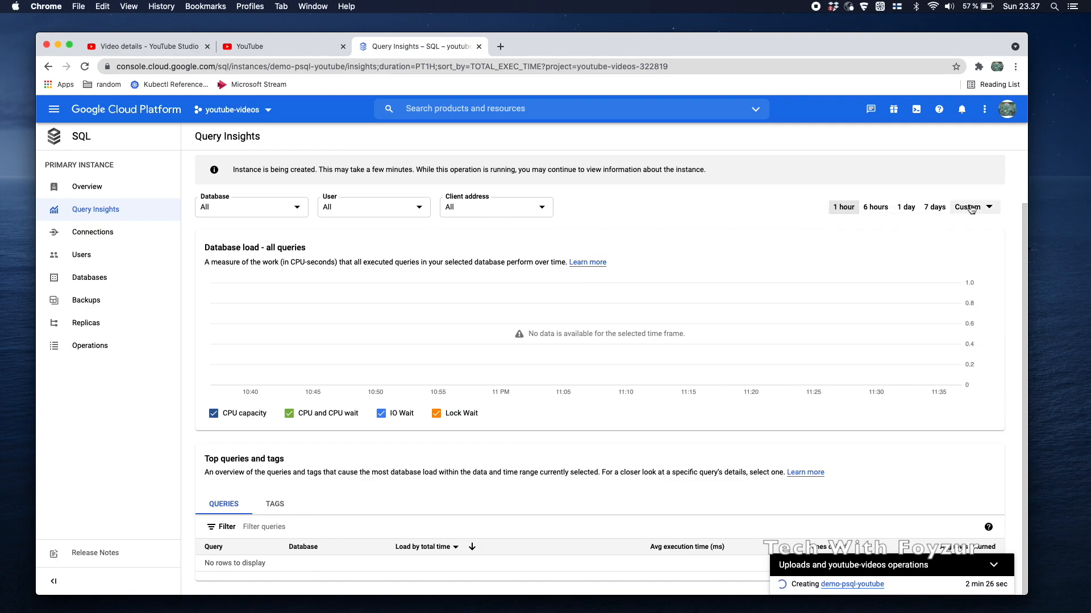
pyautogui.click(906, 207)
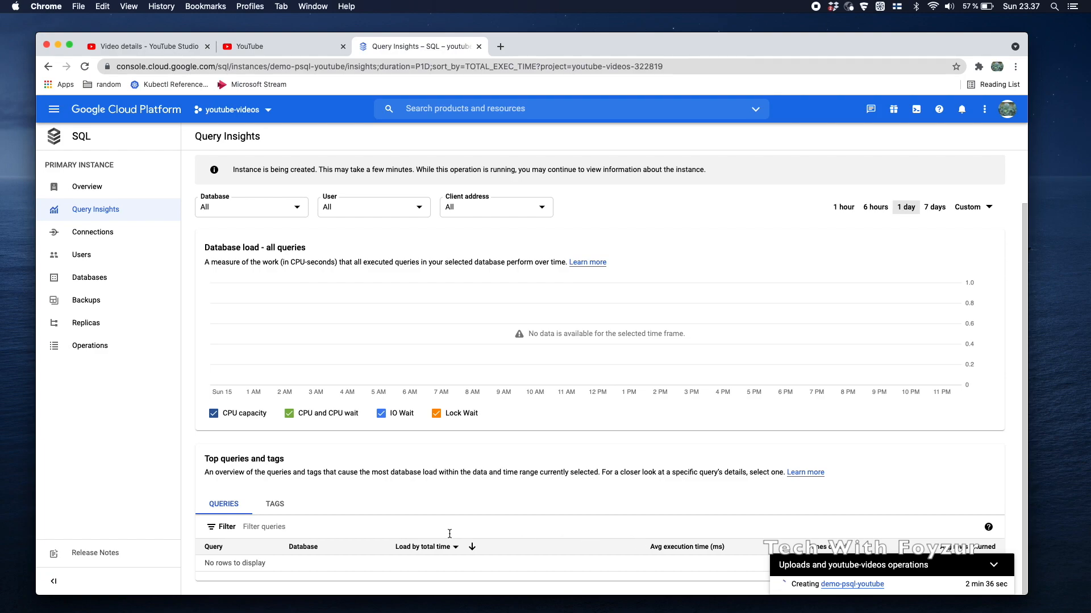
# Check the User and Client address filter lists, then return to the instance Overview
pyautogui.scroll(2, 449, 533)
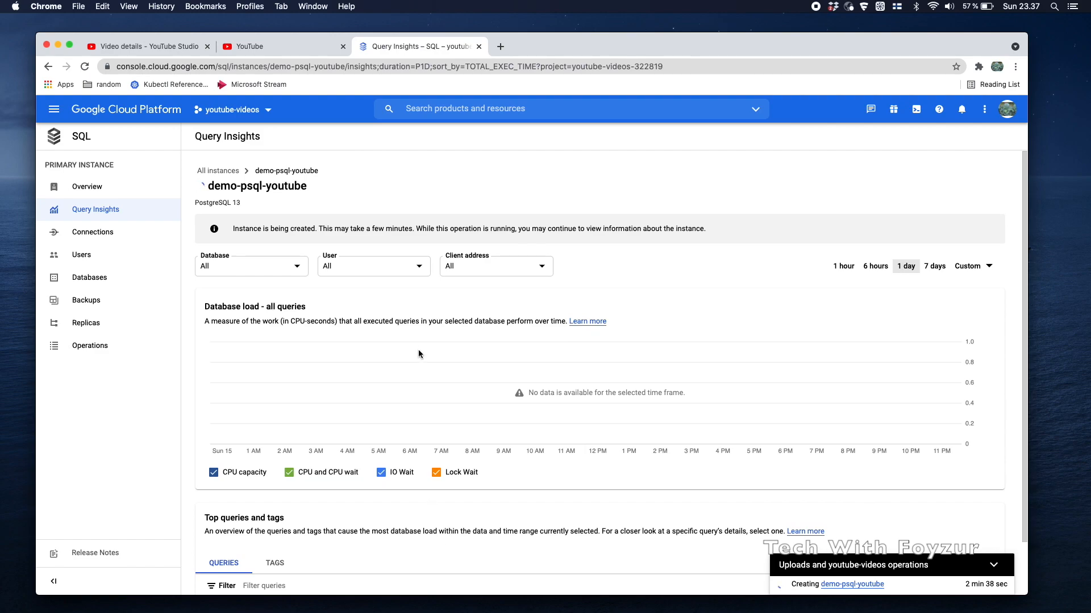
pyautogui.click(408, 275)
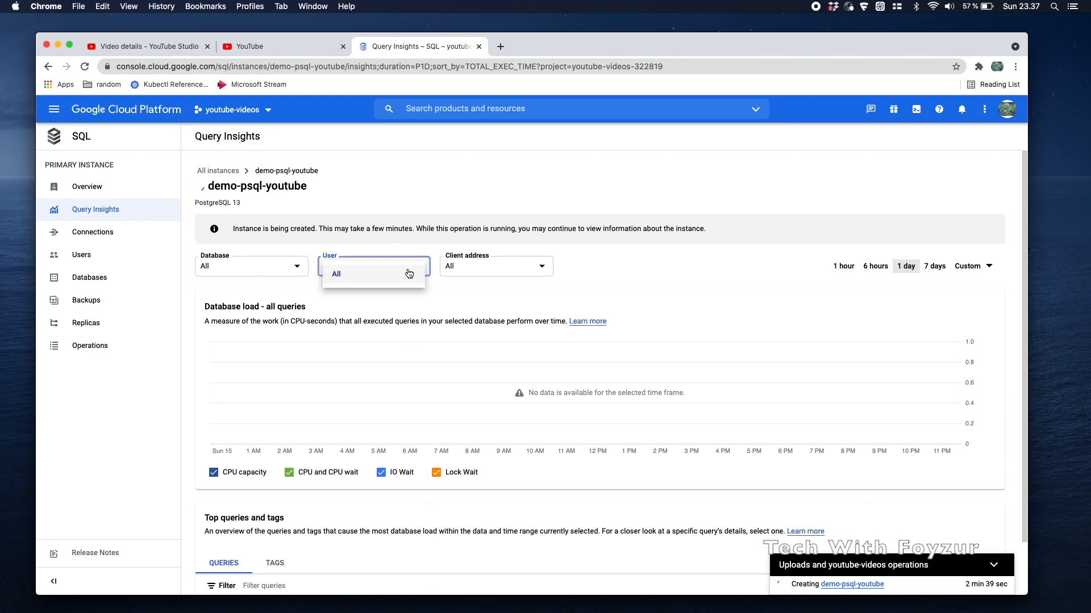
pyautogui.click(472, 264)
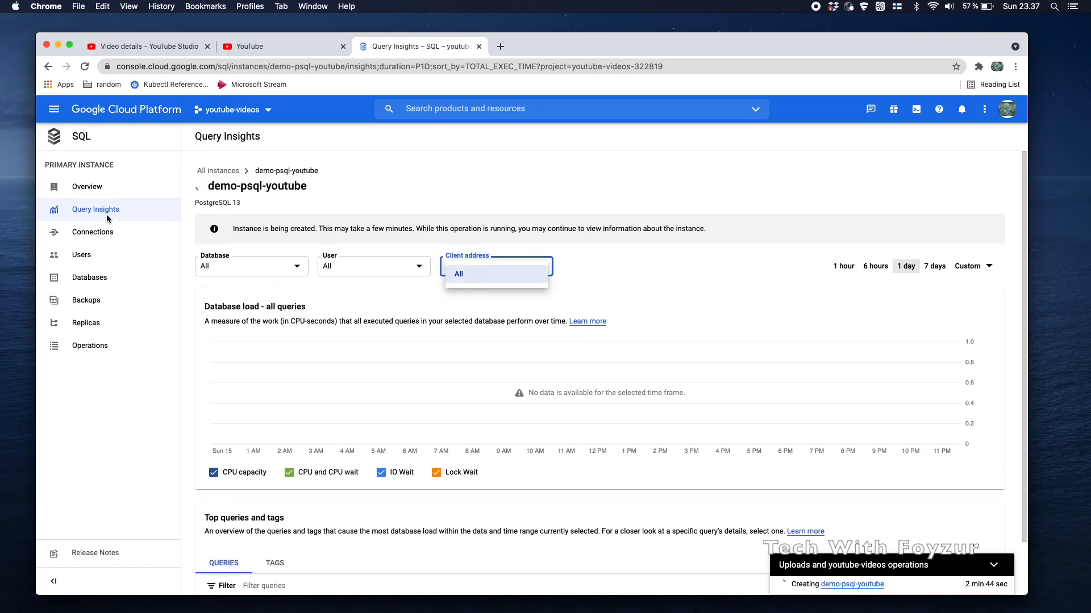
pyautogui.click(89, 188)
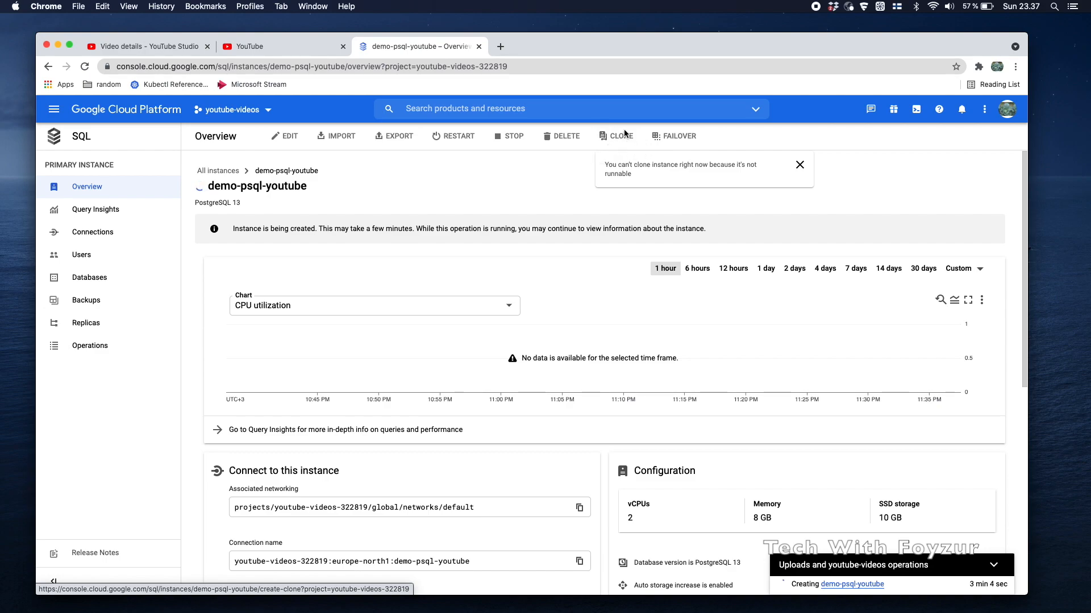
# Scroll the Overview to read public IP 34.88.84.213, private IP 10.0.0.2, connection name and configuration
pyautogui.scroll(-7, 721, 407)
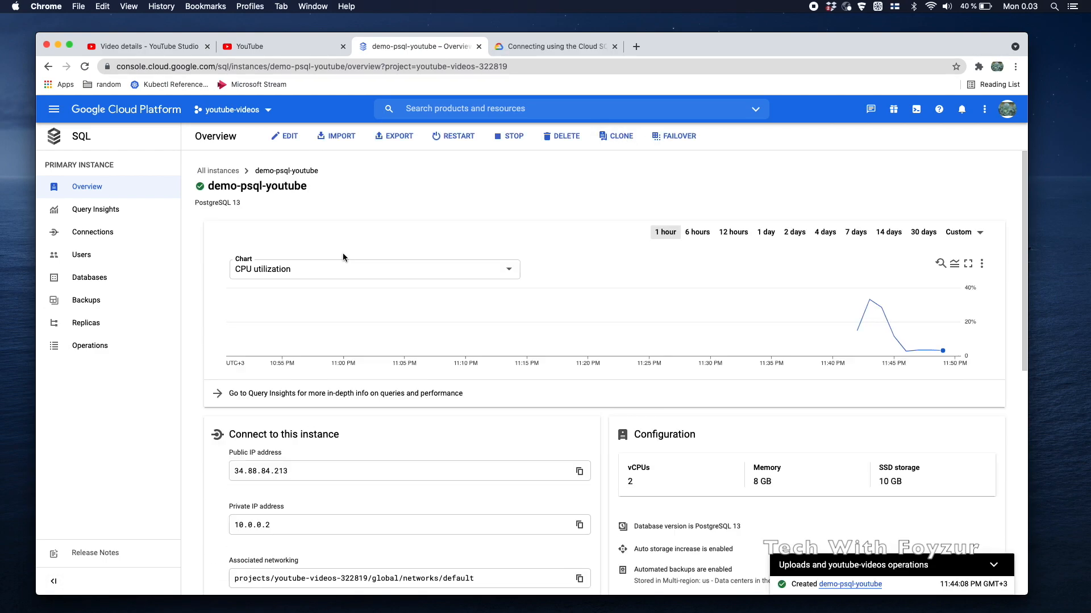
pyautogui.scroll(-3, 342, 253)
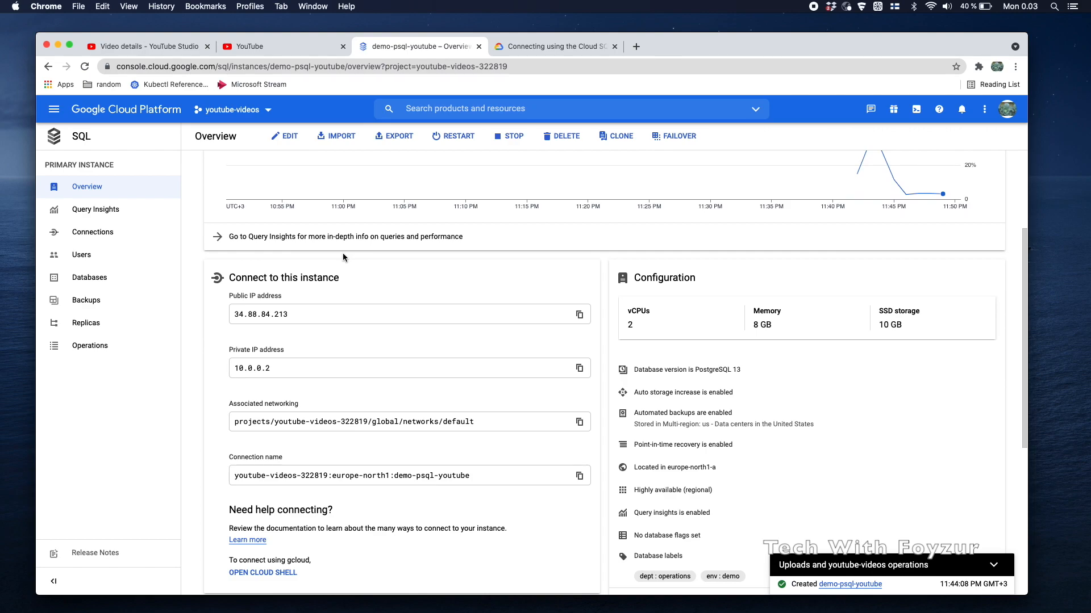
pyautogui.scroll(3, 343, 253)
pyautogui.scroll(-4, 343, 253)
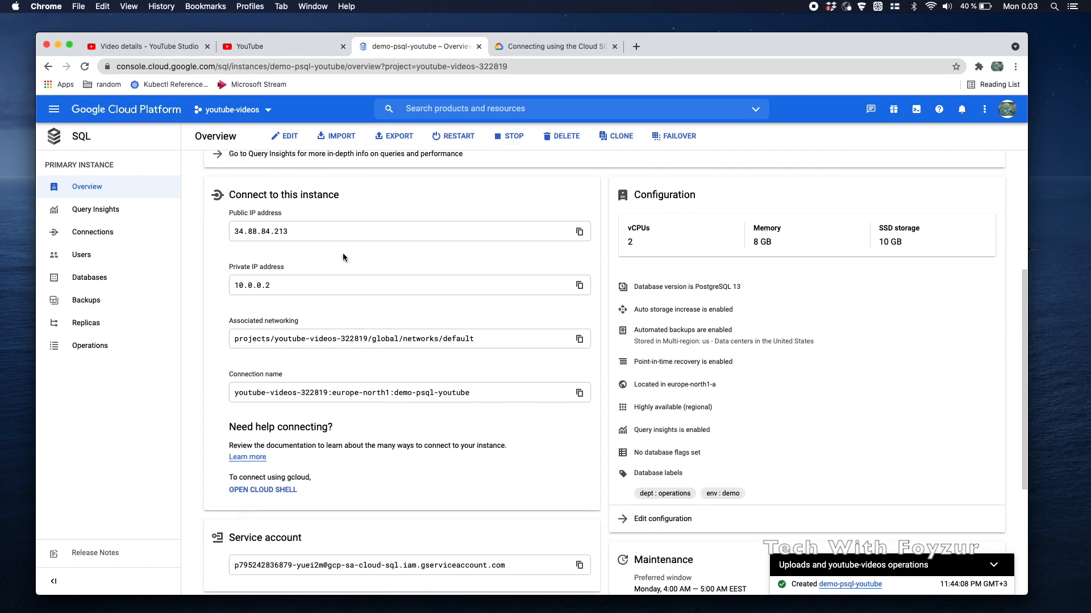
pyautogui.scroll(5, 342, 257)
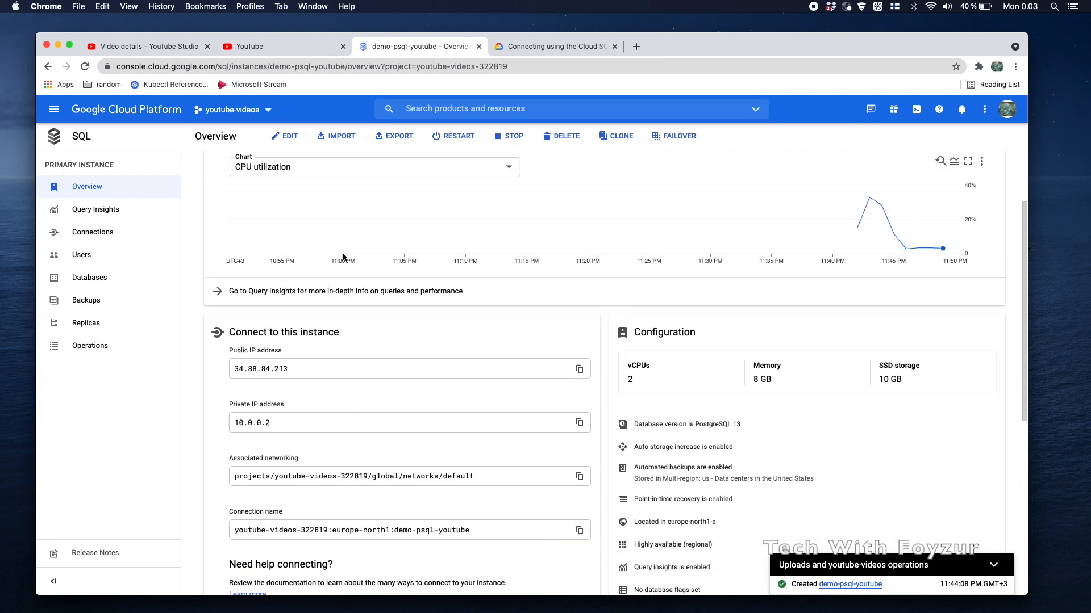
# Open the instance edit form and toggle zonal availability between Single zone and Multiple zones
pyautogui.click(283, 137)
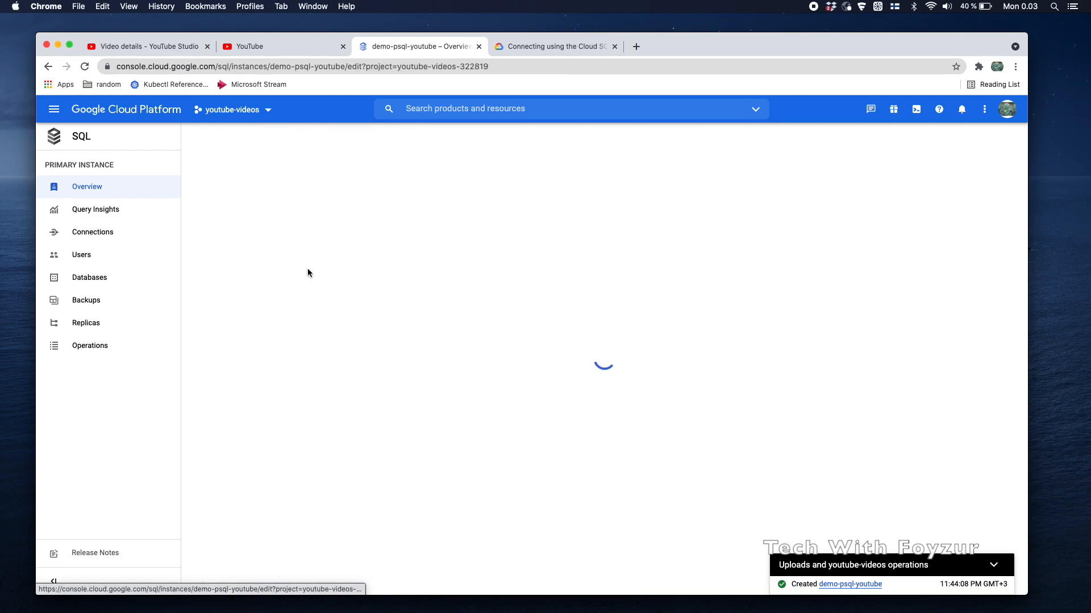
pyautogui.scroll(-3, 307, 268)
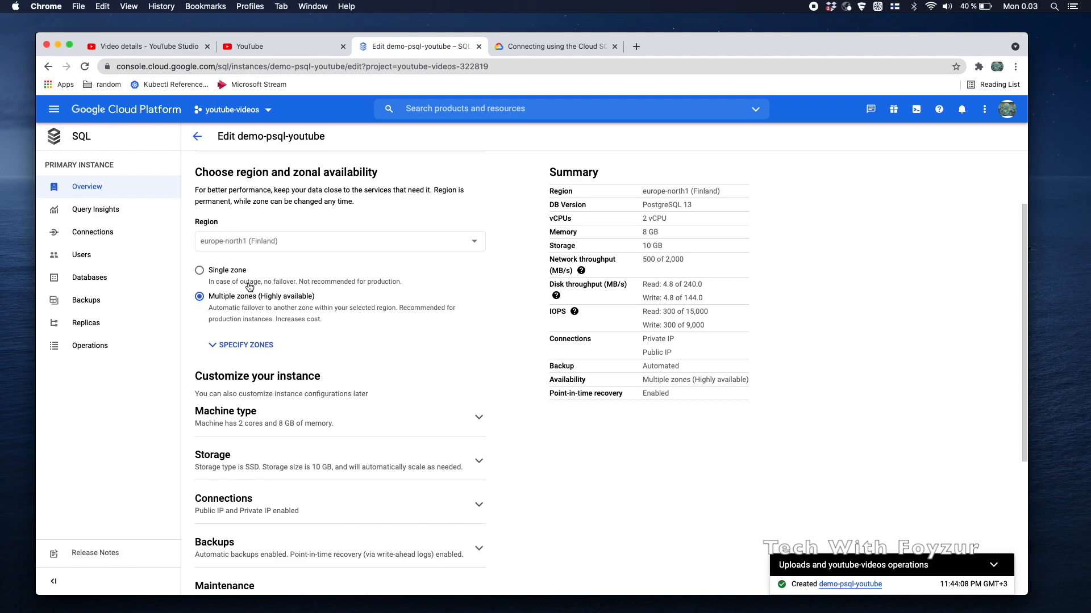
pyautogui.moveTo(200, 168); pyautogui.dragTo(394, 182)
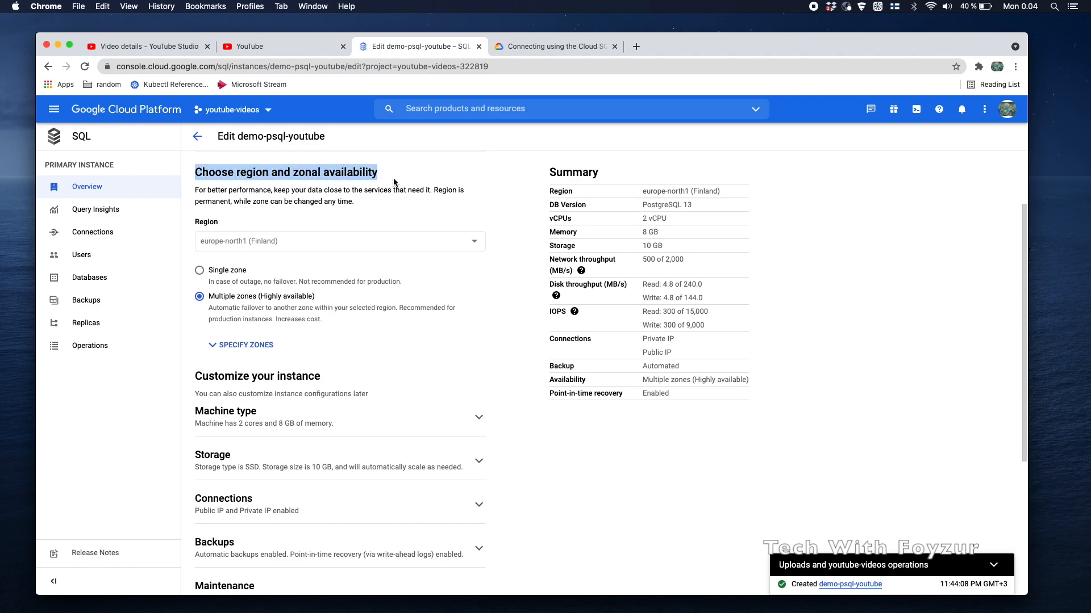
pyautogui.click(199, 270)
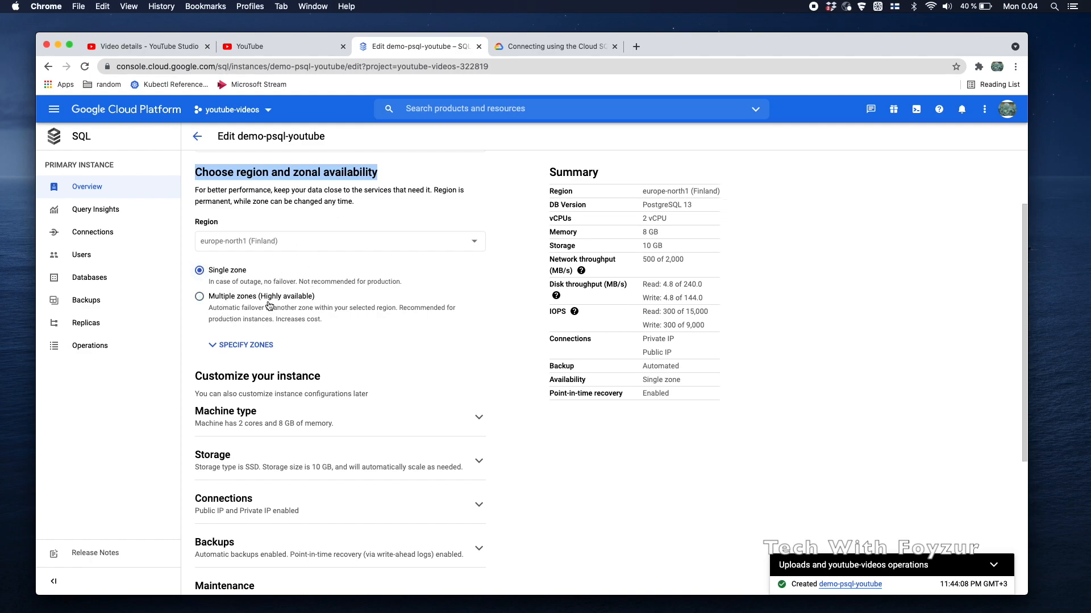
pyautogui.click(243, 355)
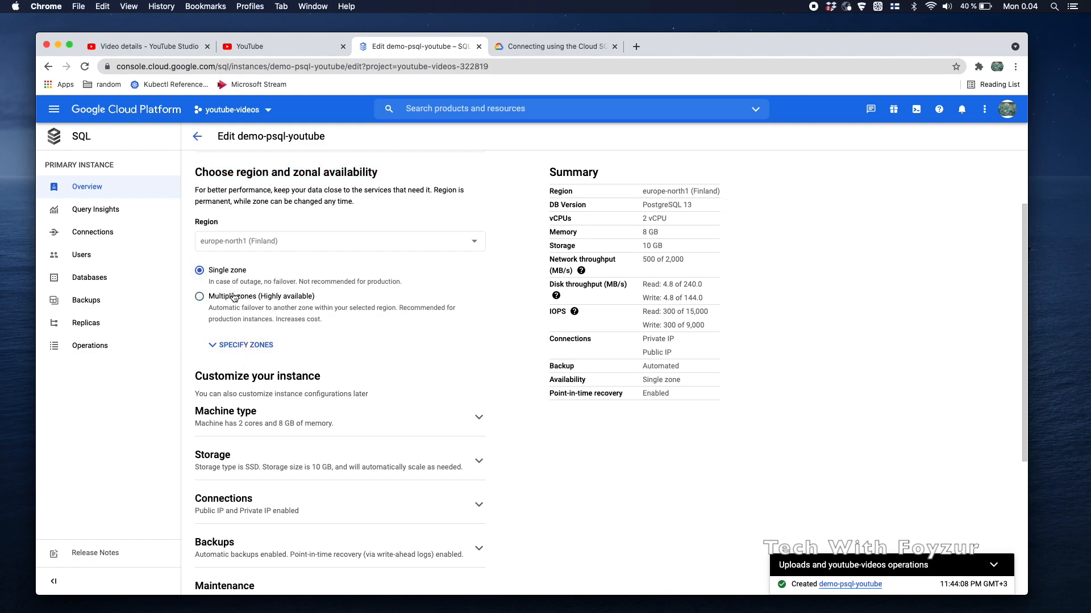
pyautogui.click(234, 297)
# Show the zone choices, keeping europe-north1-a as primary and Multiple zones selected
pyautogui.click(242, 345)
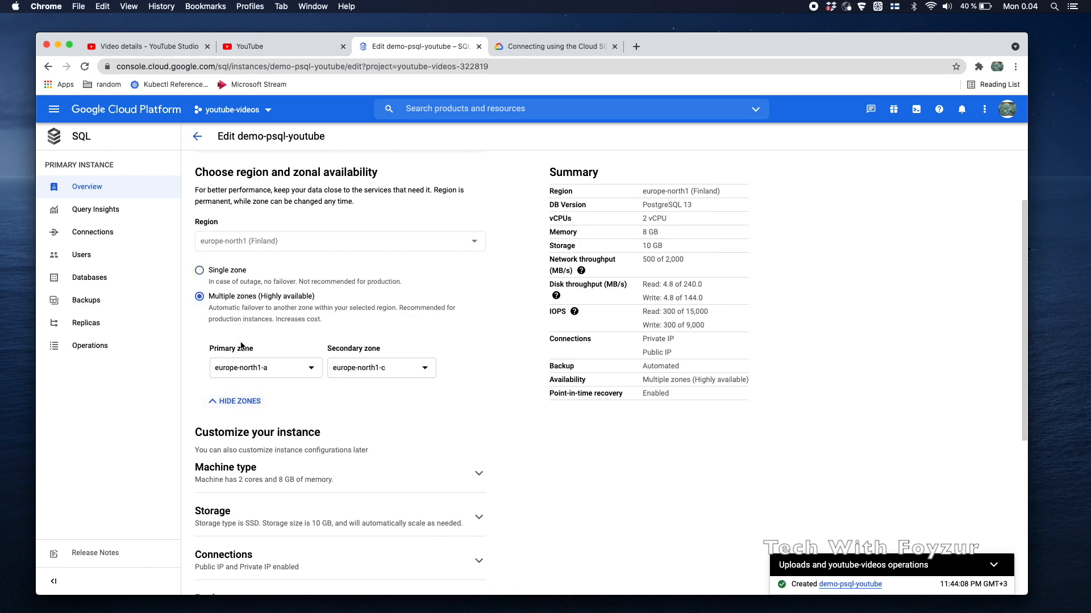
pyautogui.click(296, 372)
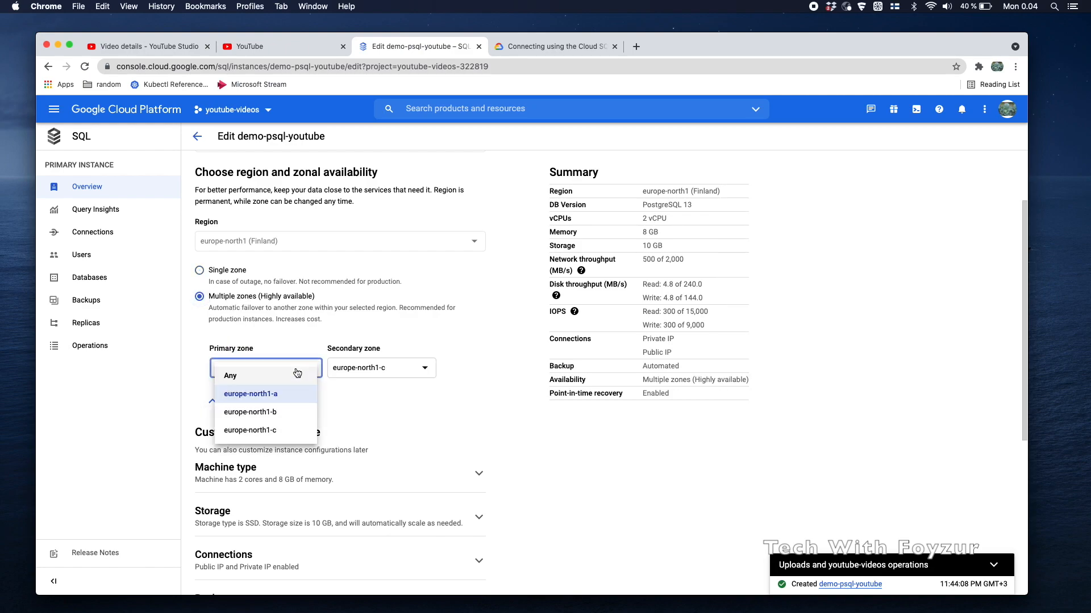
pyautogui.click(399, 343)
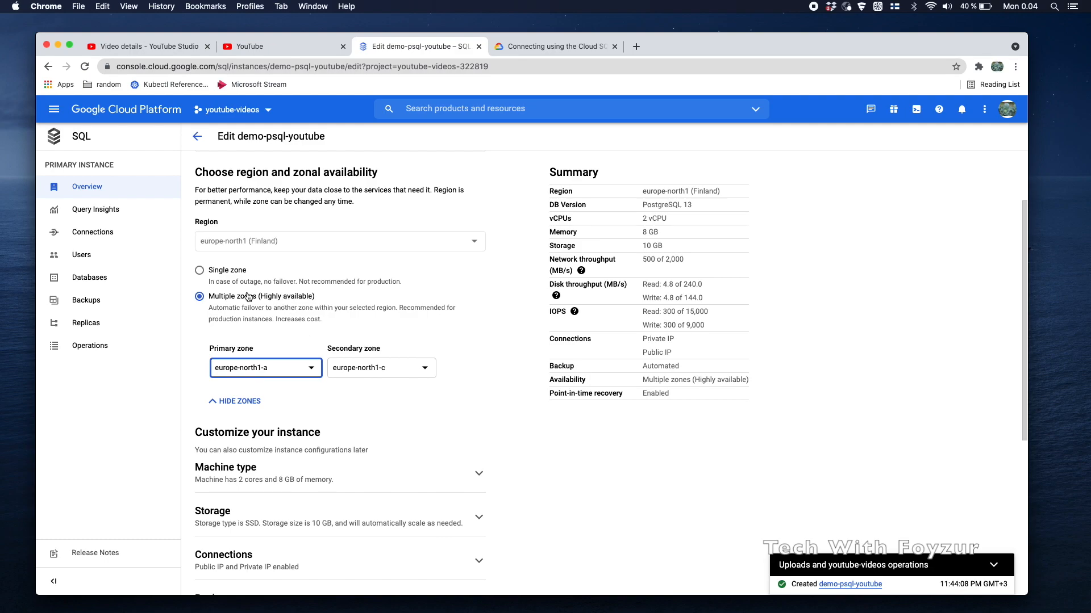
pyautogui.click(234, 271)
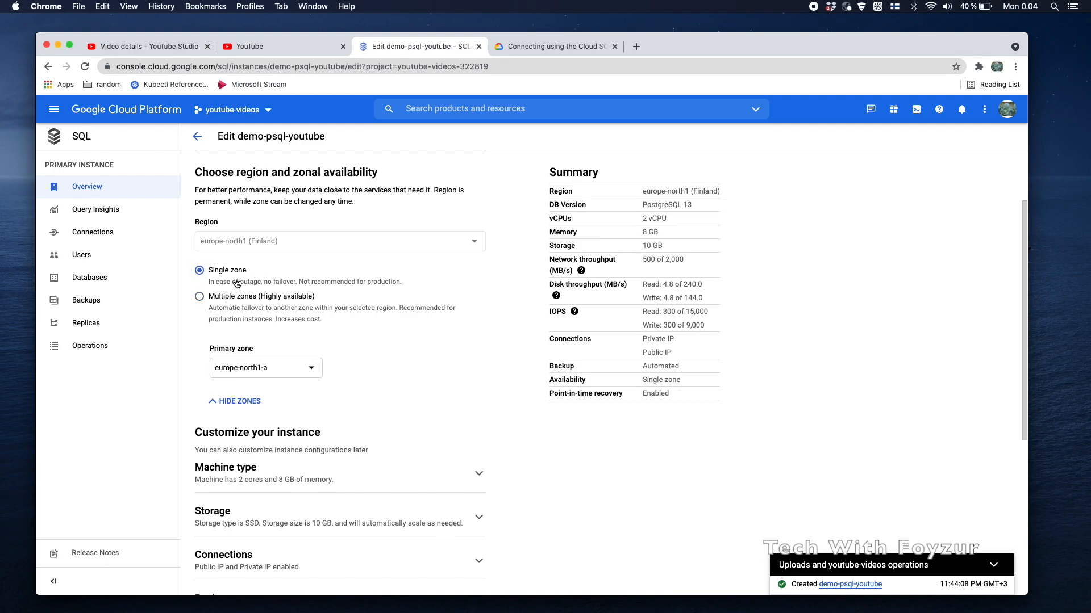
pyautogui.click(233, 296)
pyautogui.scroll(-5, 244, 339)
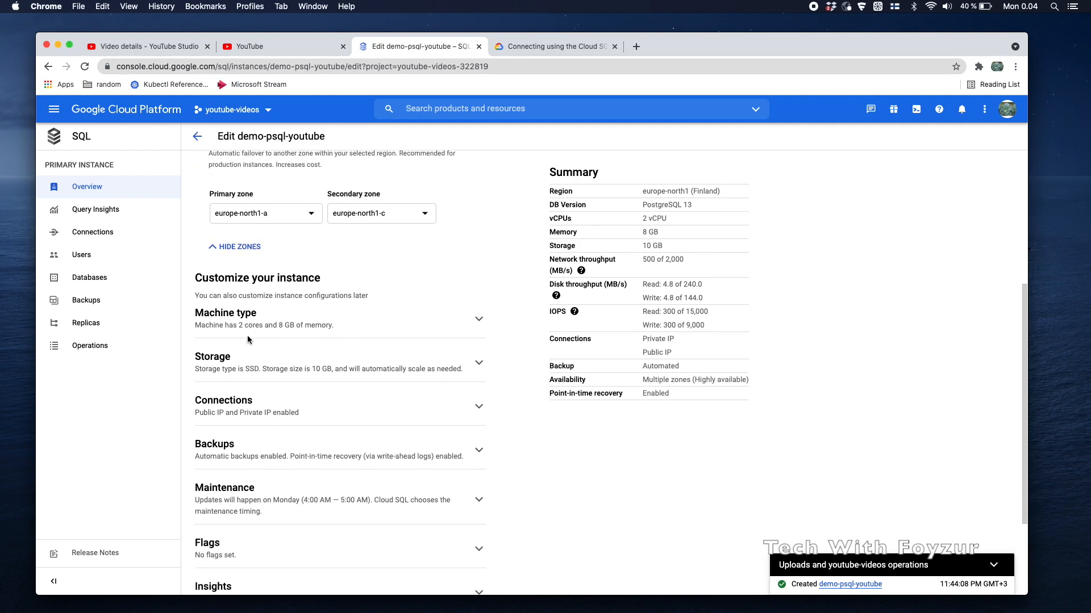
# Set the machine type to 2 vCPUs with 7.5 GB memory after trying 4 vCPUs
pyautogui.click(479, 319)
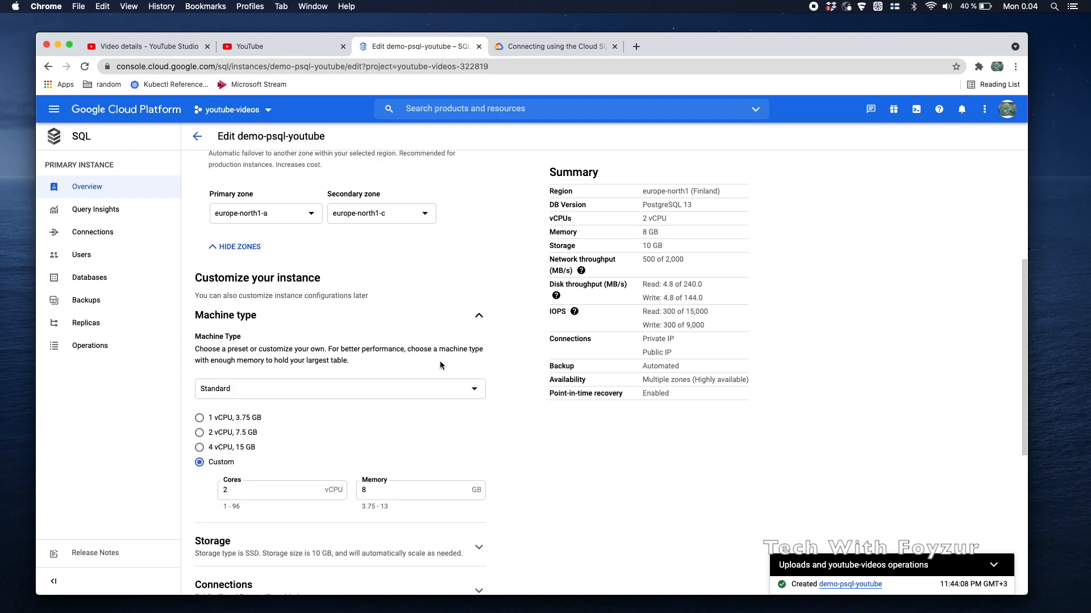
pyautogui.scroll(-5, 440, 360)
pyautogui.click(233, 286)
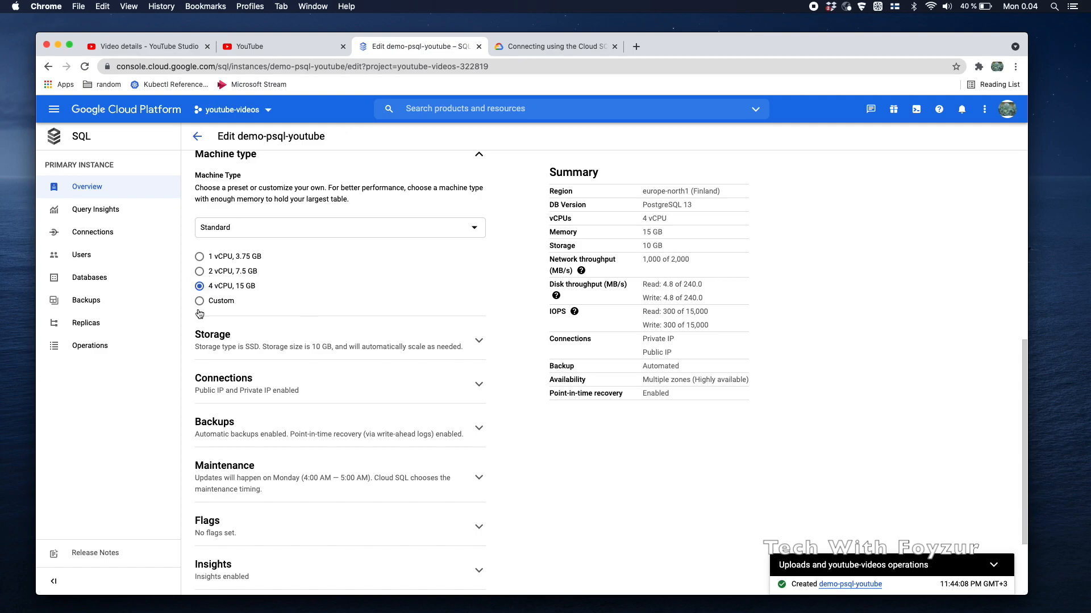
pyautogui.scroll(1, 247, 294)
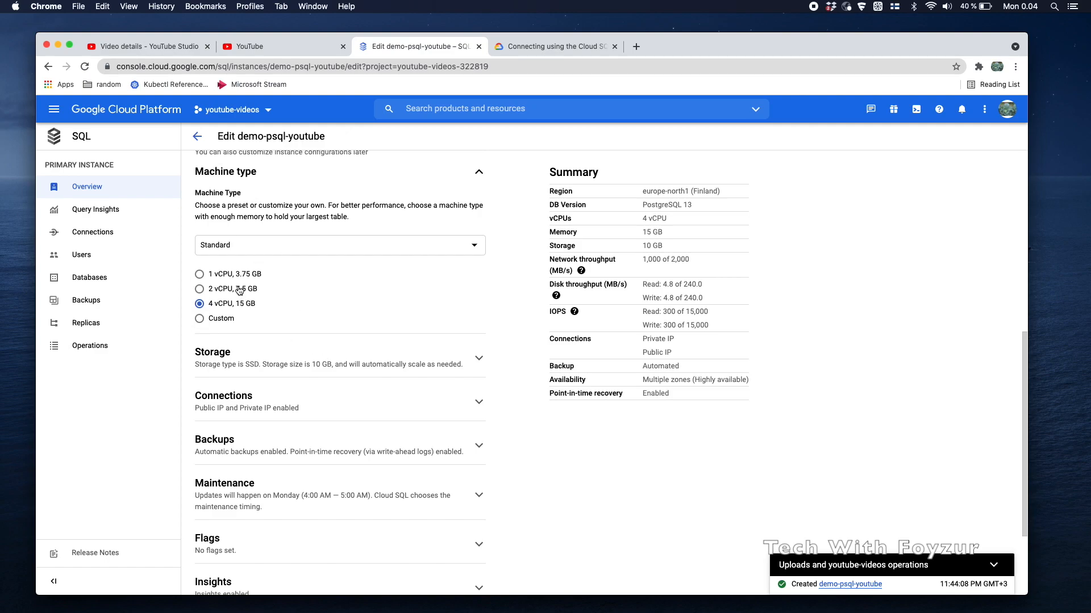
pyautogui.click(224, 319)
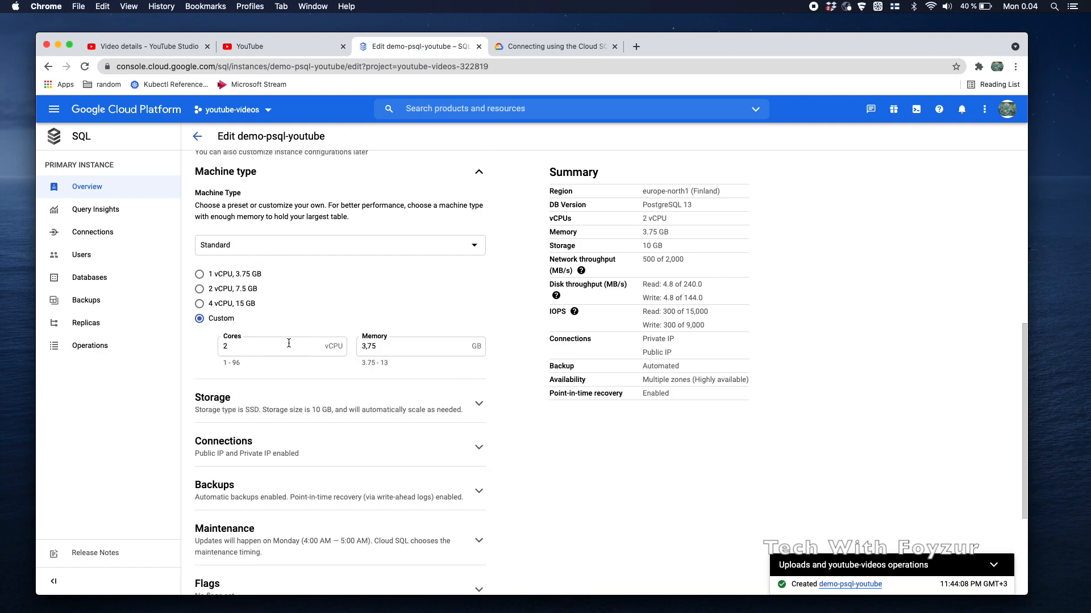
pyautogui.click(243, 294)
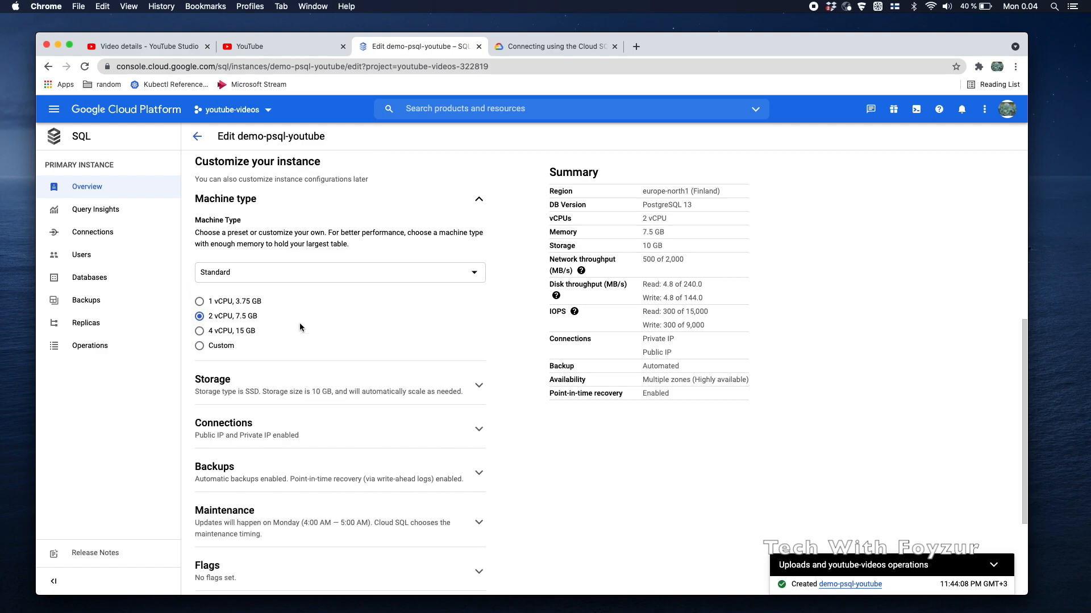
pyautogui.scroll(-3, 299, 323)
pyautogui.scroll(-1, 301, 328)
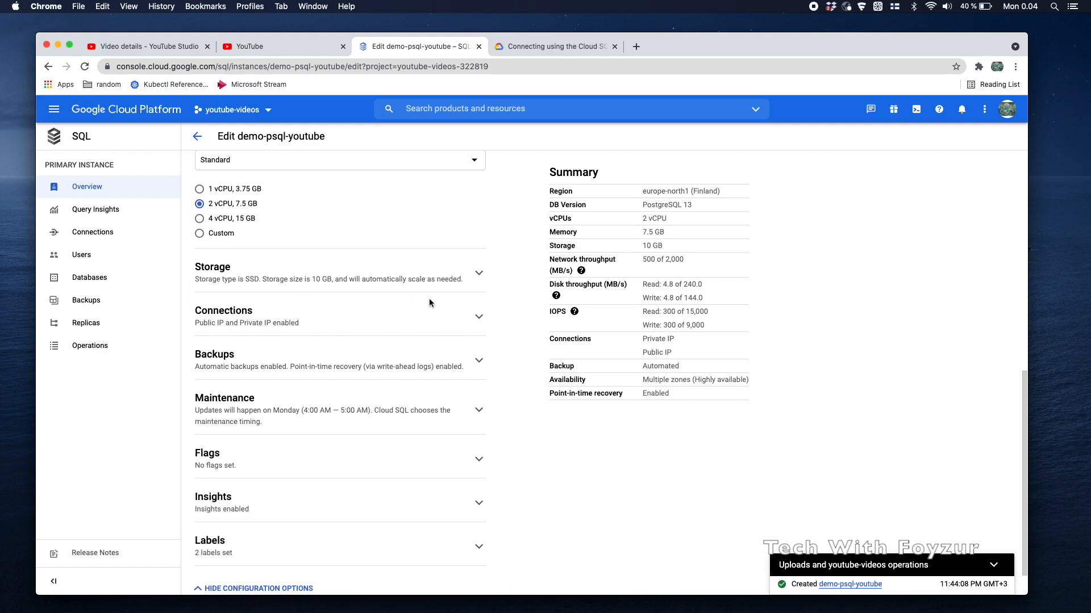
# Try a 2 GB storage capacity, see it rejected as below minimum, and restore 10 GB SSD
pyautogui.click(476, 276)
pyautogui.scroll(-2, 340, 295)
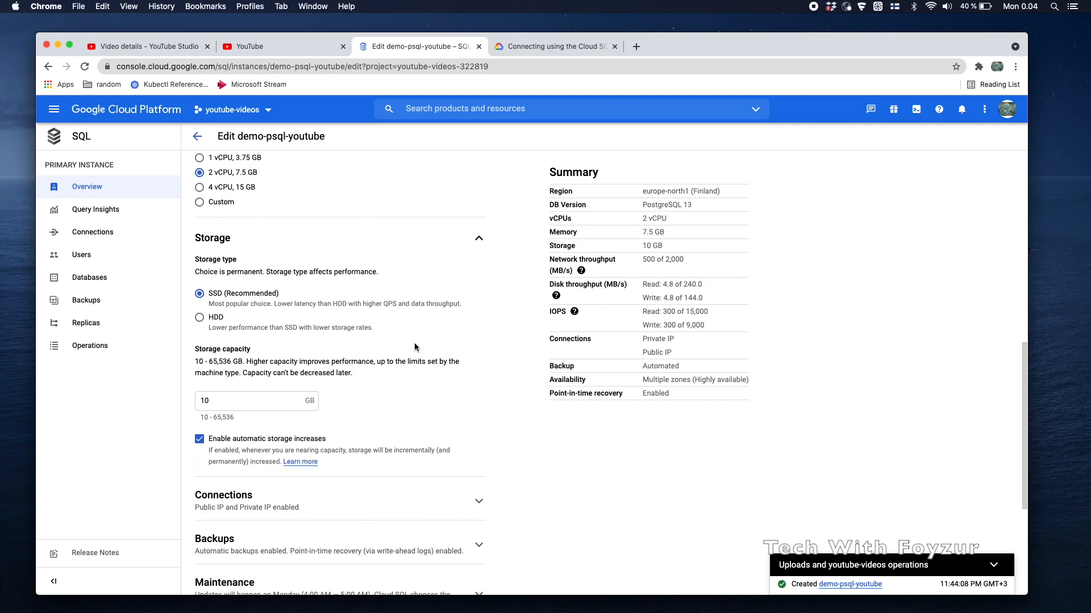
pyautogui.scroll(-2, 244, 372)
pyautogui.moveTo(201, 377); pyautogui.dragTo(233, 380)
pyautogui.click(213, 362)
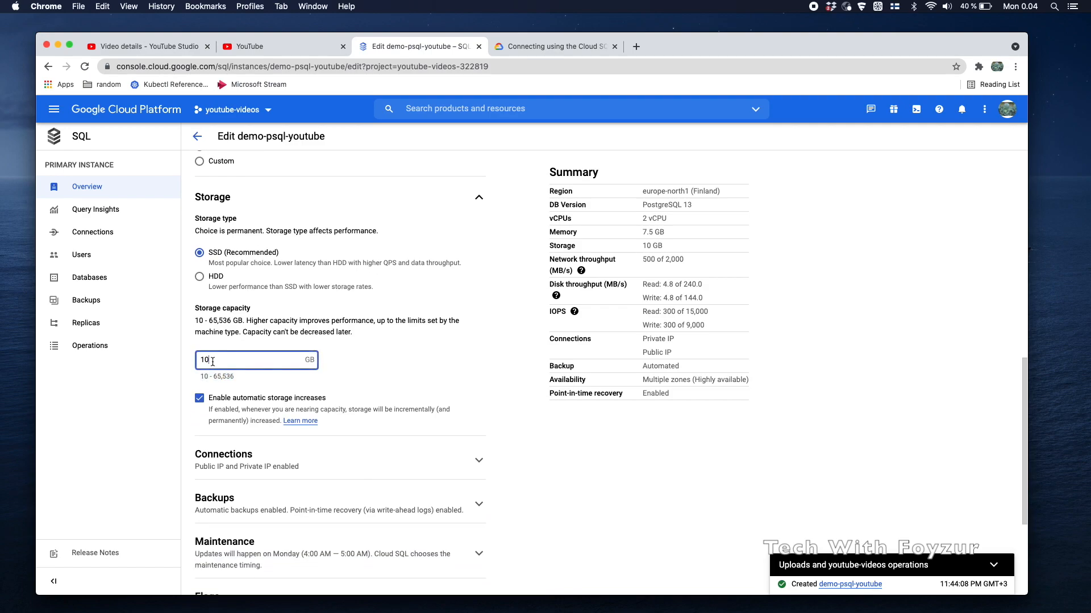
pyautogui.press('BackSpace')
pyautogui.press('BackSpace')
pyautogui.write('2')
pyautogui.click(337, 387)
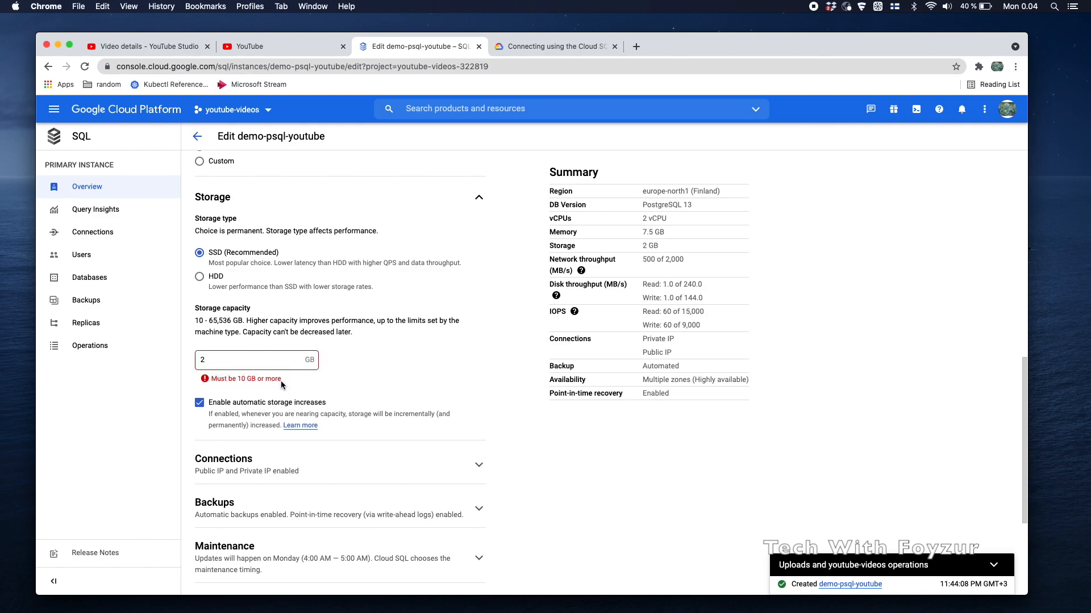
pyautogui.click(219, 361)
pyautogui.press('BackSpace')
pyautogui.write('10')
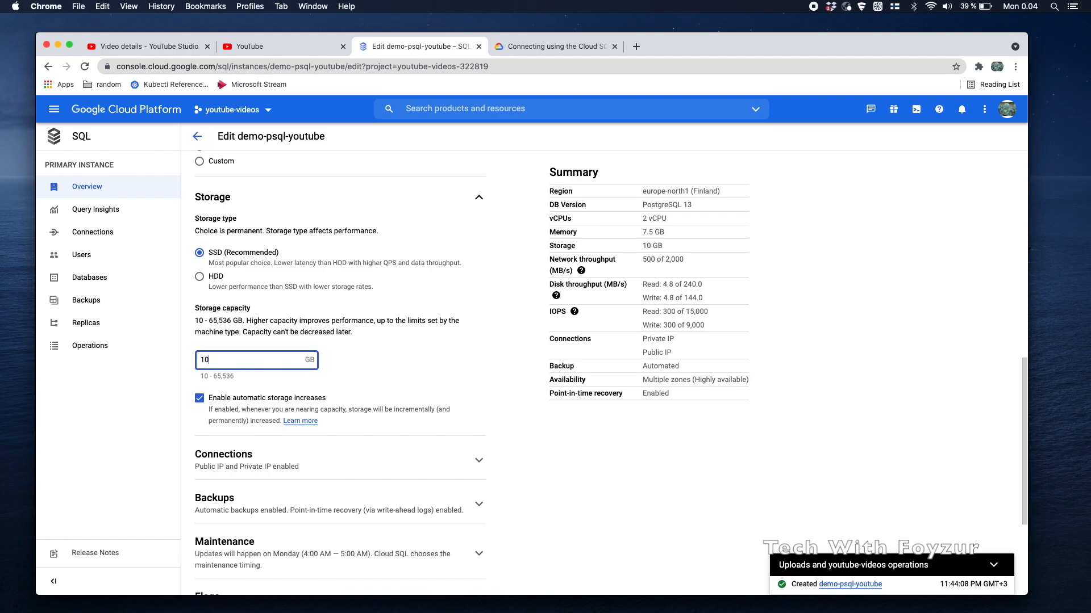
pyautogui.click(364, 381)
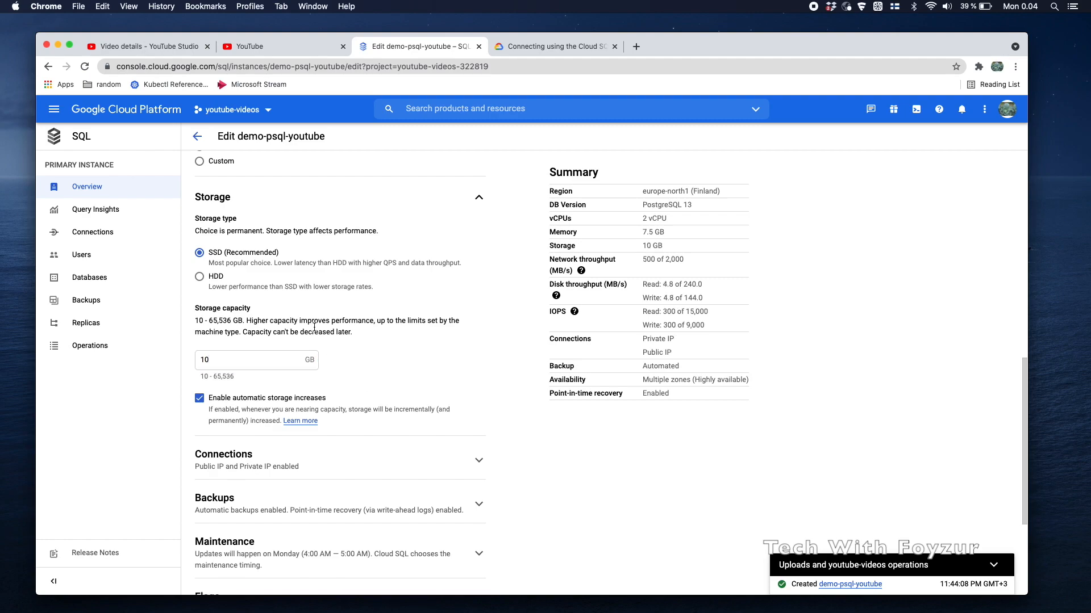
pyautogui.scroll(-3, 371, 399)
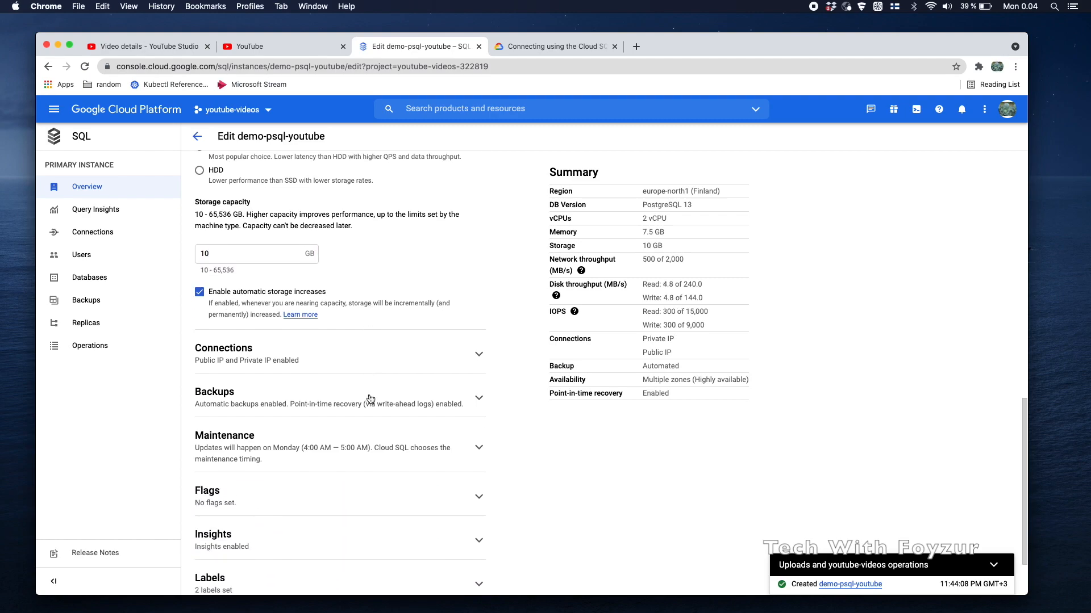
# Expand Connections and review Private IP on default network, Public IP enabled, no authorized networks
pyautogui.click(413, 353)
pyautogui.scroll(-2, 414, 382)
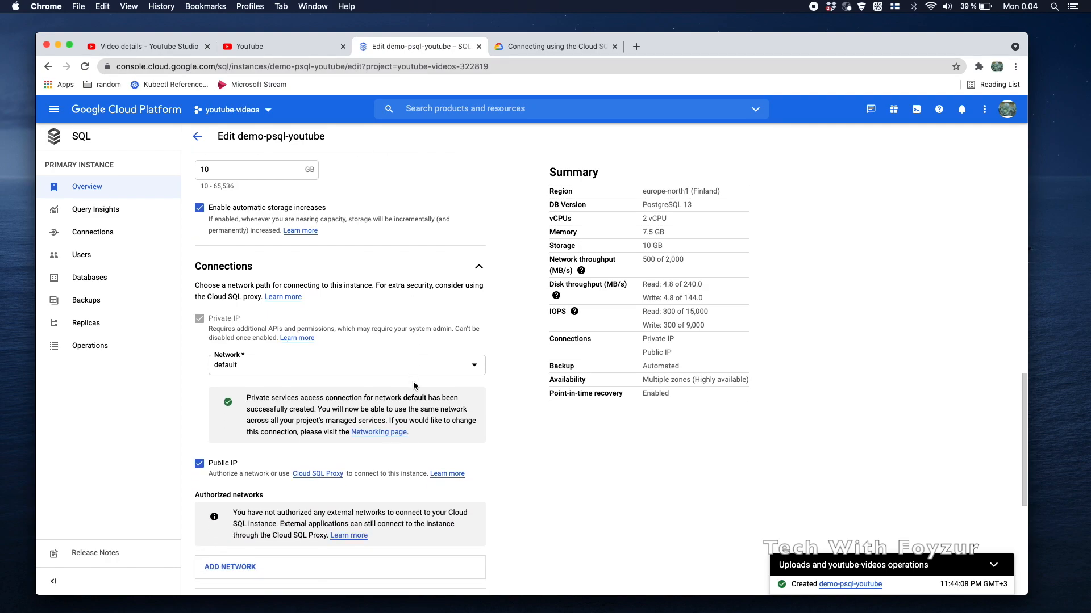
pyautogui.scroll(3, 414, 383)
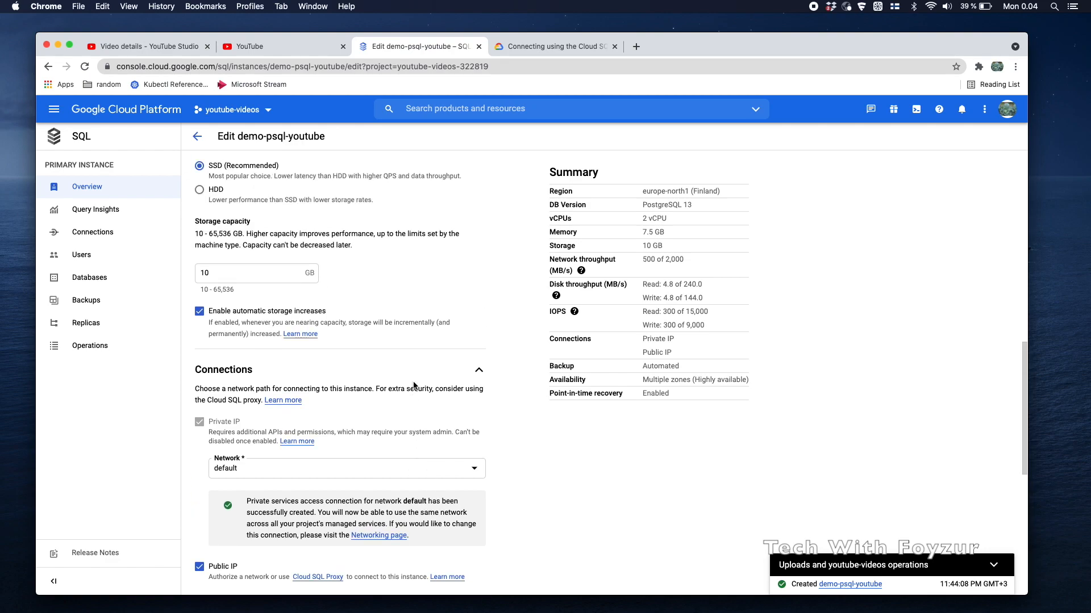
pyautogui.scroll(-8, 413, 385)
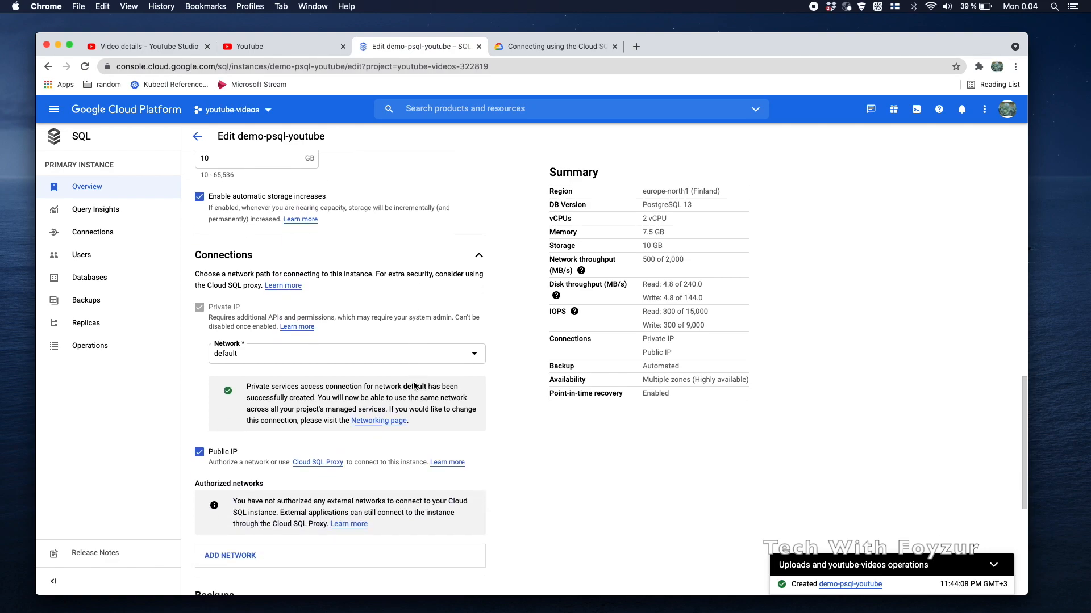
pyautogui.scroll(-1, 414, 385)
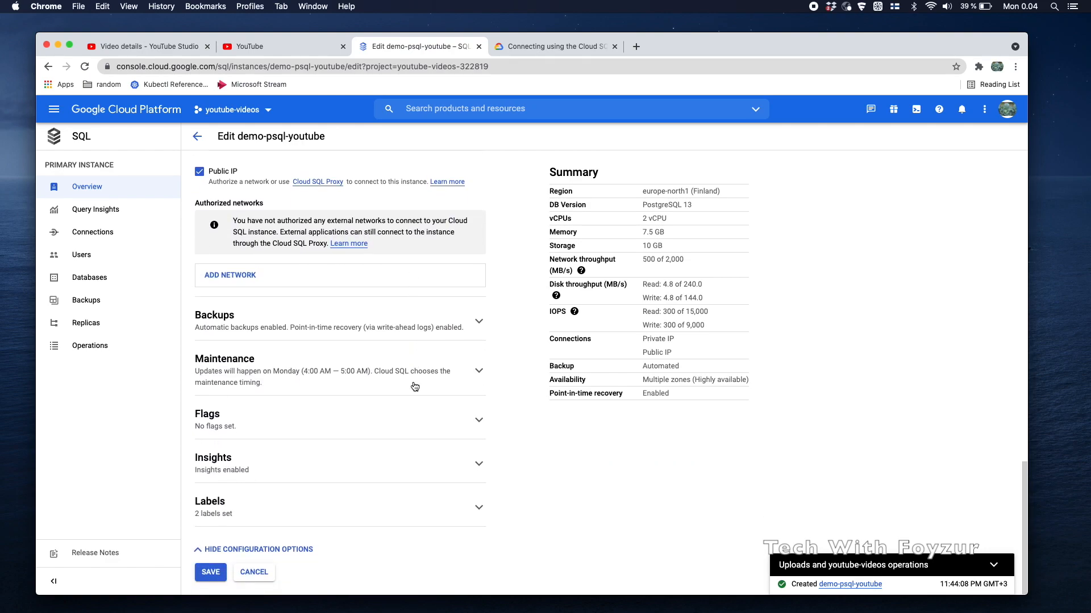
pyautogui.scroll(15, 384, 373)
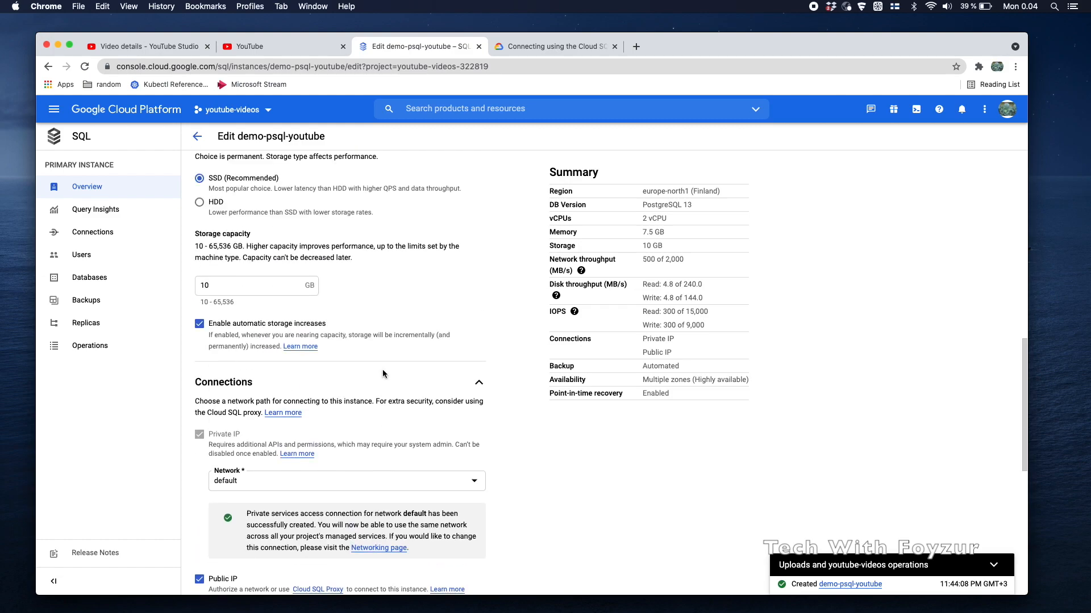
pyautogui.scroll(9, 383, 374)
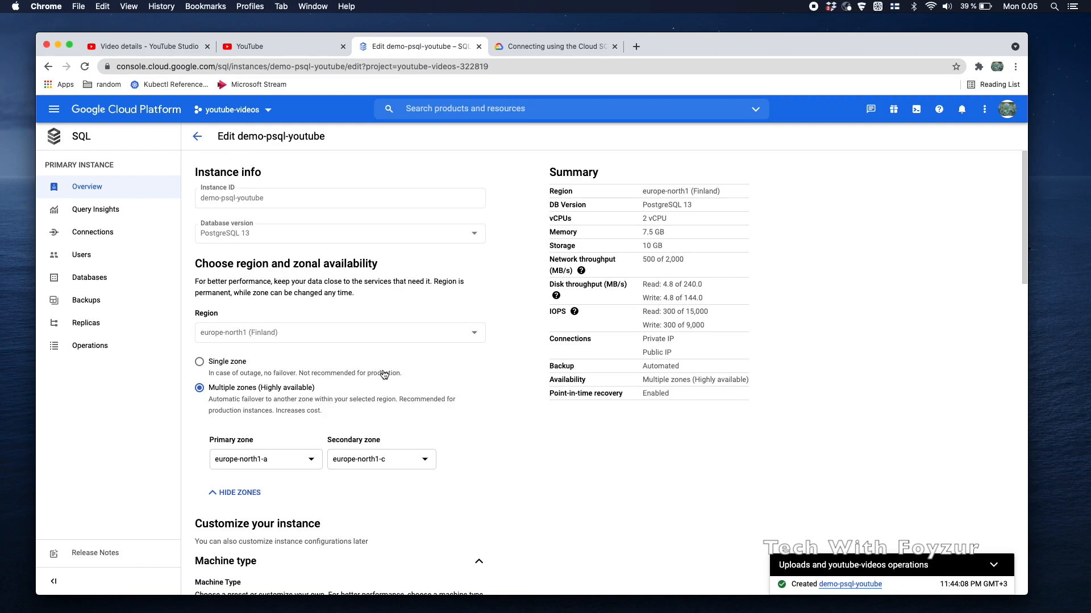
pyautogui.scroll(-20, 339, 377)
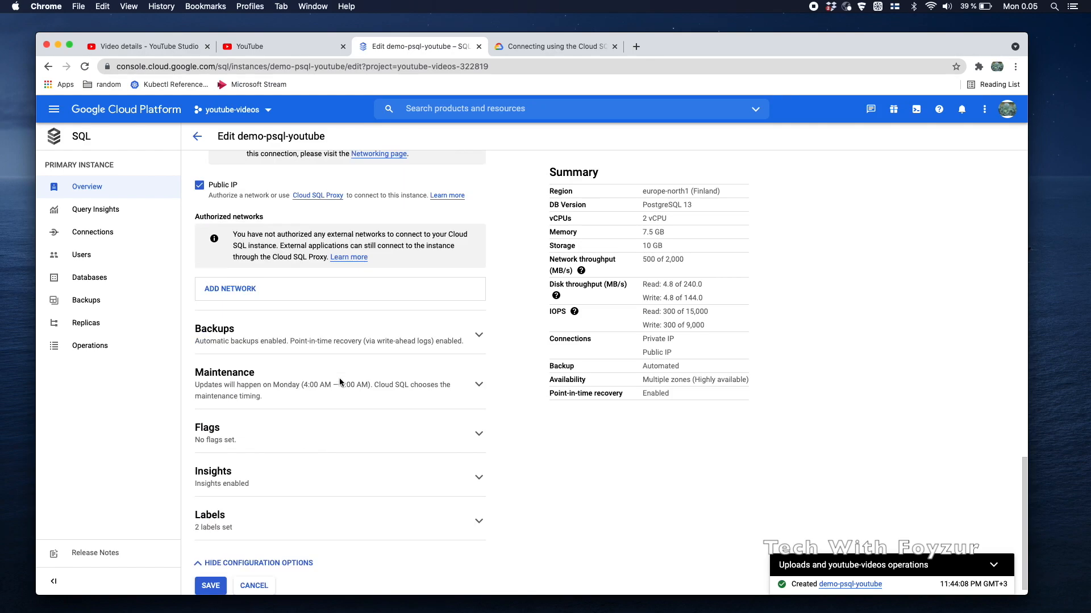
# Save the edited configuration and confirm SAVE AND RESTART in the 'Changes require restart' dialog
pyautogui.click(211, 578)
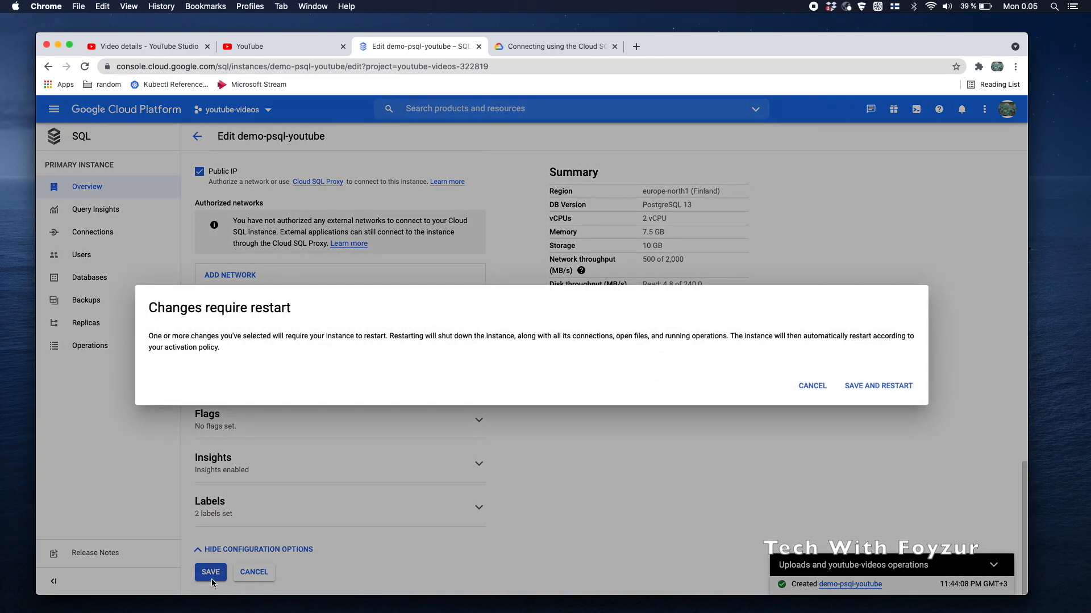
pyautogui.moveTo(153, 307); pyautogui.dragTo(274, 310)
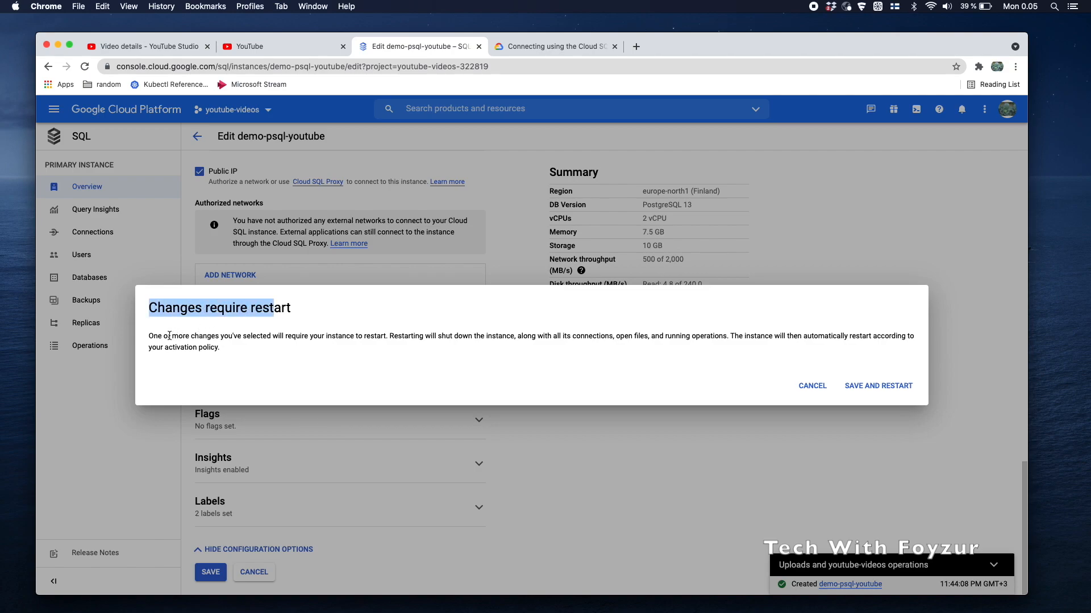
pyautogui.click(151, 336)
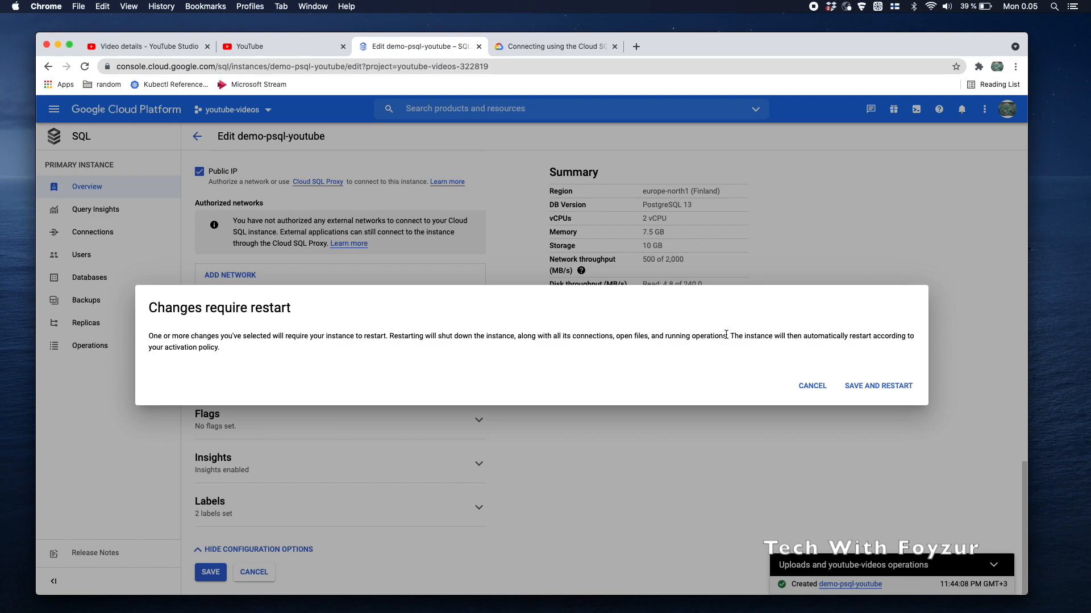
pyautogui.moveTo(726, 334); pyautogui.dragTo(731, 353)
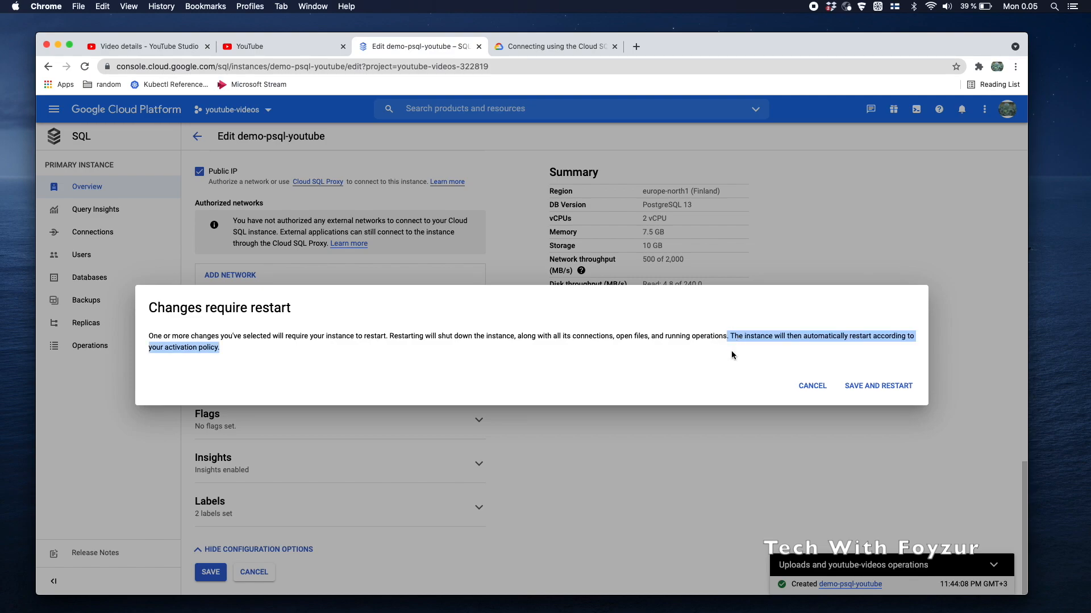
pyautogui.click(732, 355)
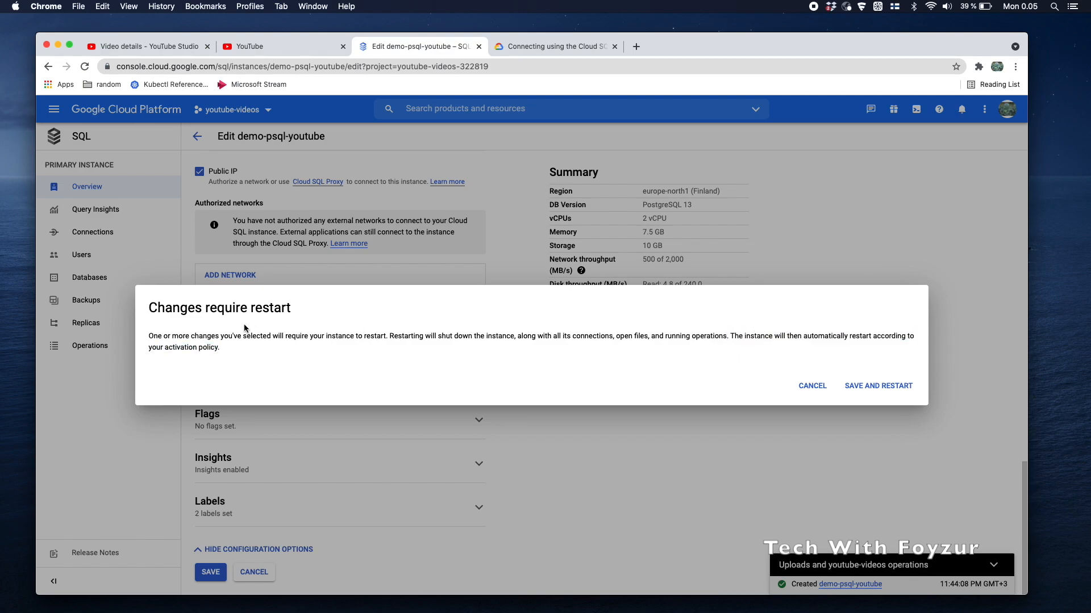
pyautogui.tripleClick(230, 310)
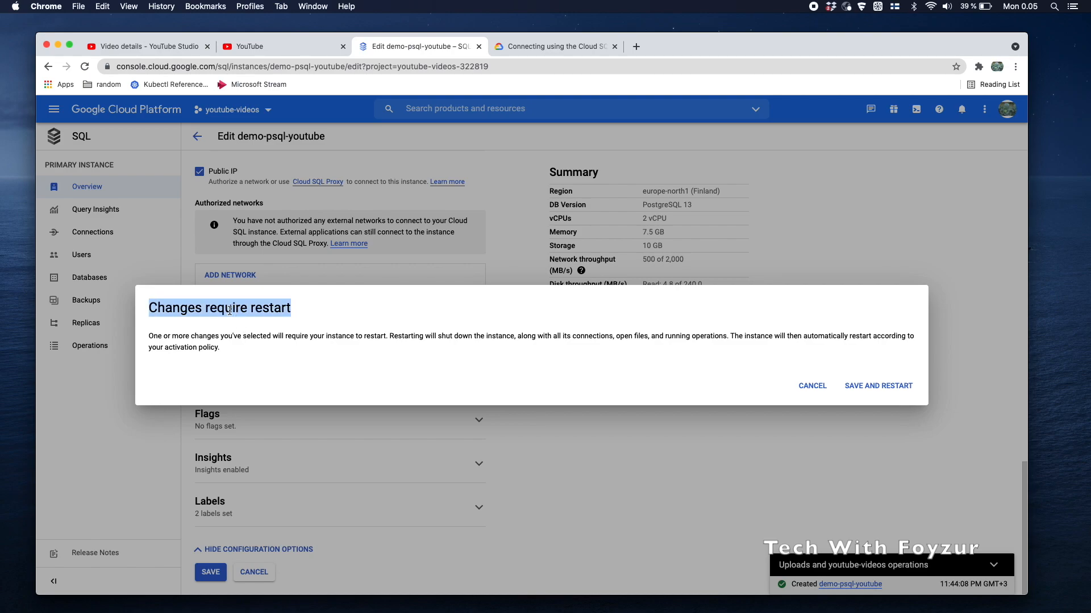
pyautogui.click(875, 388)
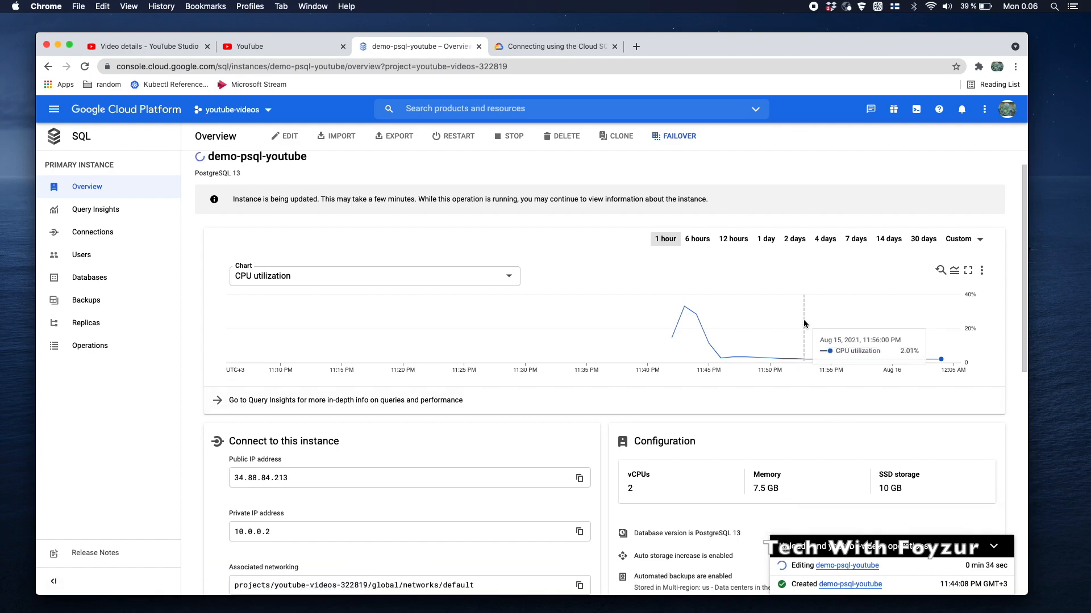
# Switch the Overview chart to Connections per database, then Memory usage, then Storage usage
pyautogui.click(500, 276)
pyautogui.scroll(-2, 374, 347)
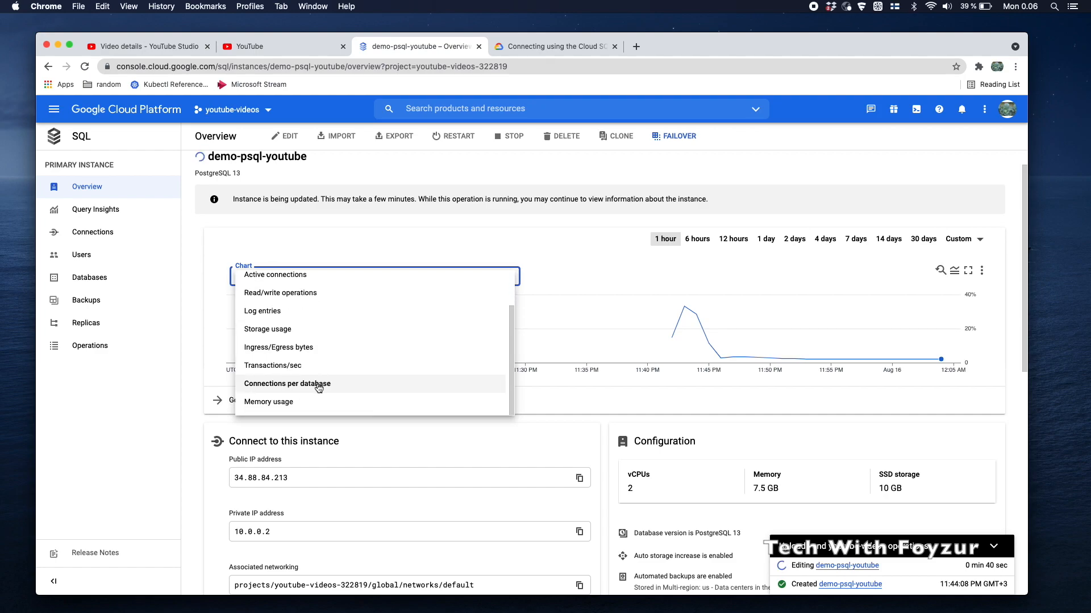
pyautogui.click(317, 388)
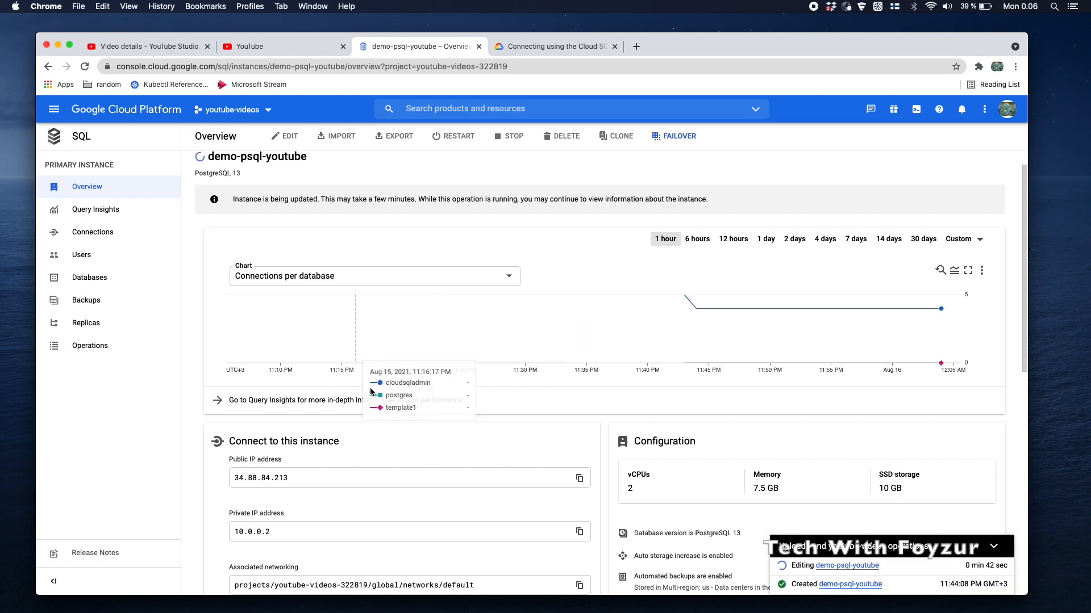
pyautogui.moveTo(745, 308)
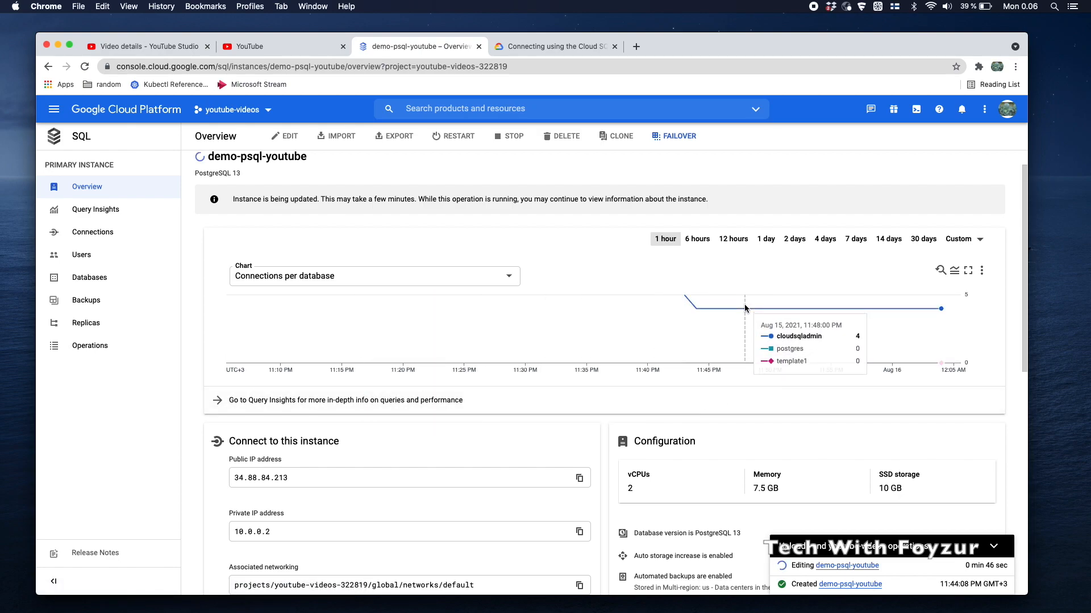
pyautogui.click(479, 279)
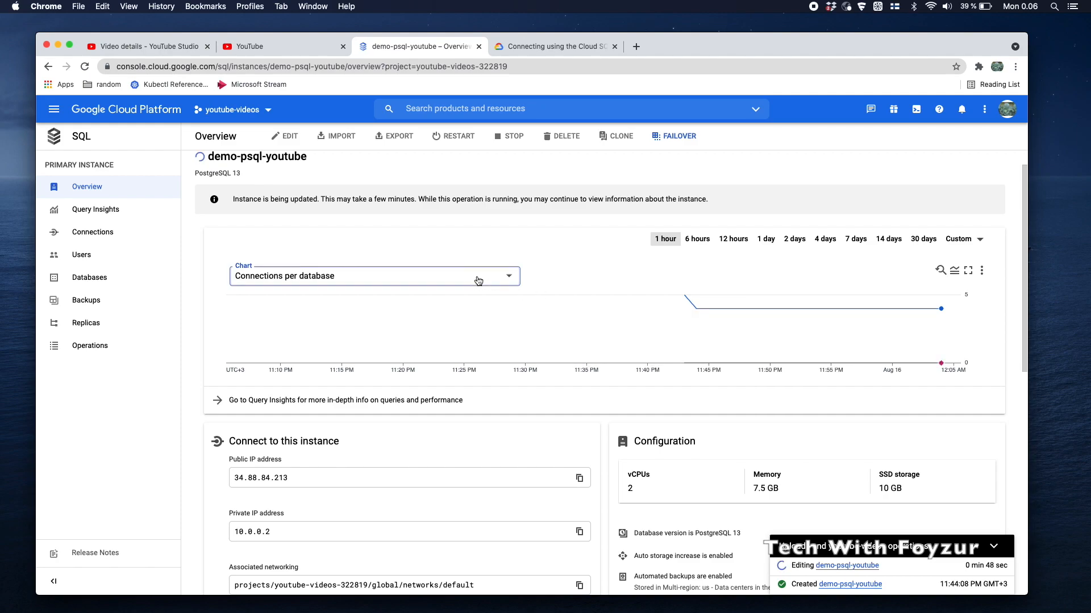
pyautogui.click(349, 402)
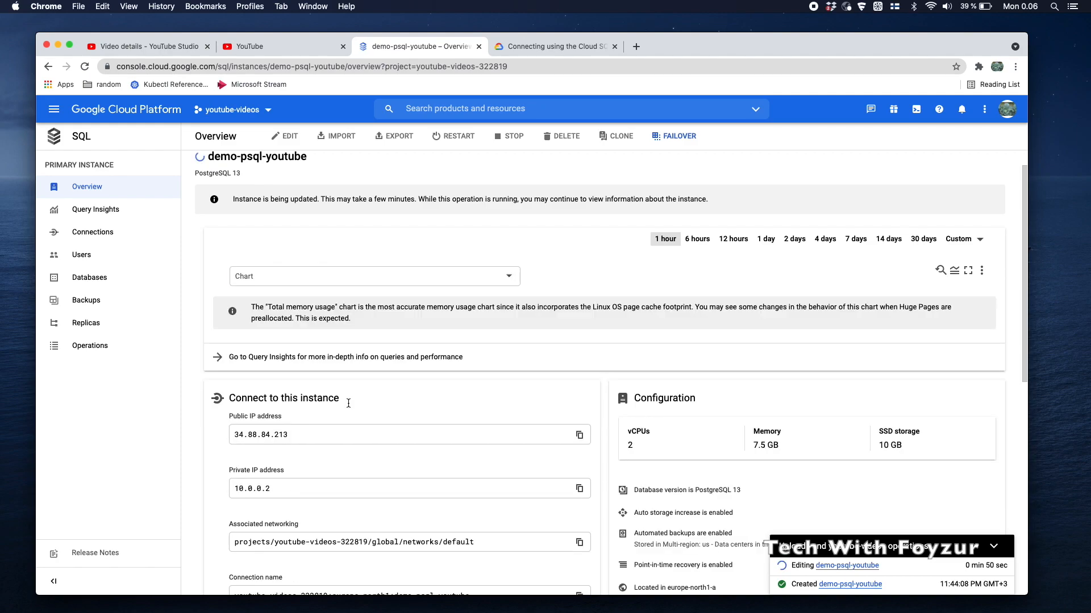
pyautogui.moveTo(693, 309)
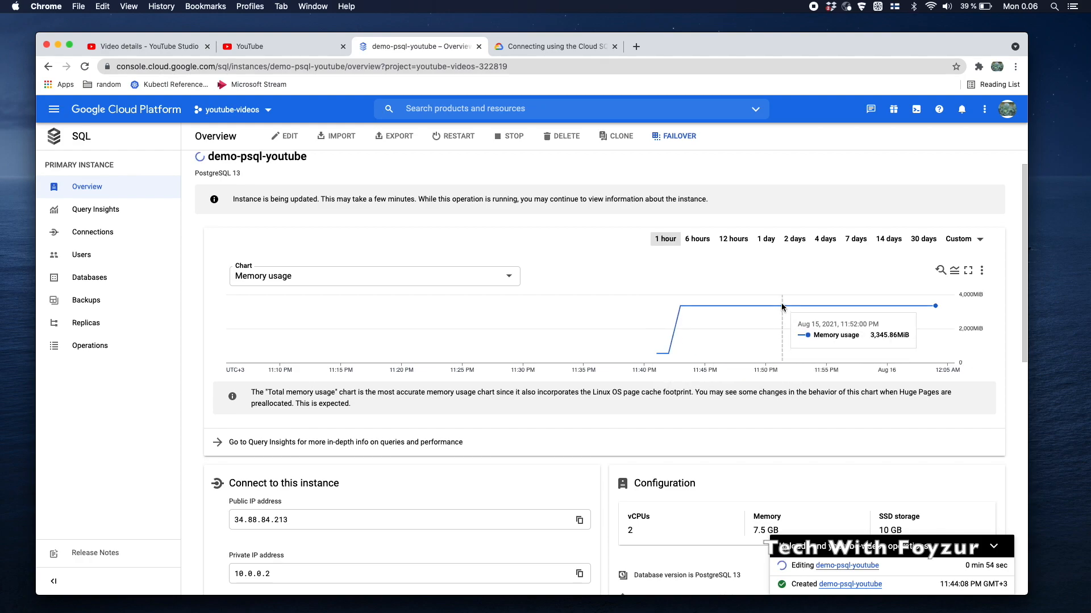
pyautogui.click(500, 278)
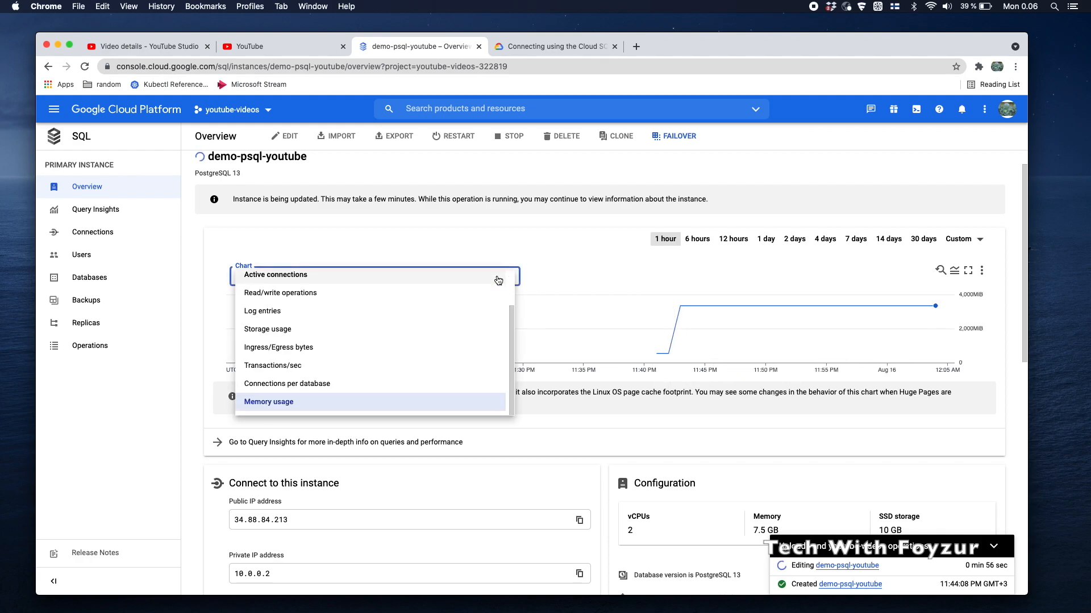
pyautogui.click(359, 330)
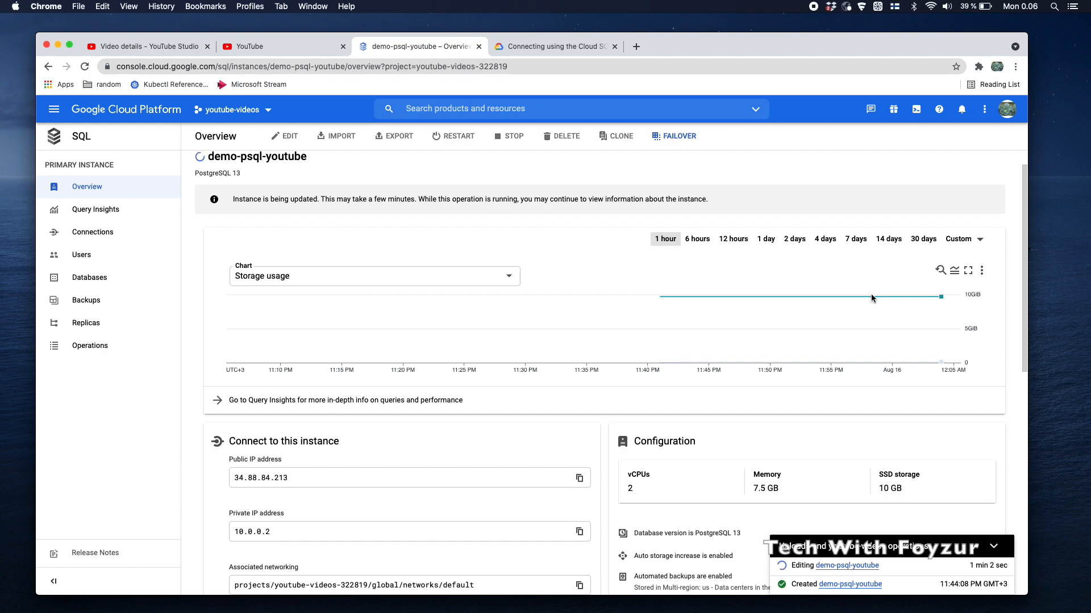
# Scroll to Operations and logs, view the Databases list, and check the Update finished entry
pyautogui.scroll(-5, 614, 400)
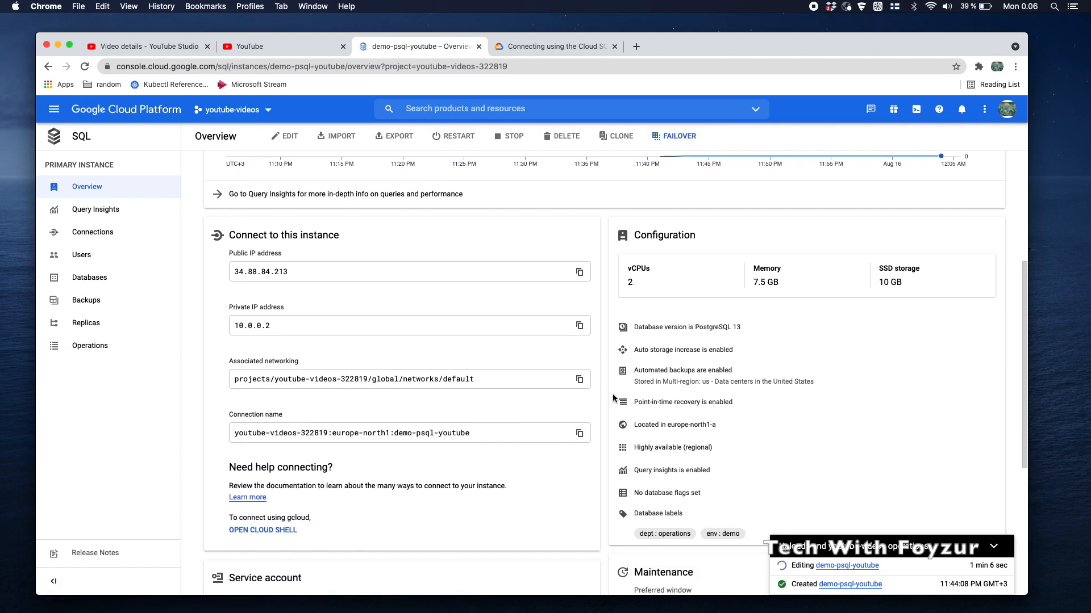
pyautogui.scroll(-5, 614, 399)
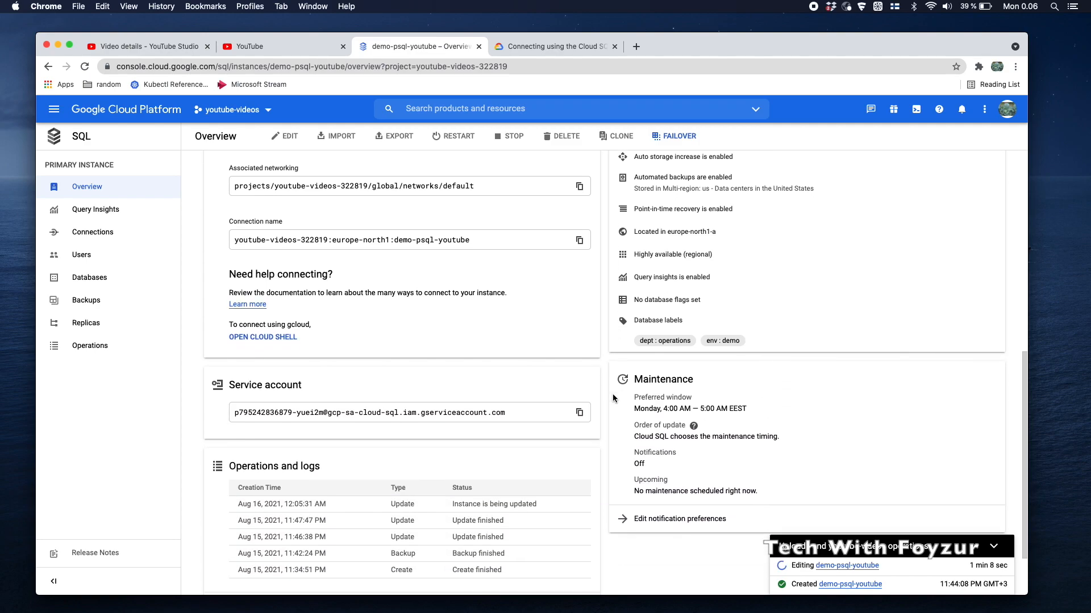
pyautogui.scroll(-2, 612, 398)
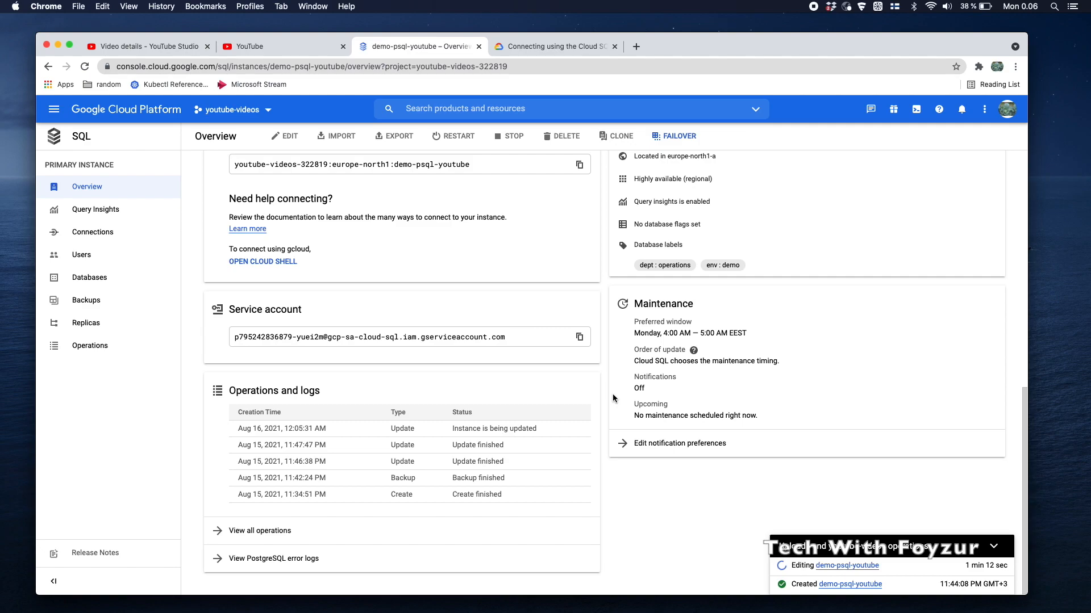
pyautogui.click(109, 287)
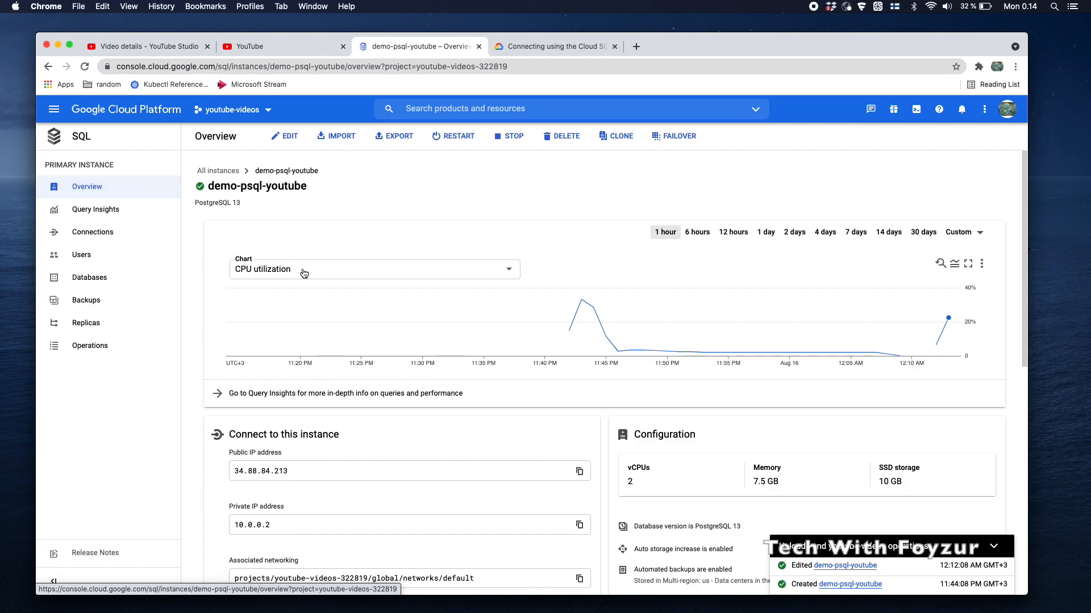
pyautogui.scroll(-5, 303, 273)
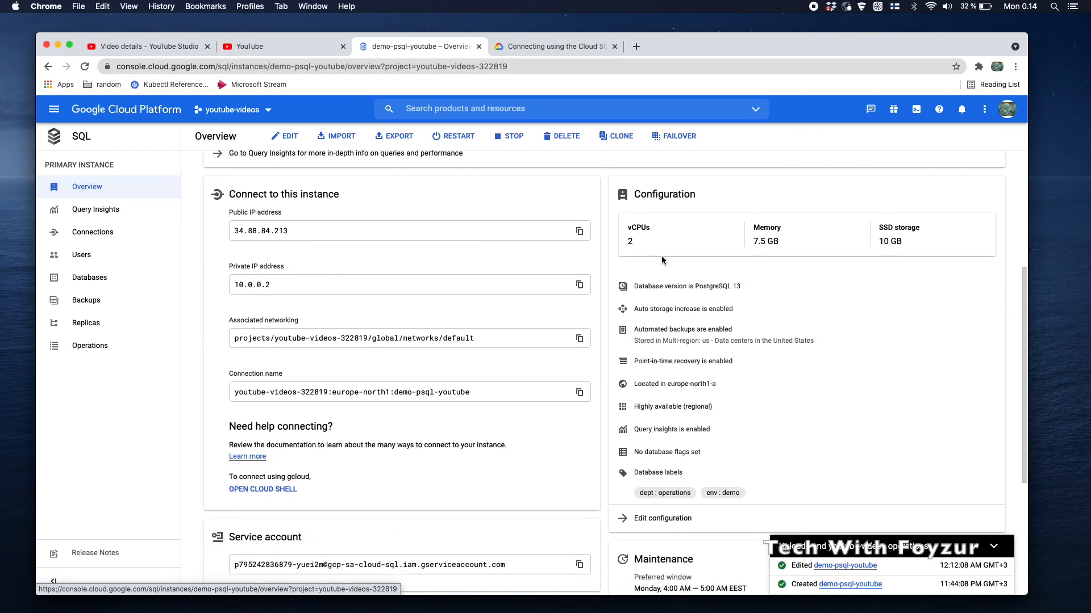
pyautogui.scroll(-5, 661, 255)
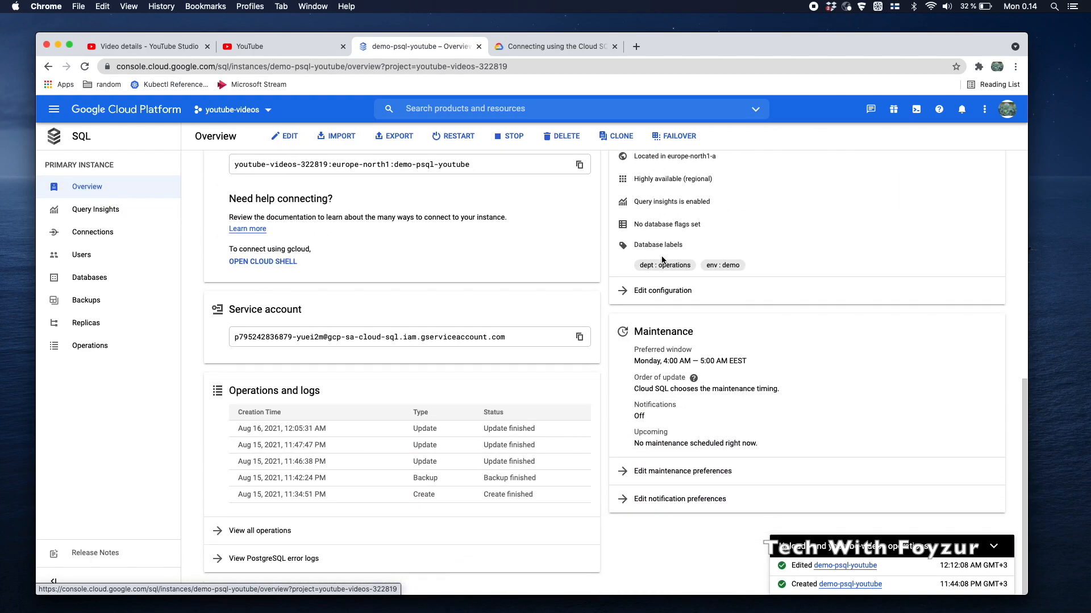
pyautogui.scroll(10, 662, 259)
# Open the edit form and confirm the machine type stays at 2 vCPU, 7.5 GB memory
pyautogui.click(286, 136)
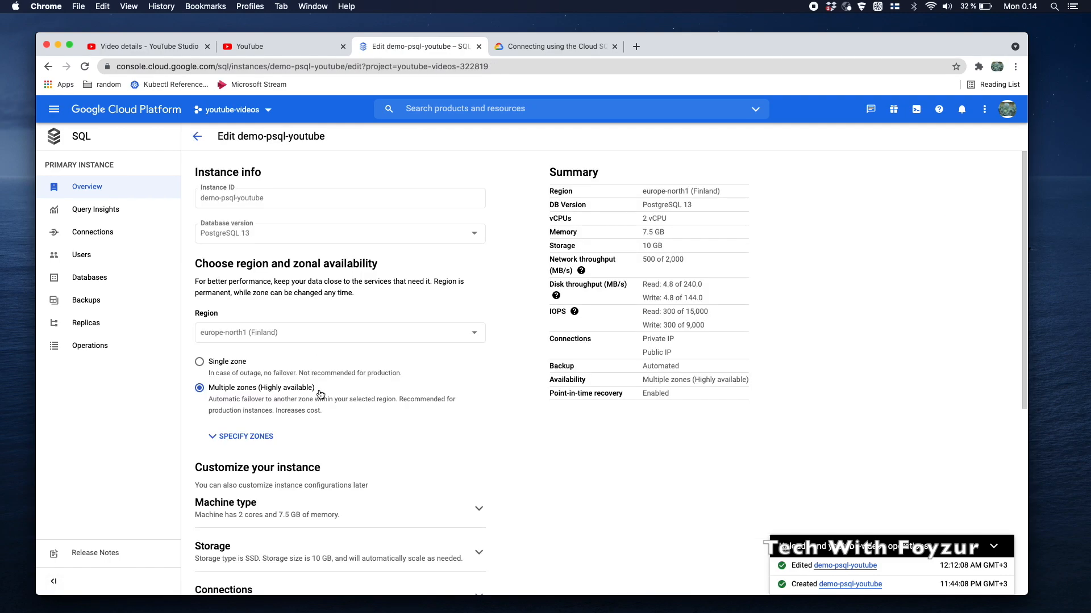
pyautogui.scroll(-3, 319, 390)
pyautogui.click(332, 333)
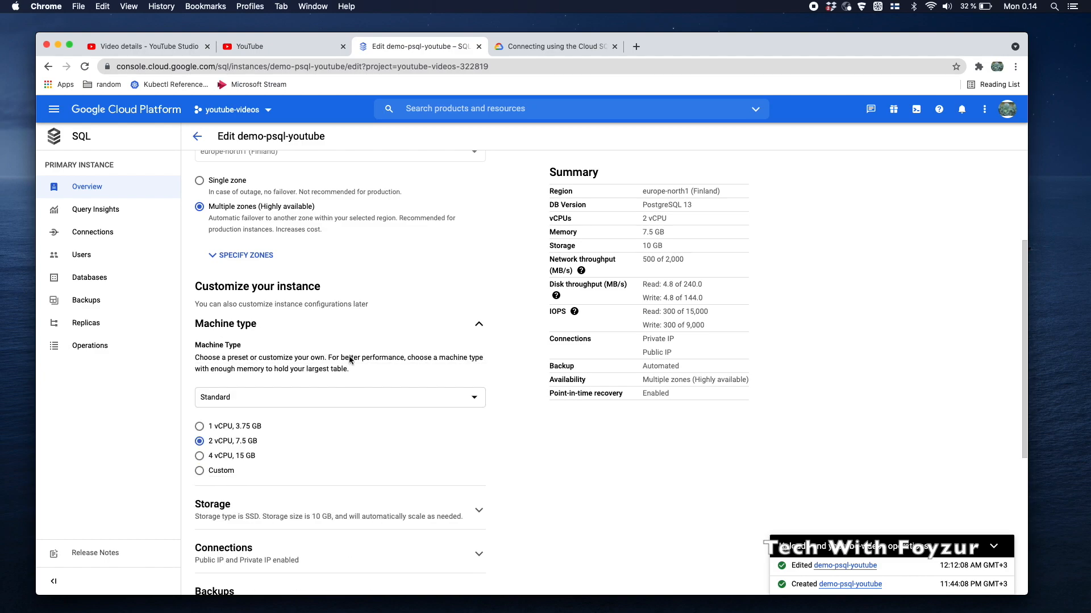
pyautogui.click(263, 445)
pyautogui.moveTo(635, 217); pyautogui.dragTo(689, 241)
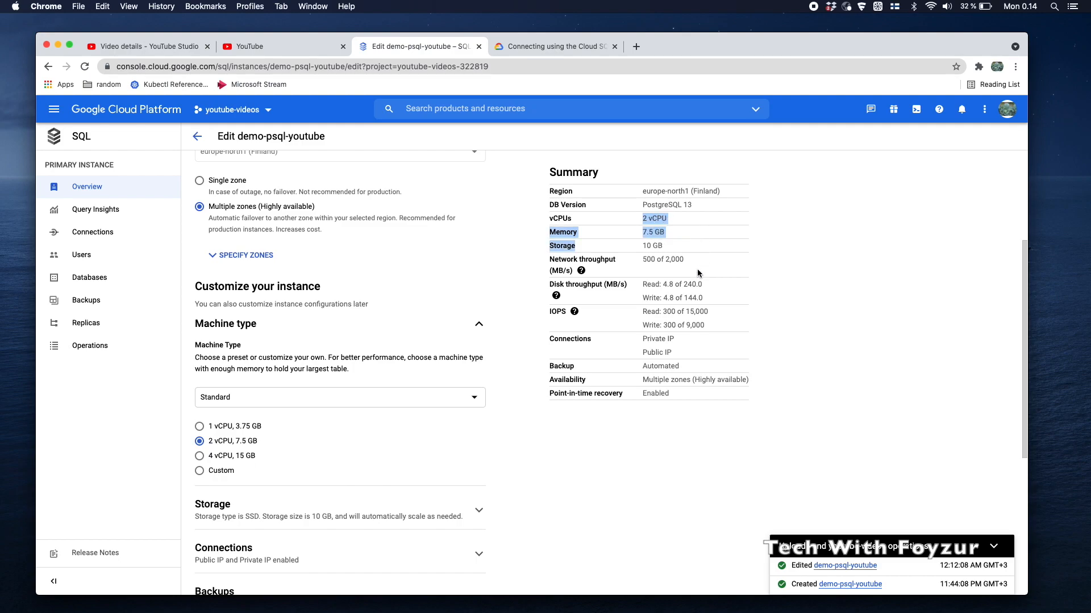
# Open the instance's Connections settings, then its user accounts page
pyautogui.scroll(-2, 697, 273)
pyautogui.scroll(5, 697, 273)
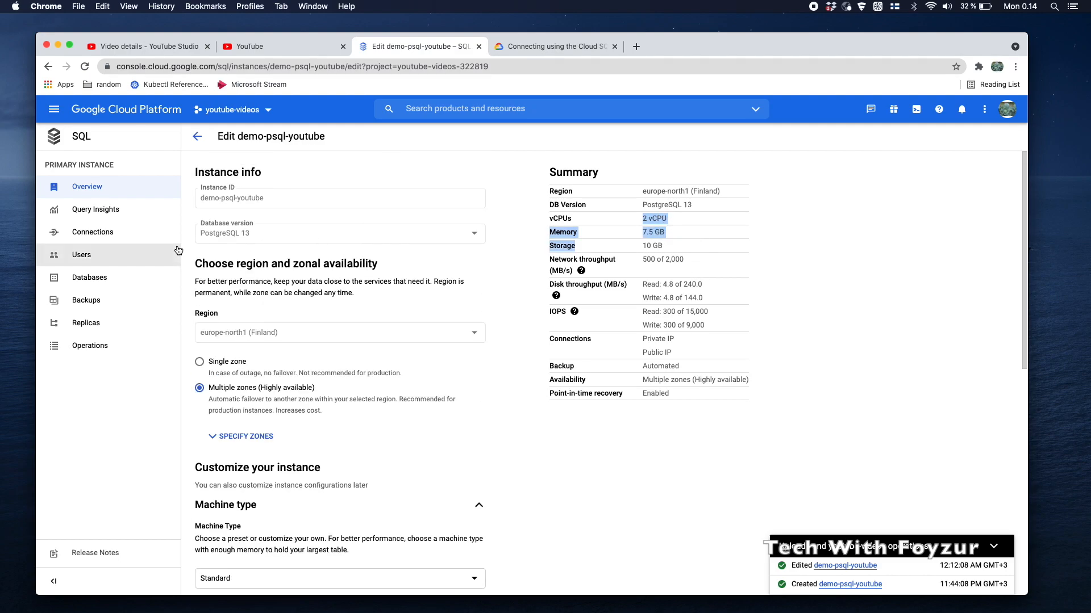
pyautogui.click(131, 232)
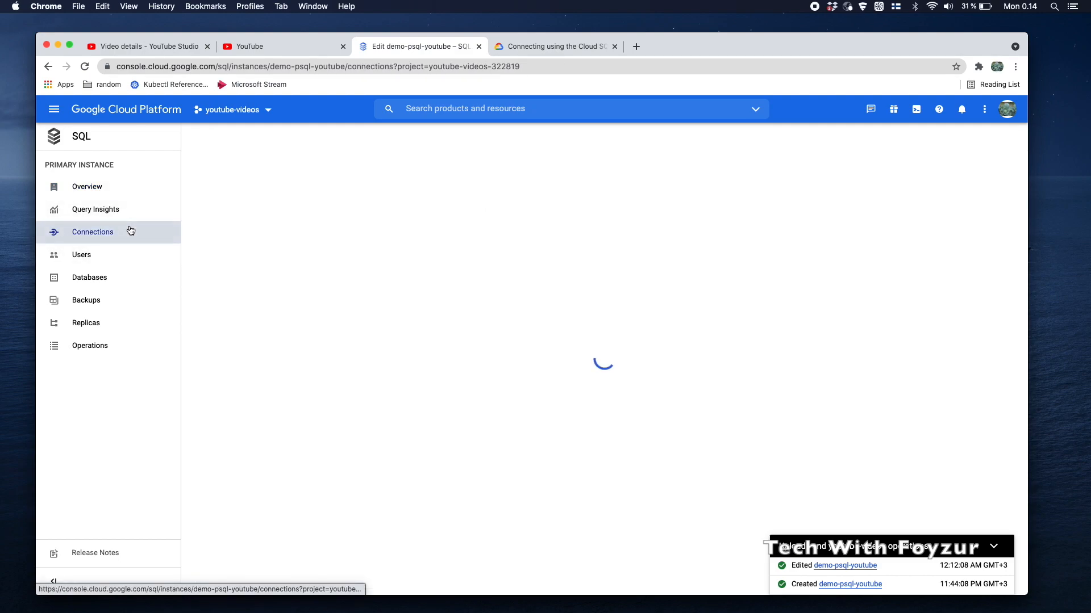
pyautogui.click(100, 261)
# Add a built-in user account named admin with a password
pyautogui.click(230, 253)
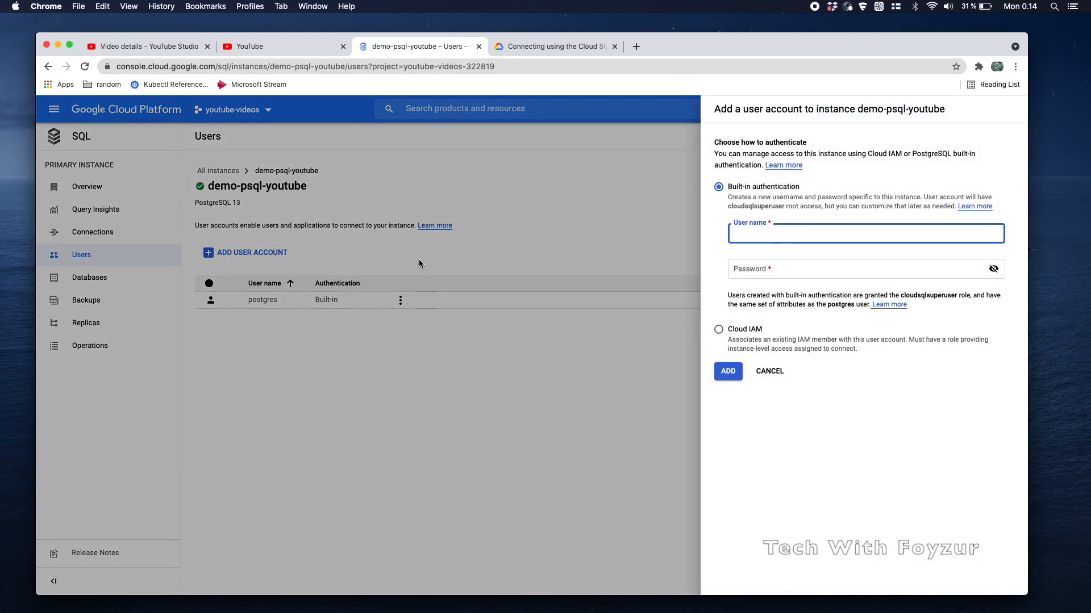
pyautogui.write('admin')
pyautogui.press('Tab')
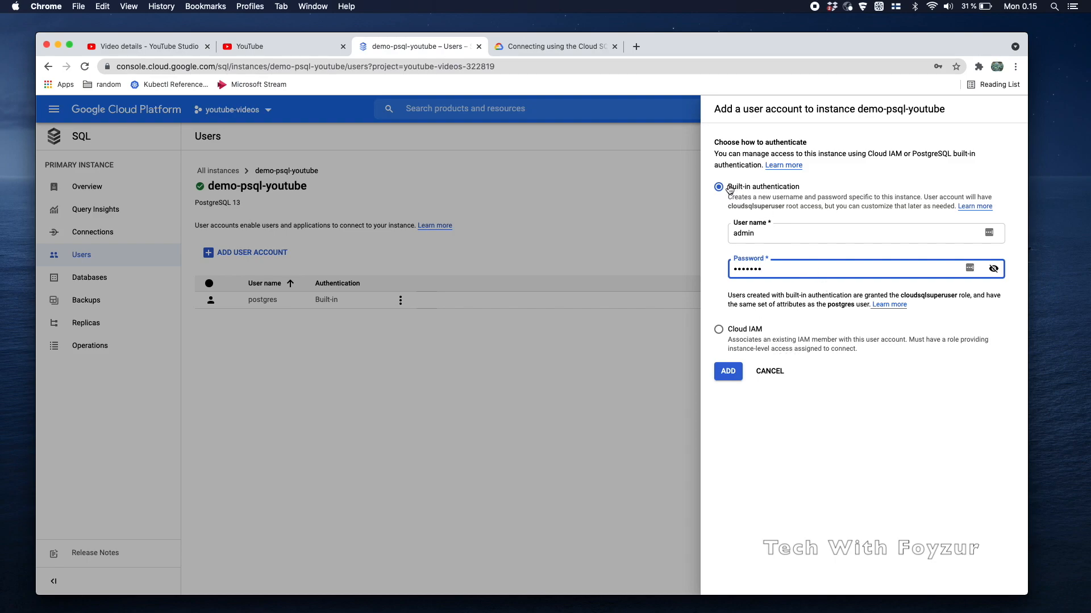
pyautogui.click(732, 371)
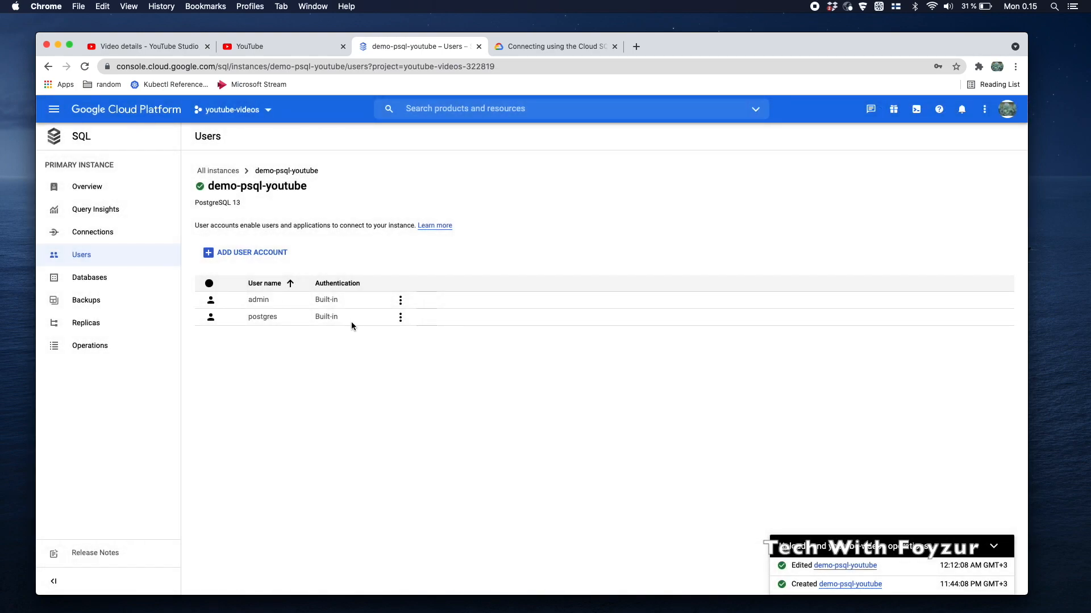
# Open the admin user's Change password dialog, then close it without saving
pyautogui.moveTo(249, 297); pyautogui.dragTo(287, 301)
pyautogui.click(401, 301)
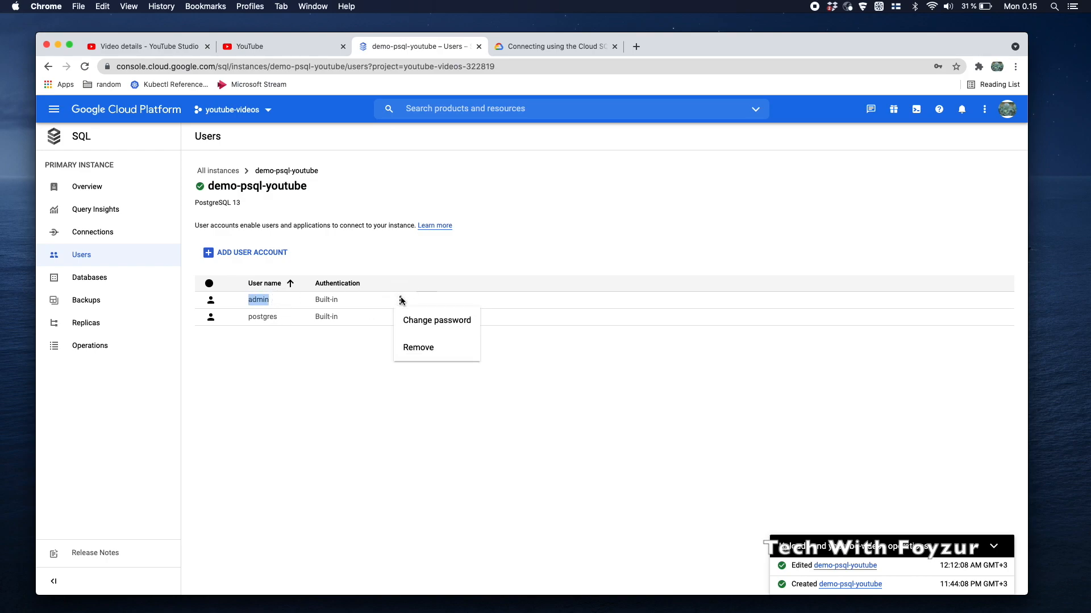
pyautogui.click(430, 325)
pyautogui.click(528, 363)
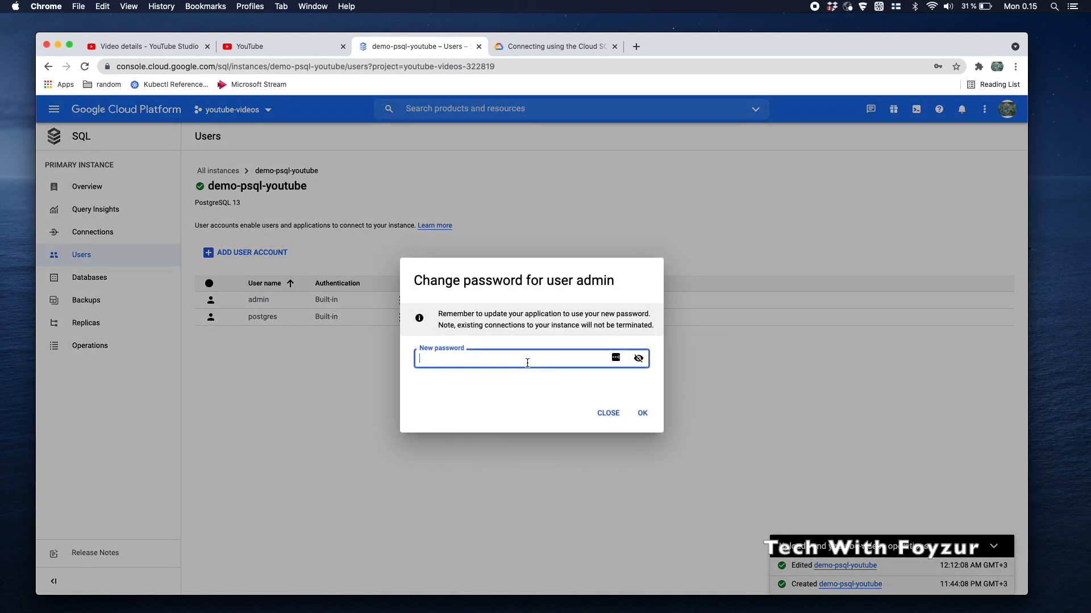
pyautogui.click(607, 414)
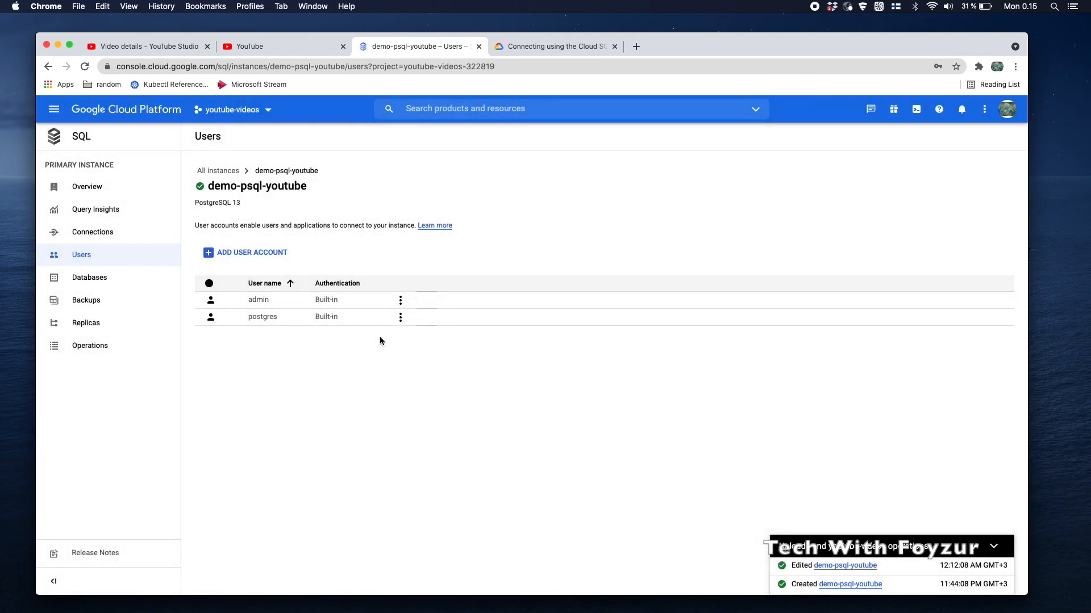
# Create a database named testdb from the Databases list, then check and dismiss its actions menu
pyautogui.click(127, 278)
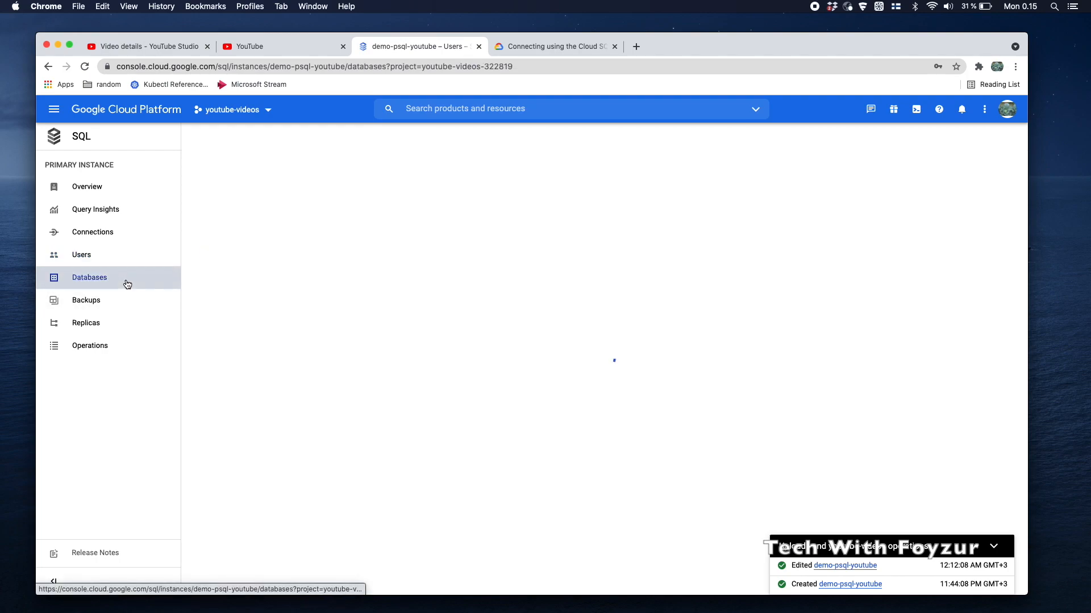
pyautogui.click(244, 232)
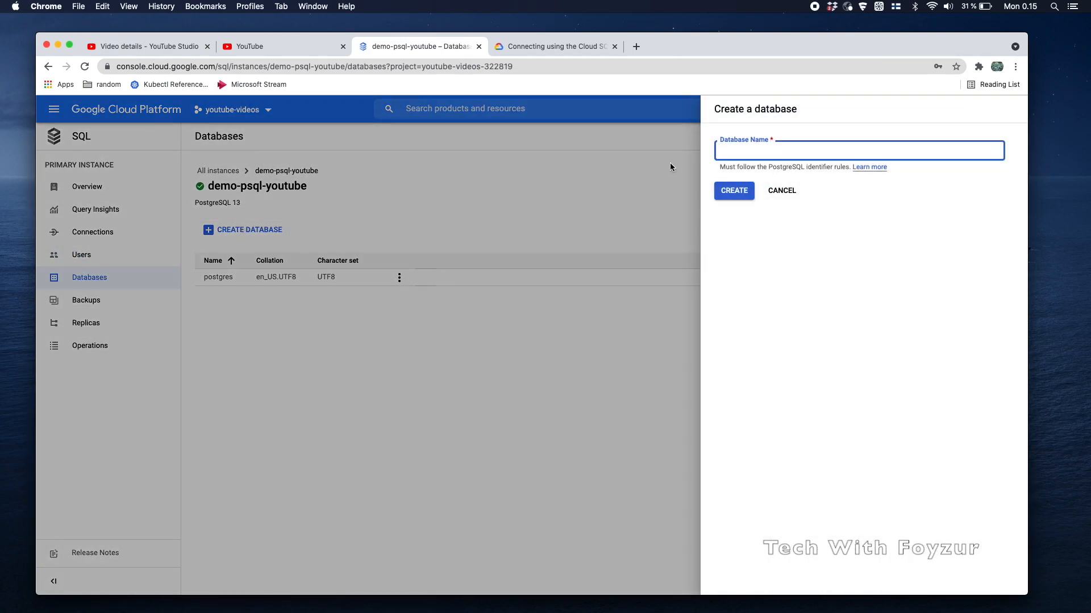
pyautogui.write('testdb')
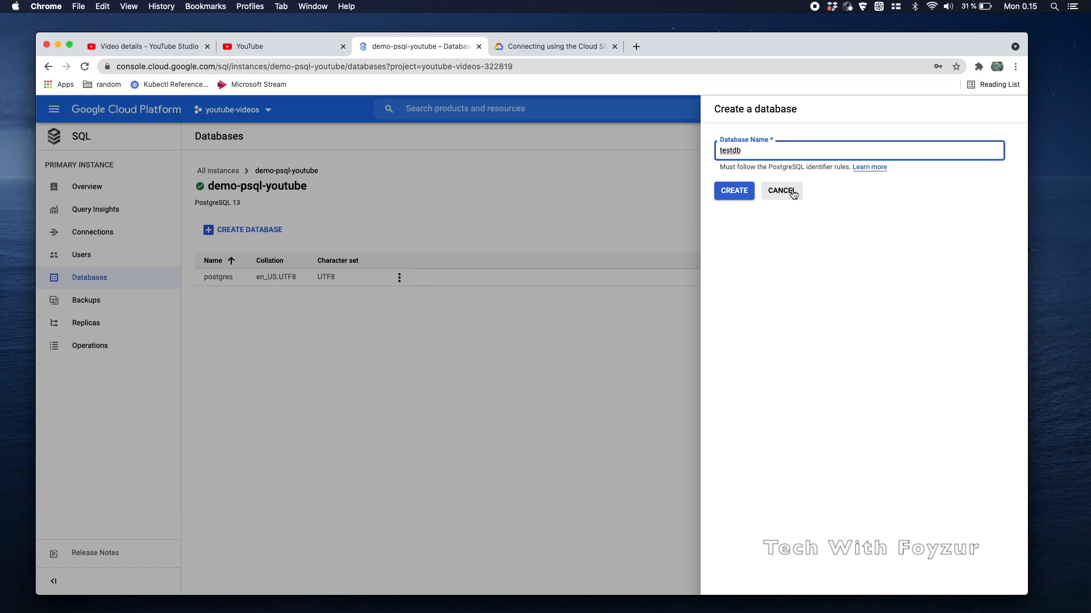
pyautogui.click(738, 194)
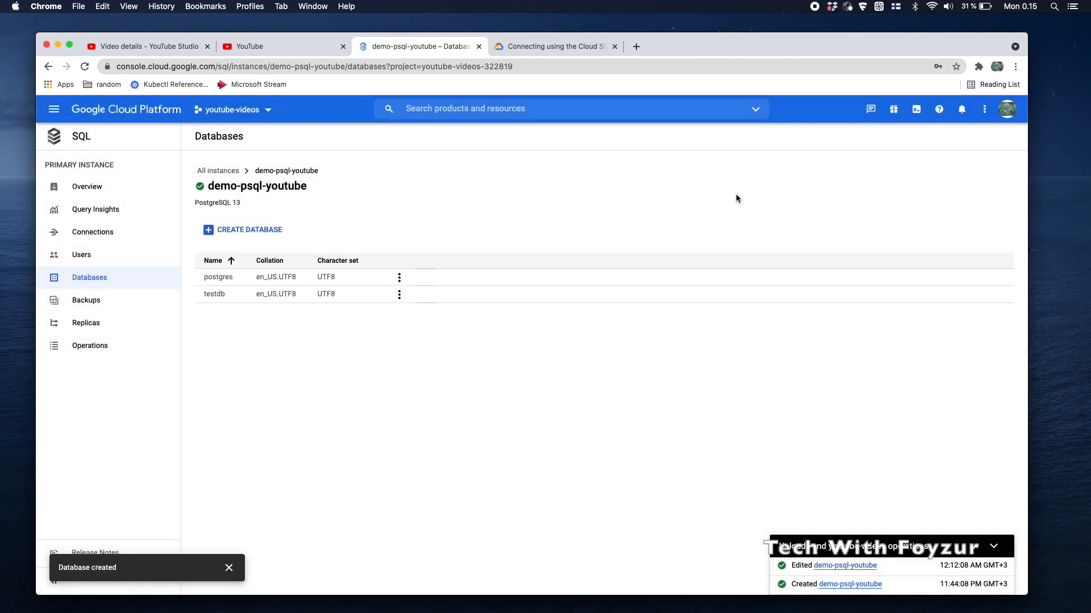
pyautogui.click(398, 295)
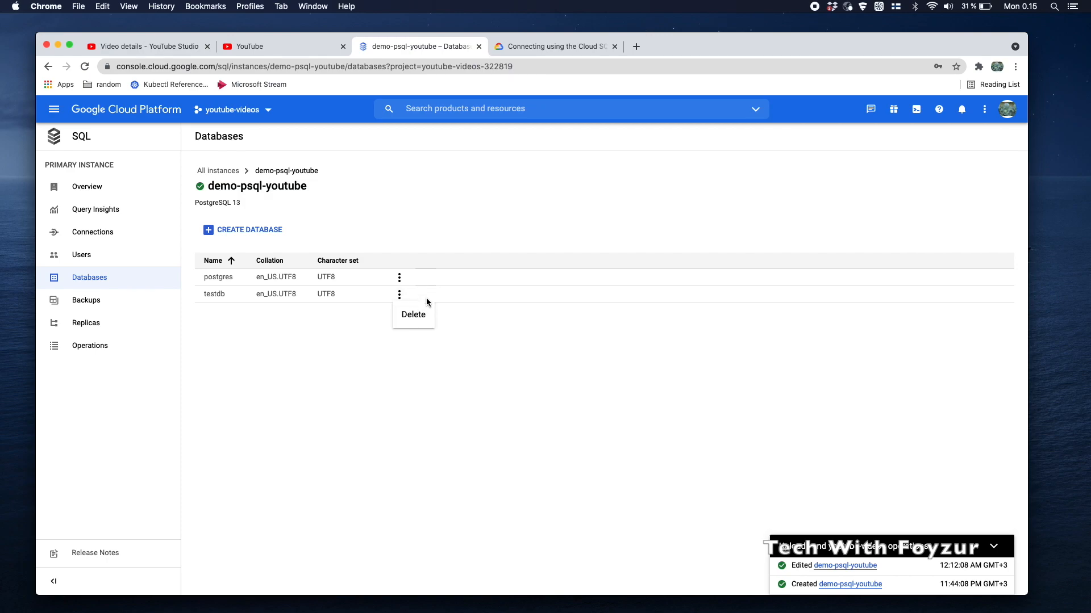
pyautogui.click(462, 306)
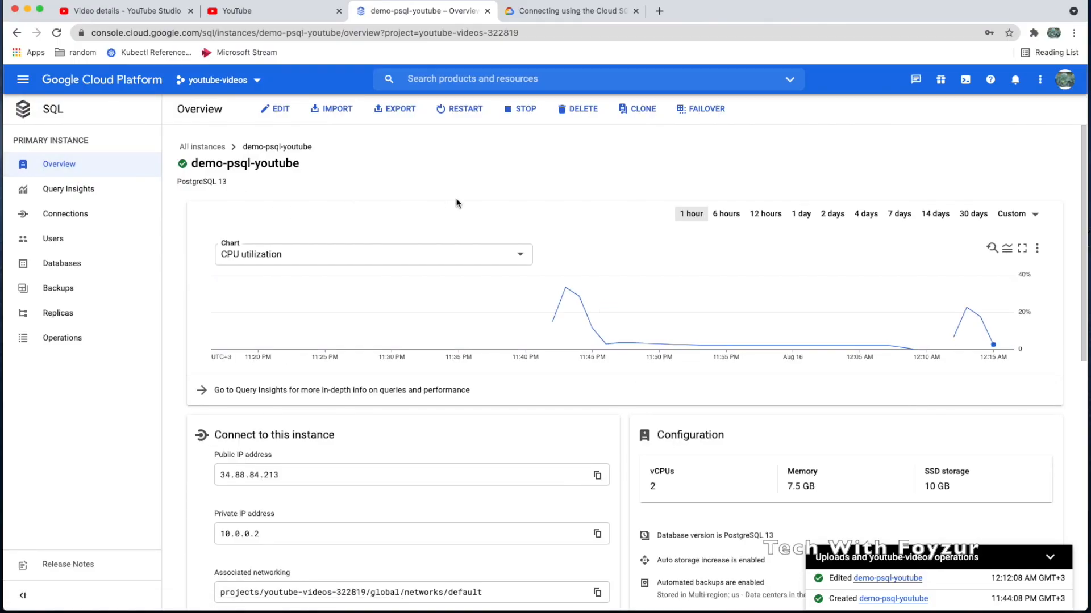
# Open Cloud Shell and run the prefilled gcloud sql connect demo-psql-youtube --user=postgres command
pyautogui.scroll(-6, 456, 200)
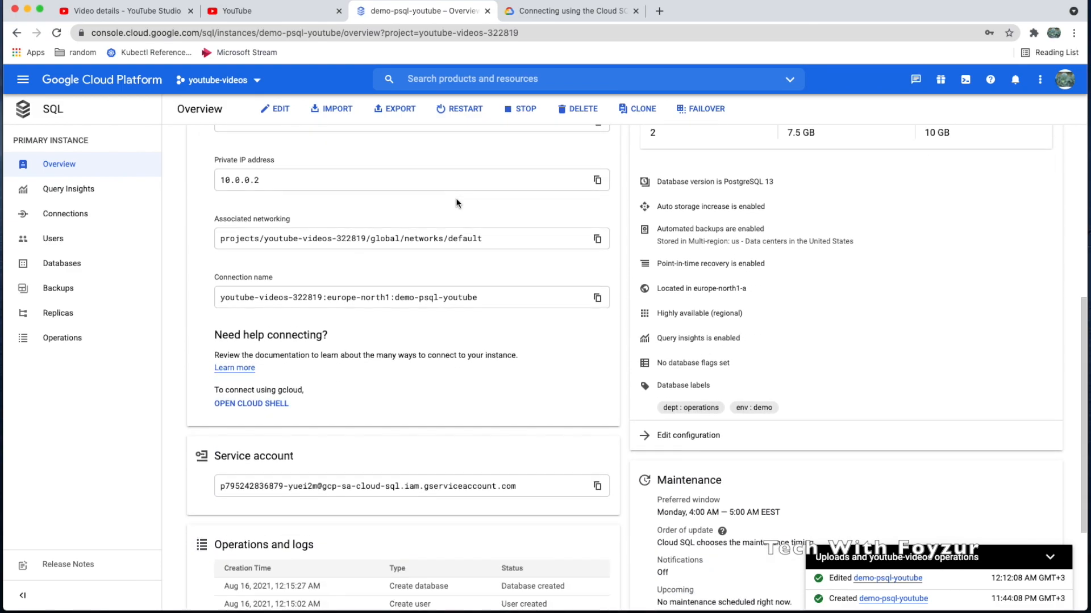
pyautogui.scroll(-1, 456, 200)
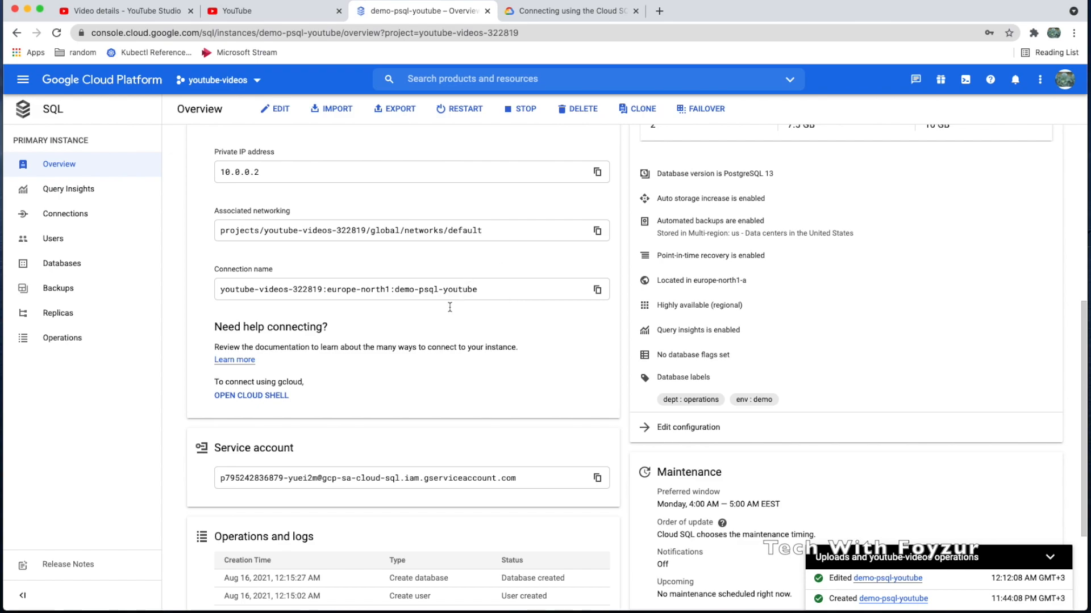
pyautogui.click(273, 397)
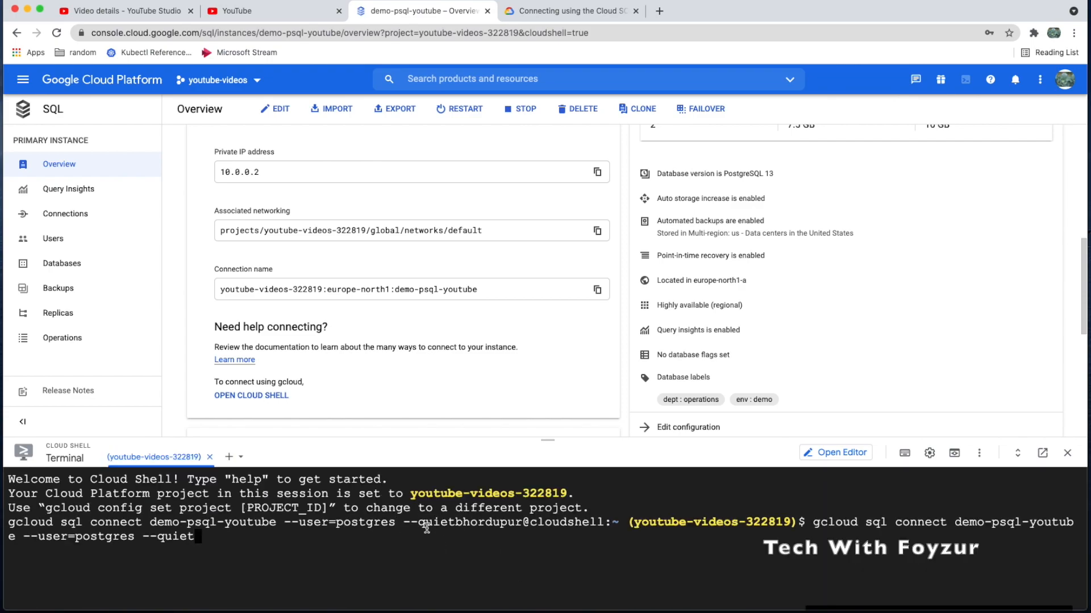
pyautogui.tripleClick(34, 520)
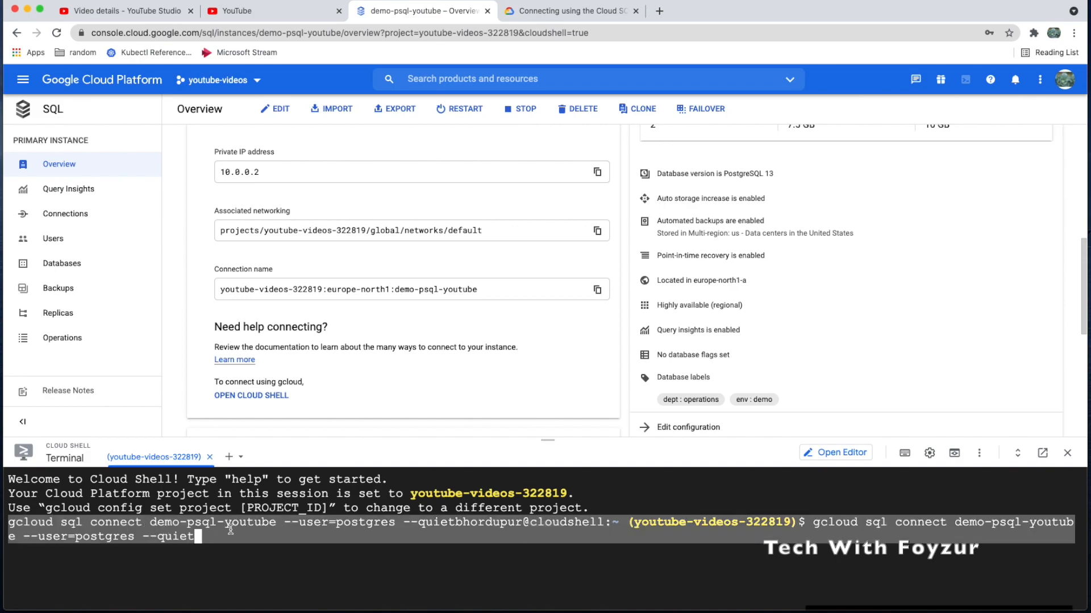
pyautogui.click(251, 532)
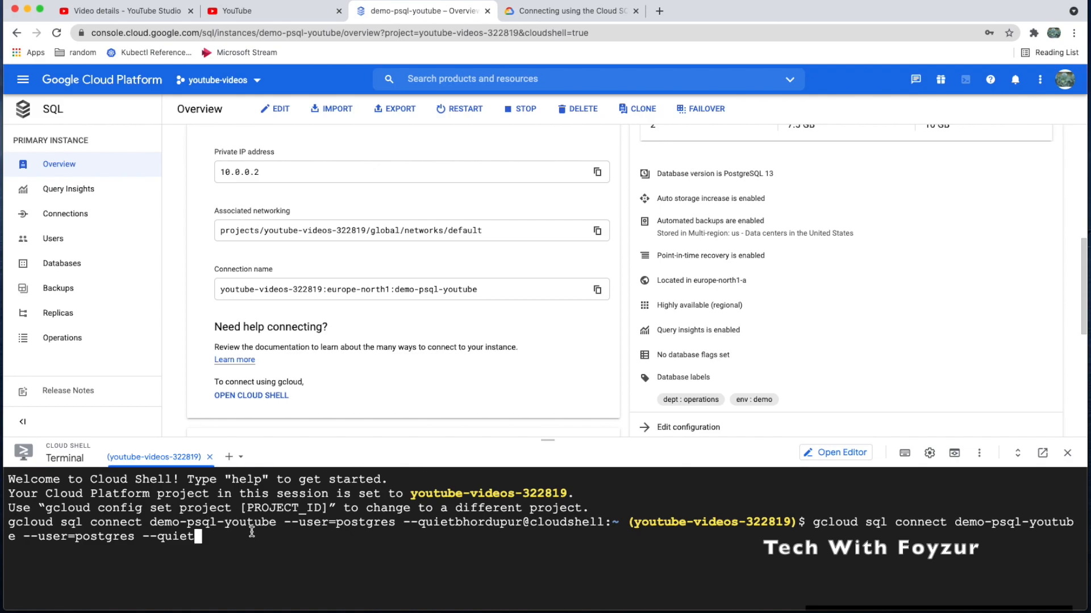
pyautogui.press('Return')
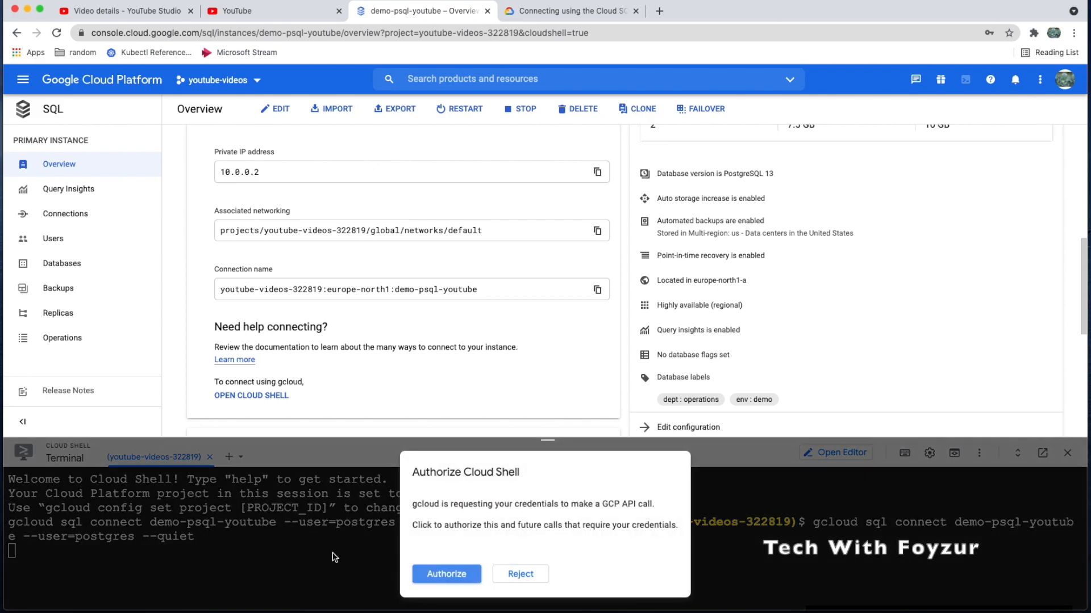
# Authorize Cloud Shell to use your credentials for the gcloud connect call
pyautogui.moveTo(413, 472); pyautogui.dragTo(525, 483)
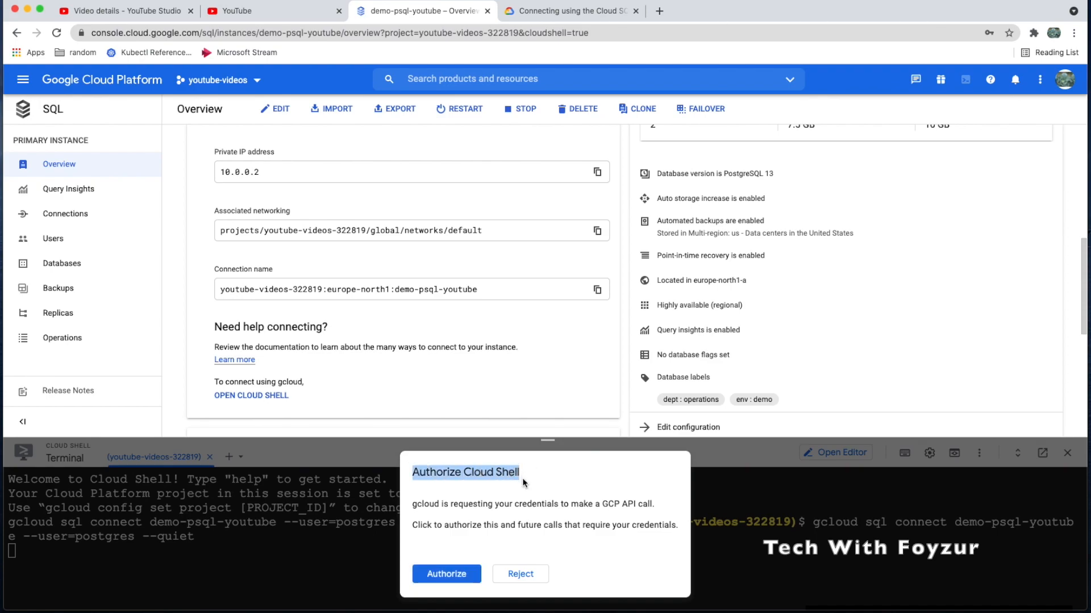
pyautogui.tripleClick(498, 505)
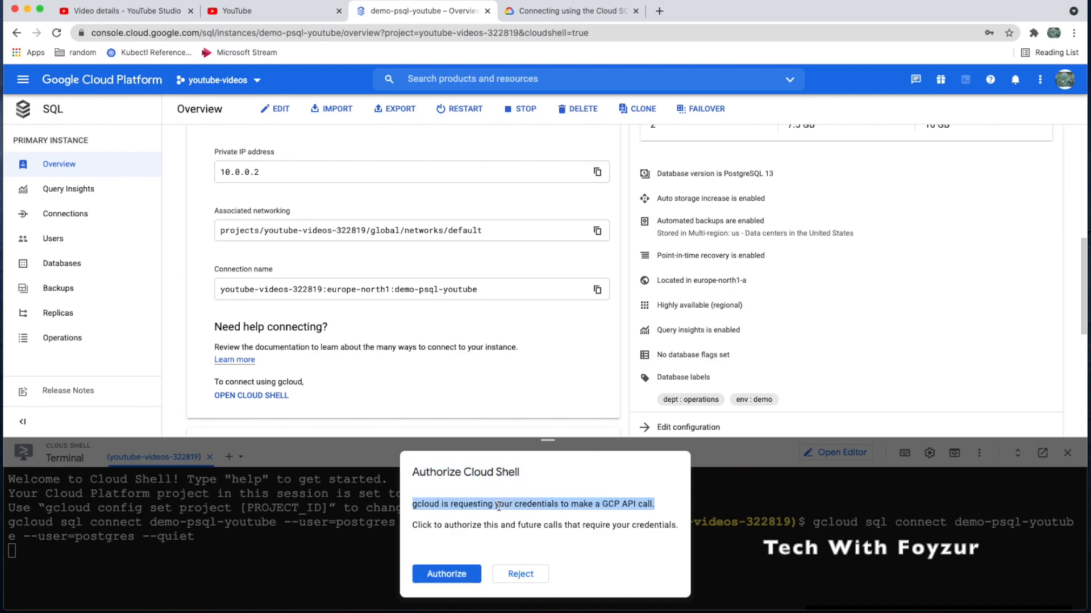
pyautogui.click(538, 510)
pyautogui.moveTo(601, 509); pyautogui.dragTo(647, 506)
pyautogui.click(454, 574)
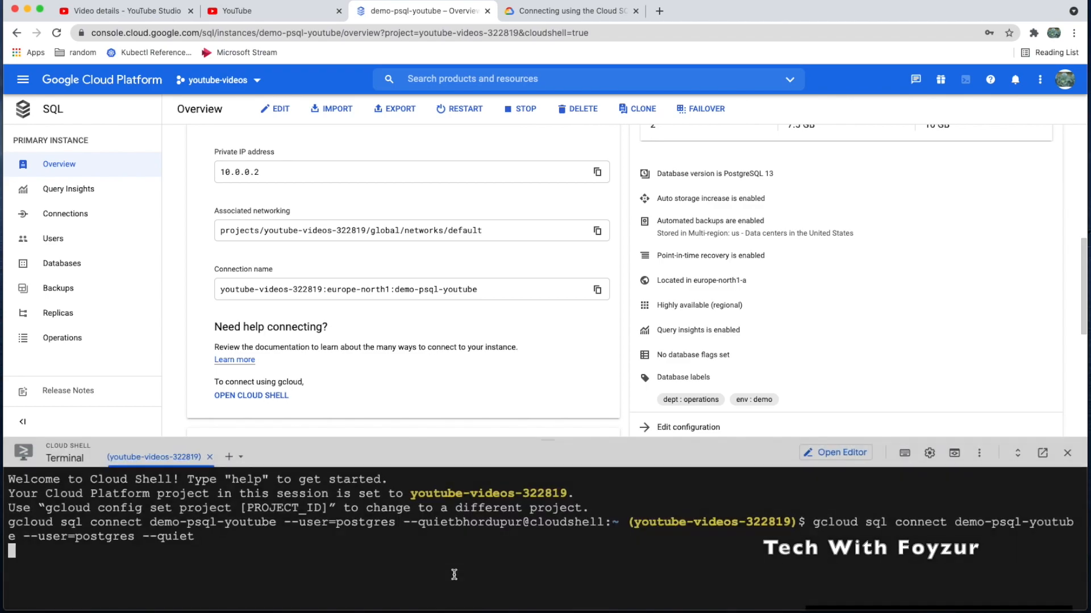
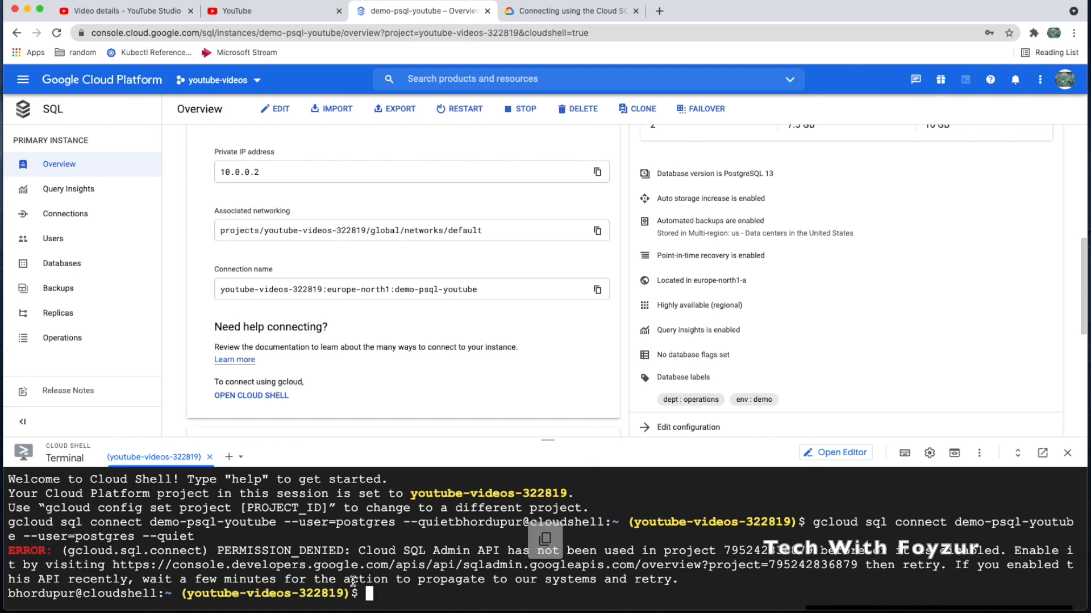
# Enable the Cloud SQL Admin API from the terminal error link, then return to Cloud Shell
pyautogui.click(127, 565)
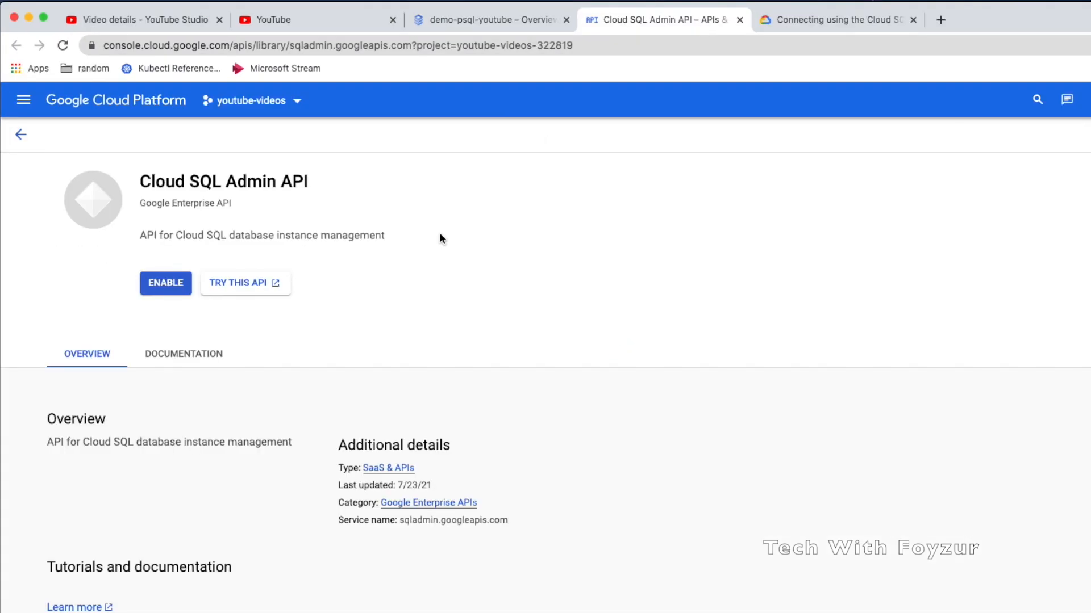
pyautogui.click(167, 284)
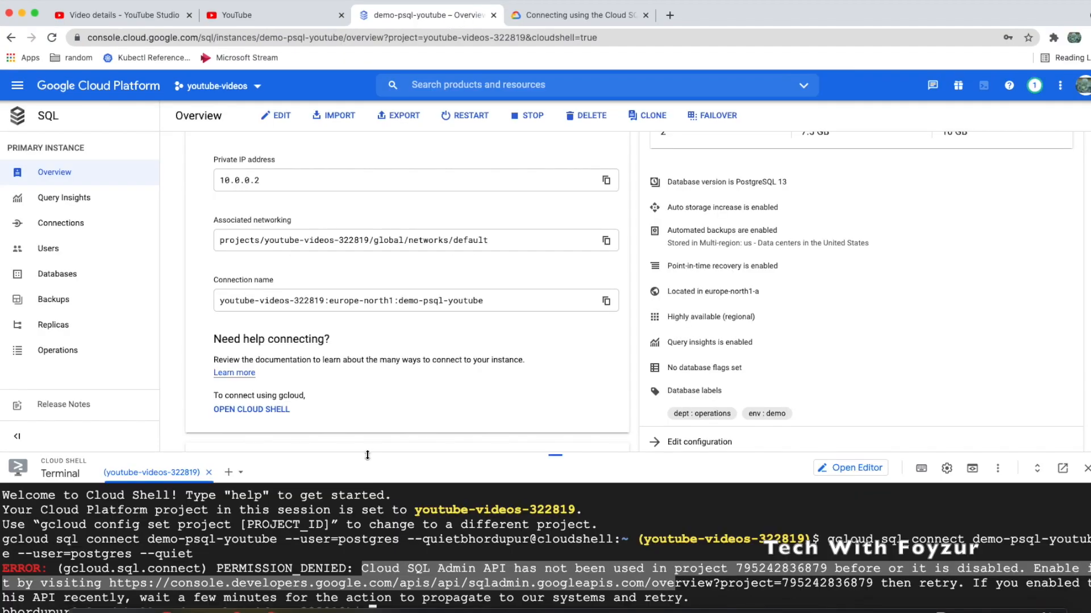
pyautogui.click(410, 514)
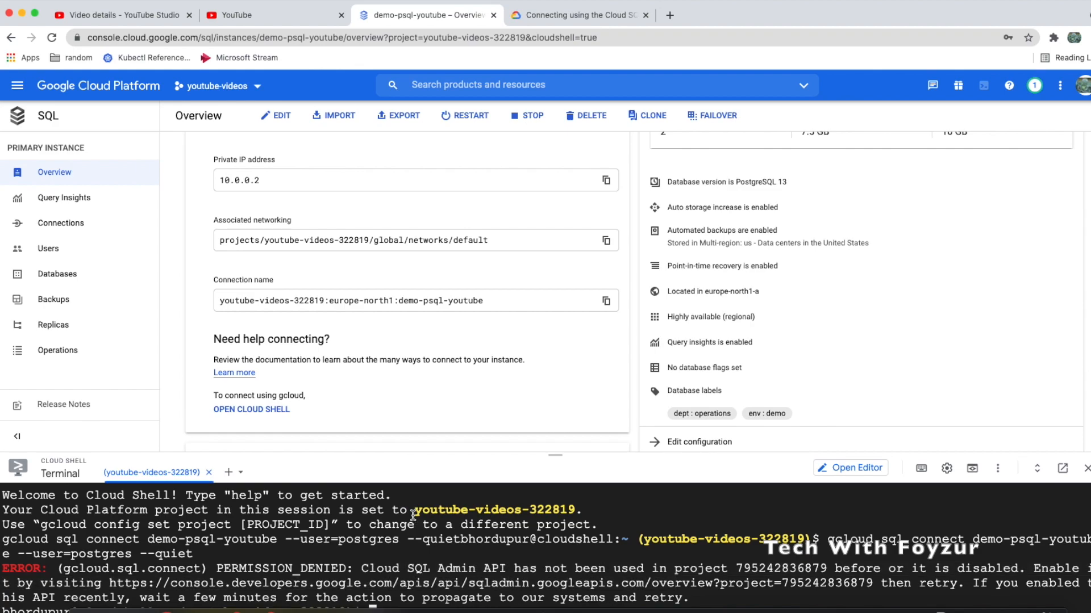
# Enlarge the terminal and rerun gcloud sql connect demo-psql-youtube as postgres, entering the password
pyautogui.moveTo(463, 452); pyautogui.dragTo(480, 326)
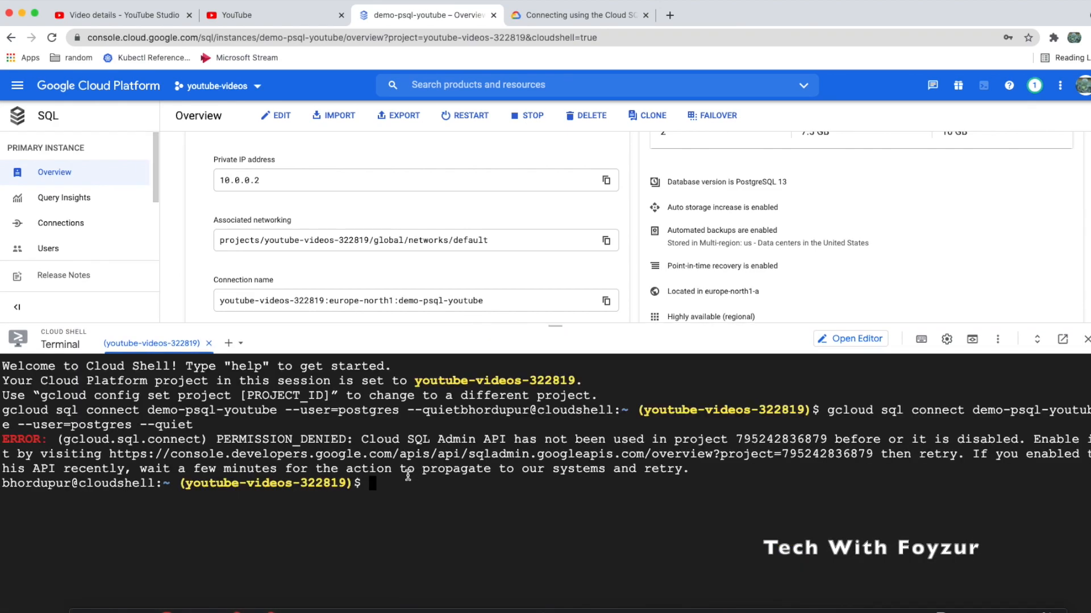
pyautogui.press('Up')
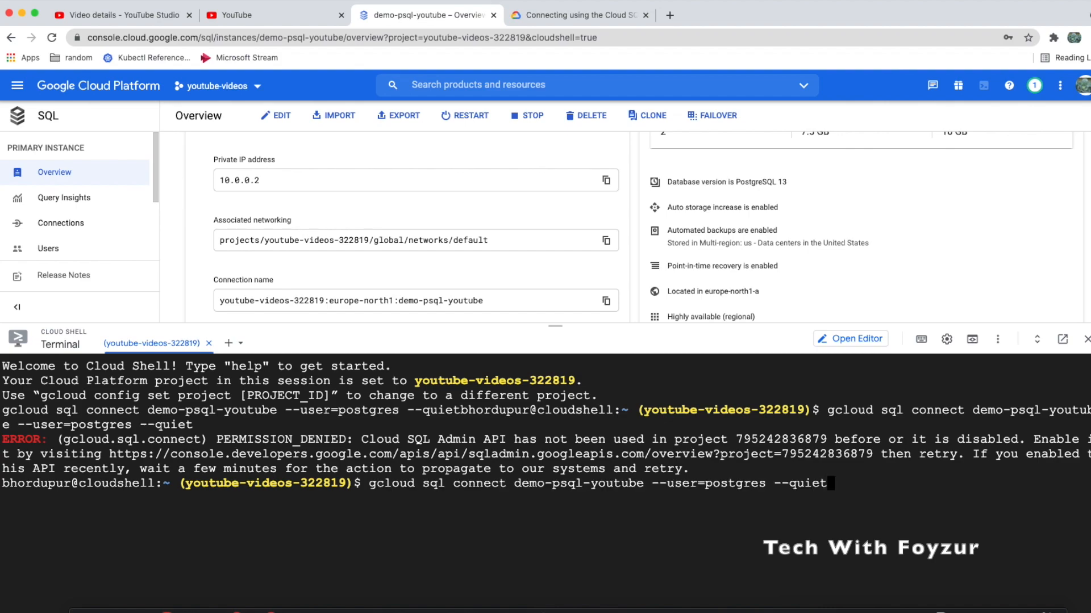
pyautogui.press('Return')
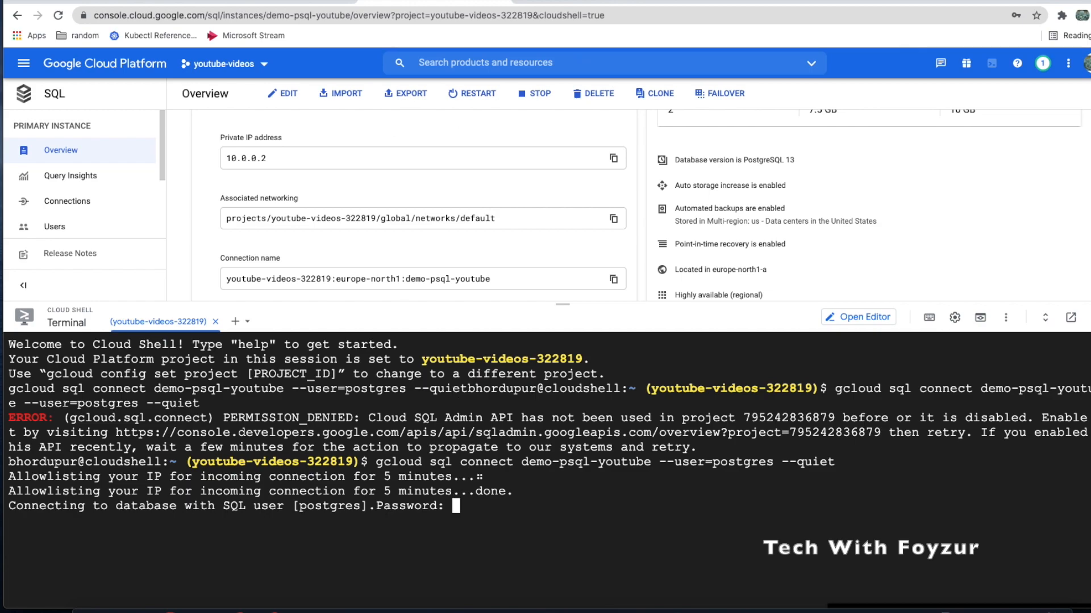
pyautogui.press('Return')
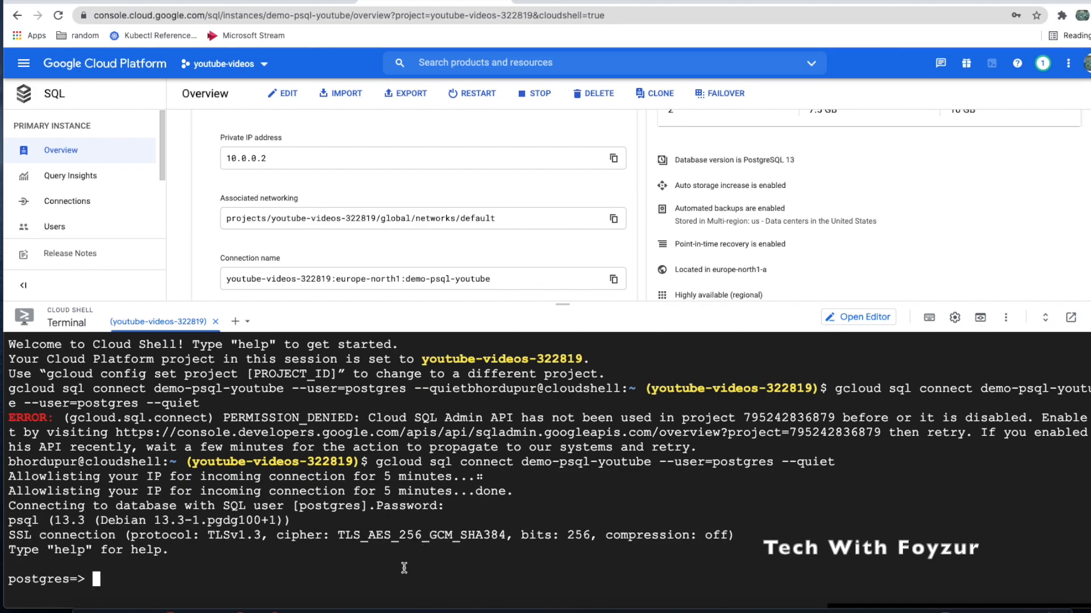
# List the instance's databases with \l, highlighting postgres, cloudsqladmin and testdb
pyautogui.write('\\l')
pyautogui.press('Return')
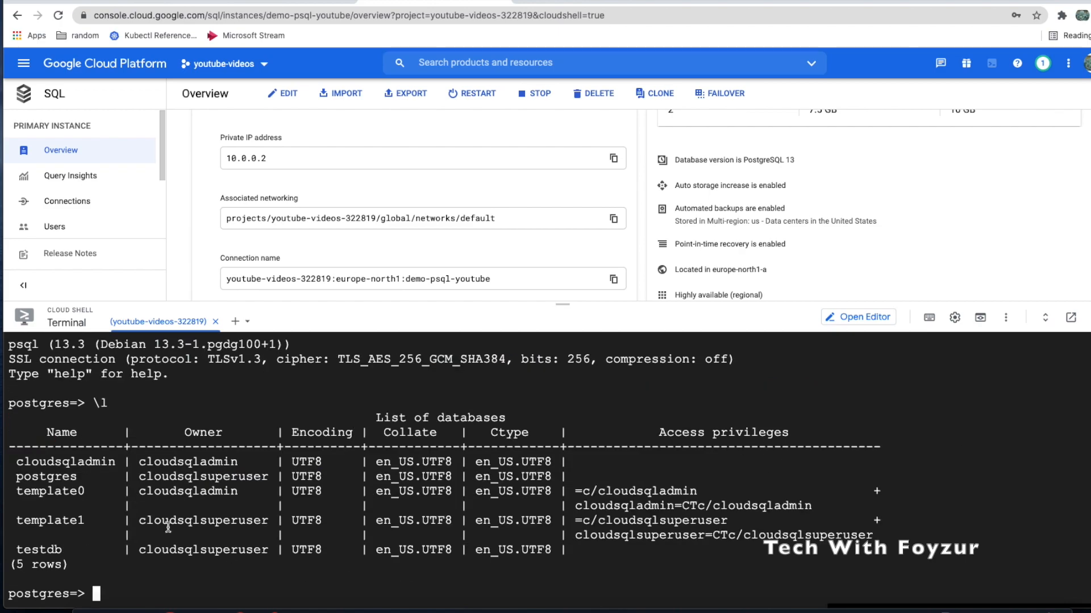
pyautogui.doubleClick(46, 477)
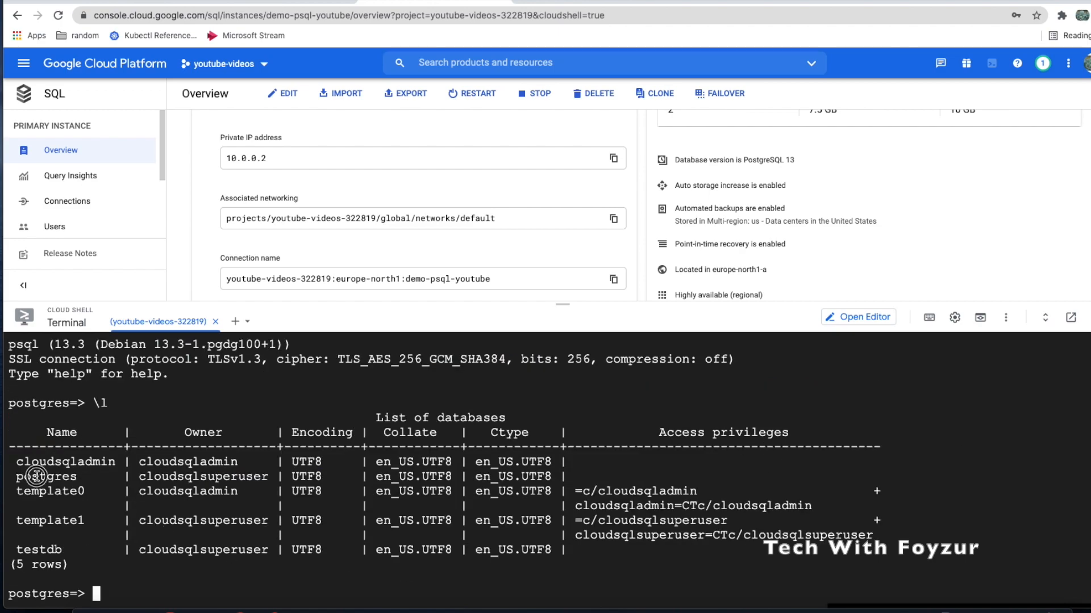
pyautogui.click(46, 549)
pyautogui.doubleClick(46, 549)
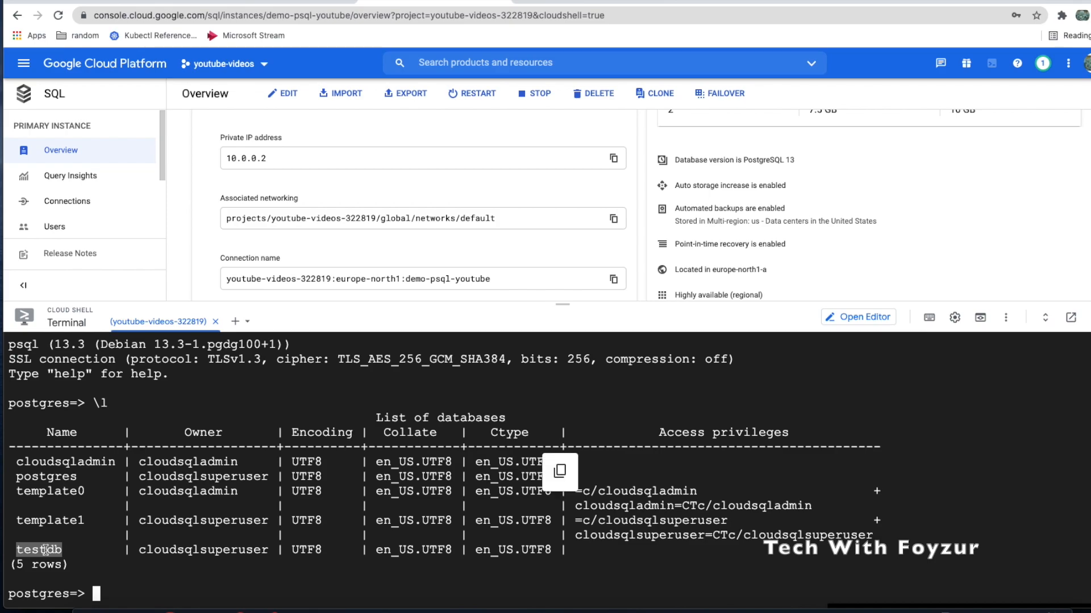
pyautogui.doubleClick(70, 463)
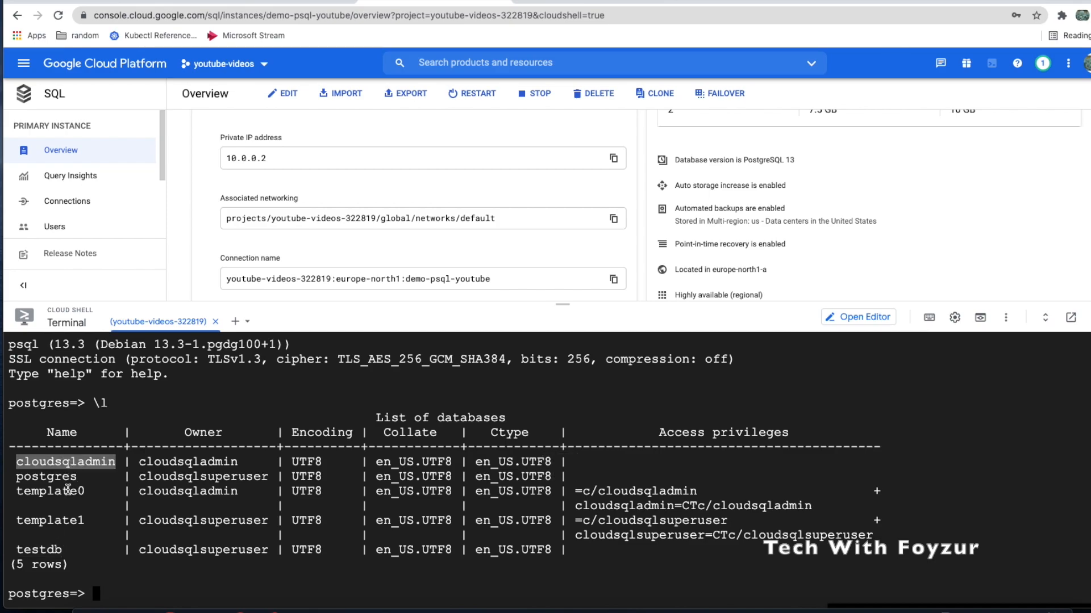
pyautogui.doubleClick(67, 463)
pyautogui.doubleClick(43, 549)
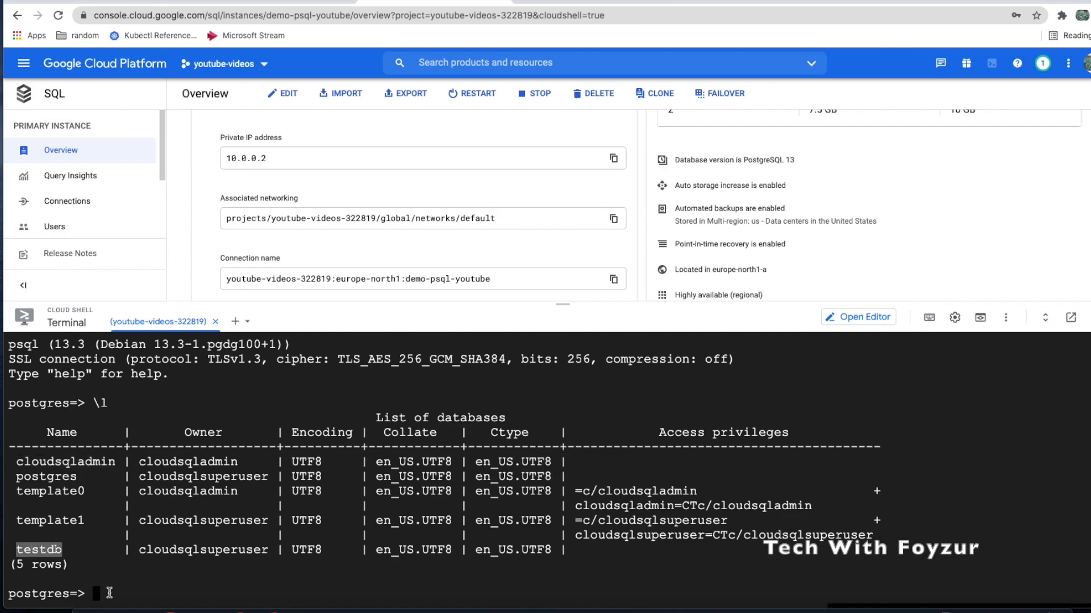
pyautogui.click(113, 591)
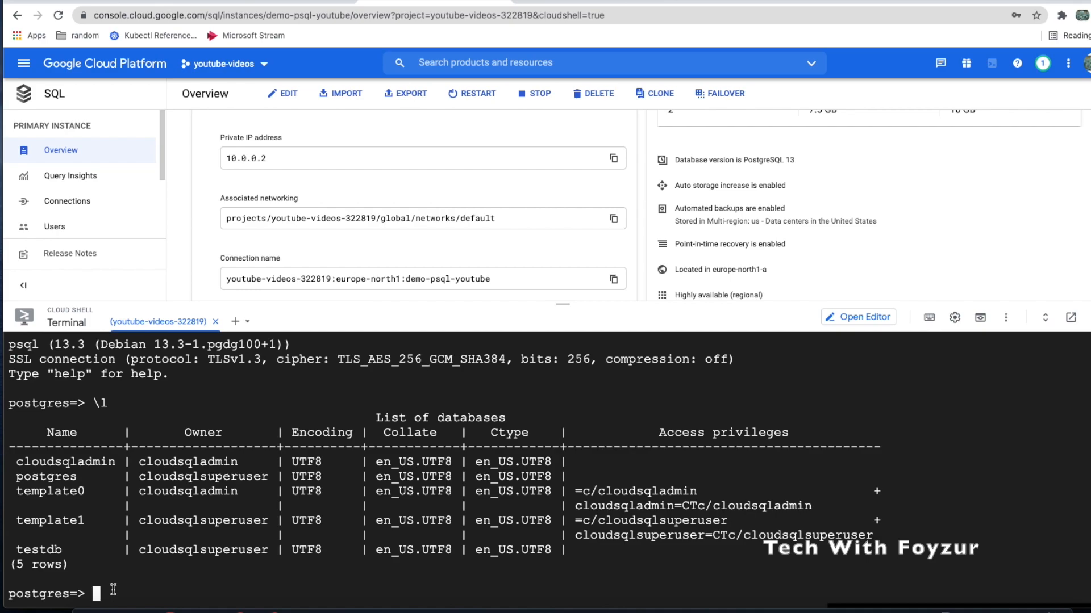
# List roles with \du, pointing out admin's cloudsqlsuperuser membership and the Cloud SQL system roles
pyautogui.write('\\du')
pyautogui.press('Return')
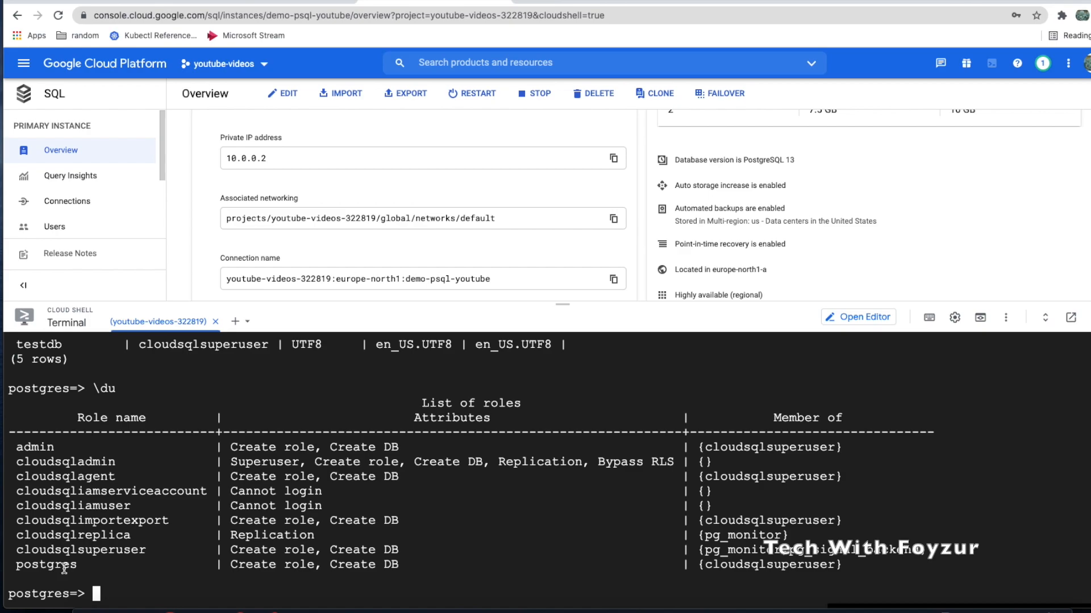
pyautogui.doubleClick(27, 447)
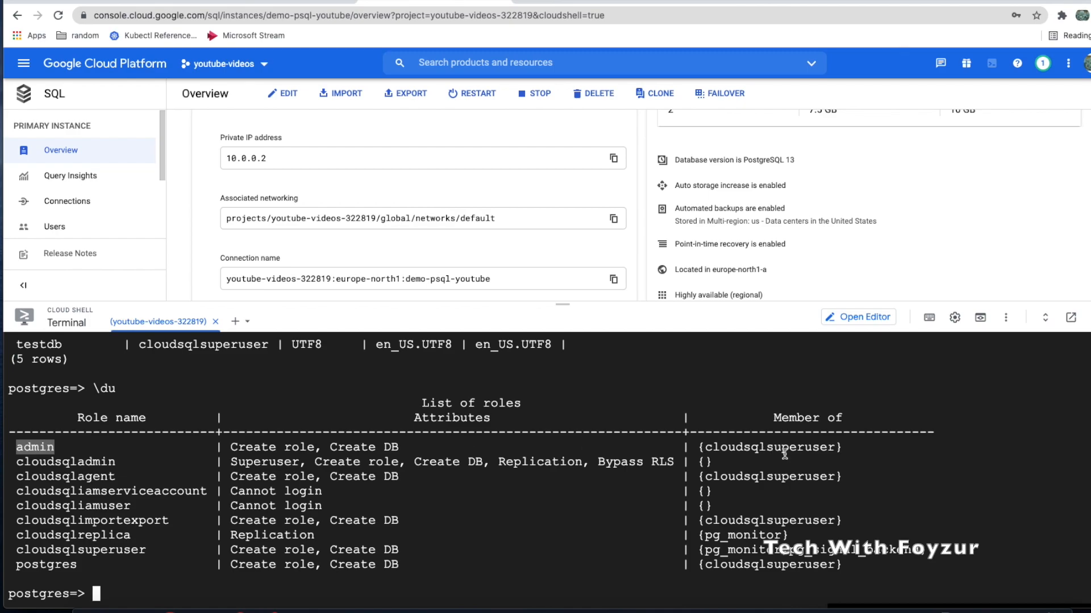
pyautogui.doubleClick(764, 447)
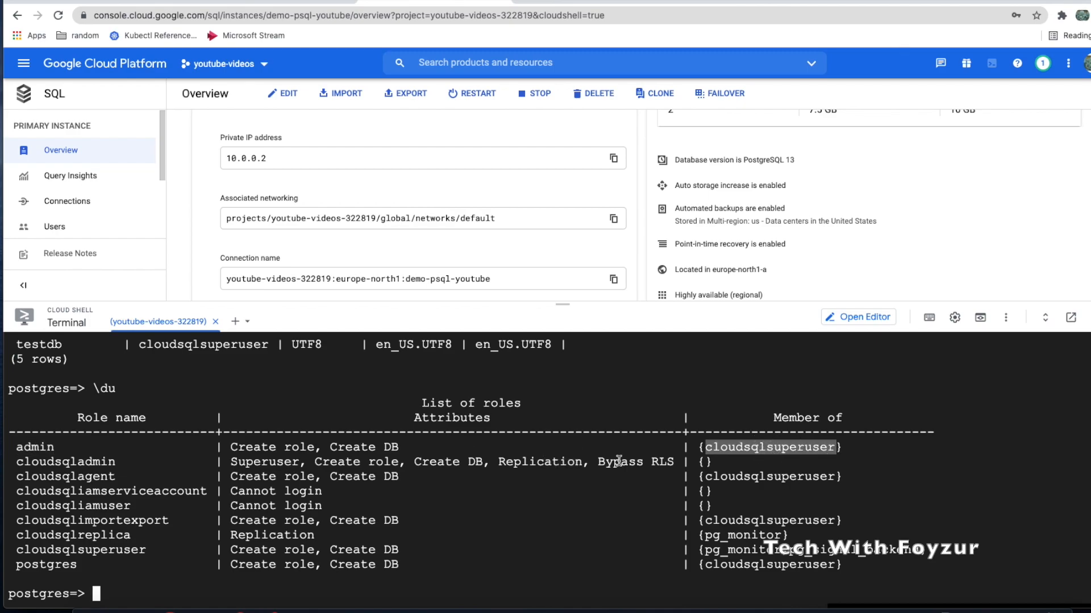
pyautogui.click(17, 446)
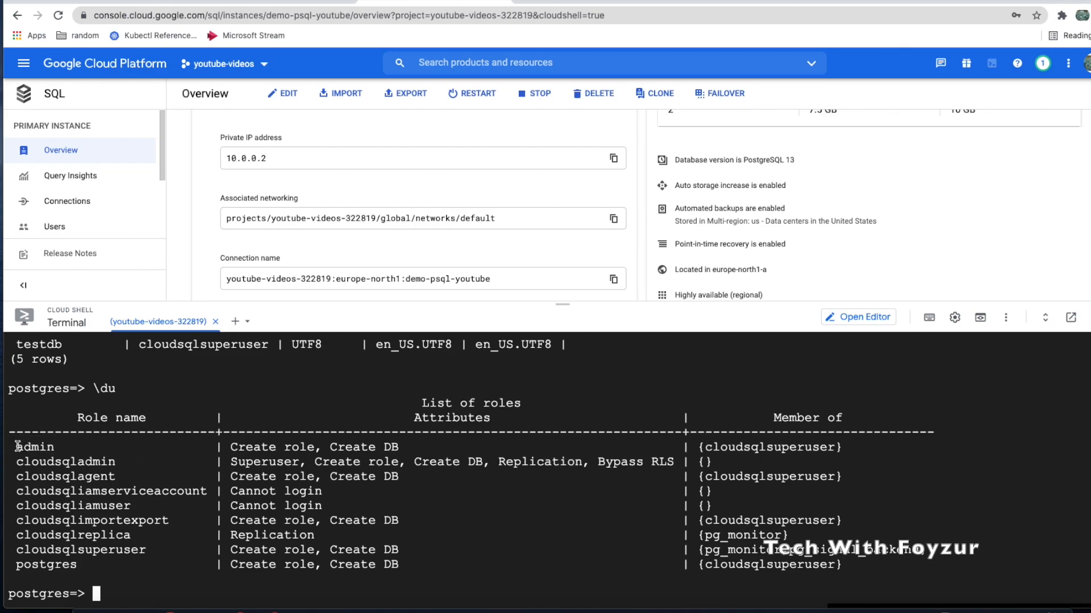
pyautogui.moveTo(16, 459); pyautogui.dragTo(1090, 547)
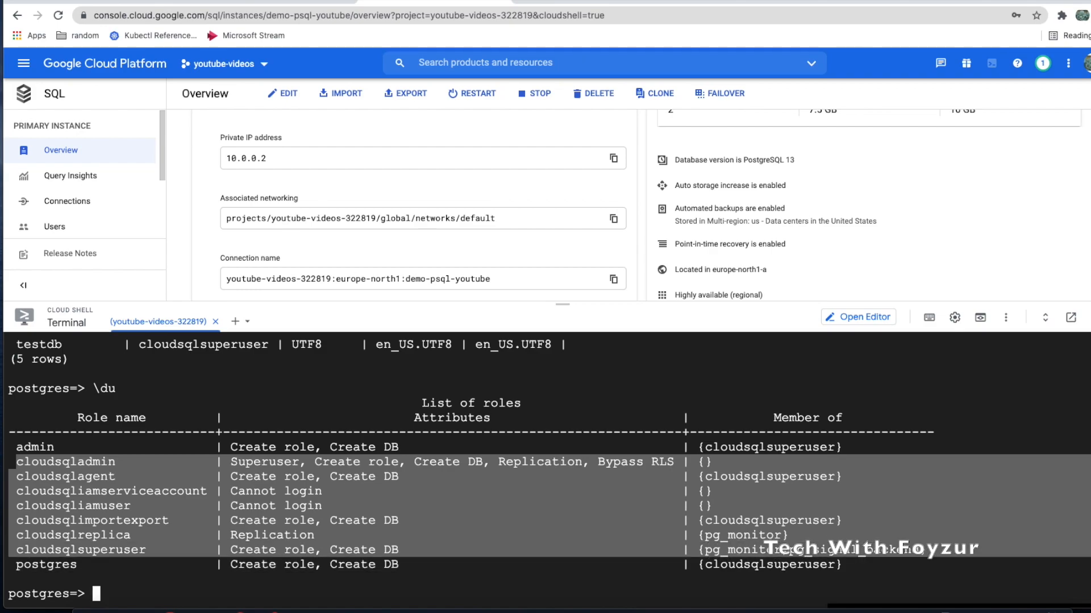
pyautogui.click(441, 589)
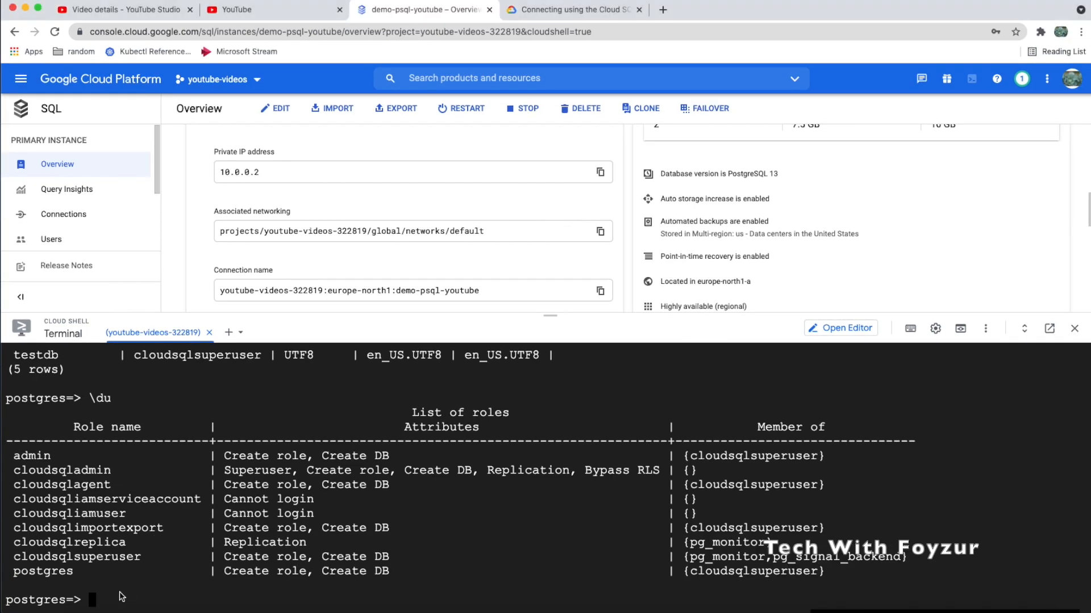
# Create the COMPANY table and confirm with \dt it exists in public, owned by postgres
pyautogui.write('CREATE TABLE COMPANY(    ID INT PRIMARY KEY     NOT NULL,    NAME           TEXT    NOT NULL,    AGE            INT     NOT NULL,    ADDRESS        CHAR(50),    SALARY         REAL );')
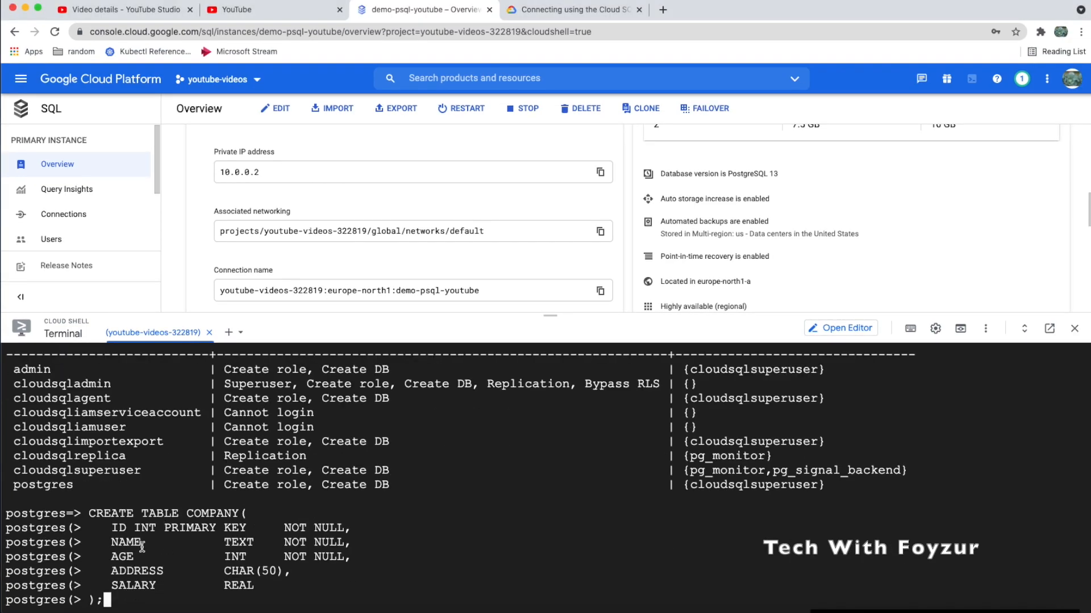
pyautogui.press('Return')
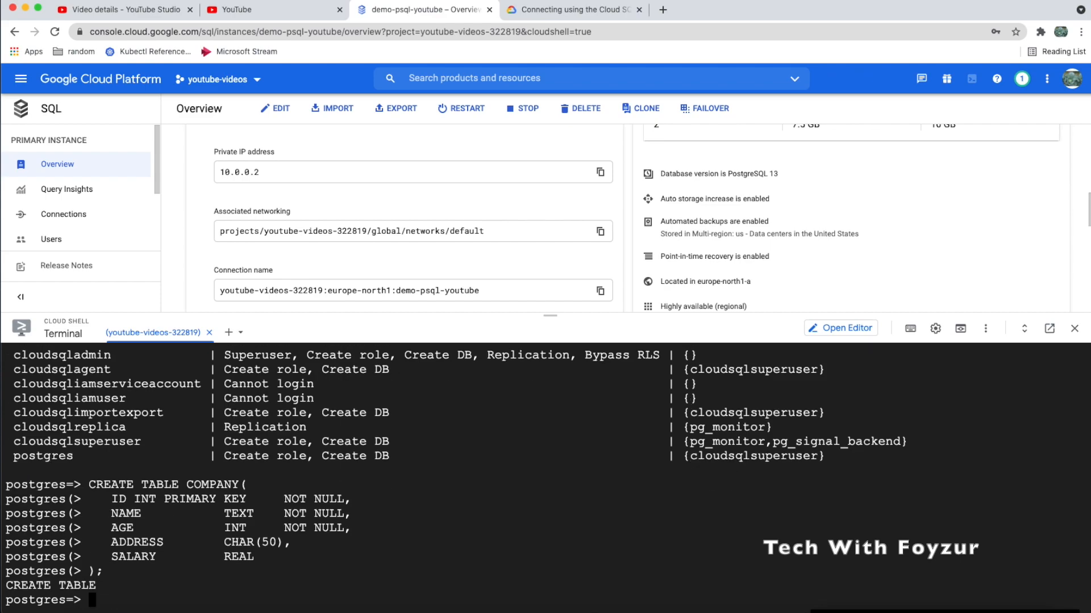
pyautogui.write('dt')
pyautogui.press('Return')
pyautogui.moveTo(8, 556); pyautogui.dragTo(270, 557)
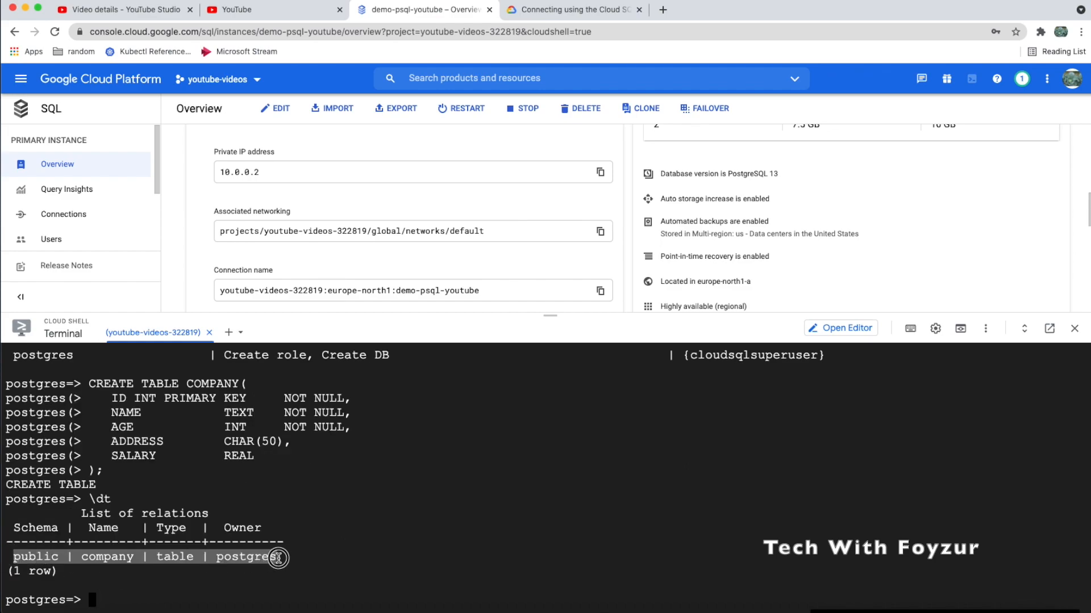
pyautogui.click(258, 559)
pyautogui.moveTo(217, 558); pyautogui.dragTo(277, 558)
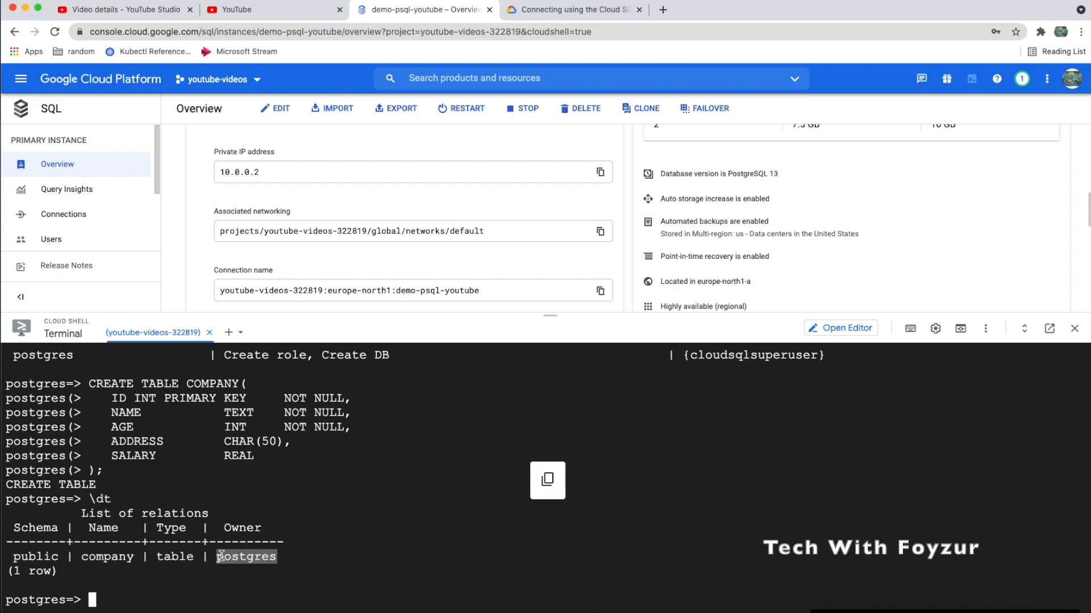
pyautogui.doubleClick(38, 555)
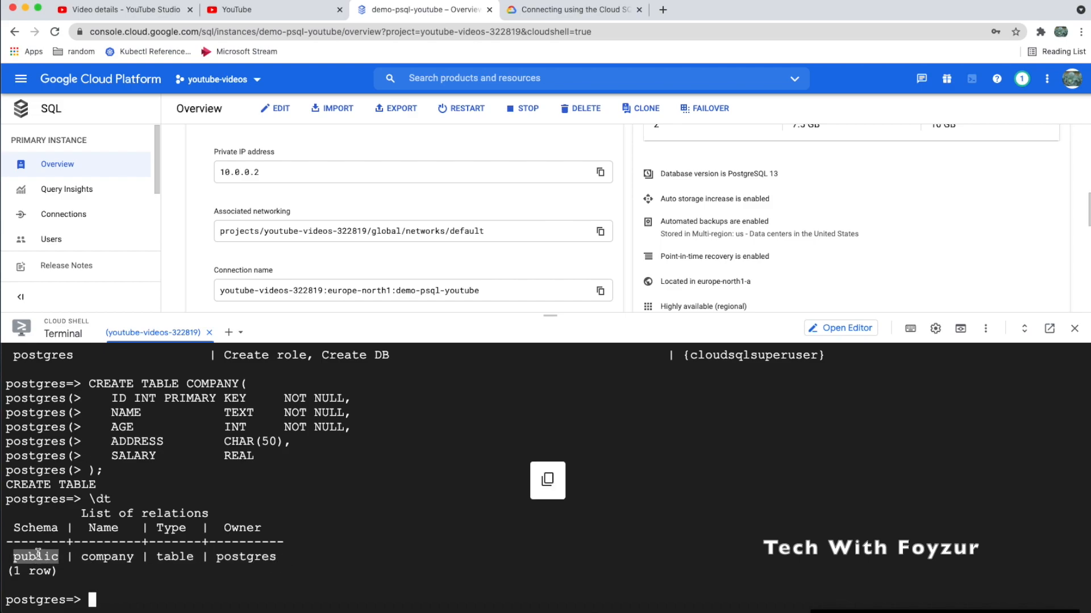
pyautogui.click(129, 592)
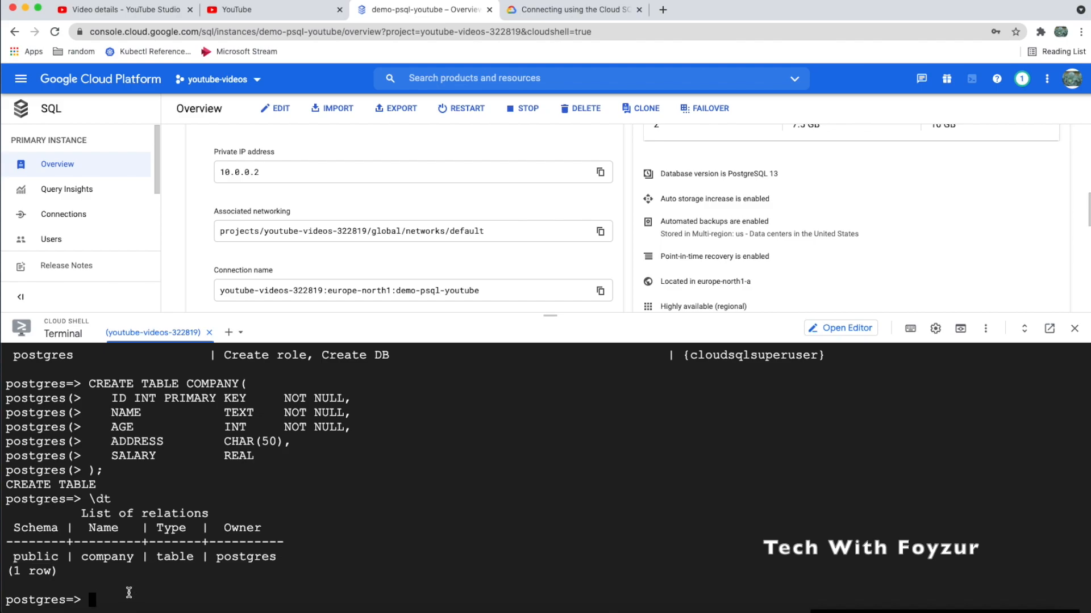
# Quit psql and add --database=testdb to the recalled gcloud sql connect command
pyautogui.write('\\q')
pyautogui.press('Return')
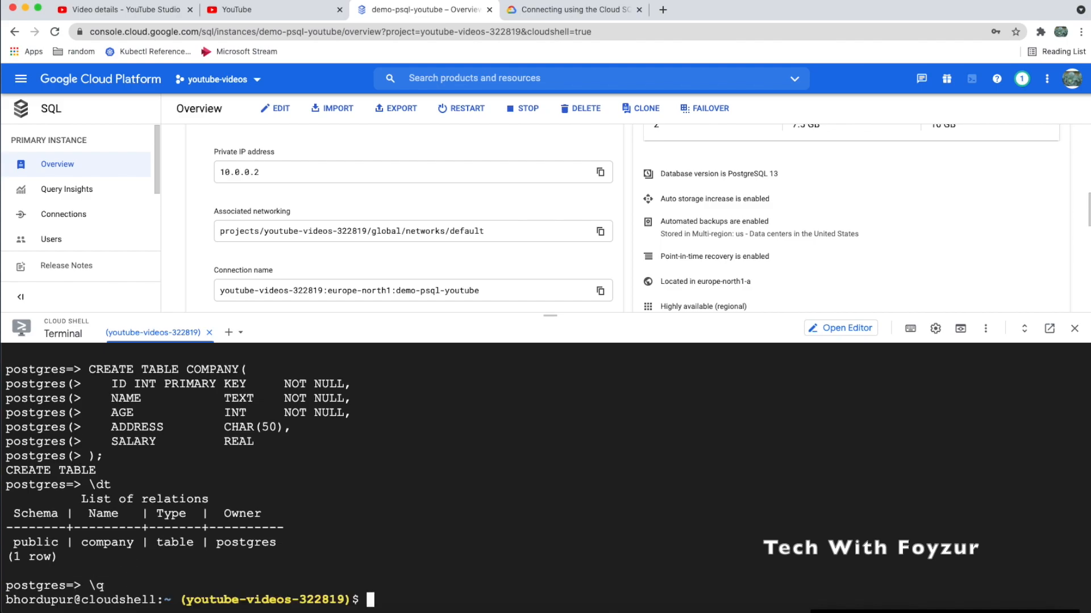
pyautogui.press('Up')
pyautogui.press('Left')
pyautogui.press('Left')
pyautogui.press('Left')
pyautogui.press('Left')
pyautogui.press('Left')
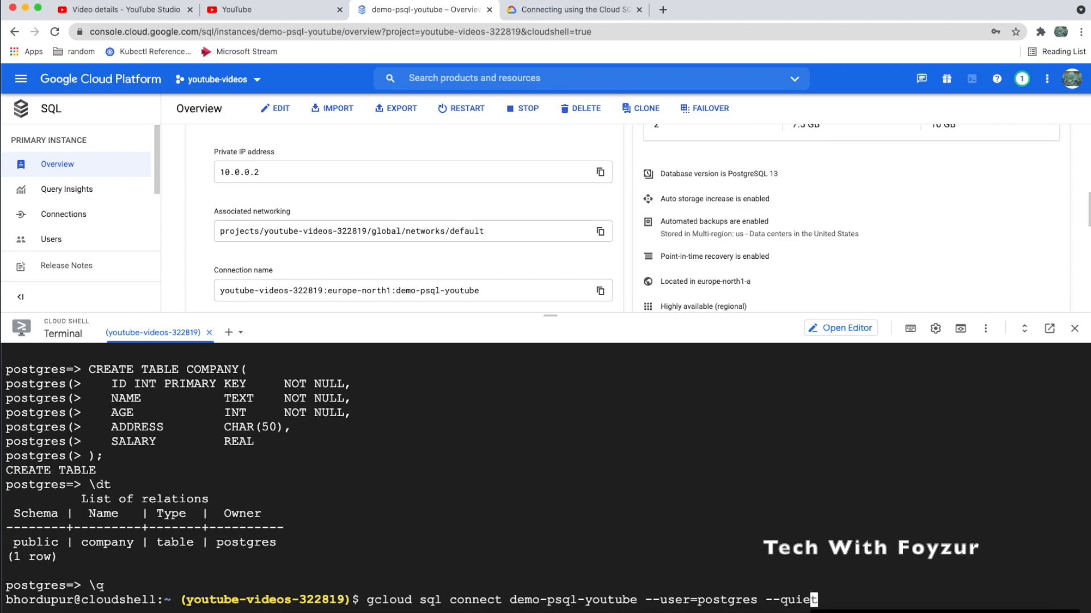
pyautogui.press('Left')
pyautogui.press('Left')
pyautogui.press('Left')
pyautogui.press('Left')
pyautogui.press('Right')
pyautogui.press('Right')
pyautogui.write('--databa')
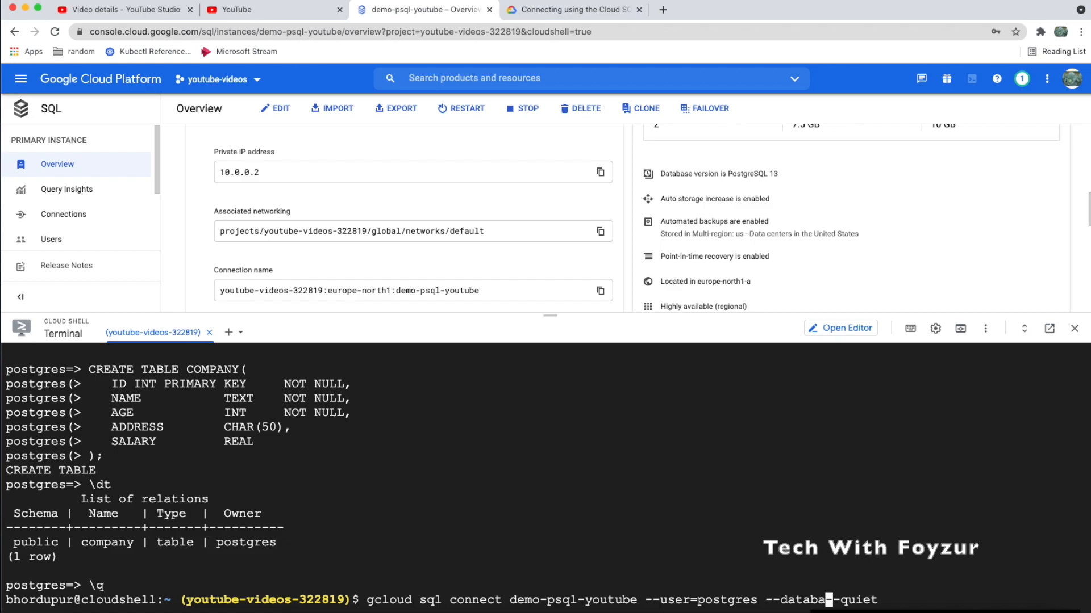
pyautogui.write('se=testb')
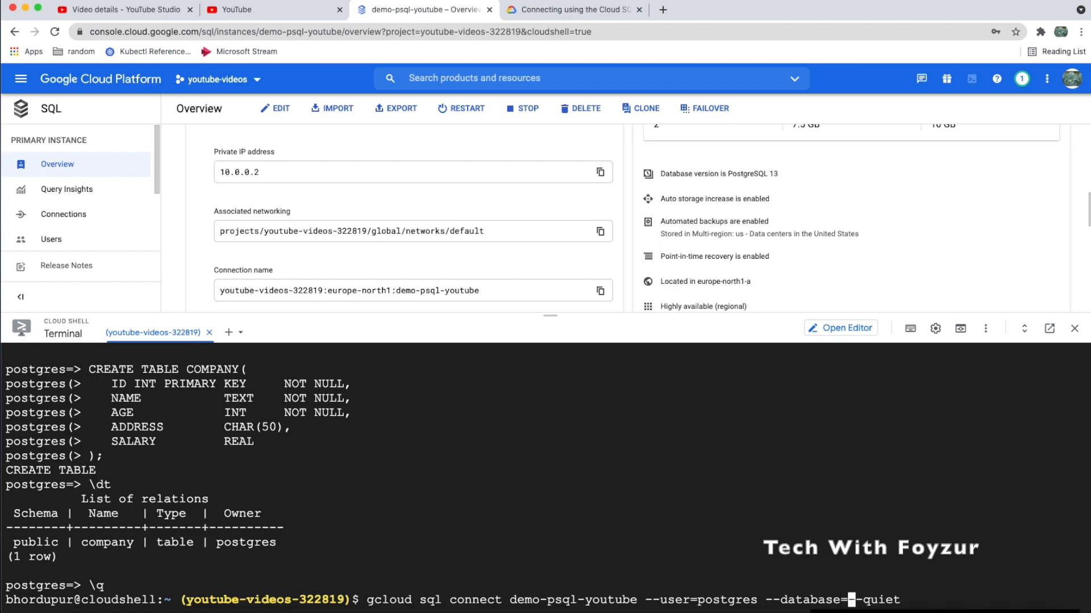
pyautogui.press('BackSpace')
pyautogui.write('db')
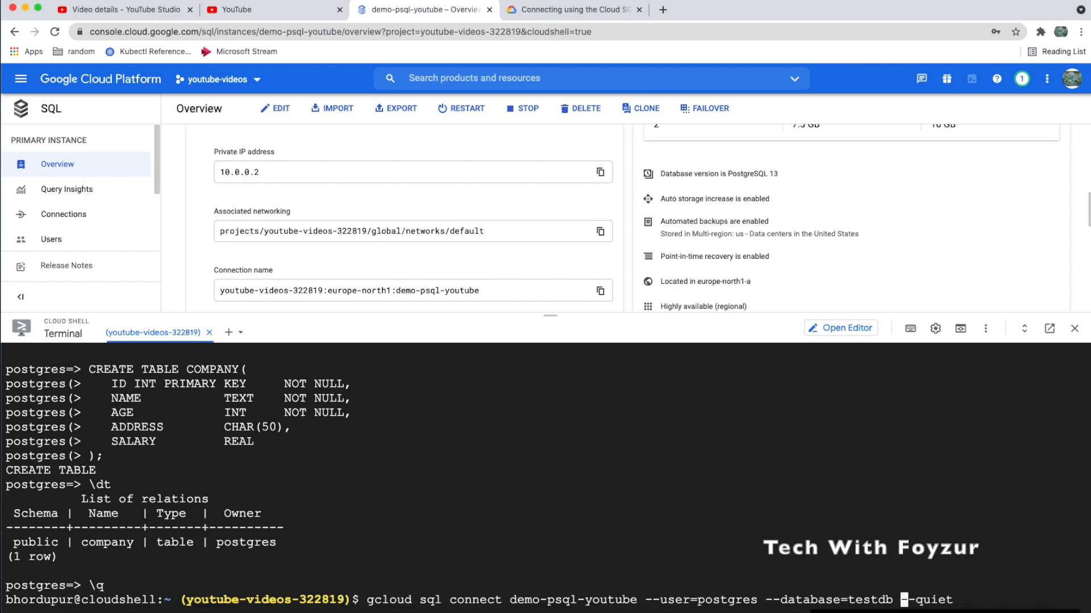
# Change the connect user to admin, run the command and enter the password
pyautogui.hotkey('alt', 'b')
pyautogui.hotkey('alt', 'b')
pyautogui.press('Left')
pyautogui.press('Left')
pyautogui.press('Left')
pyautogui.press('BackSpace')
pyautogui.press('BackSpace')
pyautogui.press('BackSpace')
pyautogui.press('BackSpace')
pyautogui.press('BackSpace')
pyautogui.press('BackSpace')
pyautogui.press('BackSpace')
pyautogui.press('BackSpace')
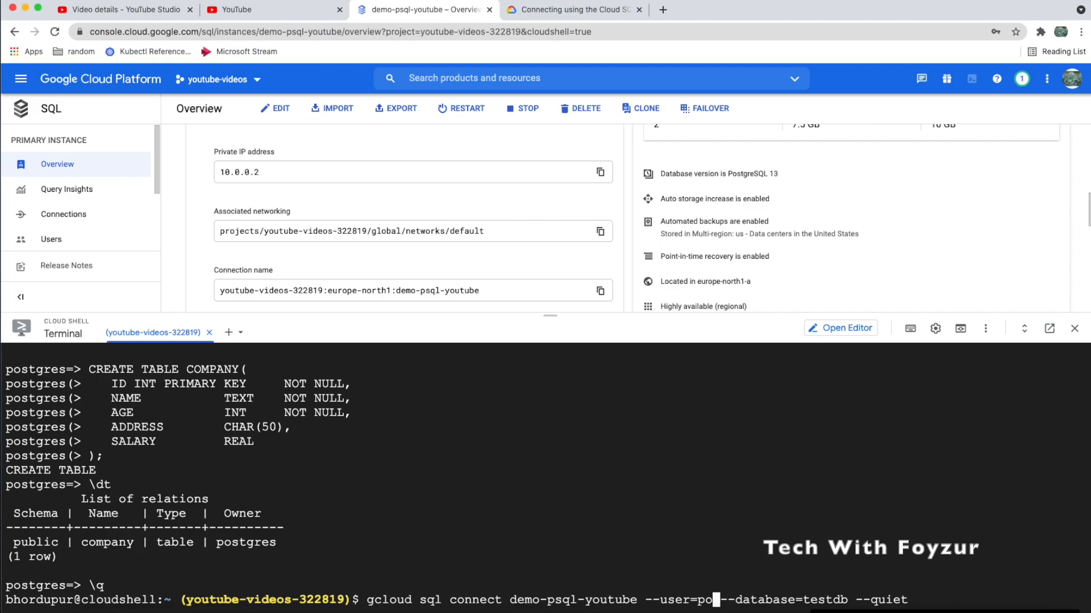
pyautogui.write('admin')
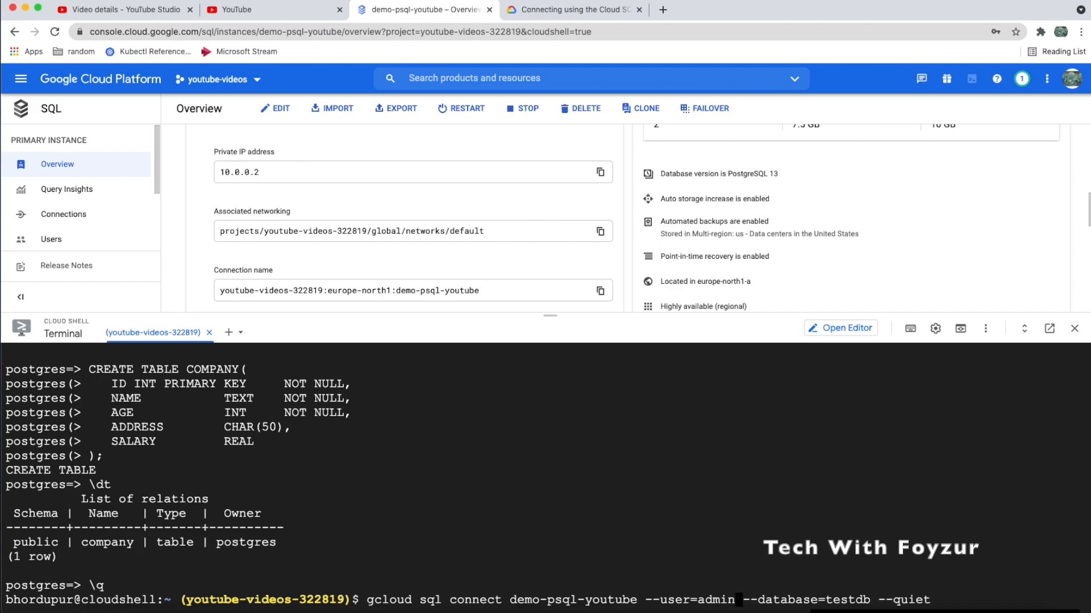
pyautogui.hotkey('ctrl', 'l')
pyautogui.press('Return')
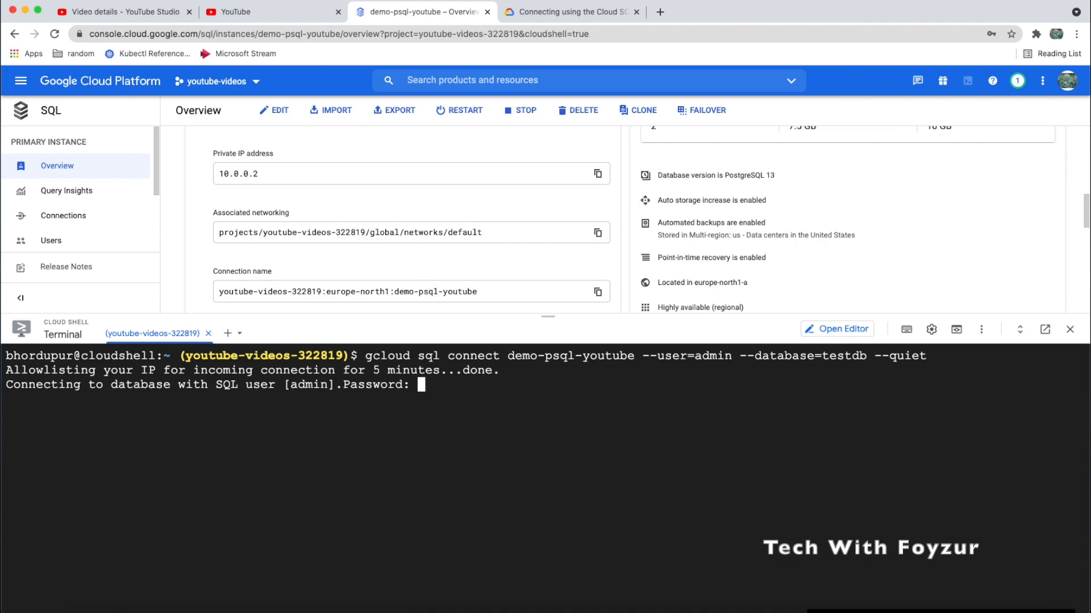
pyautogui.press('Return')
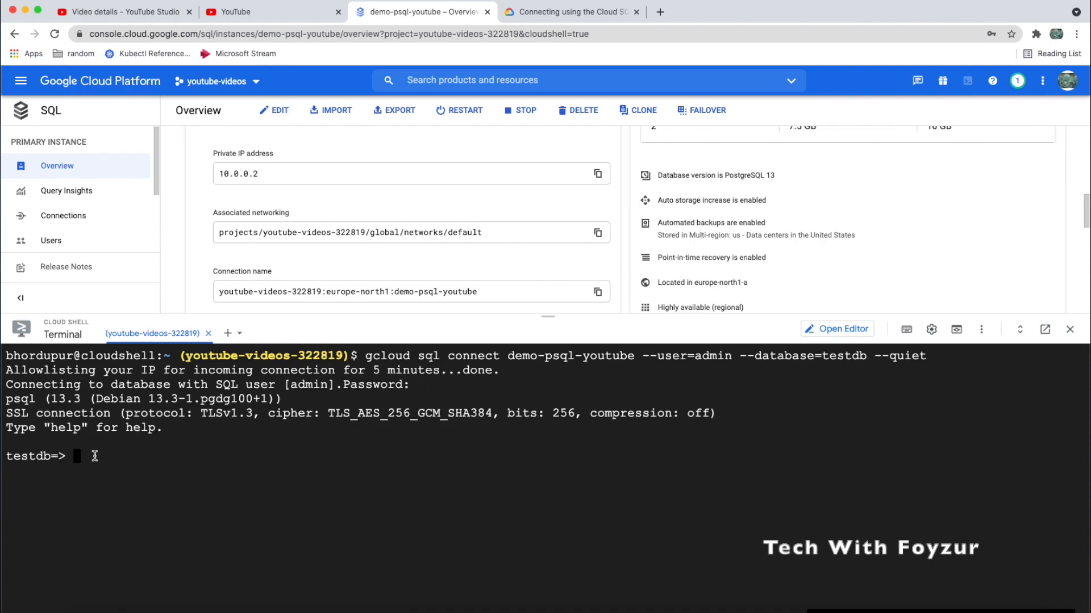
# Paste the CREATE TABLE DEPARTMENT statement, then list testdb's tables and relations with \dt and \d
pyautogui.press('super+Tab')
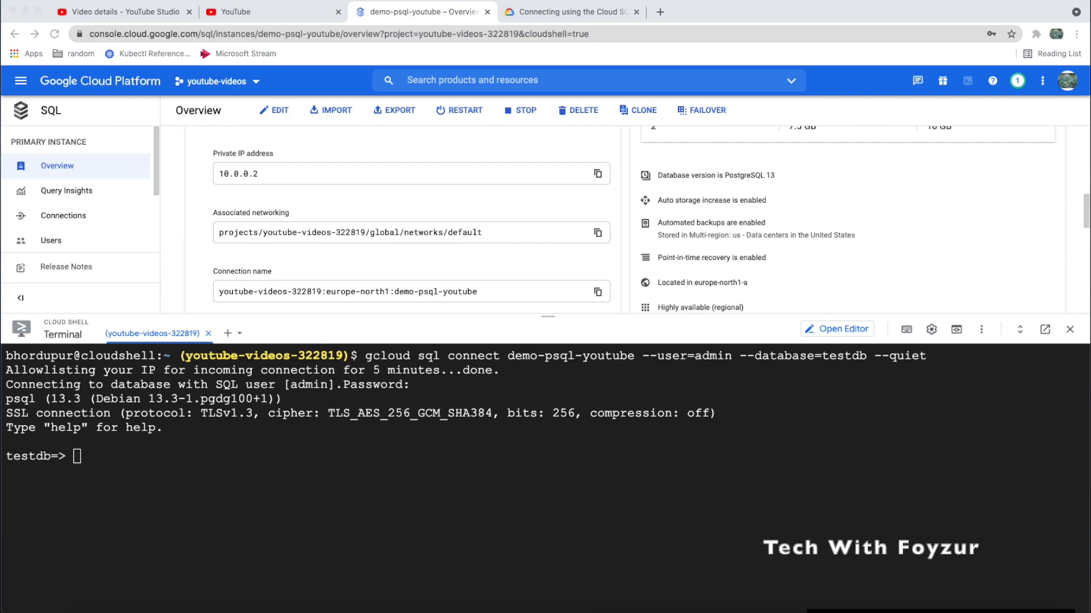
pyautogui.press('super+Tab')
pyautogui.press('super+v')
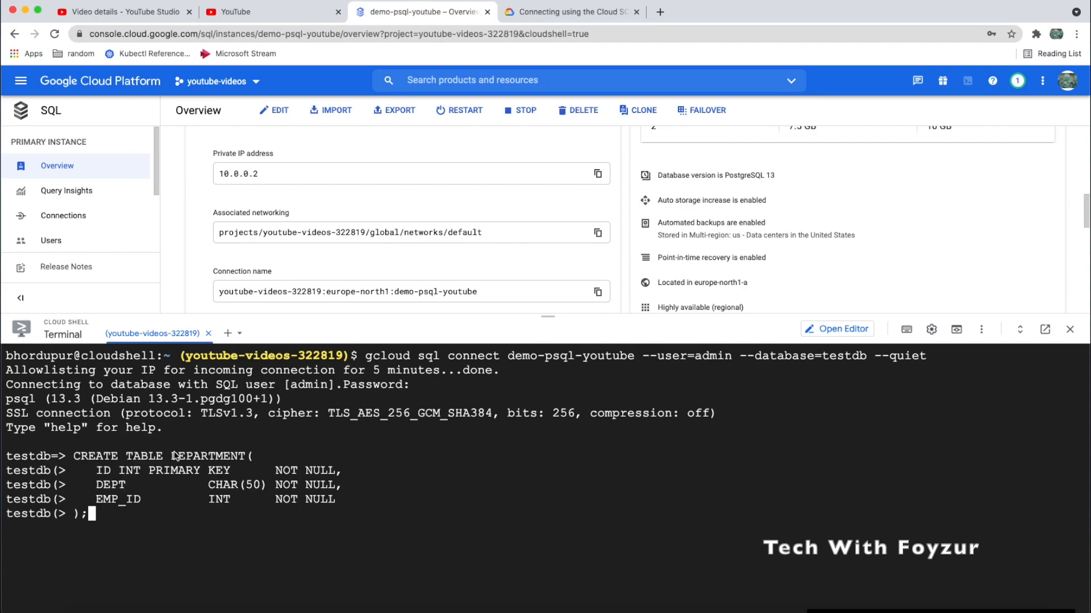
pyautogui.write('\\')
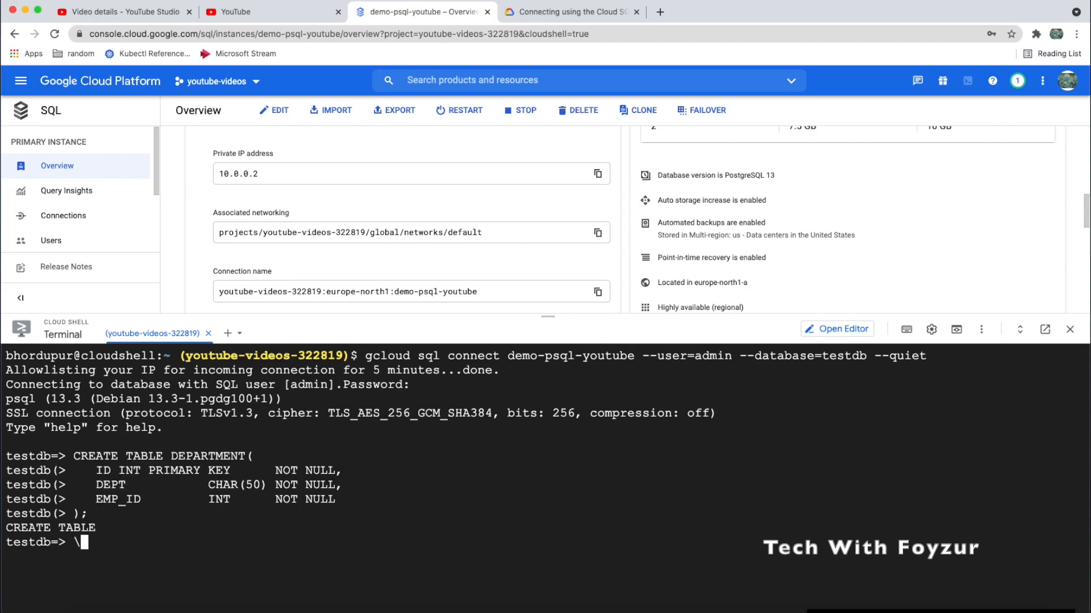
pyautogui.write('dt')
pyautogui.press('Return')
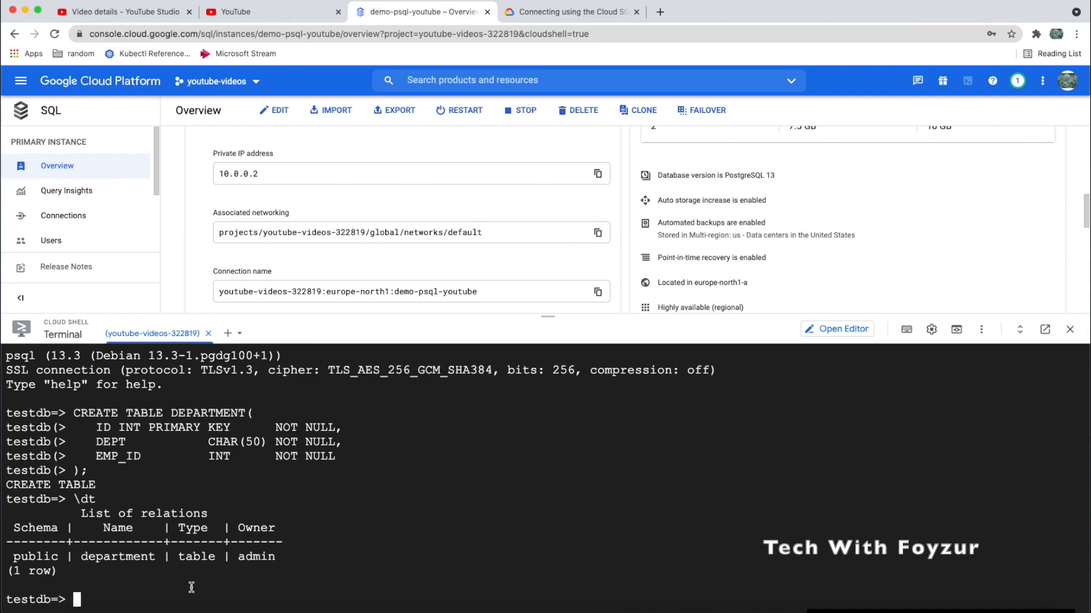
pyautogui.write('\\d')
pyautogui.press('Return')
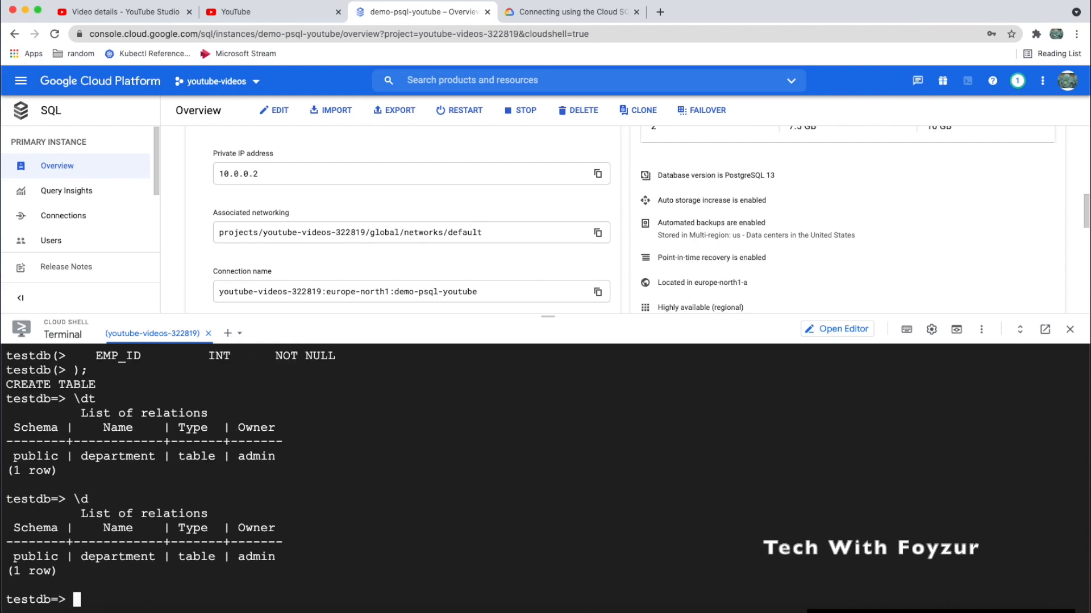
pyautogui.doubleClick(37, 556)
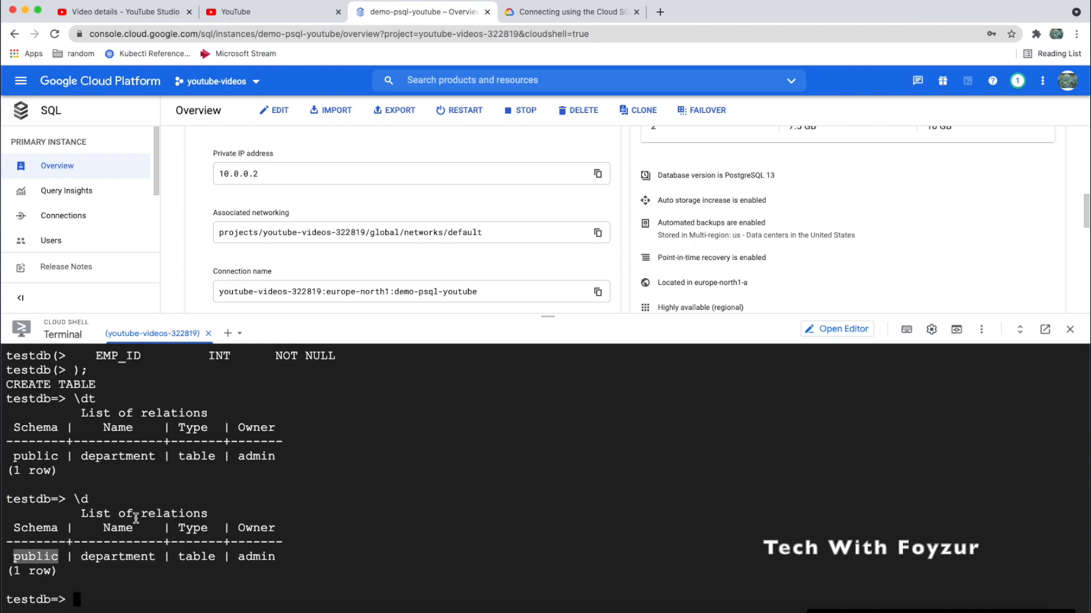
pyautogui.click(111, 578)
# Describe the department table's columns with \d department
pyautogui.write('\\d de')
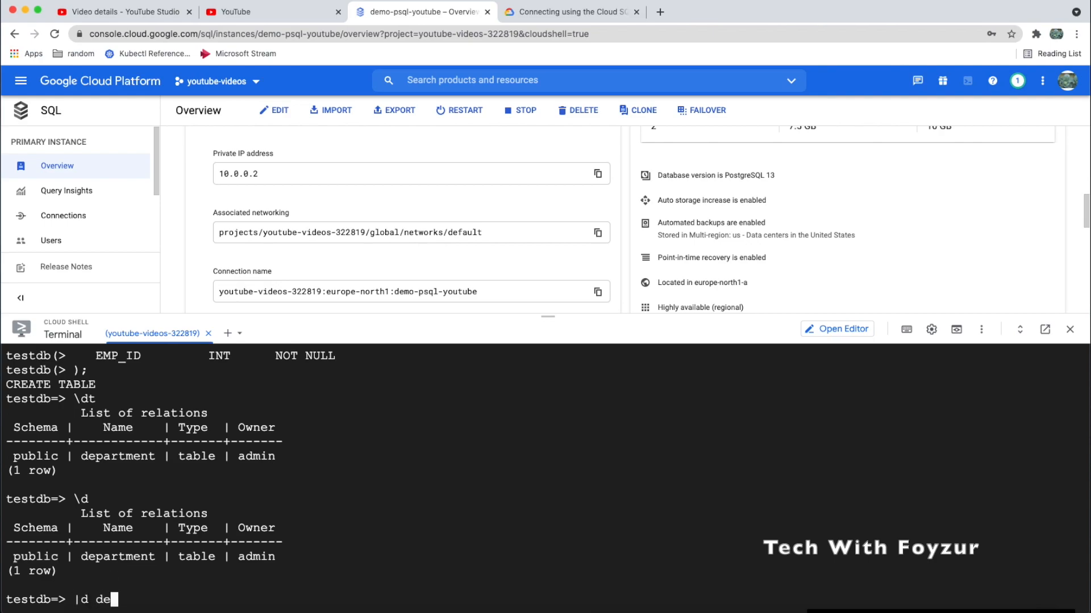
pyautogui.press('BackSpace')
pyautogui.press('BackSpace')
pyautogui.press('BackSpace')
pyautogui.press('BackSpace')
pyautogui.press('BackSpace')
pyautogui.hotkey('ctrl', 'l')
pyautogui.write('\\d department')
pyautogui.press('Return')
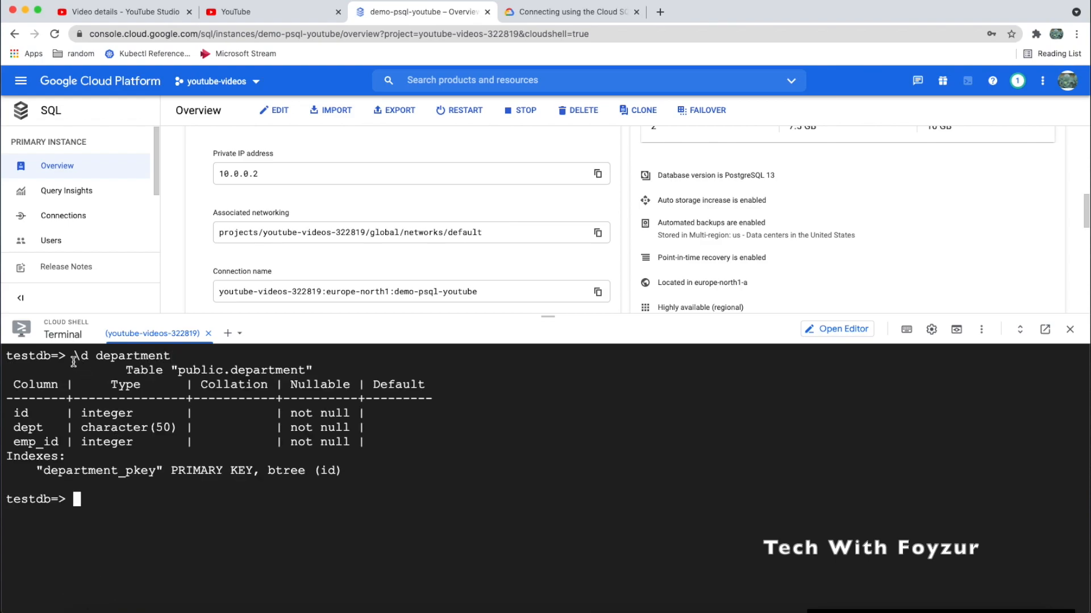
pyautogui.moveTo(75, 357); pyautogui.dragTo(354, 474)
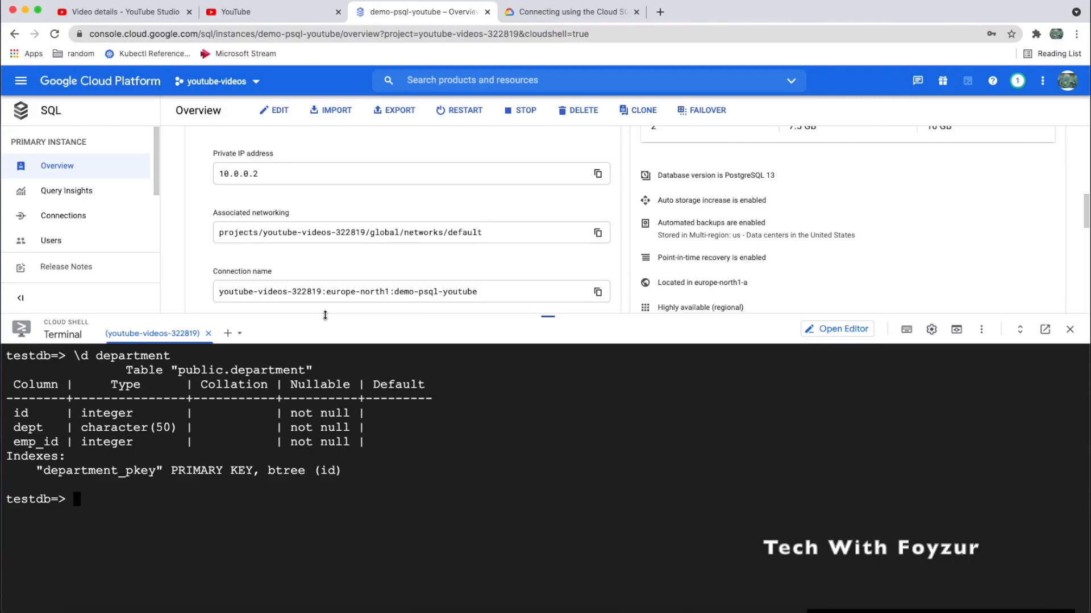
# Start an export to Cloud Storage with testdb as the database
pyautogui.moveTo(324, 321); pyautogui.dragTo(325, 371)
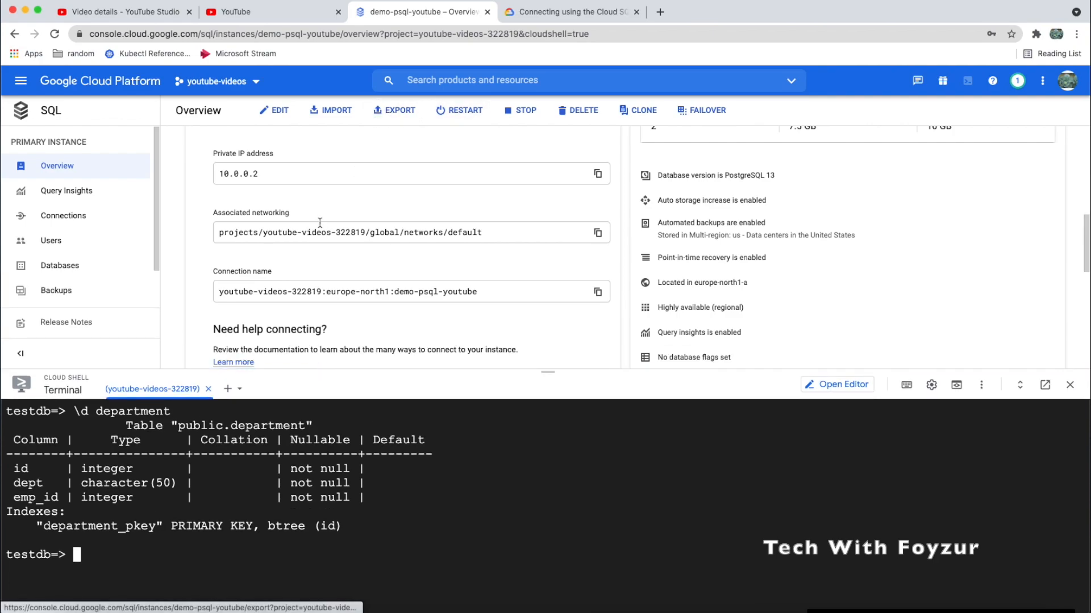
pyautogui.scroll(1, 314, 211)
pyautogui.click(388, 111)
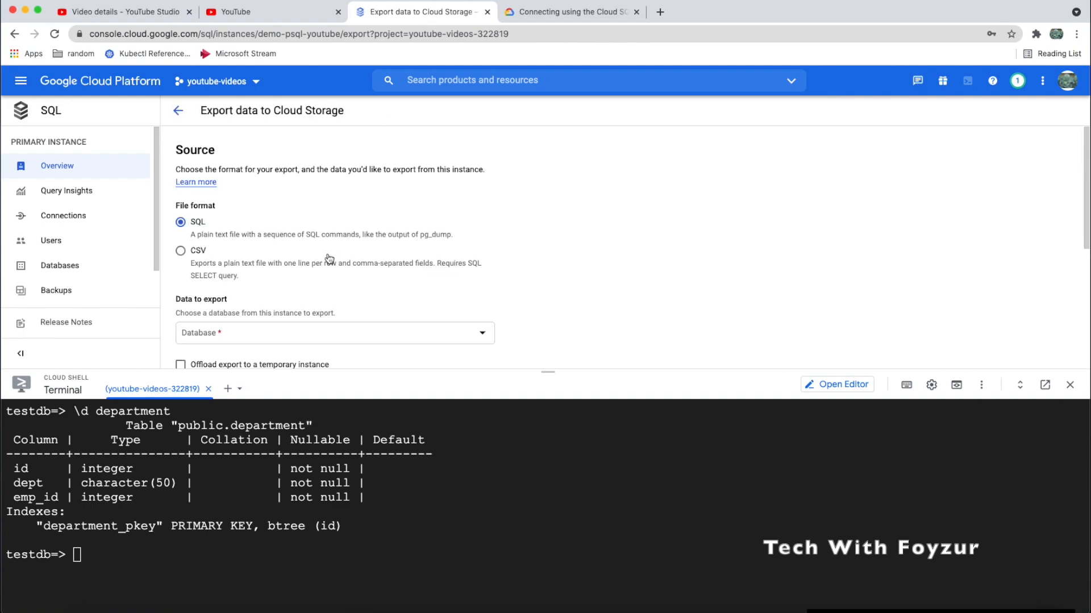
pyautogui.scroll(-2, 329, 259)
pyautogui.click(329, 267)
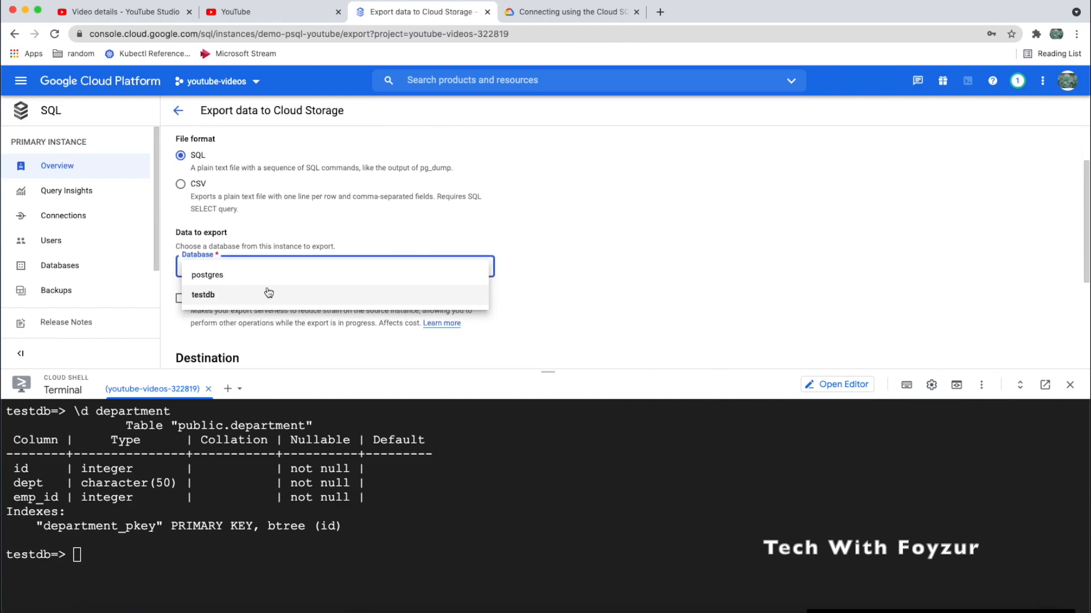
pyautogui.click(232, 296)
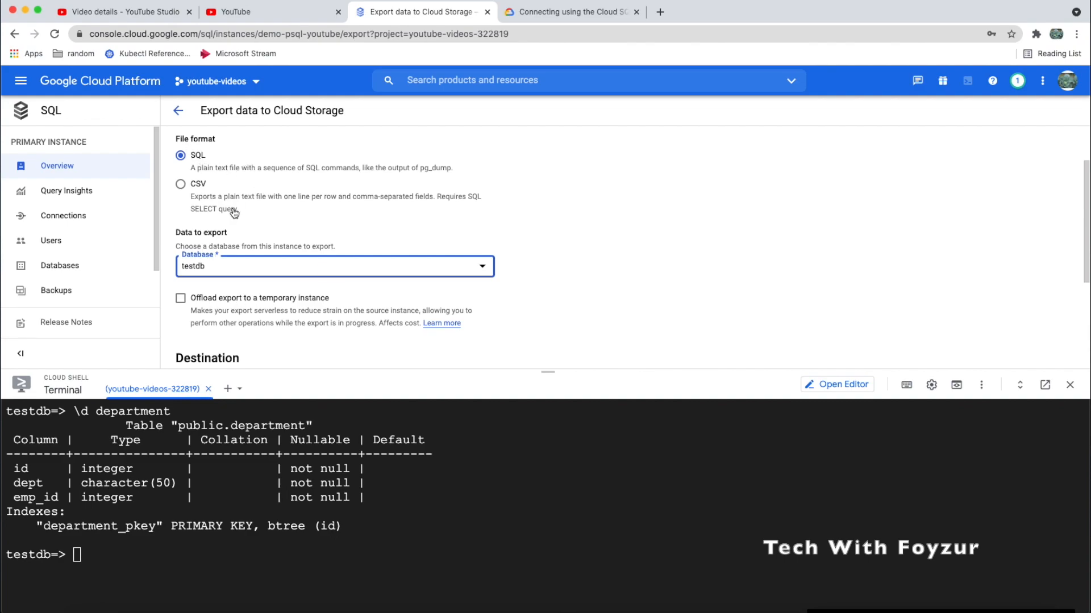
# Browse for a Cloud Storage destination bucket for the export
pyautogui.scroll(-5, 234, 212)
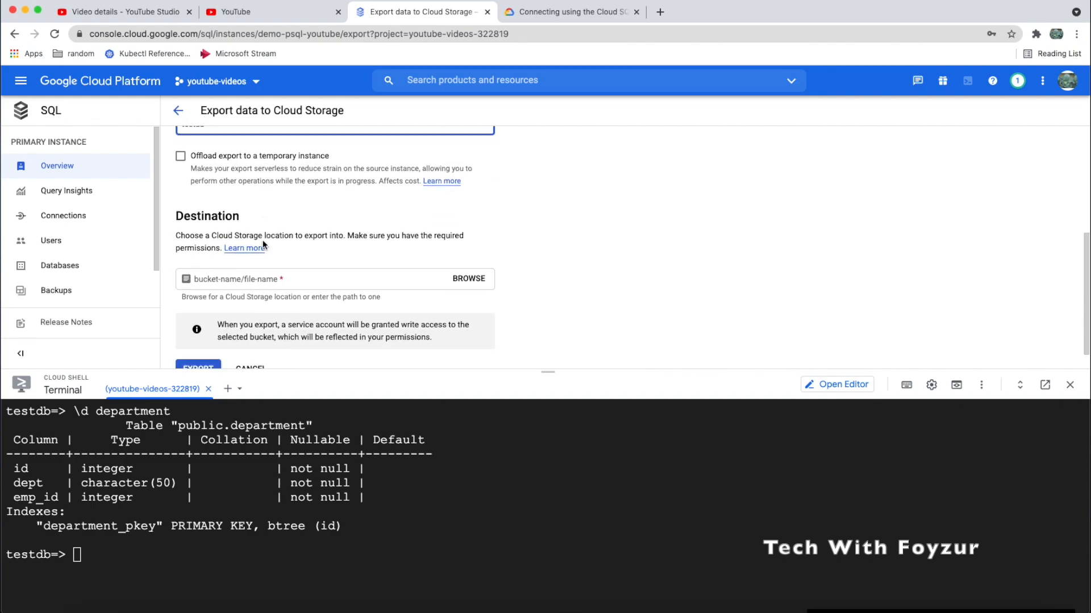
pyautogui.scroll(-1, 267, 249)
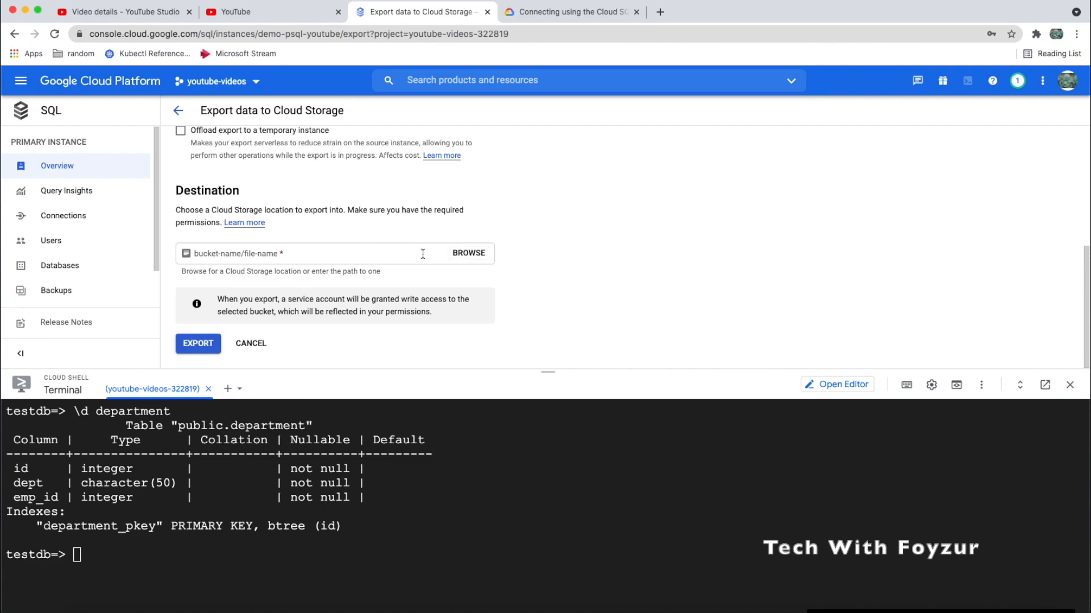
pyautogui.click(362, 254)
pyautogui.click(464, 253)
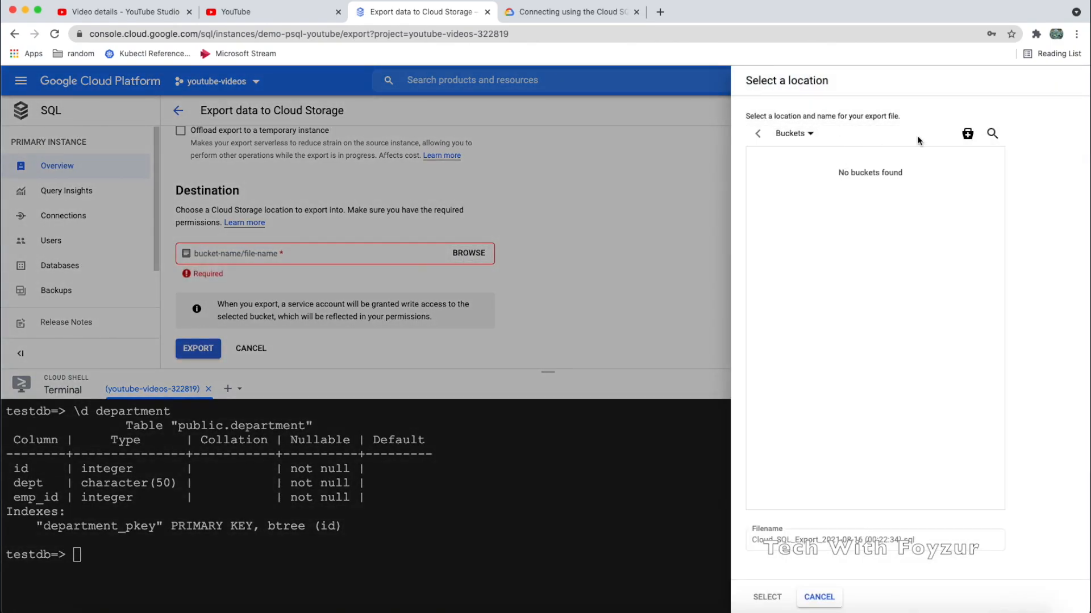
# Create a new bucket named db-backup-2021-xyz
pyautogui.click(967, 133)
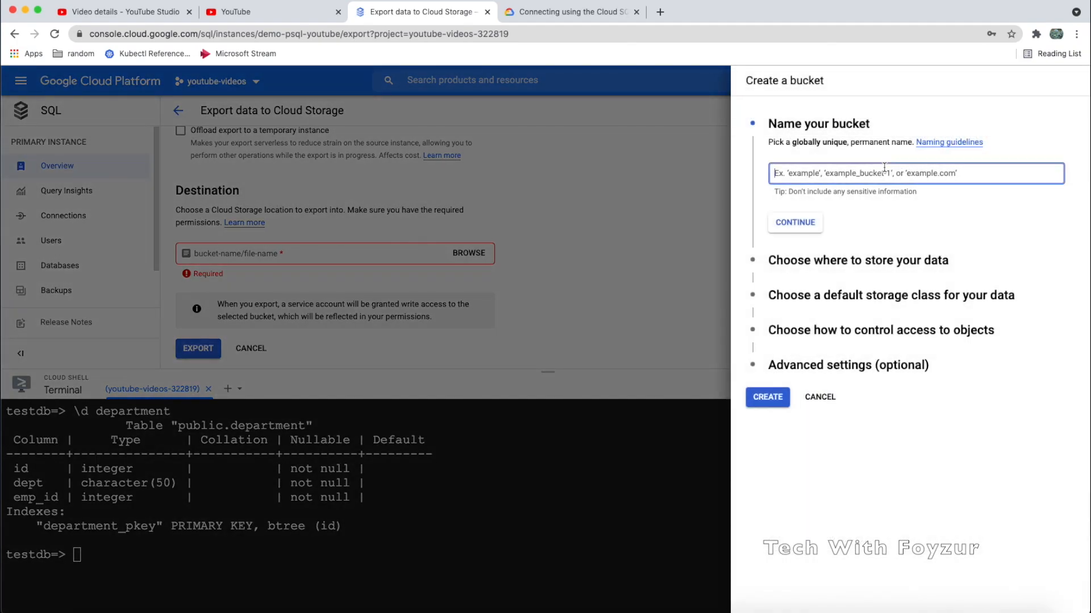
pyautogui.write('db-backup-2021-no')
pyautogui.write('rth-eu')
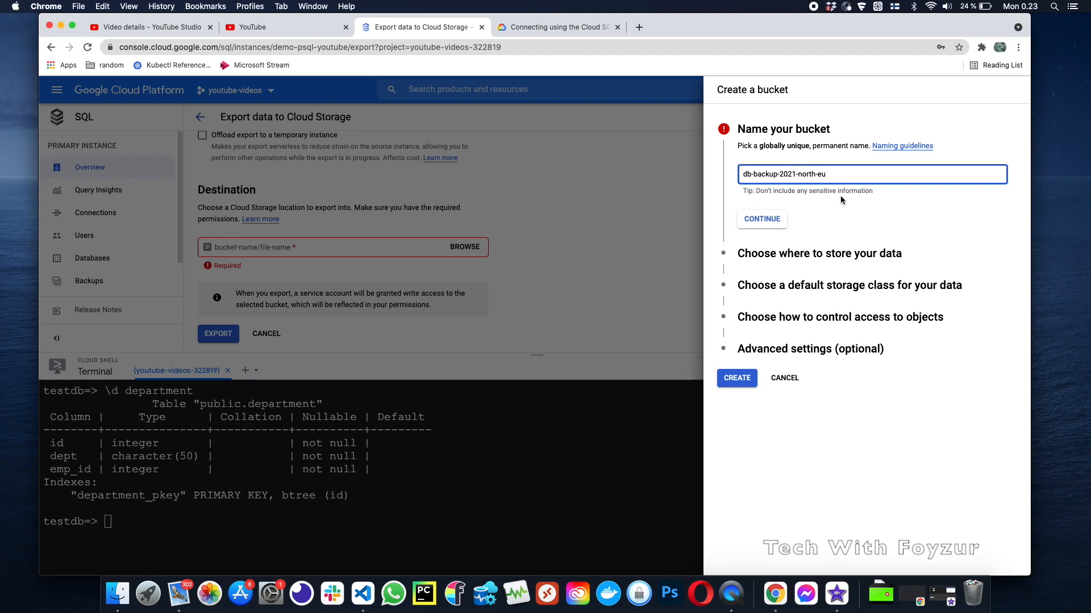
pyautogui.moveTo(799, 191); pyautogui.dragTo(865, 194)
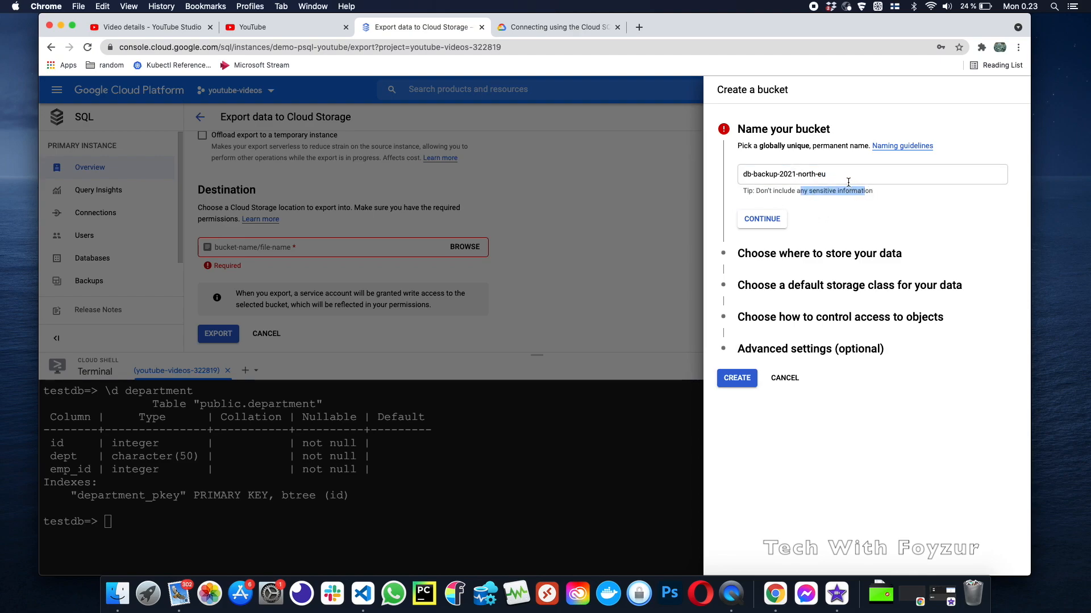
pyautogui.moveTo(828, 173); pyautogui.dragTo(799, 175)
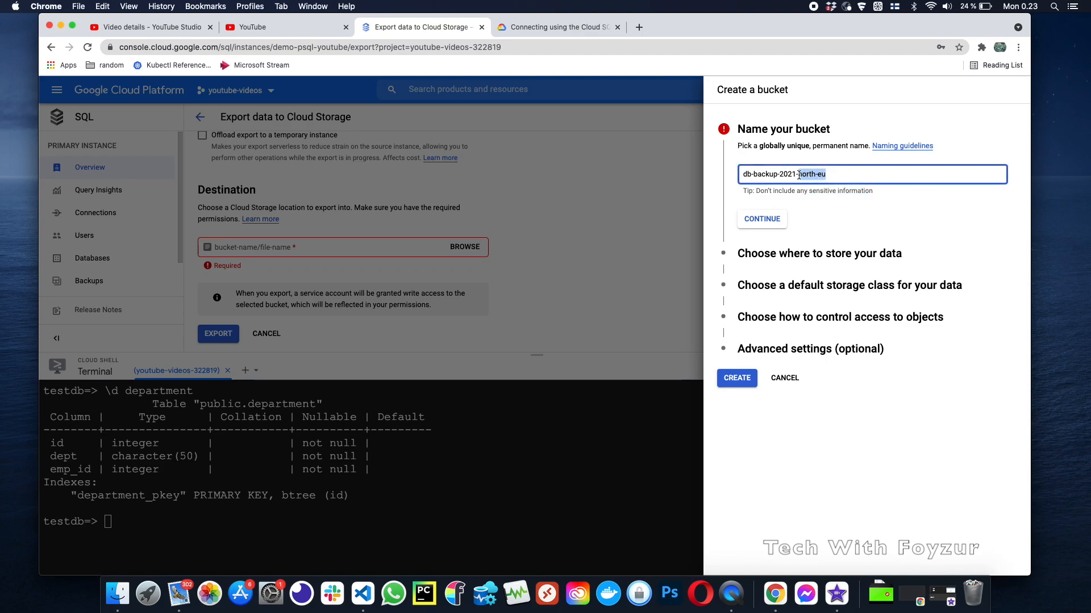
pyautogui.write('xyz')
pyautogui.click(777, 221)
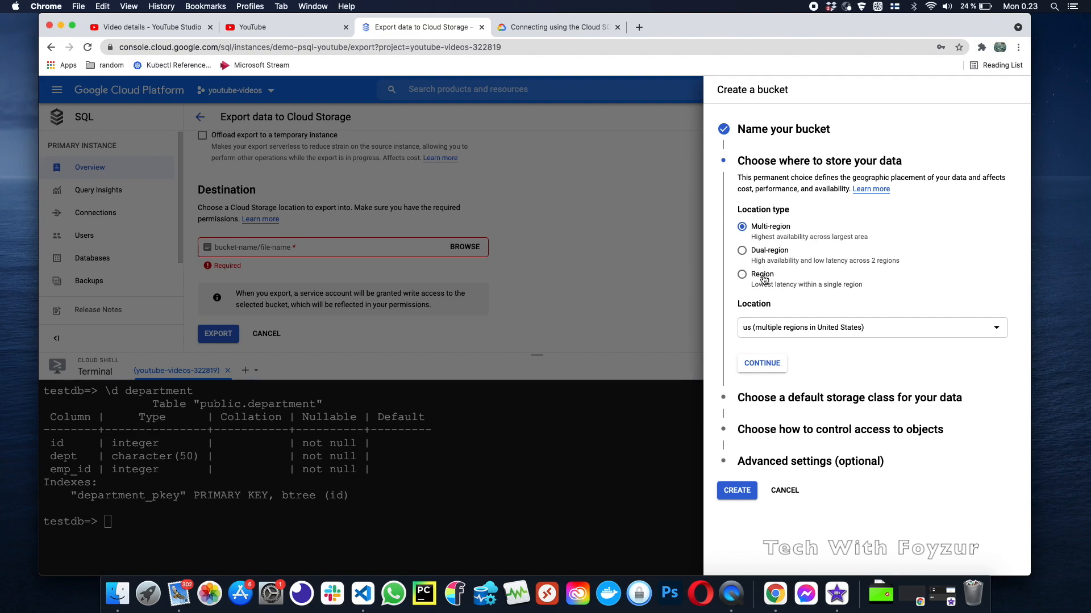
# Set the bucket location to single region europe-central2 (Warsaw)
pyautogui.moveTo(752, 287); pyautogui.dragTo(852, 290)
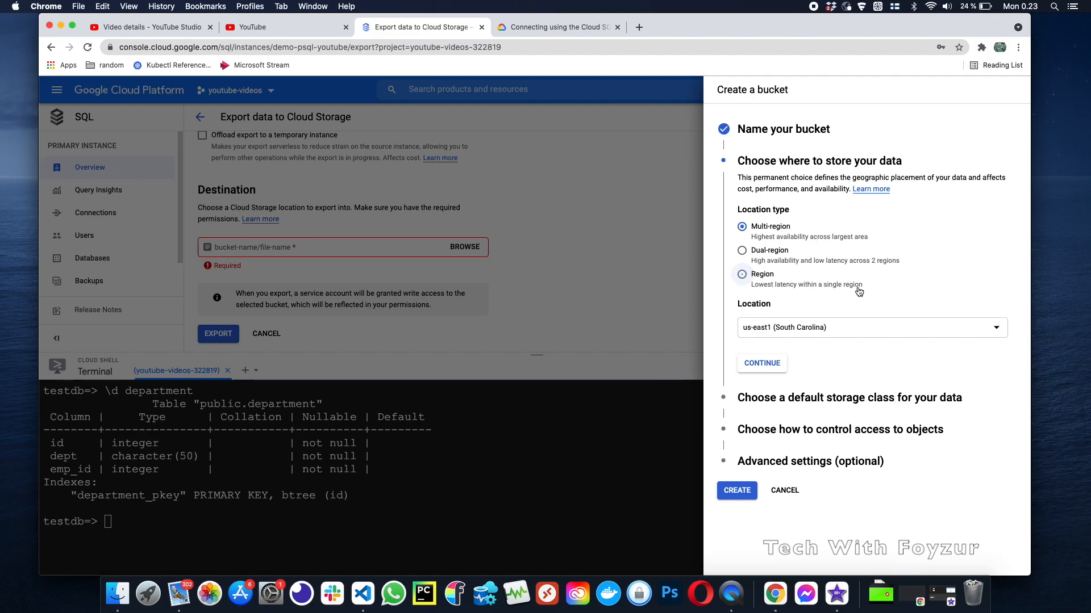
pyautogui.click(782, 229)
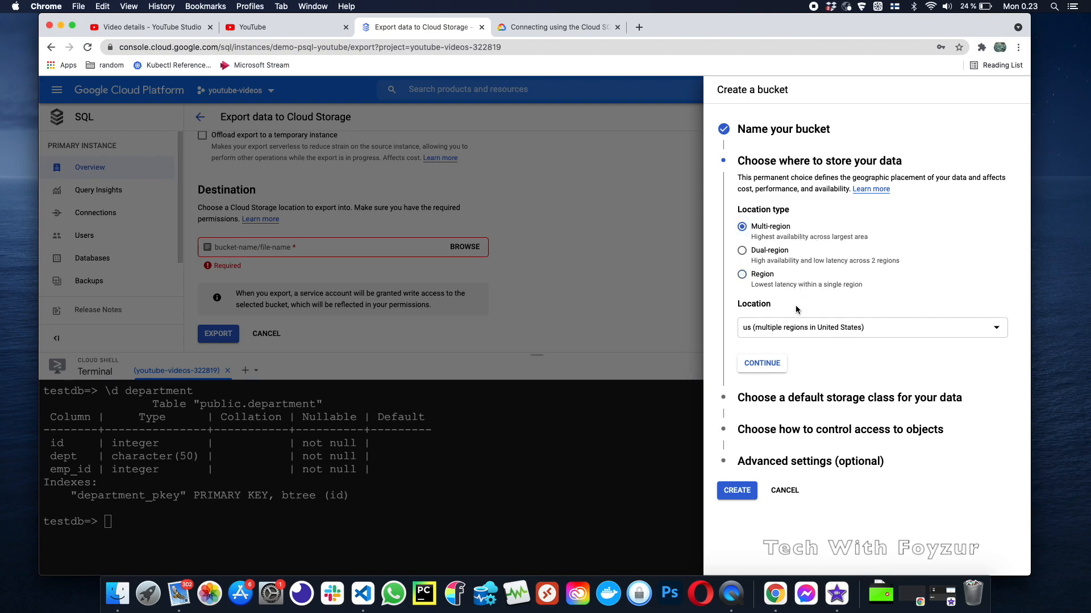
pyautogui.click(765, 257)
pyautogui.click(764, 275)
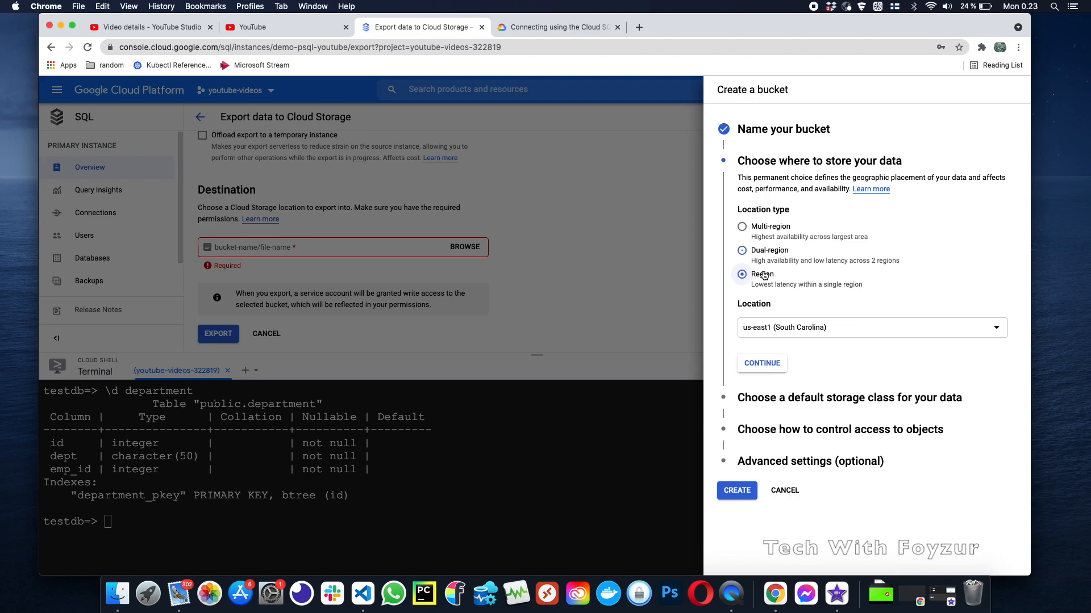
pyautogui.click(833, 331)
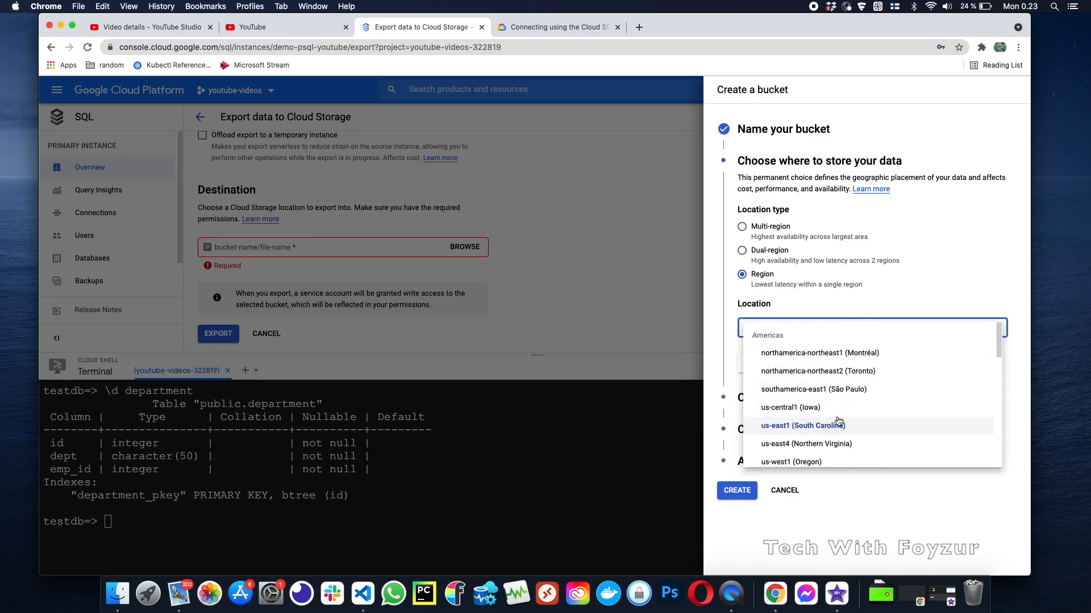
pyautogui.scroll(-5, 838, 424)
pyautogui.click(829, 436)
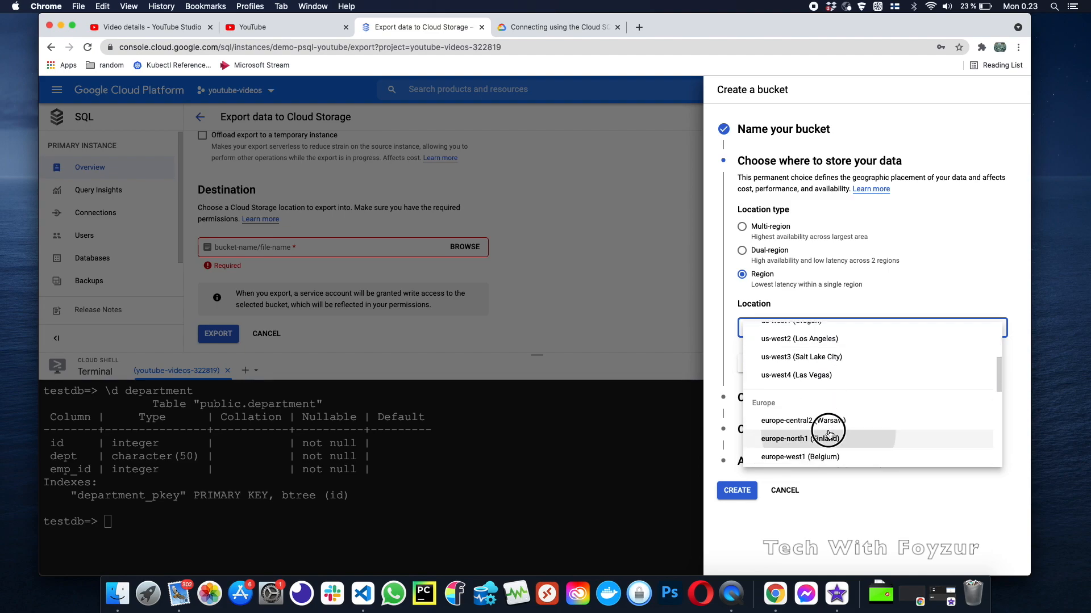
pyautogui.click(850, 334)
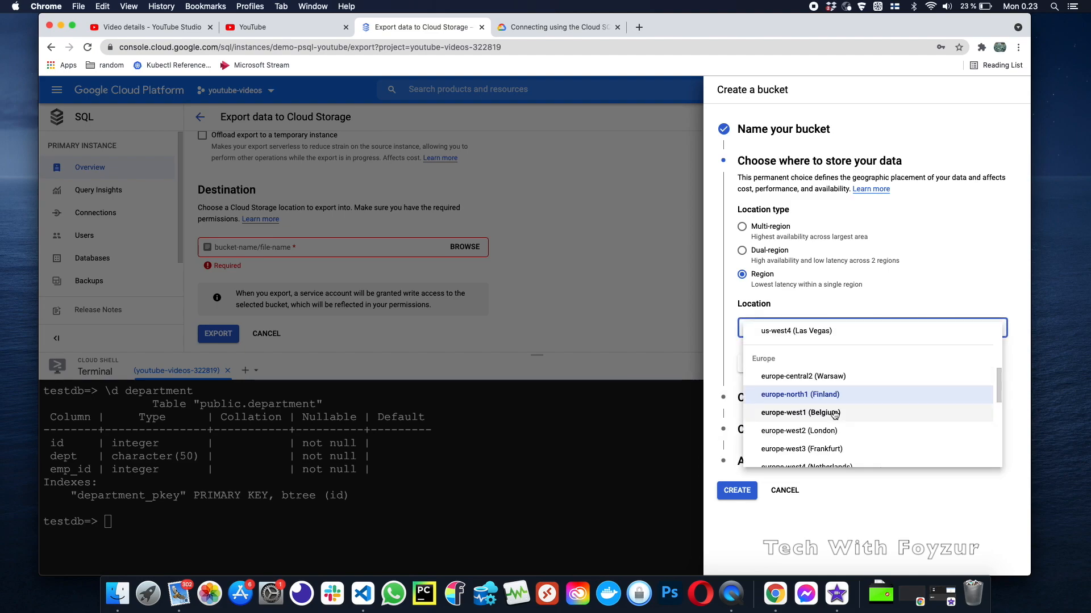
pyautogui.scroll(-2, 839, 421)
pyautogui.scroll(-2, 847, 442)
pyautogui.scroll(2, 849, 444)
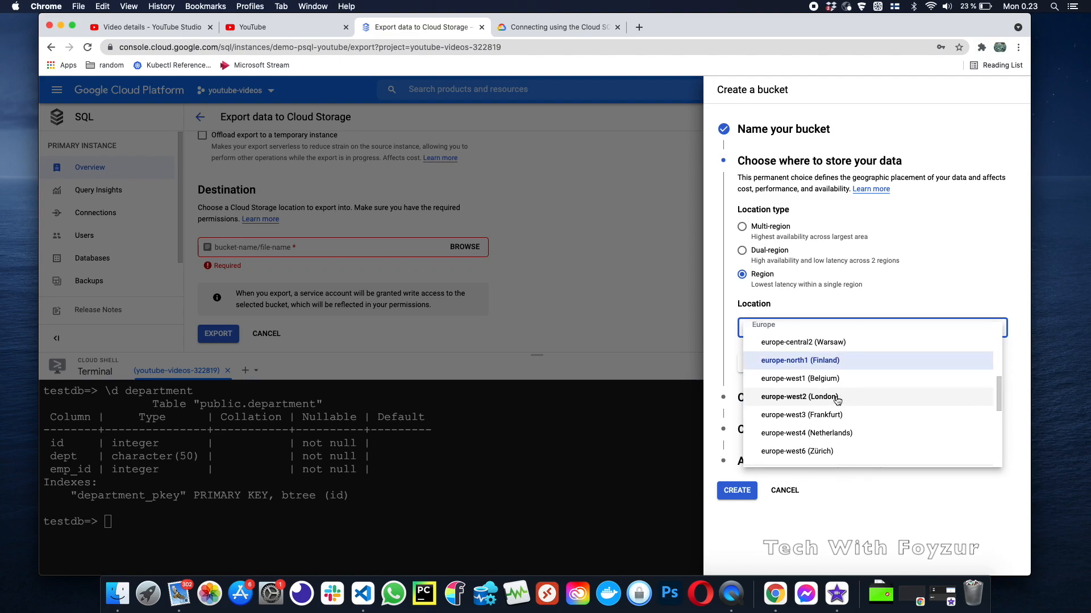
pyautogui.click(842, 343)
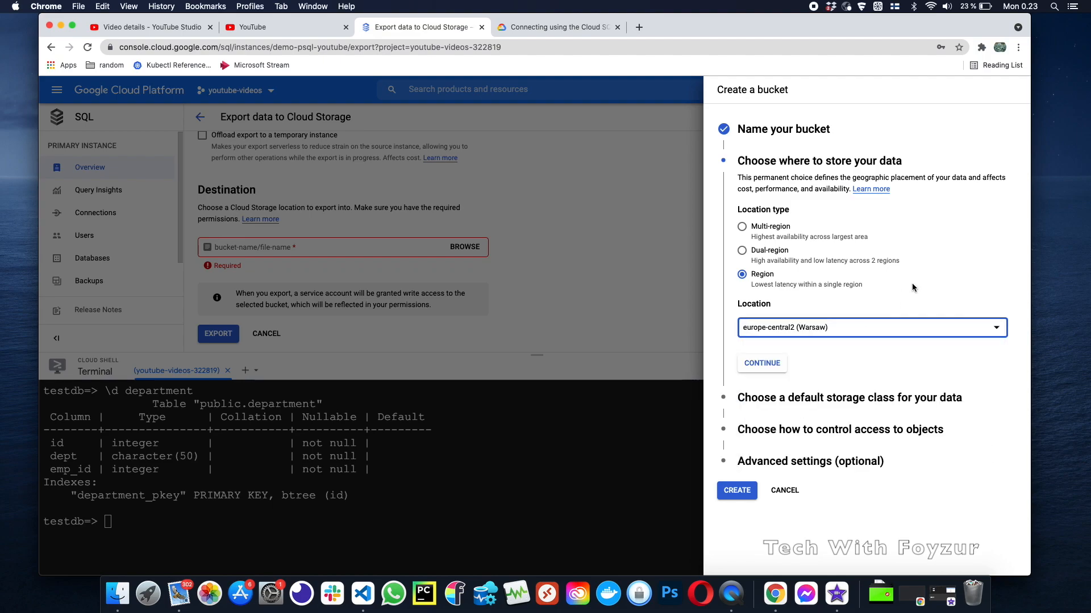
pyautogui.click(778, 367)
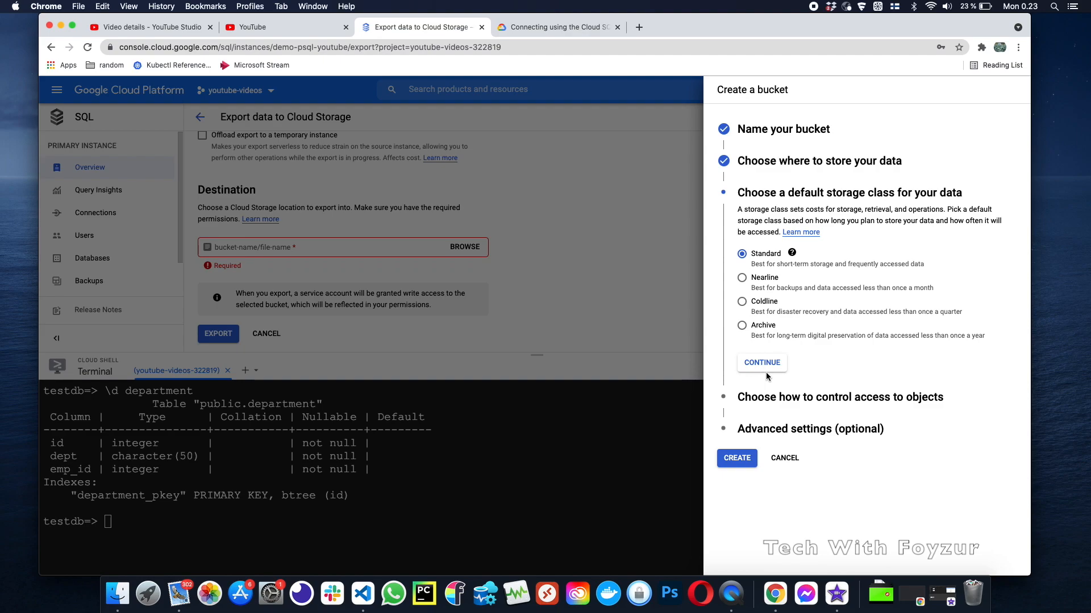
# Choose Coldline storage class and Fine-grained access control for the db-backup-2021-xyz bucket
pyautogui.click(744, 303)
pyautogui.click(783, 310)
pyautogui.click(770, 397)
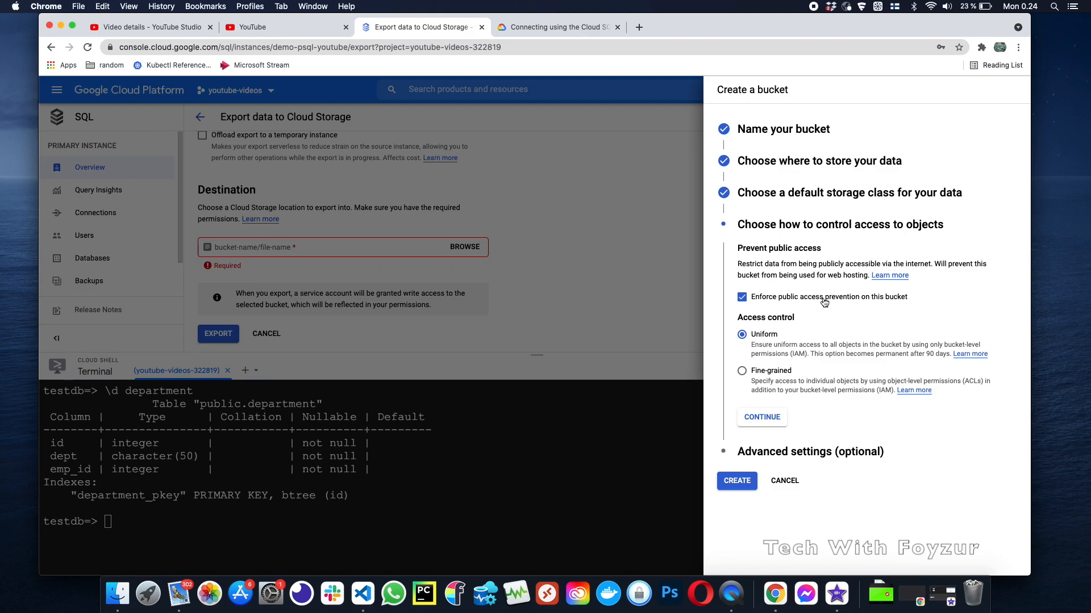
pyautogui.click(775, 374)
pyautogui.click(781, 425)
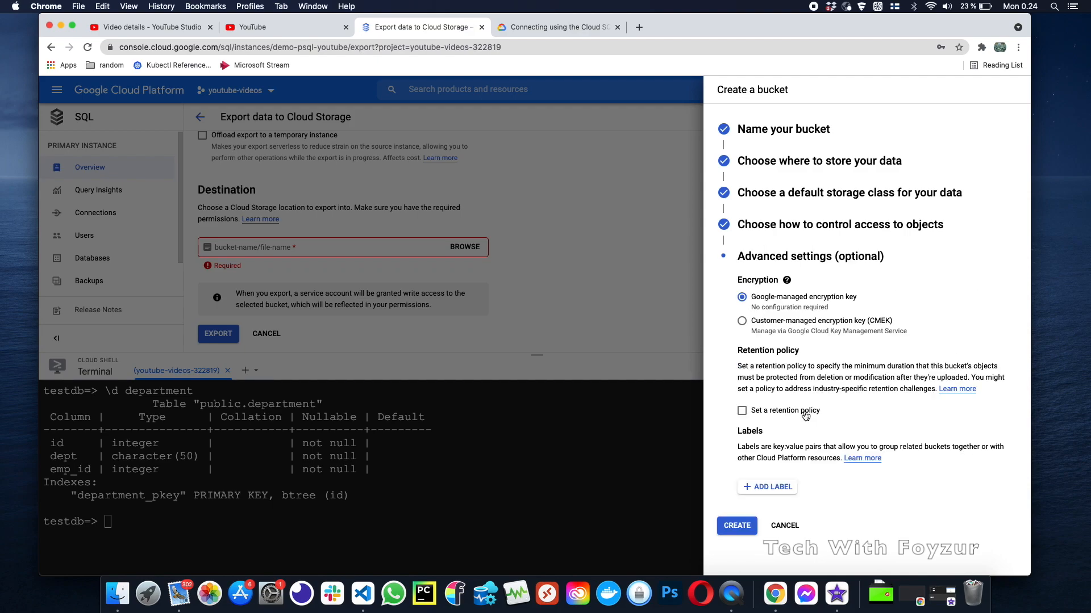
# Set a retention policy of 1 day on the bucket
pyautogui.click(805, 415)
pyautogui.scroll(-1, 828, 427)
pyautogui.click(818, 425)
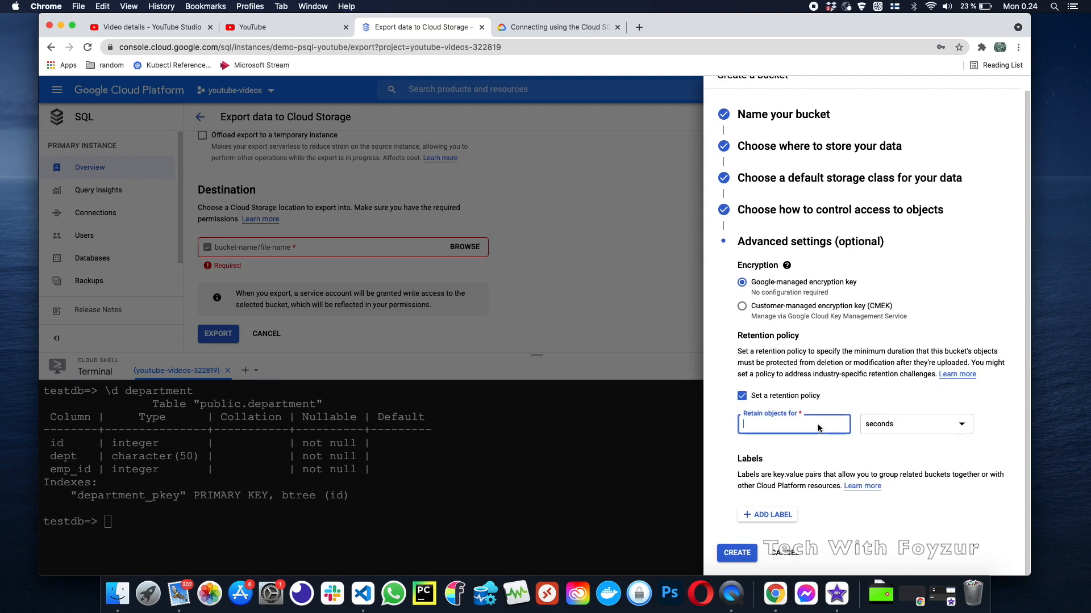
pyautogui.click(905, 426)
pyautogui.click(898, 451)
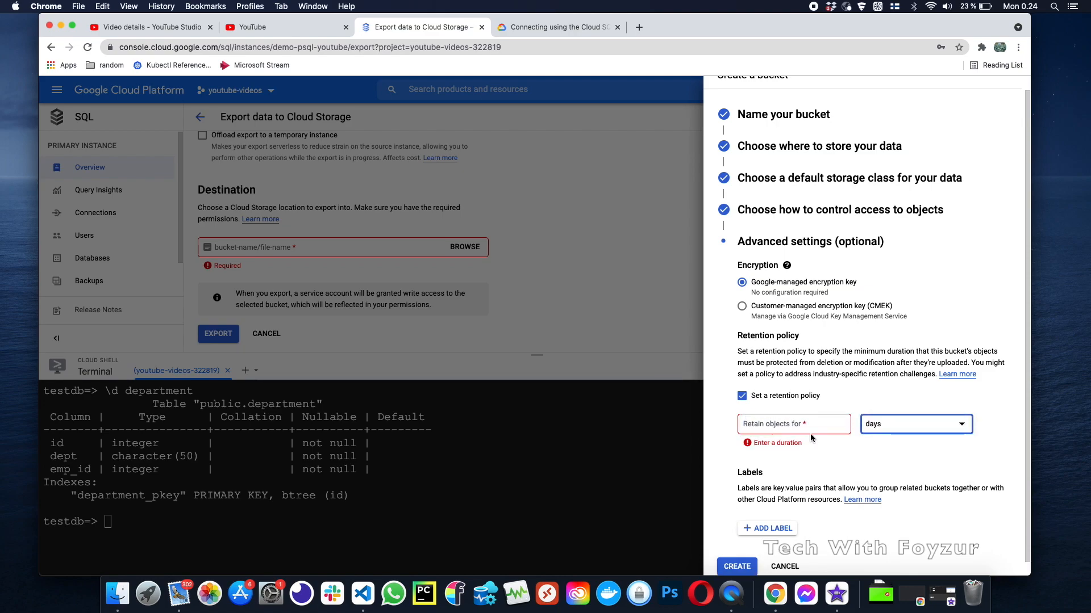
pyautogui.click(798, 426)
pyautogui.write('1')
pyautogui.click(855, 451)
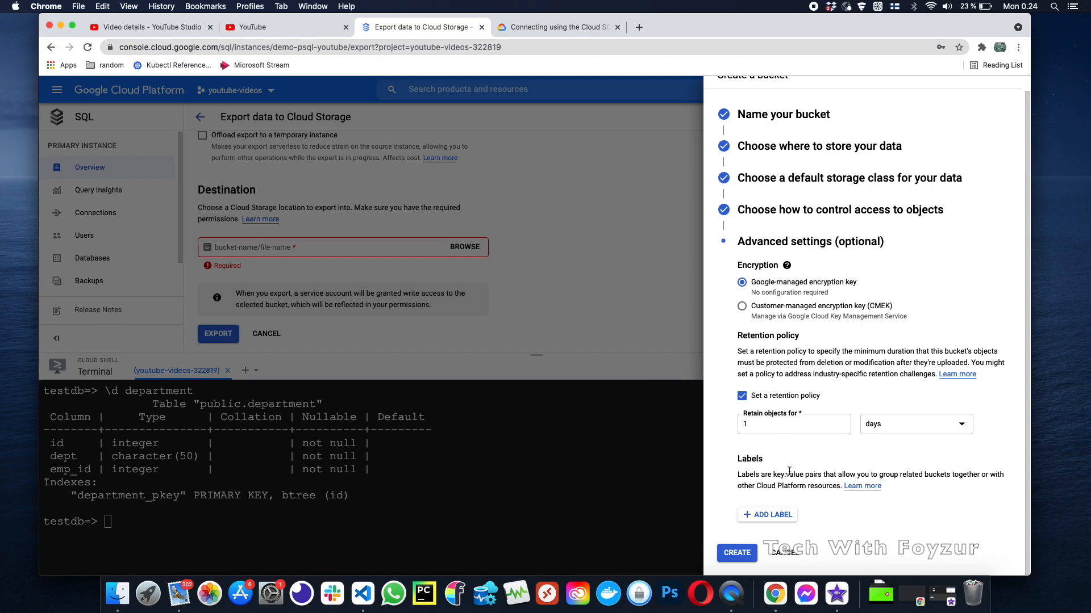
# Add labels name=db-backup-bucket and env=demo, then create the bucket
pyautogui.click(773, 514)
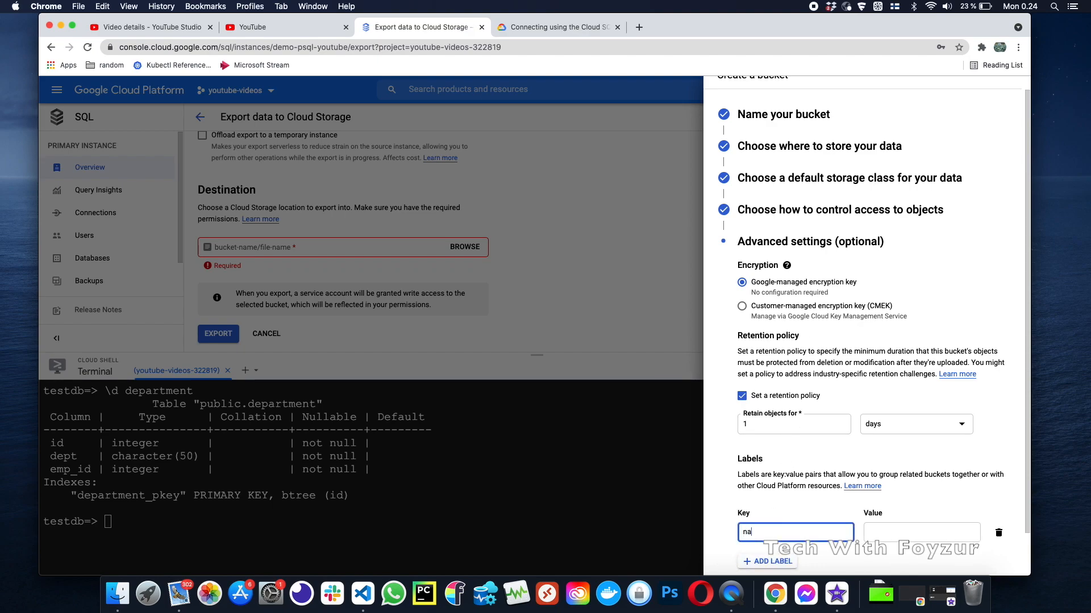
pyautogui.press('Tab')
pyautogui.write('db')
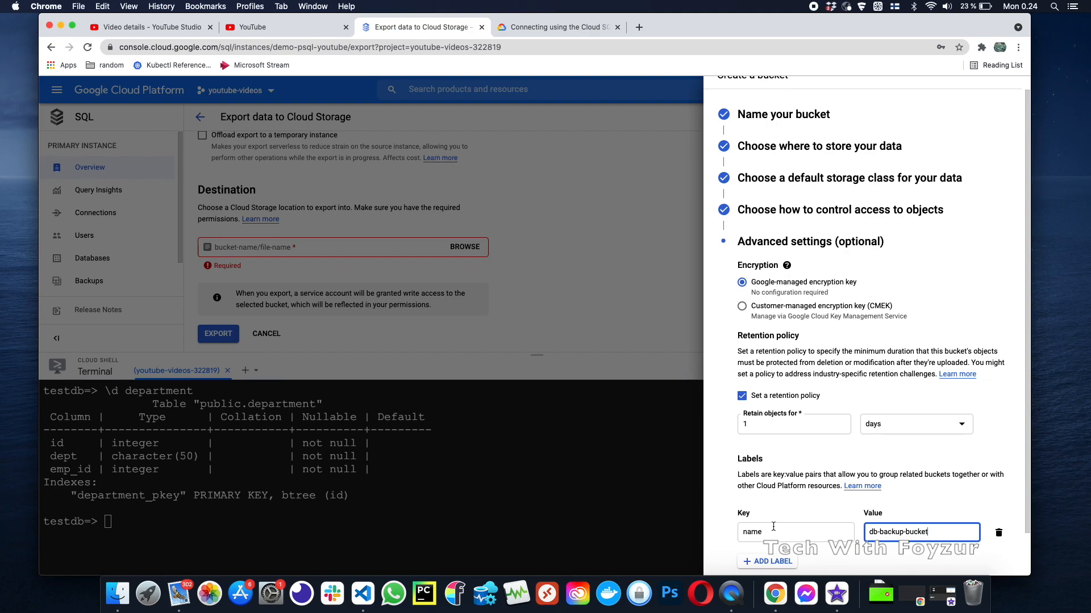
pyautogui.click(774, 558)
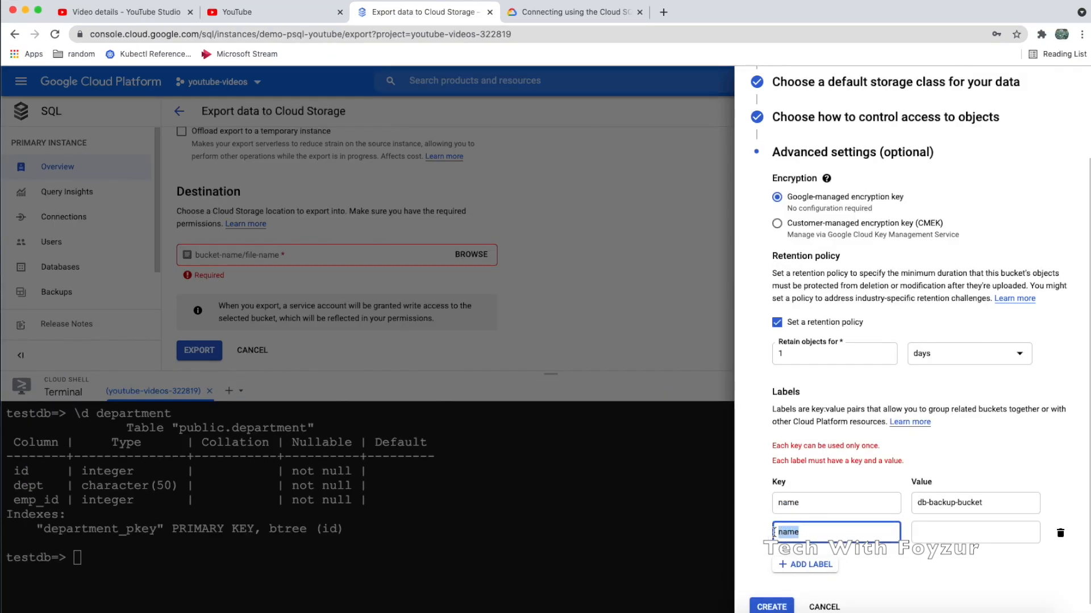
pyautogui.write('env')
pyautogui.click(920, 517)
pyautogui.write('demo')
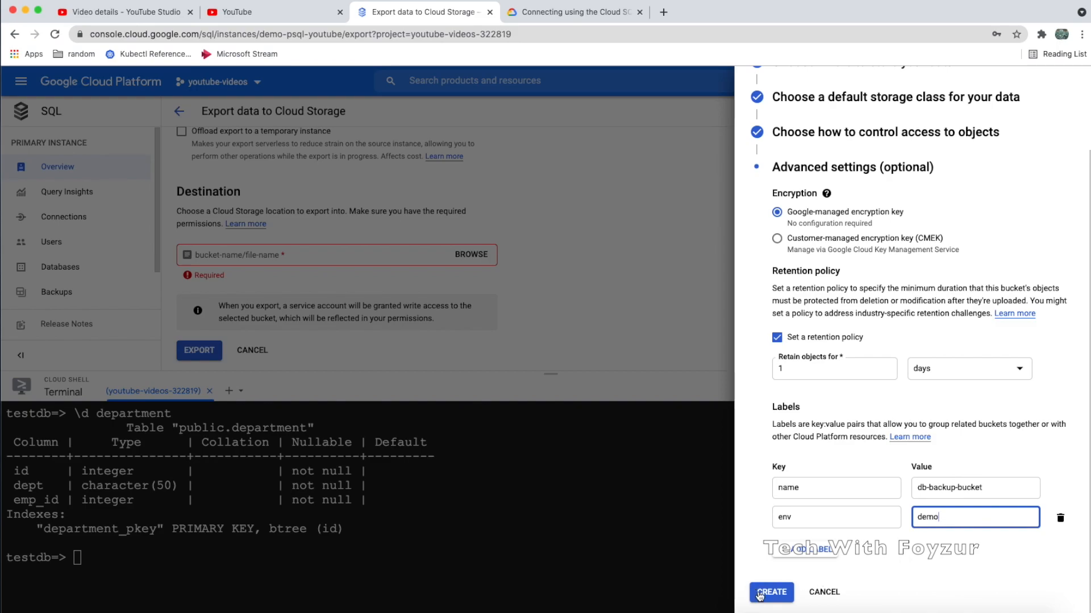
pyautogui.click(759, 593)
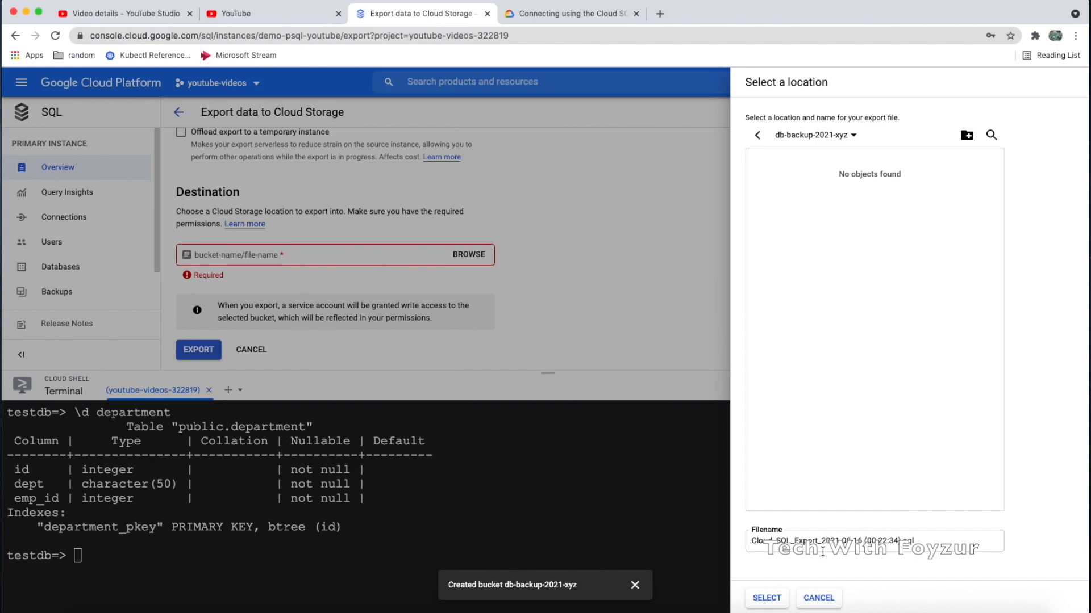
# Export the instance to gs://db-backup-2021-xyz, then open Overview in a new tab
pyautogui.click(766, 598)
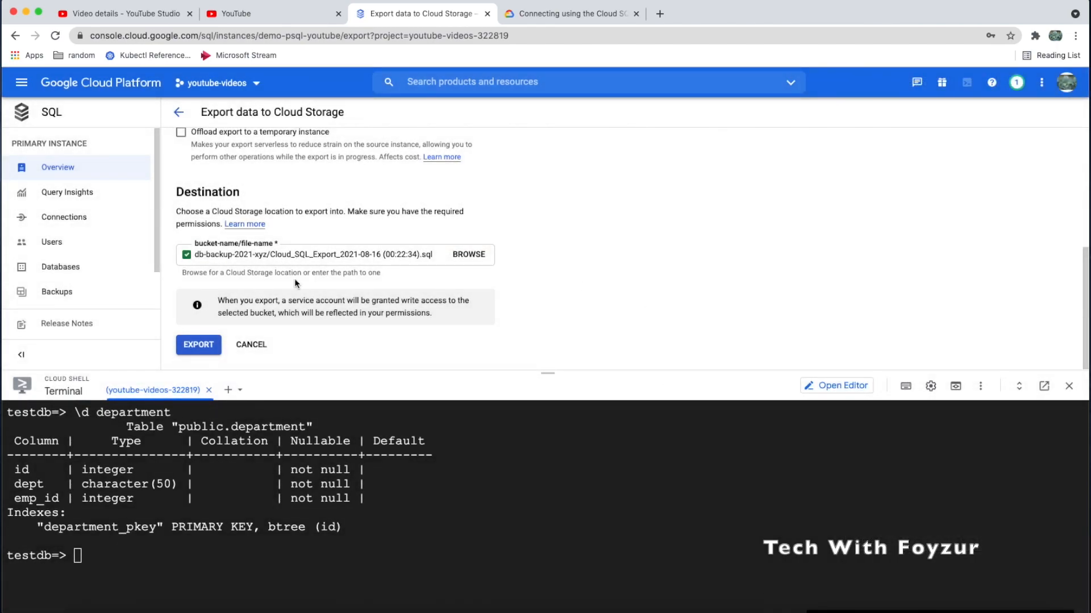
pyautogui.click(202, 344)
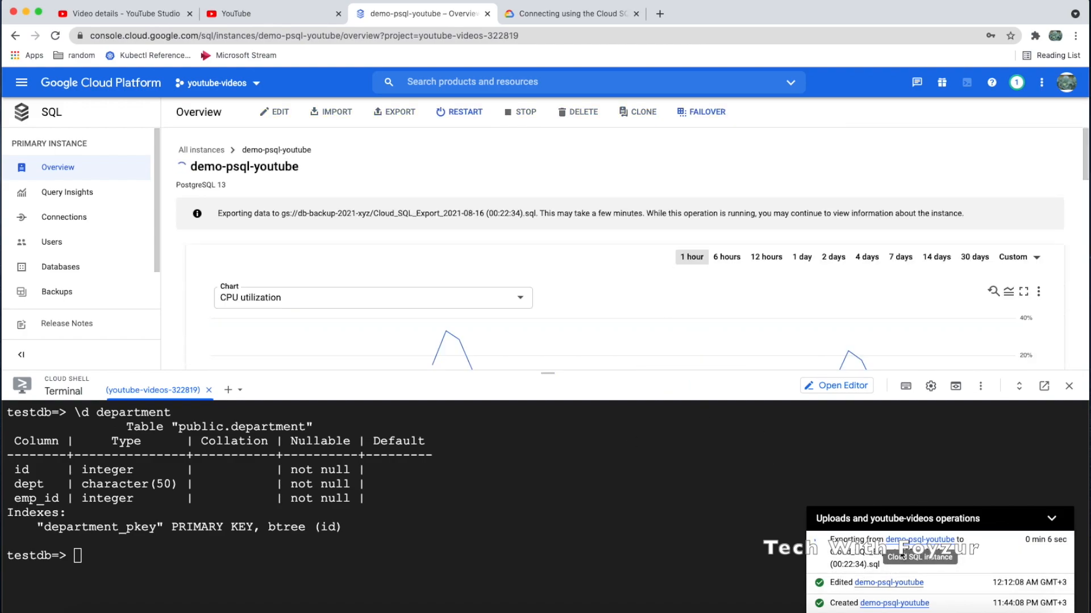
pyautogui.rightClick(73, 162)
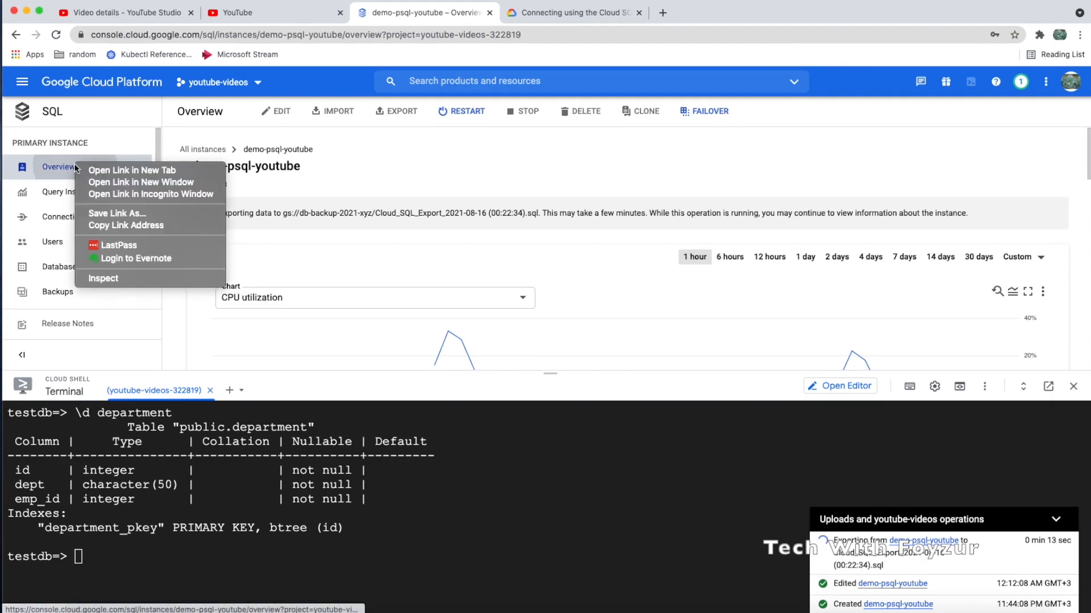
pyautogui.click(97, 169)
pyautogui.click(555, 13)
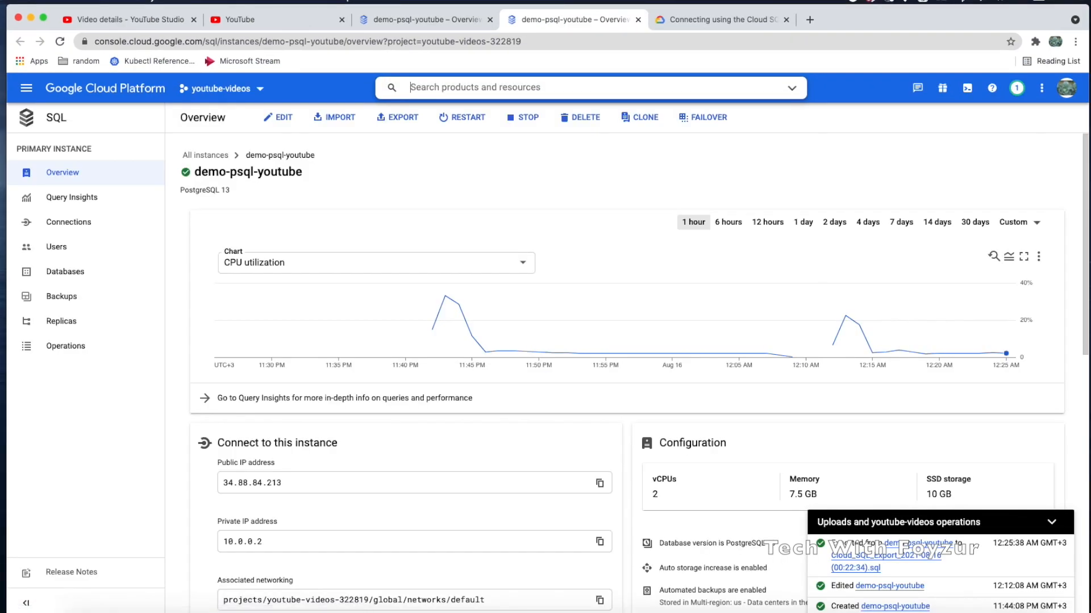
# Check the exported .sql file and its actions in bucket db-backup-2021-xyz, then return to the instance tab
pyautogui.write('bucket')
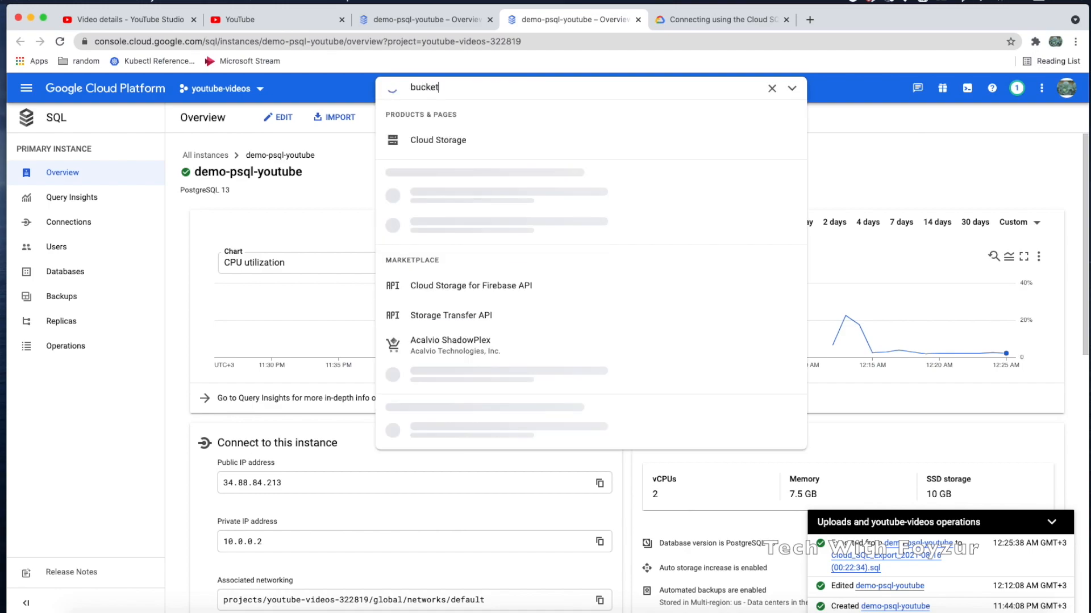
pyautogui.click(447, 147)
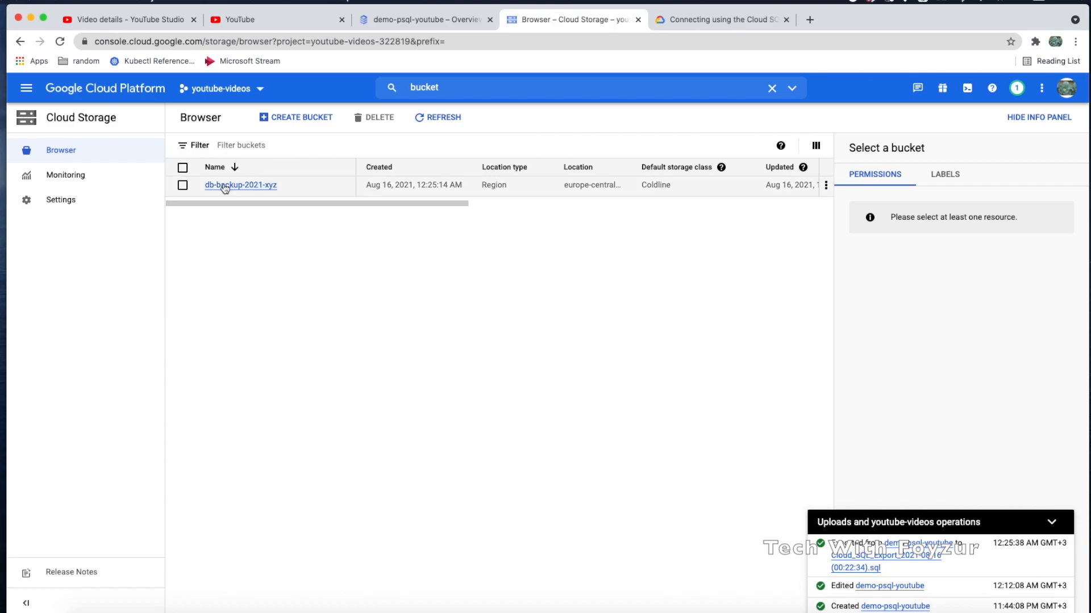
pyautogui.click(237, 188)
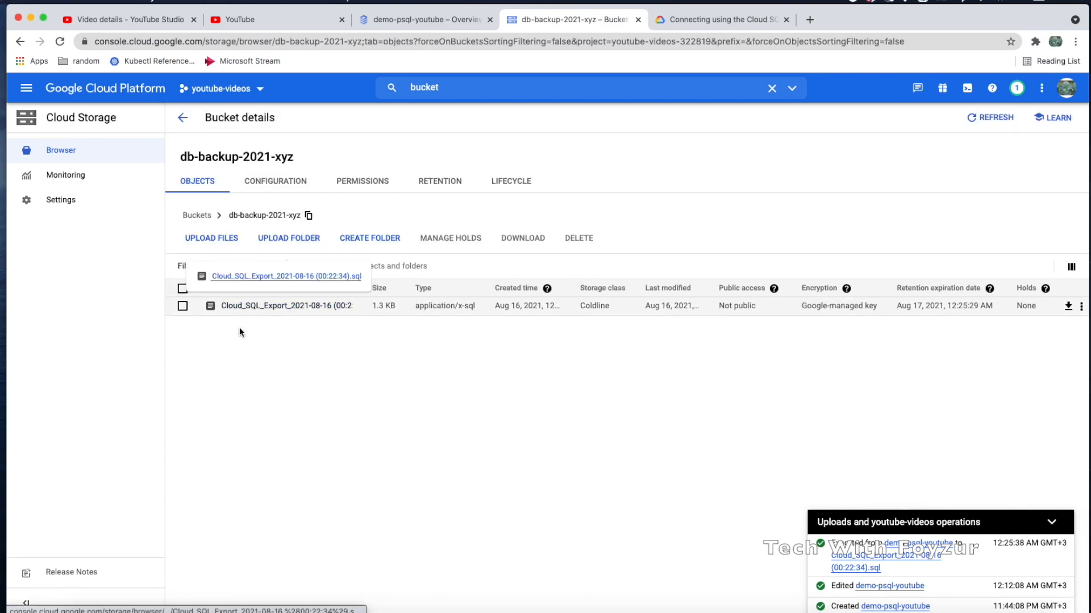
pyautogui.moveTo(717, 306); pyautogui.dragTo(880, 310)
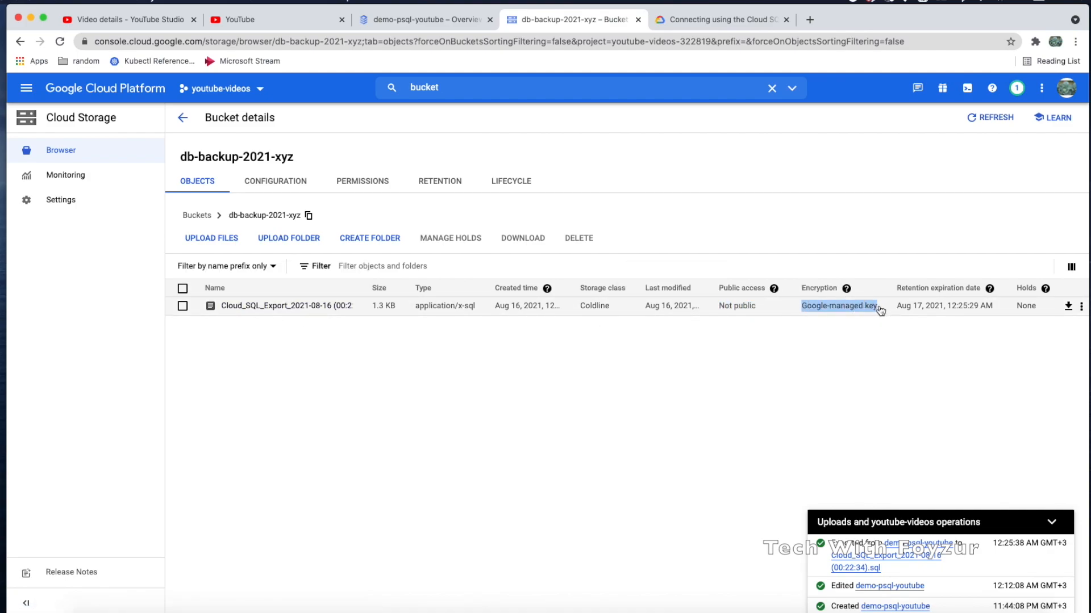
pyautogui.click(1081, 307)
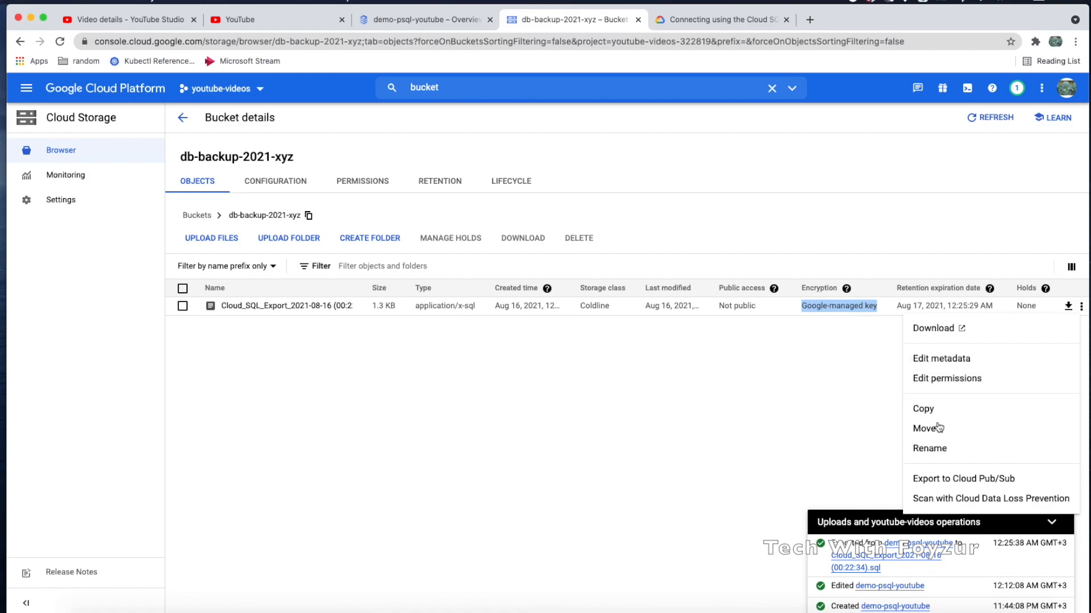
pyautogui.click(833, 379)
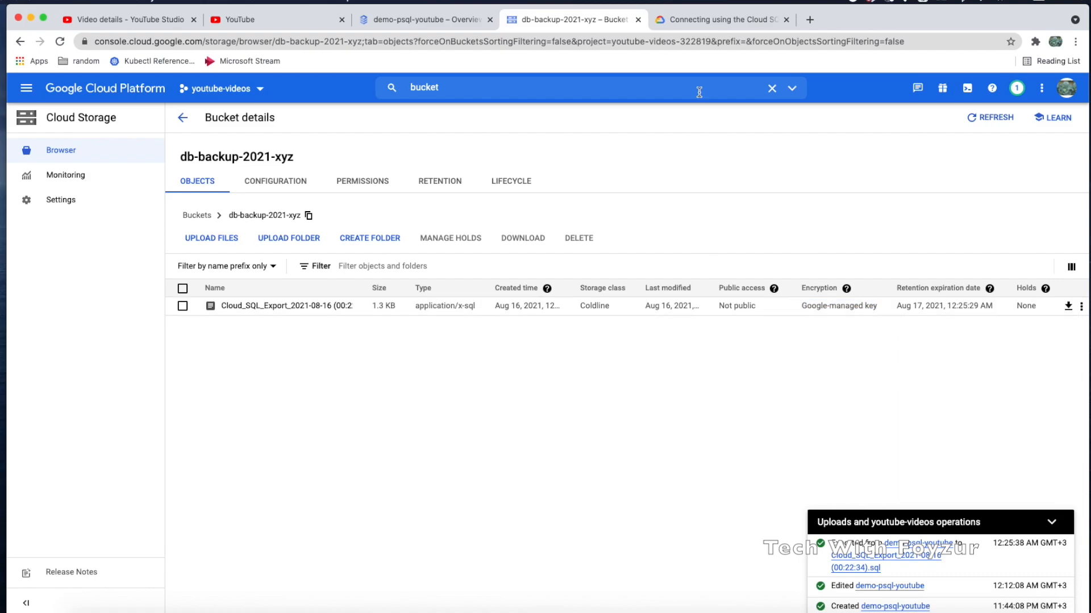
pyautogui.click(410, 19)
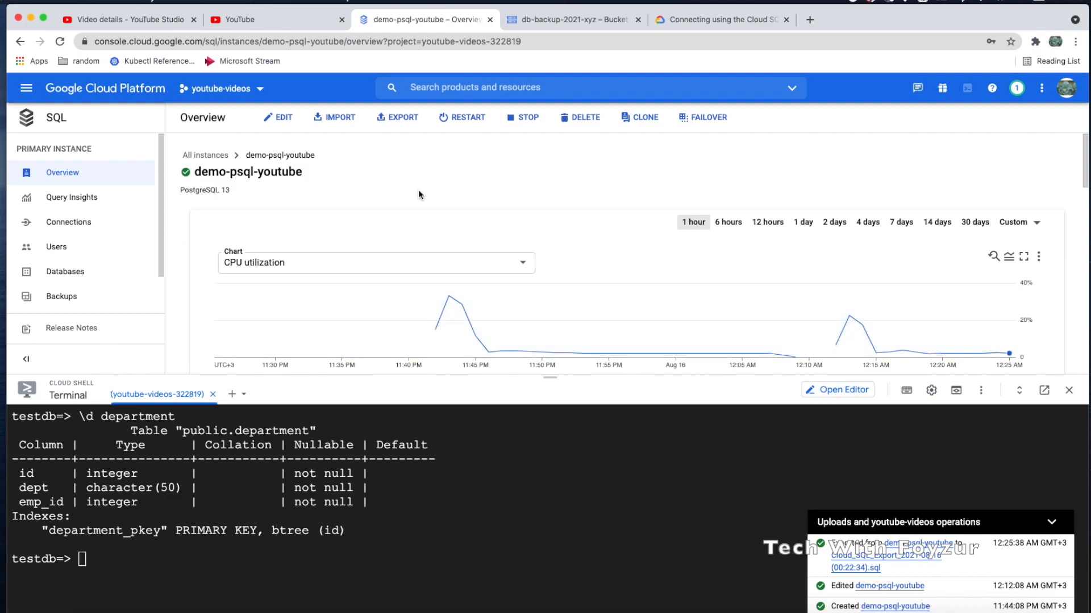
pyautogui.click(324, 121)
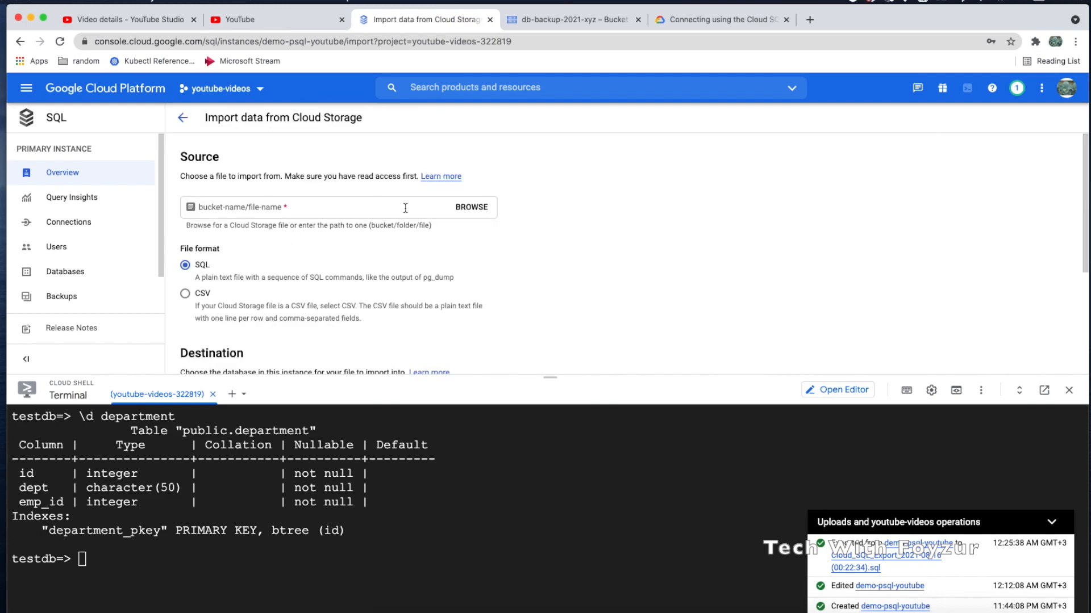
pyautogui.click(472, 208)
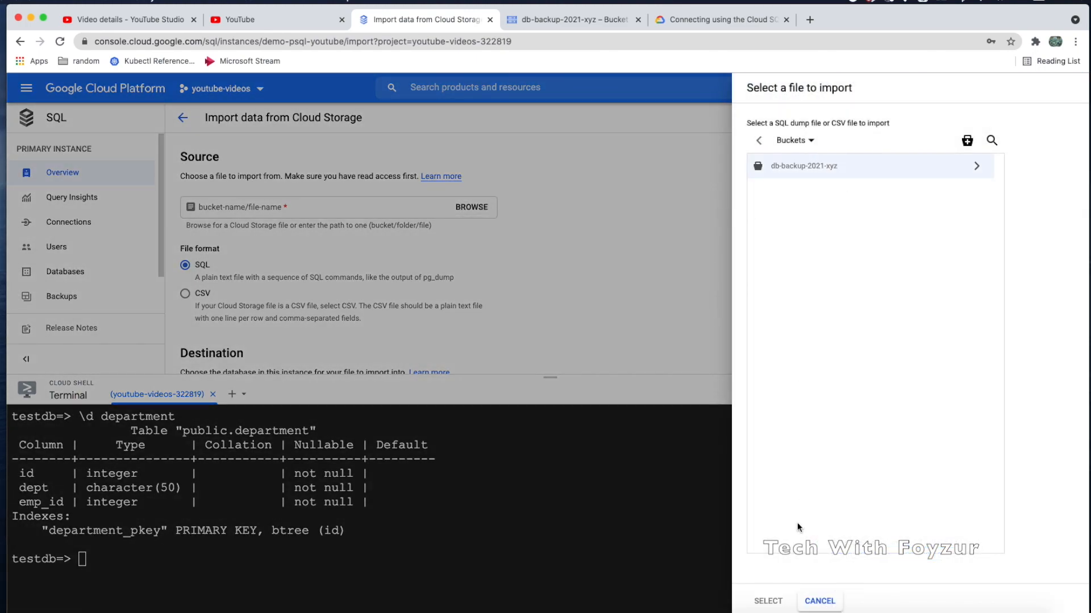
pyautogui.click(976, 166)
pyautogui.click(881, 166)
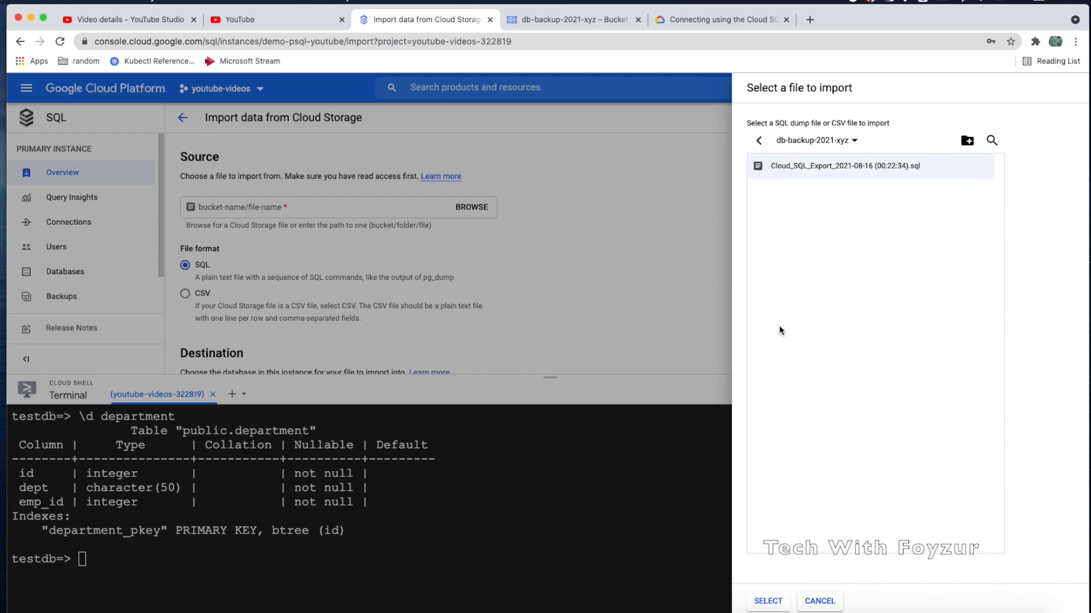
pyautogui.click(767, 601)
pyautogui.scroll(-2, 515, 302)
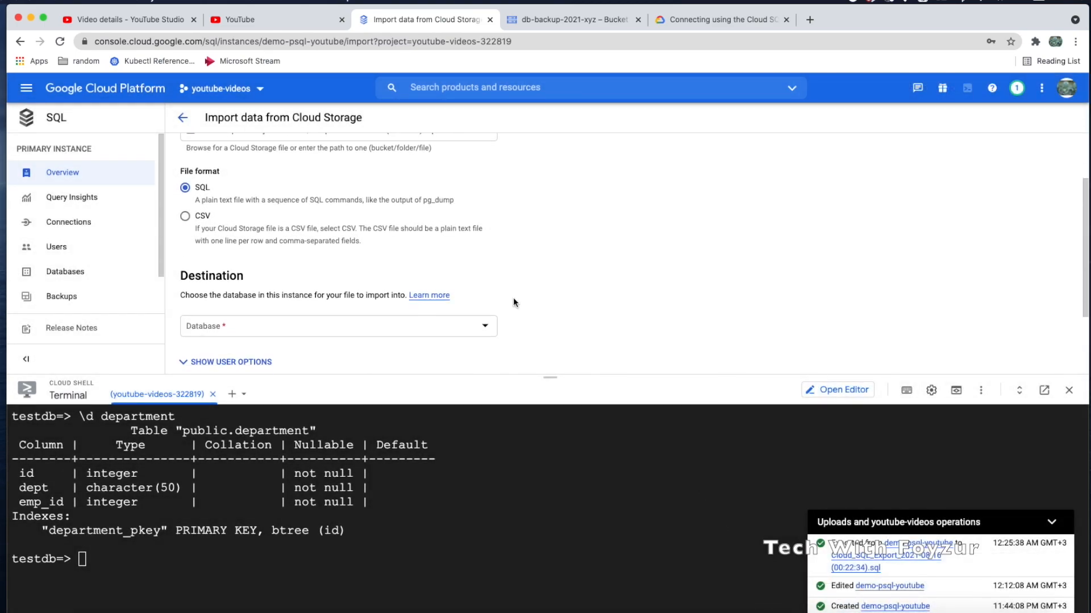
pyautogui.scroll(-2, 516, 302)
# Import into the postgres database with admin as the import user
pyautogui.click(476, 271)
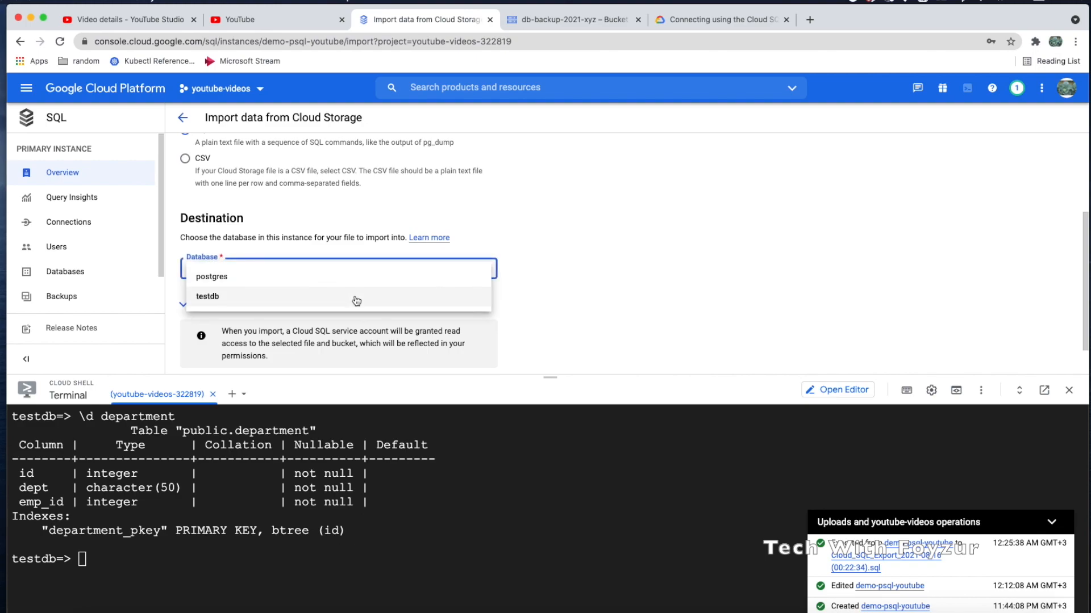
pyautogui.click(337, 277)
pyautogui.scroll(-1, 430, 290)
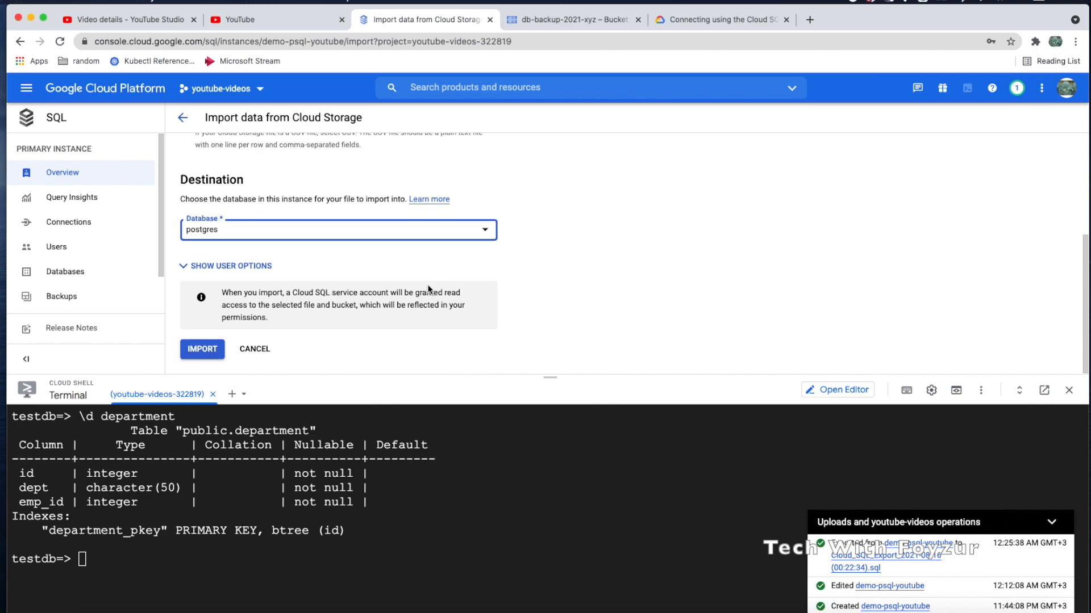
pyautogui.click(260, 265)
pyautogui.scroll(-1, 343, 287)
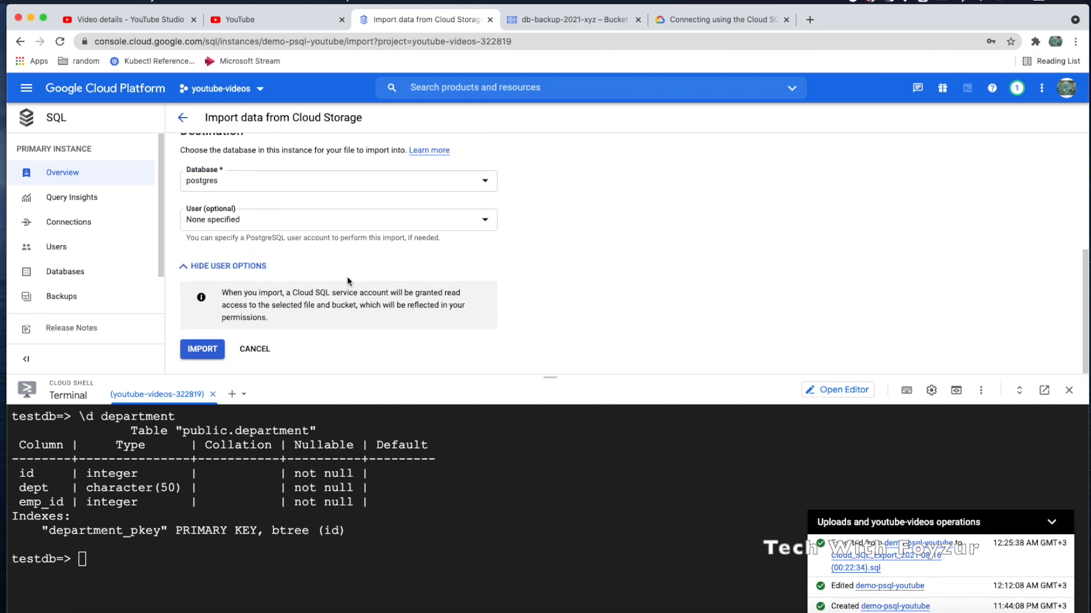
pyautogui.click(409, 222)
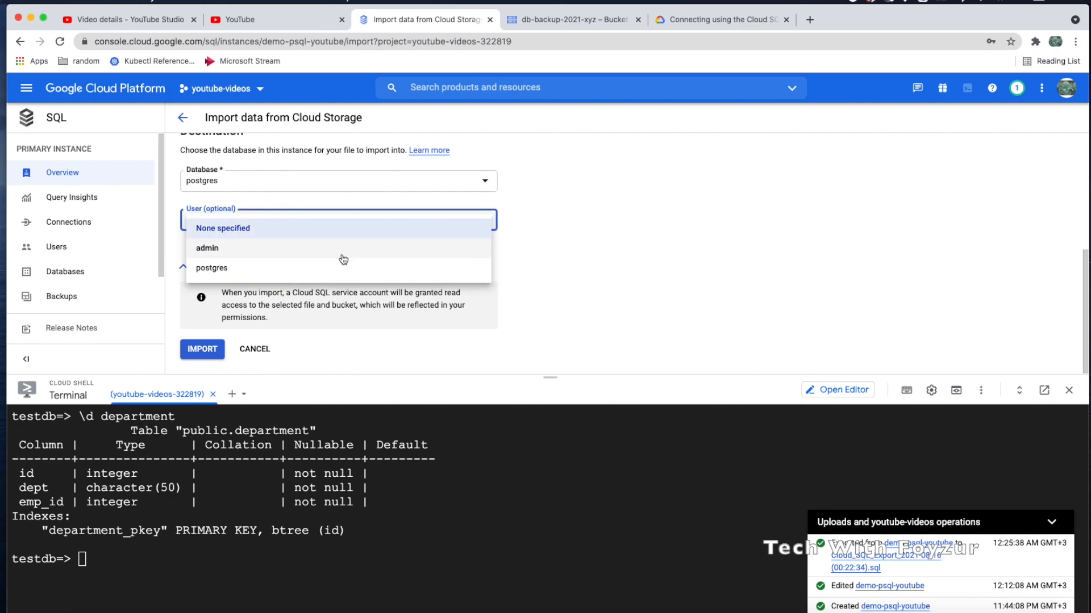
pyautogui.click(335, 249)
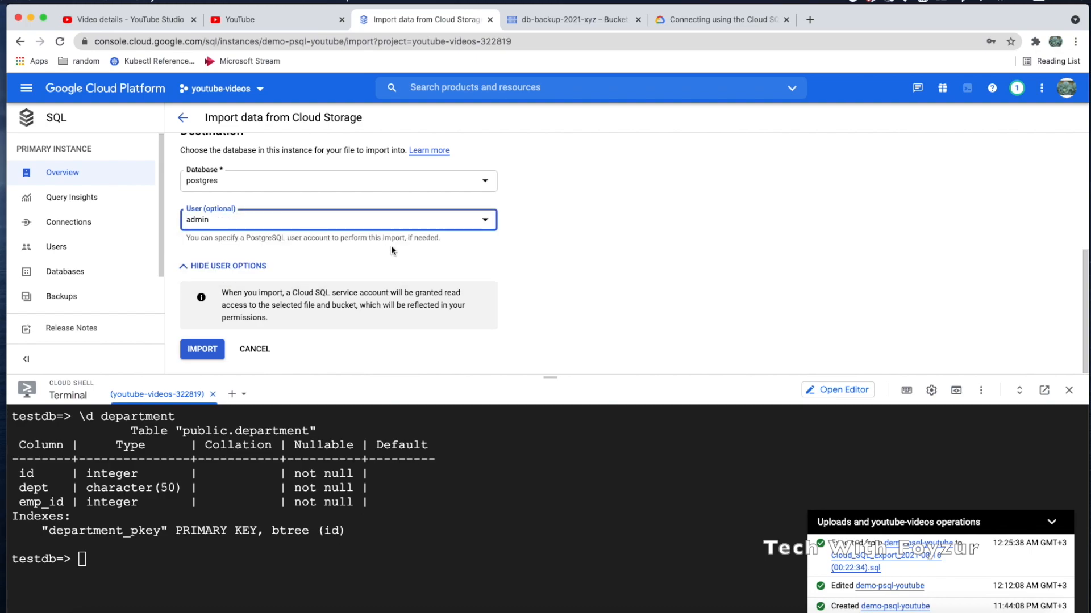
pyautogui.click(200, 349)
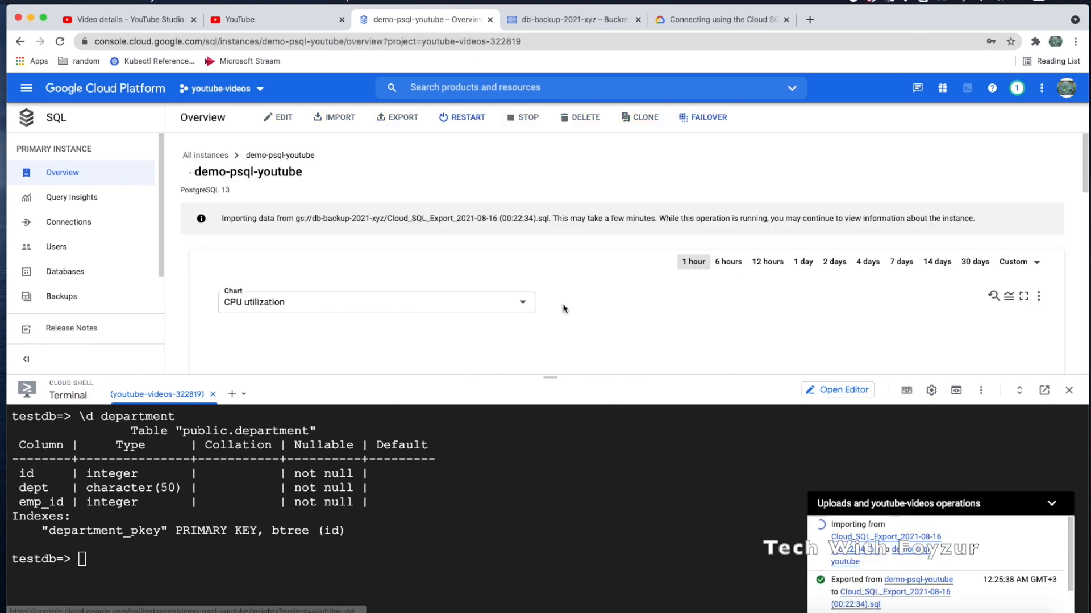
# Scroll the Overview and resize Cloud Shell while the import finishes, then focus the terminal
pyautogui.scroll(-3, 563, 303)
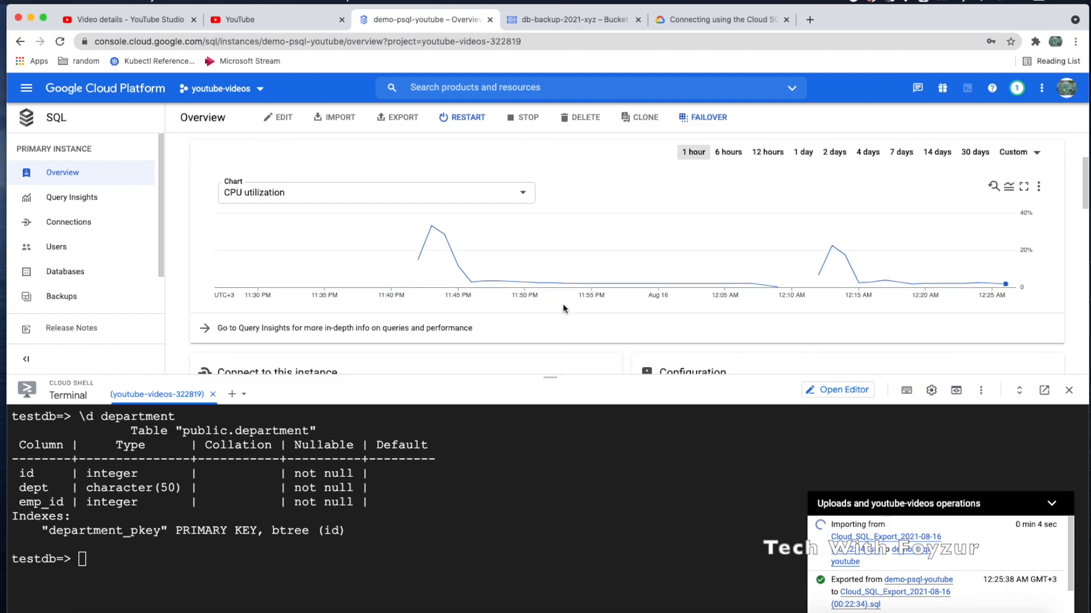
pyautogui.scroll(-3, 564, 310)
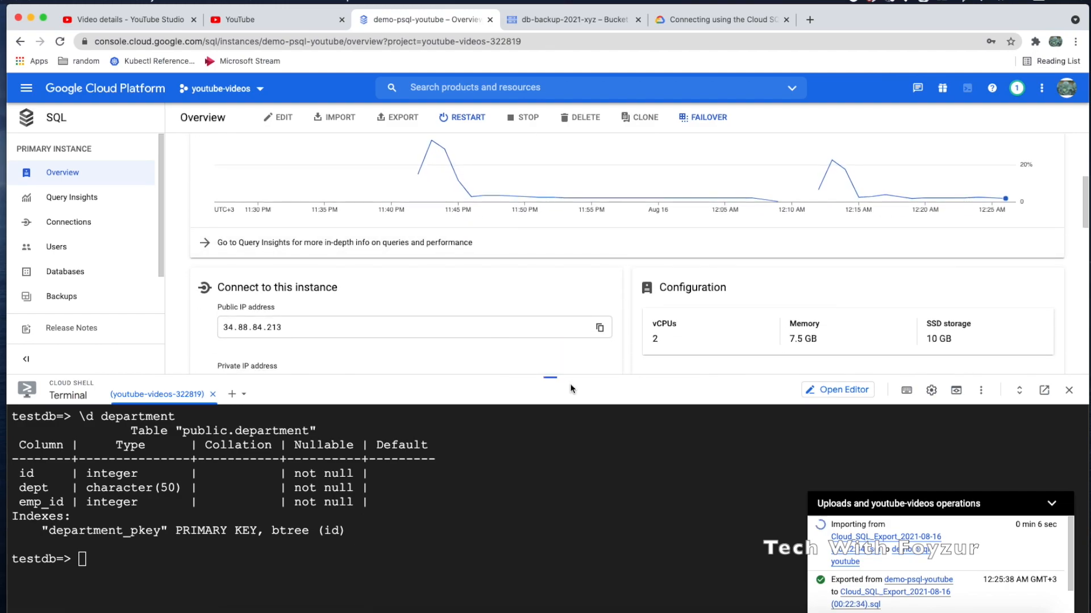
pyautogui.moveTo(568, 377); pyautogui.dragTo(567, 398)
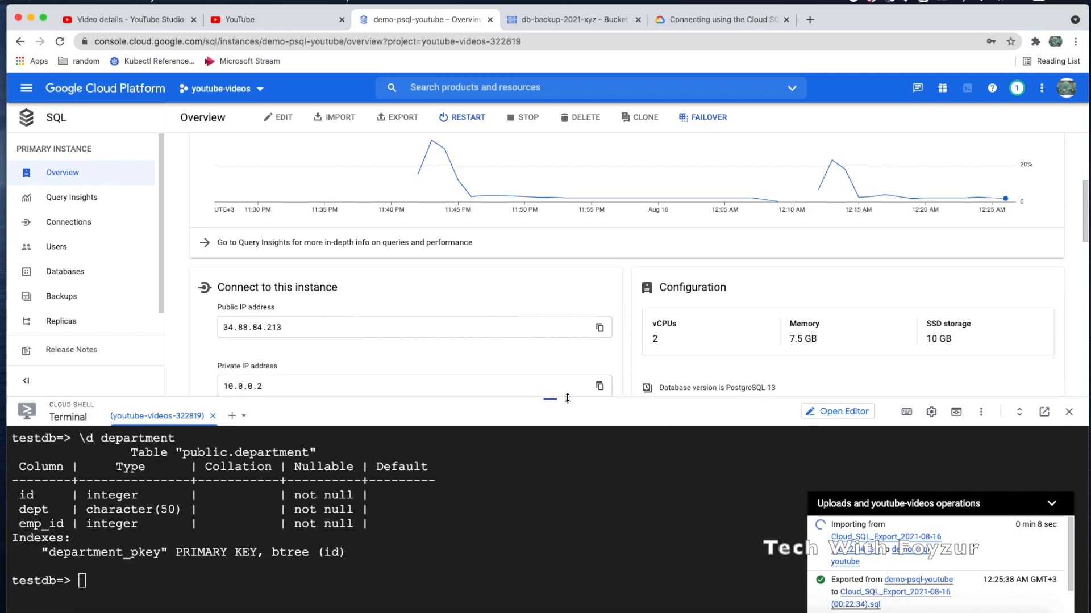
pyautogui.scroll(3, 571, 305)
pyautogui.scroll(2, 572, 305)
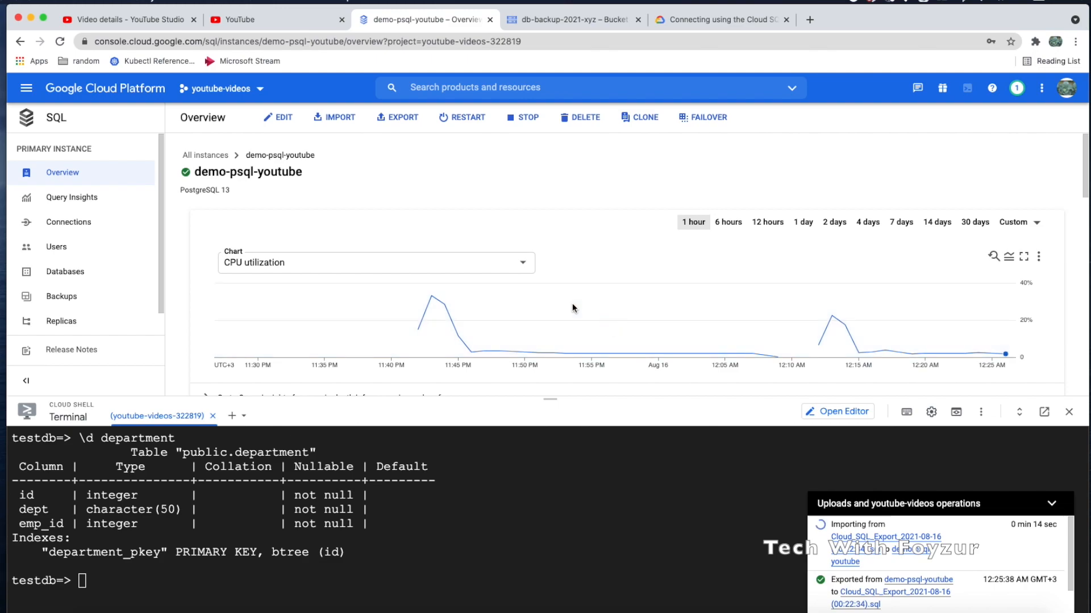
pyautogui.click(109, 574)
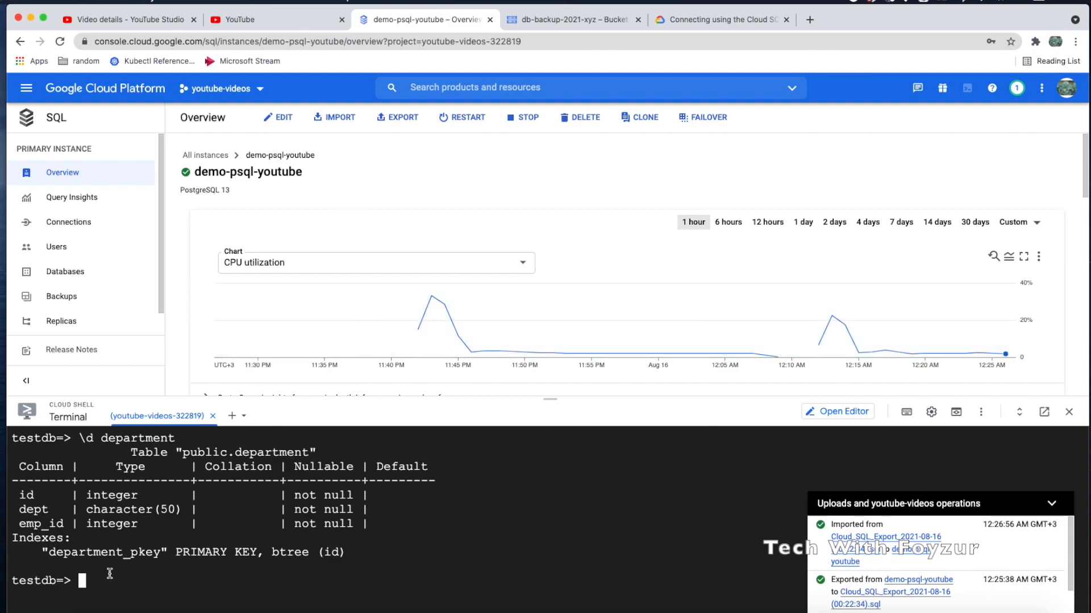
# Quit psql and rerun the gcloud sql connect command with --user=postgres
pyautogui.write('\\q')
pyautogui.press('Return')
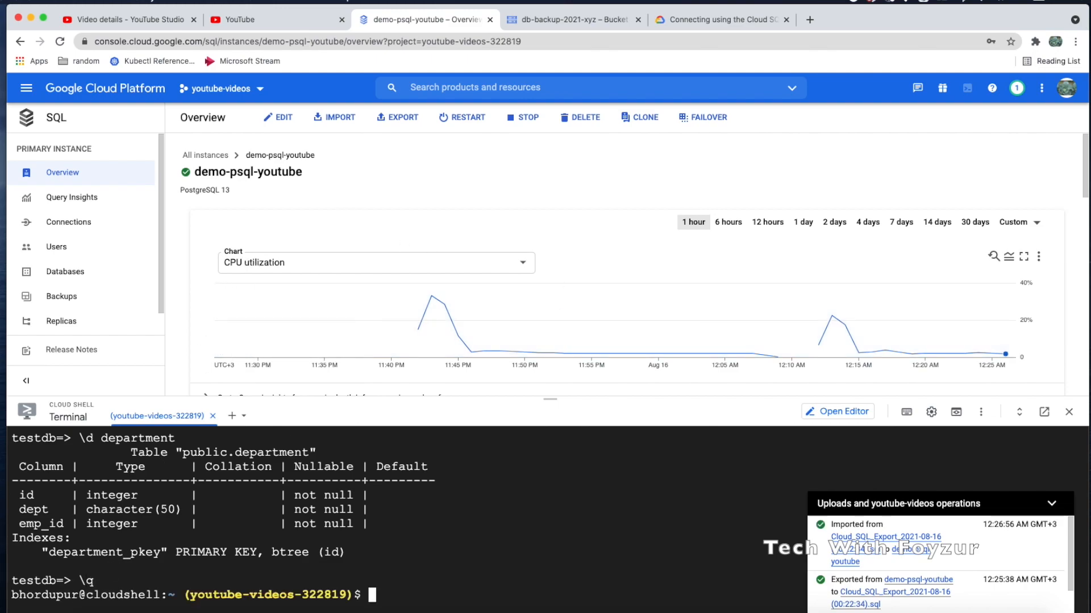
pyautogui.press('Up')
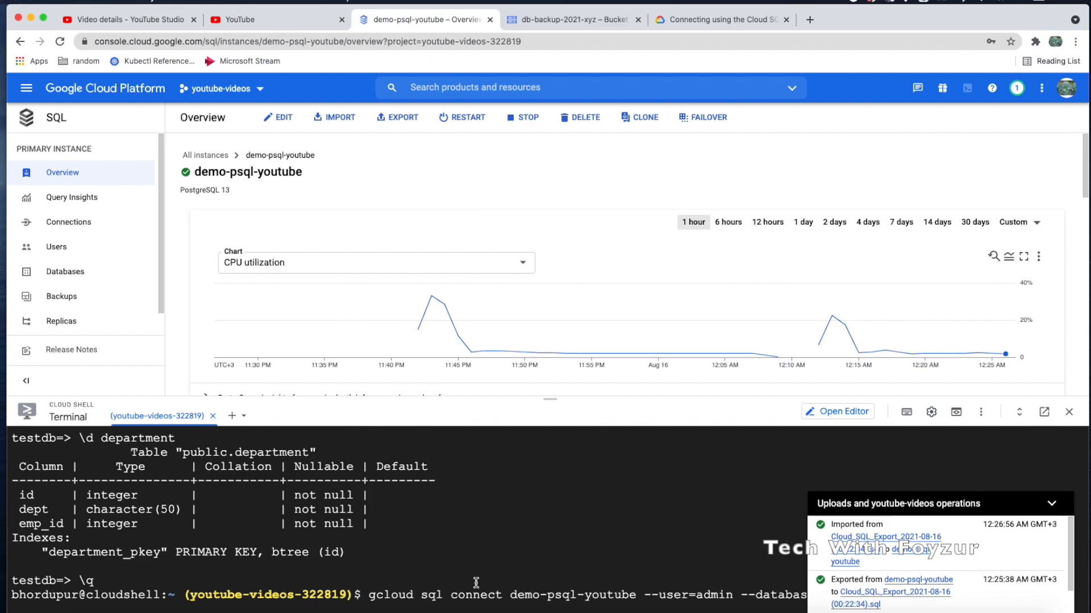
pyautogui.click(1051, 503)
pyautogui.press('Left')
pyautogui.press('Left')
pyautogui.press('Left')
pyautogui.press('Left')
pyautogui.press('Left')
pyautogui.press('Left')
pyautogui.press('Left')
pyautogui.press('Left')
pyautogui.press('BackSpace')
pyautogui.press('BackSpace')
pyautogui.press('BackSpace')
pyautogui.press('BackSpace')
pyautogui.press('BackSpace')
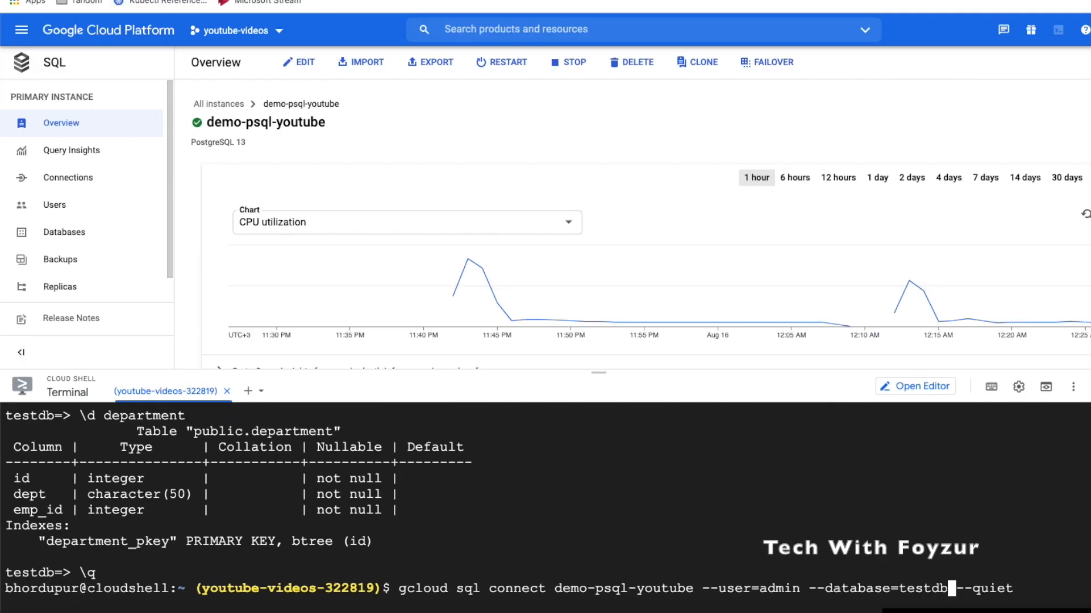
pyautogui.press('BackSpace')
pyautogui.write('pos')
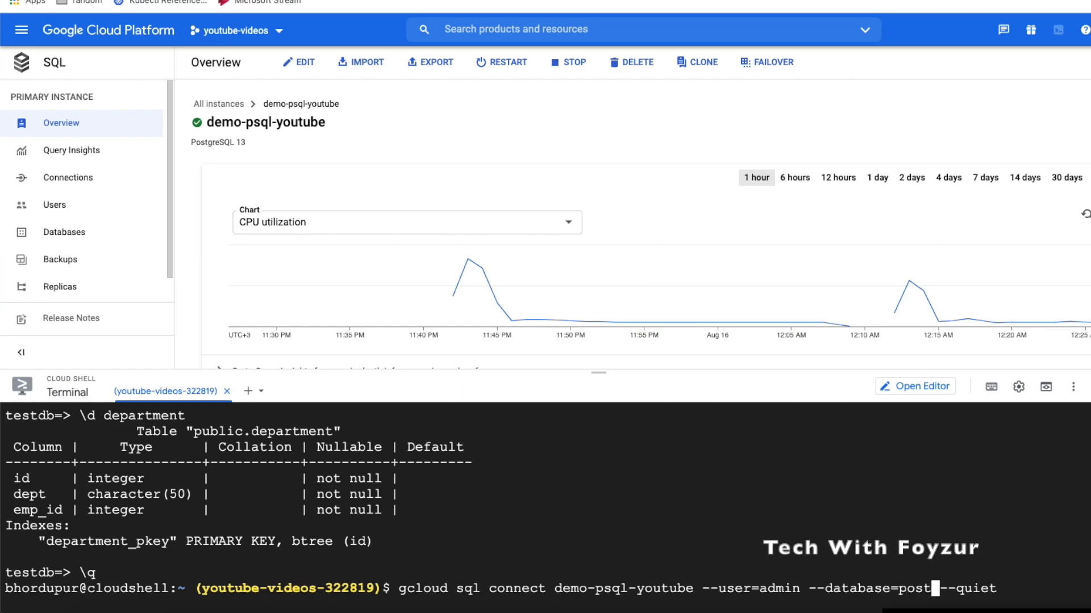
pyautogui.press('BackSpace')
pyautogui.press('BackSpace')
pyautogui.press('BackSpace')
pyautogui.press('BackSpace')
pyautogui.press('BackSpace')
pyautogui.press('BackSpace')
pyautogui.press('BackSpace')
pyautogui.press('BackSpace')
pyautogui.press('BackSpace')
pyautogui.press('BackSpace')
pyautogui.press('BackSpace')
pyautogui.press('BackSpace')
pyautogui.press('BackSpace')
pyautogui.press('BackSpace')
pyautogui.press('BackSpace')
pyautogui.press('BackSpace')
pyautogui.press('BackSpace')
pyautogui.press('BackSpace')
pyautogui.press('BackSpace')
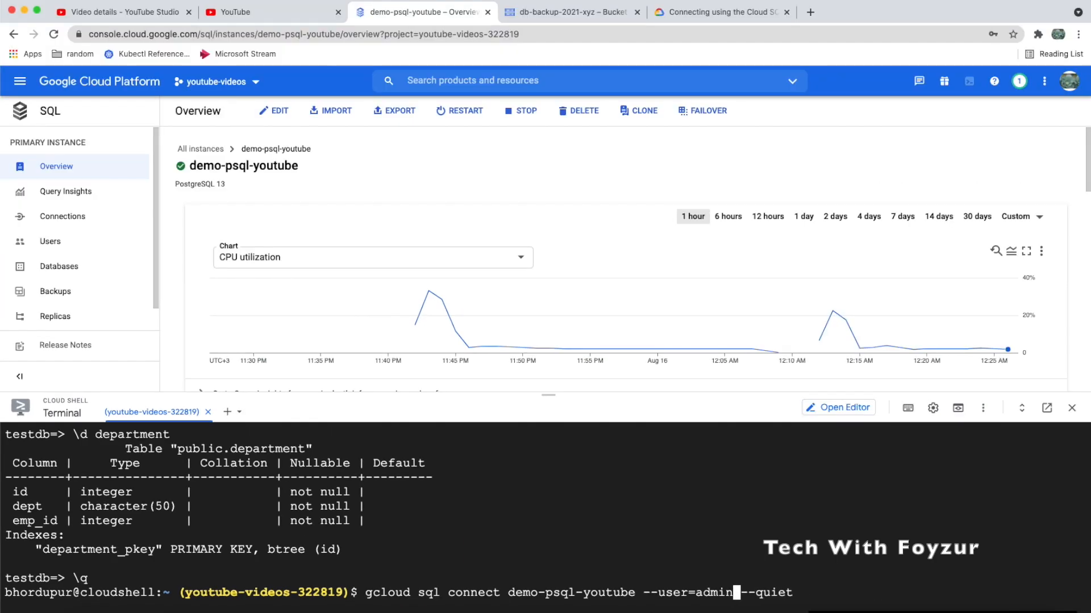
pyautogui.press('BackSpace')
pyautogui.write('postgre')
pyautogui.write('s')
pyautogui.press('Return')
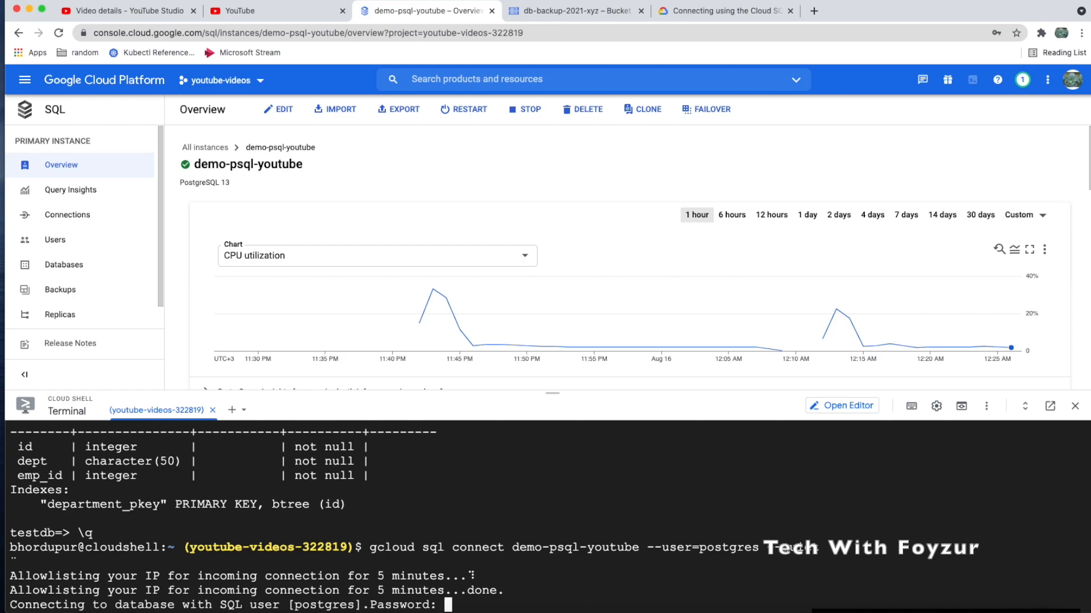
# Enter the postgres password and list the tables with \dt
pyautogui.press('Return')
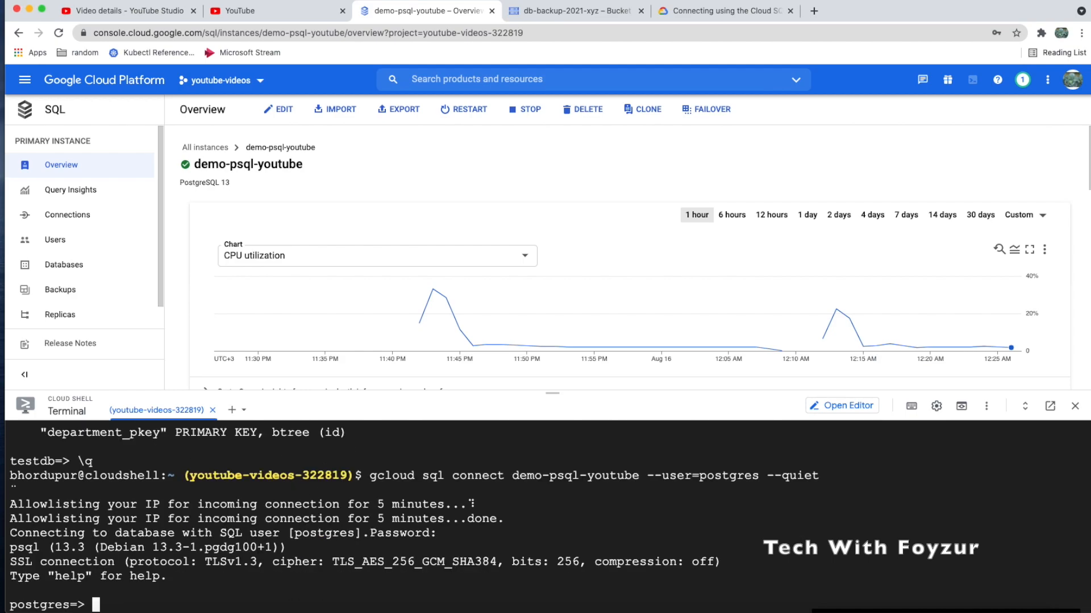
pyautogui.write('\\dt')
pyautogui.press('Return')
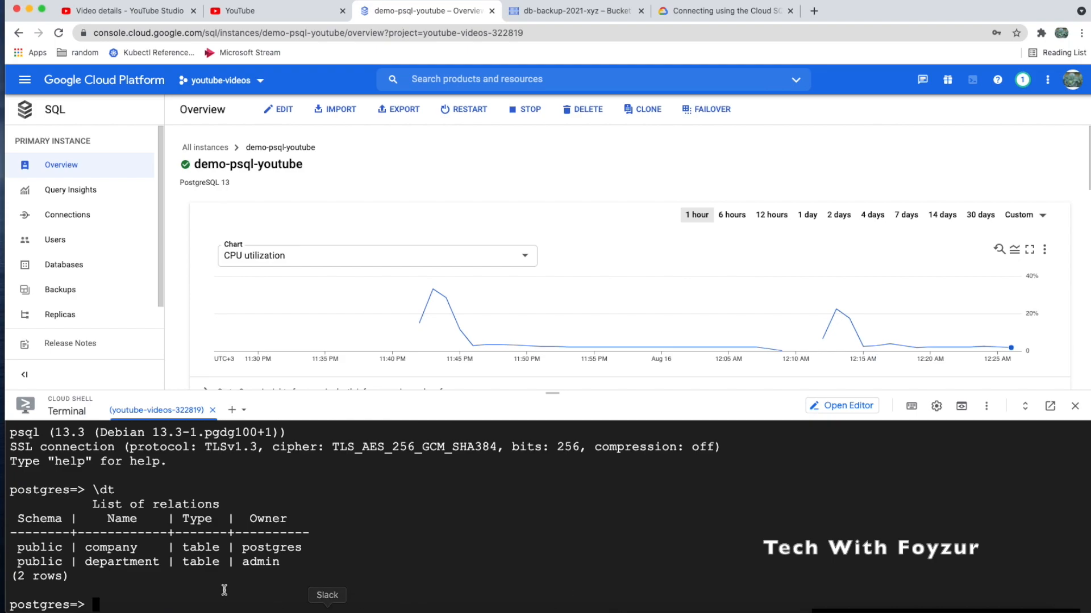
# Describe the department table with \d department and review its columns
pyautogui.tripleClick(129, 562)
pyautogui.click(133, 584)
pyautogui.write('\\d dep')
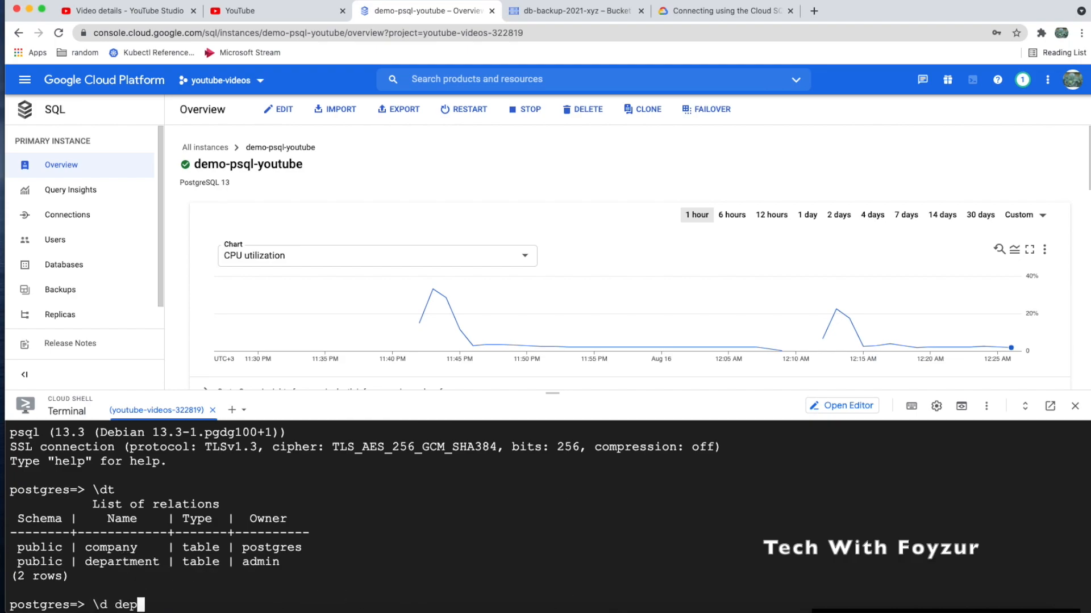
pyautogui.write('artment')
pyautogui.press('Return')
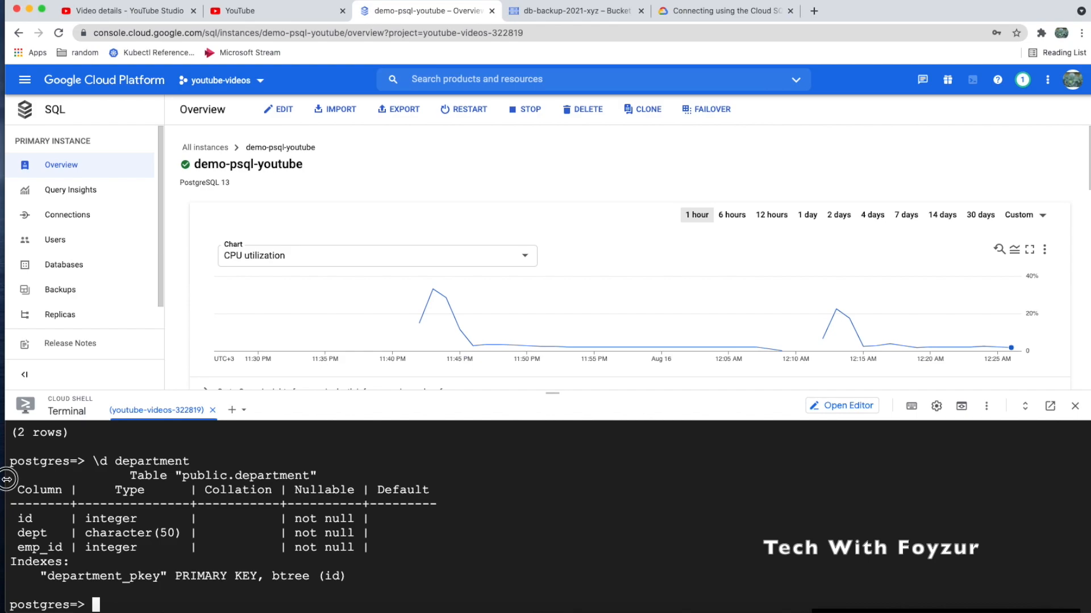
pyautogui.moveTo(11, 470); pyautogui.dragTo(376, 583)
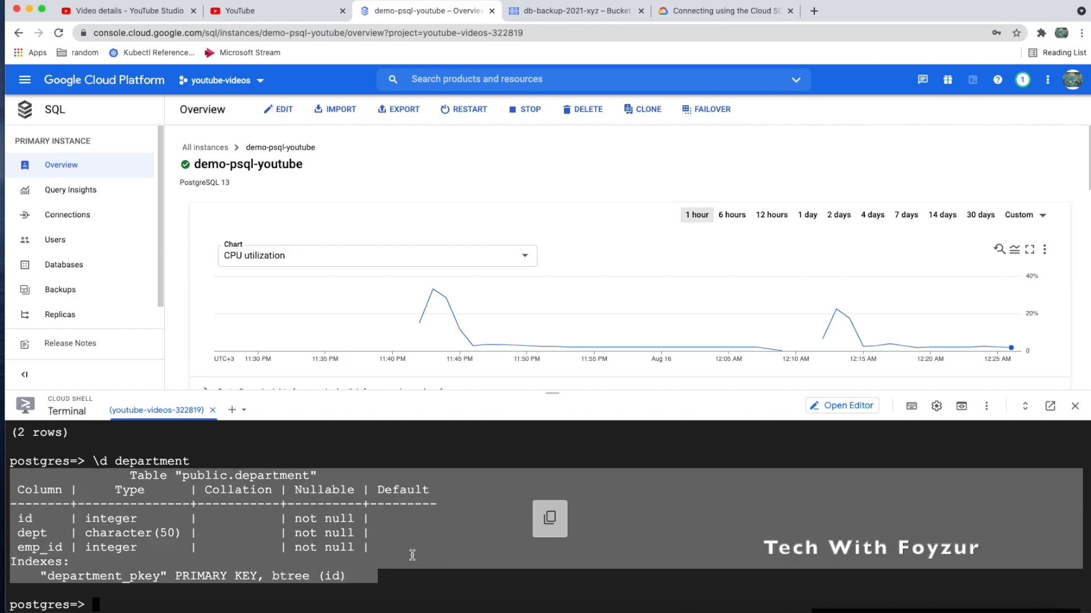
pyautogui.click(408, 550)
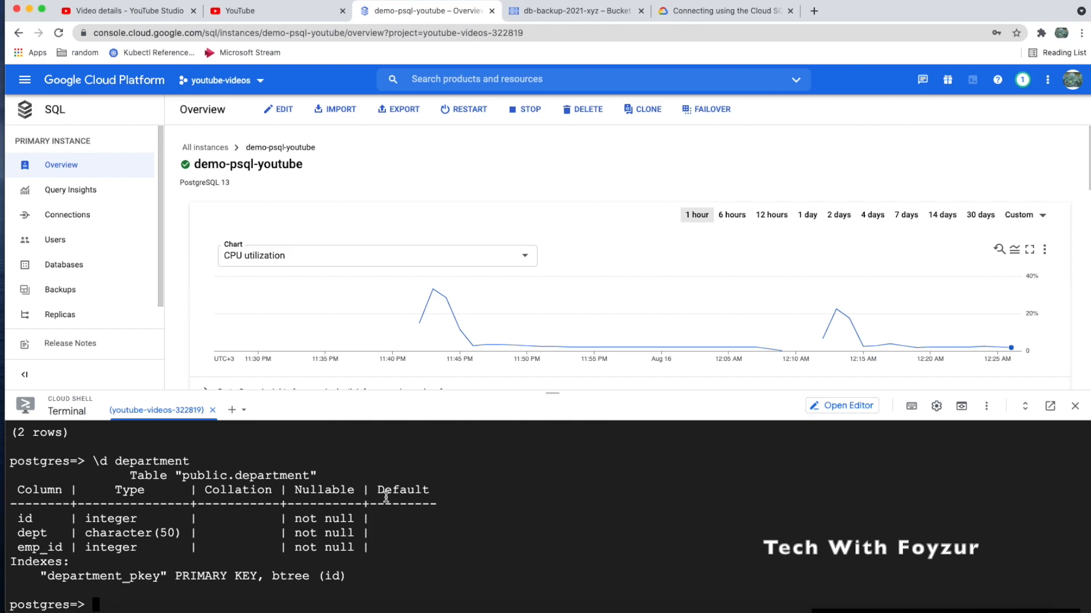
# Scroll back through the List of relations output and resize the Cloud Shell panel
pyautogui.scroll(3, 386, 497)
pyautogui.scroll(2, 329, 489)
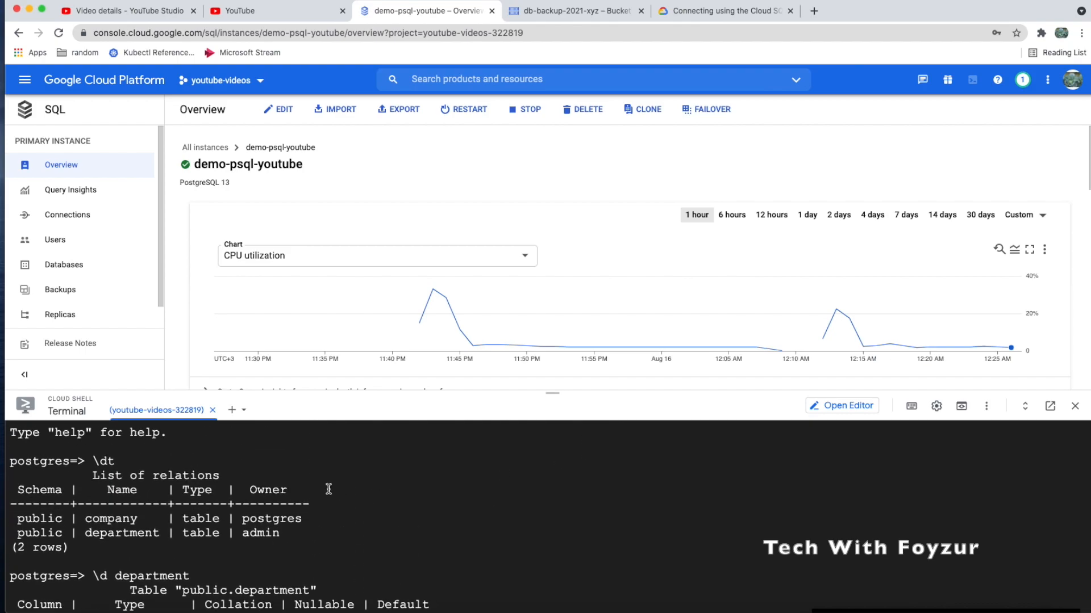
pyautogui.moveTo(91, 457); pyautogui.dragTo(233, 475)
pyautogui.moveTo(242, 533); pyautogui.dragTo(282, 533)
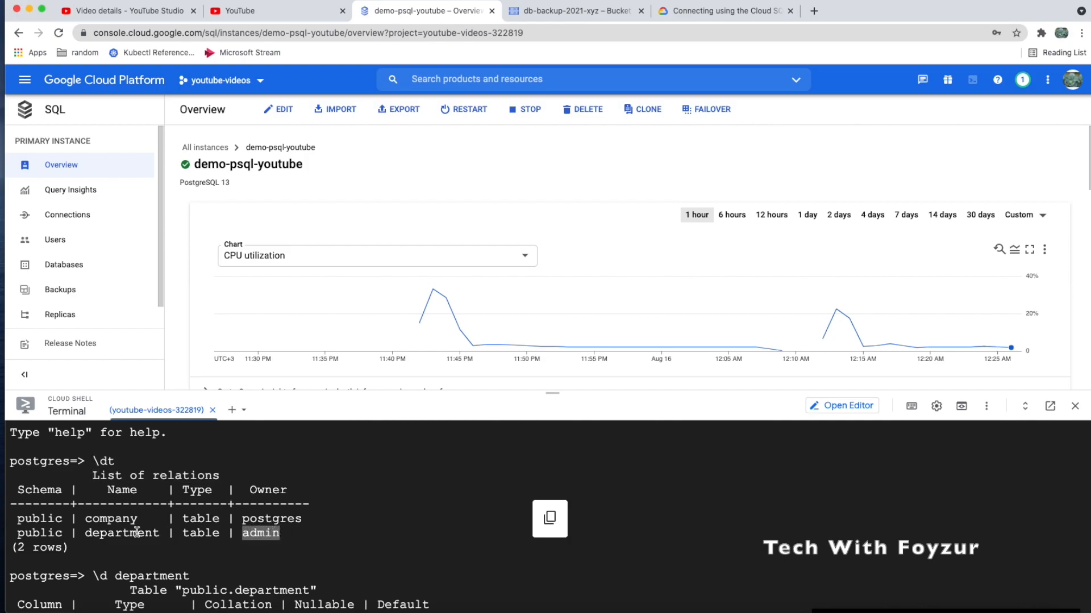
pyautogui.doubleClick(112, 533)
pyautogui.scroll(3, 211, 528)
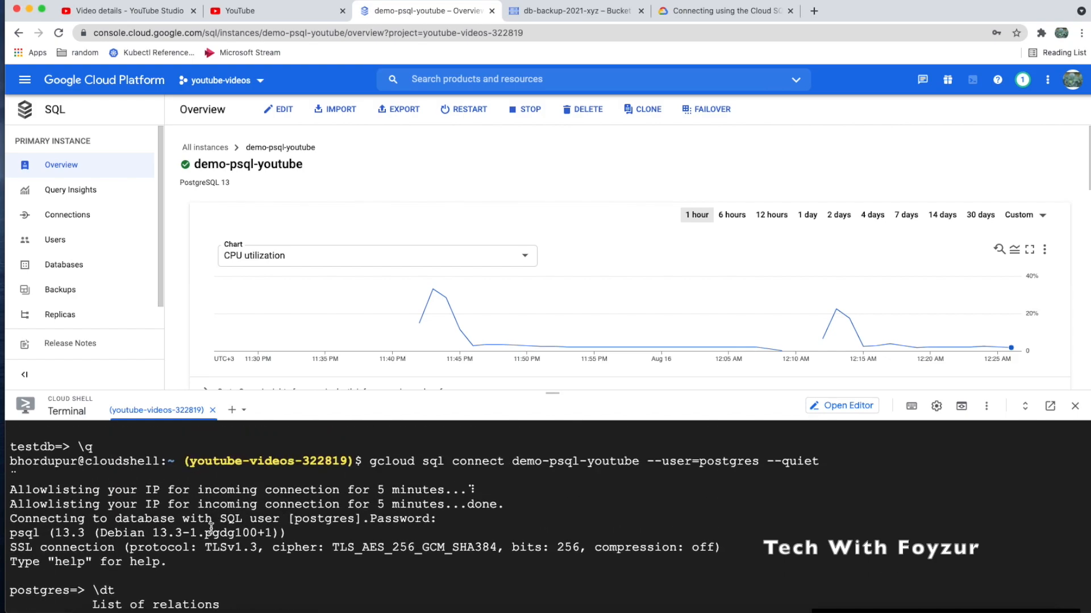
pyautogui.scroll(3, 210, 529)
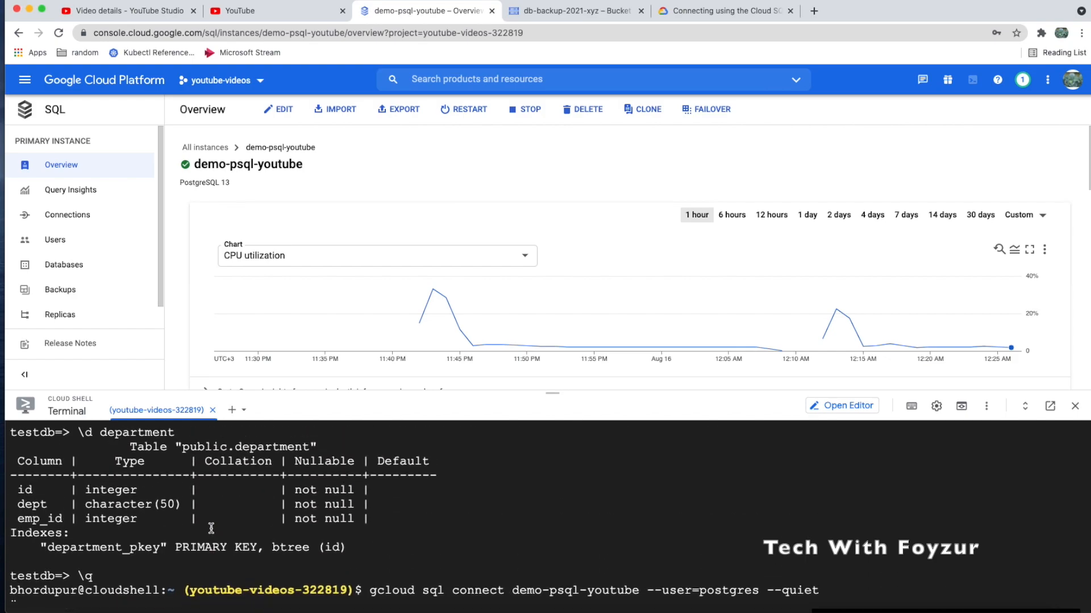
pyautogui.scroll(-1, 211, 528)
pyautogui.moveTo(368, 547); pyautogui.dragTo(820, 549)
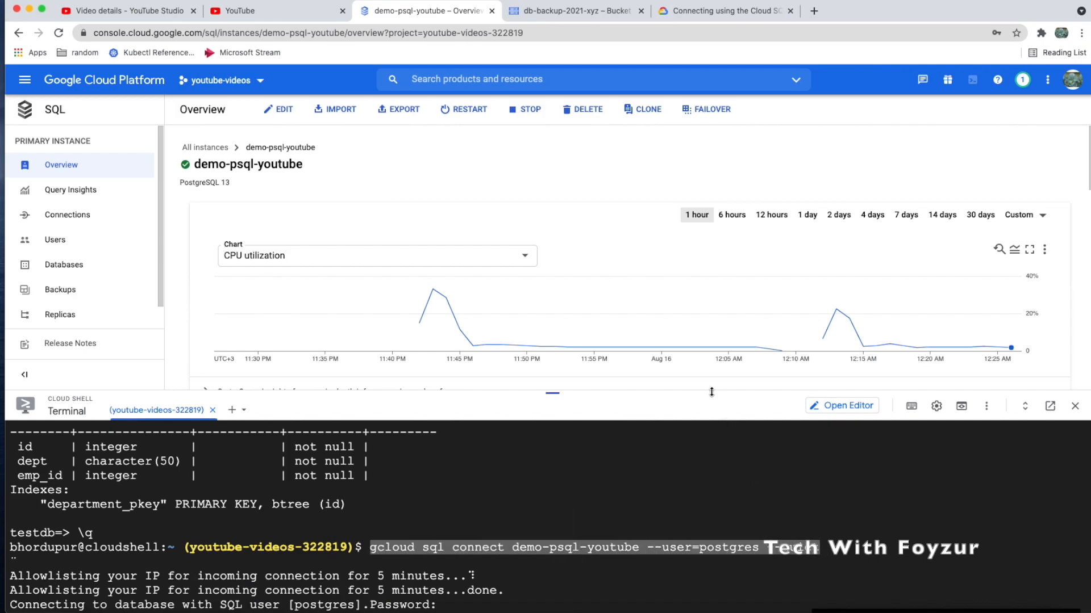
pyautogui.moveTo(711, 392); pyautogui.dragTo(713, 317)
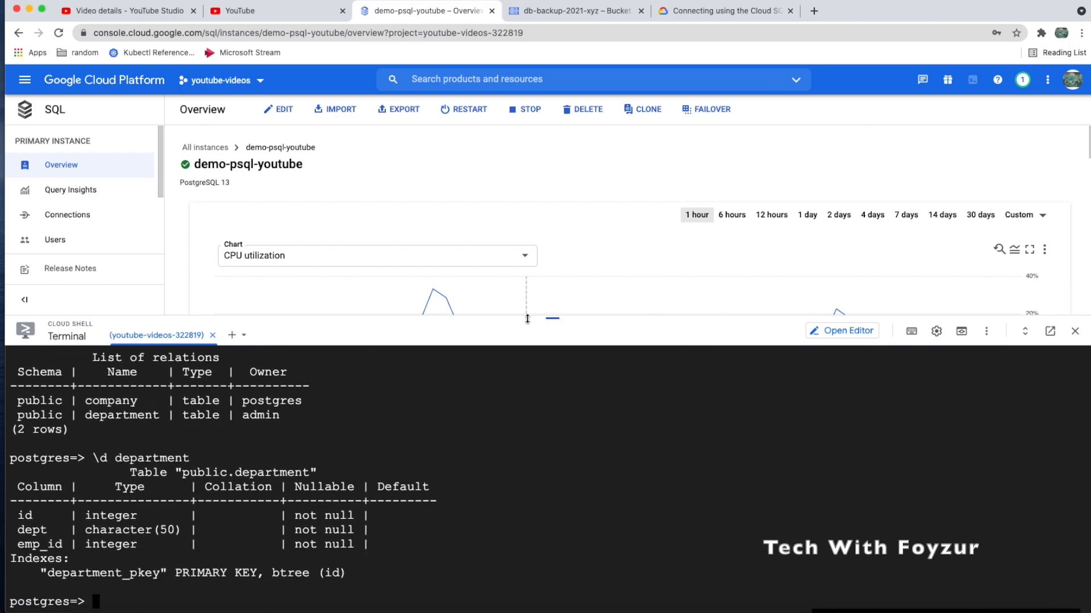
pyautogui.moveTo(527, 317); pyautogui.dragTo(528, 404)
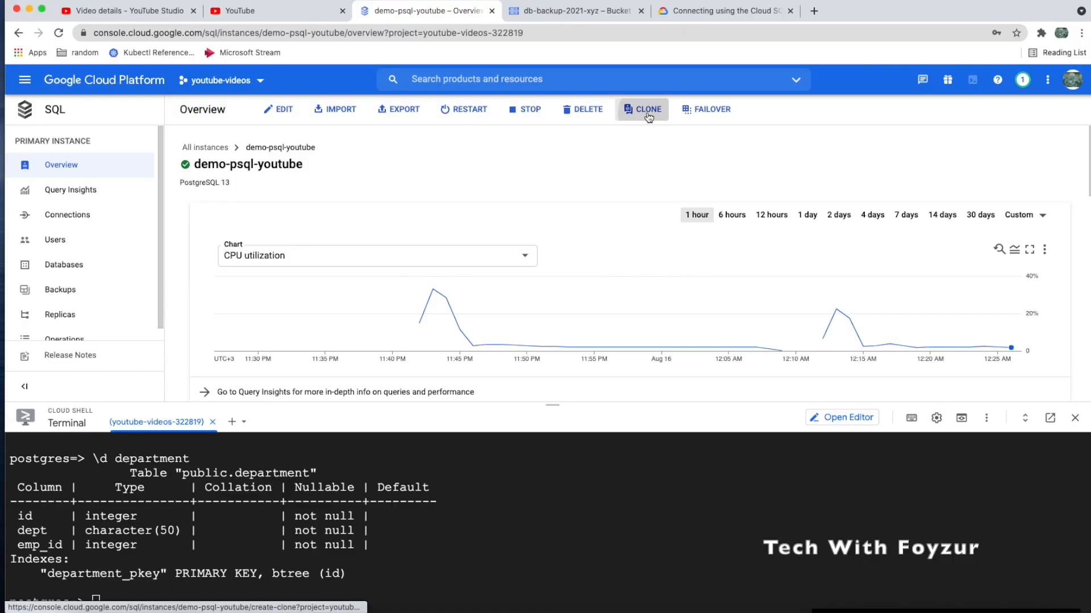
# Open the Create a clone form from the demo-psql-youtube Overview toolbar
pyautogui.click(649, 112)
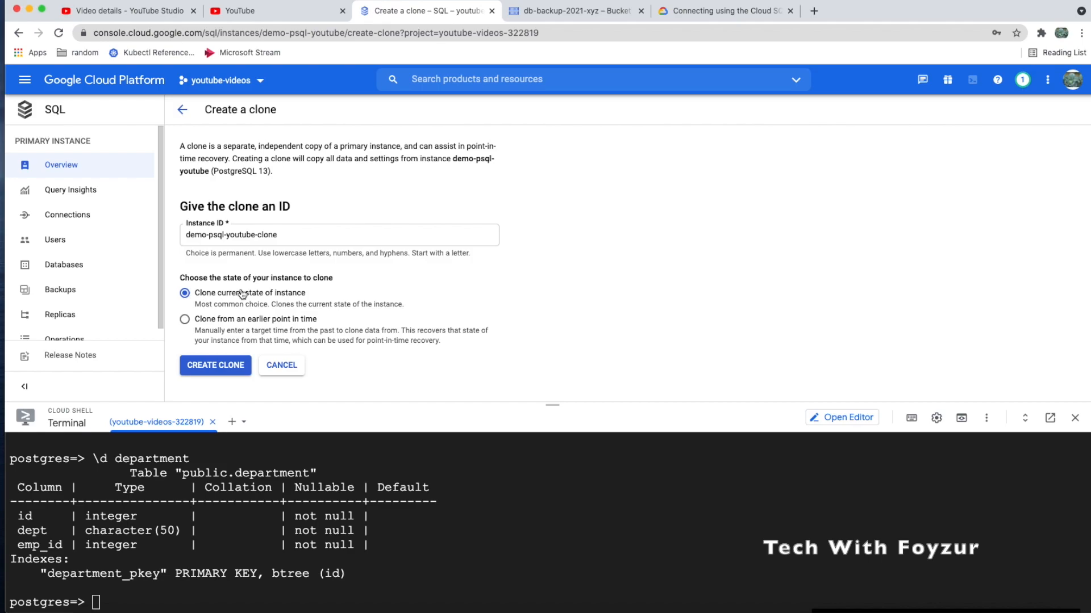
# Select earlier point-in-time cloning, keeping restore point Aug 16, 2021 12:28:54 AM
pyautogui.click(238, 319)
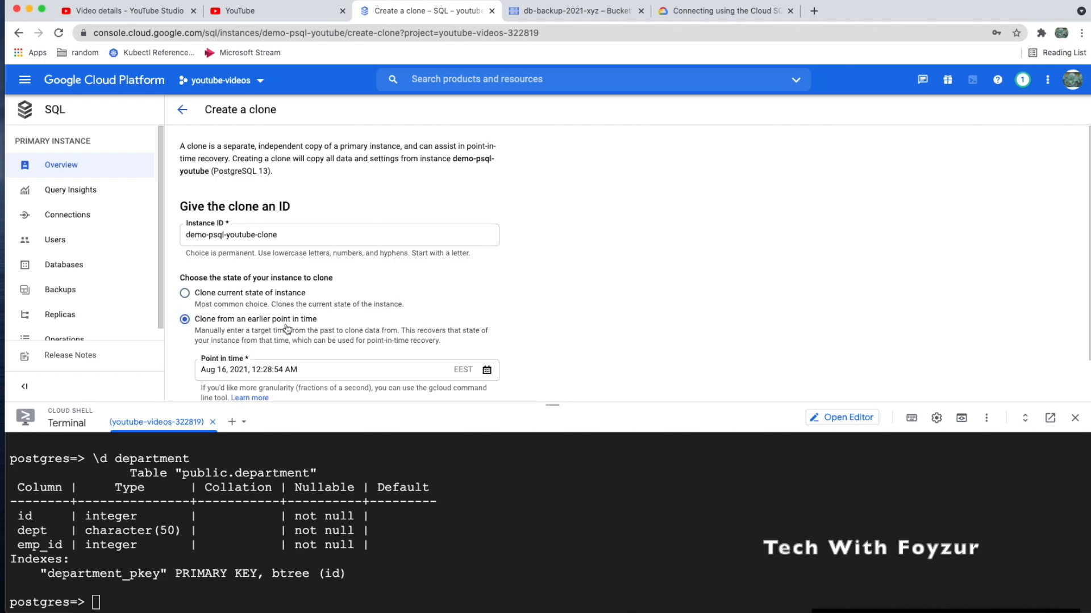
pyautogui.scroll(-2, 287, 324)
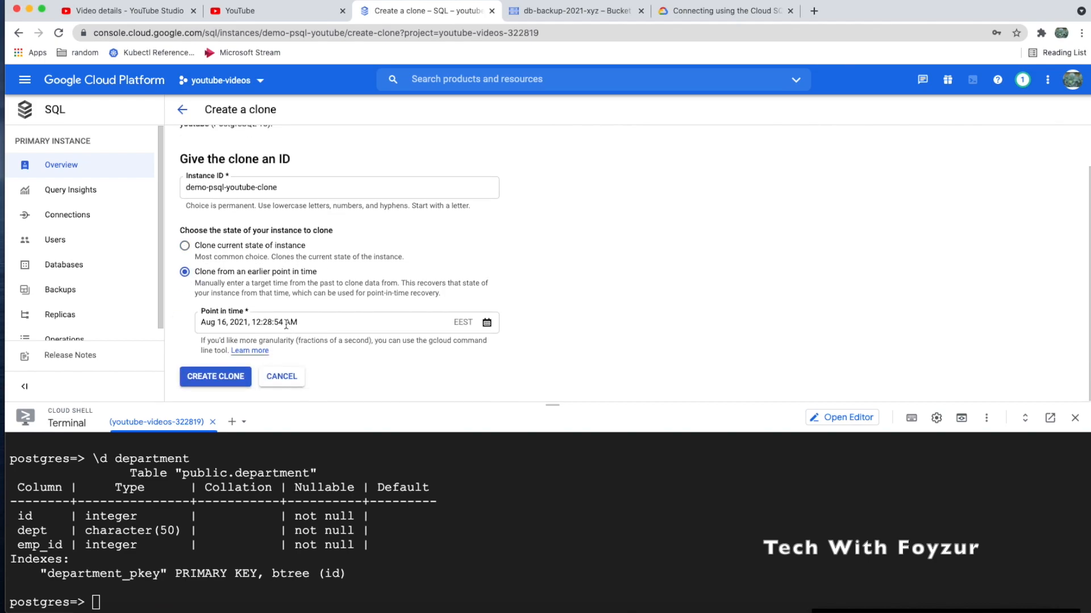
pyautogui.click(486, 323)
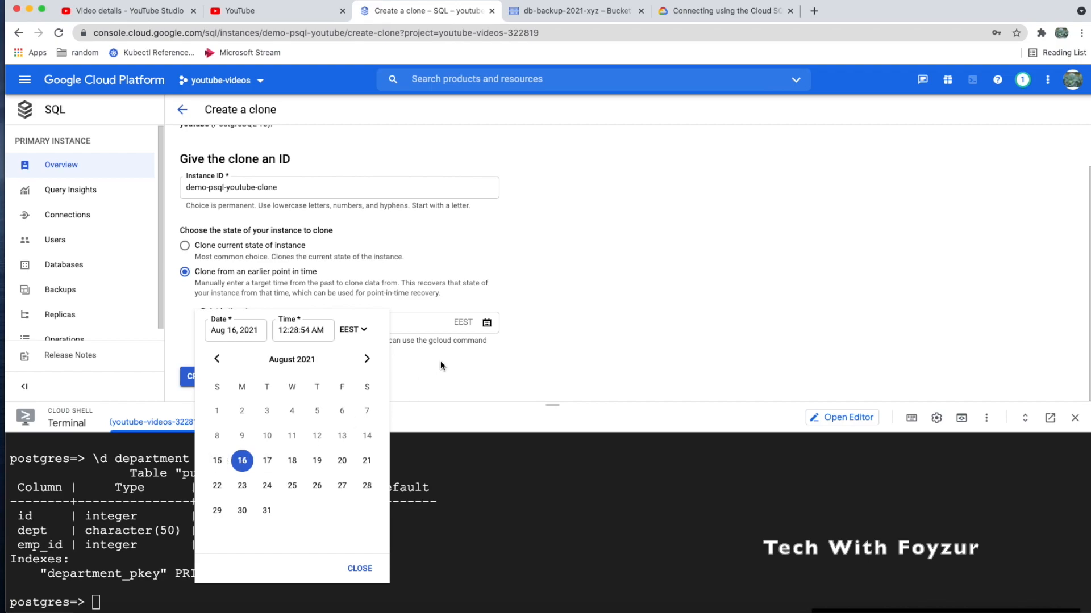
pyautogui.click(423, 365)
pyautogui.click(283, 324)
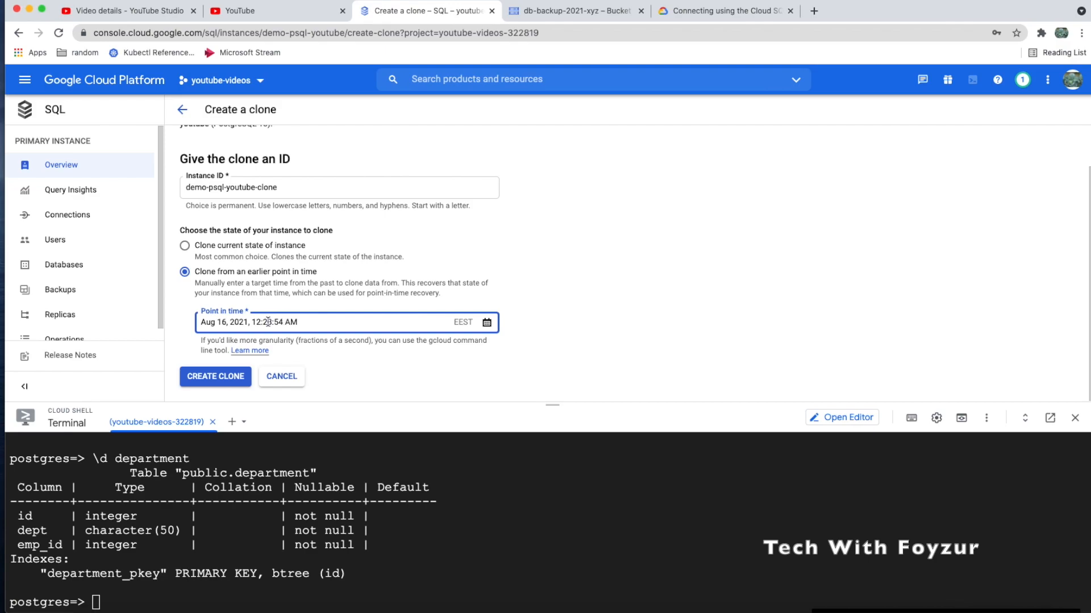
pyautogui.moveTo(253, 322); pyautogui.dragTo(306, 322)
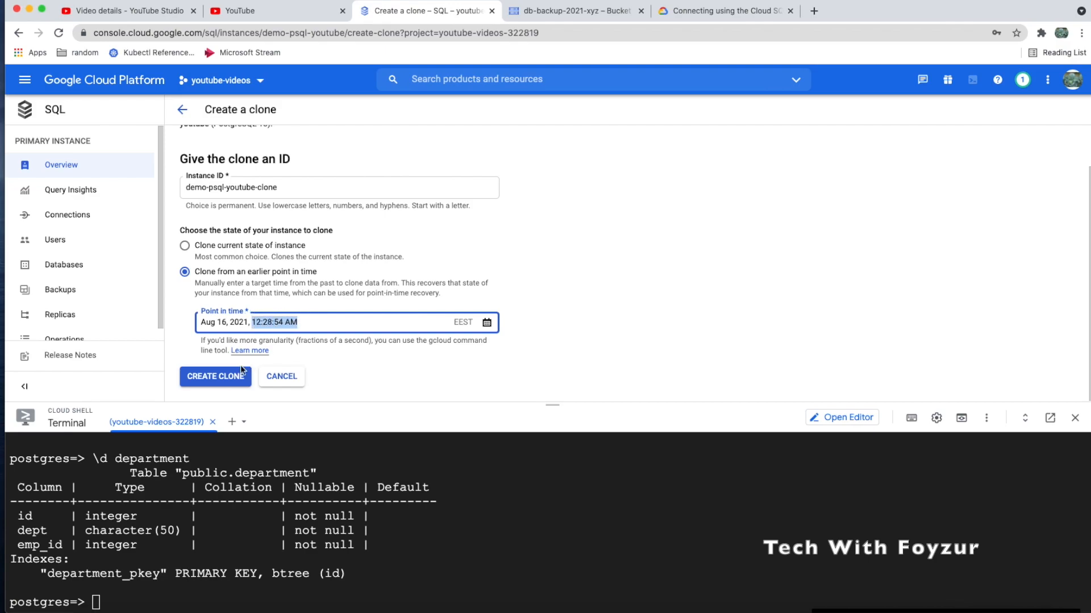
pyautogui.click(312, 325)
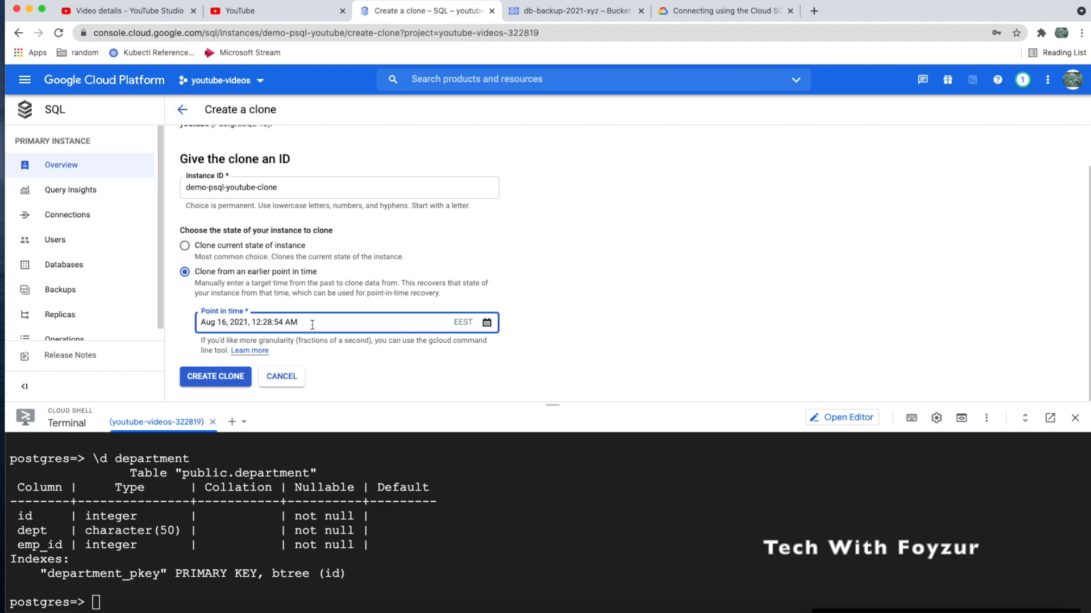
pyautogui.click(199, 275)
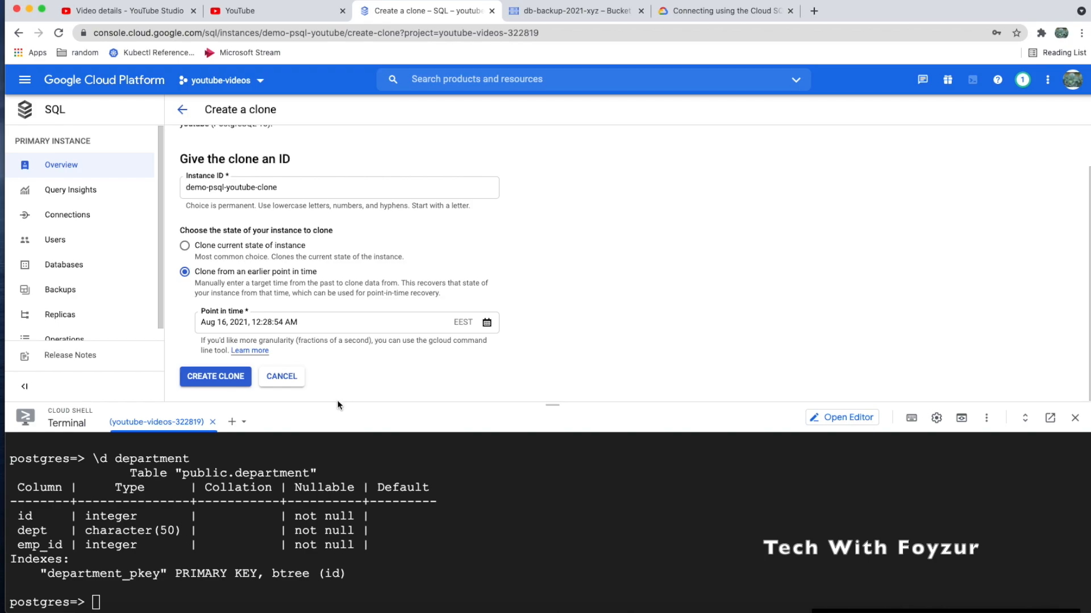
# Resize Cloud Shell, scroll the clone form, and cancel the clone
pyautogui.moveTo(338, 401); pyautogui.dragTo(338, 395)
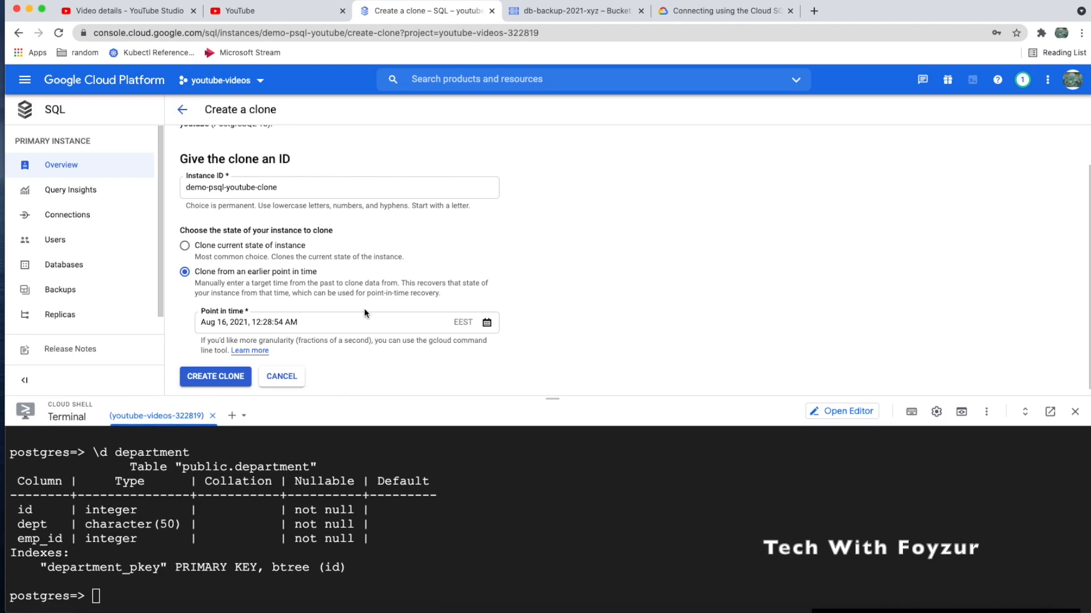
pyautogui.scroll(-1, 366, 305)
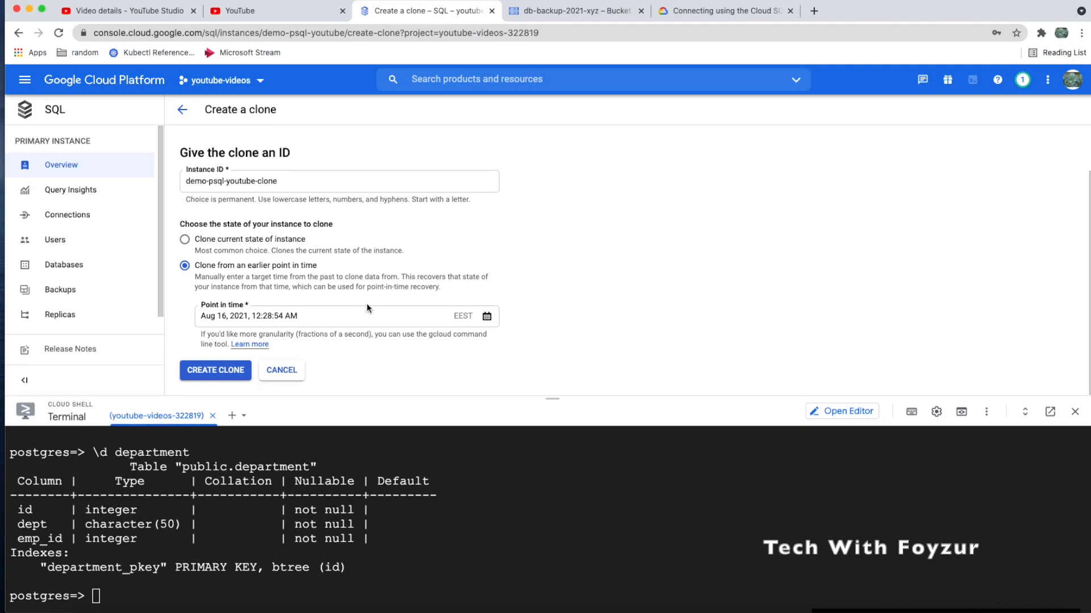
pyautogui.scroll(3, 366, 308)
pyautogui.scroll(-3, 368, 308)
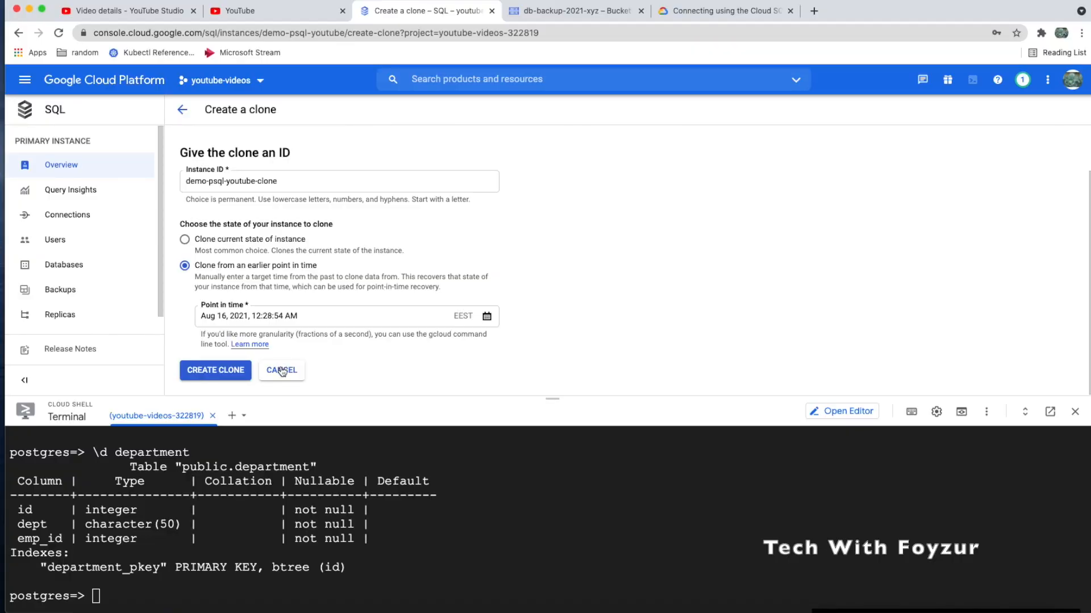
pyautogui.click(281, 371)
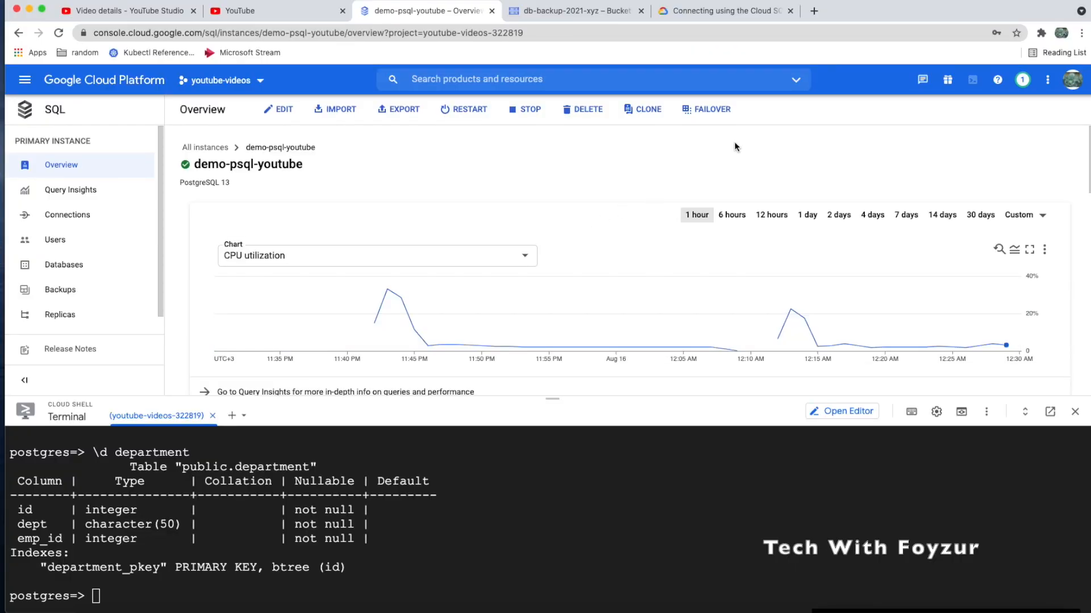
# Open the failover confirmation and enter instance ID demo-psql-youtube
pyautogui.click(716, 109)
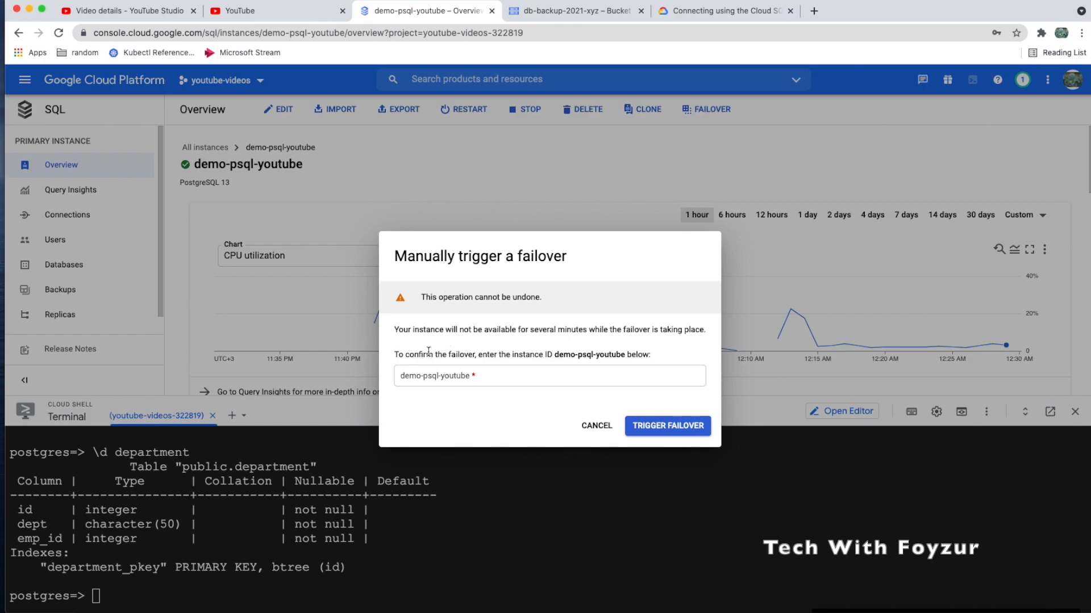
pyautogui.click(431, 375)
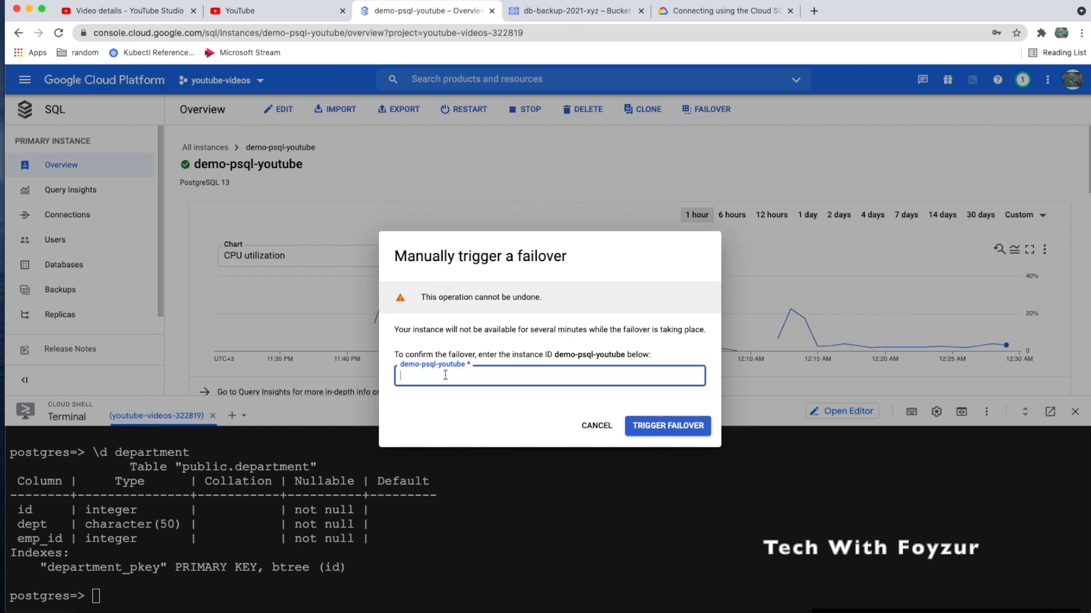
pyautogui.write('demo-psql')
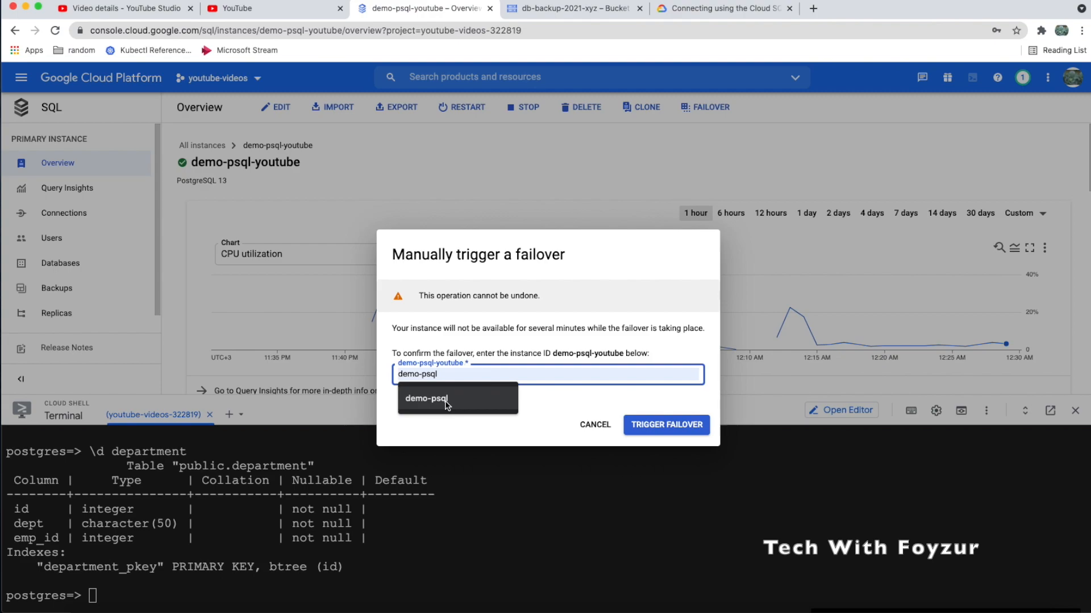
pyautogui.click(444, 399)
pyautogui.write('-youtube')
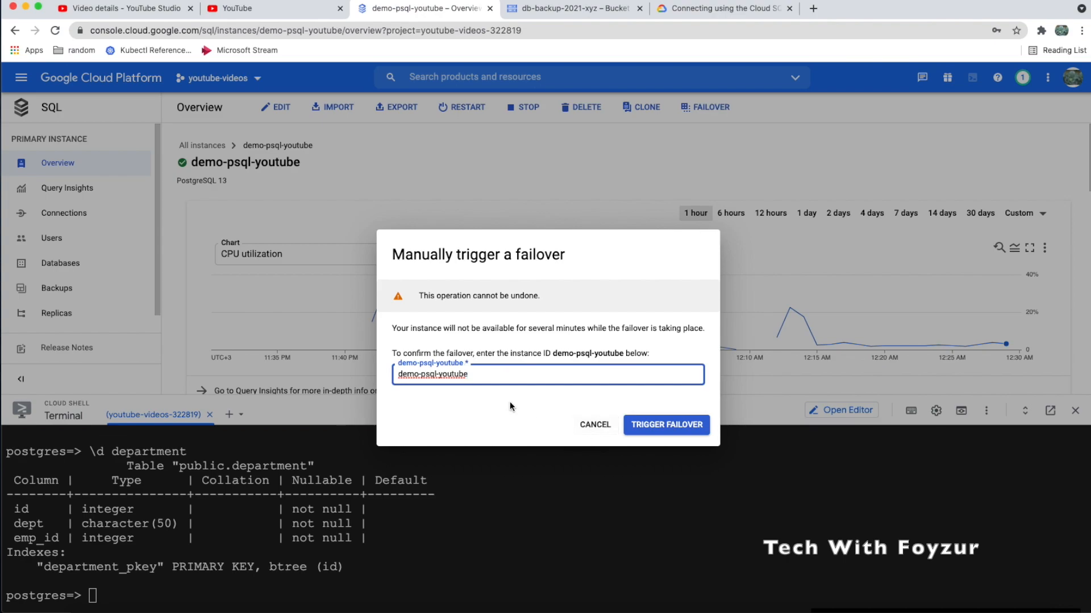
# Review the downtime warning and trigger the manual failover
pyautogui.tripleClick(512, 353)
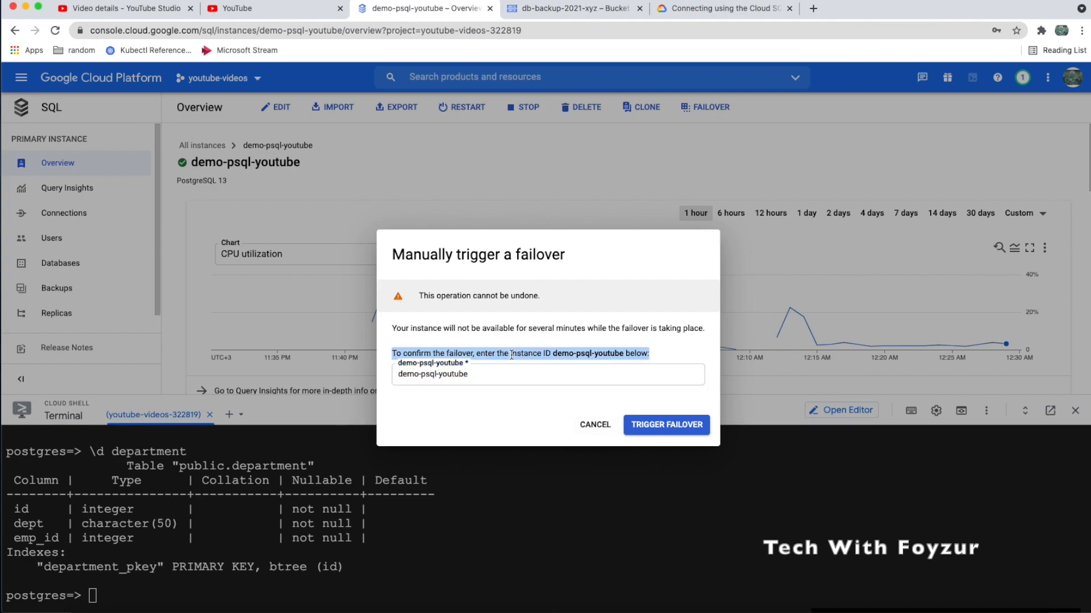
pyautogui.click(480, 373)
pyautogui.moveTo(479, 373); pyautogui.dragTo(386, 376)
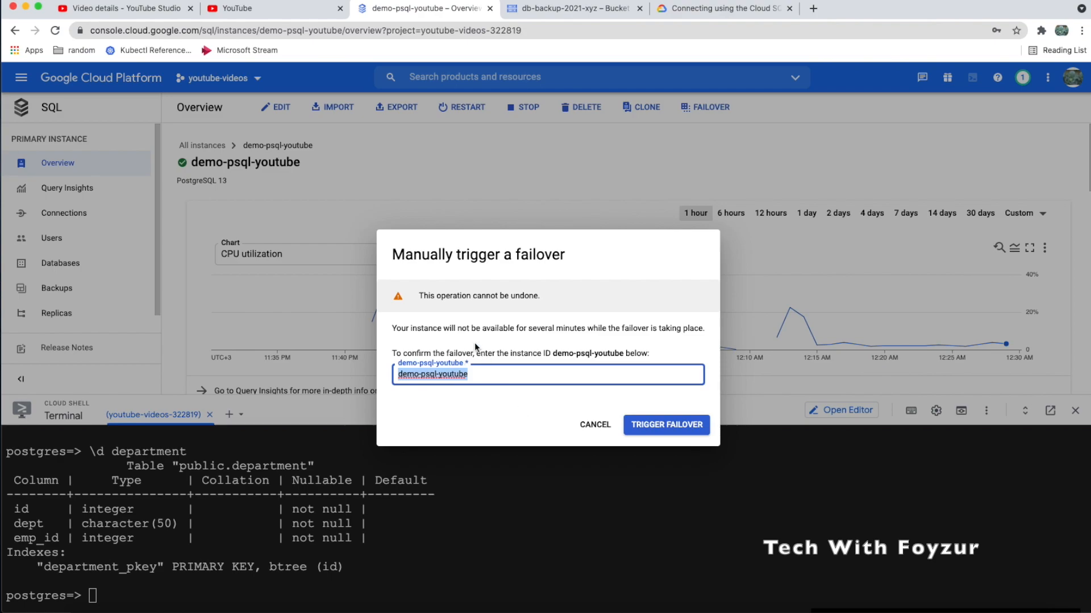
pyautogui.click(523, 333)
pyautogui.moveTo(587, 331); pyautogui.dragTo(717, 336)
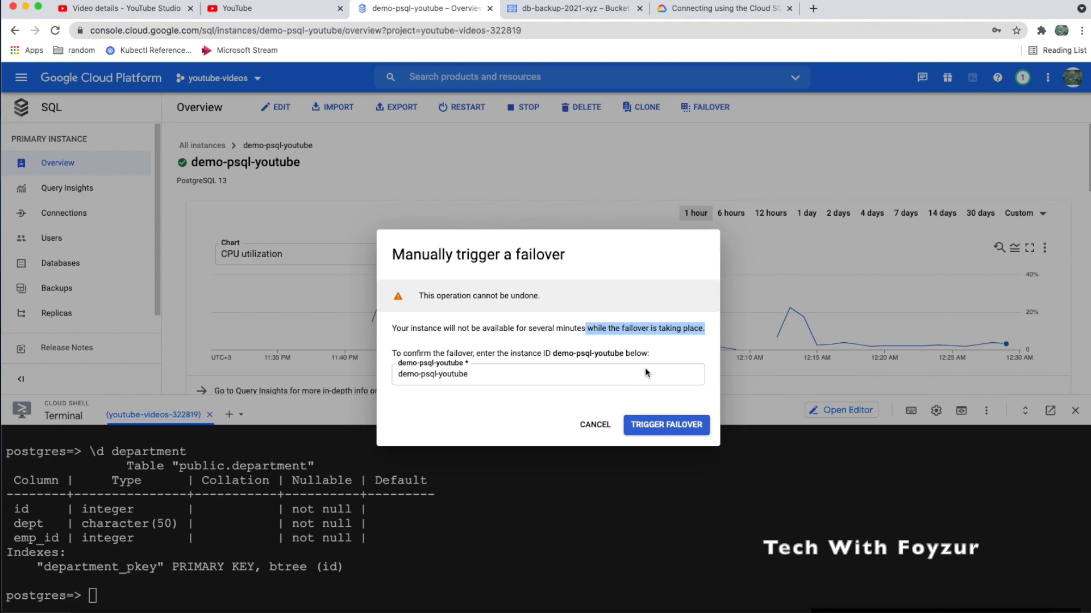
pyautogui.tripleClick(631, 333)
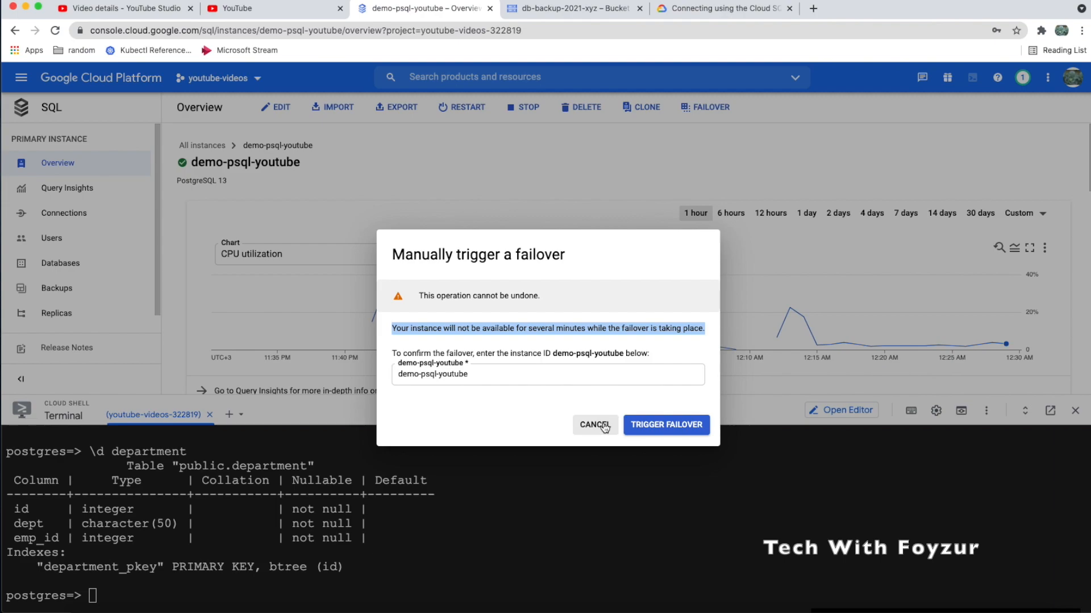
pyautogui.click(651, 427)
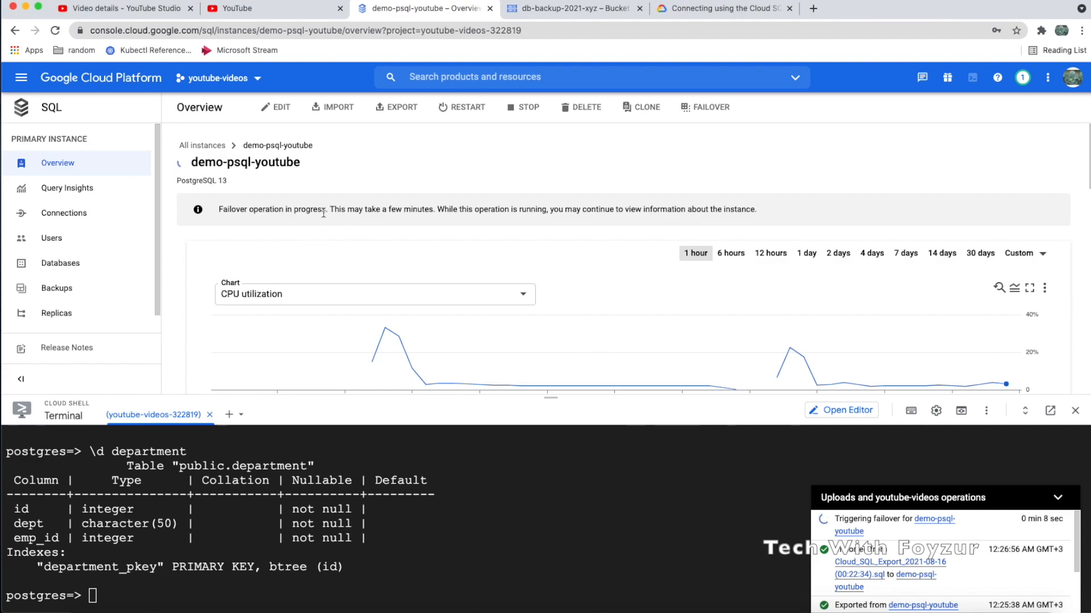
# Review the failover-in-progress notice, then quit psql and rerun the connect command
pyautogui.moveTo(219, 209); pyautogui.dragTo(460, 207)
pyautogui.moveTo(541, 206); pyautogui.dragTo(651, 209)
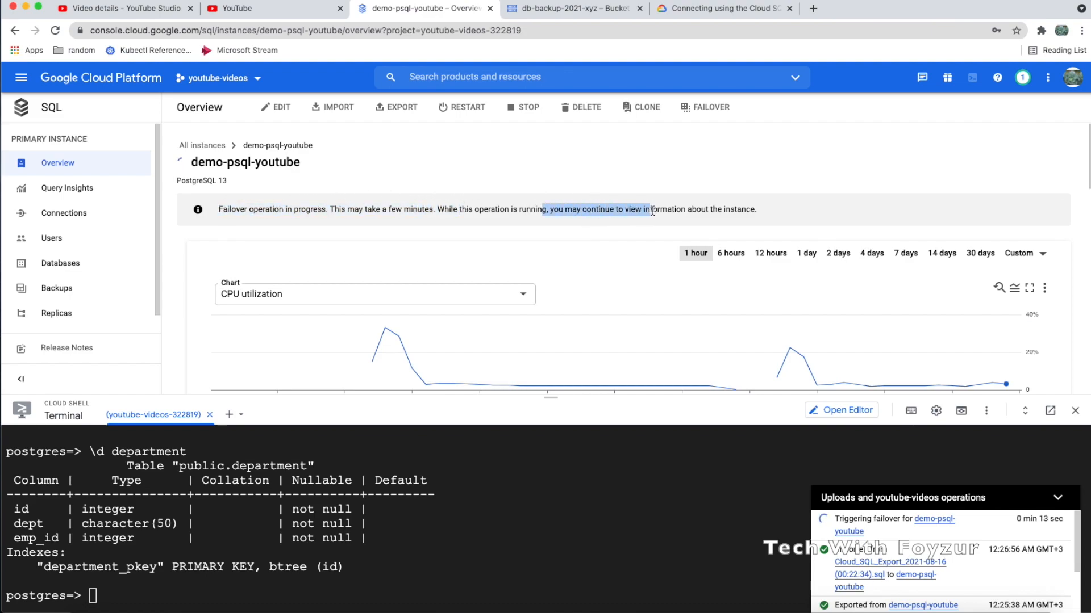
pyautogui.click(375, 576)
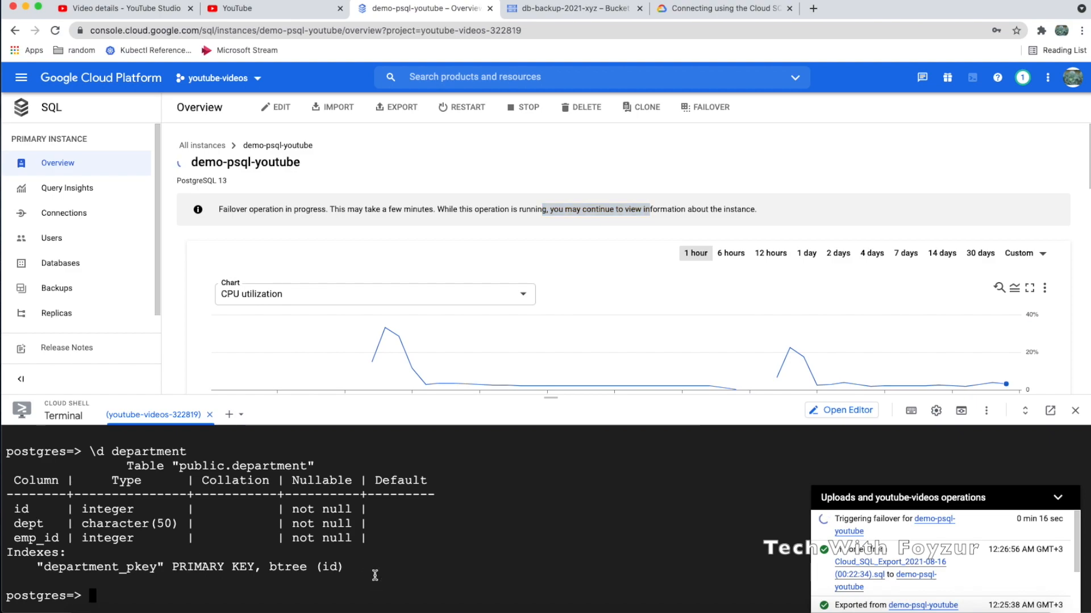
pyautogui.write('\\q')
pyautogui.press('Return')
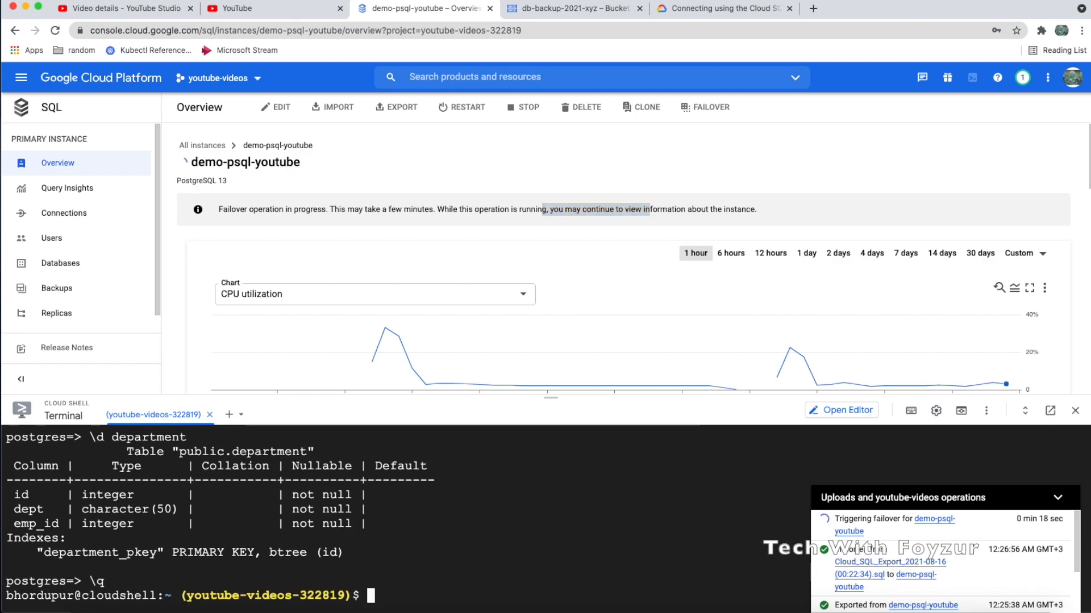
pyautogui.press('Up')
pyautogui.press('Return')
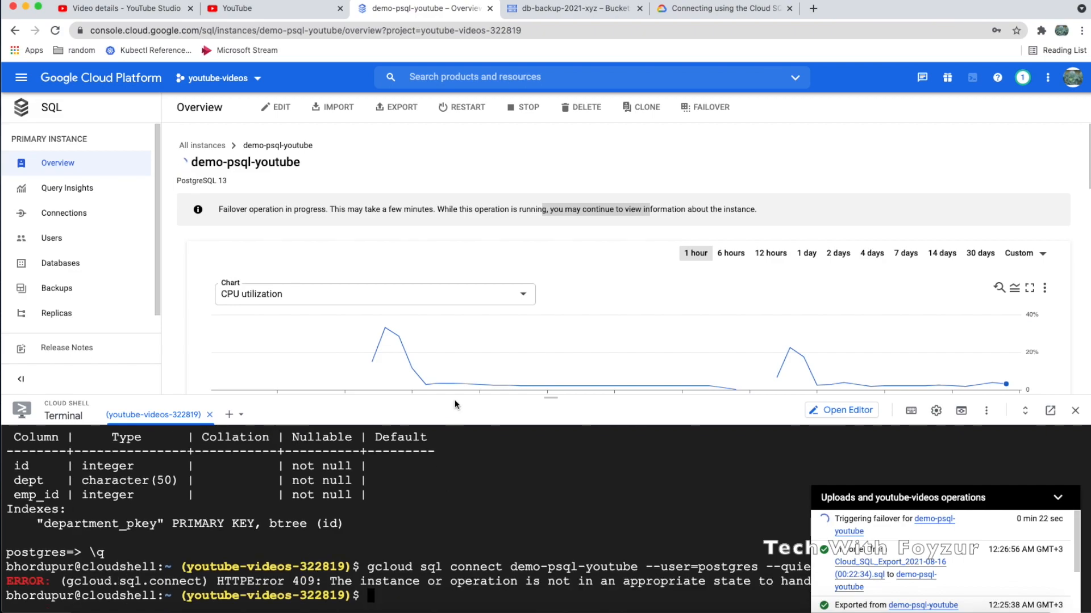
# Enlarge Cloud Shell and retry gcloud sql connect, which fails with HTTPError 409
pyautogui.moveTo(454, 396); pyautogui.dragTo(535, 282)
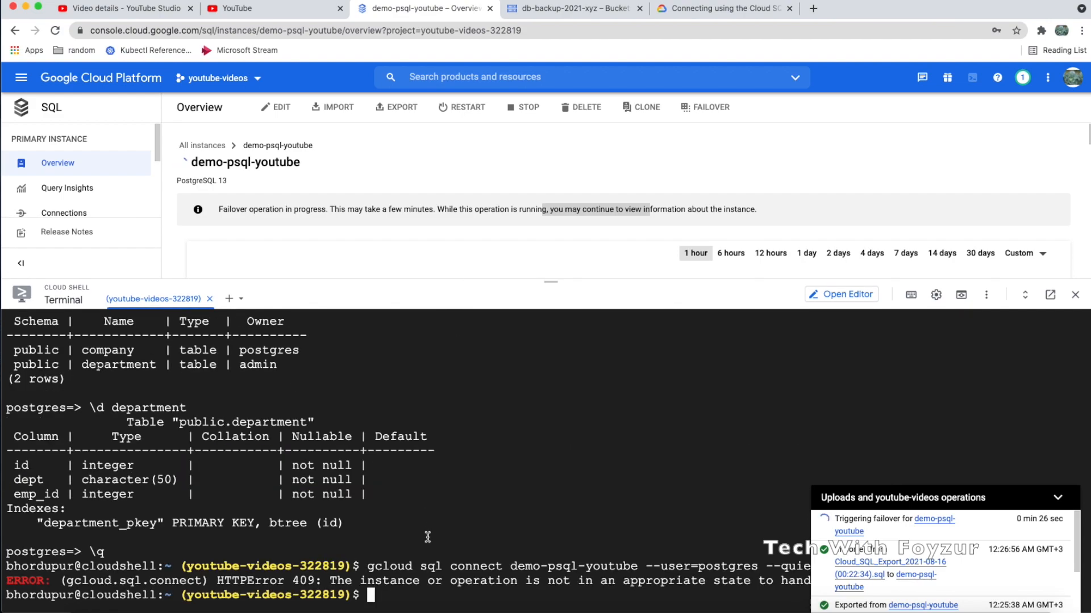
pyautogui.hotkey('ctrl', 'l')
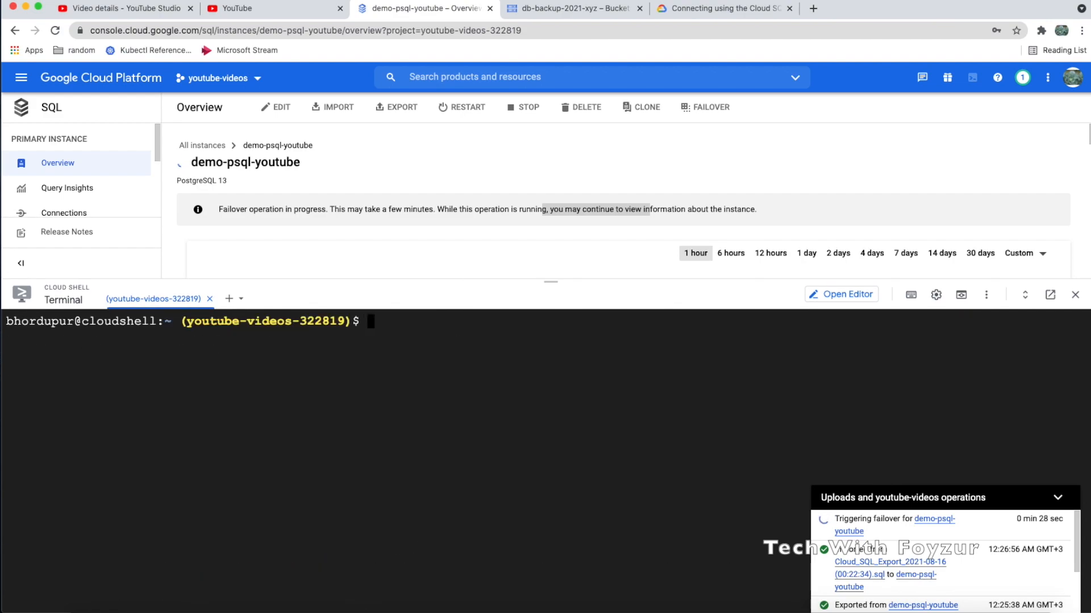
pyautogui.write('gcloud sql connect demo-psql-youtube --user=postgres --quiet')
pyautogui.press('Return')
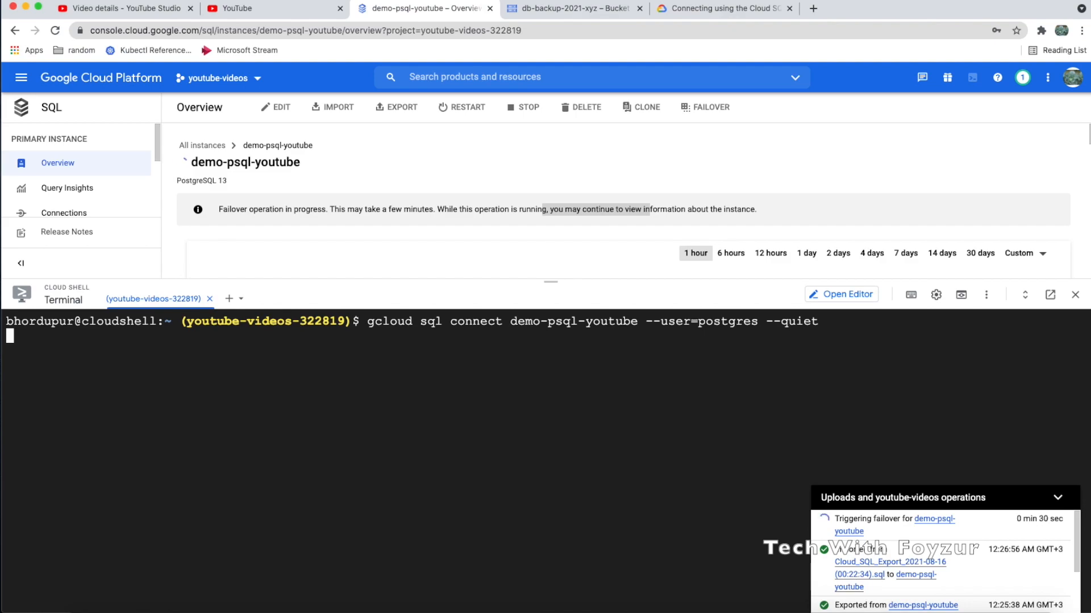
pyautogui.tripleClick(301, 336)
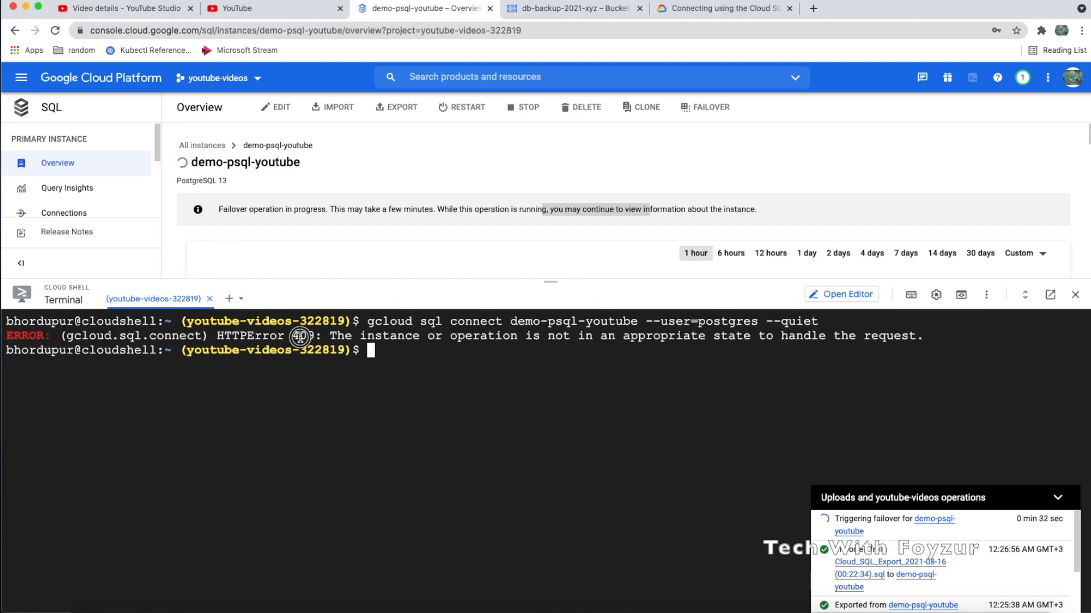
pyautogui.click(461, 366)
# Rerun the connect command with --user=admin --database=testdb
pyautogui.press('Up')
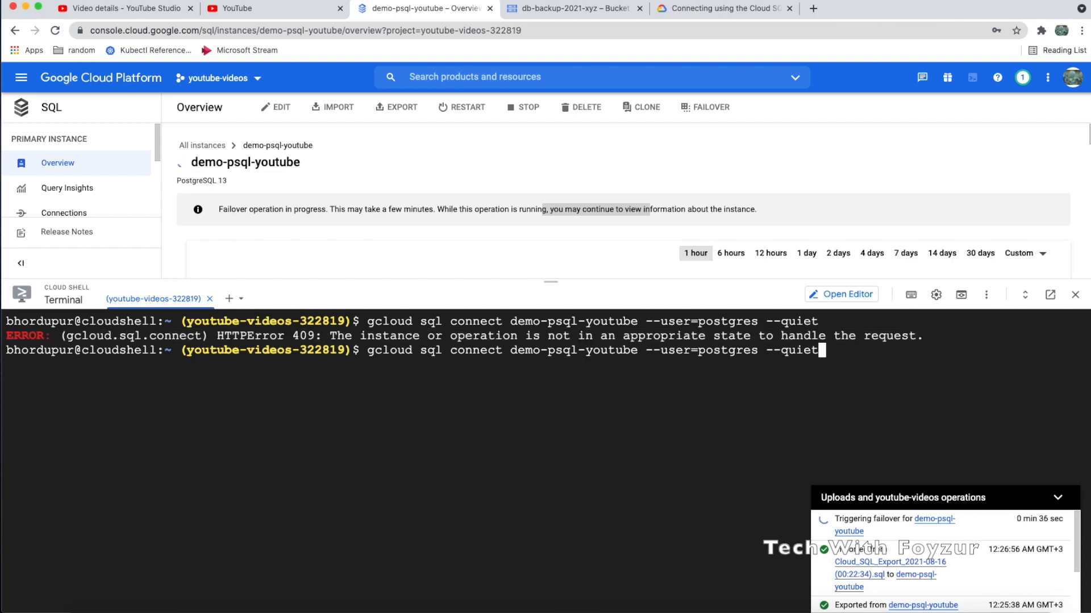
pyautogui.press('Left')
pyautogui.press('Left')
pyautogui.press('Left')
pyautogui.press('Left')
pyautogui.press('Left')
pyautogui.press('Left')
pyautogui.press('Left')
pyautogui.press('Left')
pyautogui.press('Left')
pyautogui.press('BackSpace')
pyautogui.press('Right')
pyautogui.press('BackSpace')
pyautogui.press('BackSpace')
pyautogui.press('BackSpace')
pyautogui.press('BackSpace')
pyautogui.press('BackSpace')
pyautogui.press('BackSpace')
pyautogui.press('BackSpace')
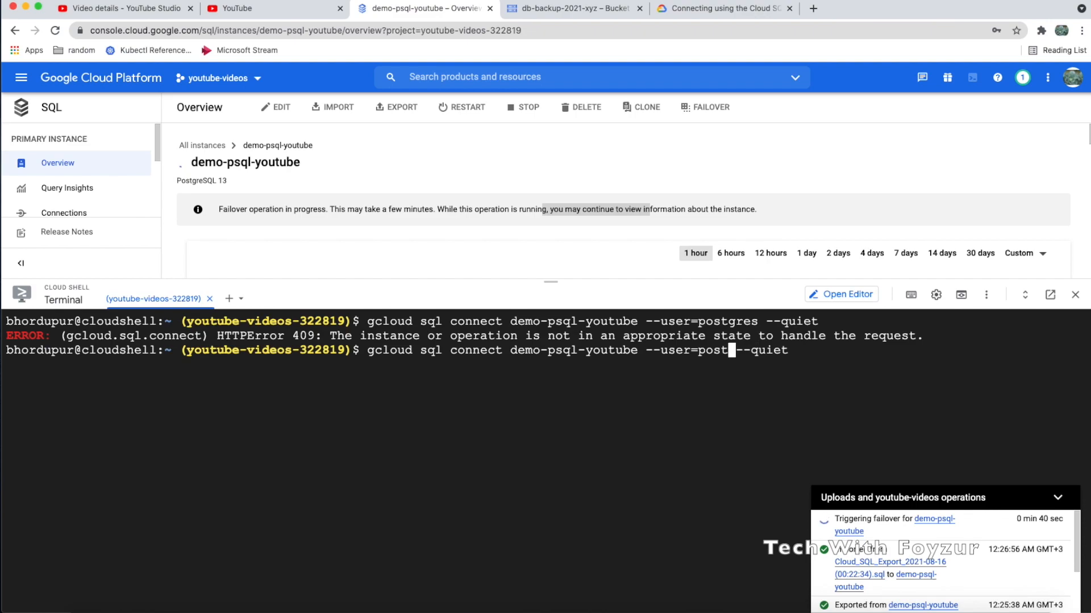
pyautogui.write('adfm')
pyautogui.press('BackSpace')
pyautogui.press('BackSpace')
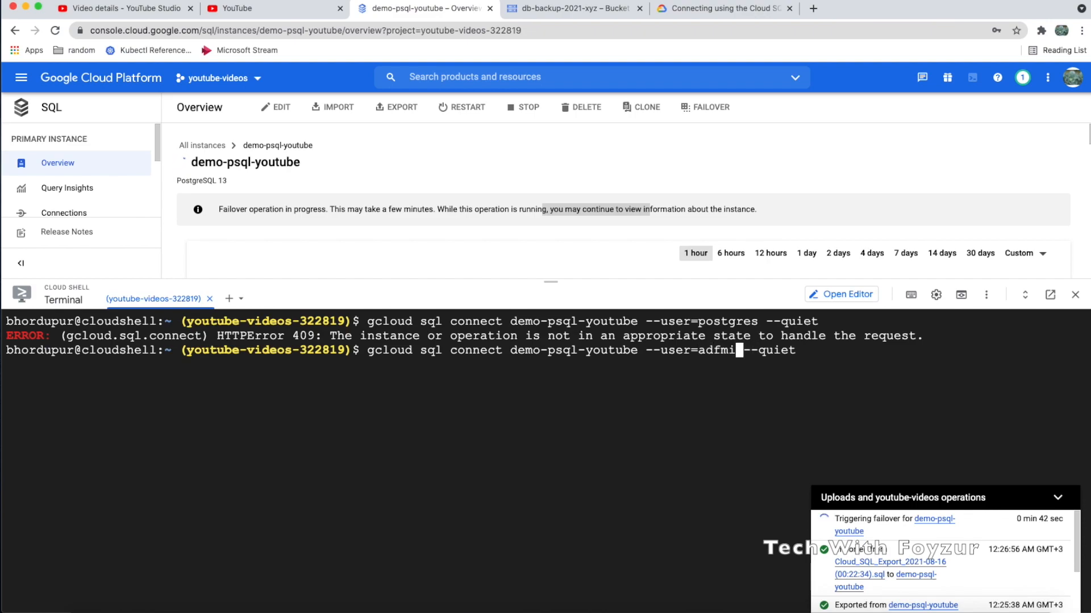
pyautogui.write('min')
pyautogui.write(' --')
pyautogui.write('databa')
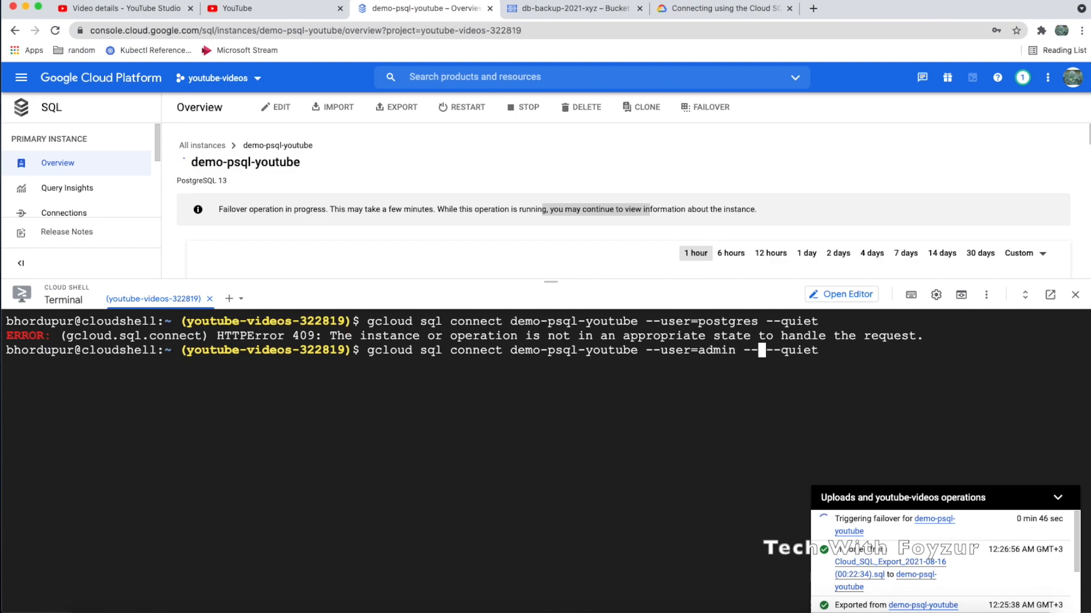
pyautogui.write('se=test')
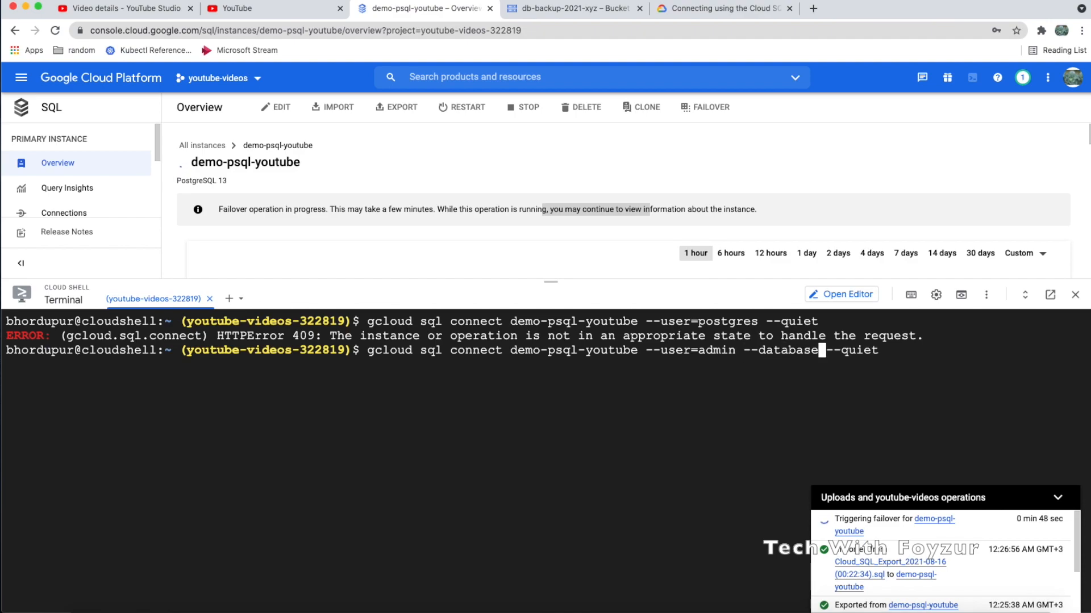
pyautogui.write('db')
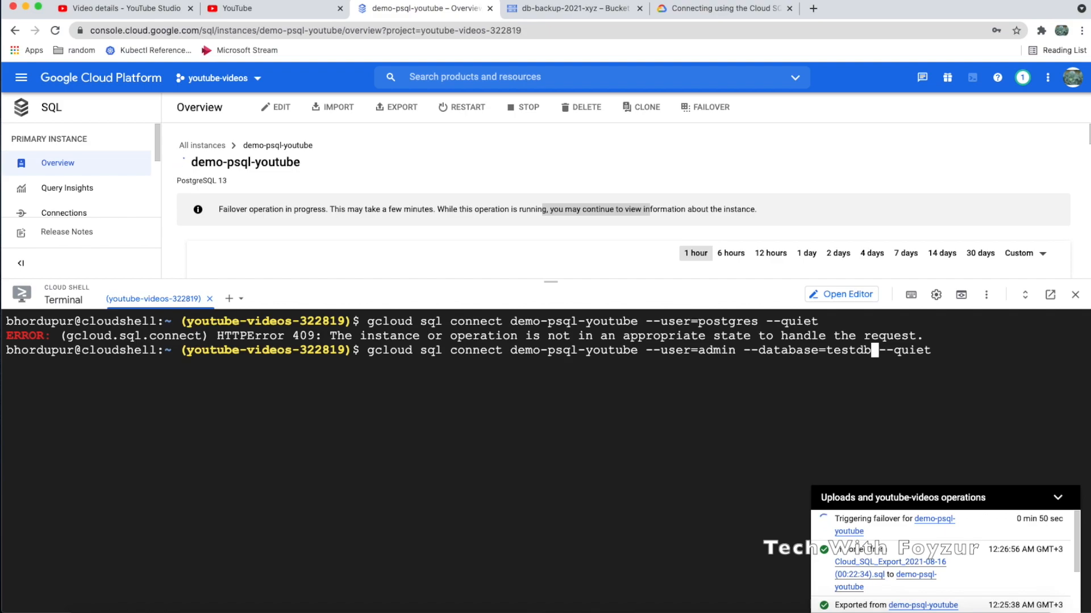
pyautogui.press('Return')
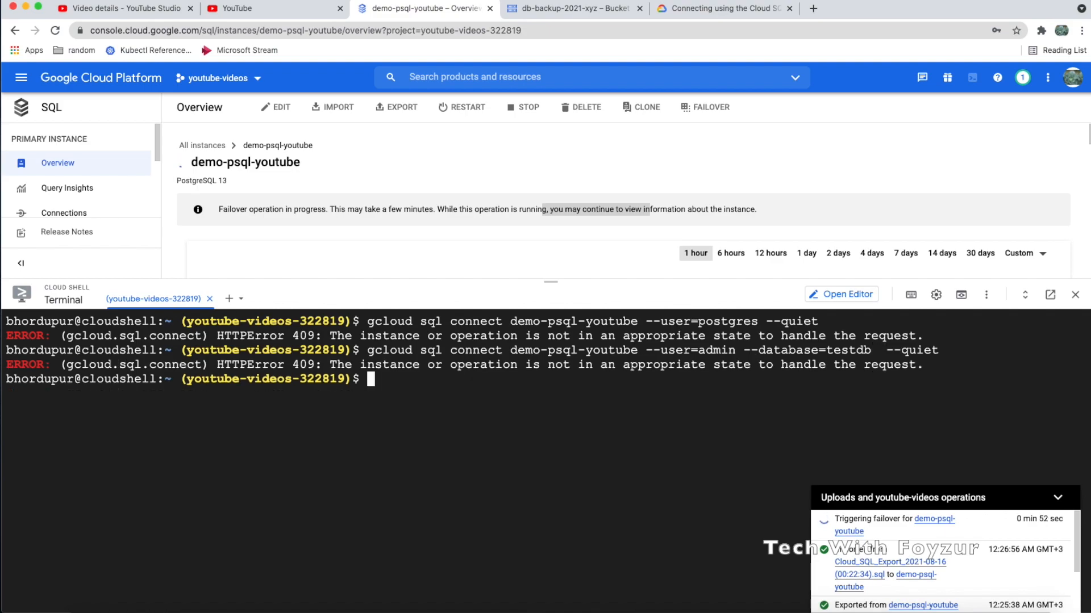
# Review the failover message and connection error, then shrink Cloud Shell to show more overview
pyautogui.doubleClick(276, 357)
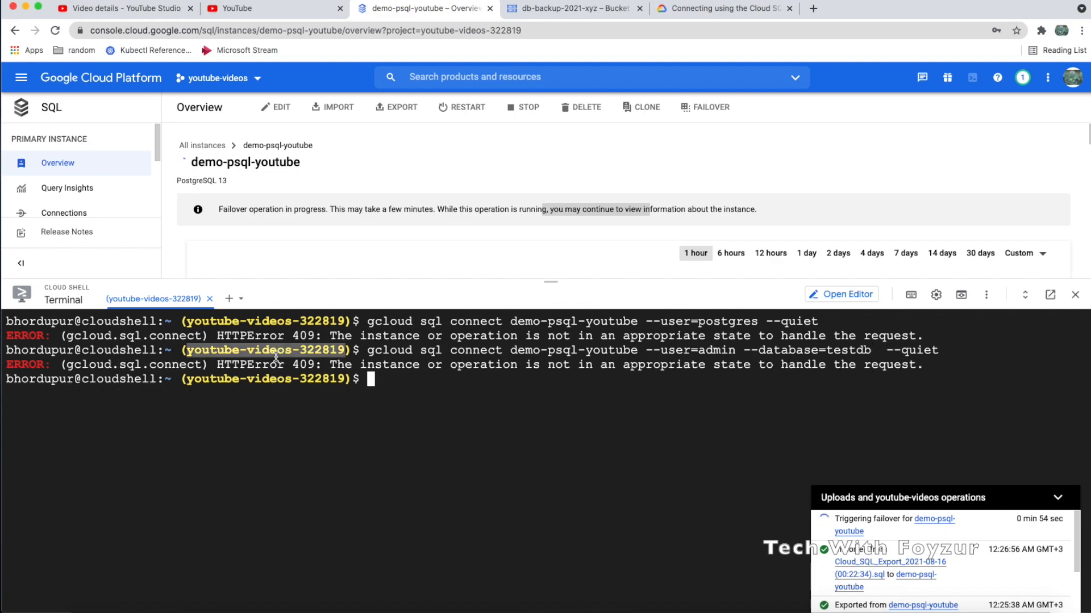
pyautogui.moveTo(889, 514)
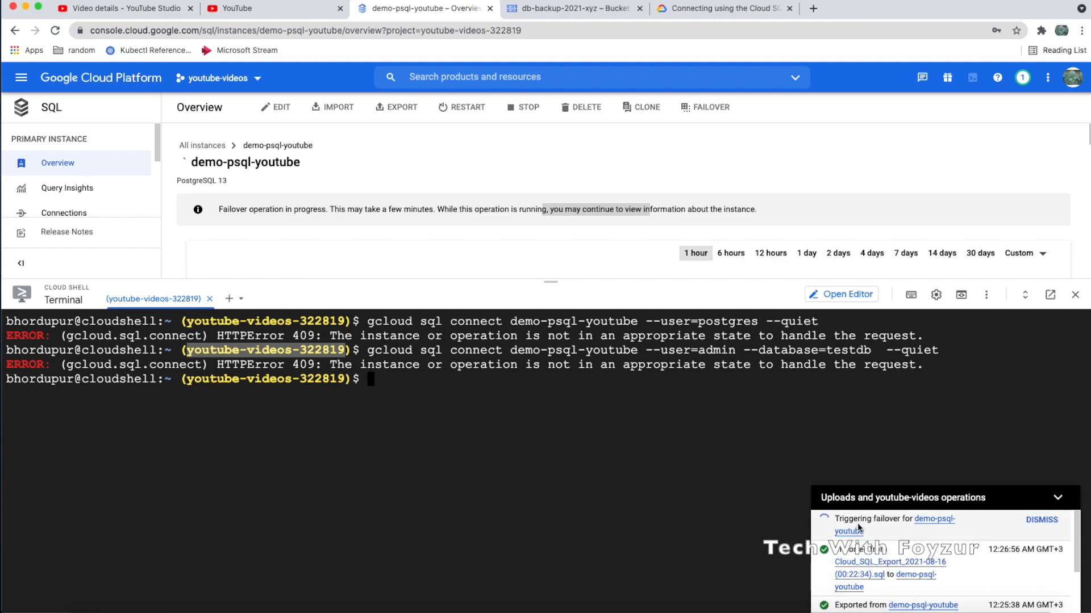
pyautogui.click(389, 379)
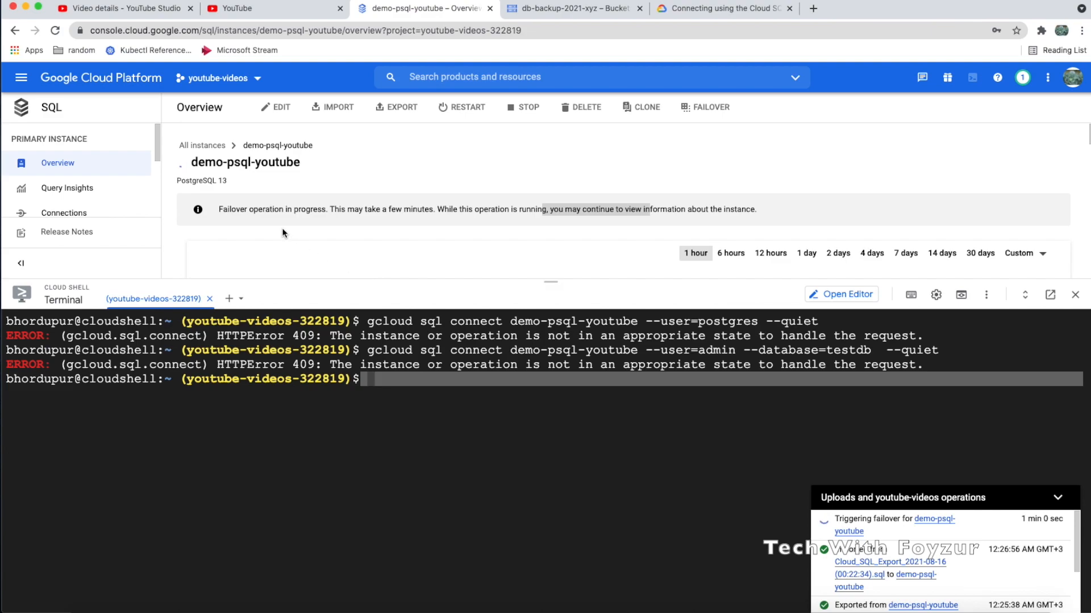
pyautogui.tripleClick(258, 209)
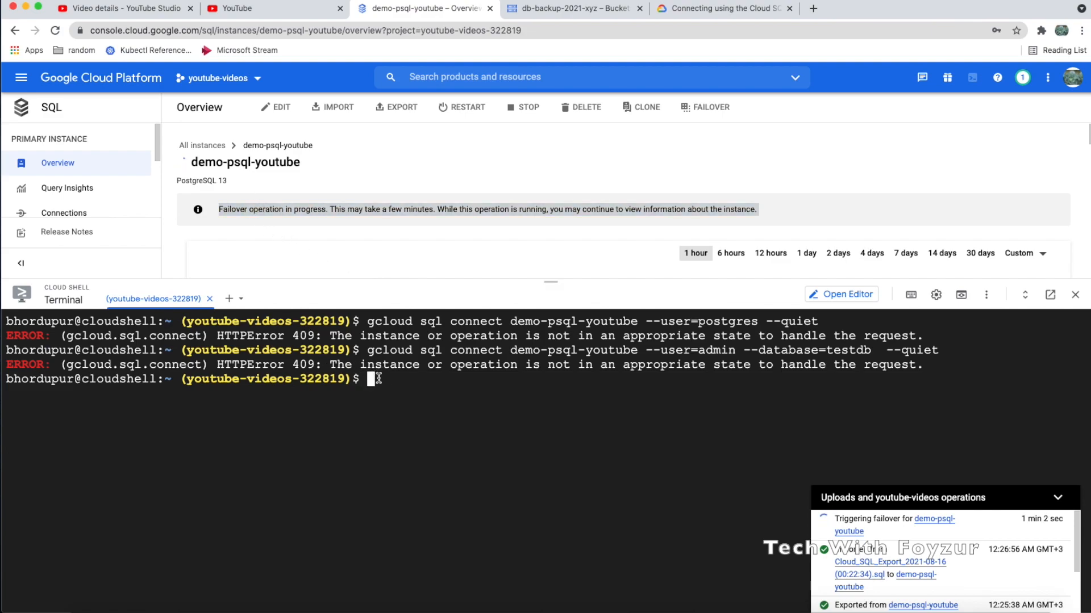
pyautogui.tripleClick(339, 364)
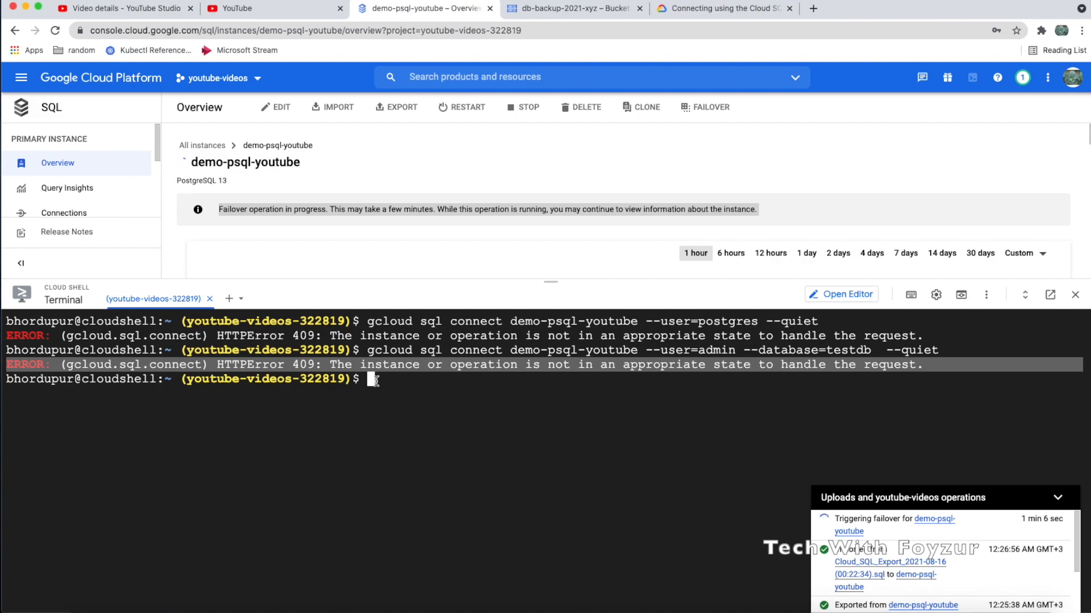
pyautogui.moveTo(857, 522)
pyautogui.moveTo(858, 521); pyautogui.dragTo(882, 532)
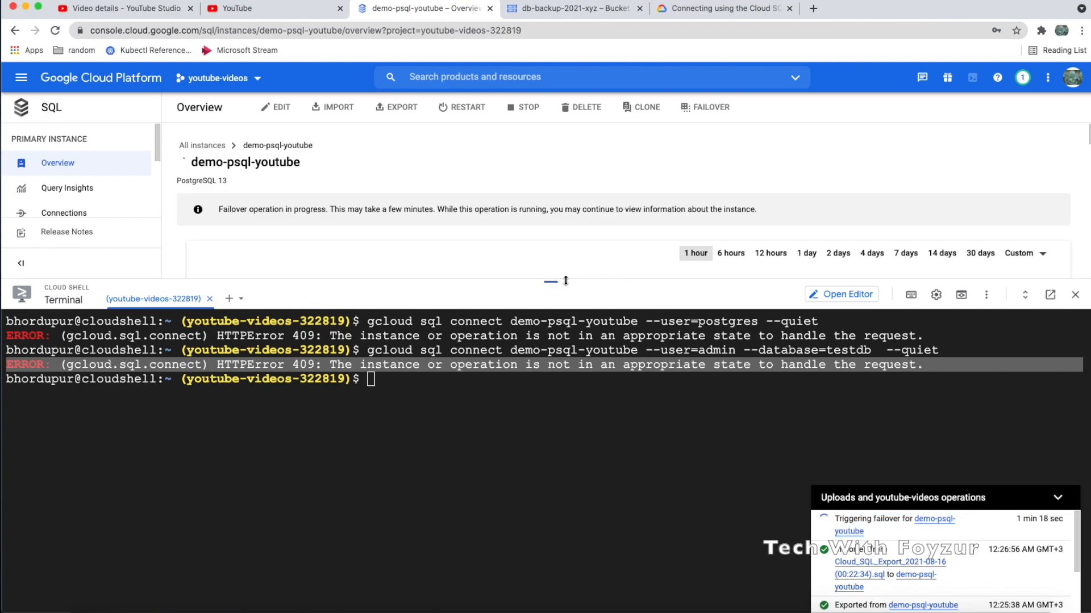
pyautogui.moveTo(554, 280); pyautogui.dragTo(553, 347)
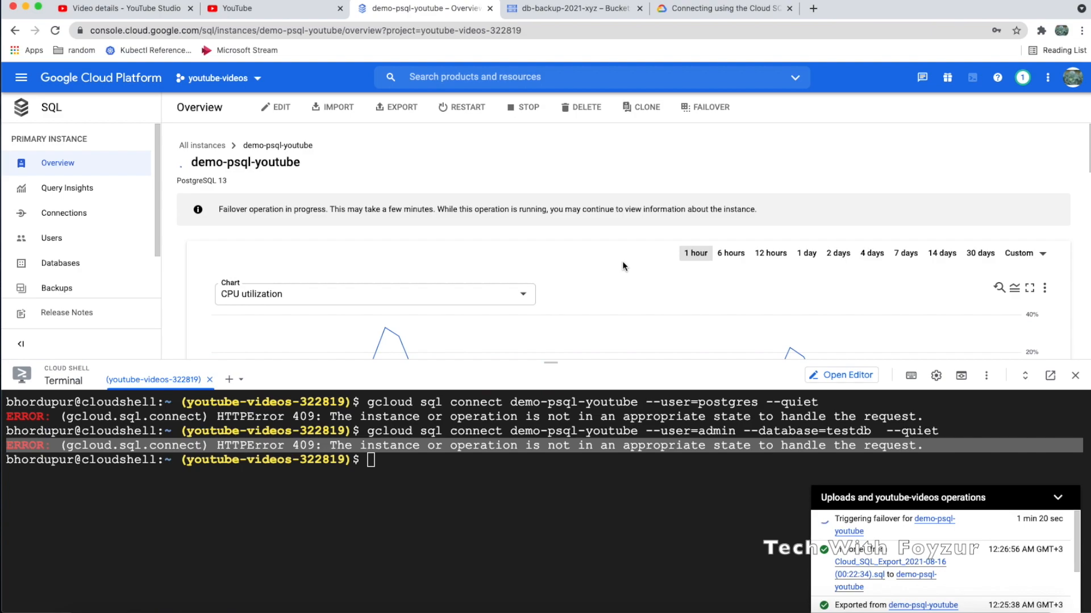
# Rerun the gcloud sql connect command and log in to testdb as admin with the password
pyautogui.scroll(-5, 622, 261)
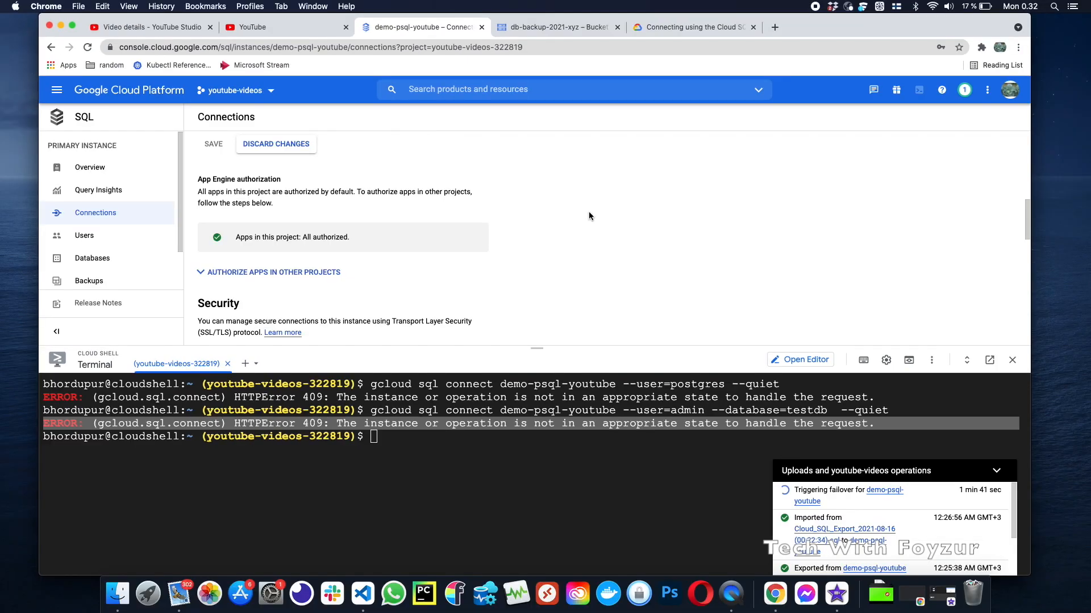
pyautogui.scroll(-5, 610, 211)
pyautogui.scroll(-5, 588, 214)
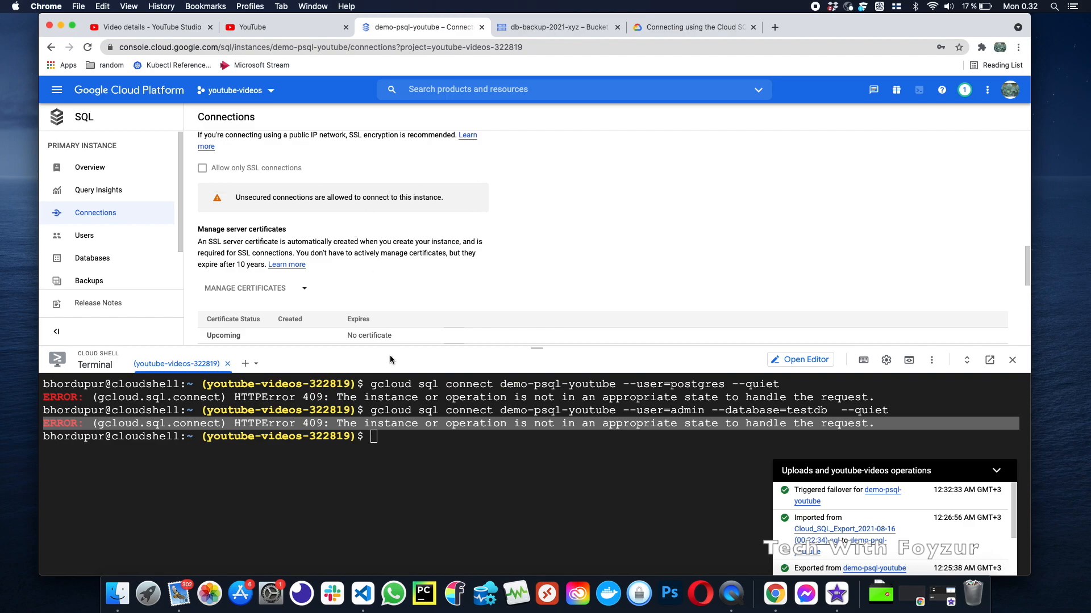
pyautogui.click(393, 445)
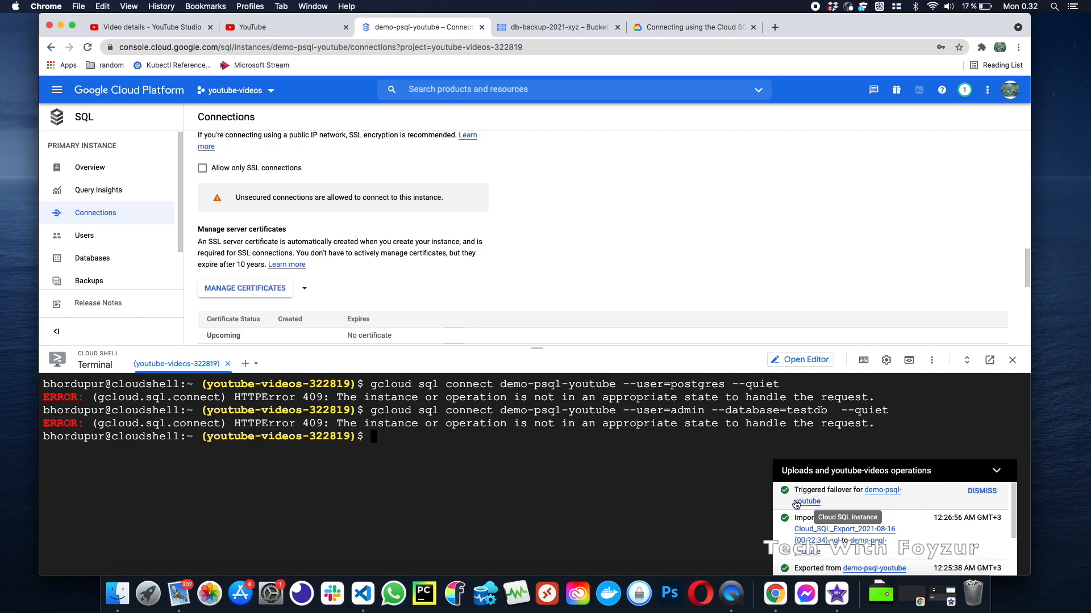
pyautogui.press('Up')
pyautogui.press('Return')
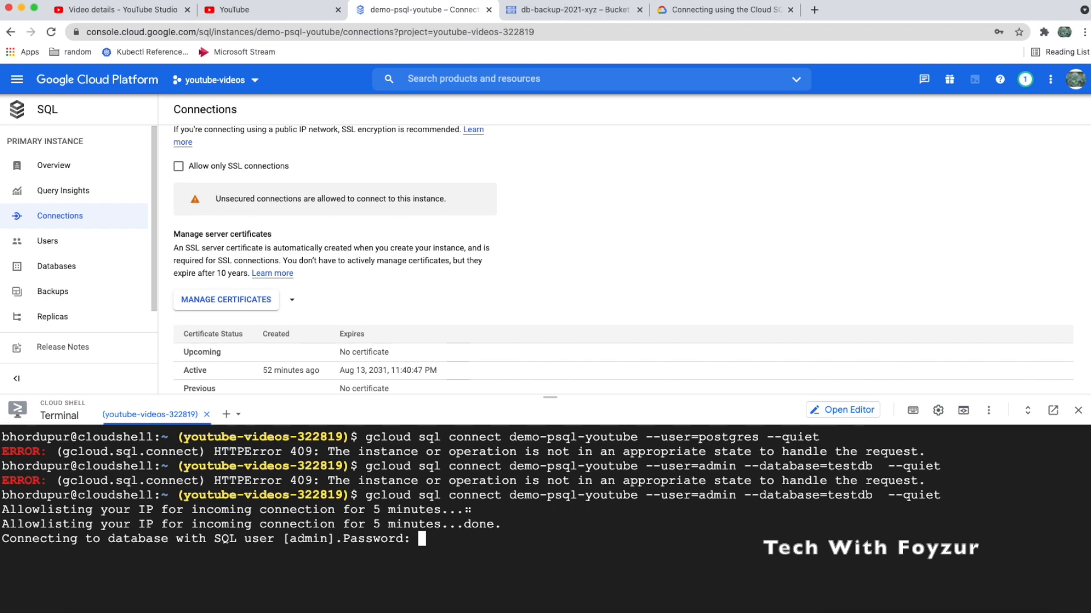
pyautogui.press('Return')
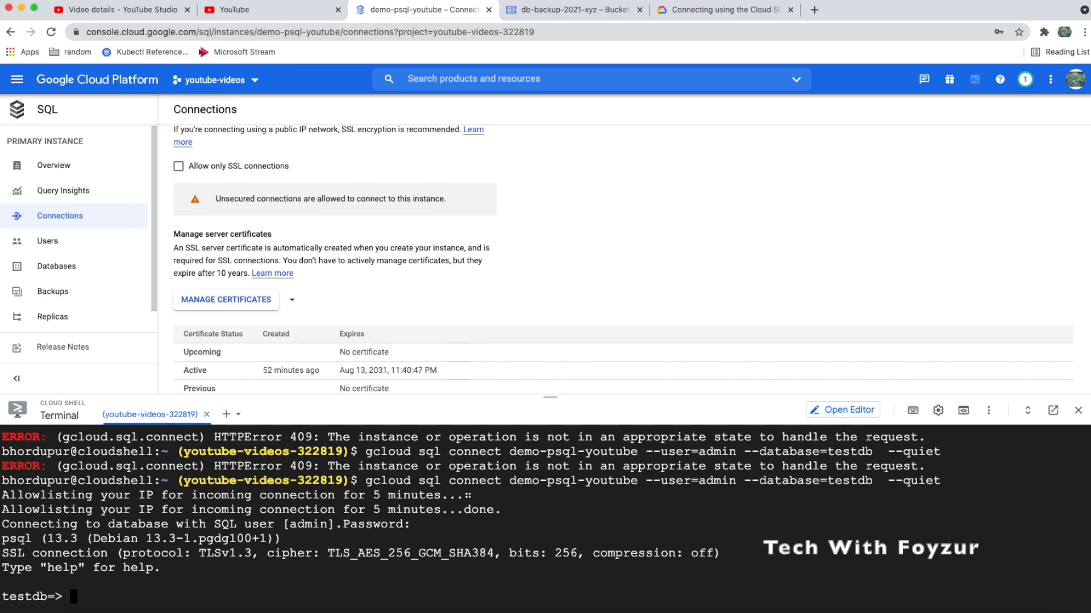
# Quit psql with \q and close Cloud Shell with exit
pyautogui.write('\\q')
pyautogui.press('Return')
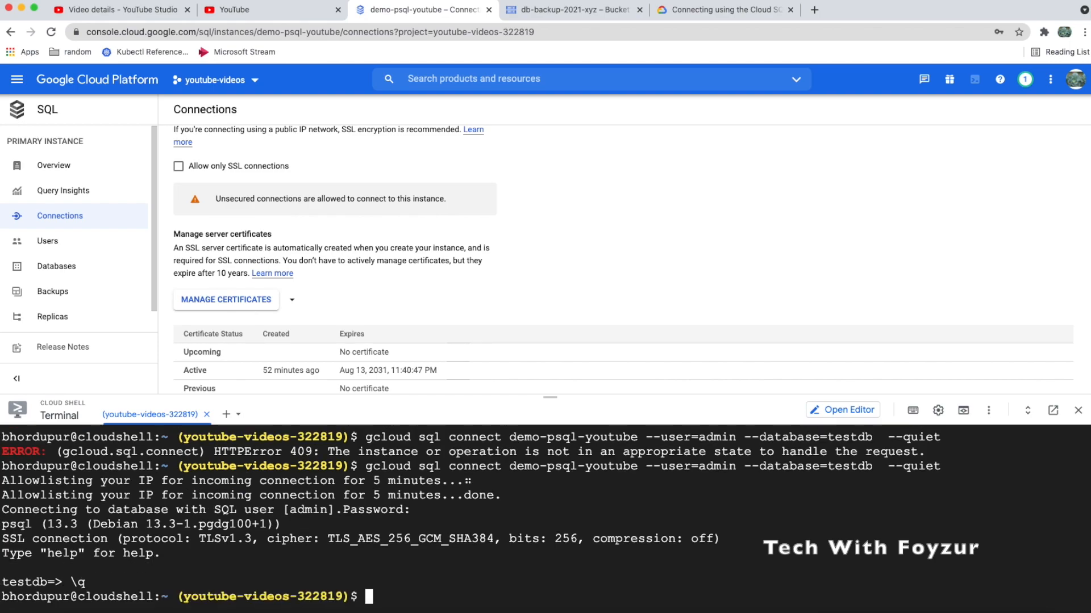
pyautogui.write('exit')
pyautogui.press('Return')
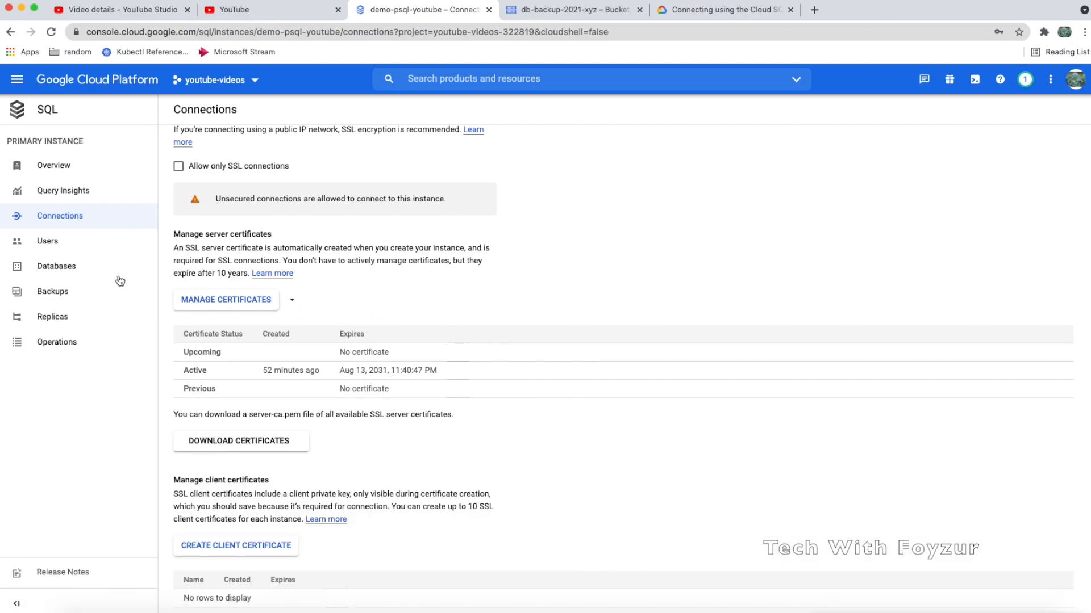
# Create read replica demo-psql-youtube-replica from the Replicas page, keeping default settings
pyautogui.click(68, 250)
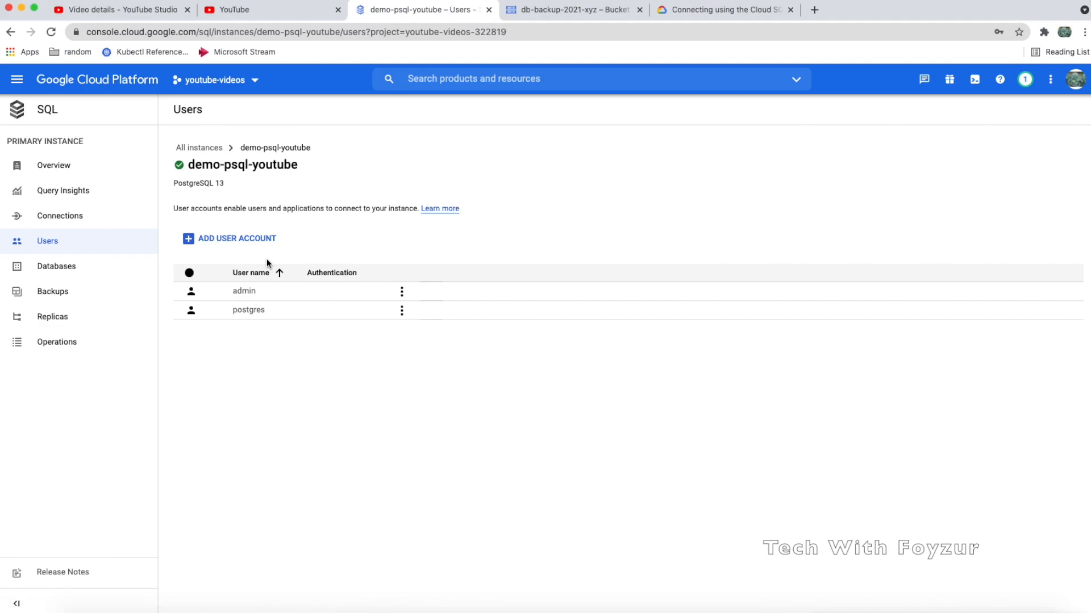
pyautogui.click(67, 293)
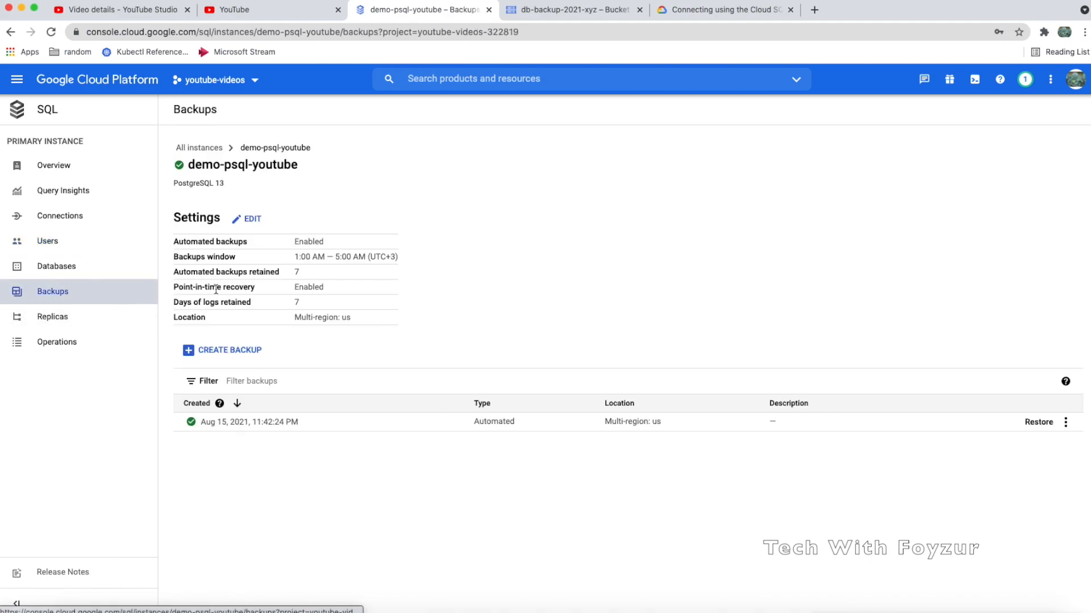
pyautogui.click(79, 324)
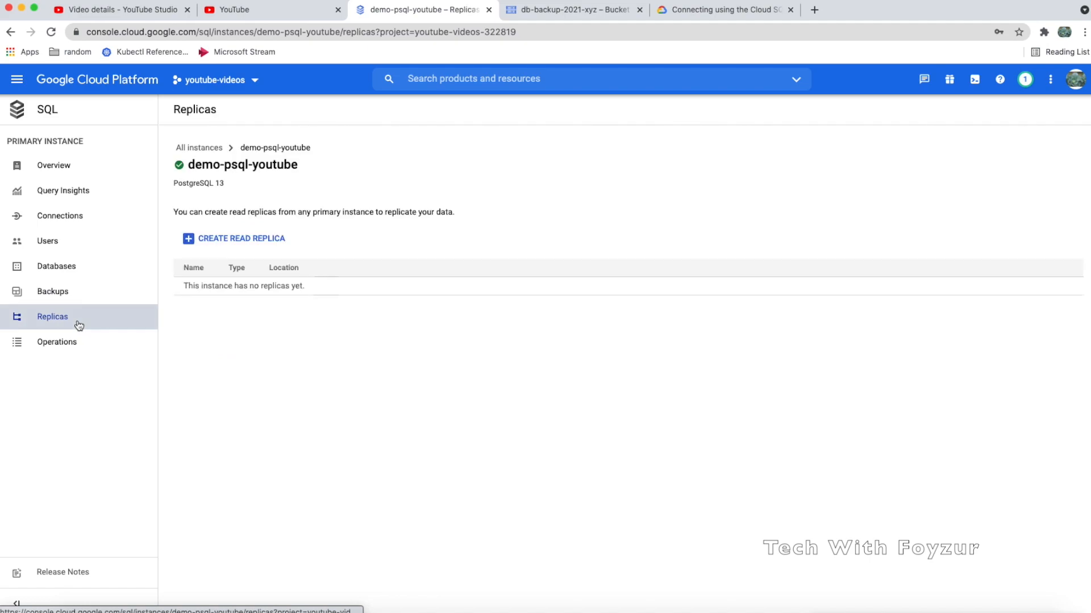
pyautogui.click(232, 239)
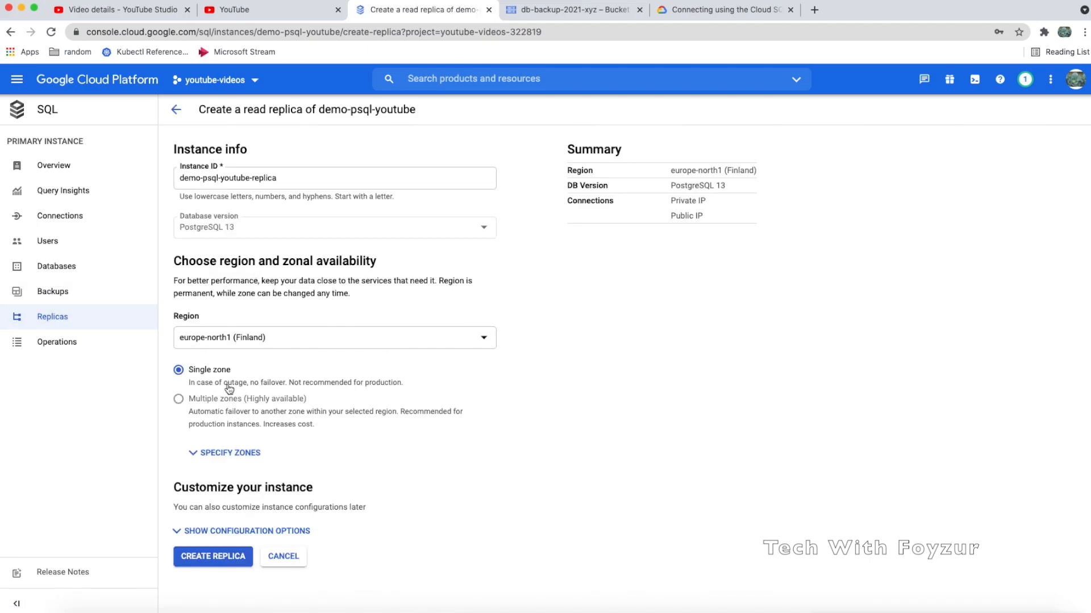
pyautogui.click(213, 557)
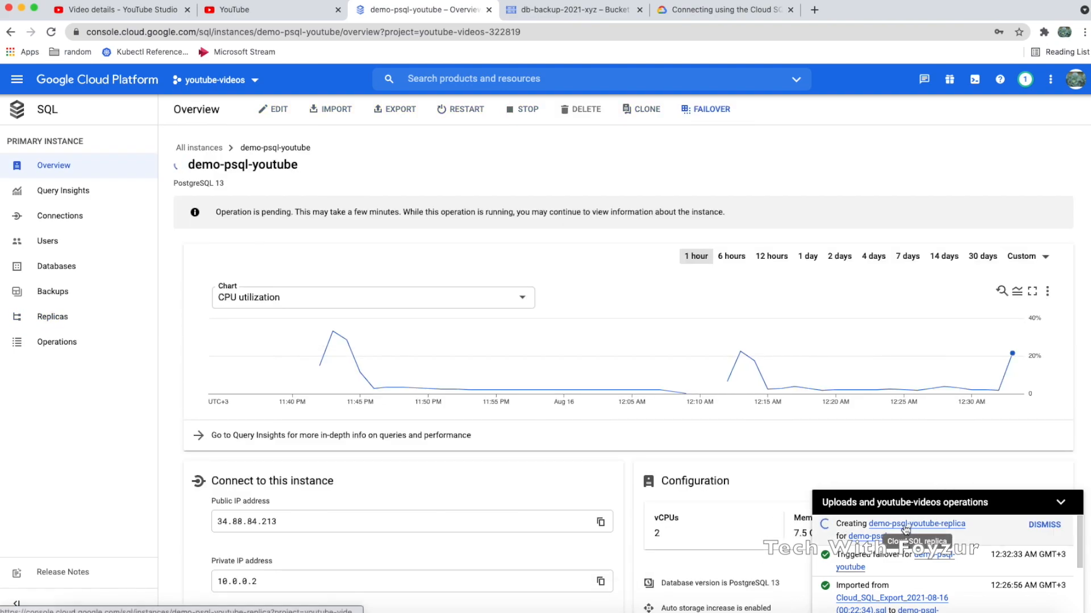
# Check the pending operation message and the overview's Creating backup status
pyautogui.moveTo(404, 212); pyautogui.dragTo(540, 212)
pyautogui.tripleClick(546, 214)
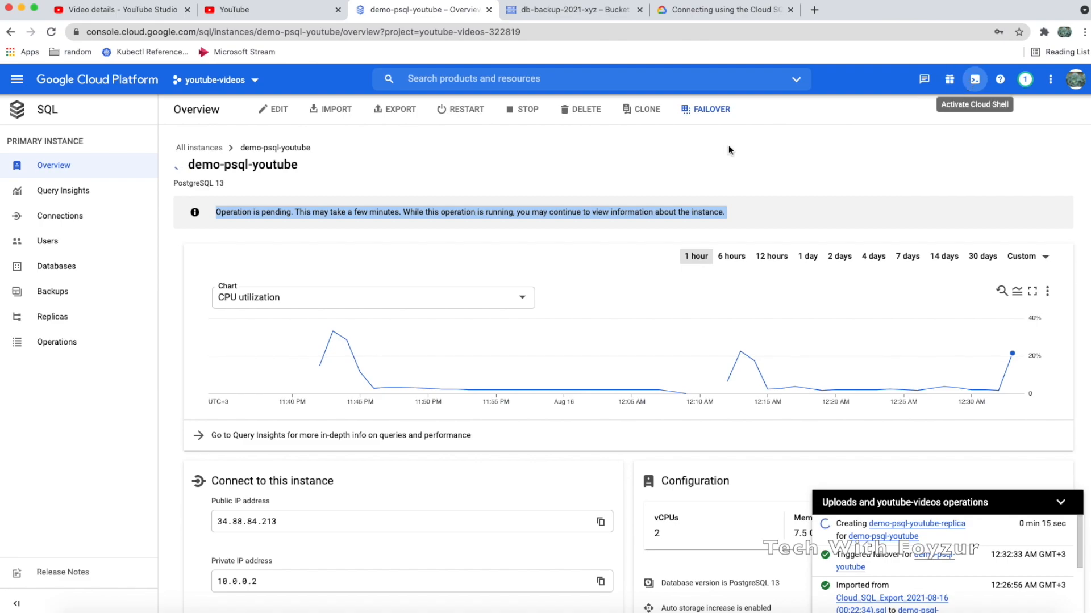
pyautogui.click(68, 222)
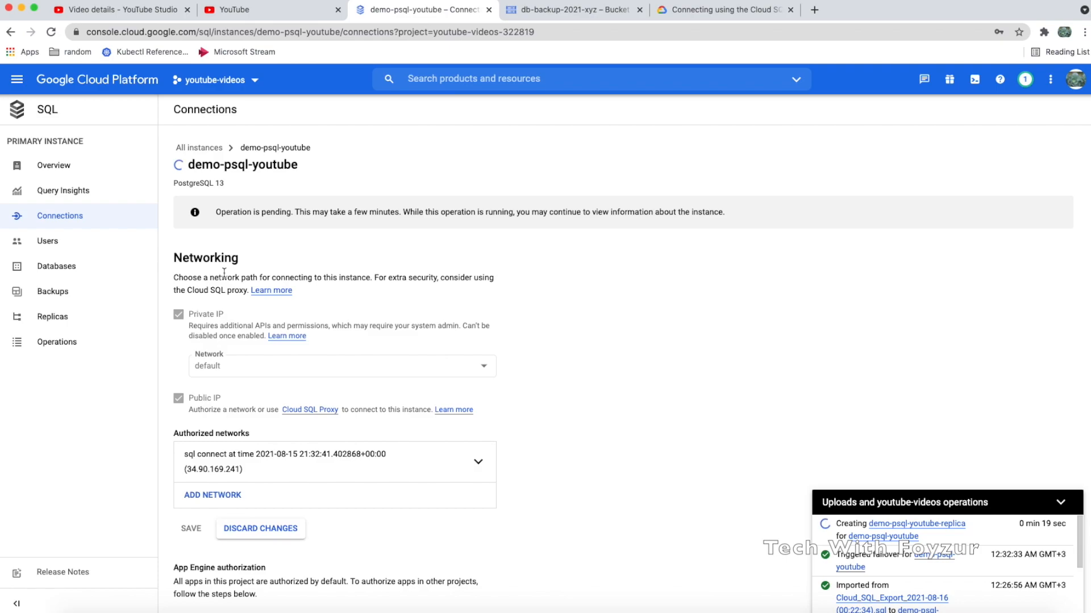
pyautogui.click(64, 167)
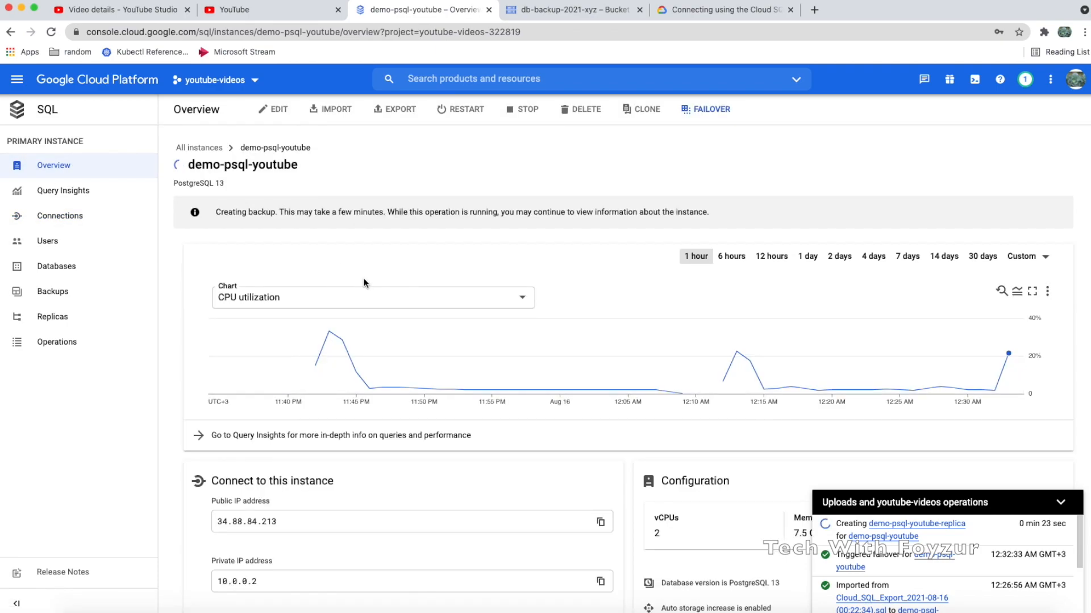
pyautogui.moveTo(215, 212); pyautogui.dragTo(598, 203)
# Open an enlarged Cloud Shell and rerun the testdb connect command twice, hitting HTTPError 409
pyautogui.click(974, 79)
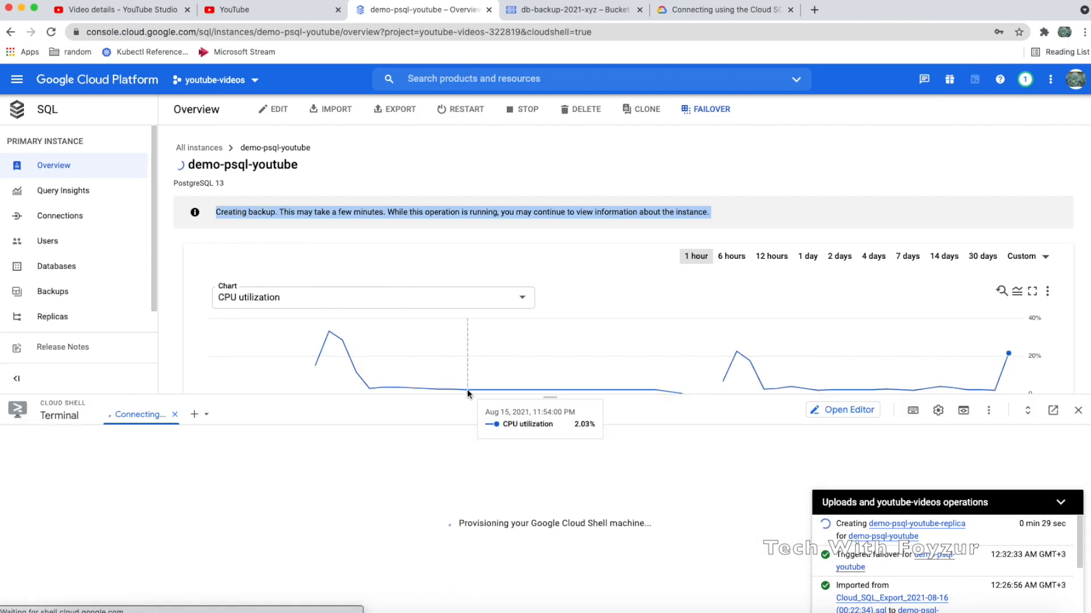
pyautogui.moveTo(460, 396); pyautogui.dragTo(455, 328)
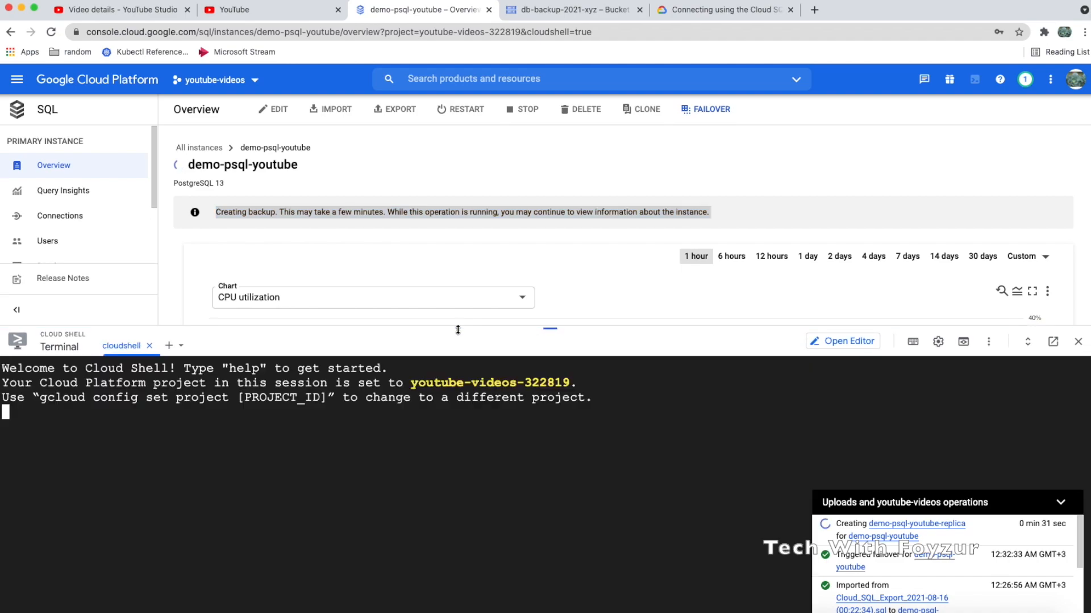
pyautogui.press('Up')
pyautogui.press('Up')
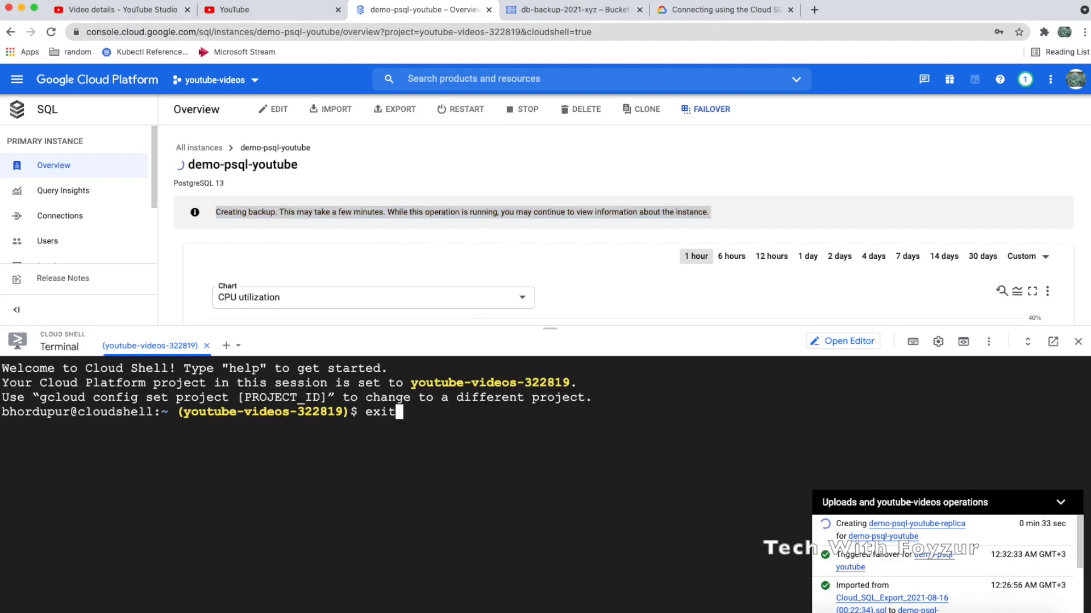
pyautogui.press('Return')
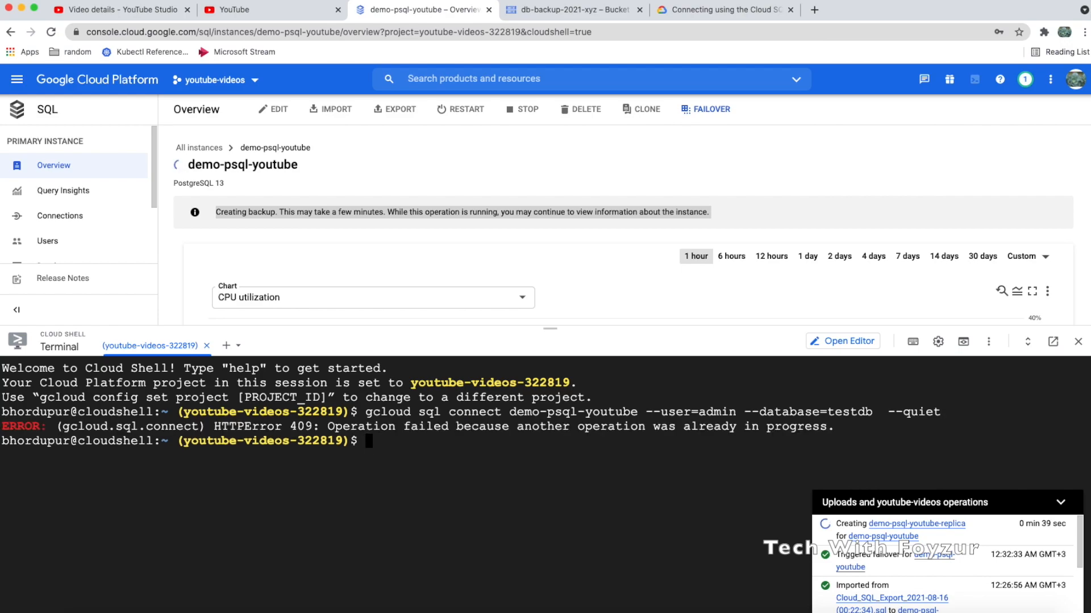
pyautogui.tripleClick(405, 430)
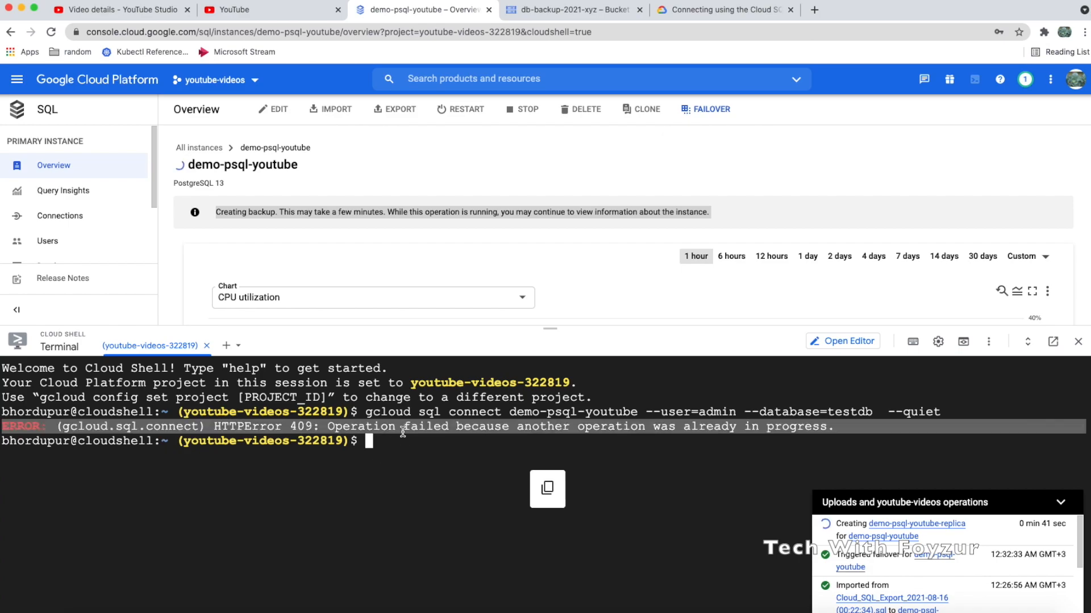
pyautogui.click(405, 443)
pyautogui.press('Up')
pyautogui.press('Return')
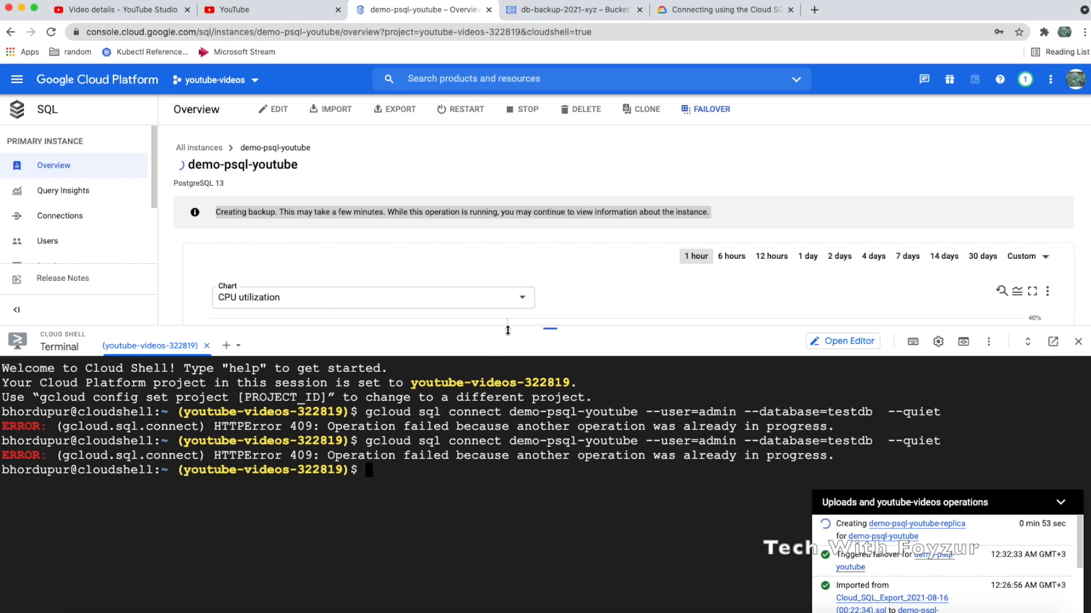
# Check the Replicas list, retry the connect command once more, then open the Operations log
pyautogui.moveTo(509, 329); pyautogui.dragTo(510, 384)
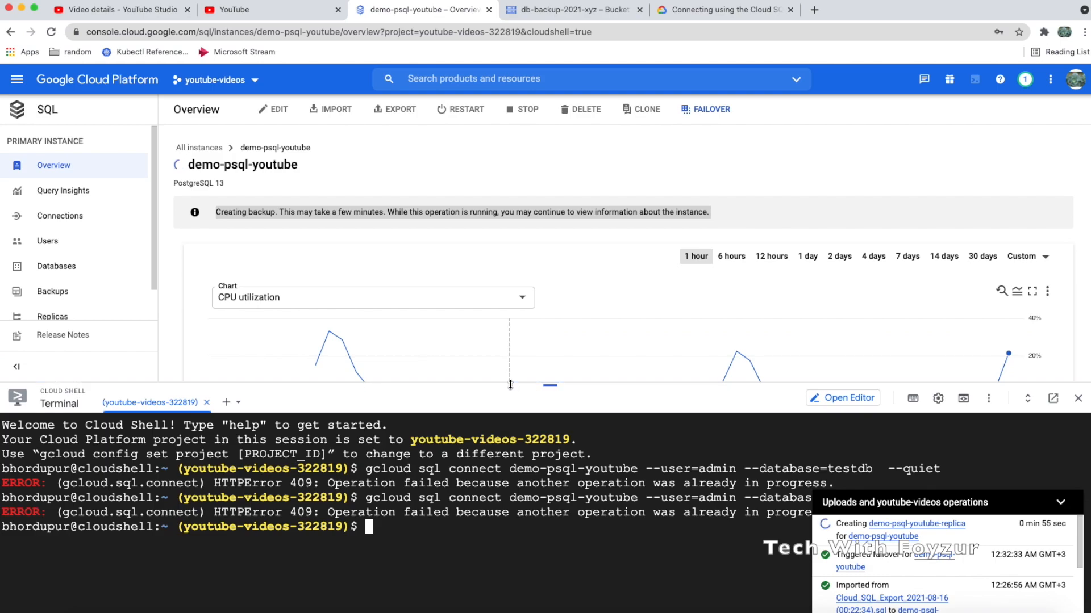
pyautogui.scroll(-1, 112, 291)
pyautogui.click(86, 283)
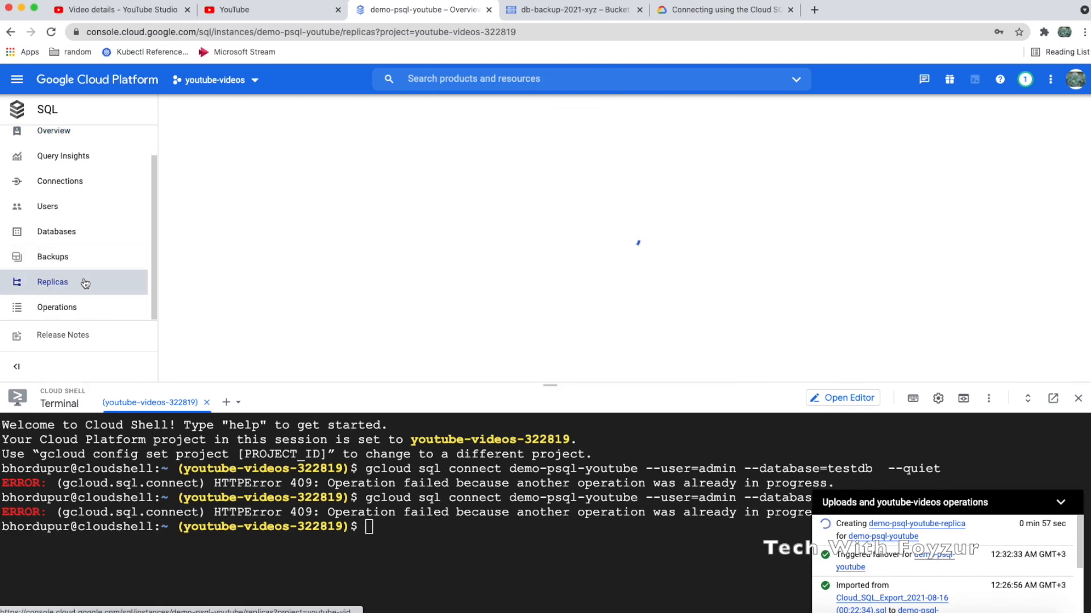
pyautogui.moveTo(273, 287)
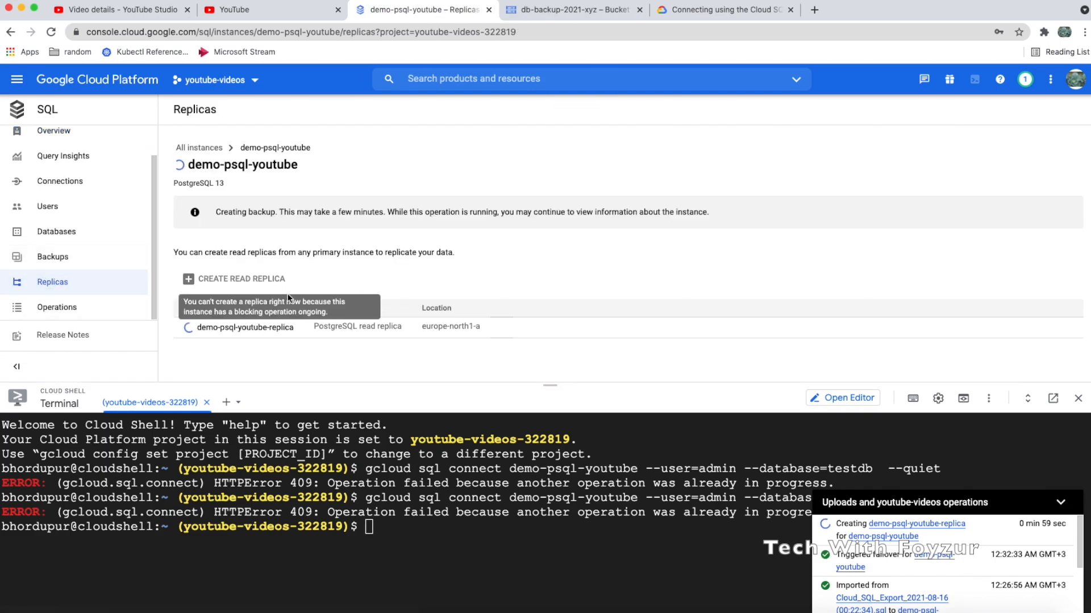
pyautogui.click(372, 541)
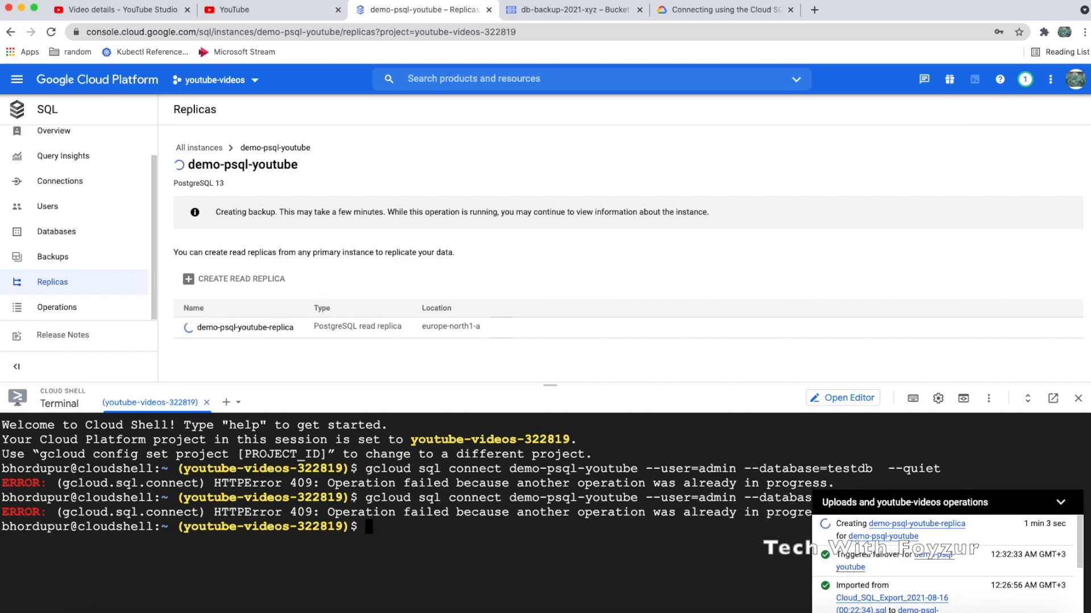
pyautogui.press('Up')
pyautogui.moveTo(991, 525)
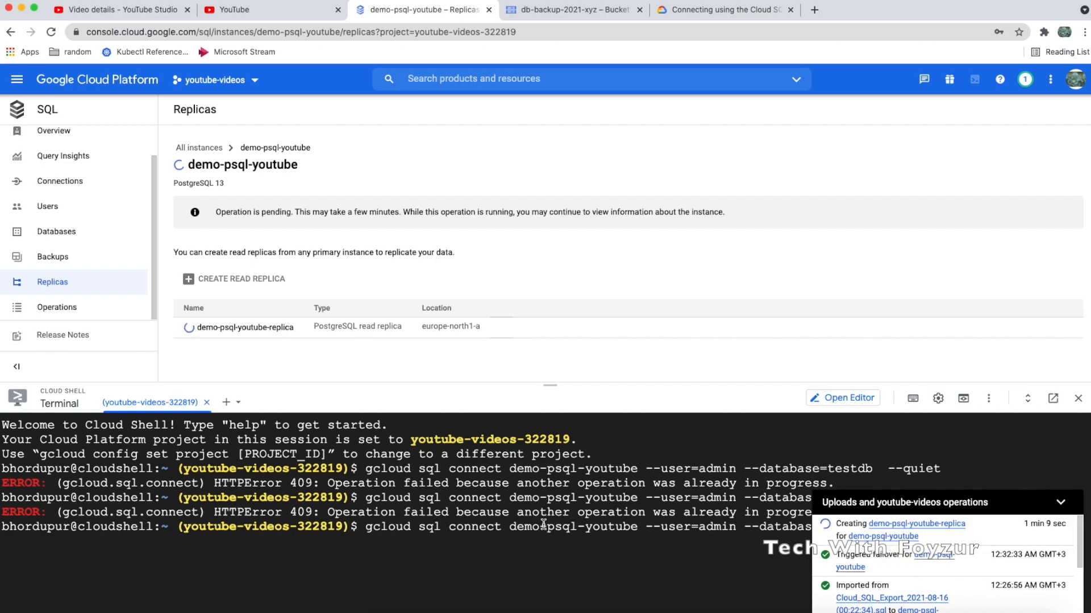
pyautogui.press('Return')
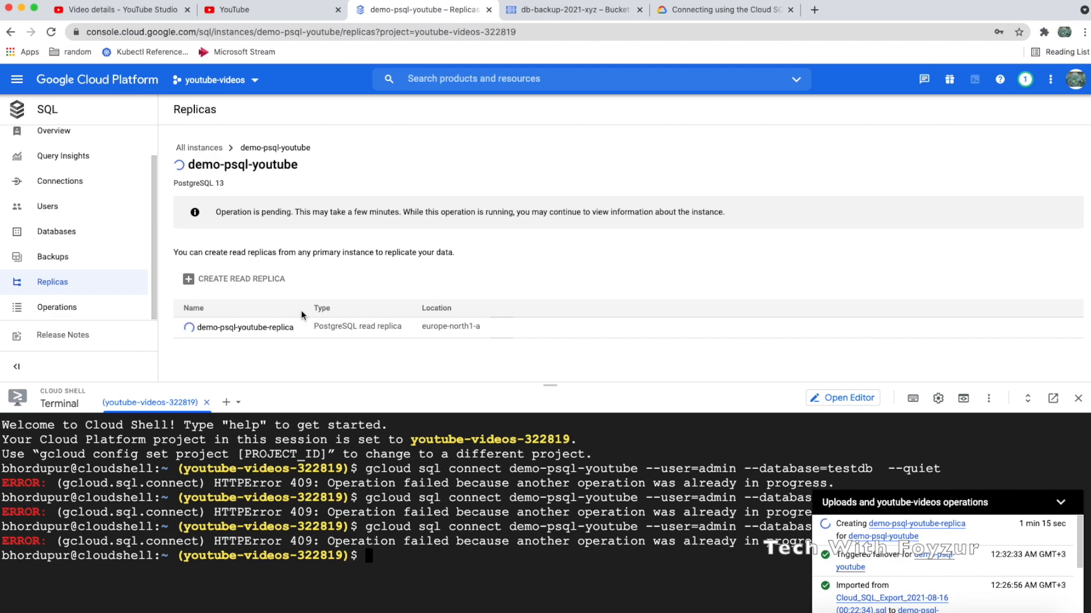
pyautogui.click(71, 308)
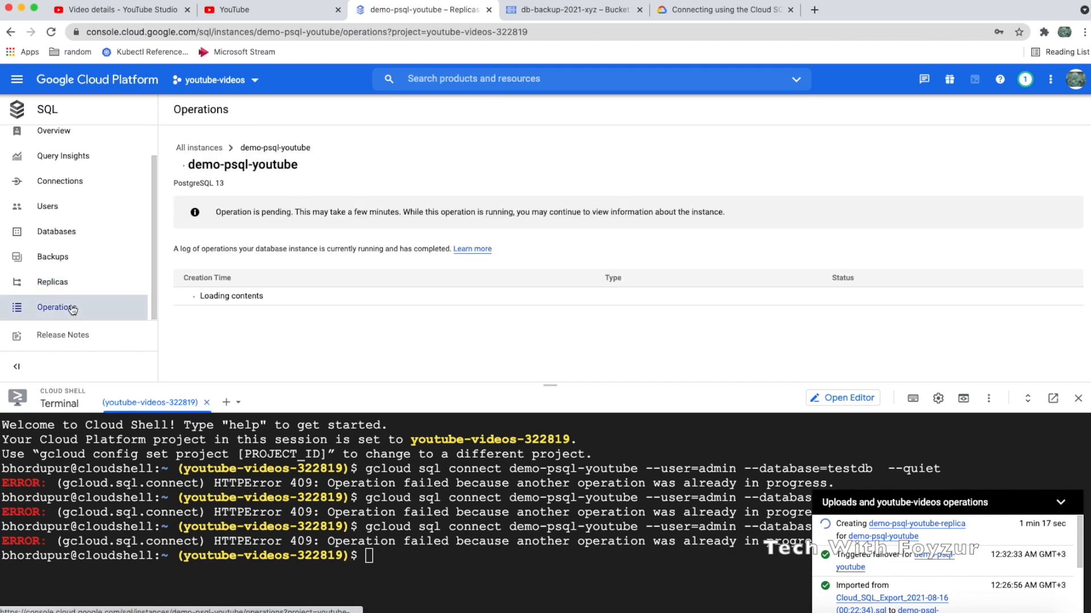
# Inspect the pending Create replica and 12:30:52 AM Failover entries, then reload the page
pyautogui.scroll(-3, 308, 330)
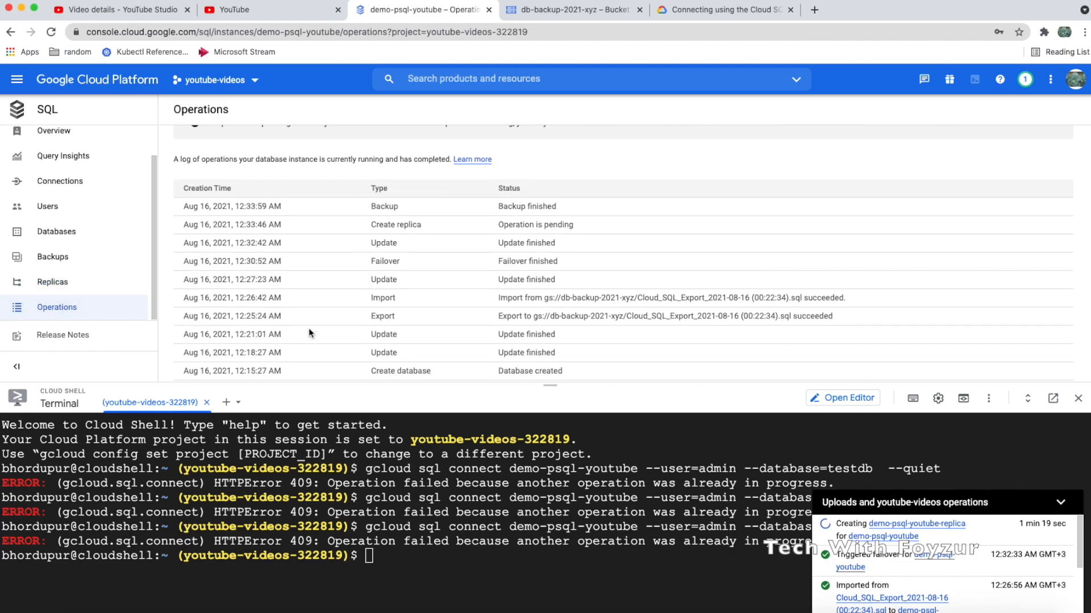
pyautogui.scroll(-1, 308, 330)
pyautogui.moveTo(489, 219); pyautogui.dragTo(591, 218)
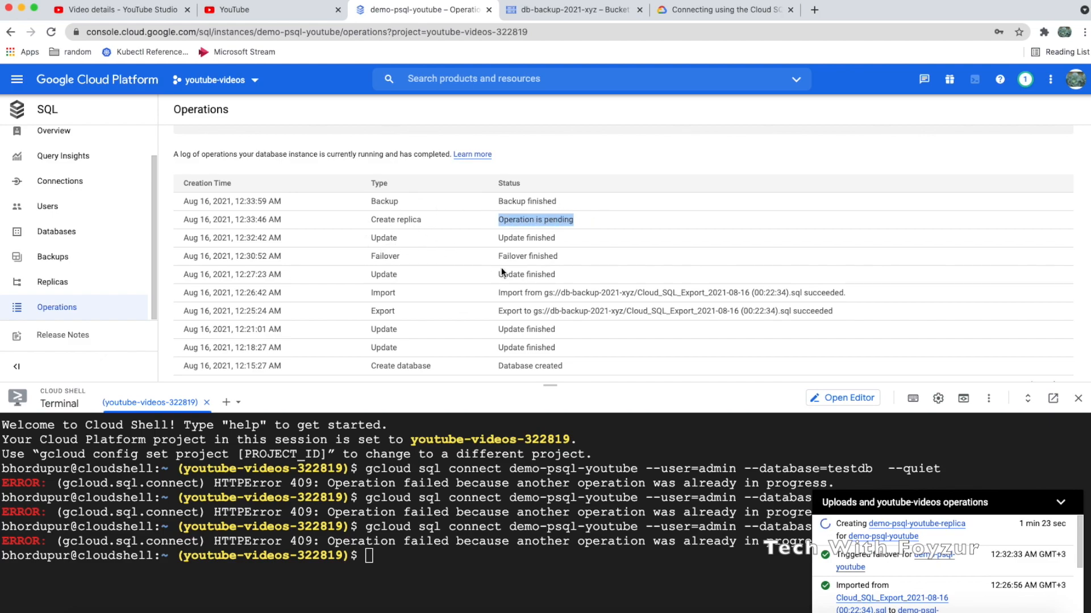
pyautogui.moveTo(496, 256); pyautogui.dragTo(565, 274)
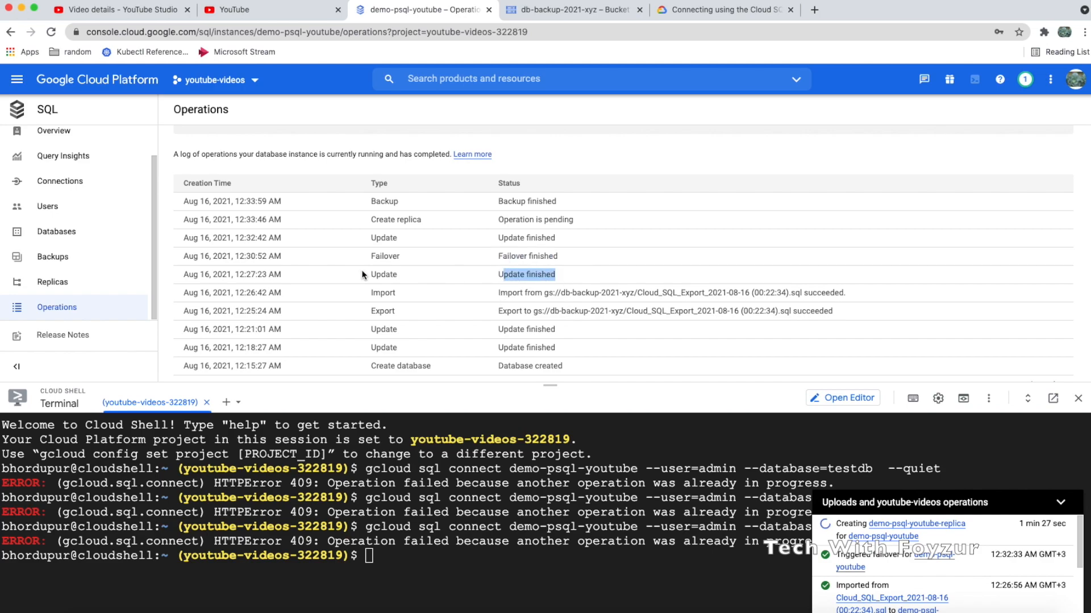
pyautogui.moveTo(234, 256); pyautogui.dragTo(264, 280)
pyautogui.click(284, 281)
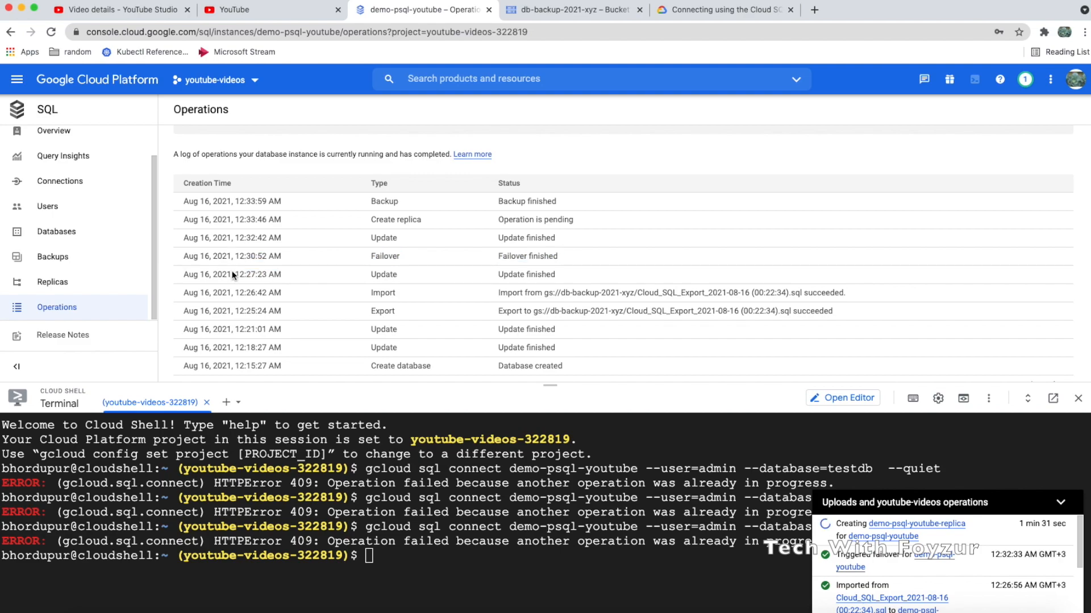
pyautogui.moveTo(181, 254); pyautogui.dragTo(250, 258)
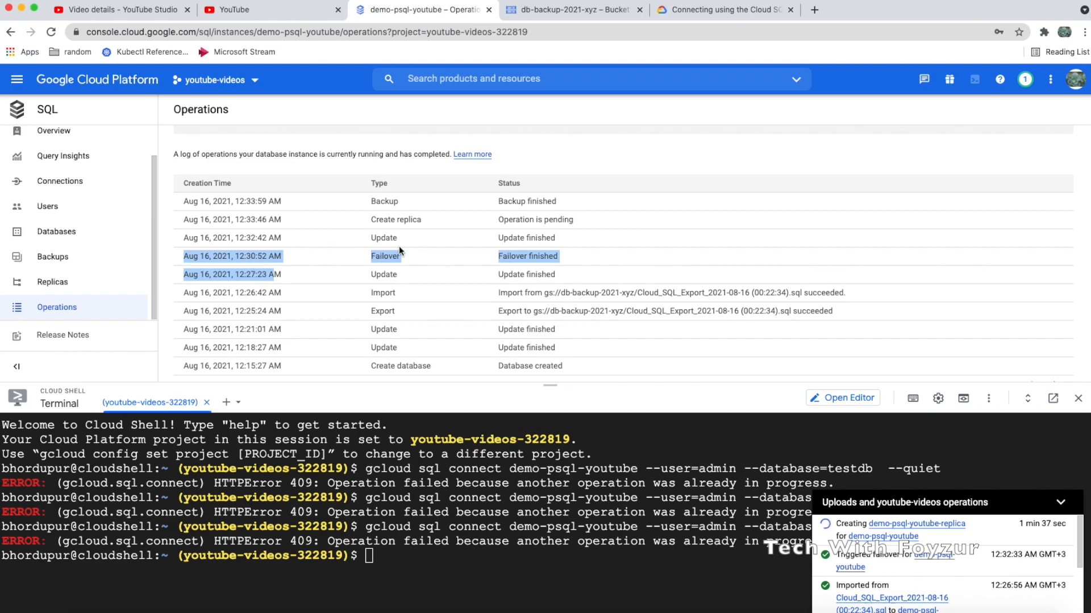
pyautogui.tripleClick(257, 238)
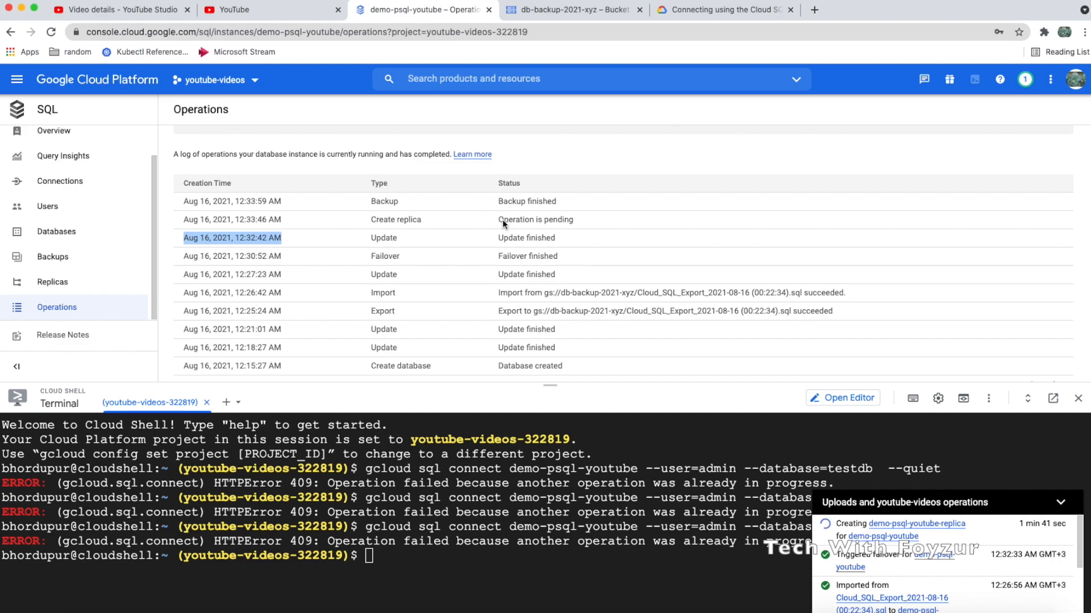
pyautogui.moveTo(499, 223); pyautogui.dragTo(585, 224)
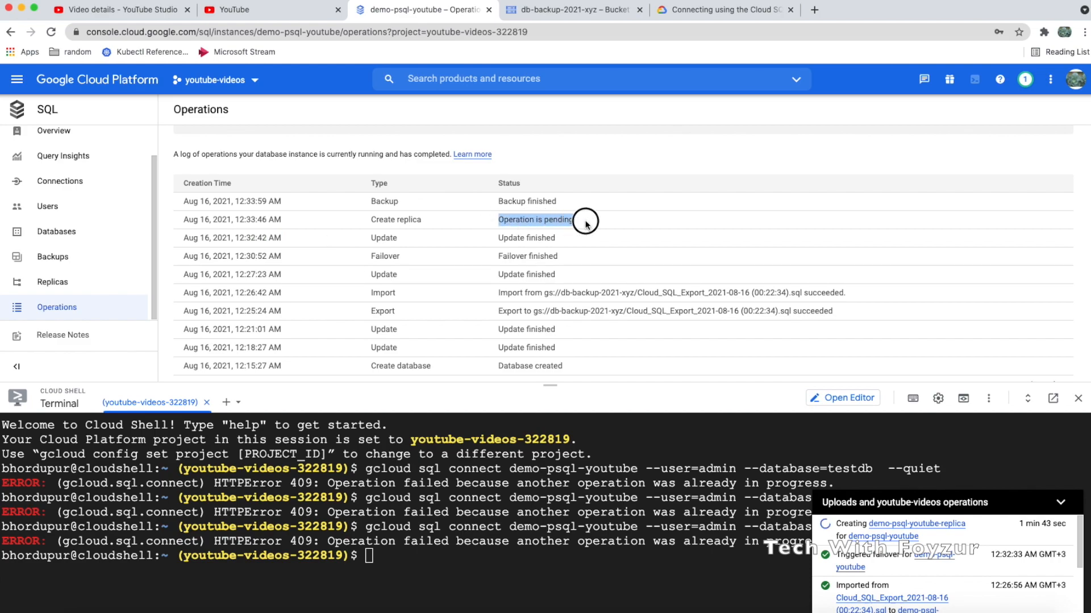
pyautogui.moveTo(235, 202); pyautogui.dragTo(269, 235)
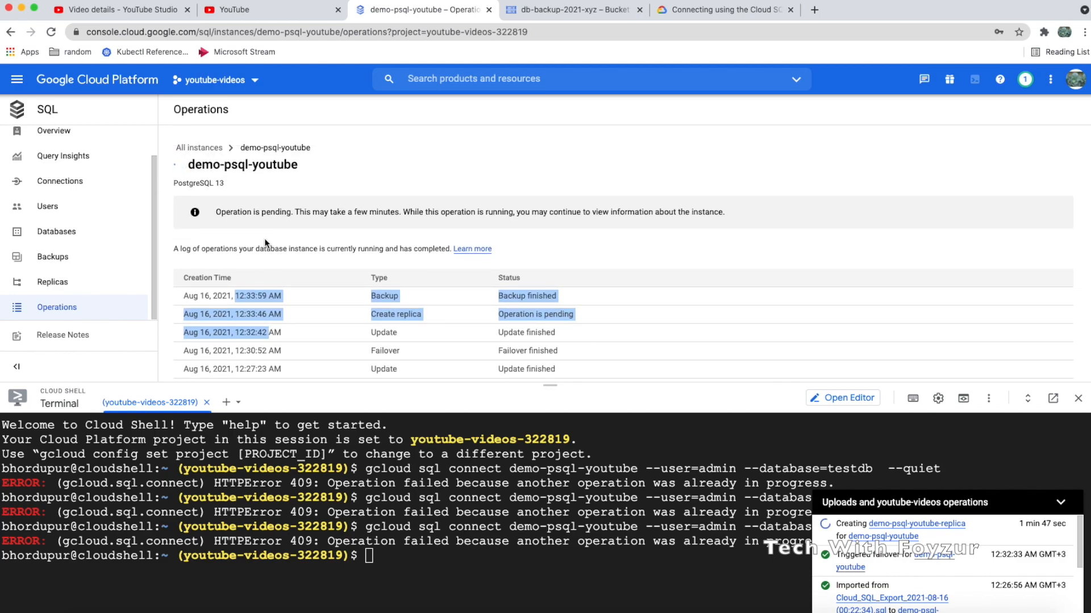
pyautogui.press('super+r')
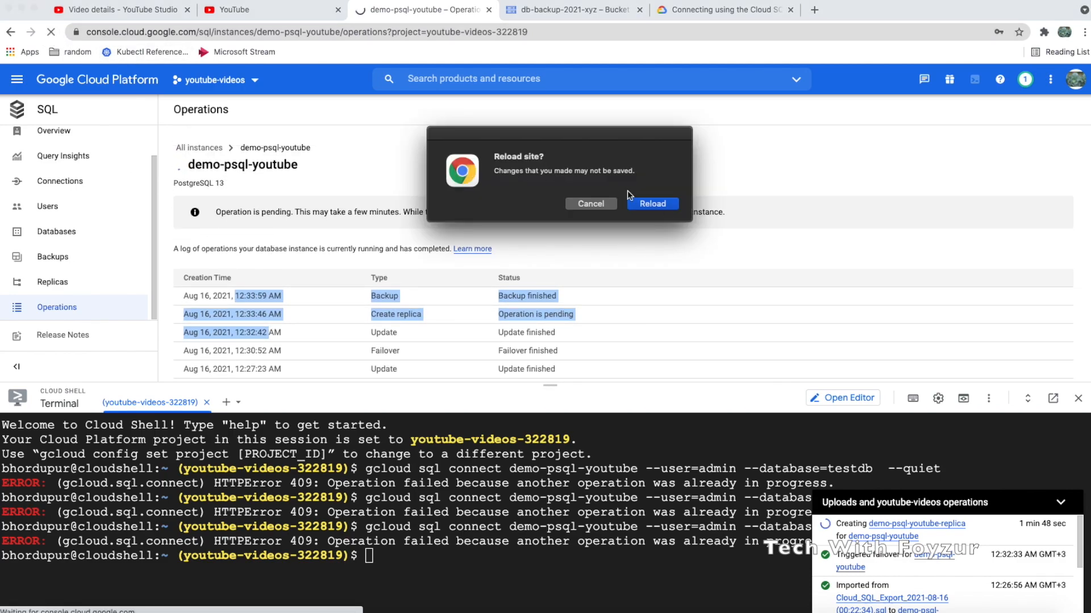
# Confirm the reload and rerun the connect command in a cleared Cloud Shell; it fails with 409 again
pyautogui.click(657, 204)
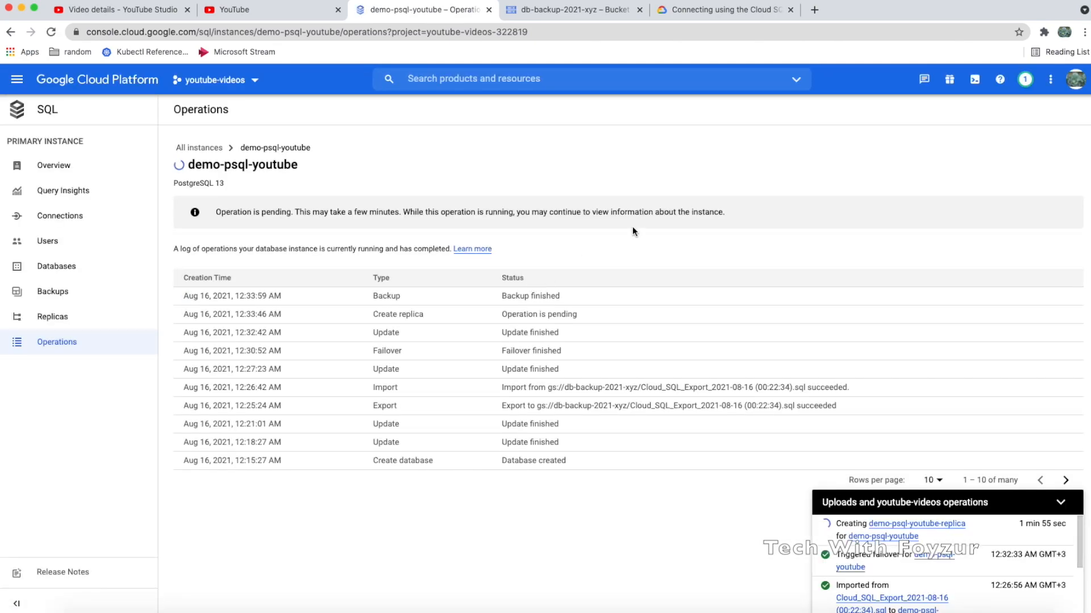
pyautogui.click(975, 80)
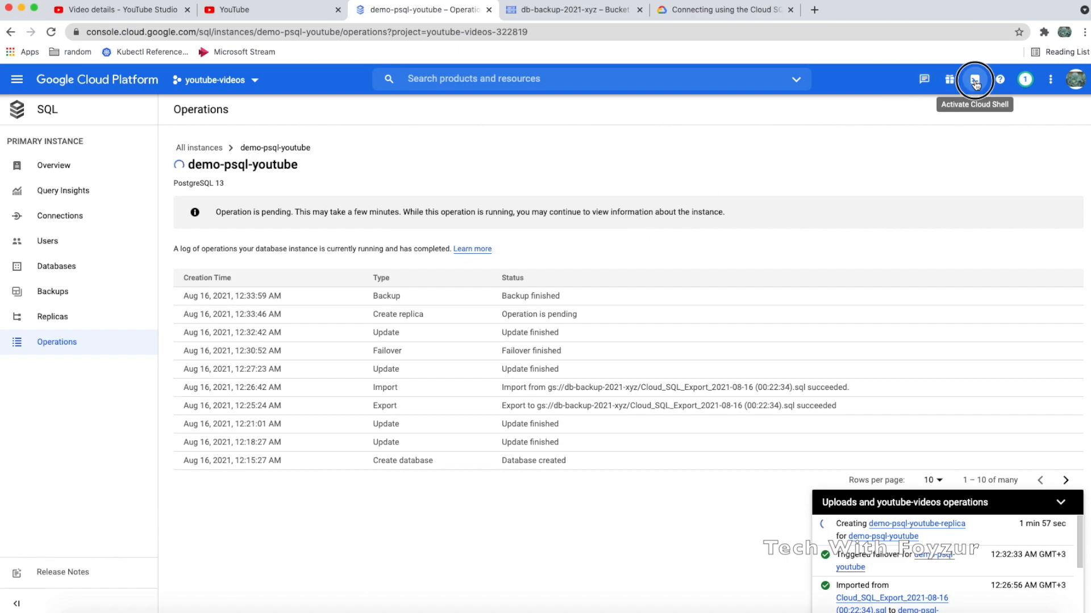
pyautogui.scroll(-3, 526, 312)
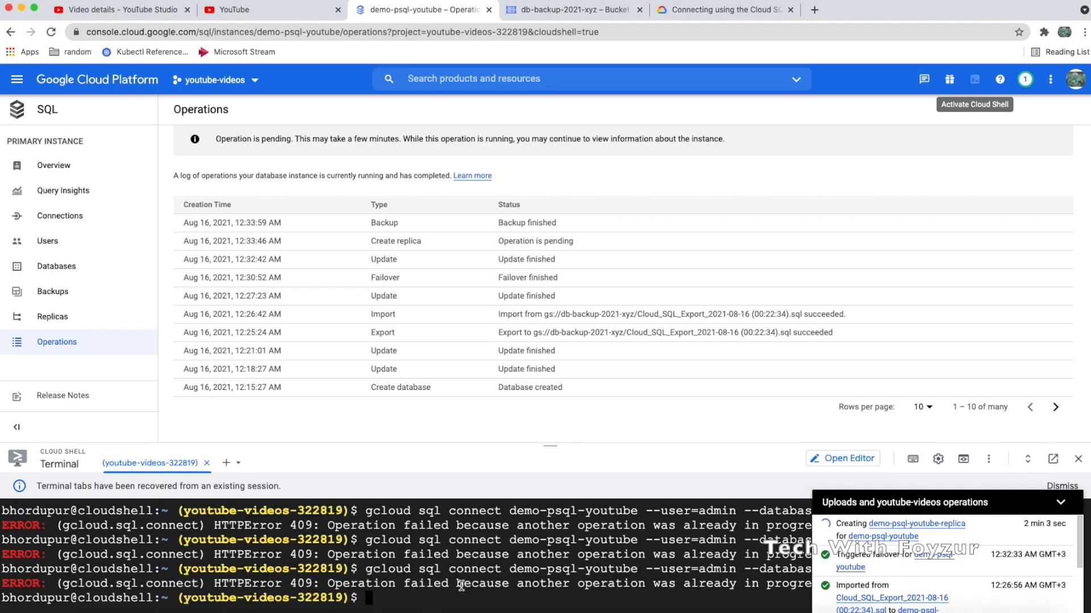
pyautogui.press('Up')
pyautogui.hotkey('ctrl', 'l')
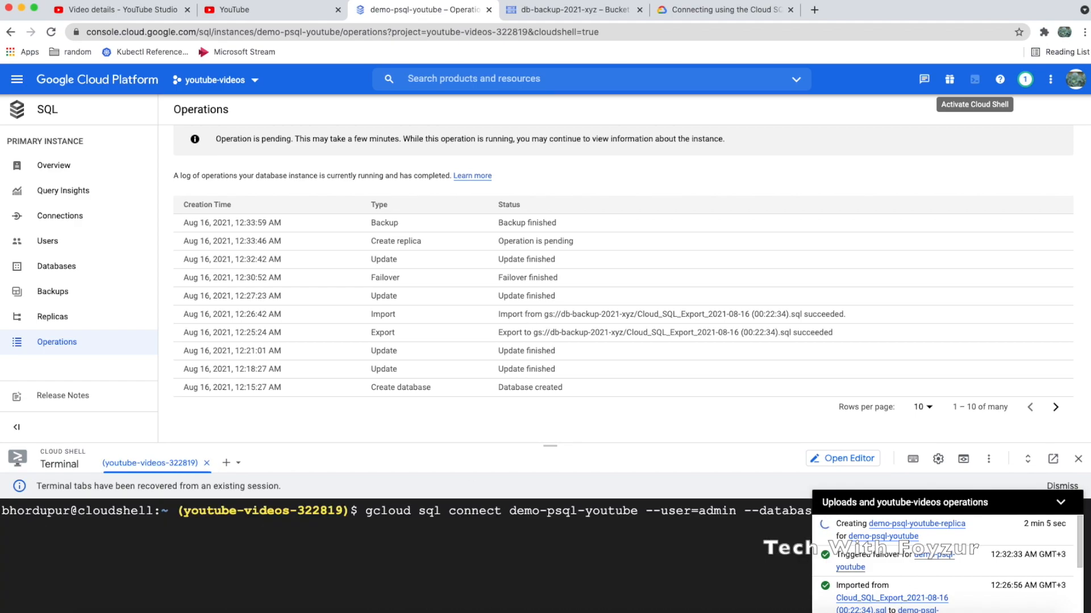
pyautogui.click(1062, 503)
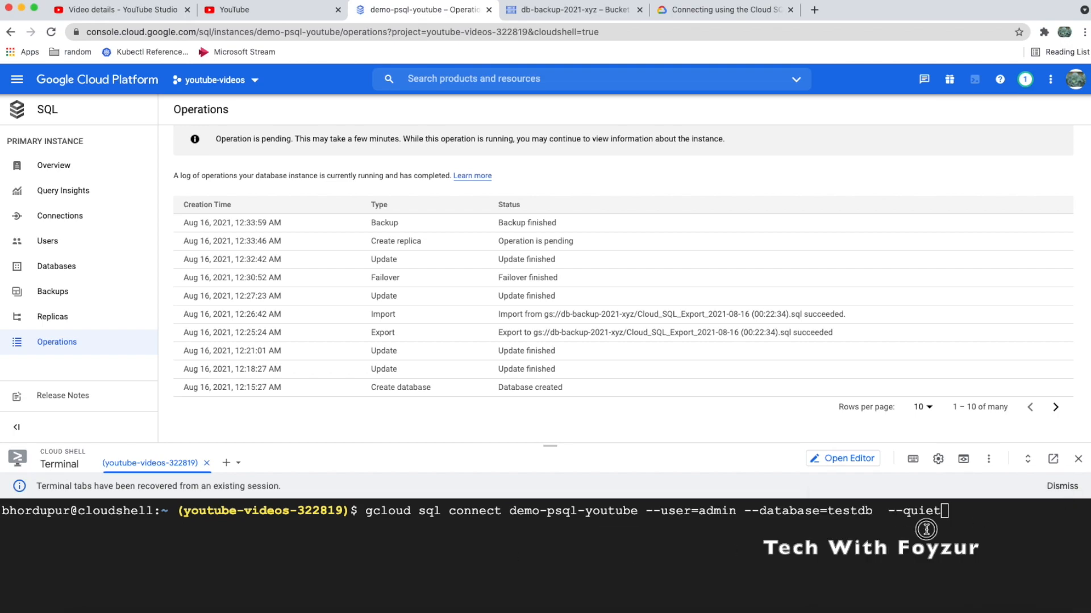
pyautogui.press('Return')
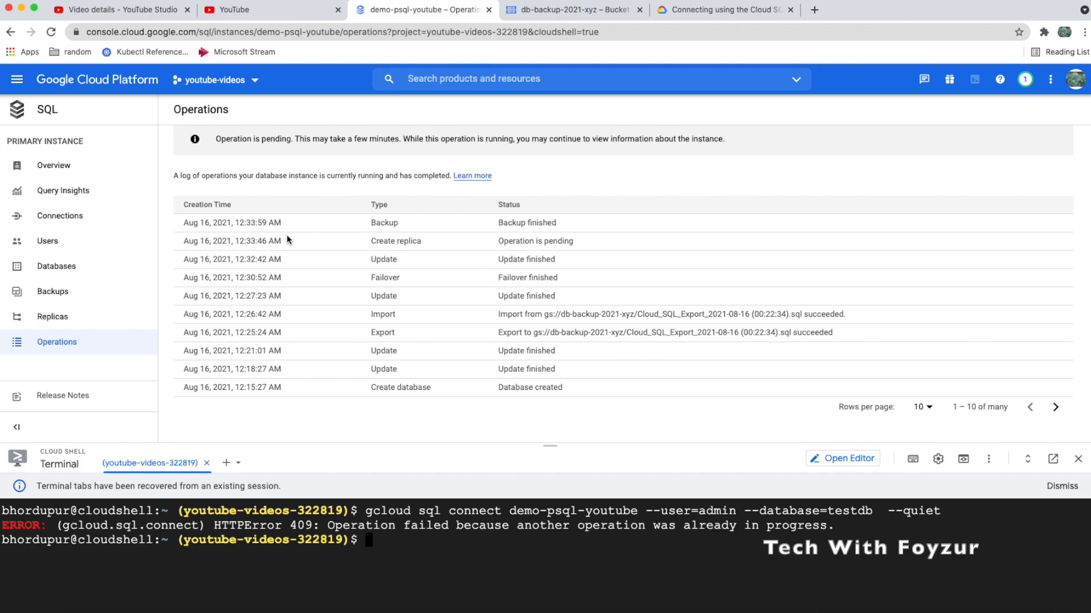
pyautogui.click(142, 166)
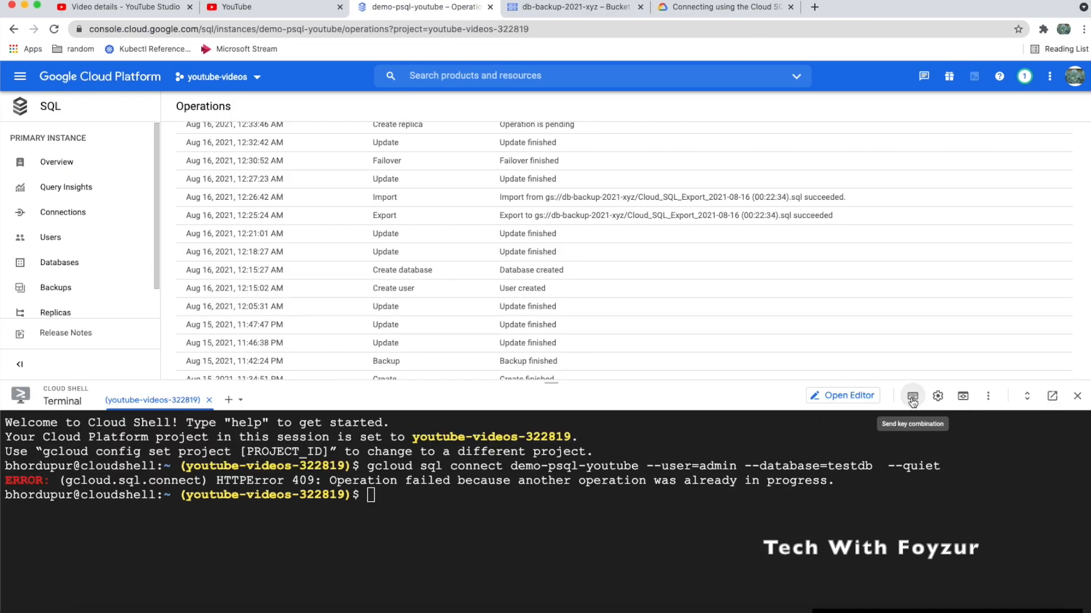
# Try the terminal's light theme and scrollbar setting, then switch back to the dark theme
pyautogui.click(938, 396)
pyautogui.moveTo(880, 443)
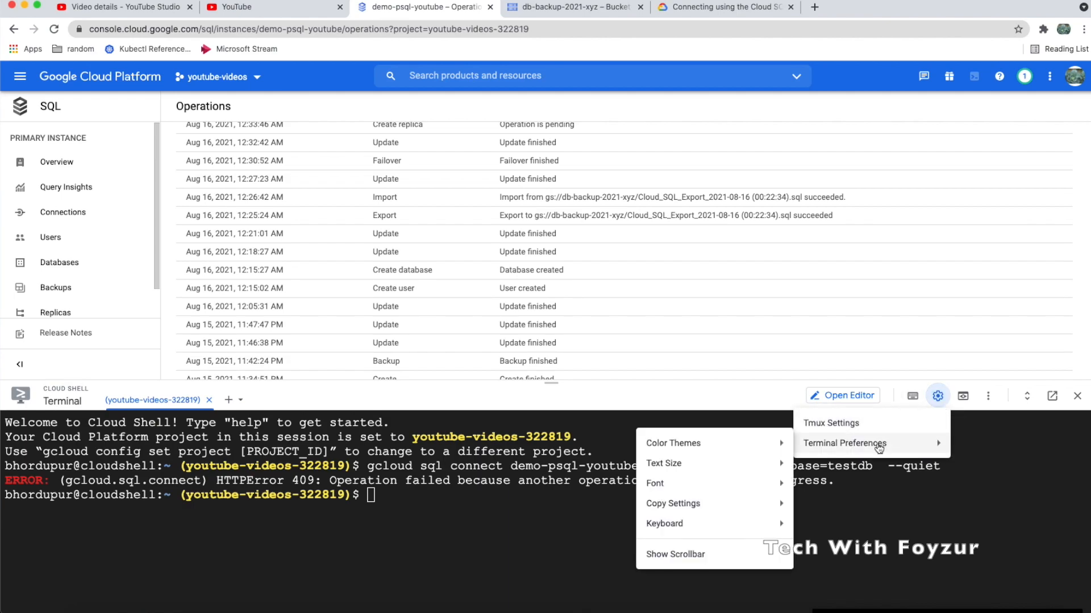
pyautogui.moveTo(744, 446)
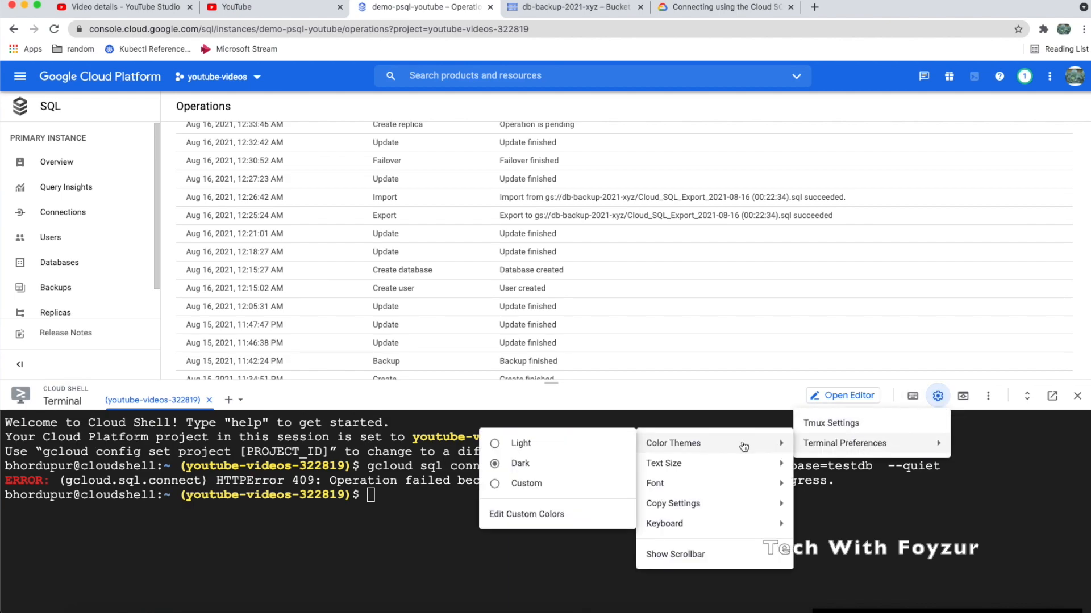
pyautogui.click(553, 448)
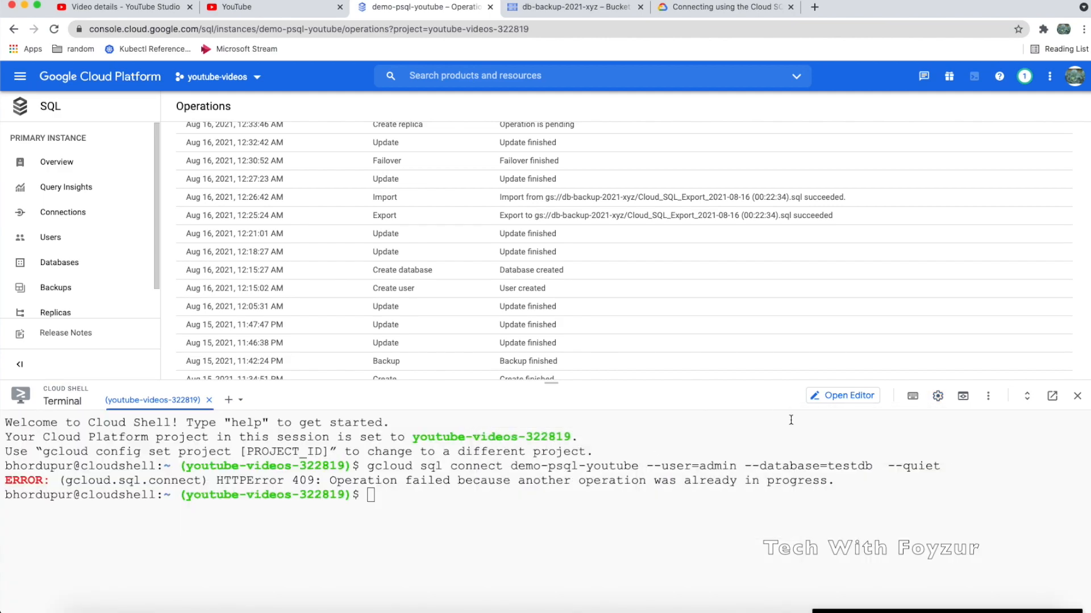
pyautogui.click(937, 396)
pyautogui.moveTo(852, 443)
pyautogui.moveTo(692, 467)
pyautogui.moveTo(680, 485)
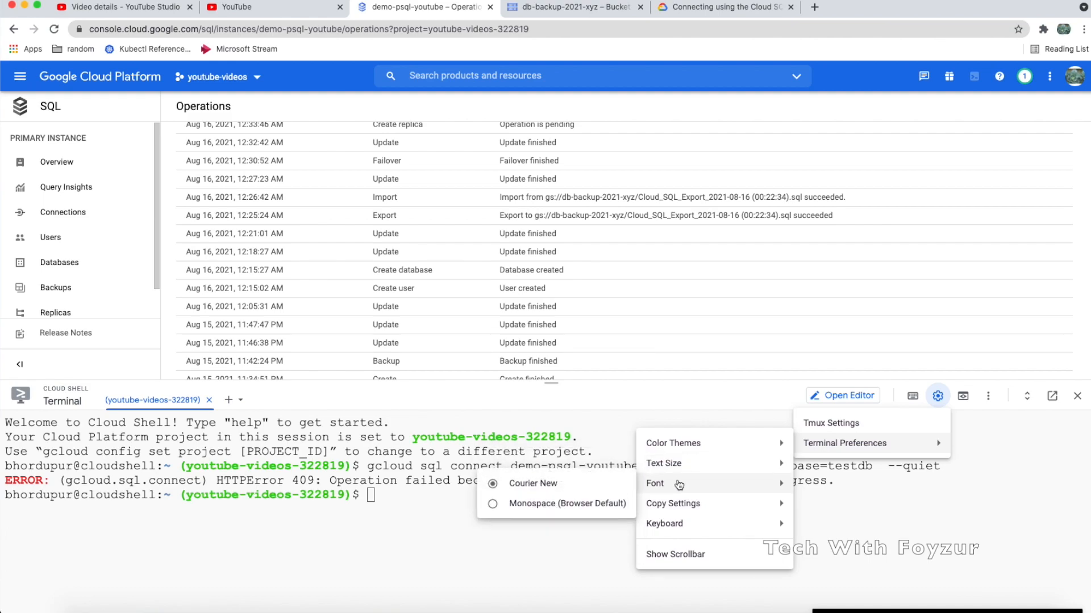
pyautogui.click(679, 556)
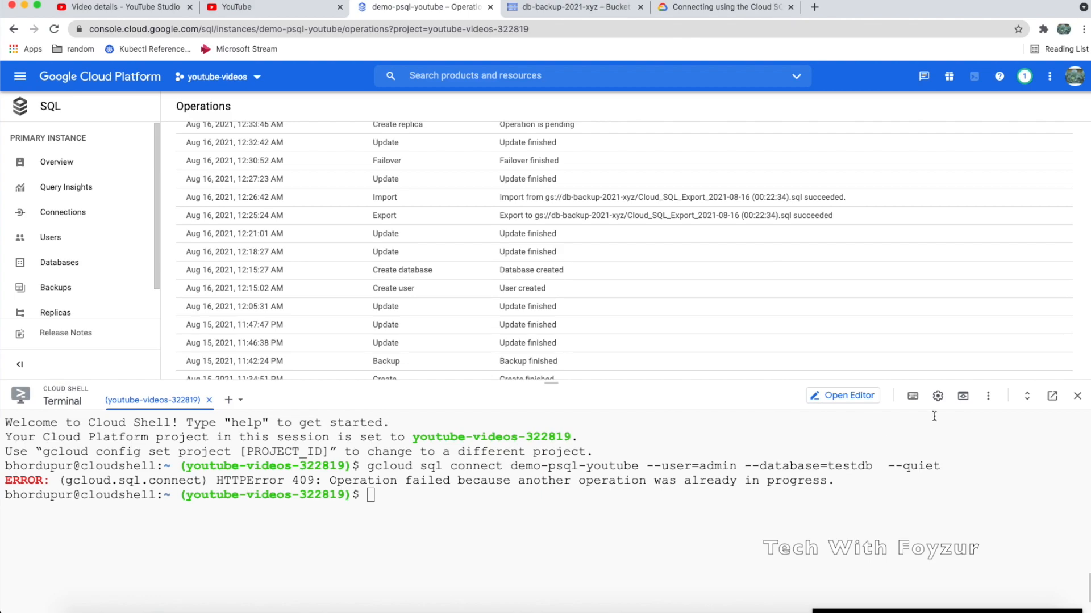
pyautogui.click(938, 396)
pyautogui.moveTo(886, 445)
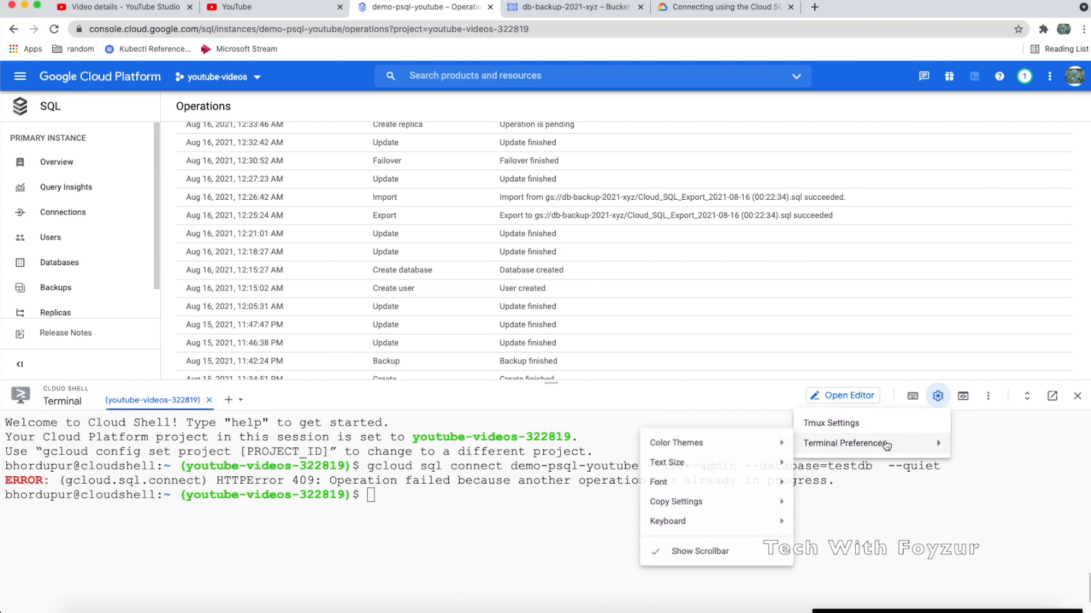
pyautogui.moveTo(670, 463)
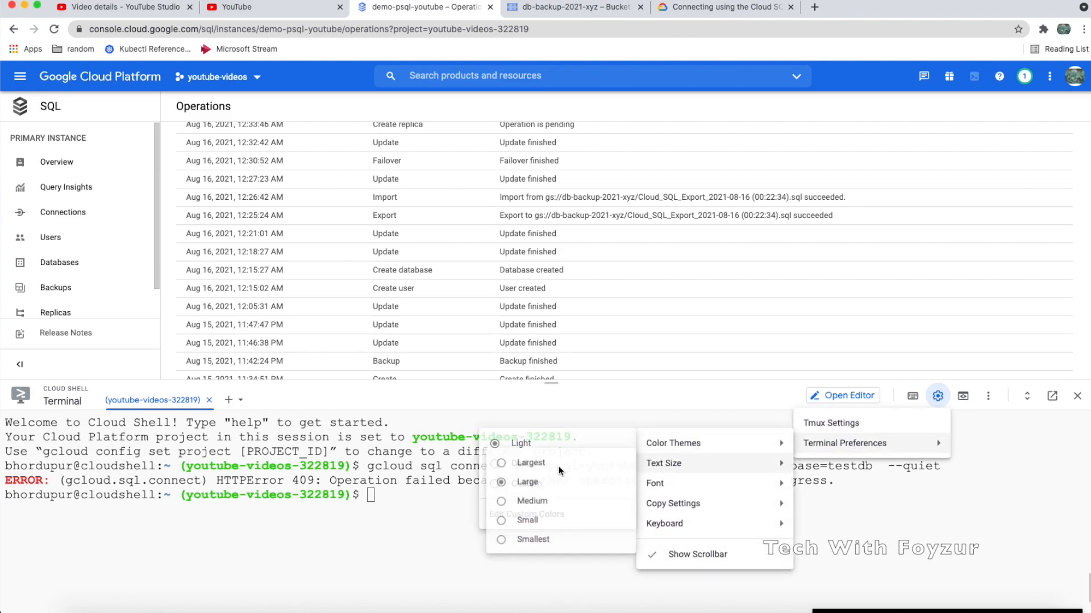
pyautogui.moveTo(674, 443)
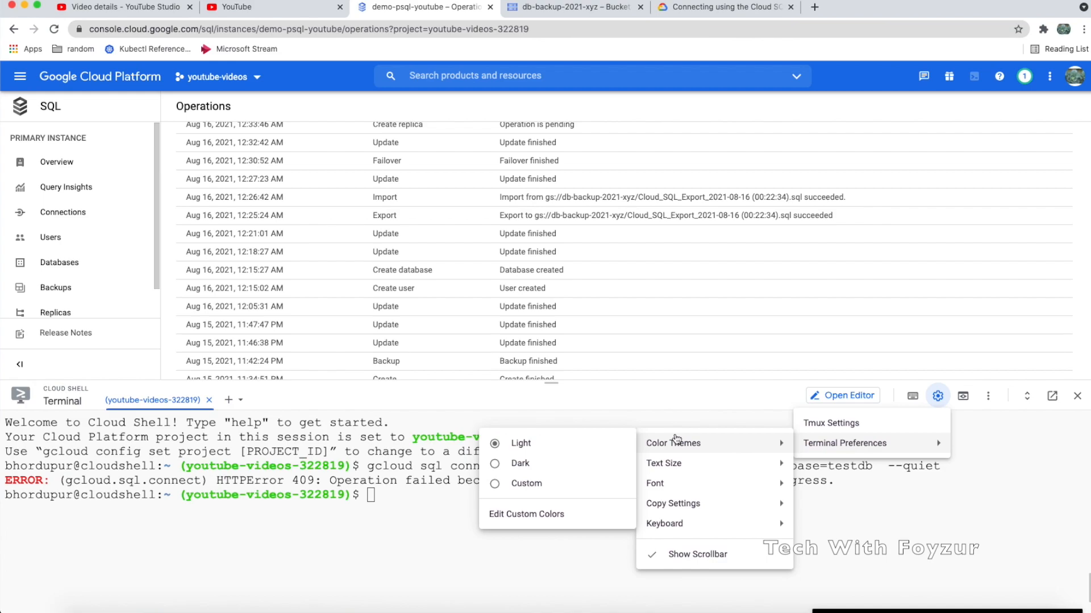
pyautogui.click(565, 463)
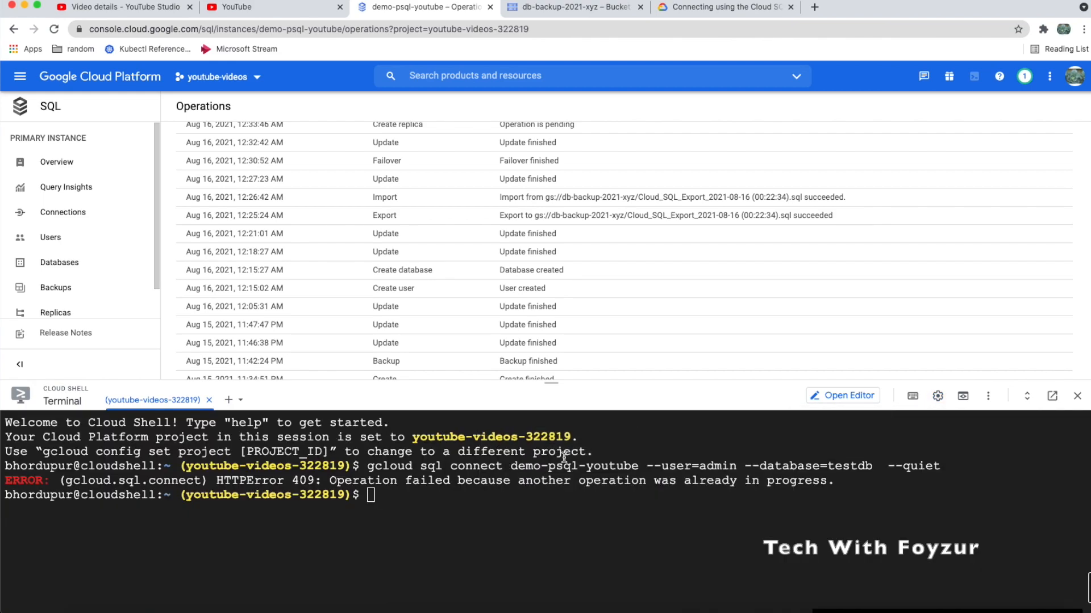
# Preview port 8080 through web preview and close the failed preview page
pyautogui.click(965, 400)
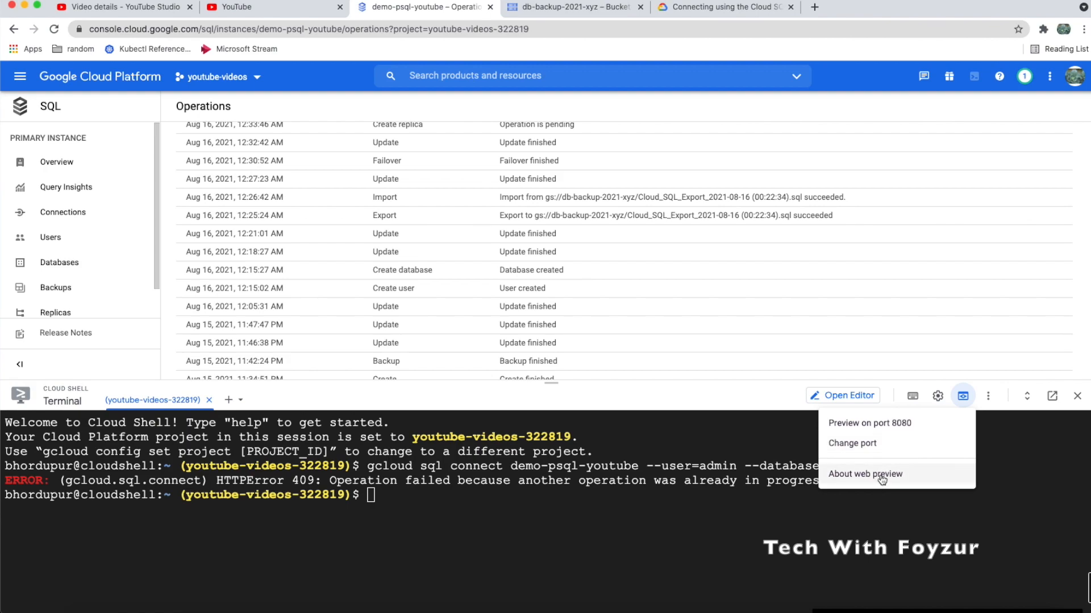
pyautogui.click(990, 401)
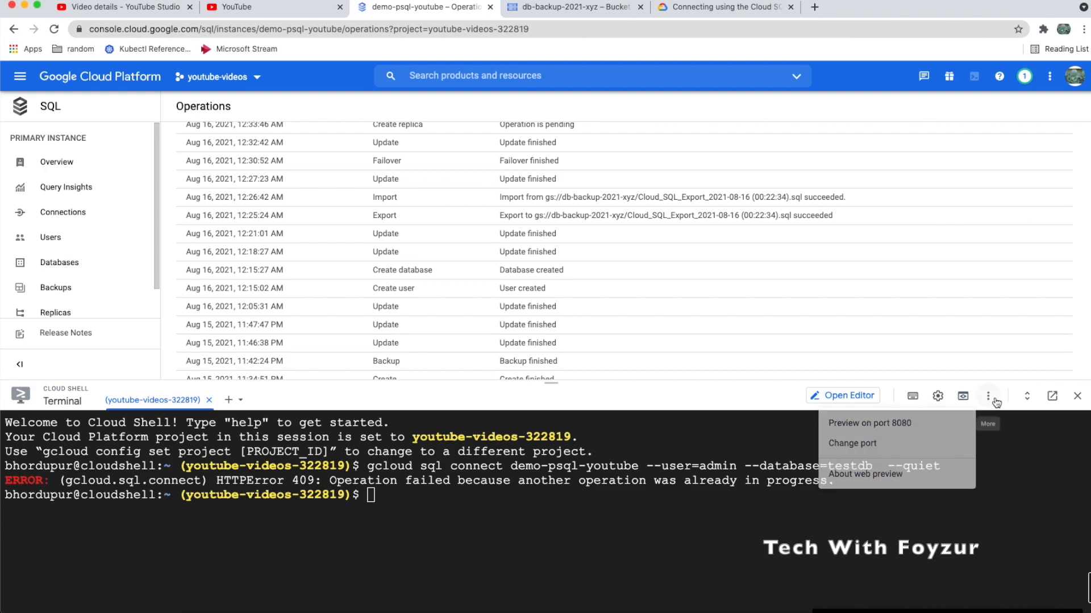
pyautogui.click(964, 397)
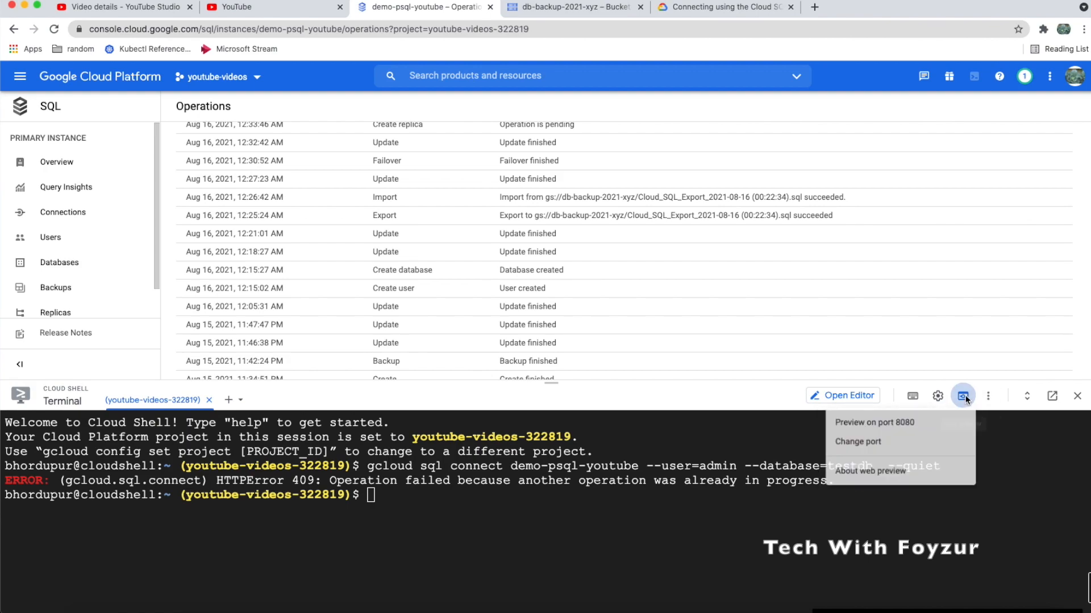
pyautogui.click(908, 422)
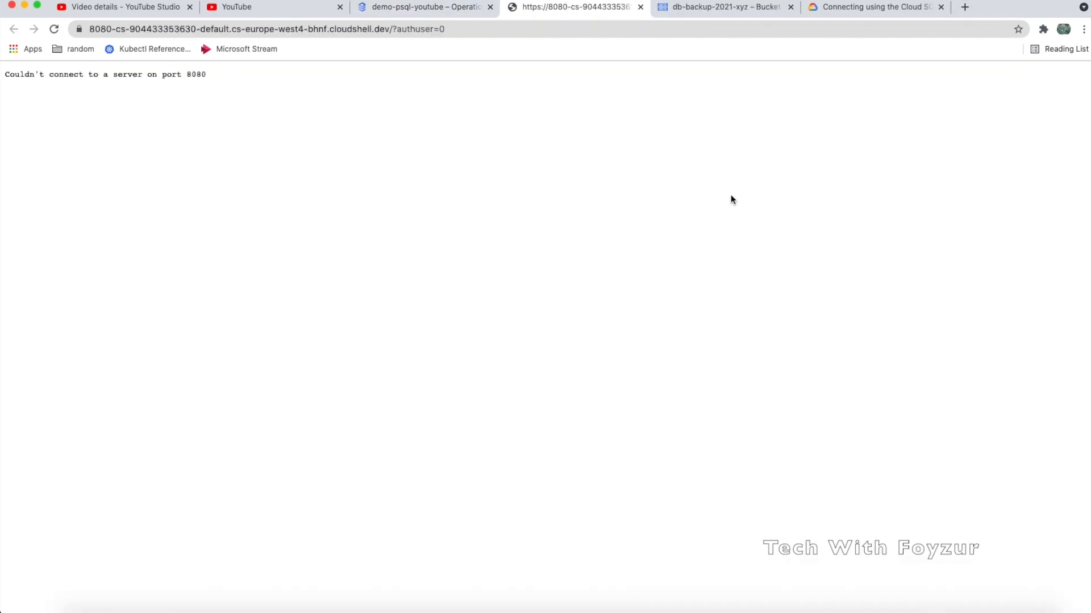
pyautogui.click(640, 7)
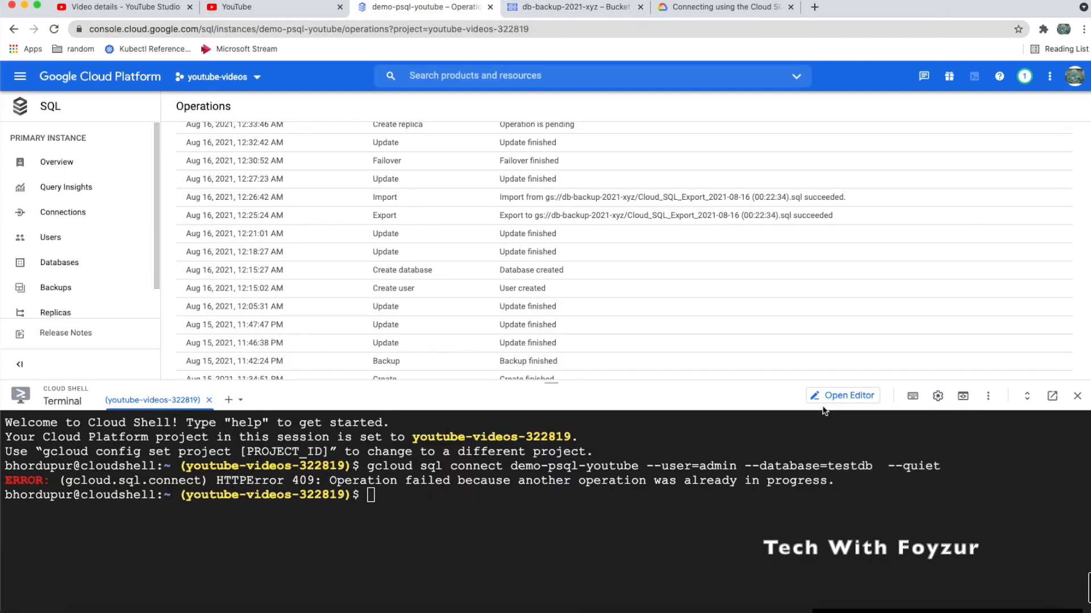
# Toggle Cloud Shell full view, open it in a new window, reconnect, and rerun gcloud sql connect
pyautogui.click(1026, 398)
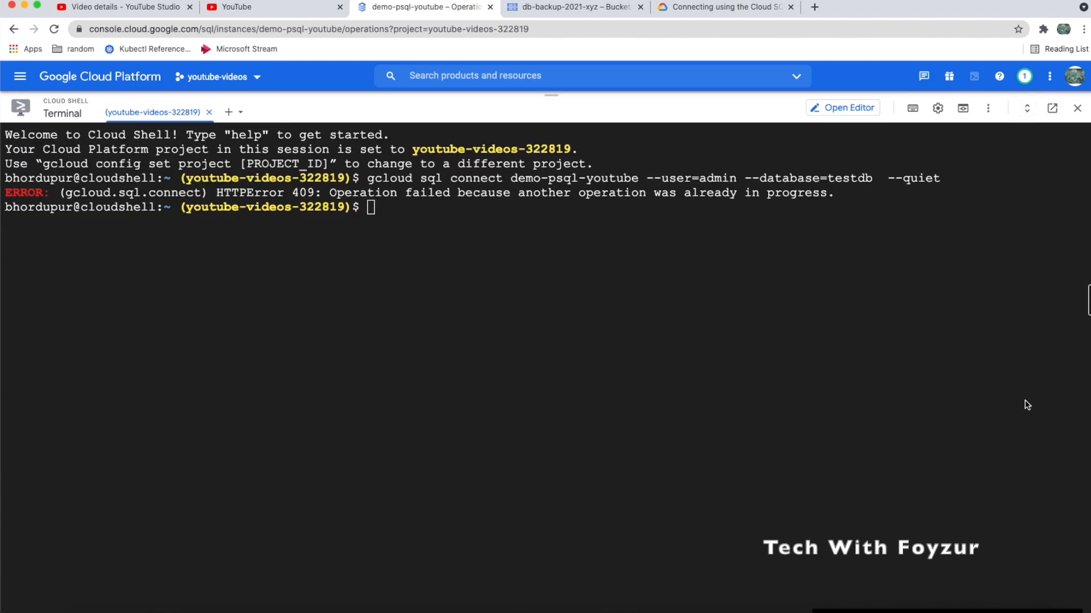
pyautogui.click(1026, 109)
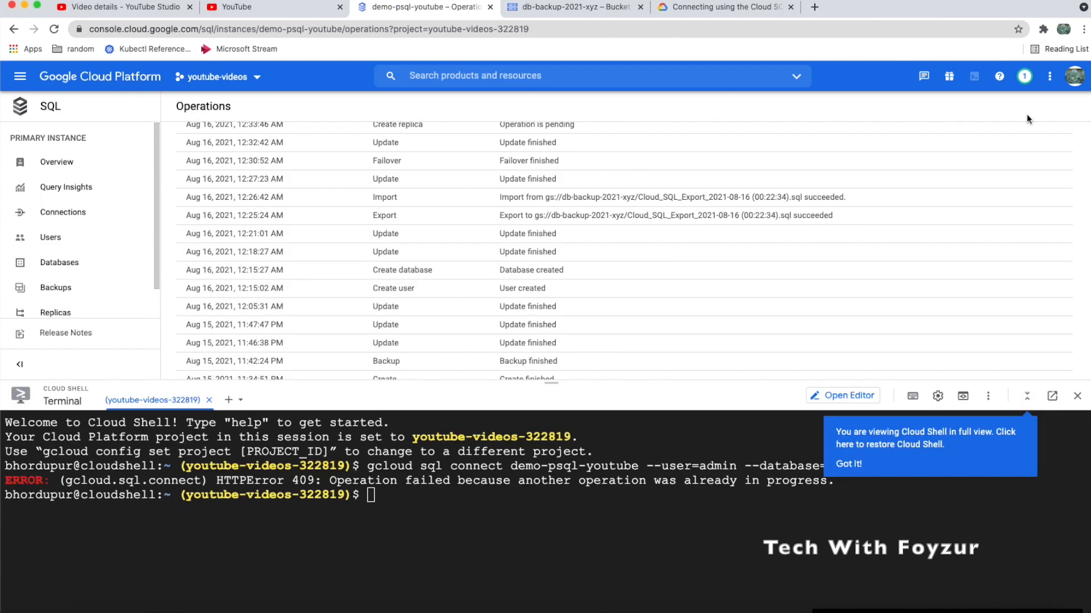
pyautogui.click(1052, 397)
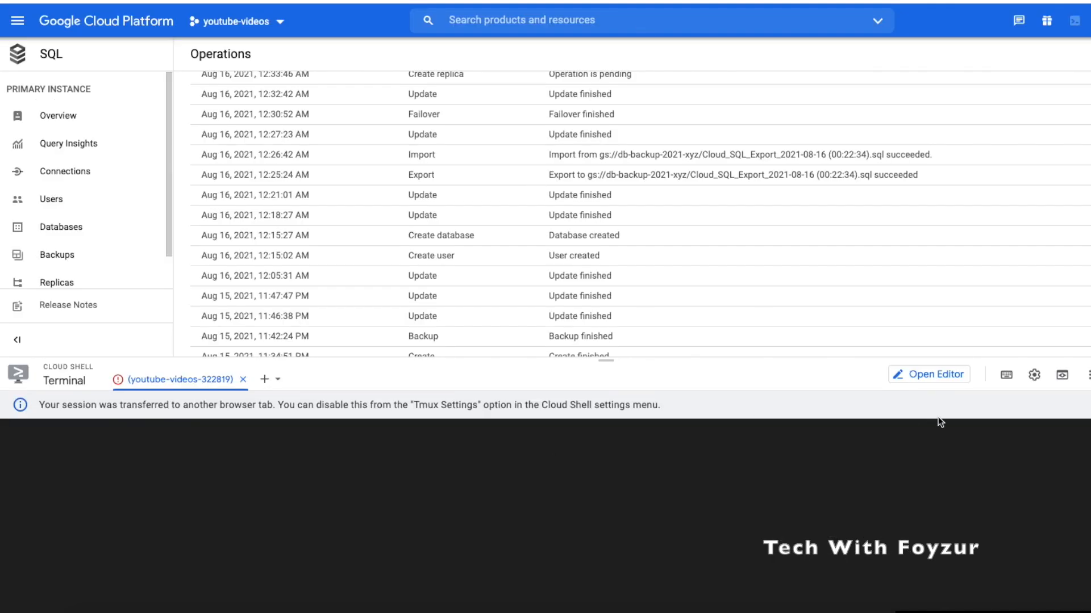
pyautogui.click(1088, 405)
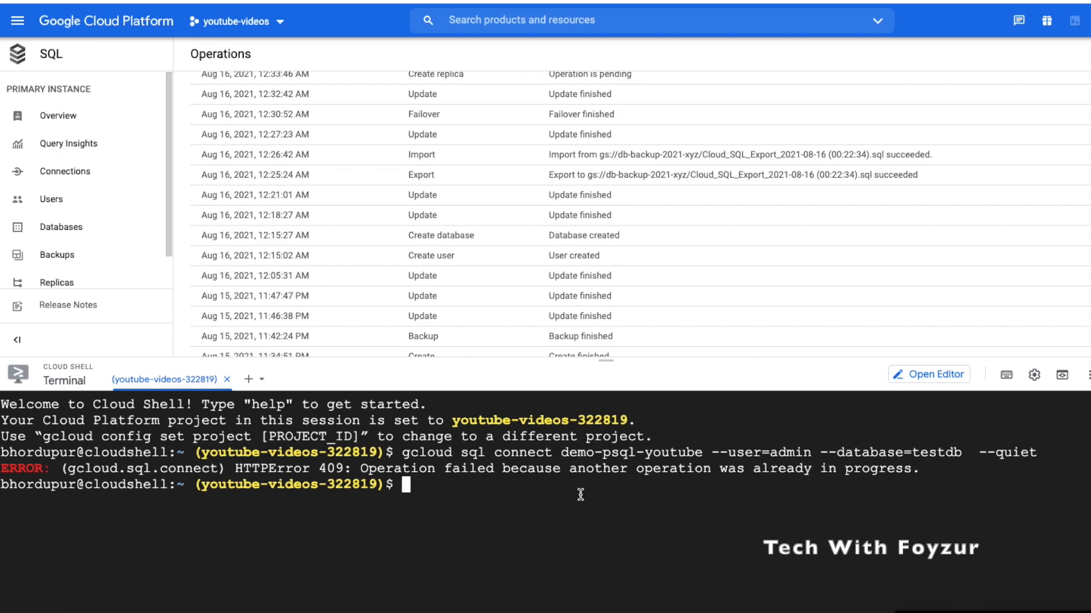
pyautogui.press('Up')
pyautogui.press('Return')
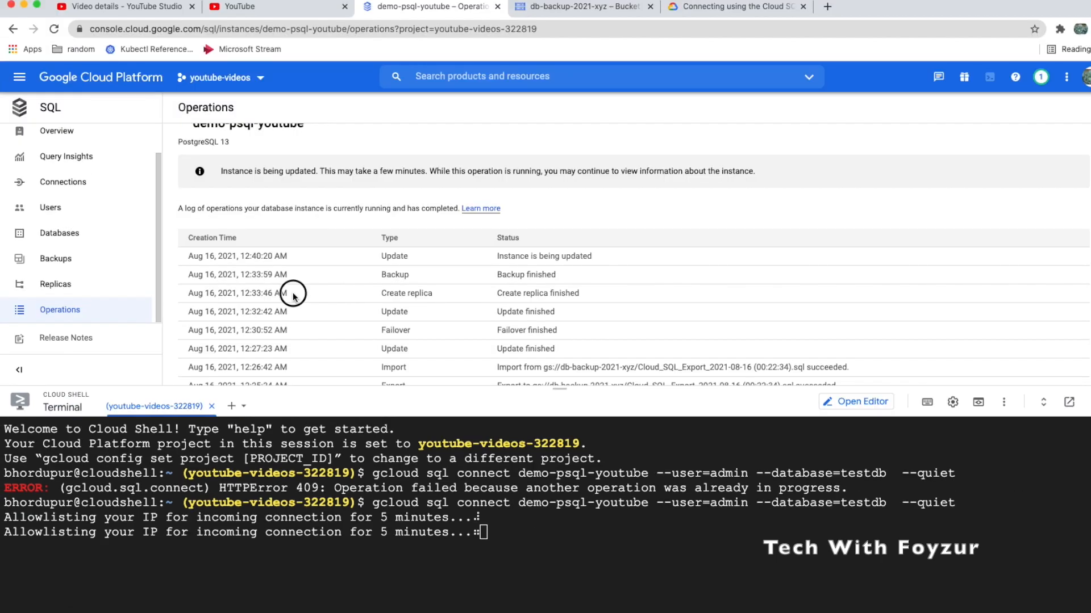
# Log in to testdb and list its tables with \dt, showing the department table
pyautogui.moveTo(293, 295); pyautogui.dragTo(188, 259)
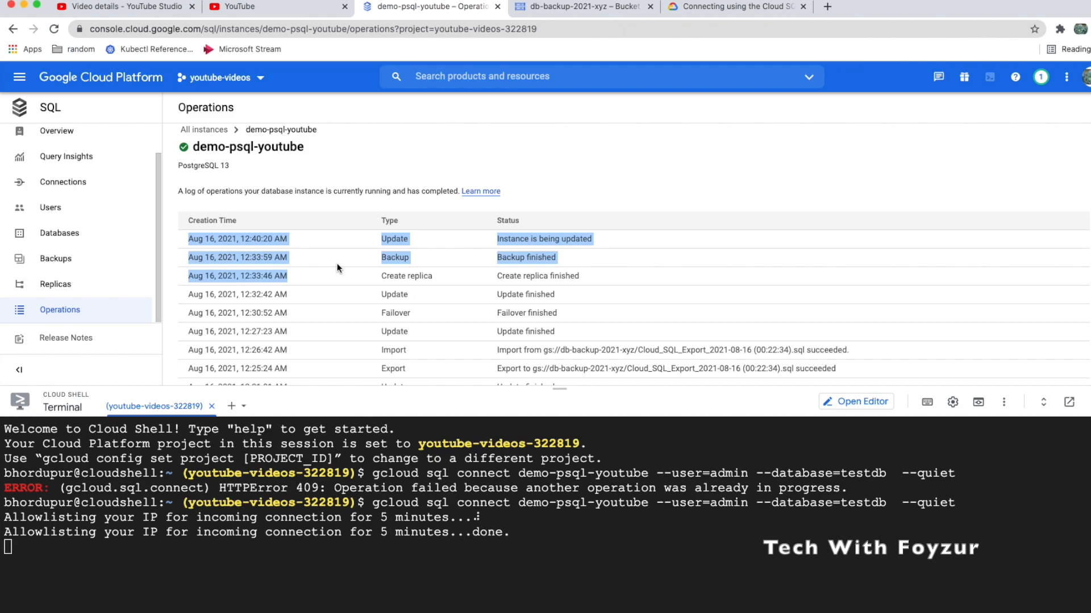
pyautogui.click(431, 548)
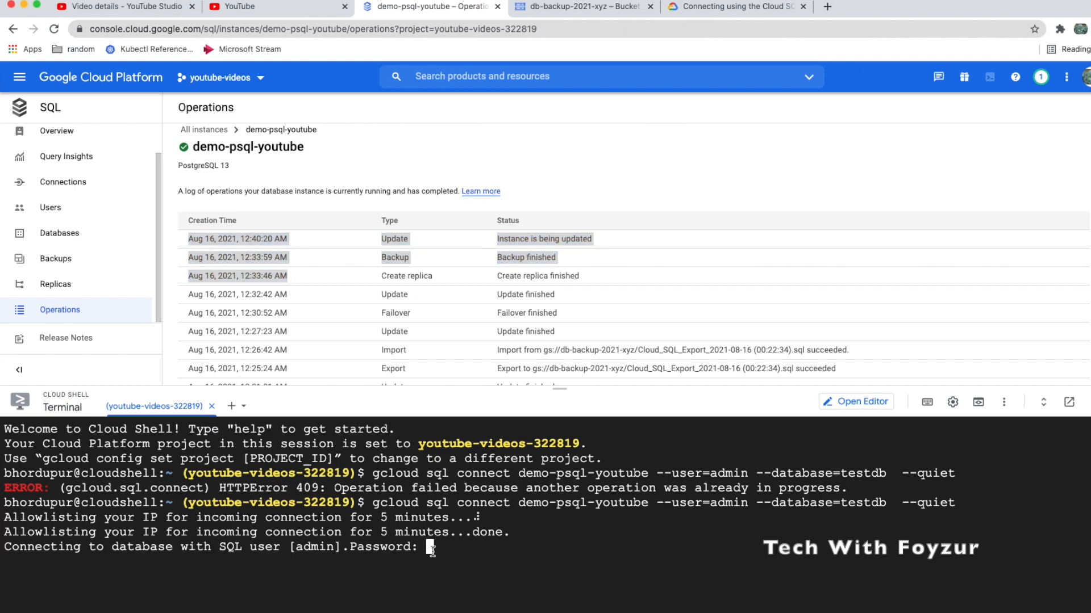
pyautogui.press('Return')
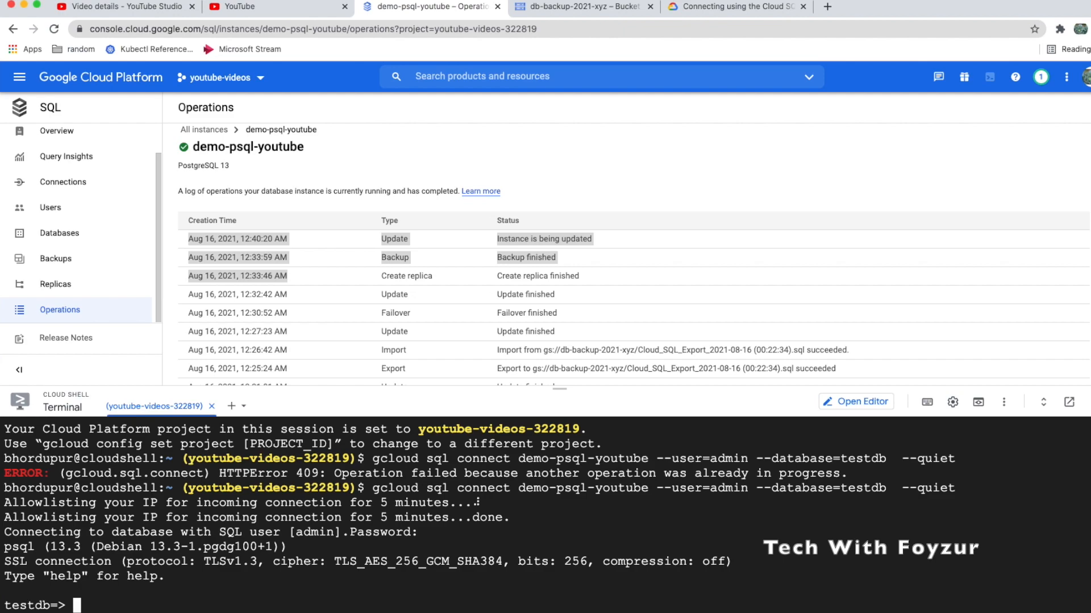
pyautogui.hotkey('ctrl', 'l')
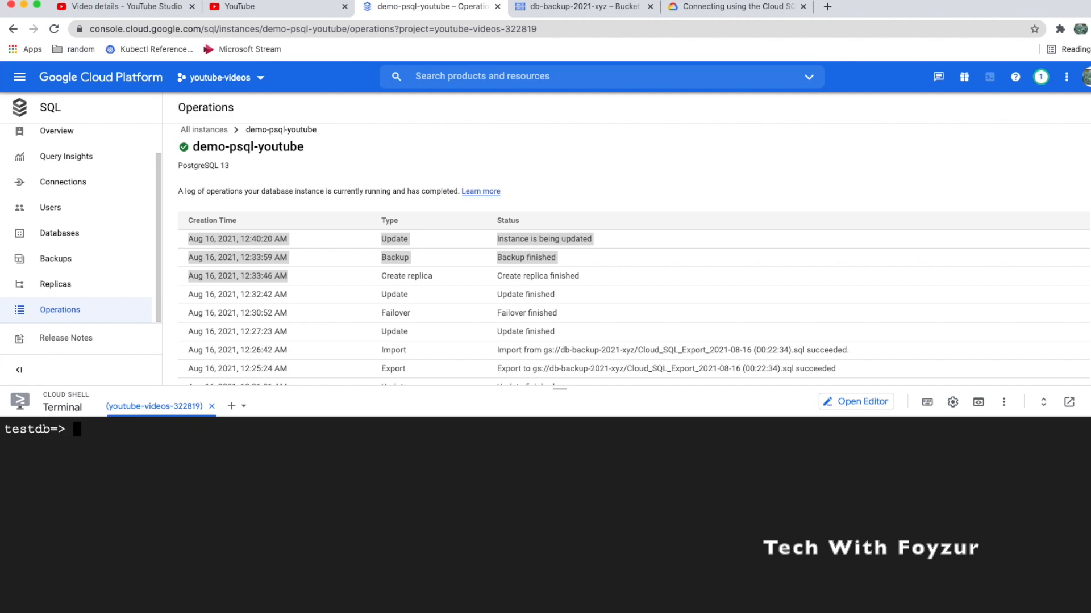
pyautogui.write('\\dt')
pyautogui.press('Return')
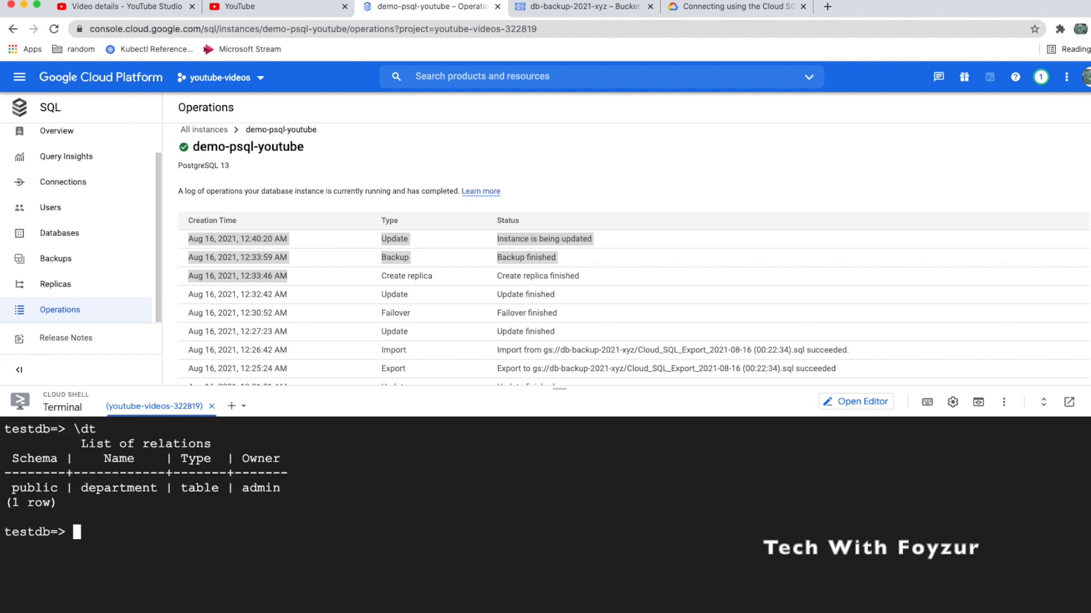
pyautogui.moveTo(97, 471); pyautogui.dragTo(150, 517)
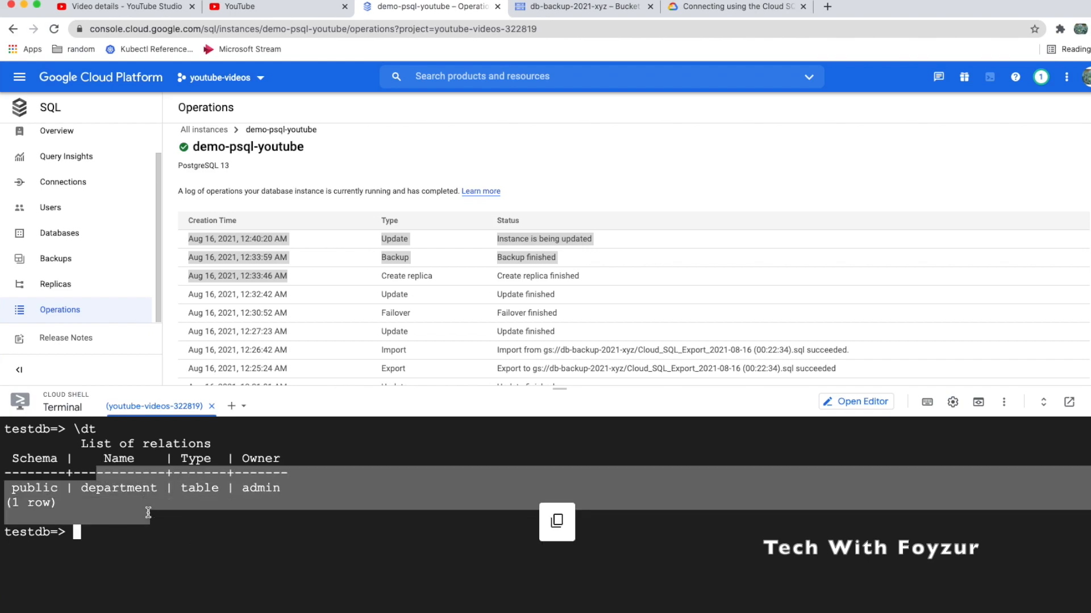
# Open demo-psql-youtube-replica from the Replicas page and view its Connections settings
pyautogui.click(63, 285)
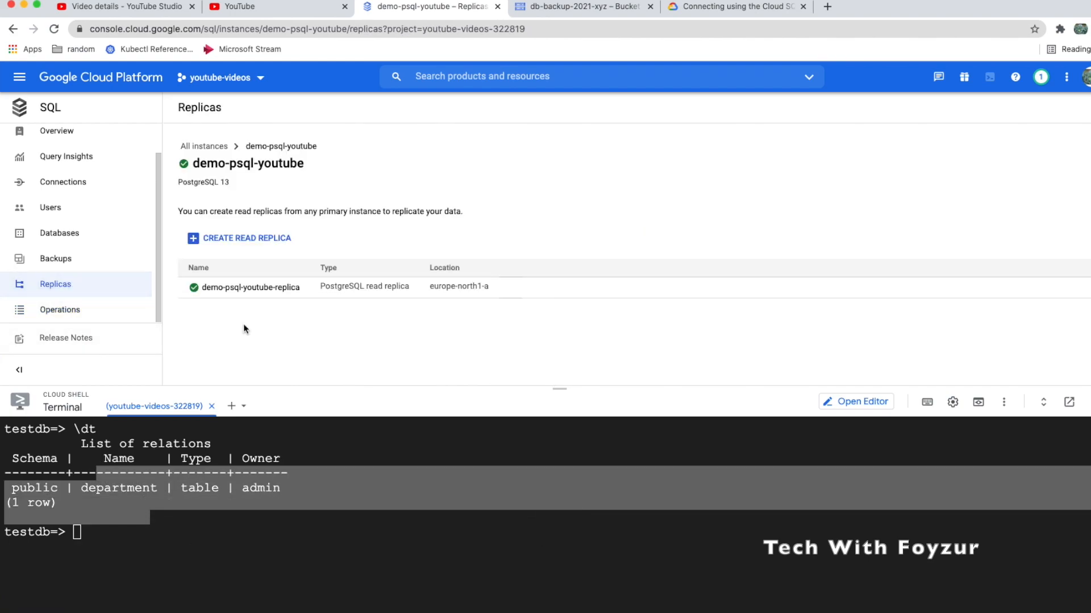
pyautogui.click(284, 289)
pyautogui.scroll(-3, 408, 287)
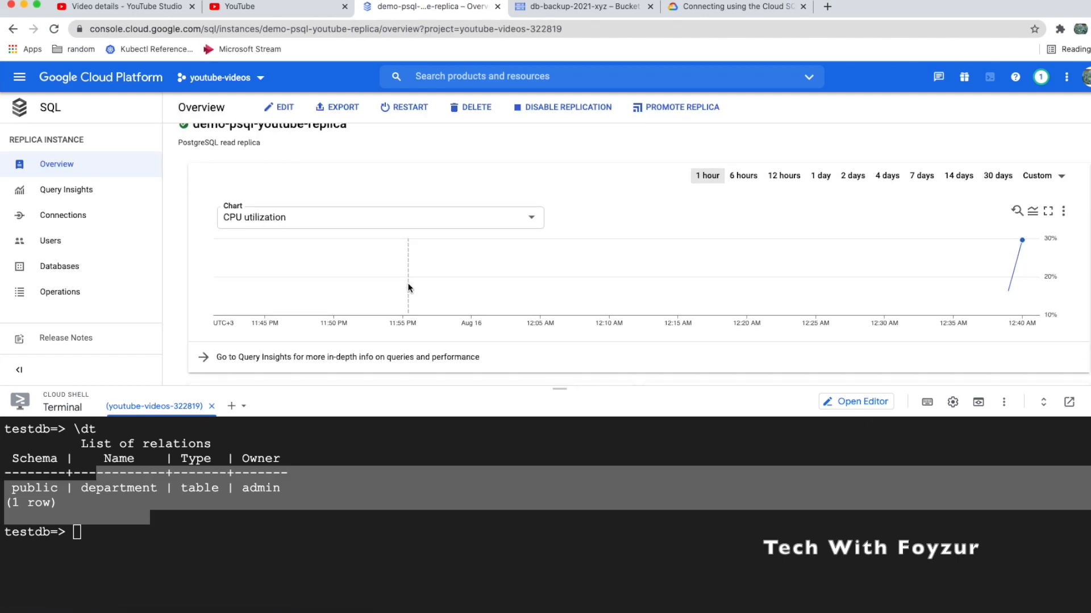
pyautogui.scroll(-5, 408, 287)
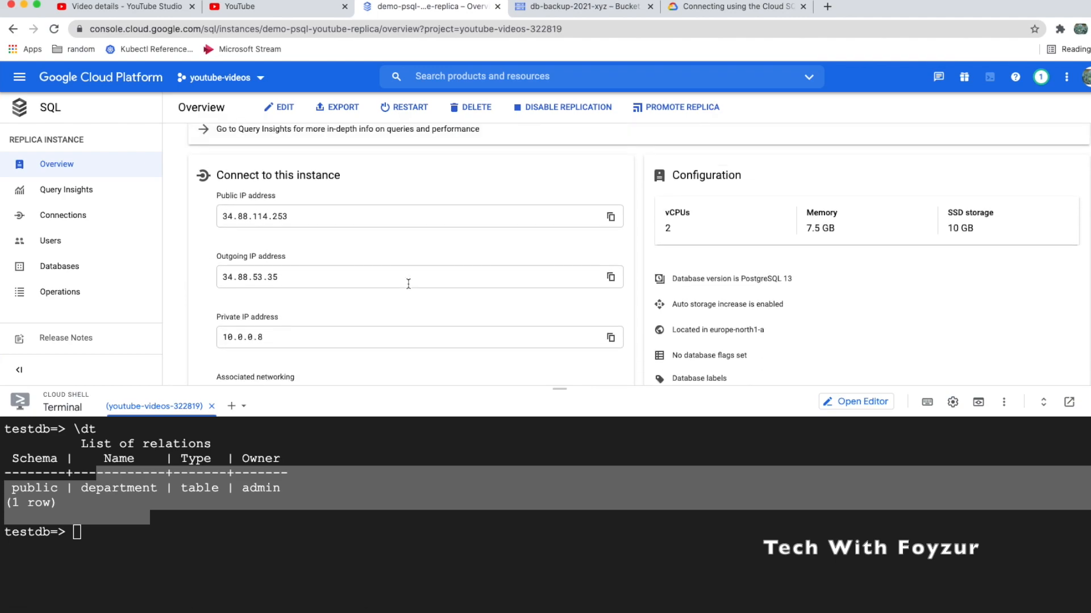
pyautogui.scroll(-2, 397, 278)
pyautogui.moveTo(362, 336); pyautogui.dragTo(531, 349)
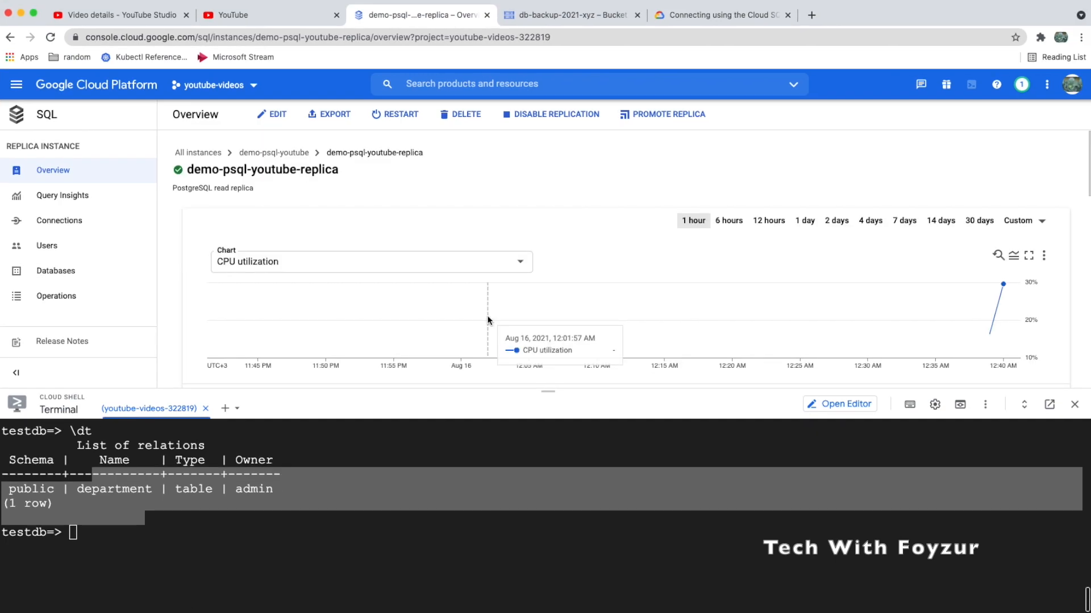
pyautogui.click(90, 224)
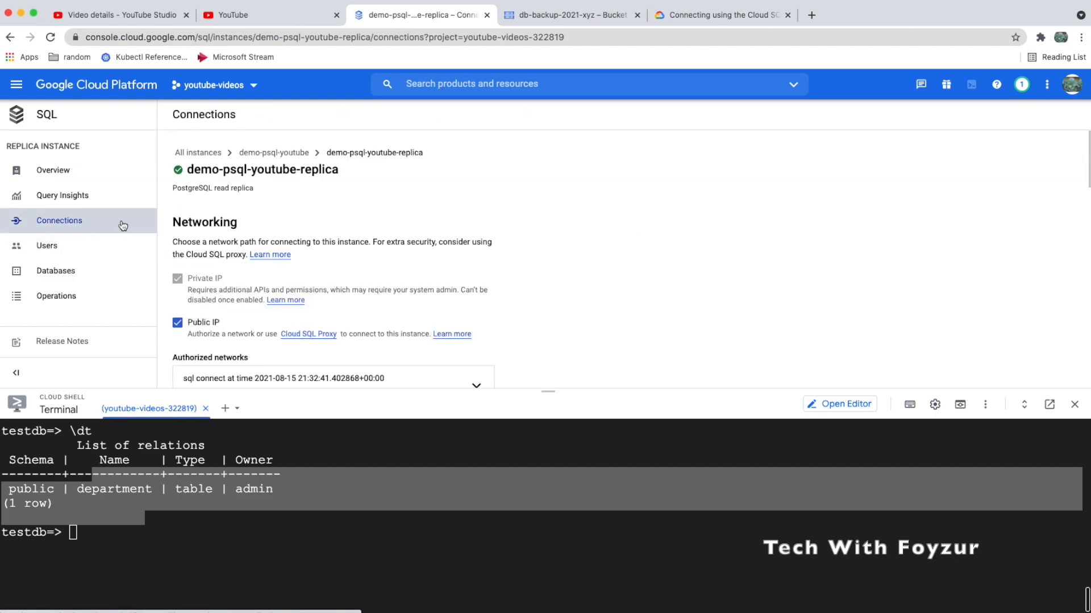
pyautogui.click(63, 196)
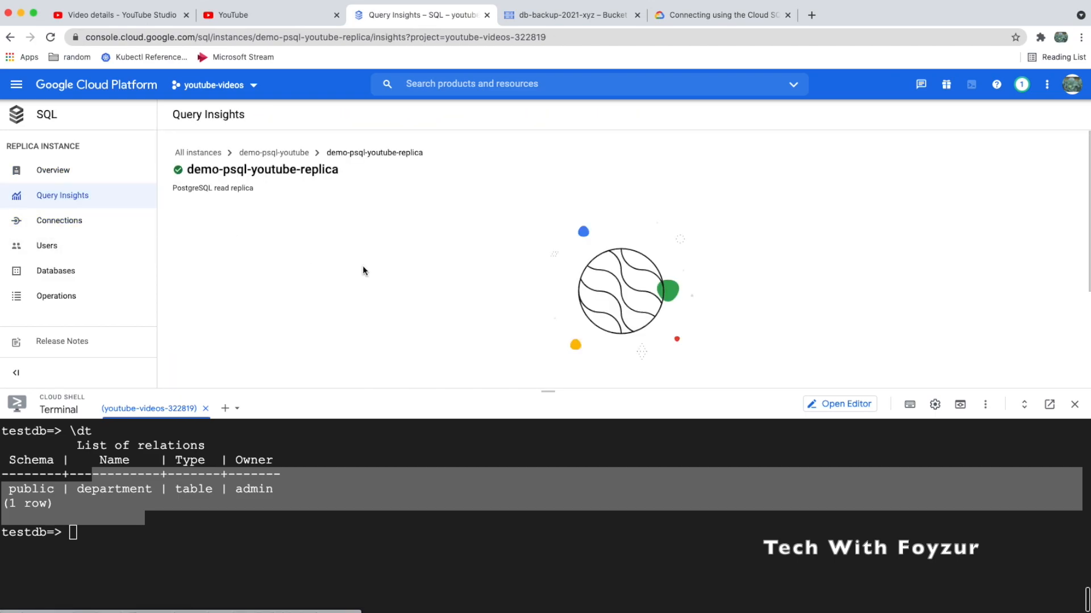
pyautogui.scroll(-2, 309, 288)
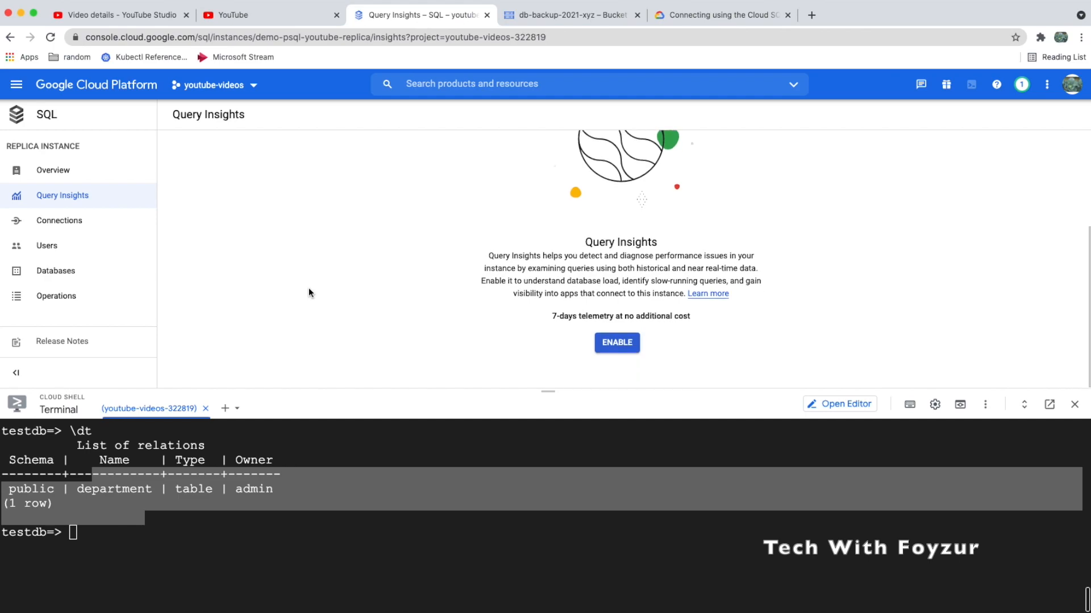
pyautogui.moveTo(549, 321); pyautogui.dragTo(676, 328)
pyautogui.click(628, 345)
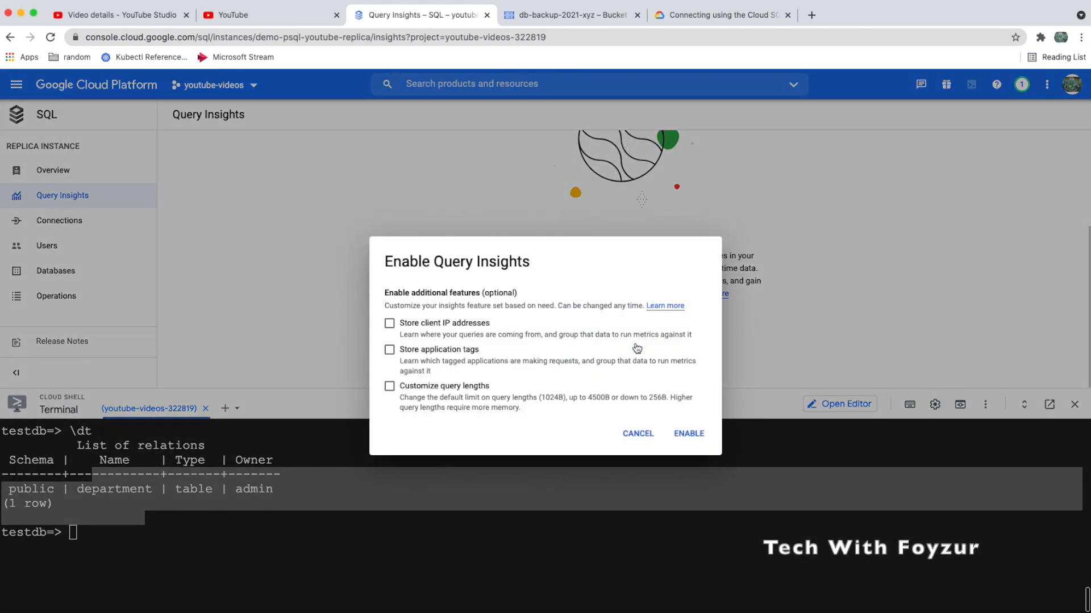
pyautogui.click(480, 327)
pyautogui.click(458, 353)
pyautogui.click(431, 358)
pyautogui.click(427, 384)
pyautogui.click(431, 329)
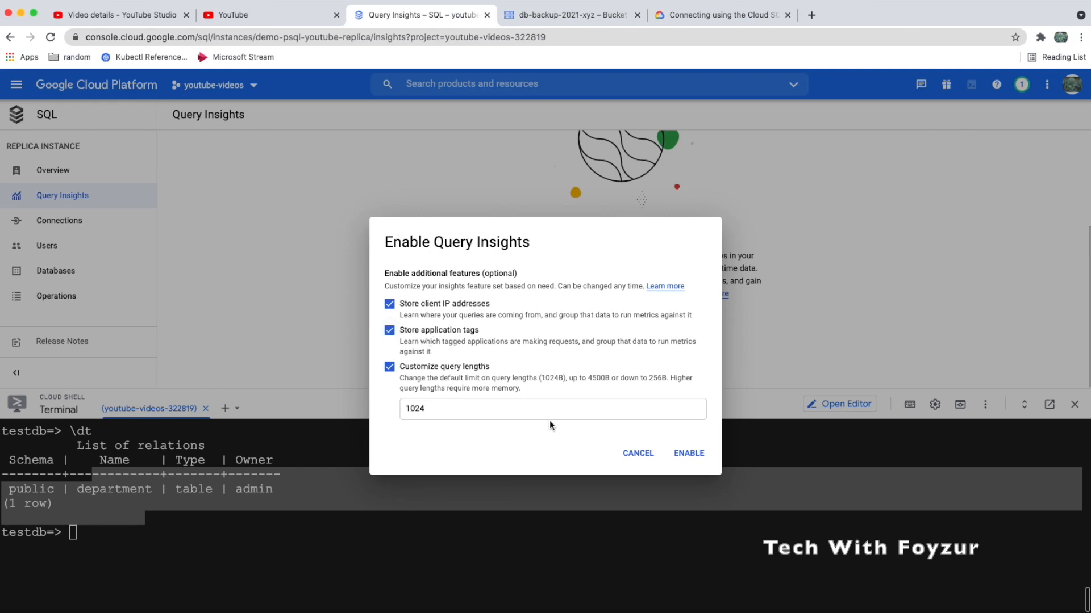
pyautogui.click(639, 454)
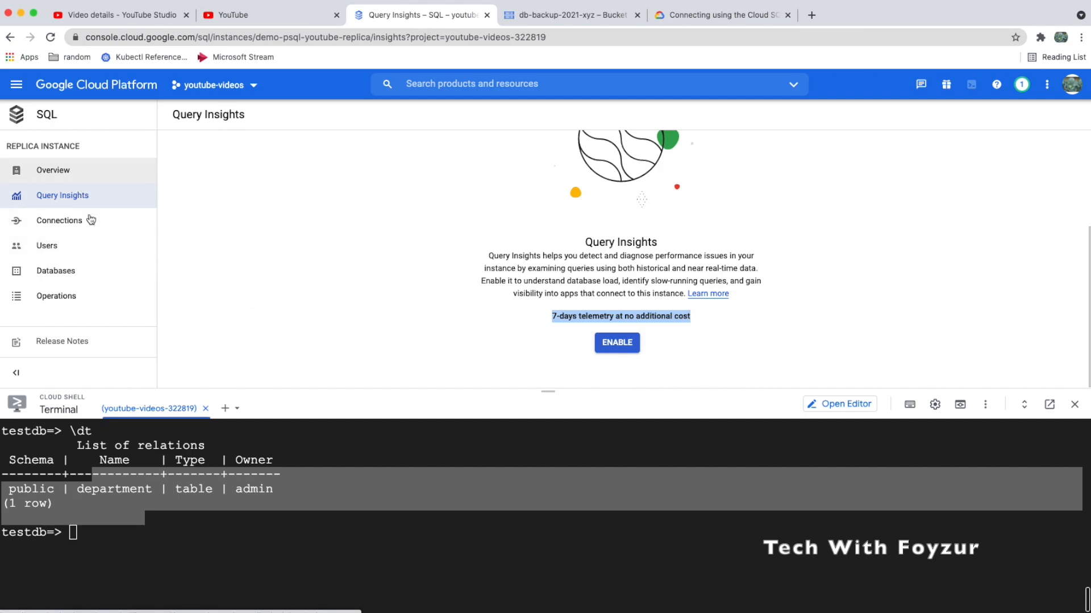
pyautogui.hscroll(-5, 83, 250)
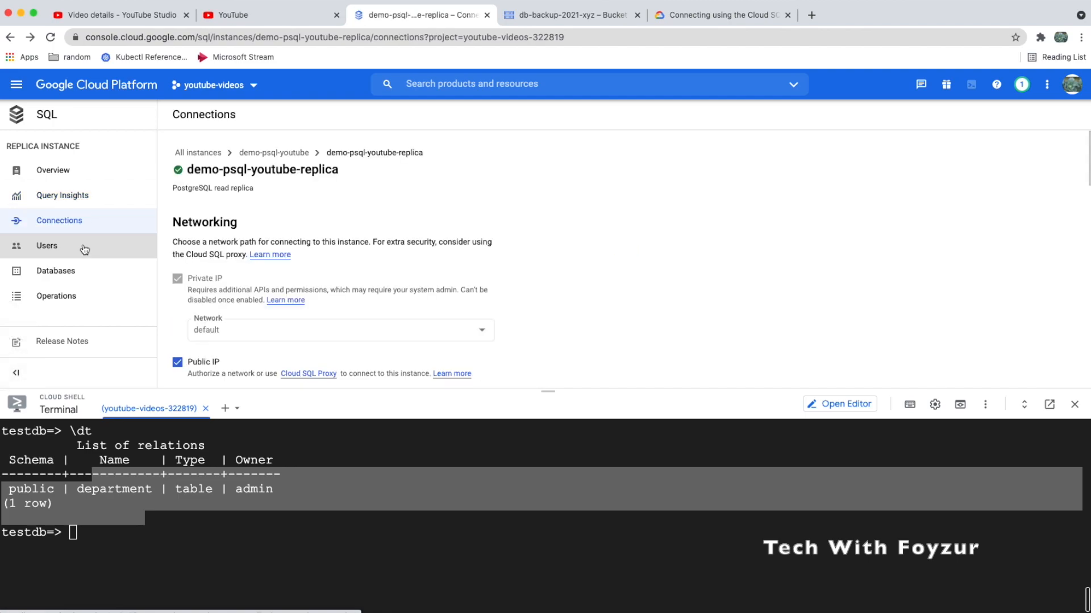
# Go through the instances list to demo-psql-youtube and view its Replicas page listing demo-psql-youtube-replica
pyautogui.hscroll(-5, 84, 250)
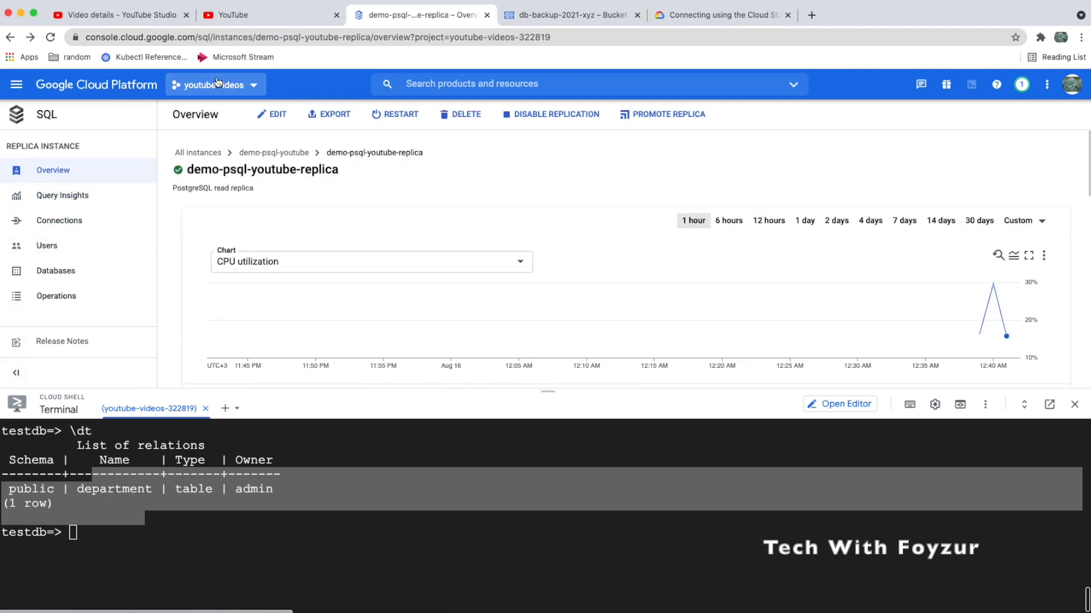
pyautogui.click(44, 115)
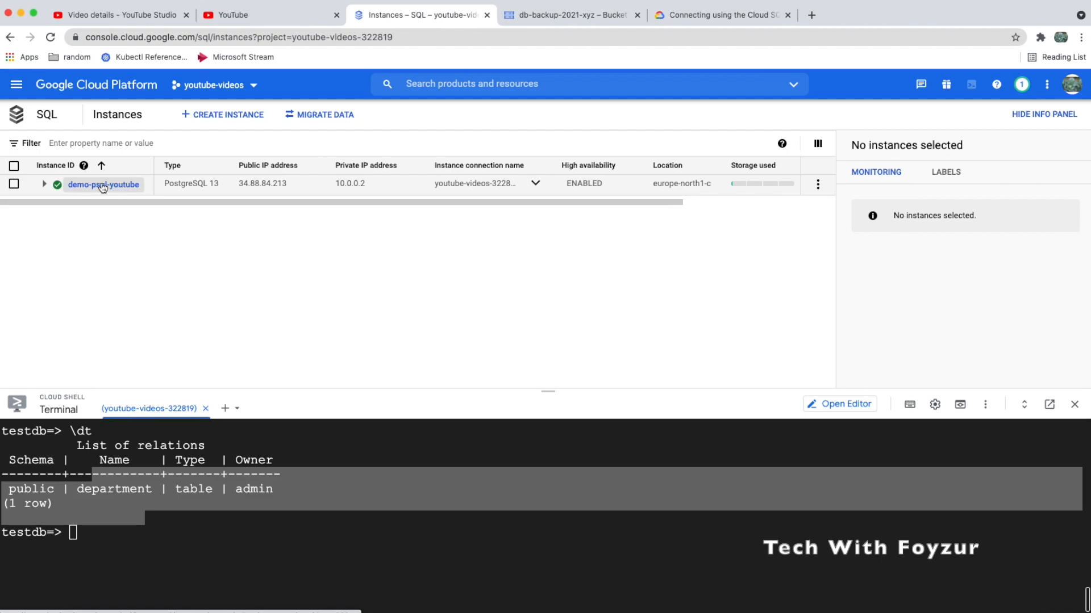
pyautogui.click(108, 185)
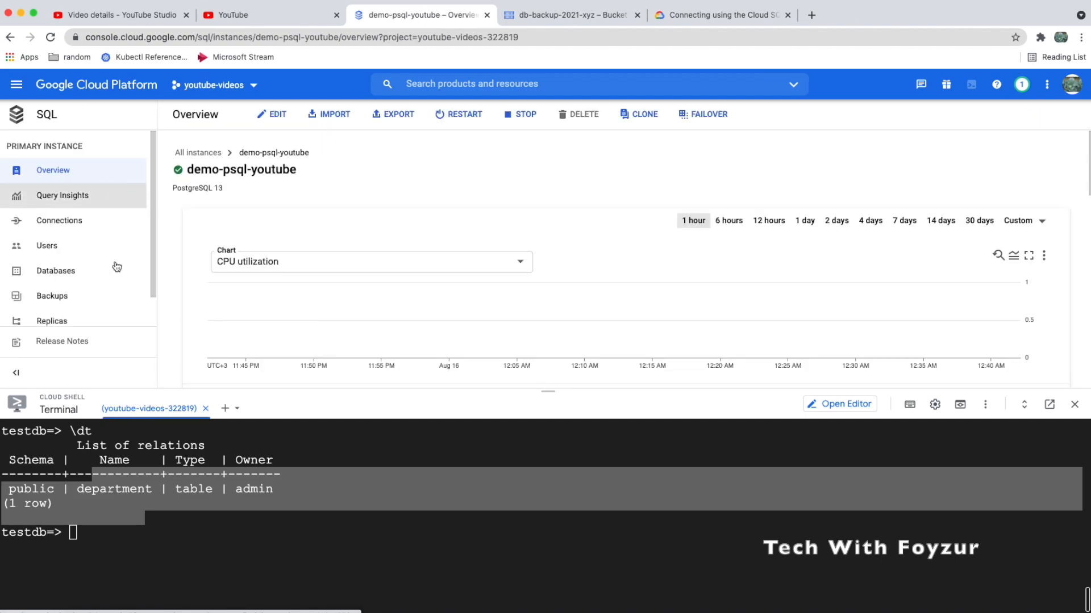
pyautogui.scroll(-1, 114, 276)
pyautogui.scroll(1, 113, 276)
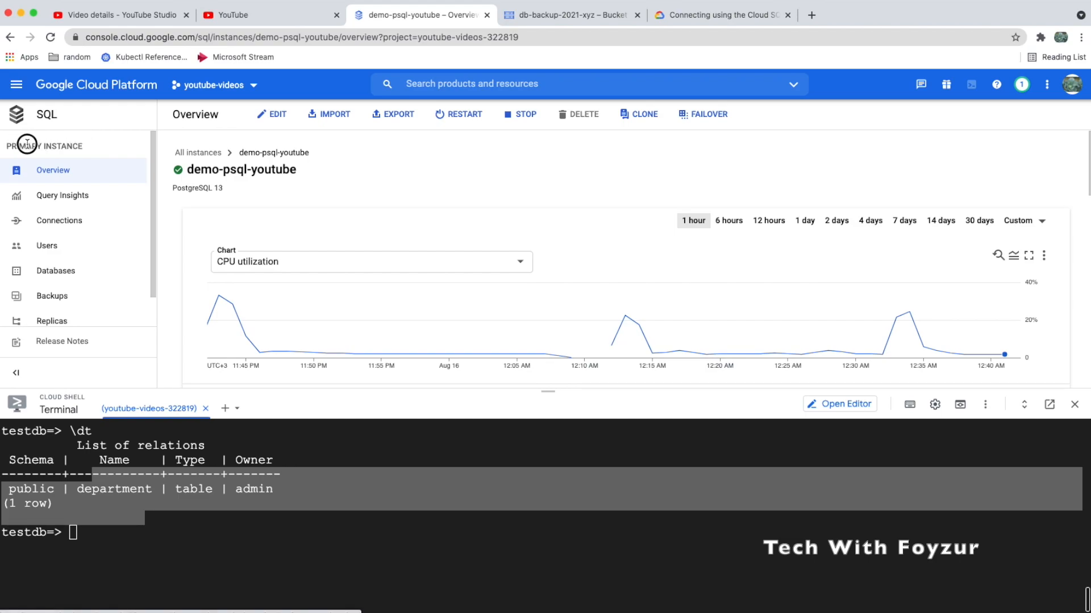
pyautogui.scroll(-1, 57, 227)
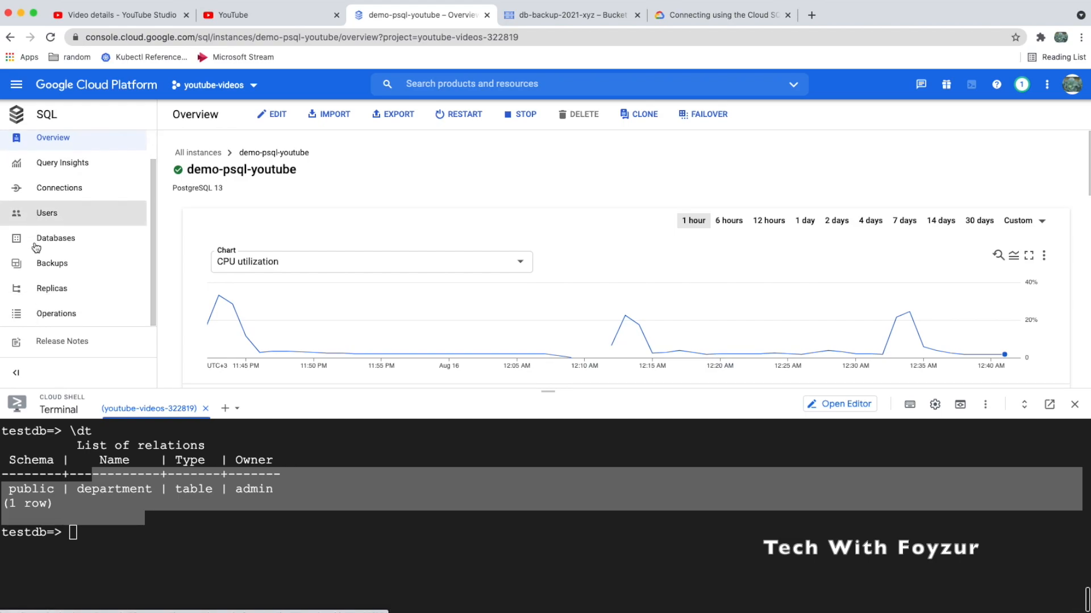
pyautogui.click(59, 291)
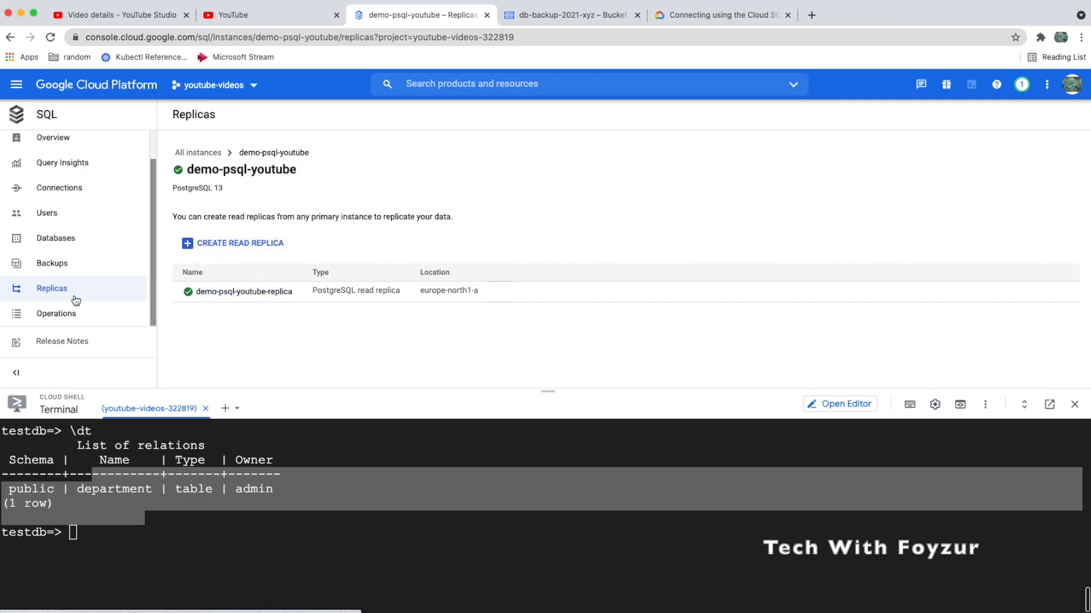
pyautogui.scroll(1, 74, 250)
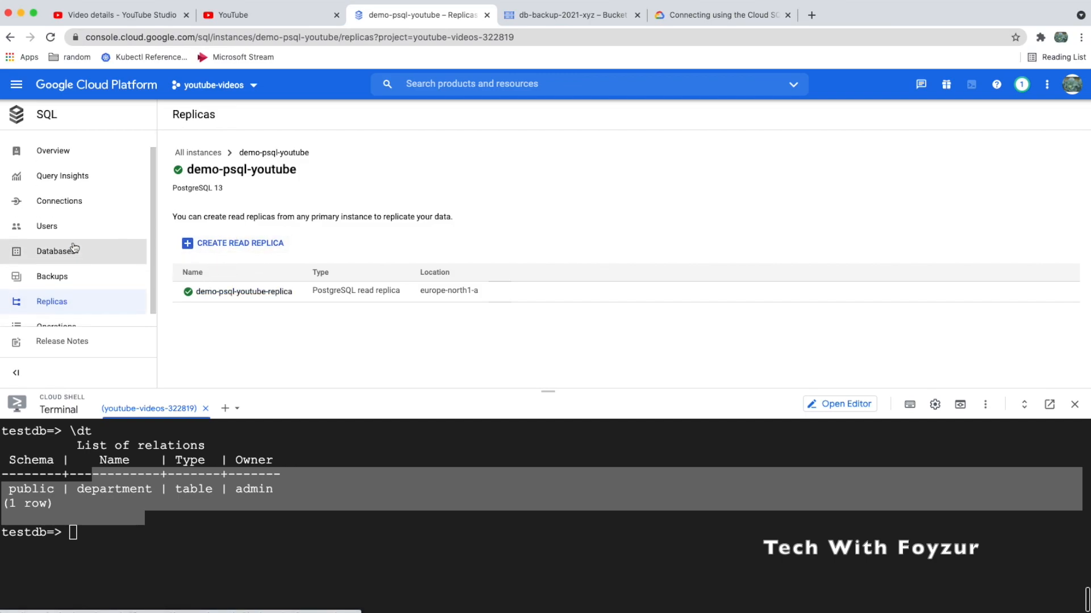
pyautogui.click(63, 276)
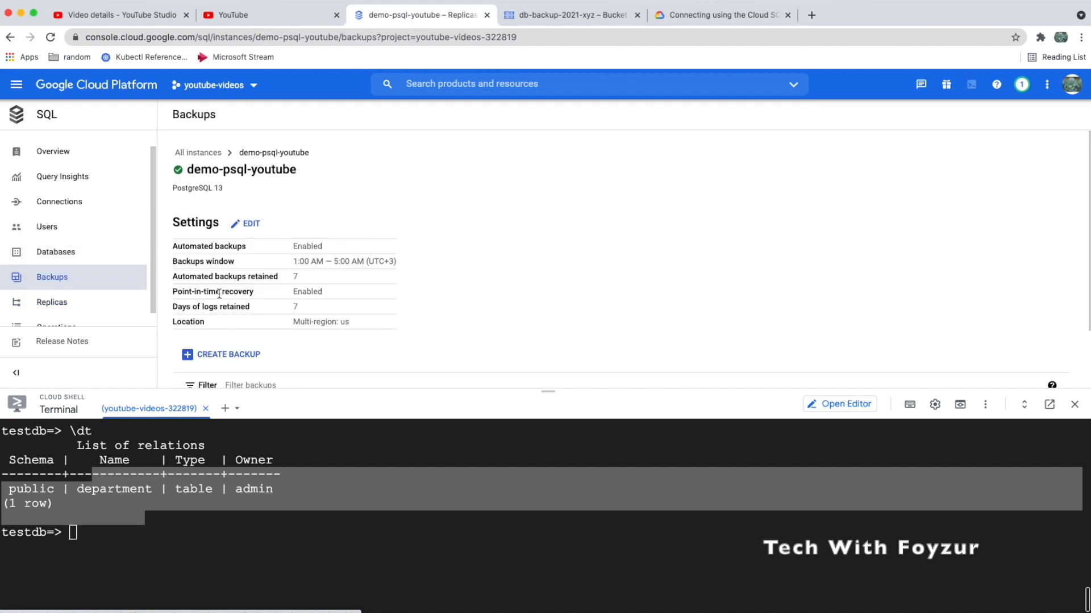
pyautogui.scroll(-2, 258, 298)
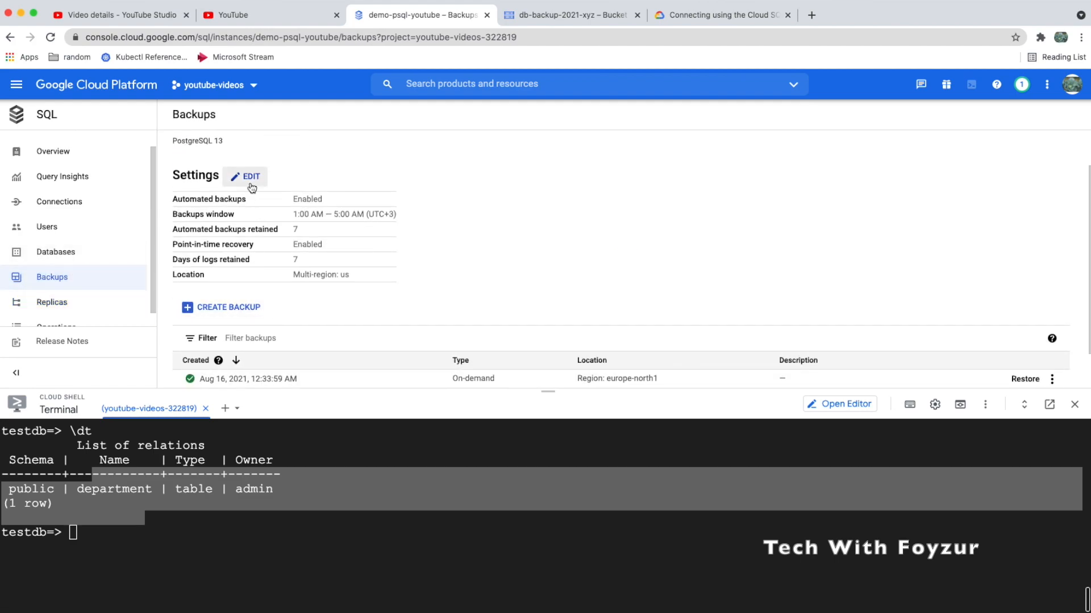
pyautogui.scroll(-1, 245, 261)
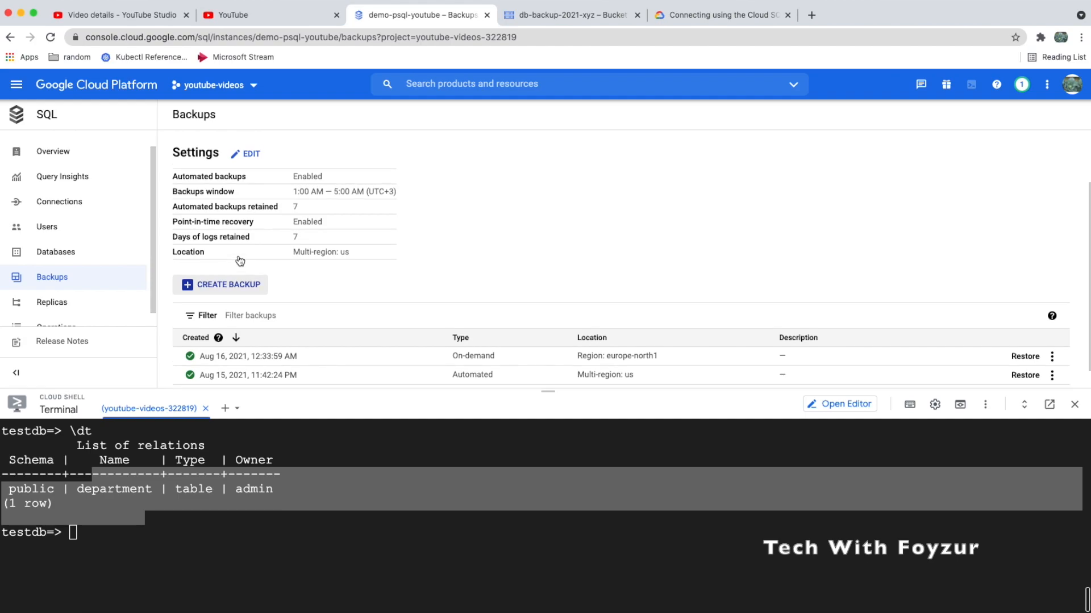
pyautogui.moveTo(252, 357); pyautogui.dragTo(303, 356)
pyautogui.scroll(3, 302, 357)
pyautogui.scroll(-4, 321, 284)
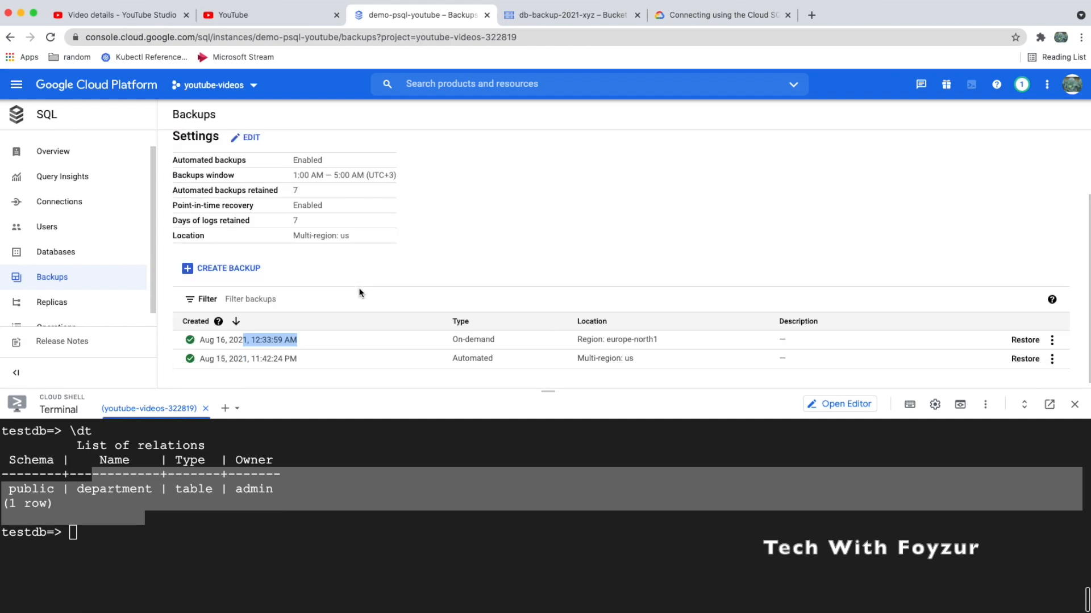
pyautogui.click(1052, 334)
pyautogui.click(1008, 307)
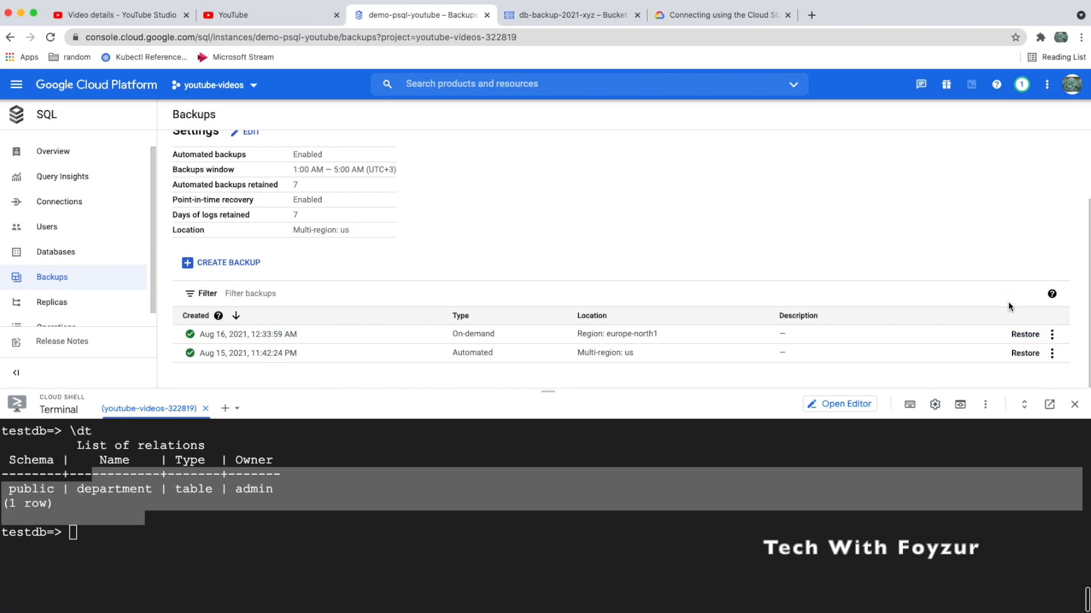
pyautogui.click(1024, 334)
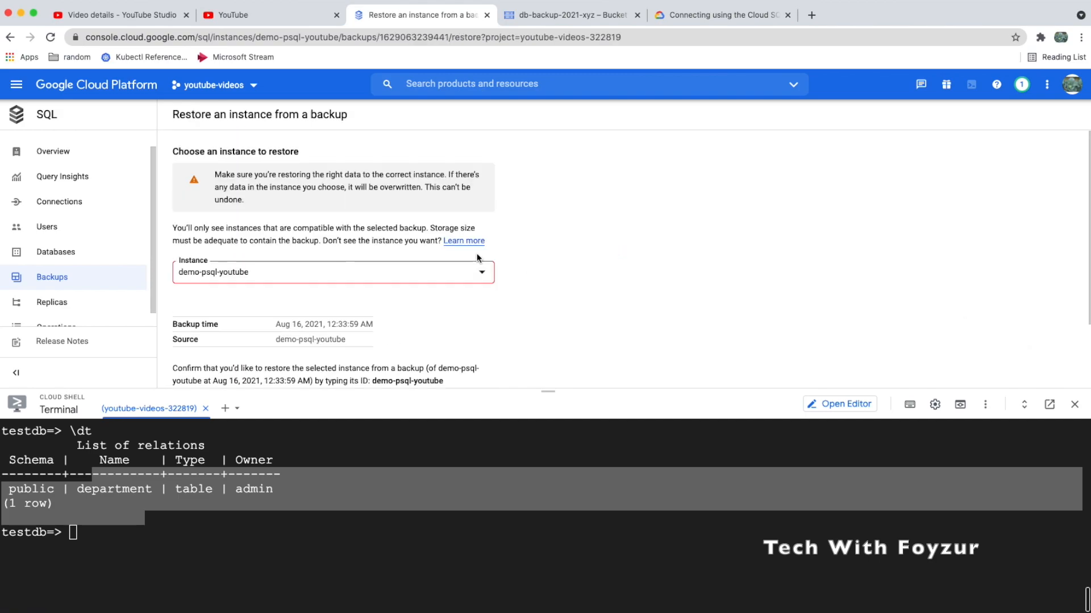
pyautogui.scroll(-3, 378, 311)
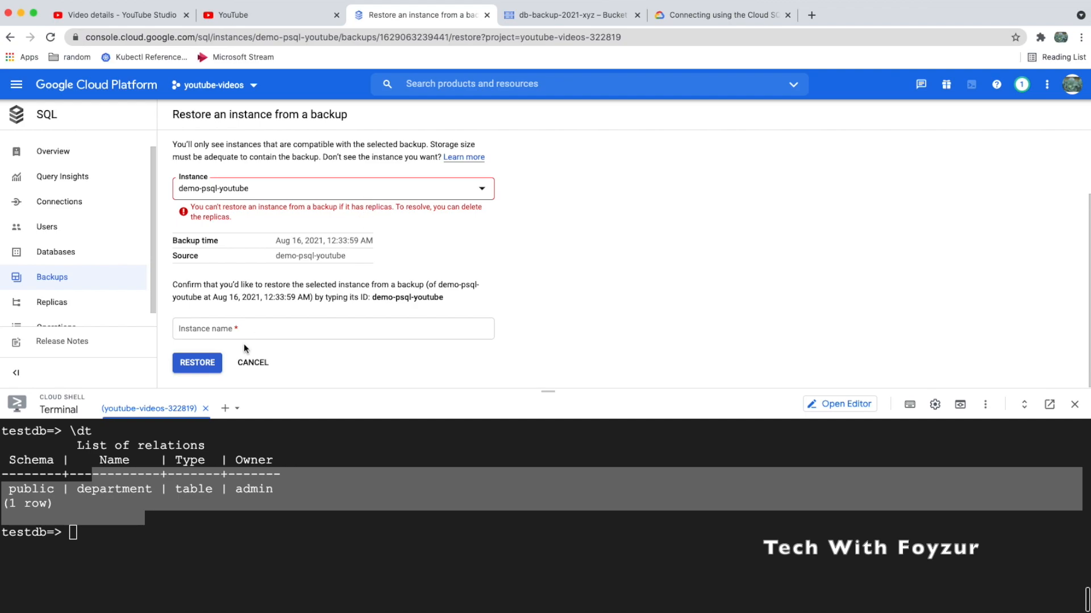
pyautogui.moveTo(395, 206); pyautogui.dragTo(393, 223)
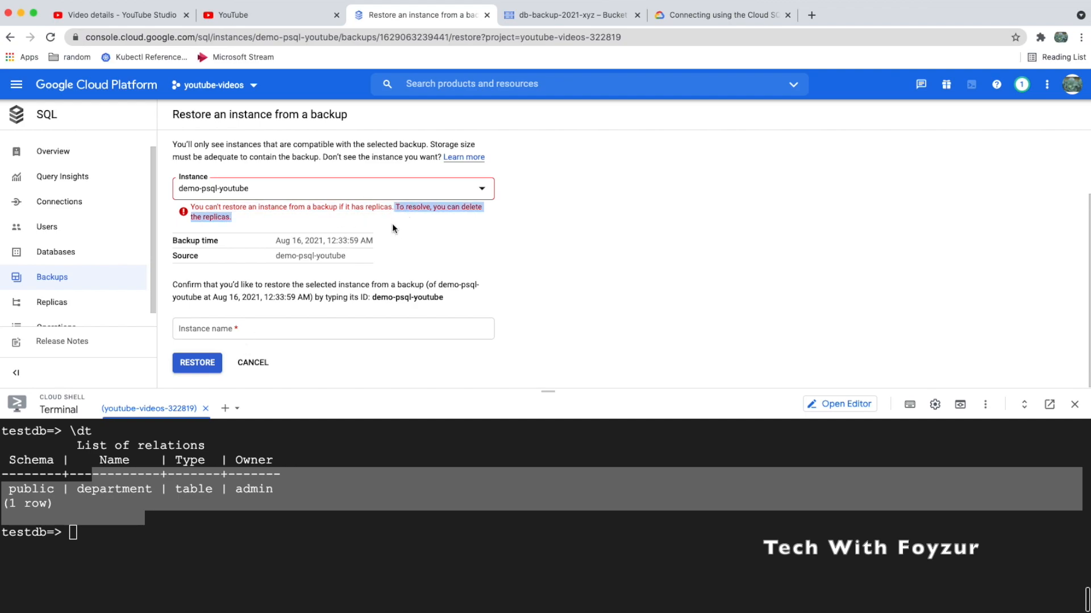
pyautogui.click(250, 364)
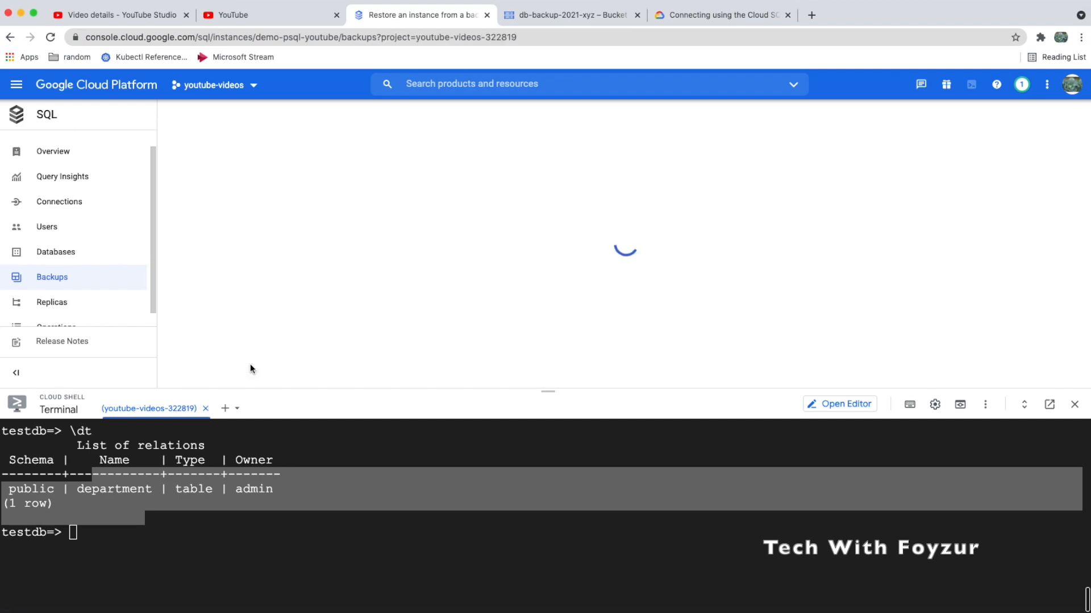
pyautogui.scroll(-3, 308, 328)
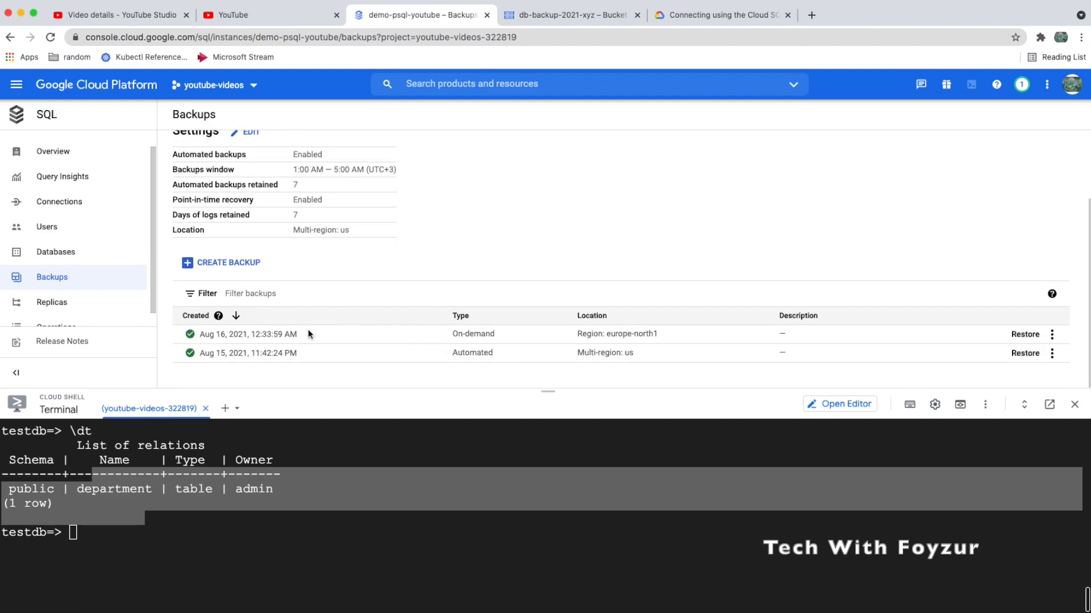
pyautogui.scroll(3, 308, 334)
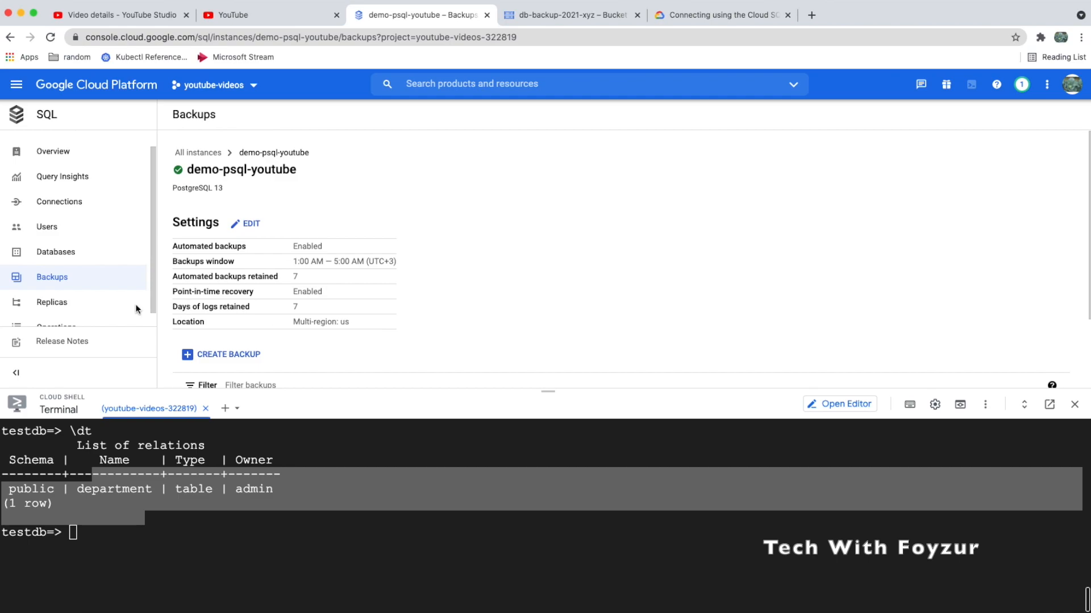
pyautogui.scroll(-1, 136, 304)
# Open demo-psql-youtube-replica from the primary's Replicas list
pyautogui.click(74, 287)
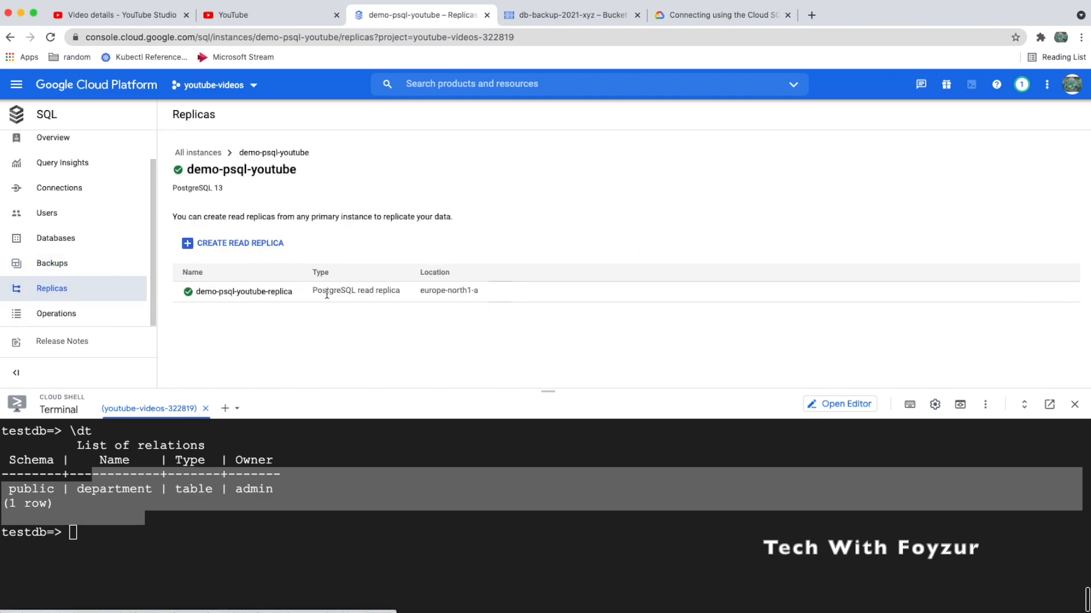
pyautogui.click(250, 291)
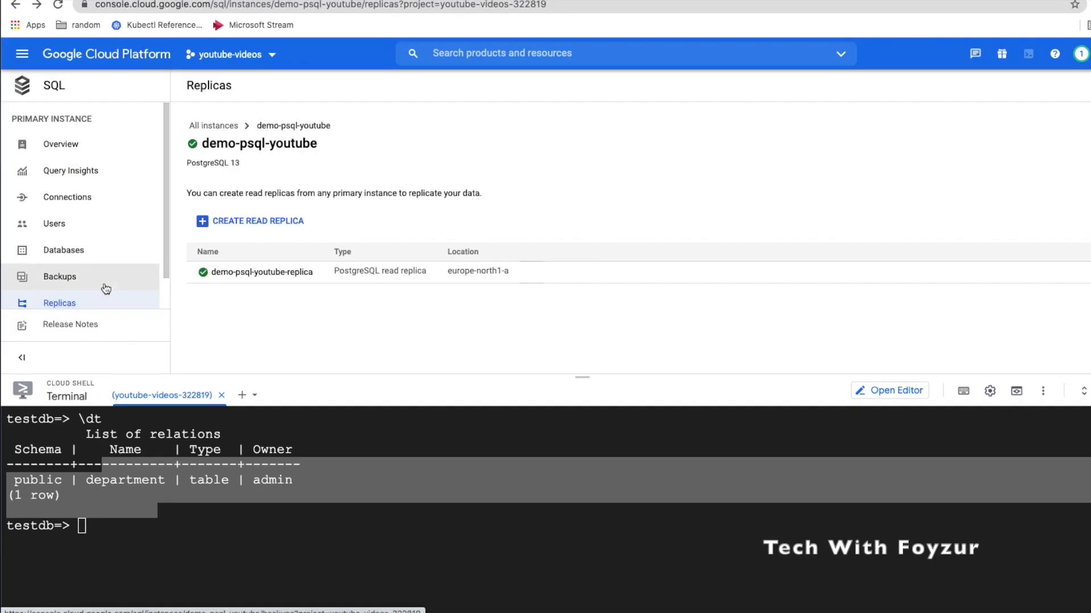
pyautogui.scroll(-1, 105, 287)
pyautogui.click(245, 272)
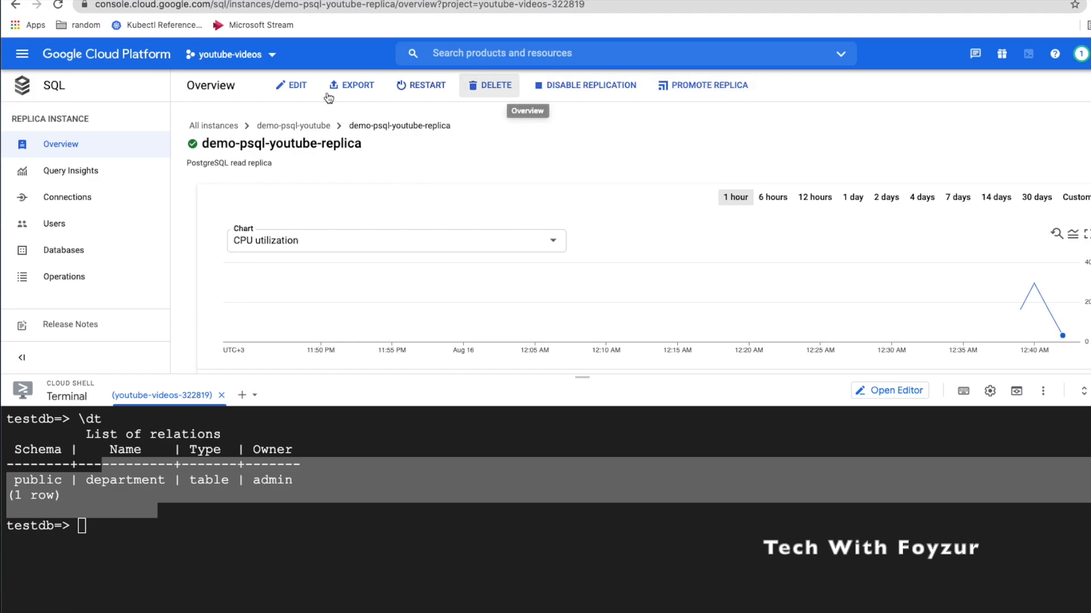
pyautogui.click(296, 91)
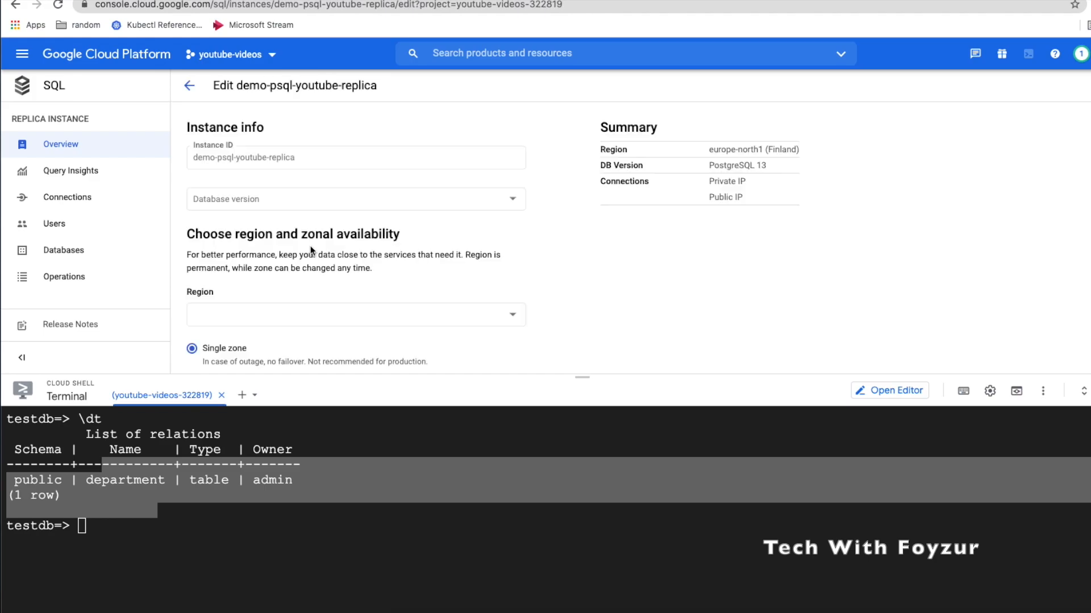
pyautogui.scroll(-2, 310, 245)
pyautogui.scroll(-4, 310, 246)
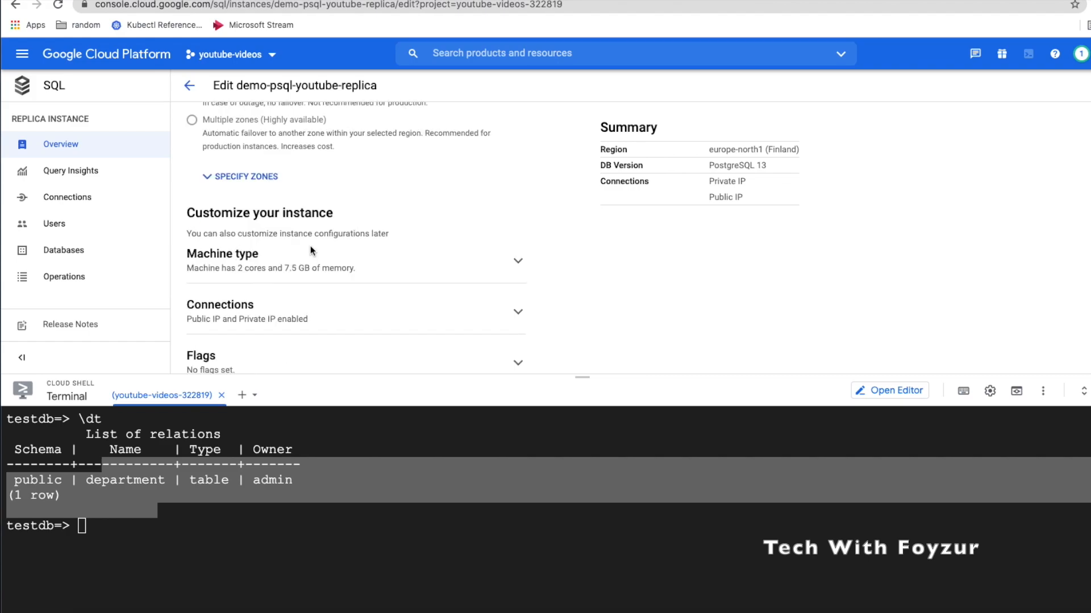
pyautogui.click(390, 274)
pyautogui.scroll(-3, 382, 307)
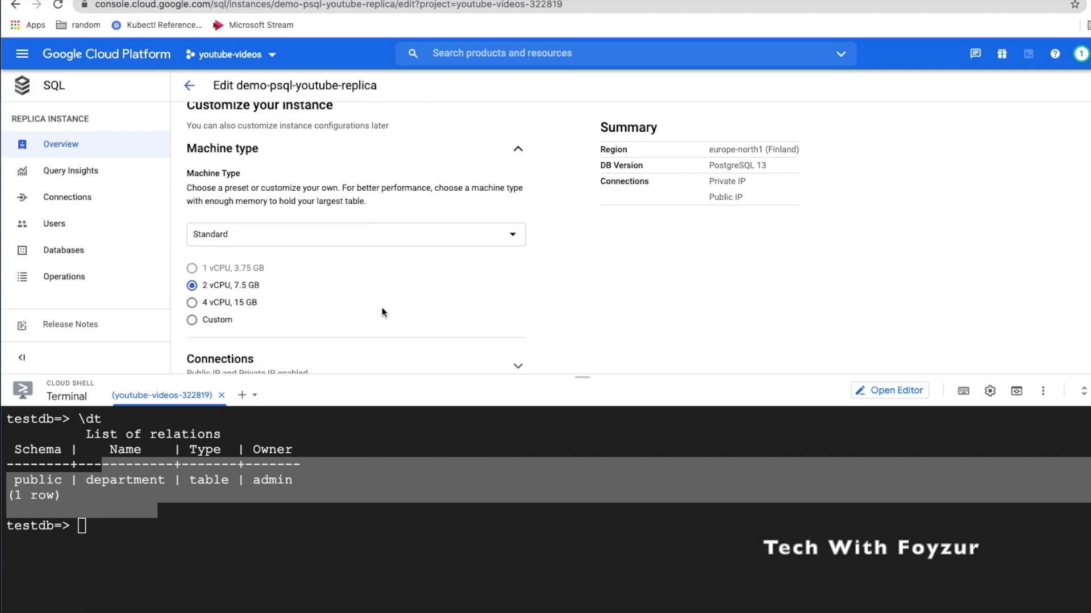
pyautogui.scroll(-3, 289, 331)
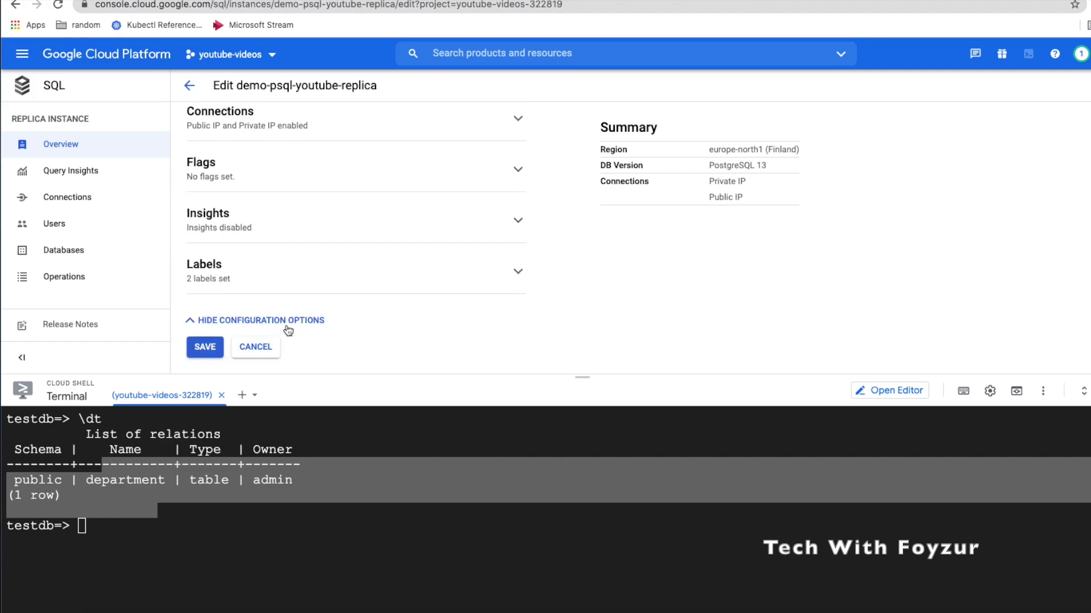
pyautogui.click(246, 348)
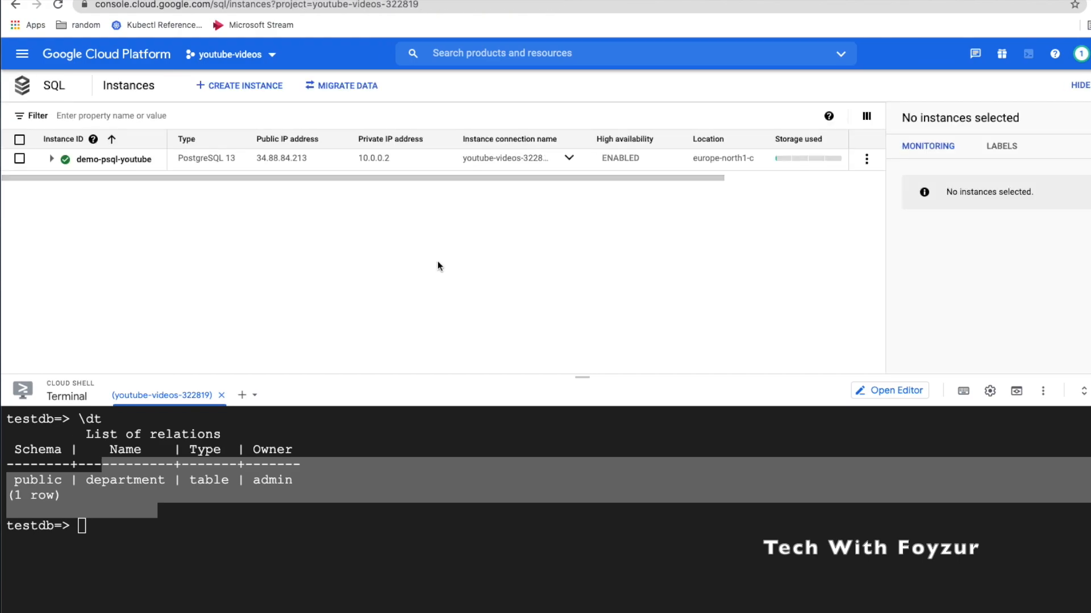
pyautogui.click(119, 161)
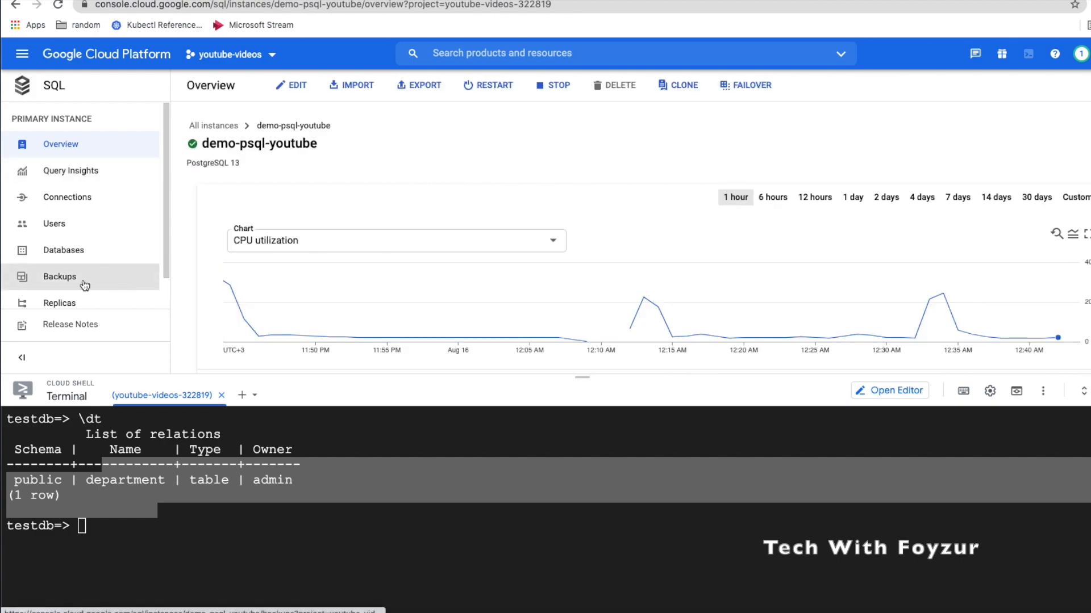
pyautogui.scroll(-1, 74, 279)
pyautogui.click(66, 279)
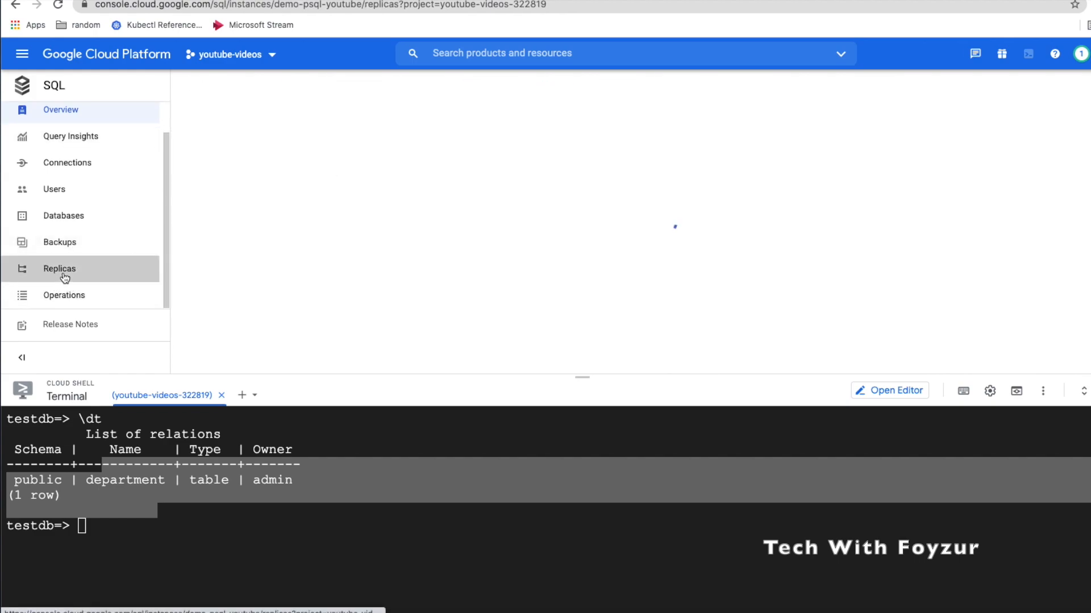
pyautogui.click(276, 274)
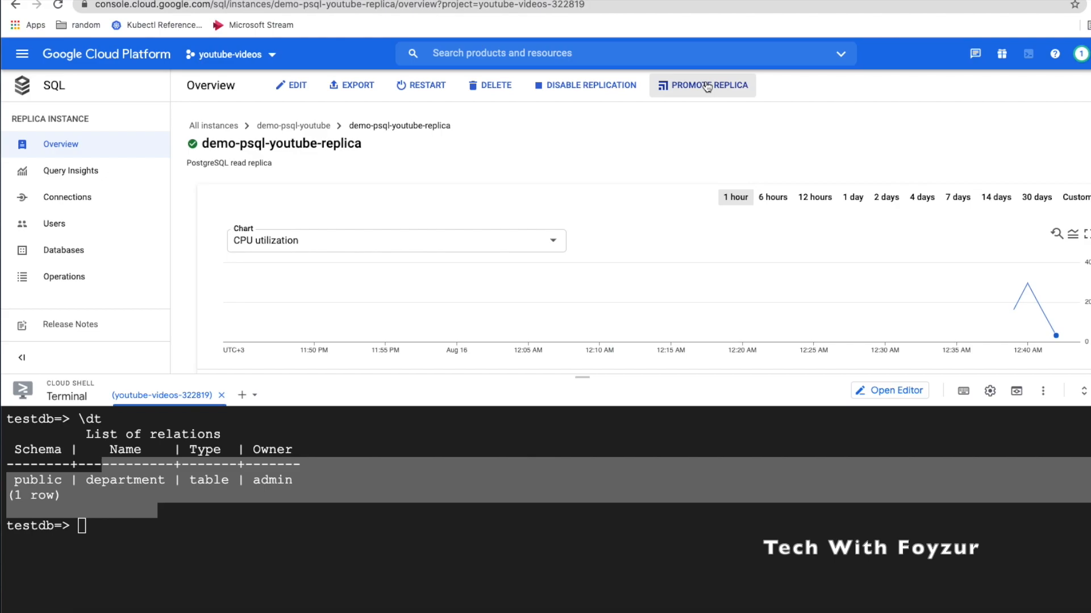
pyautogui.click(715, 82)
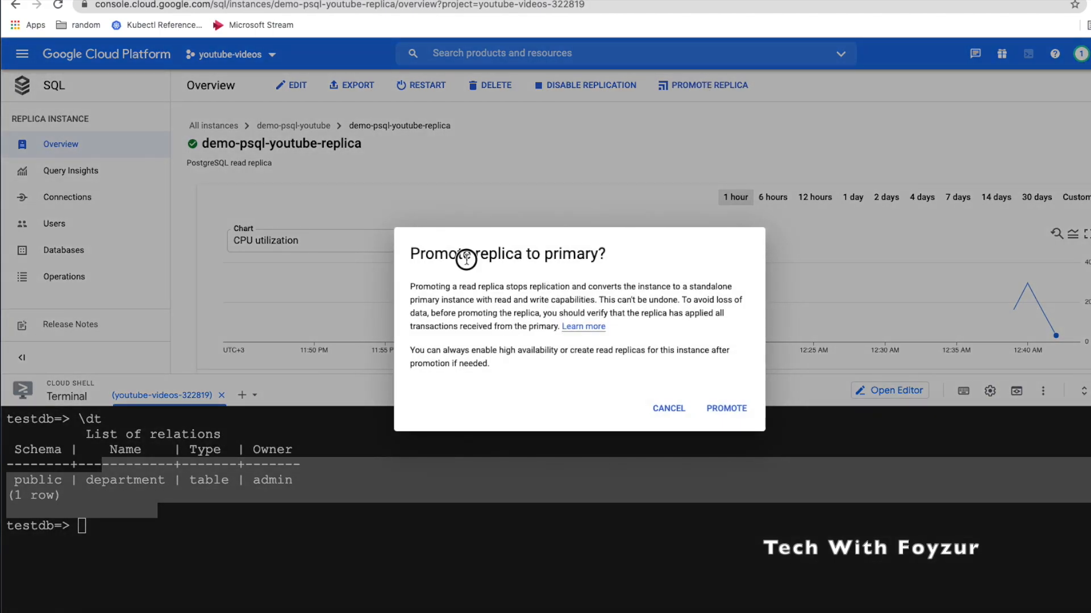
pyautogui.moveTo(471, 258); pyautogui.dragTo(540, 258)
pyautogui.doubleClick(577, 258)
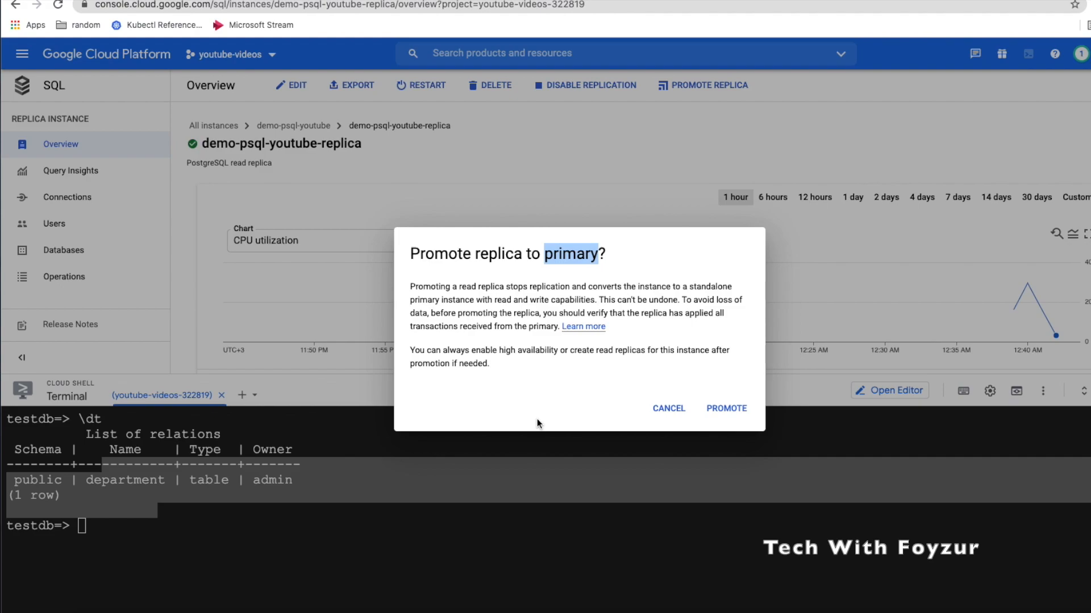
pyautogui.tripleClick(496, 257)
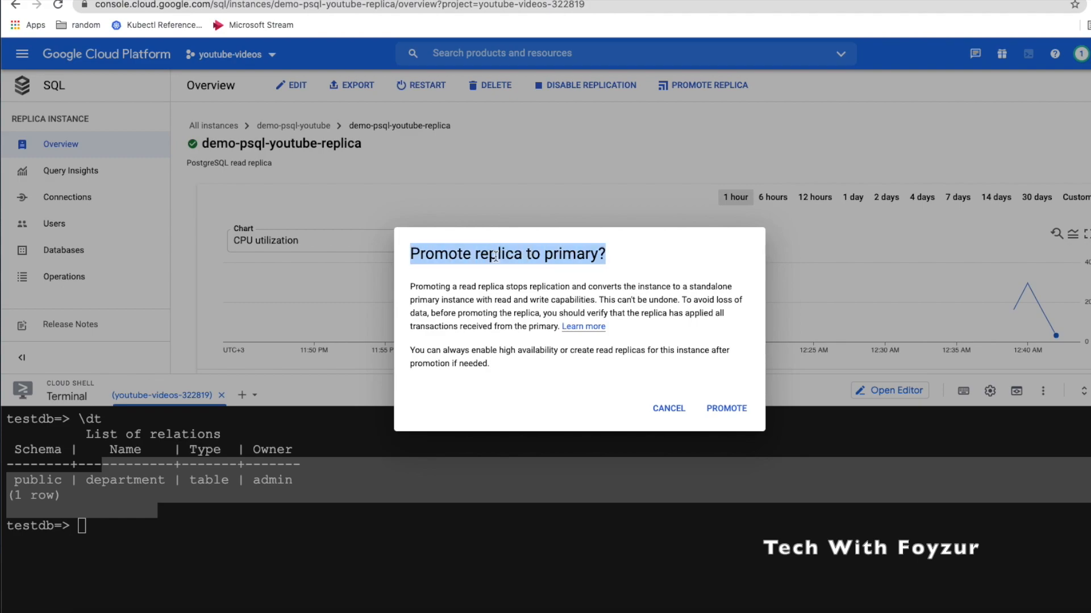
pyautogui.click(672, 409)
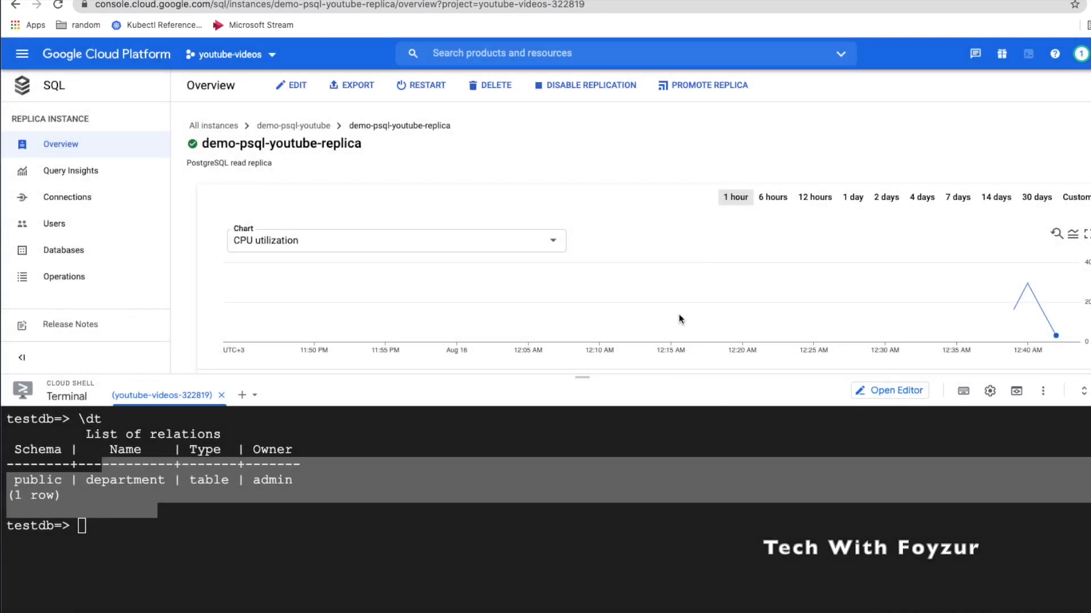
# Open Disable replication for demo-psql-youtube-replica and read its warning that the replica keeps running
pyautogui.click(567, 87)
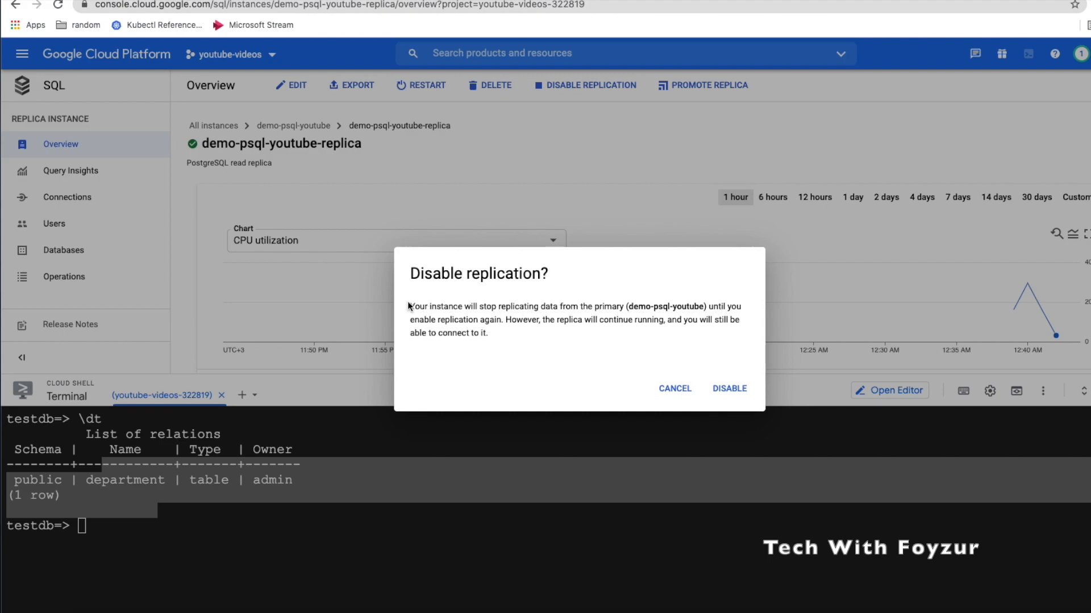
pyautogui.moveTo(407, 306); pyautogui.dragTo(486, 335)
pyautogui.click(503, 343)
pyautogui.moveTo(505, 320); pyautogui.dragTo(509, 346)
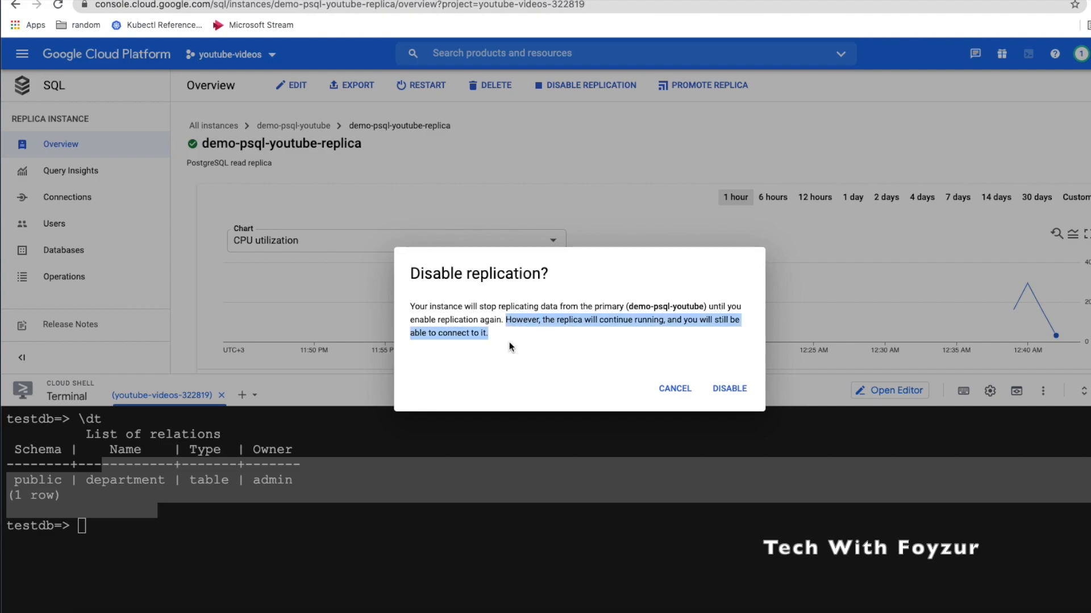
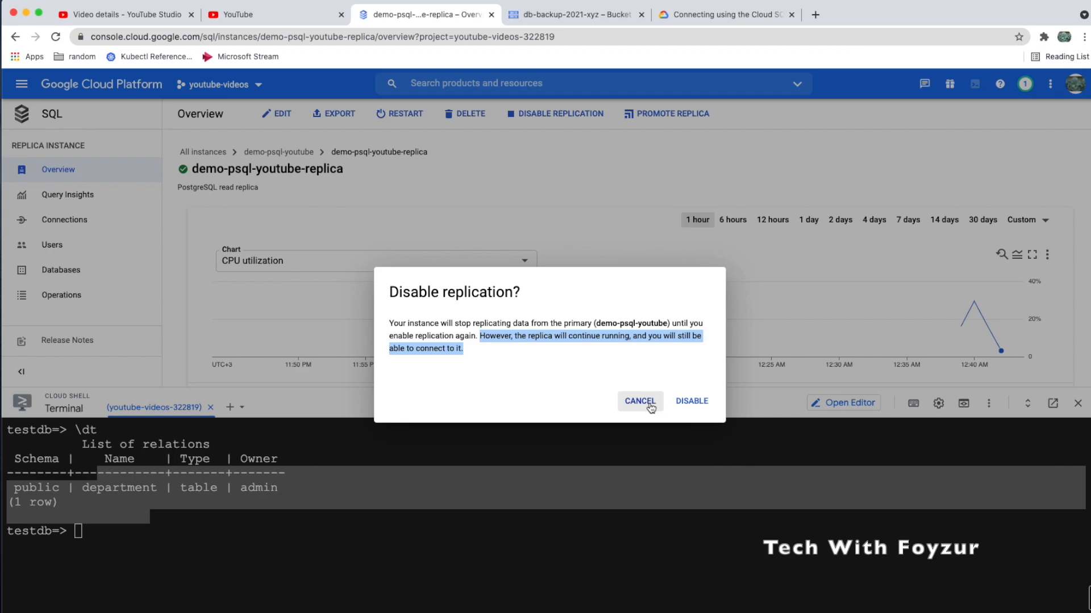
# Confirm disabling replication on demo-psql-youtube-replica and watch its Operations log show it finished
pyautogui.click(692, 400)
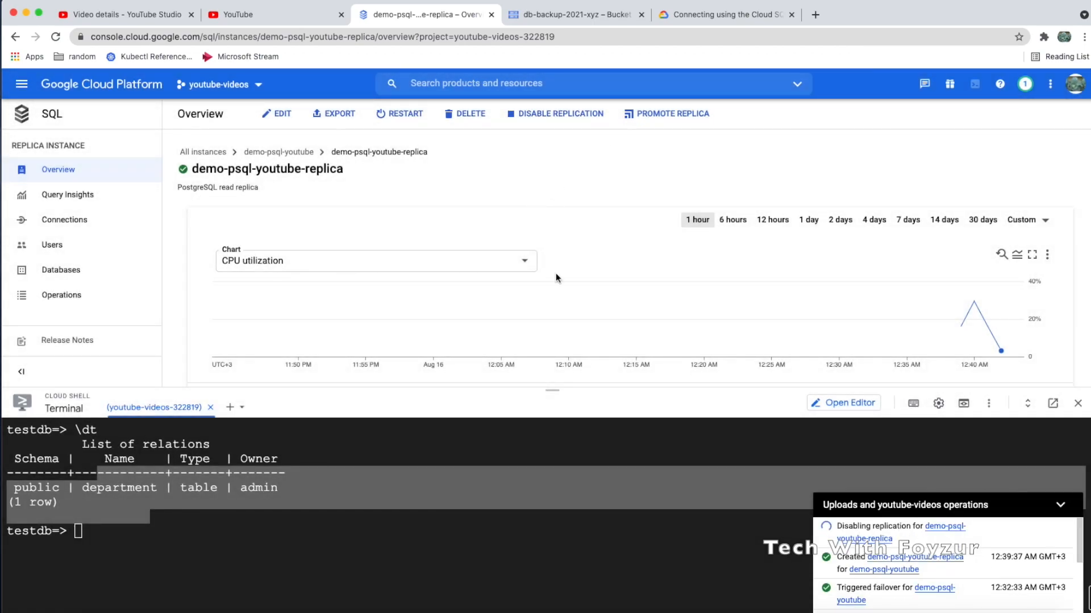
pyautogui.scroll(-3, 545, 330)
pyautogui.scroll(3, 544, 328)
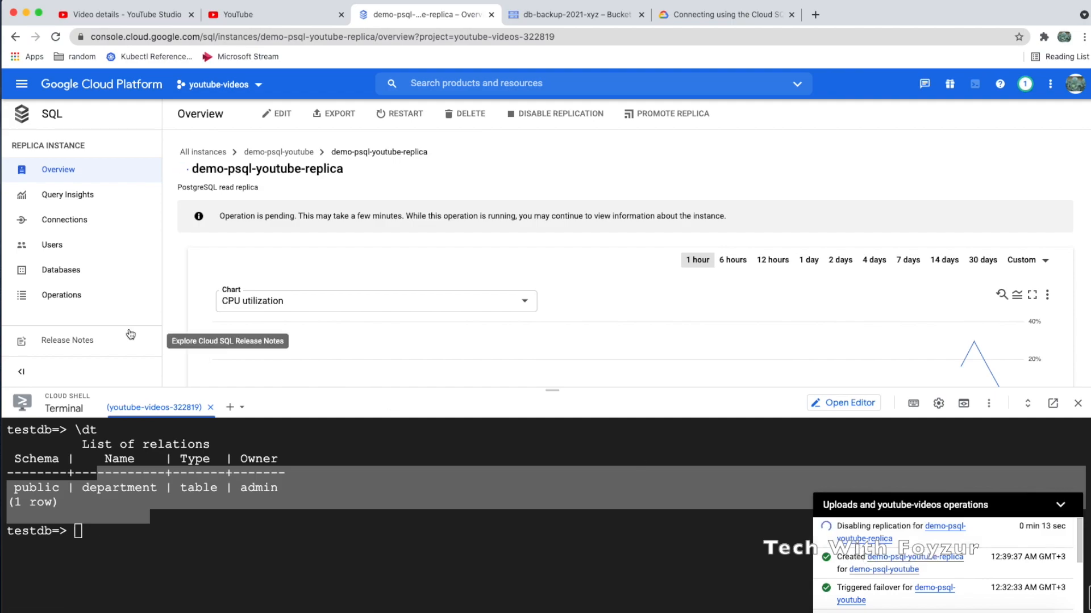
pyautogui.click(57, 295)
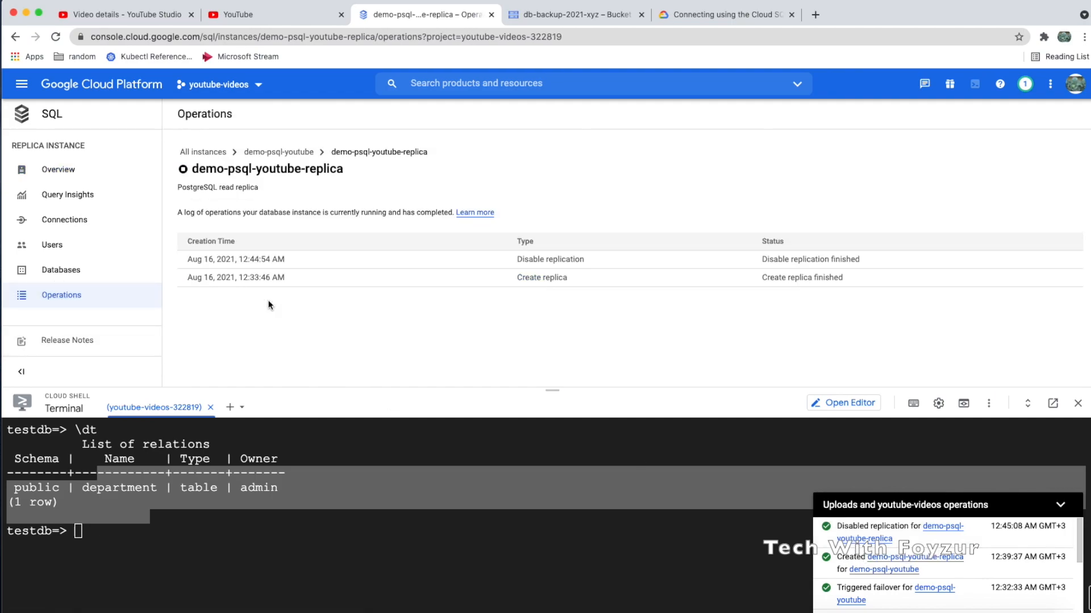
# Highlight the Disable replication entry in the operations log, then go back to the replica's overview
pyautogui.click(70, 301)
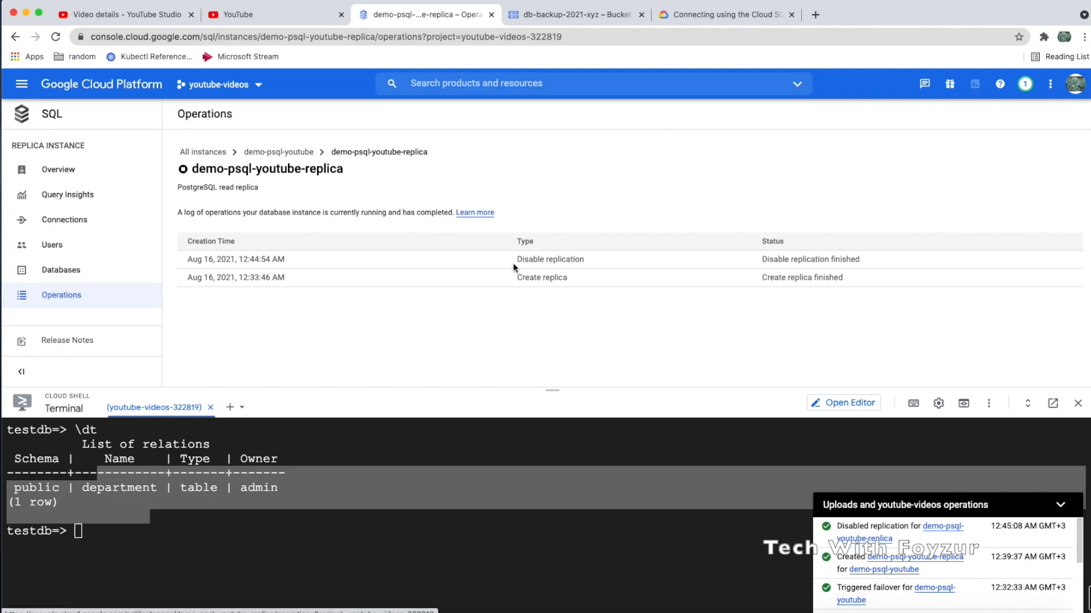
pyautogui.moveTo(515, 260); pyautogui.dragTo(735, 263)
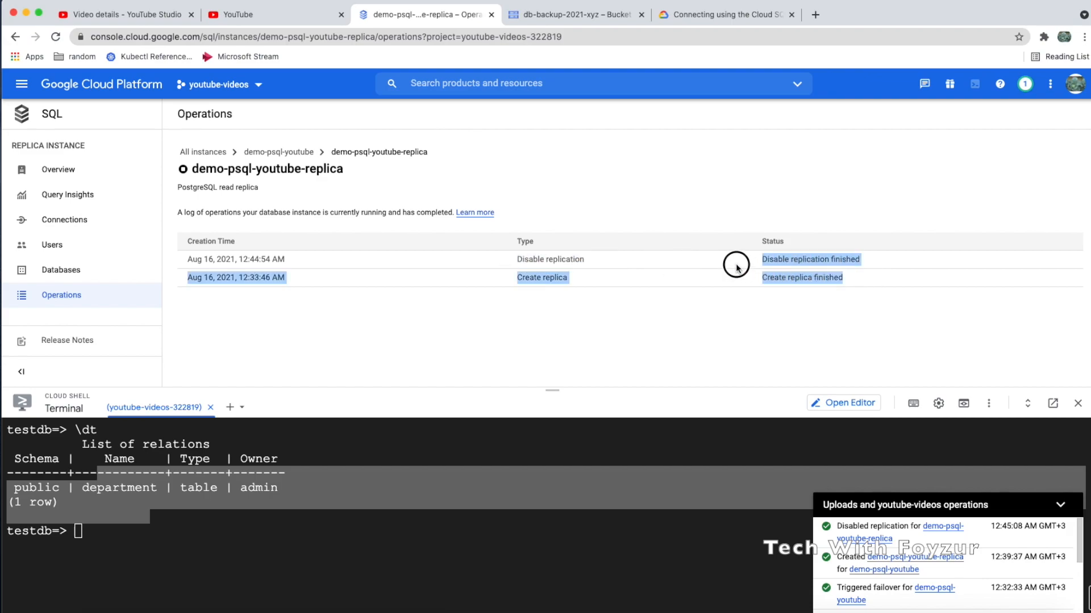
pyautogui.click(602, 334)
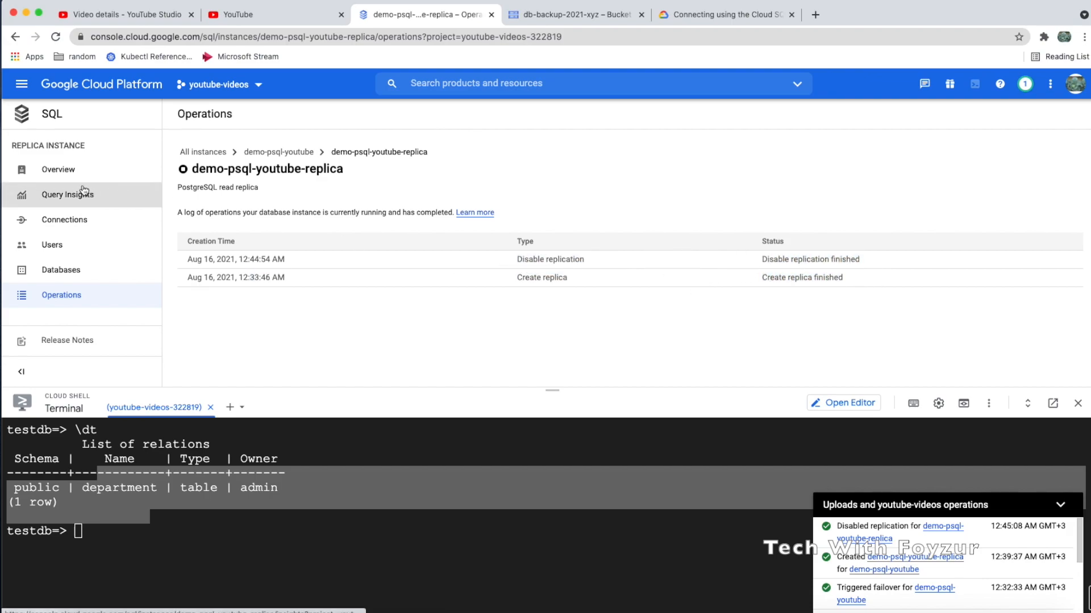
pyautogui.click(65, 170)
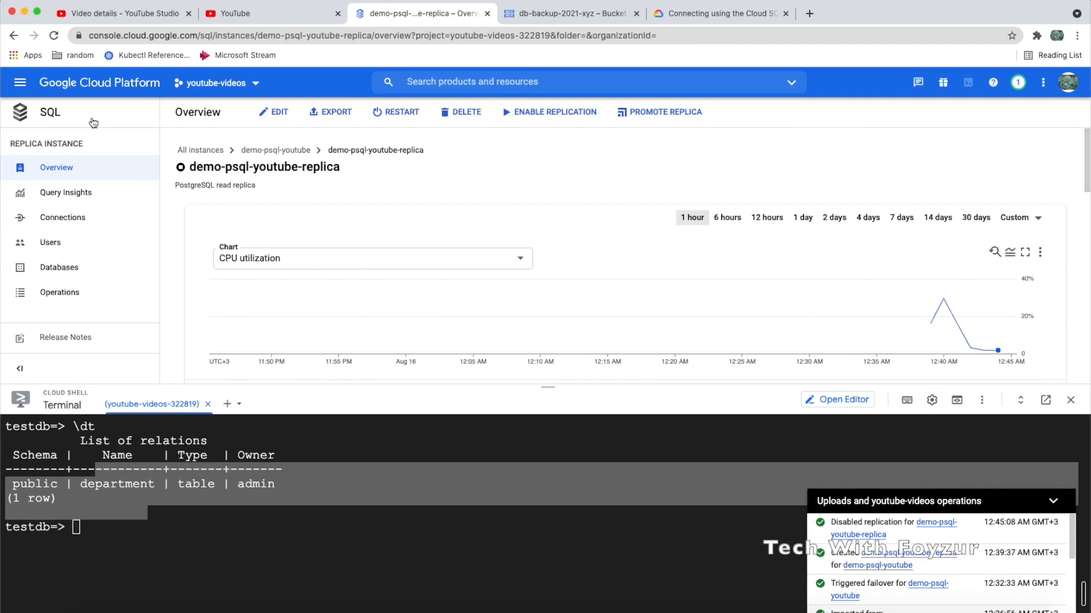
# In the instances list, note the replica's 88 MB of 10 GB storage, review both action menus, then open the replica
pyautogui.click(49, 116)
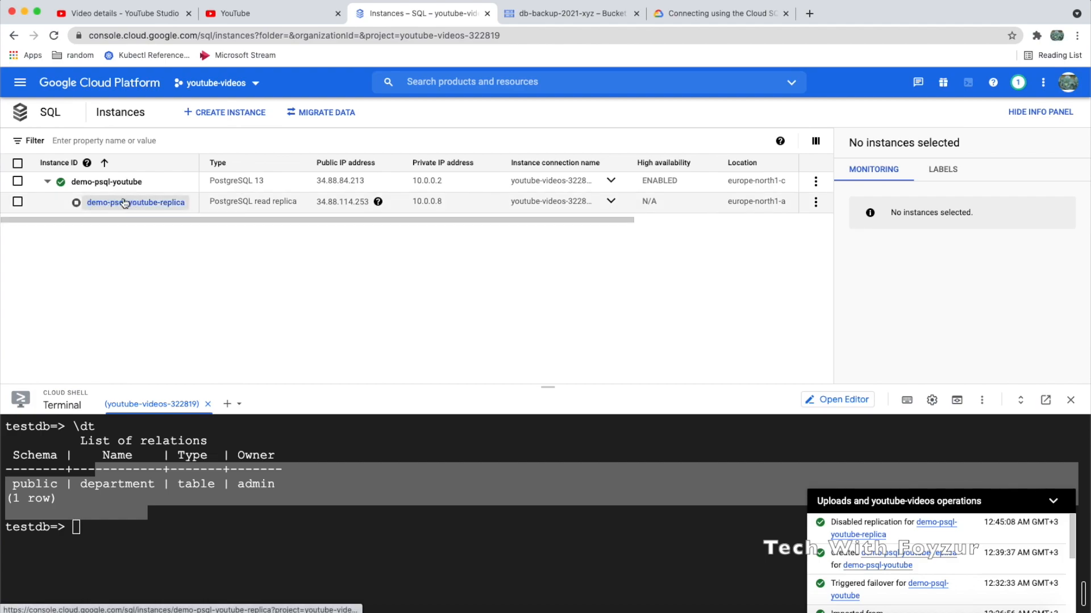
pyautogui.moveTo(601, 220); pyautogui.dragTo(822, 220)
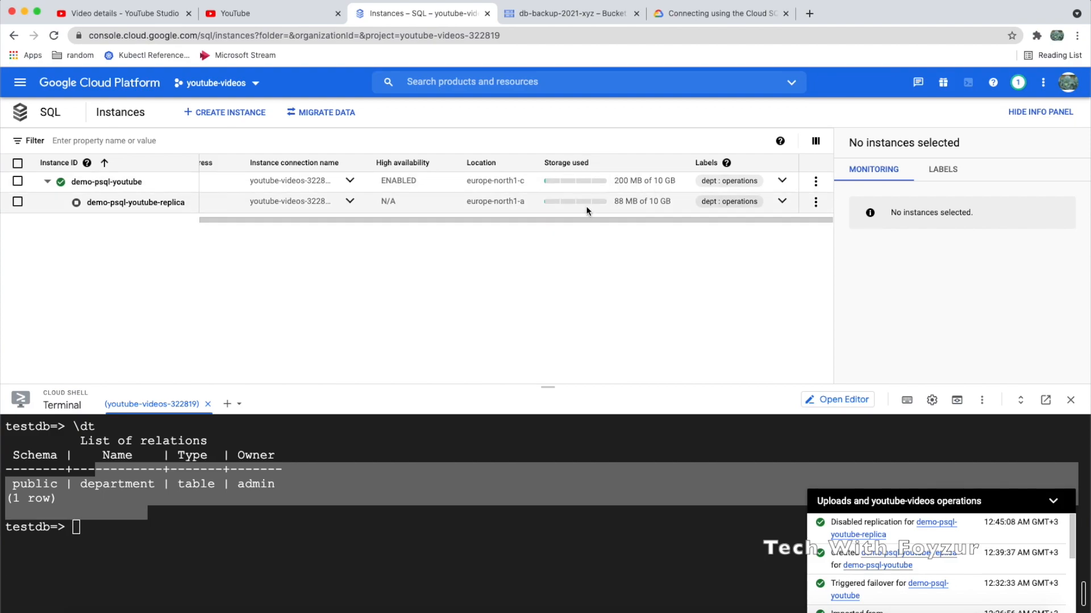
pyautogui.moveTo(614, 202); pyautogui.dragTo(673, 202)
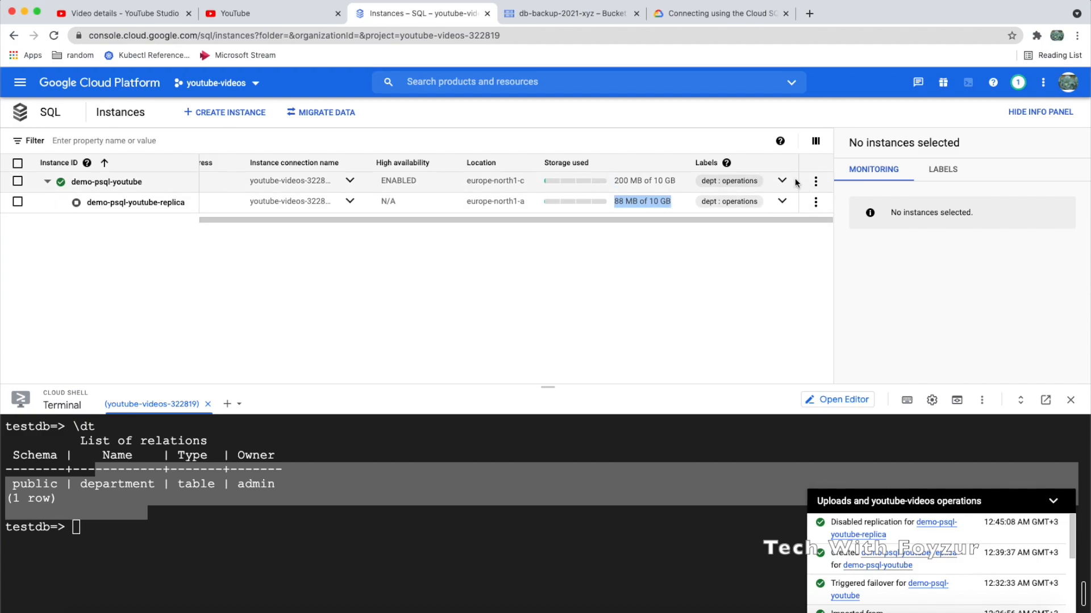
pyautogui.click(816, 181)
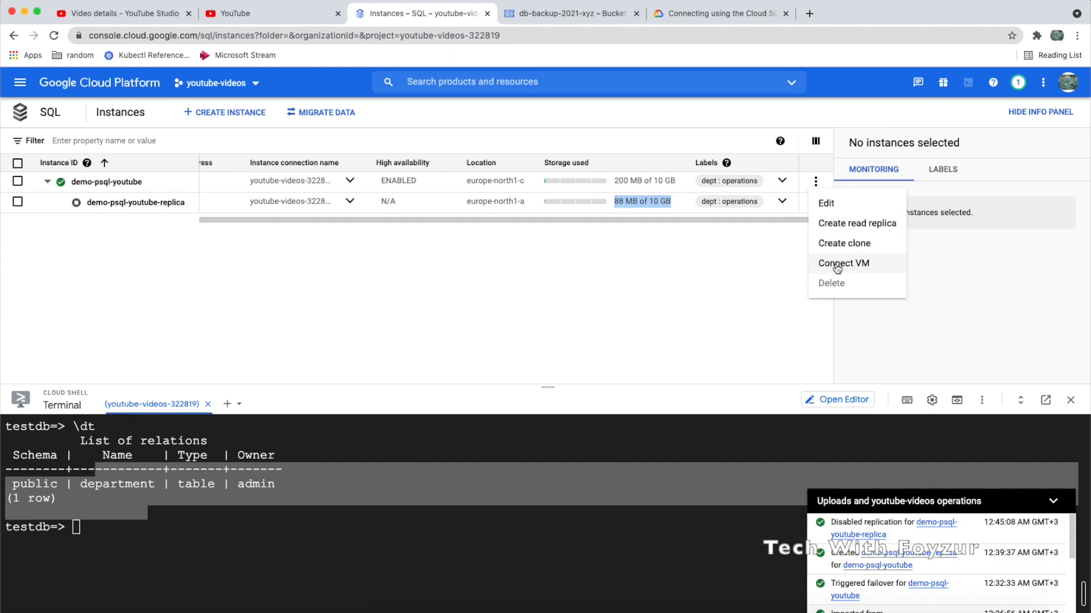
pyautogui.click(787, 217)
pyautogui.moveTo(757, 221); pyautogui.dragTo(567, 223)
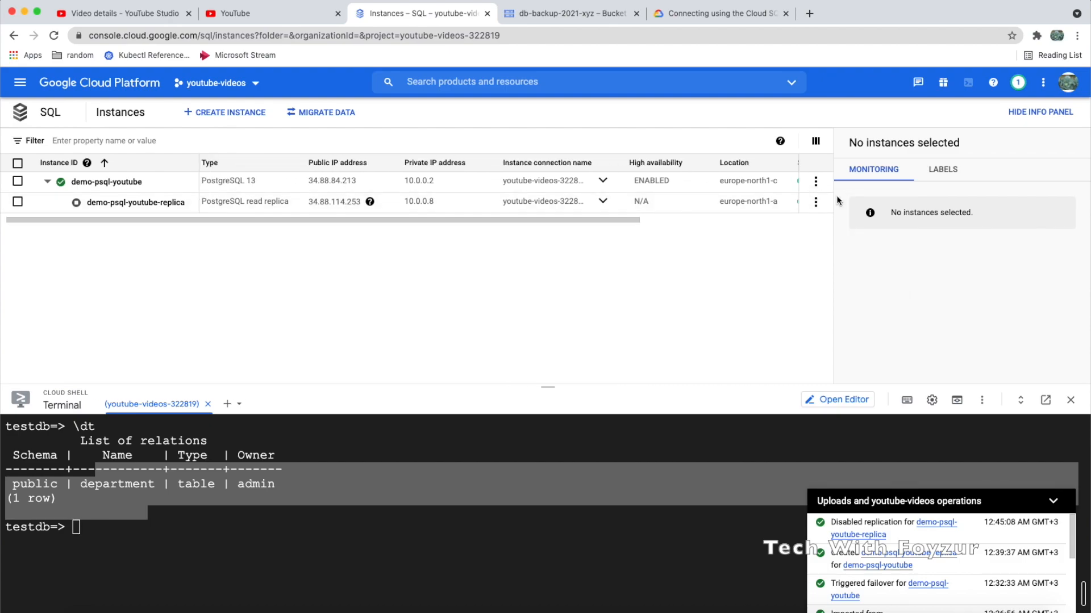
pyautogui.click(815, 202)
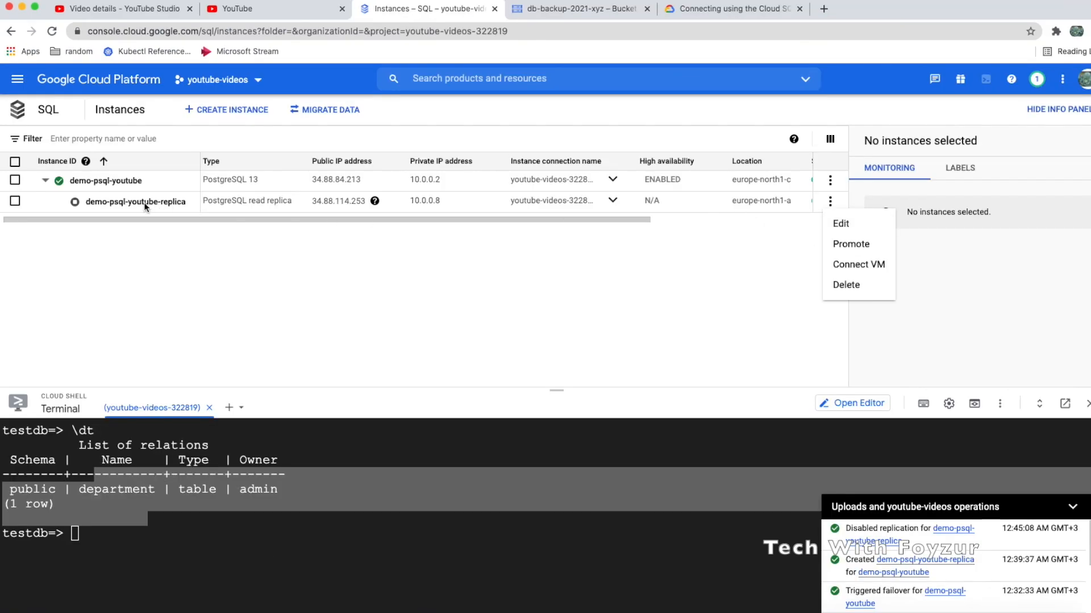
pyautogui.click(164, 255)
pyautogui.click(140, 203)
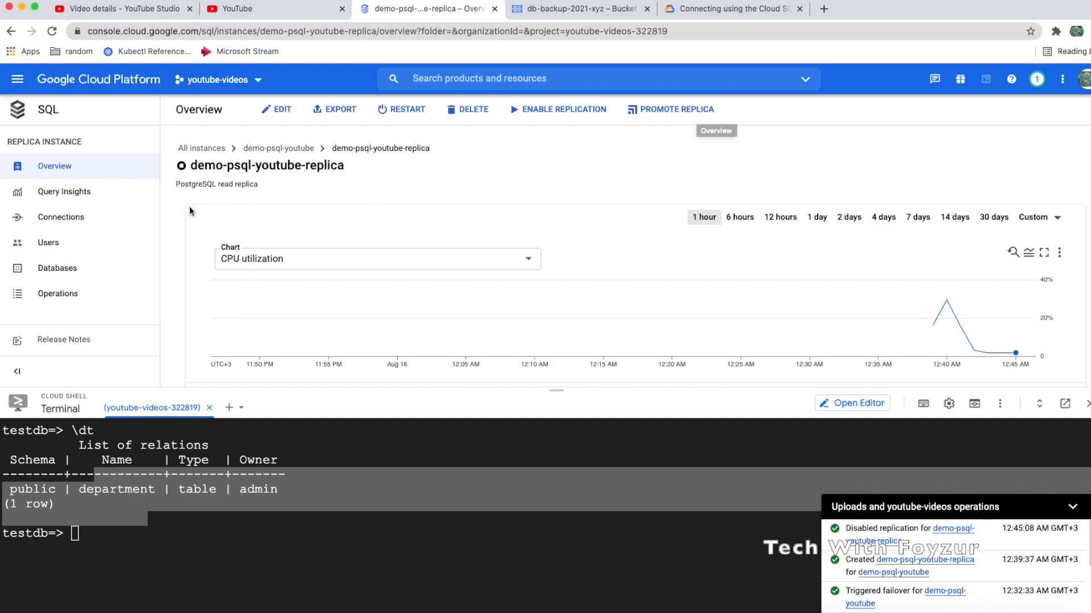
# Review the replica's users and the postgres database's collation, then open primary instance demo-psql-youtube
pyautogui.click(89, 250)
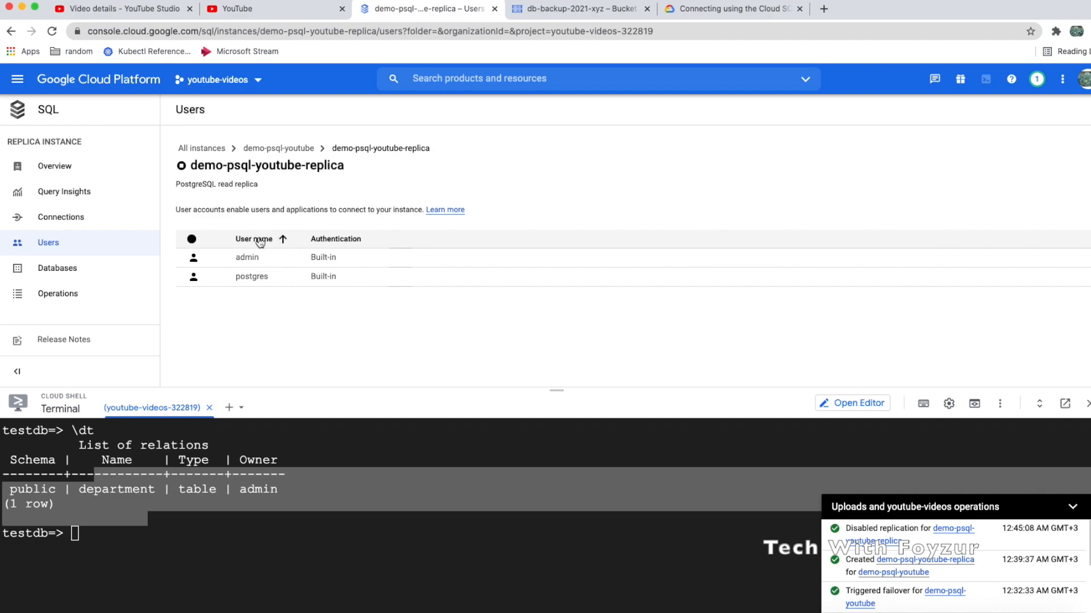
pyautogui.click(72, 270)
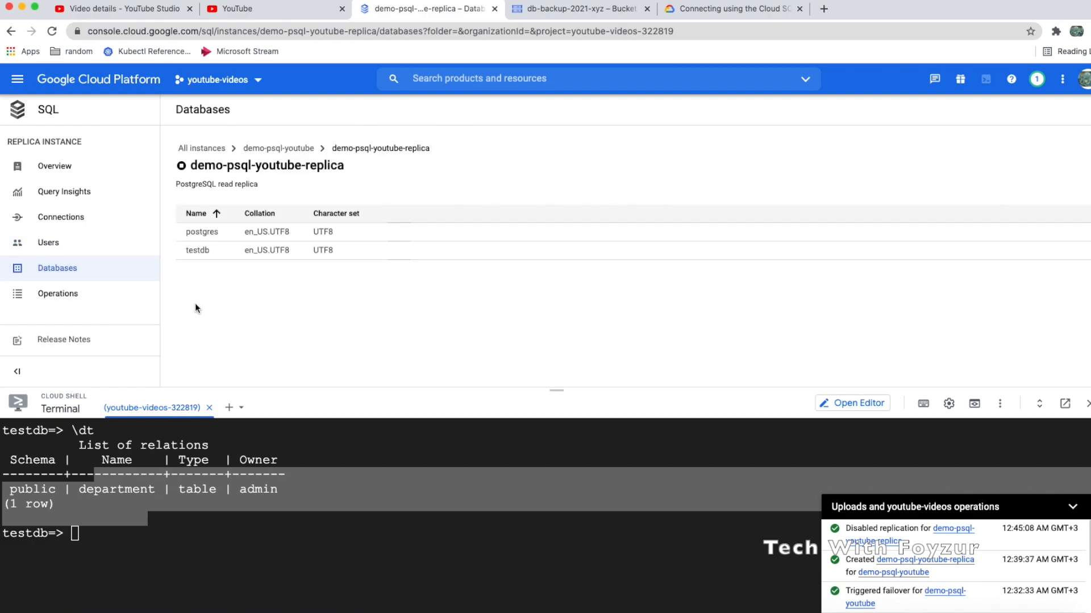
pyautogui.moveTo(236, 230); pyautogui.dragTo(365, 238)
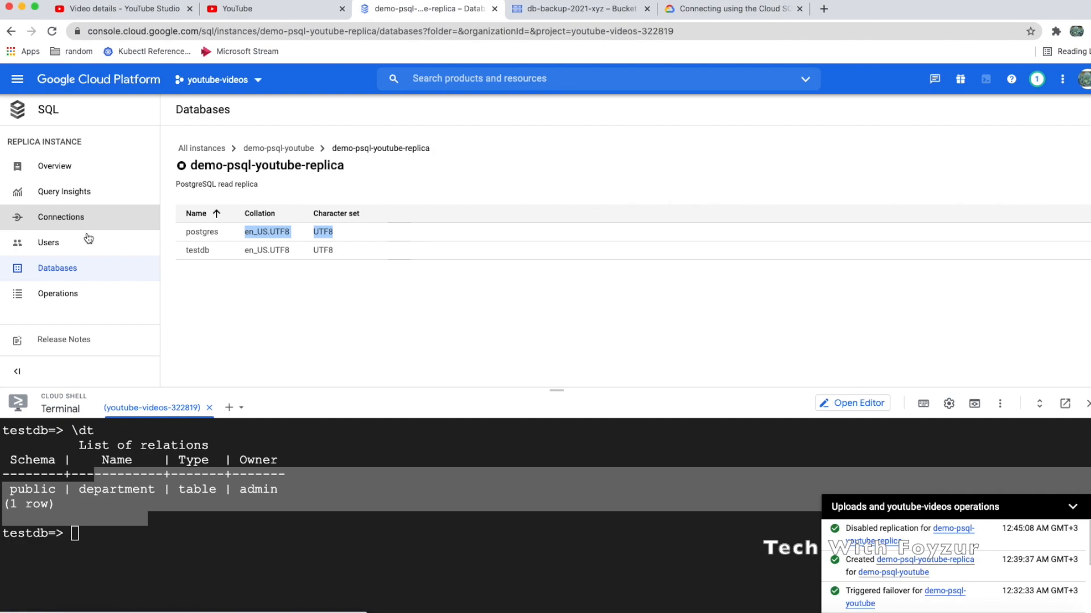
pyautogui.click(50, 113)
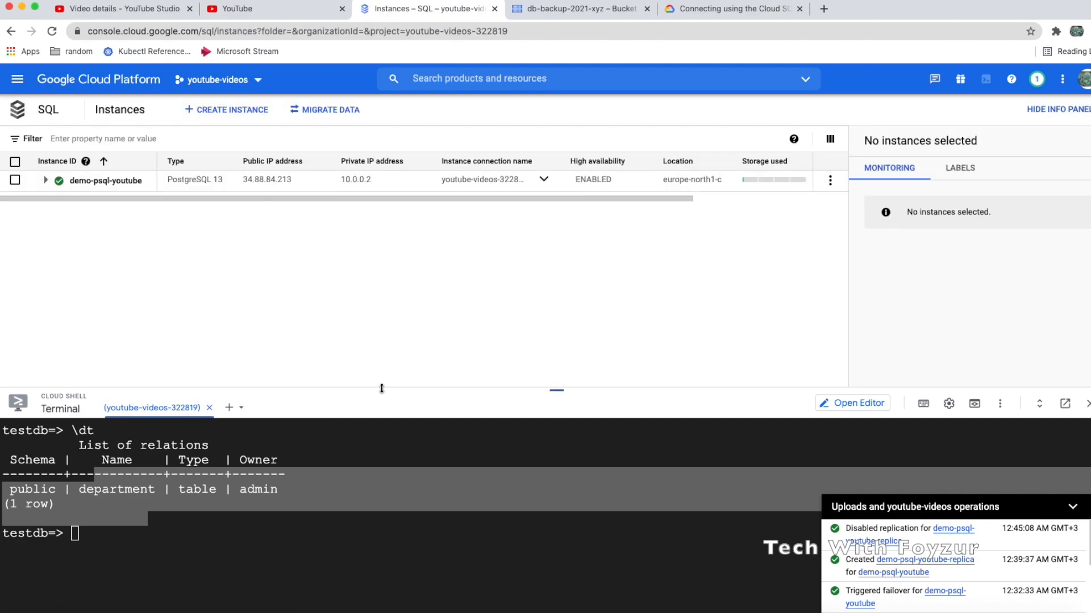
pyautogui.moveTo(381, 390); pyautogui.dragTo(386, 439)
pyautogui.click(98, 181)
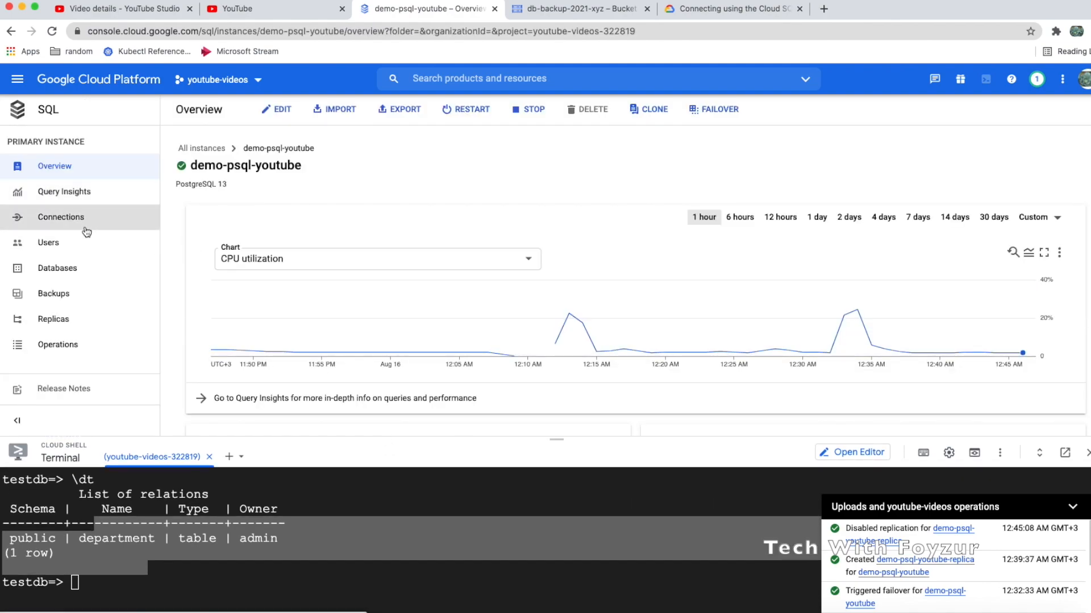
# Open demo-psql-youtube's Connections settings and copy this computer's public IP address
pyautogui.click(85, 229)
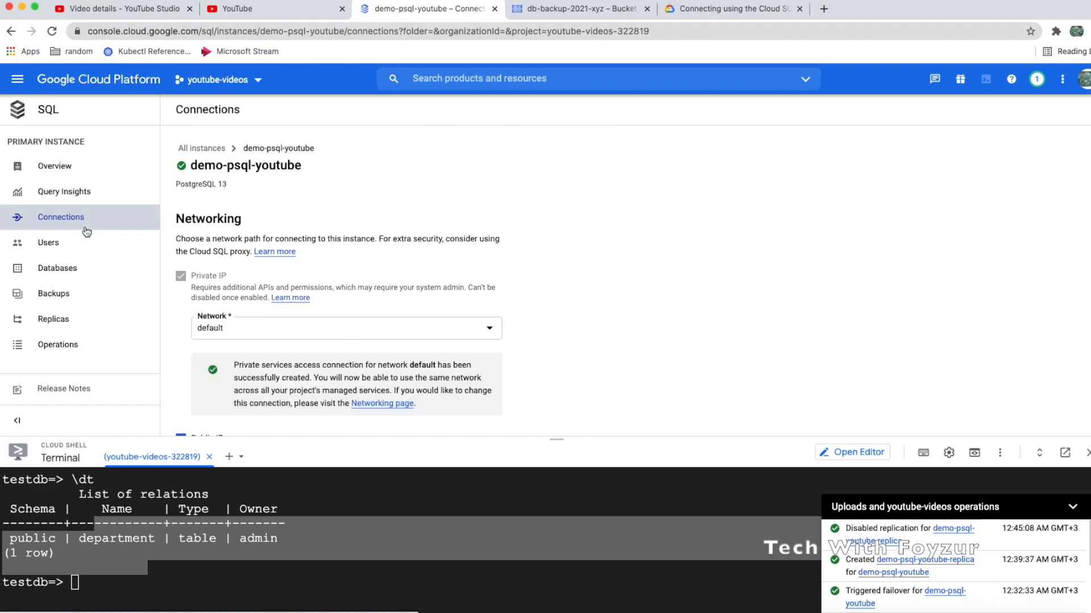
pyautogui.scroll(-10, 252, 295)
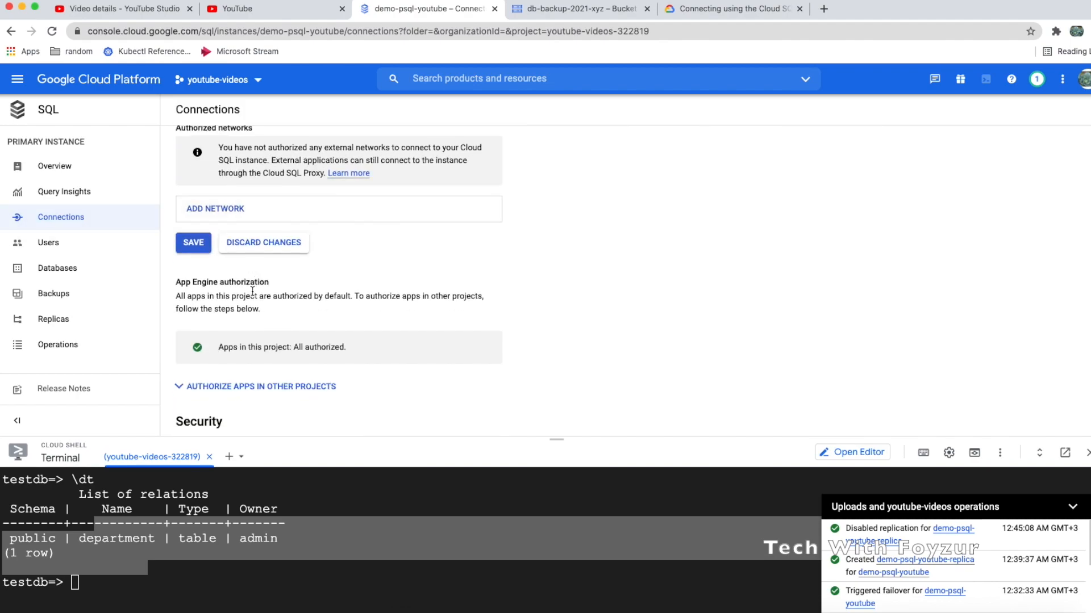
pyautogui.scroll(-5, 252, 291)
pyautogui.scroll(8, 252, 291)
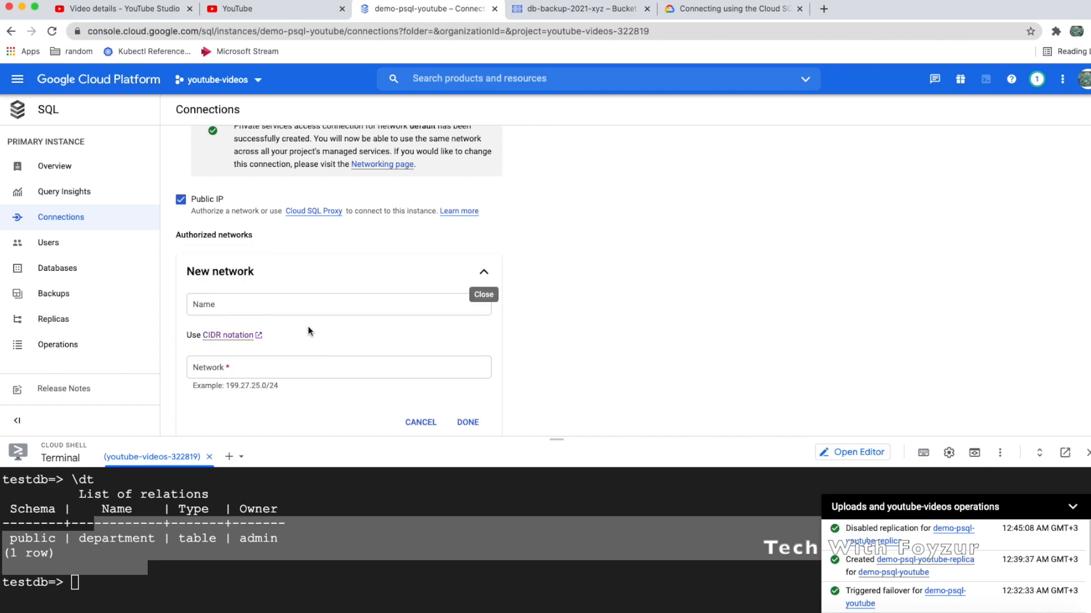
pyautogui.scroll(-3, 310, 328)
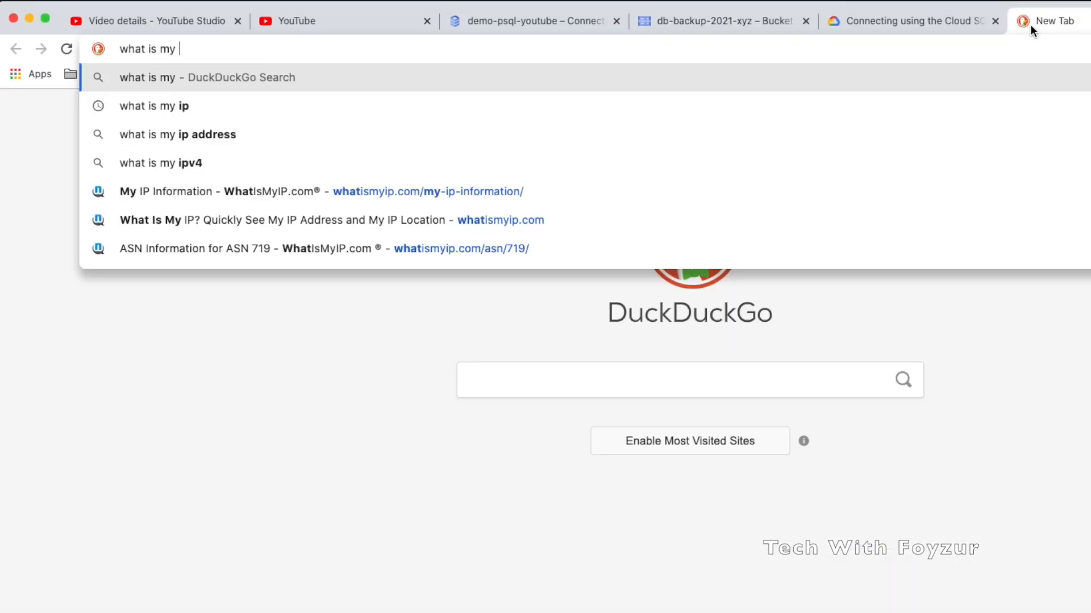
pyautogui.write('up')
pyautogui.press('BackSpace')
pyautogui.press('BackSpace')
pyautogui.write('i')
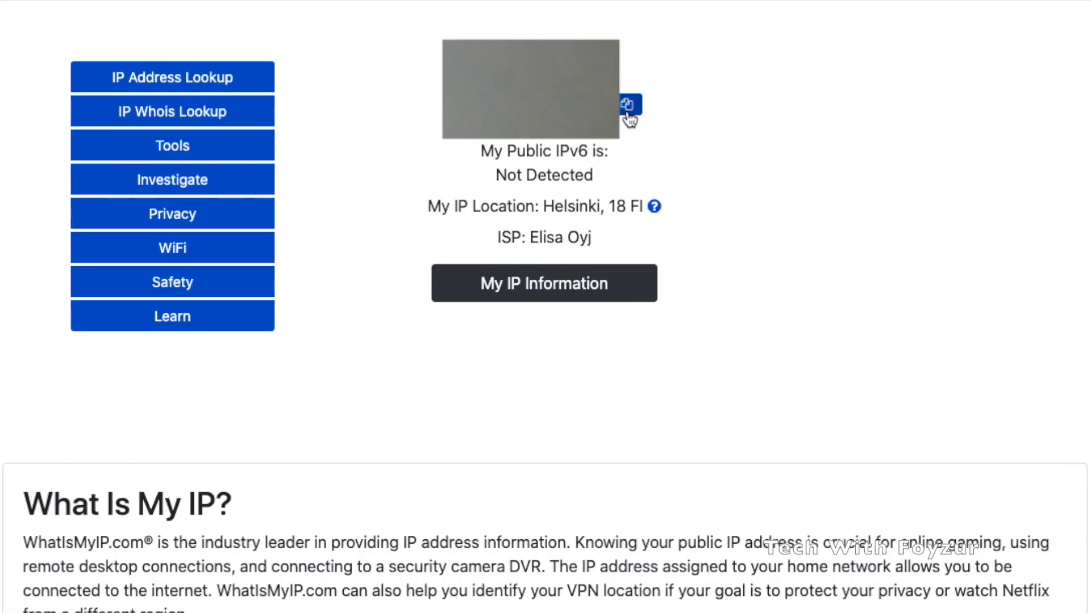
pyautogui.click(628, 113)
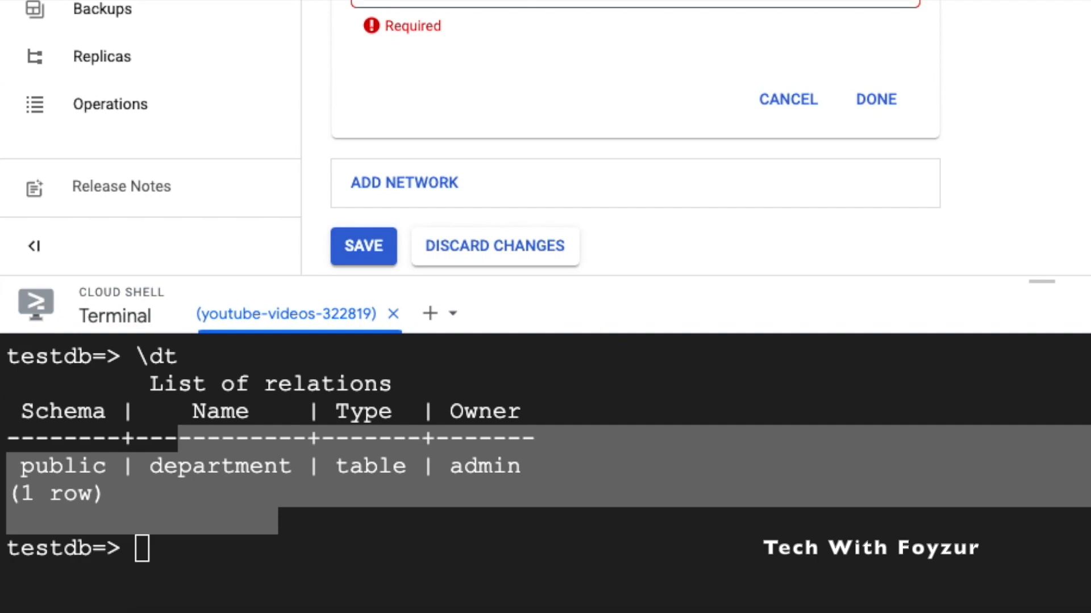
# Add the public IP with /32 as an authorized network and save the connection settings
pyautogui.click(404, 3)
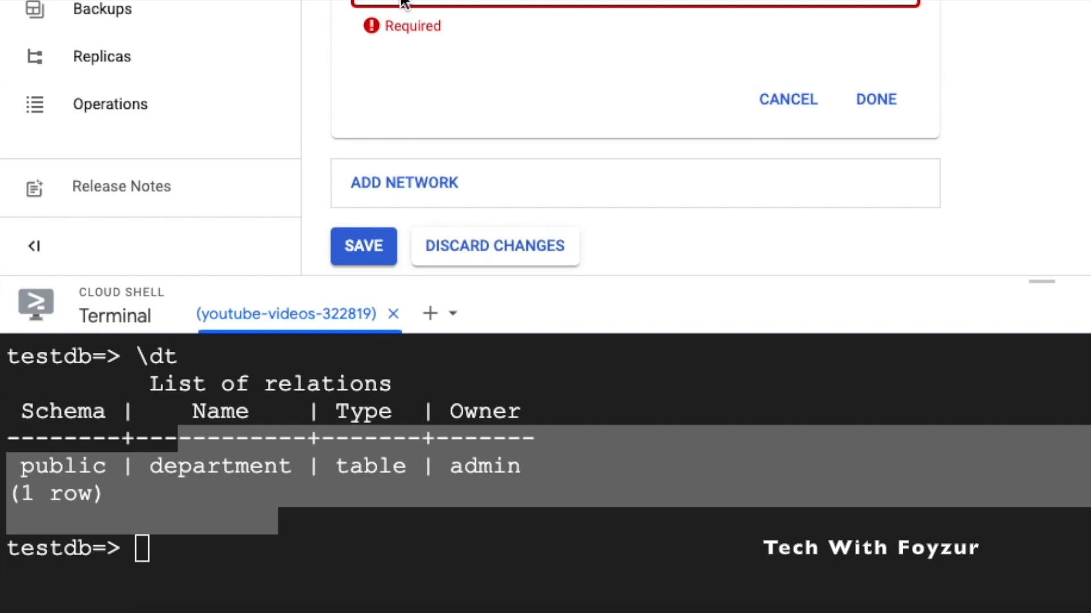
pyautogui.press('super+v')
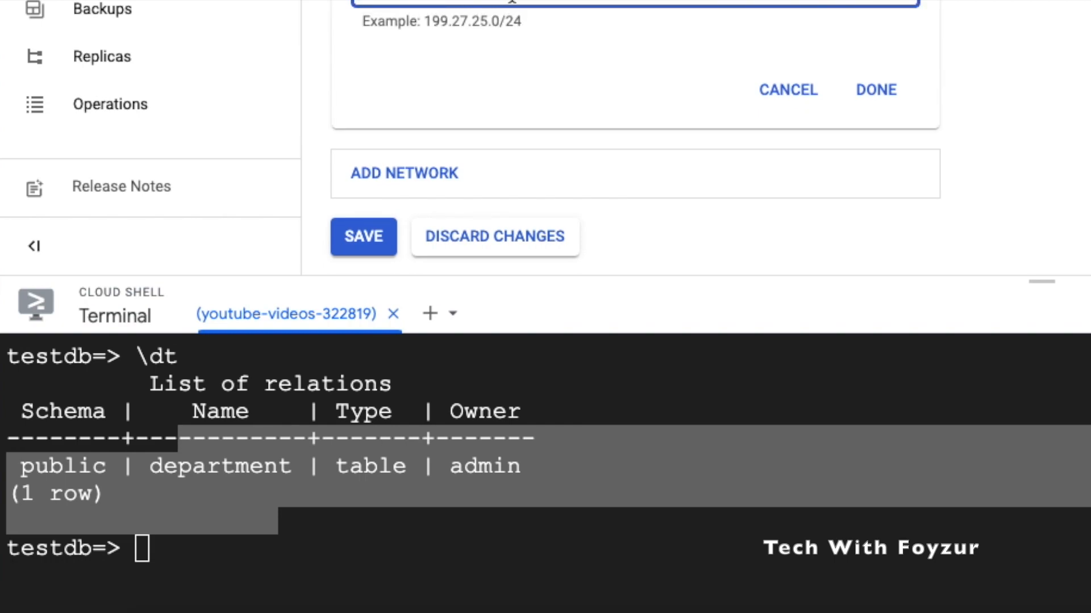
pyautogui.write('/32')
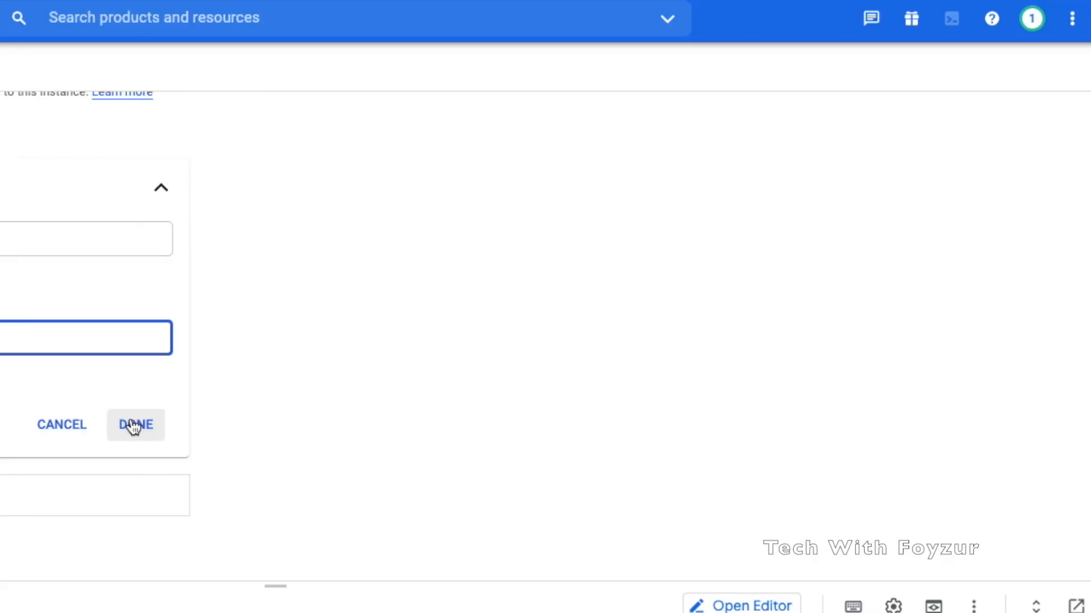
pyautogui.click(875, 90)
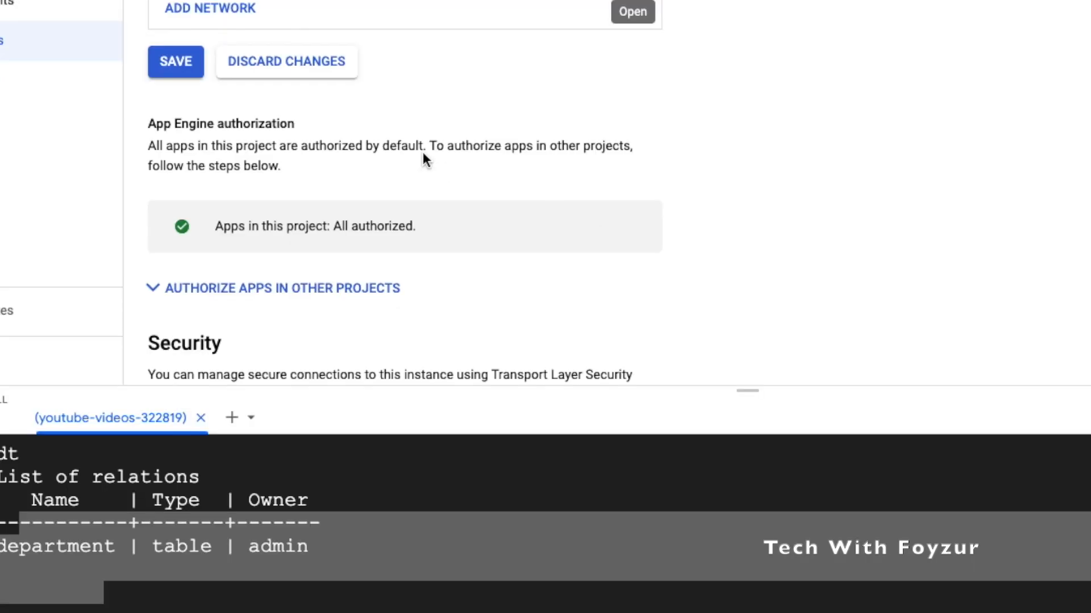
pyautogui.click(170, 66)
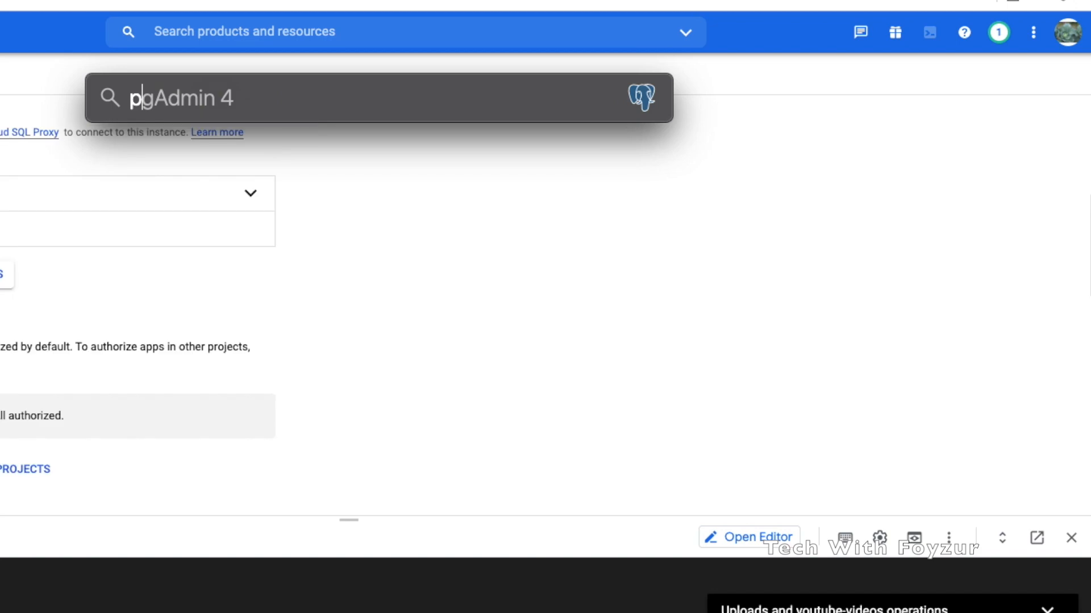
# Launch pgAdmin 4 through Spotlight, then save the pending Cloud SQL authorized network changes
pyautogui.write('gadmin')
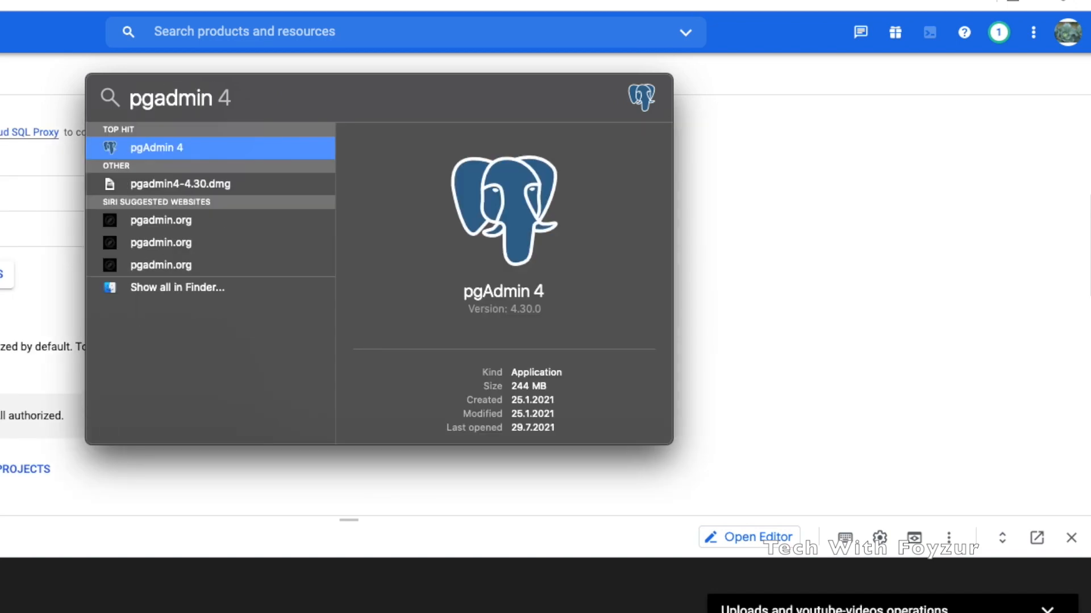
pyautogui.press('Return')
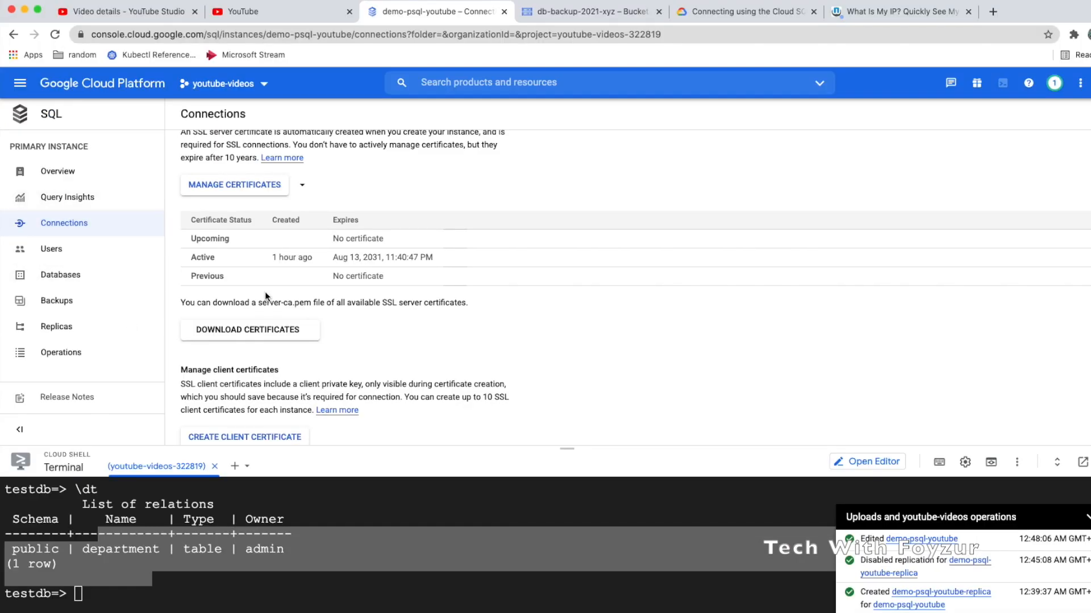
pyautogui.scroll(5, 265, 291)
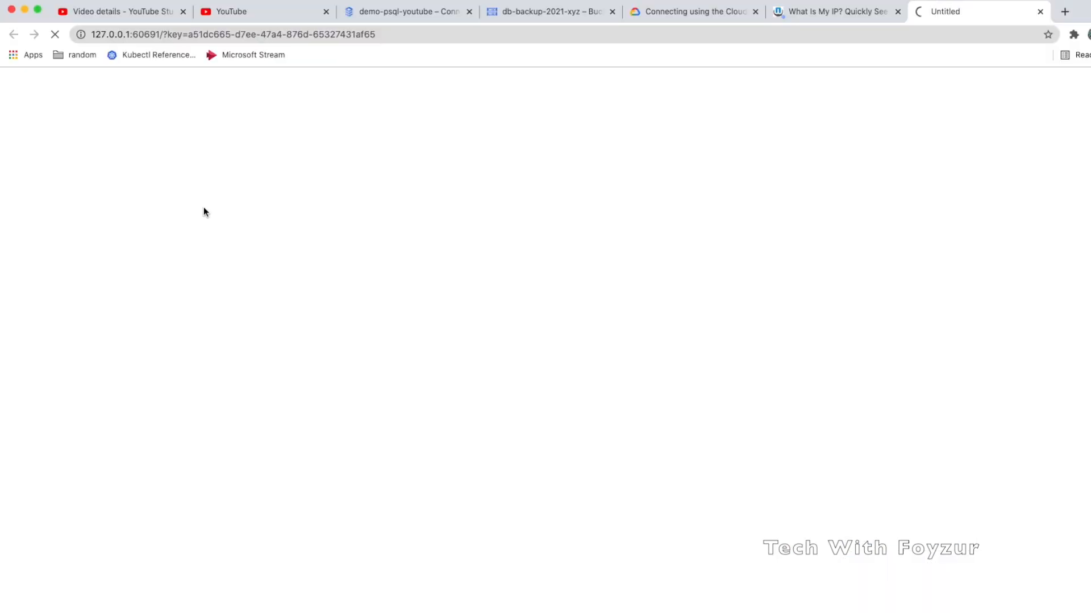
pyautogui.click(431, 11)
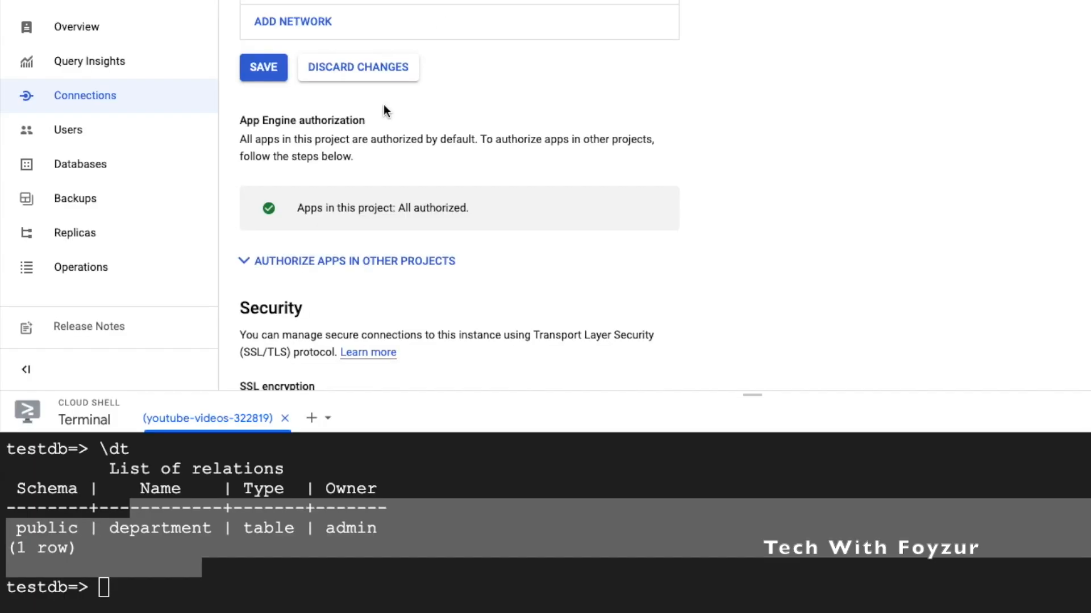
pyautogui.click(280, 71)
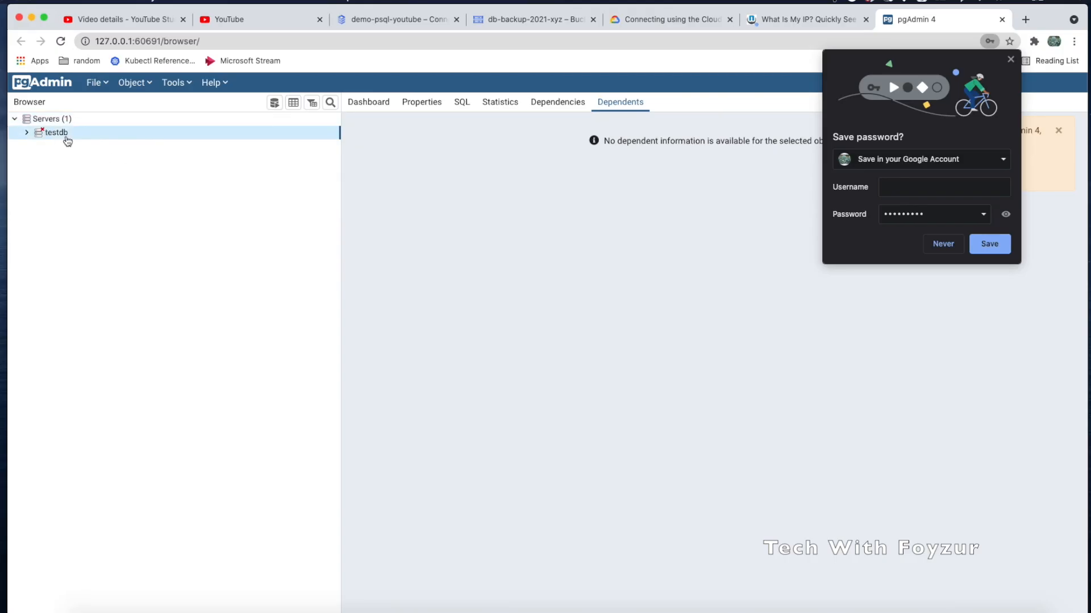
# Remove the old testdb server from pgAdmin, declining to save the browser password
pyautogui.rightClick(63, 136)
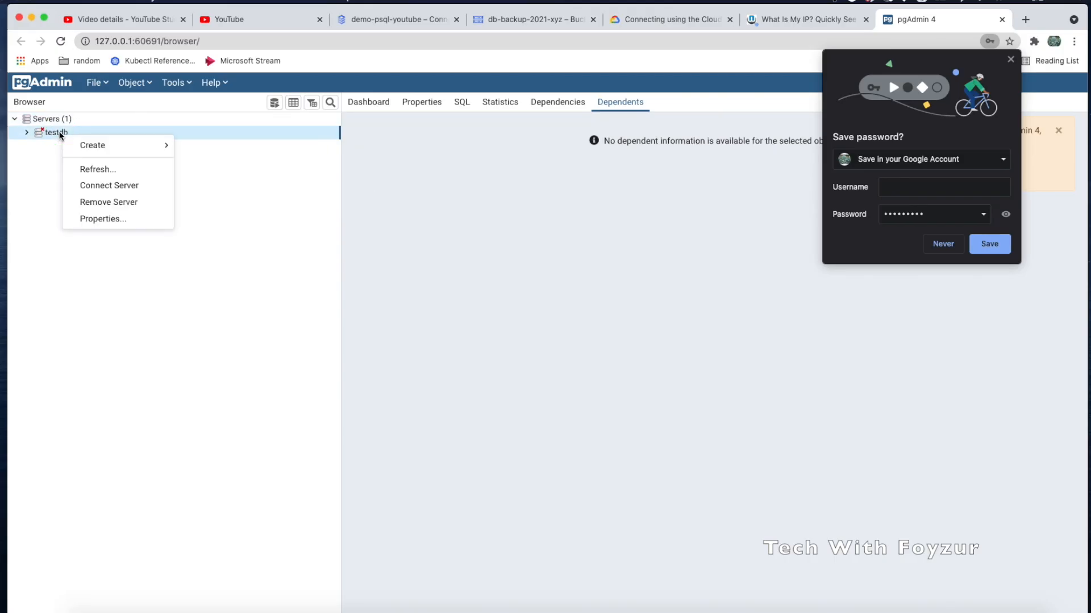
pyautogui.moveTo(120, 152)
pyautogui.click(110, 203)
pyautogui.click(694, 204)
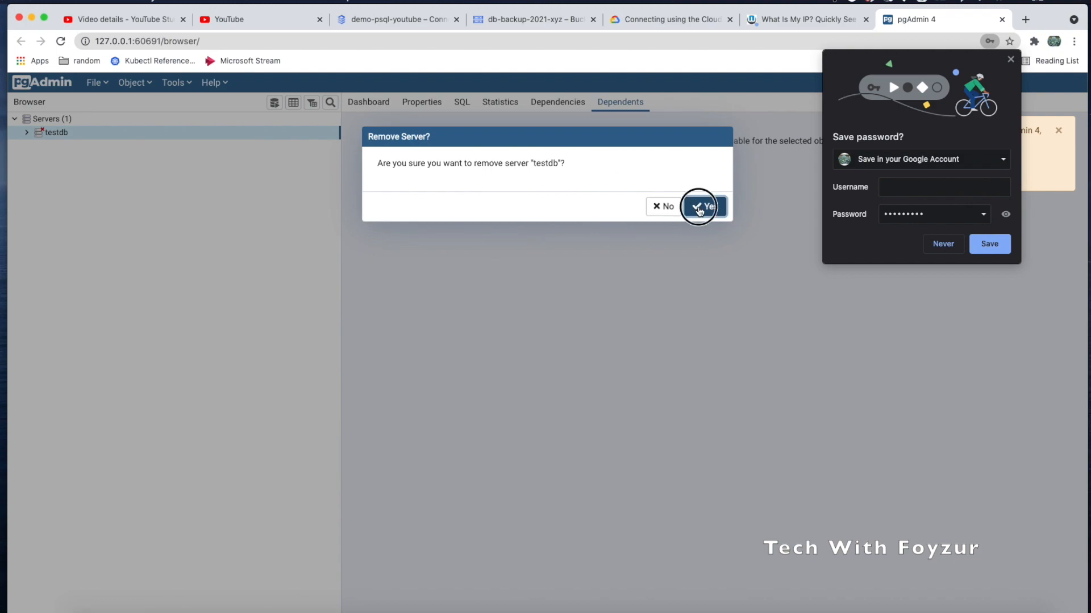
pyautogui.click(942, 244)
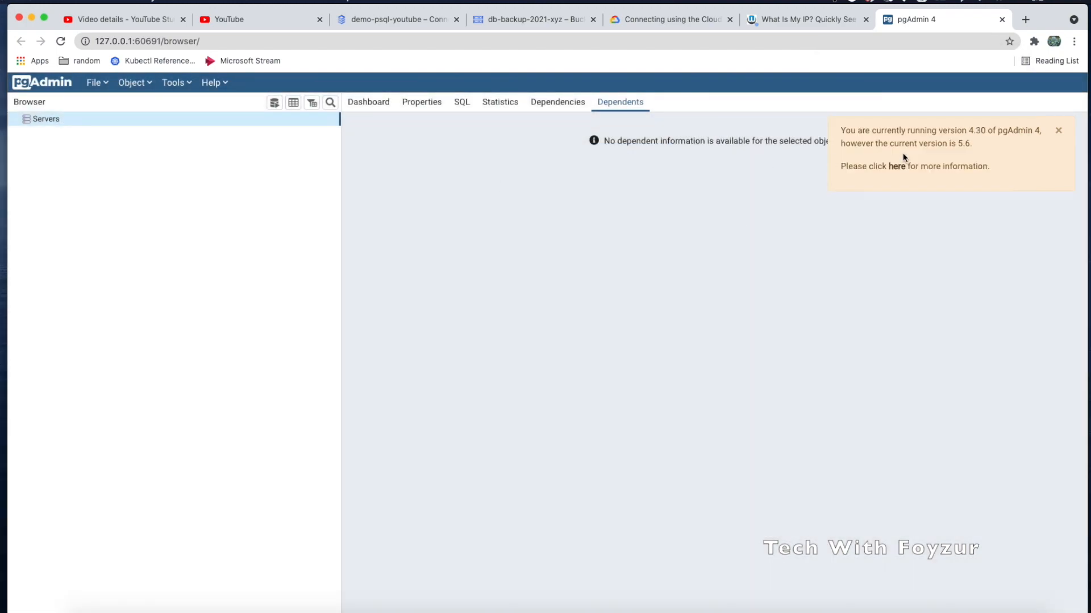
# Start registering a new server with username admin and move on to its password
pyautogui.rightClick(114, 120)
pyautogui.moveTo(149, 131)
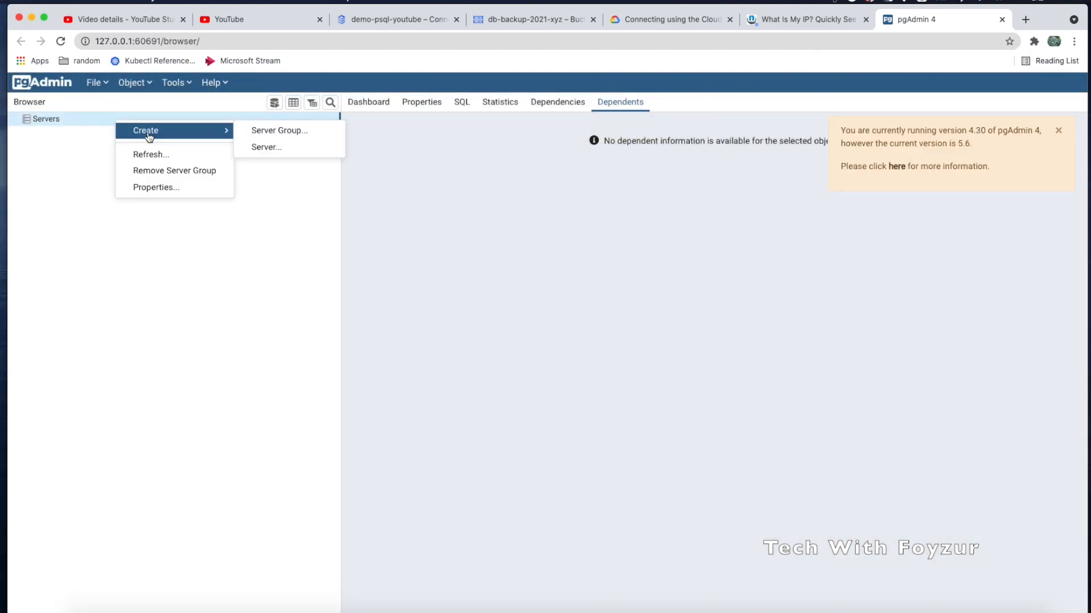
pyautogui.click(291, 145)
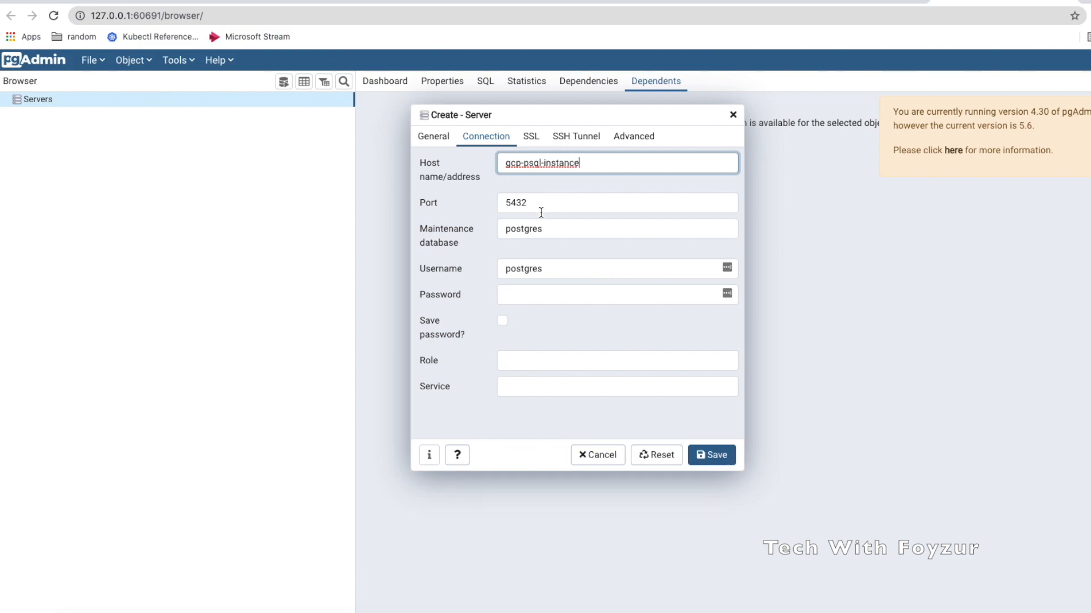
pyautogui.moveTo(540, 265); pyautogui.dragTo(475, 270)
pyautogui.write('admin')
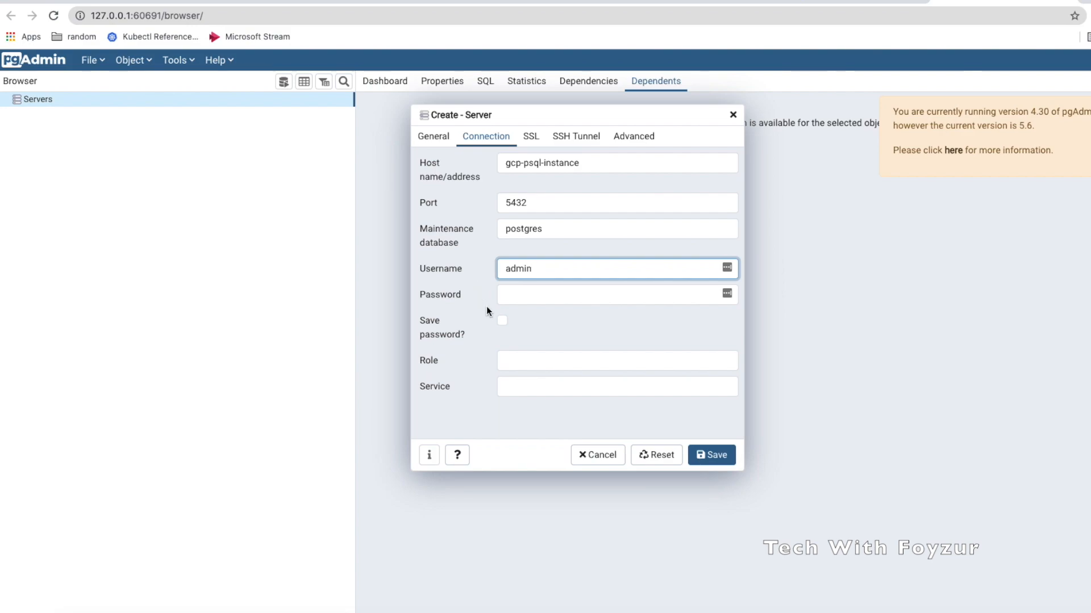
pyautogui.click(529, 296)
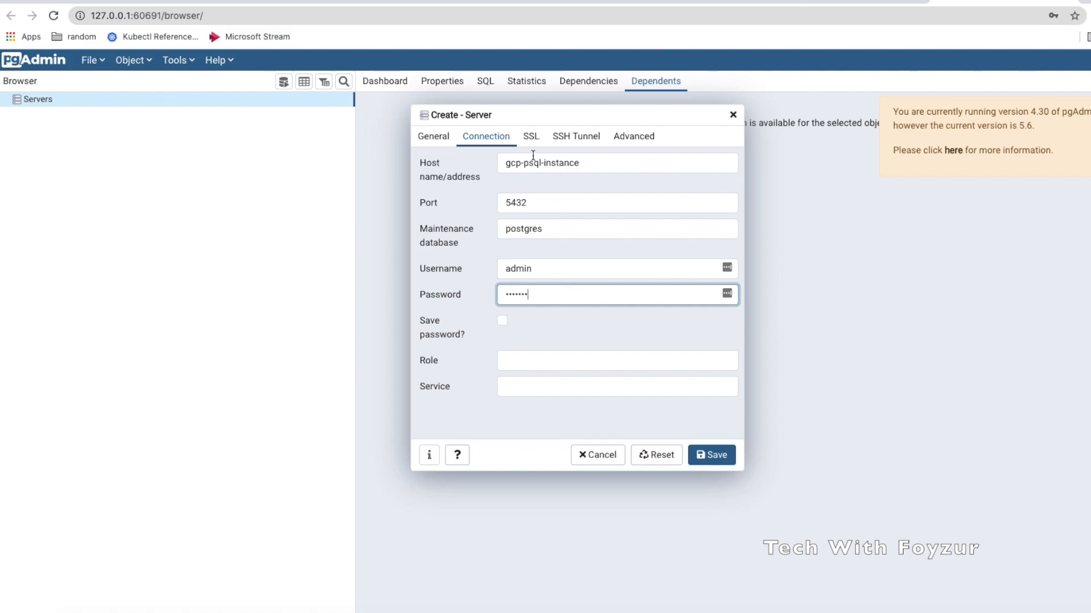
# Paste the Cloud SQL instance connection name as the server's host, check SSL, and try saving
pyautogui.click(398, 8)
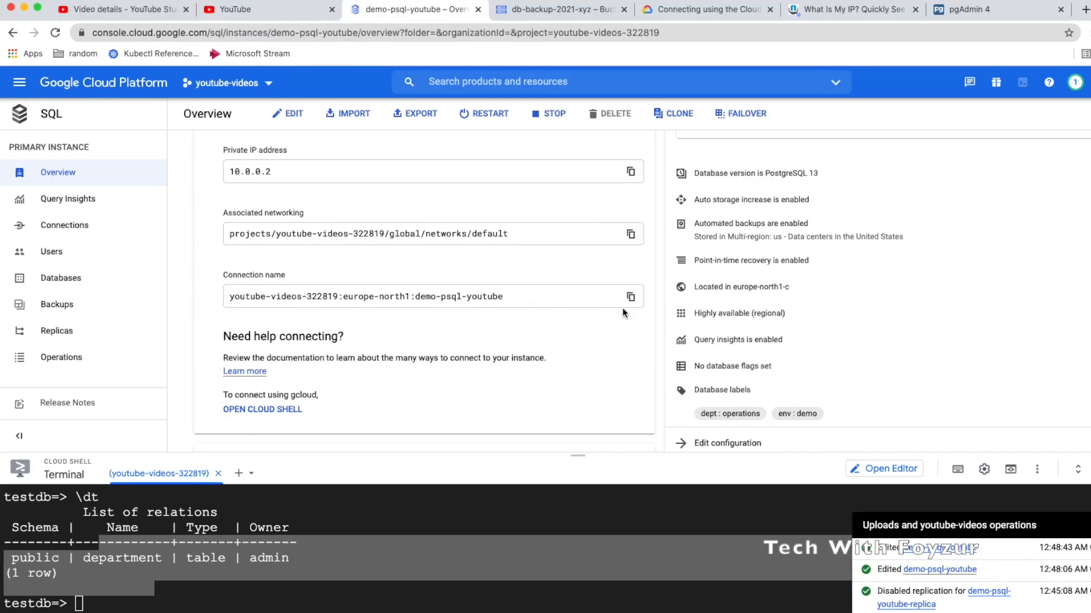
pyautogui.click(631, 297)
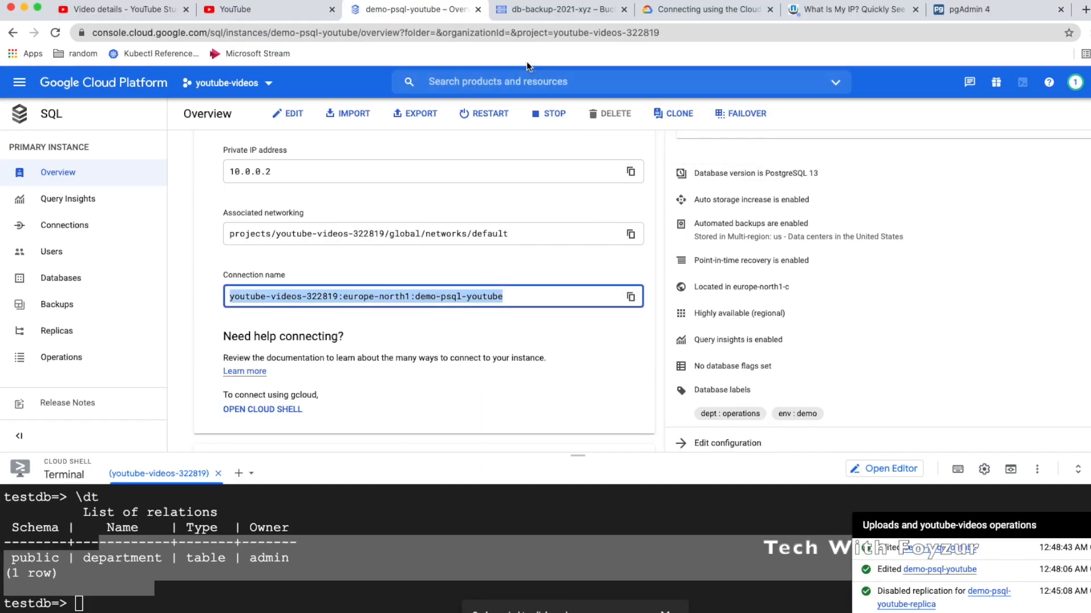
pyautogui.click(960, 10)
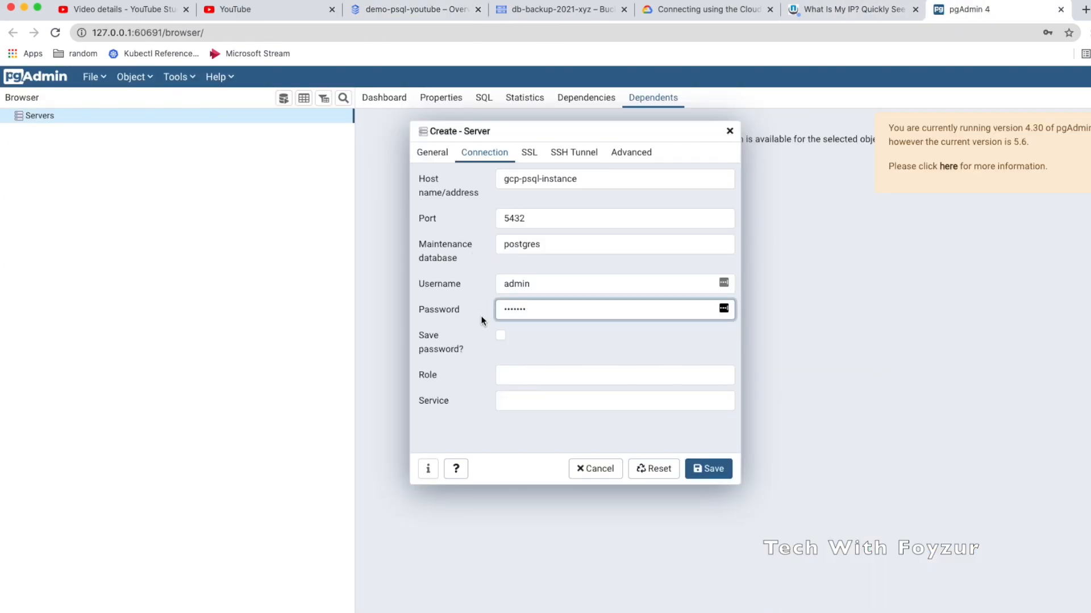
pyautogui.tripleClick(522, 181)
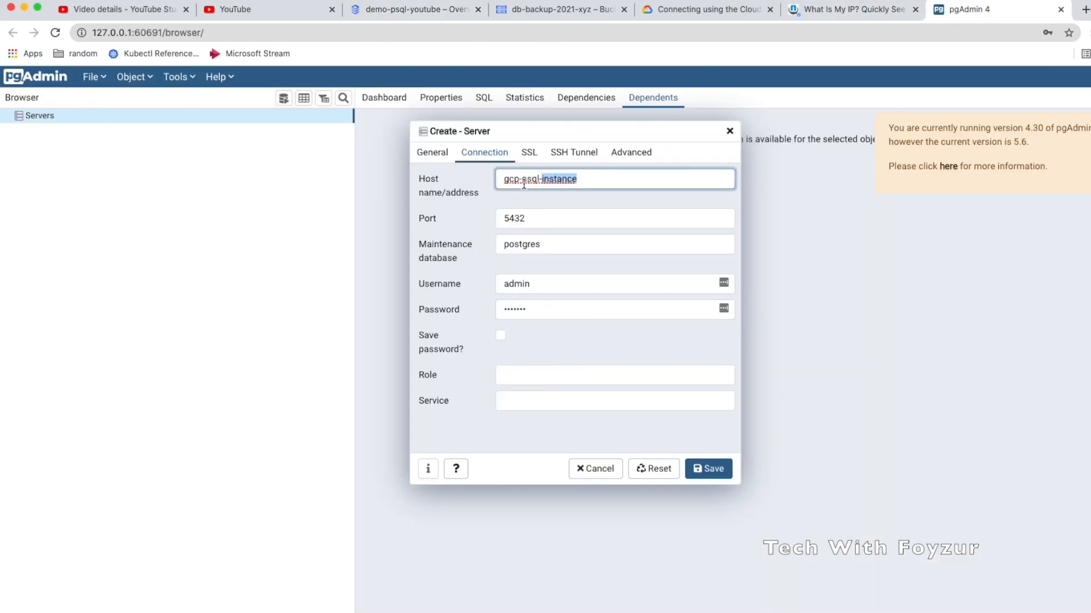
pyautogui.press('super+v')
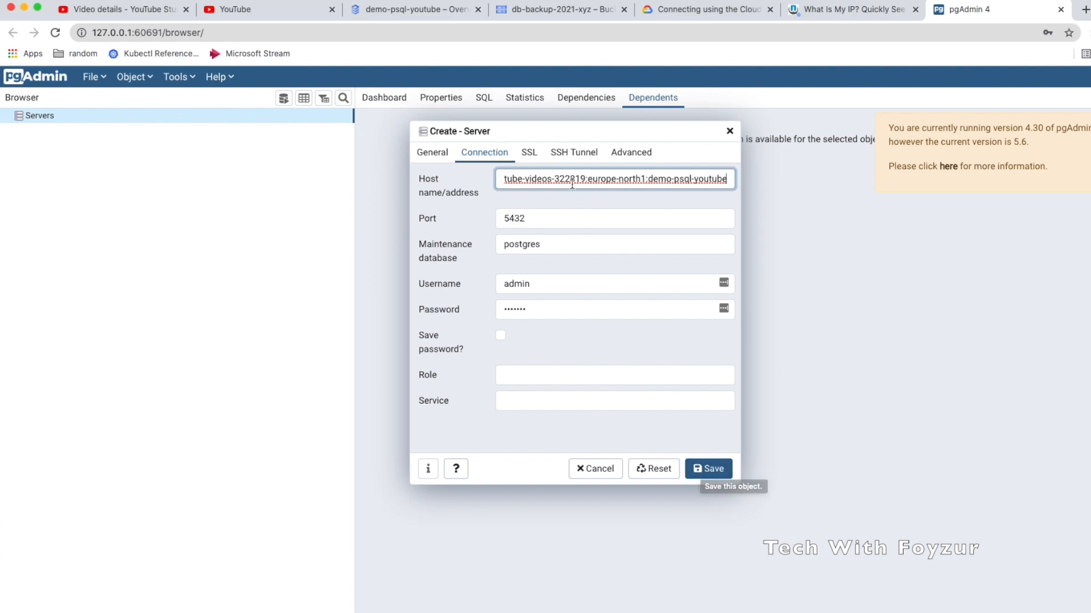
pyautogui.click(528, 152)
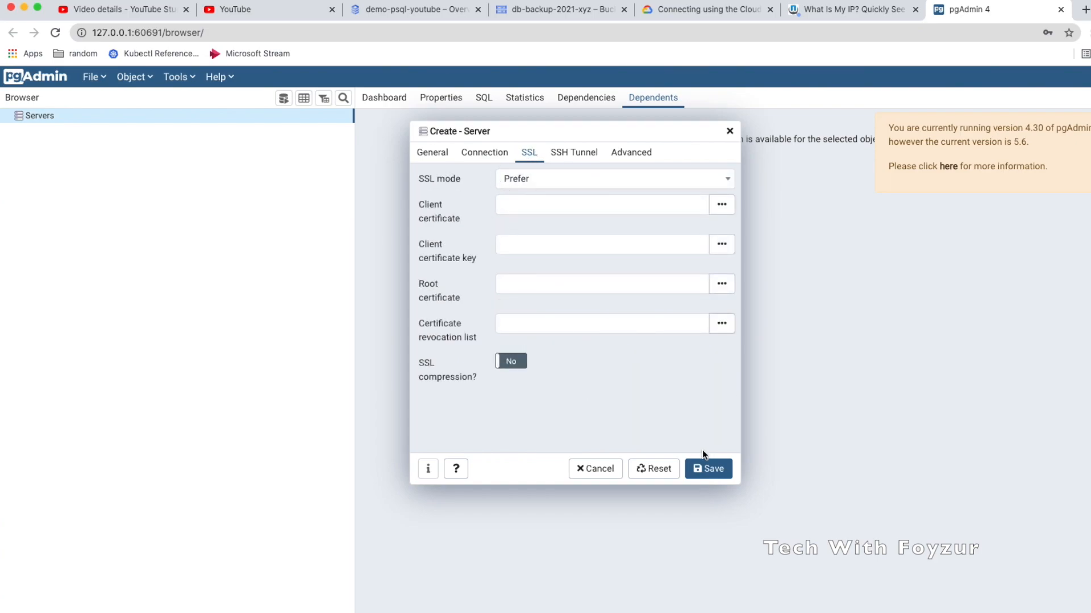
pyautogui.click(710, 470)
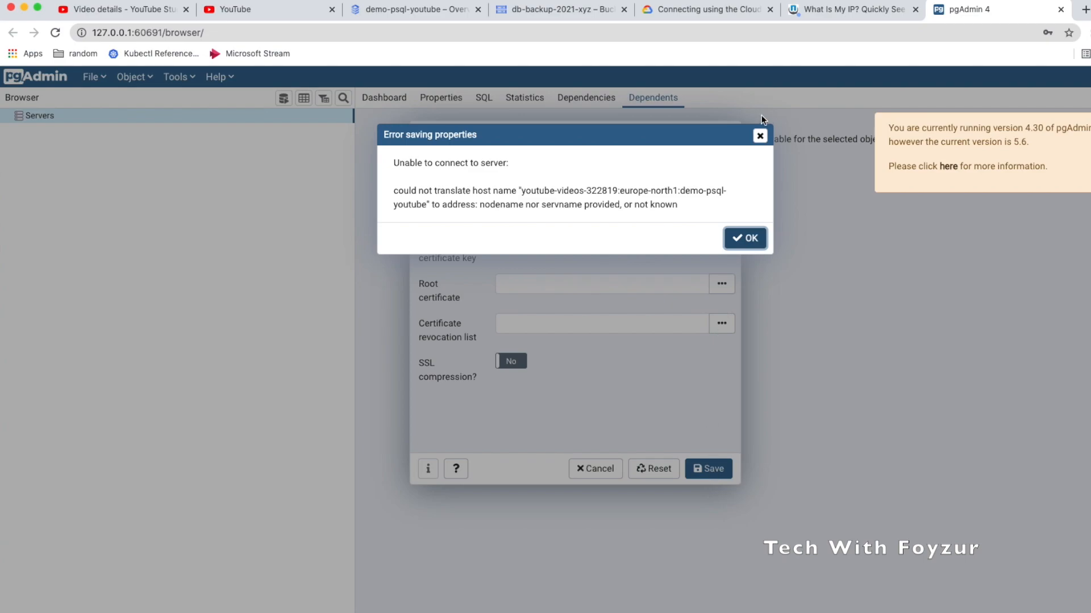
pyautogui.click(411, 11)
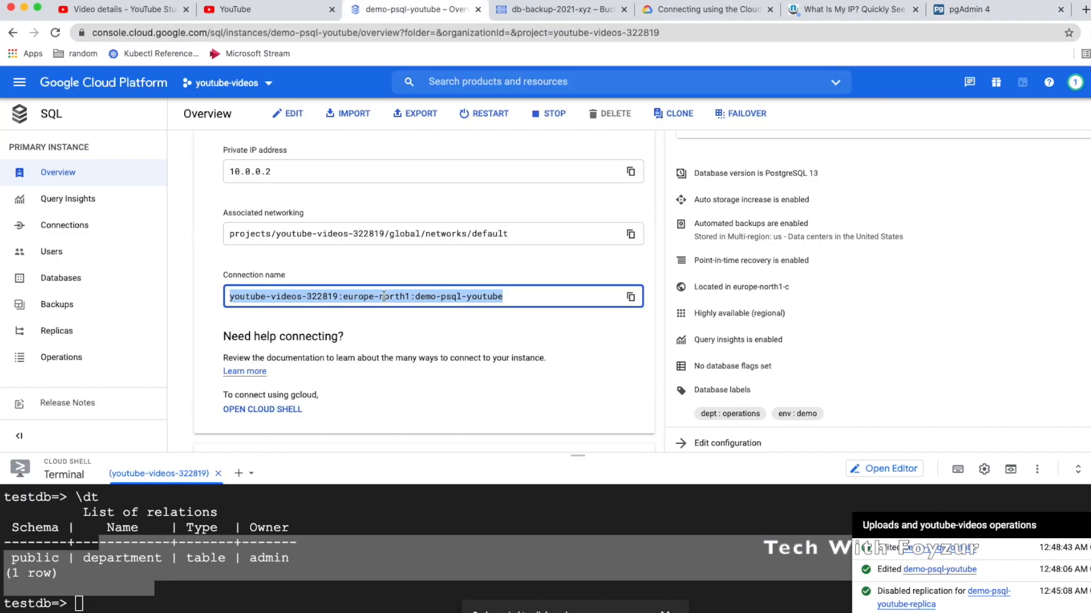
# Replace the host with public IP 34.88.84.213 and save the server, dismissing the pg_hba error
pyautogui.scroll(3, 384, 296)
pyautogui.click(631, 268)
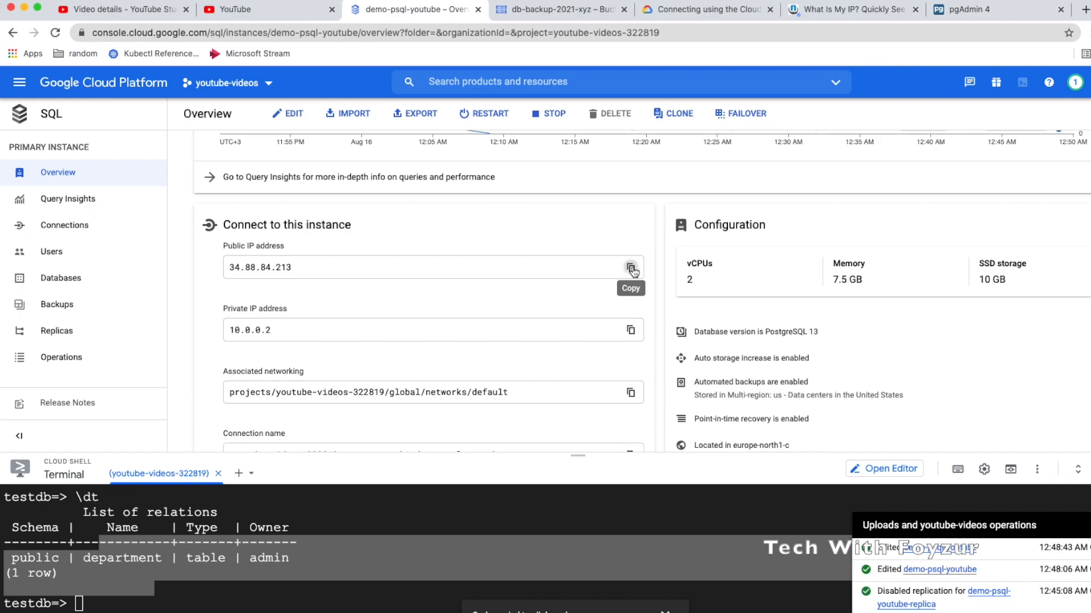
pyautogui.click(958, 11)
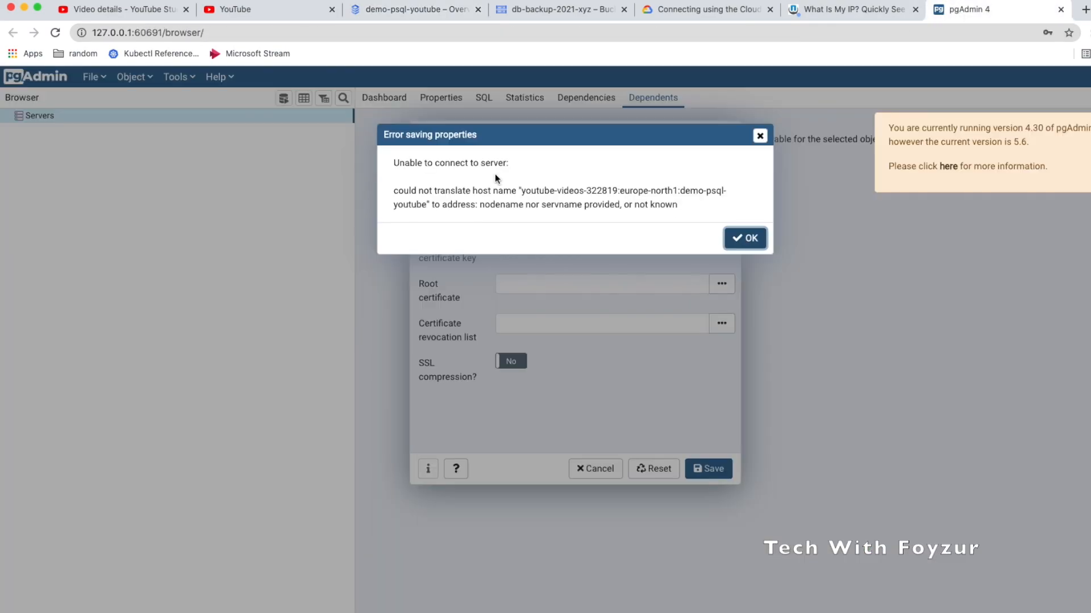
pyautogui.click(745, 238)
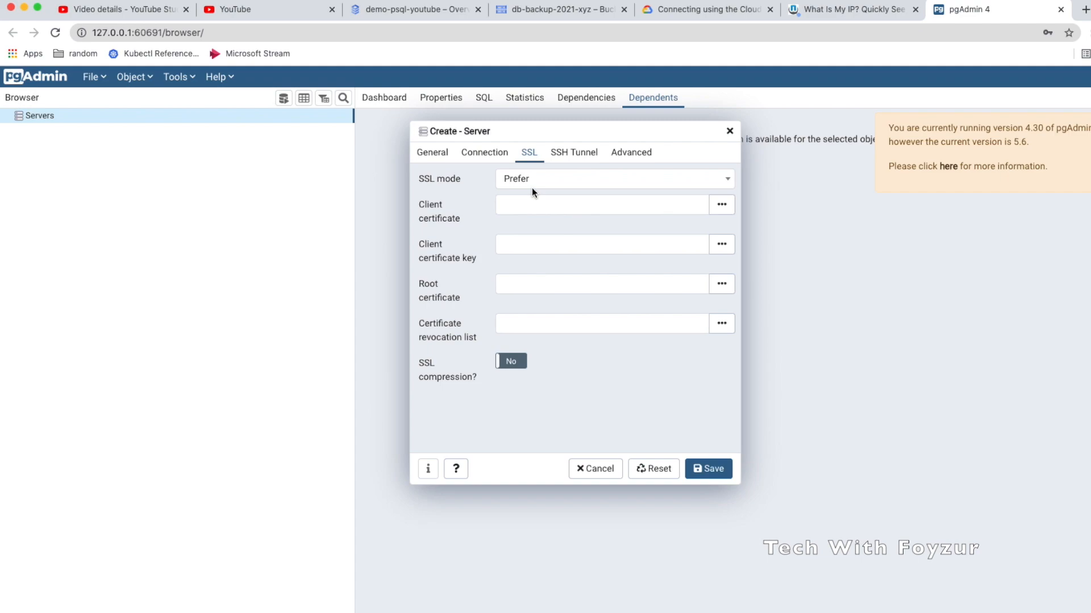
pyautogui.click(487, 153)
pyautogui.tripleClick(534, 181)
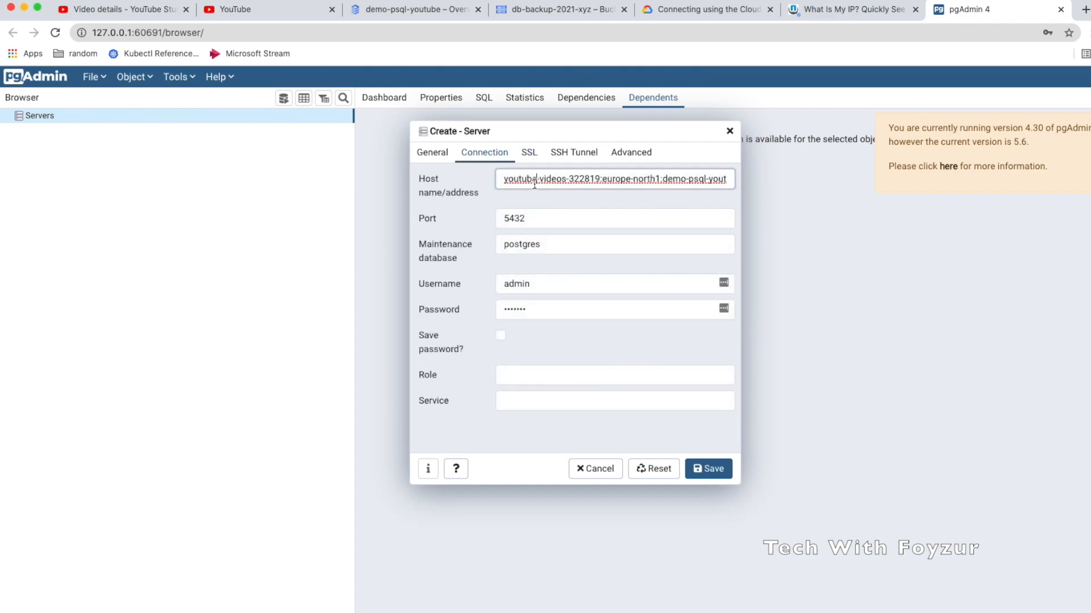
pyautogui.press('super+v')
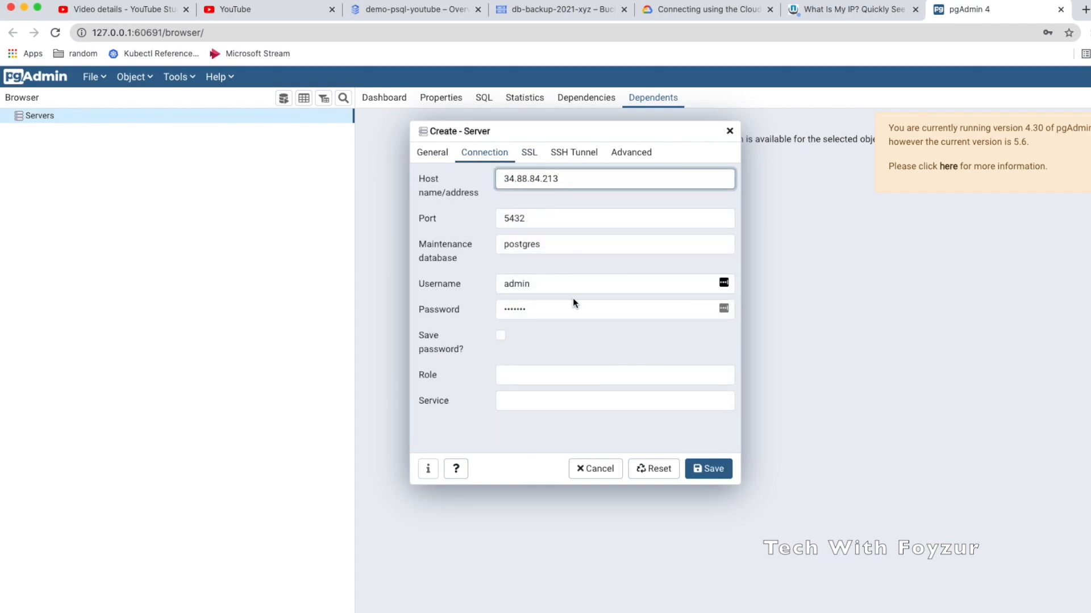
pyautogui.click(703, 469)
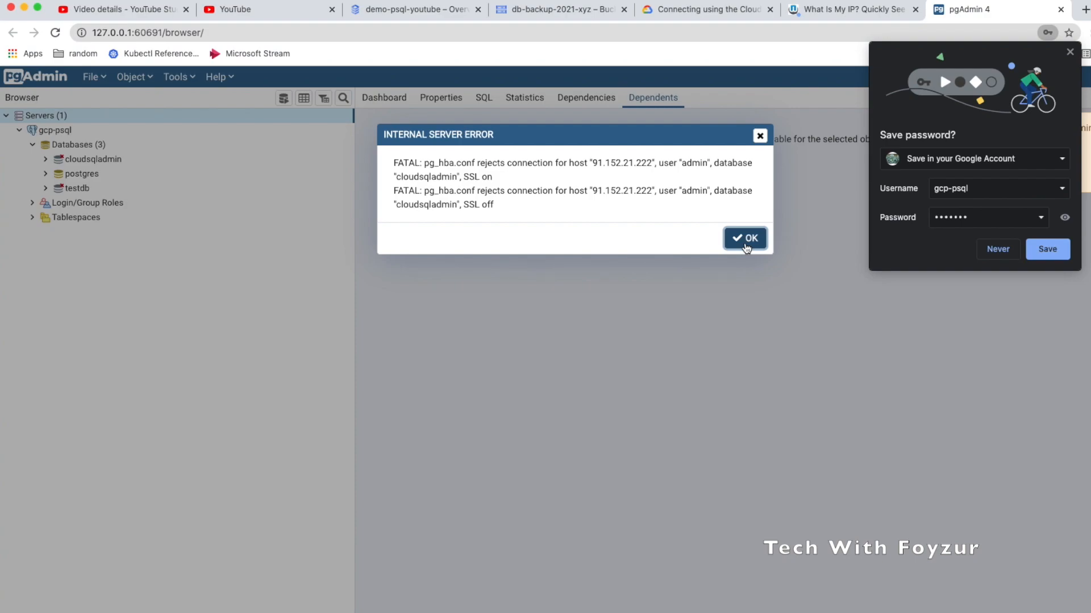
pyautogui.click(745, 239)
# Expand testdb > Schemas > public > Tables to reveal the department table and its contents
pyautogui.click(1004, 252)
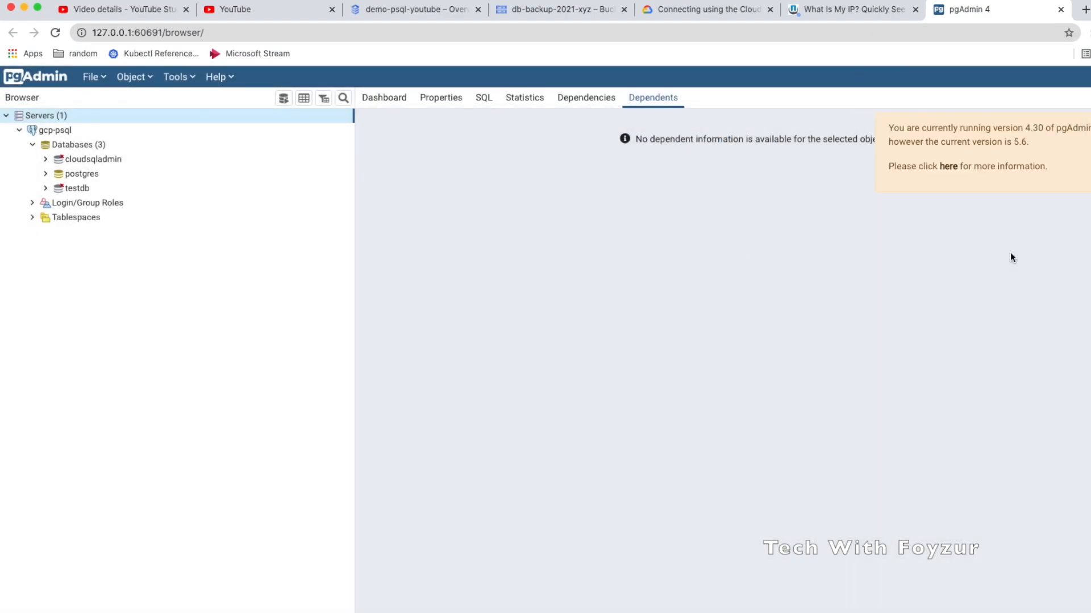
pyautogui.click(48, 193)
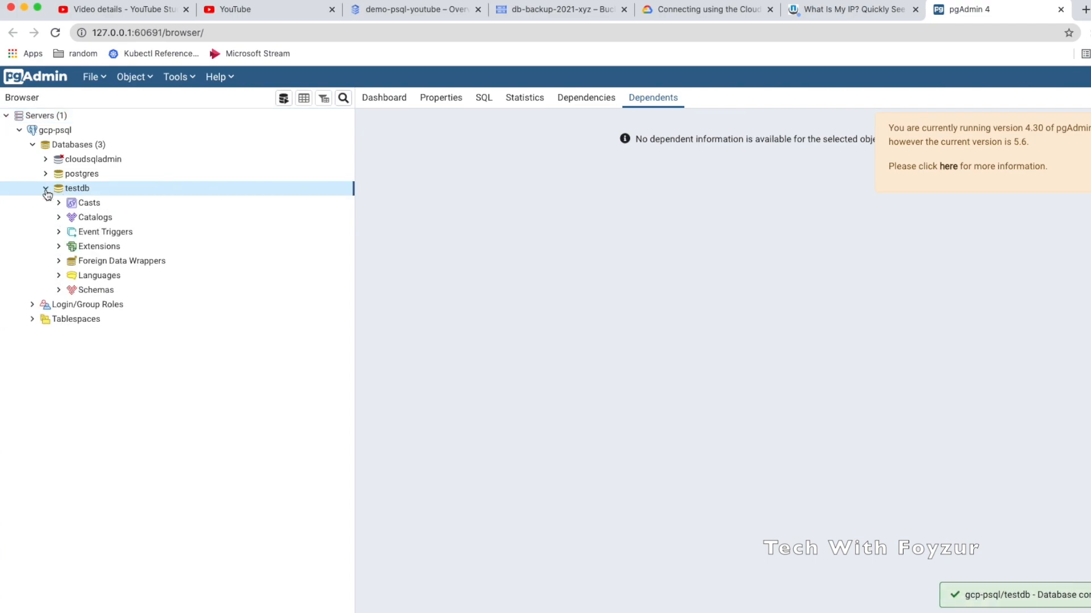
pyautogui.click(85, 290)
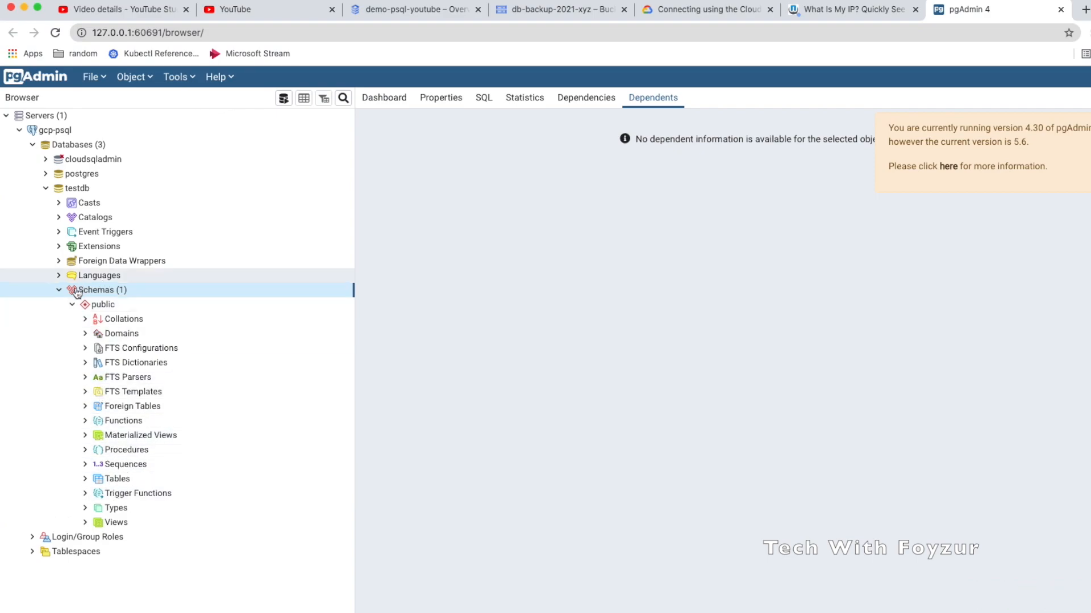
pyautogui.click(90, 479)
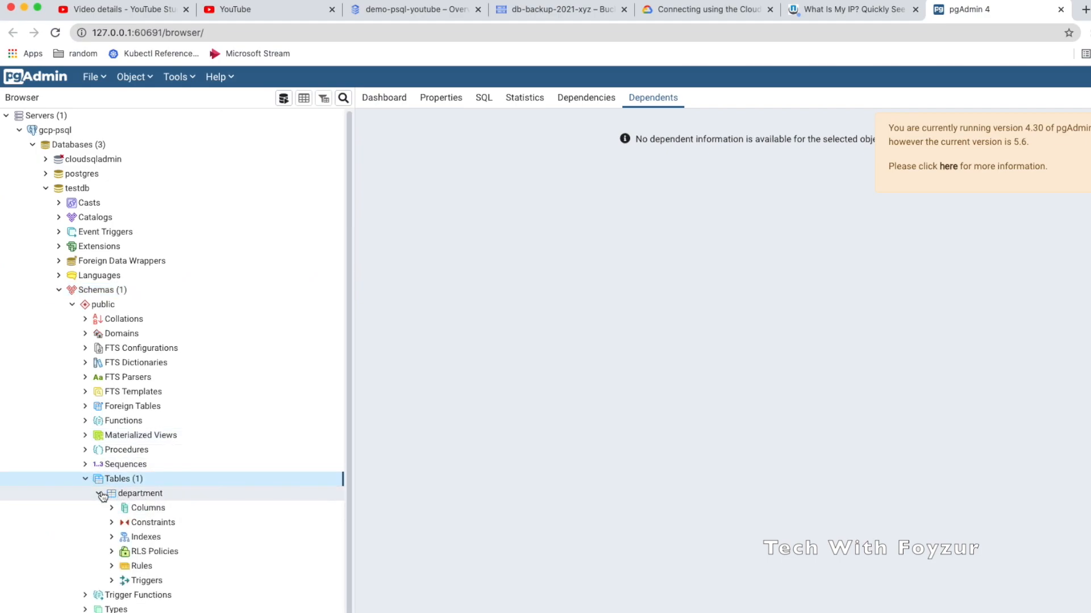
pyautogui.click(120, 494)
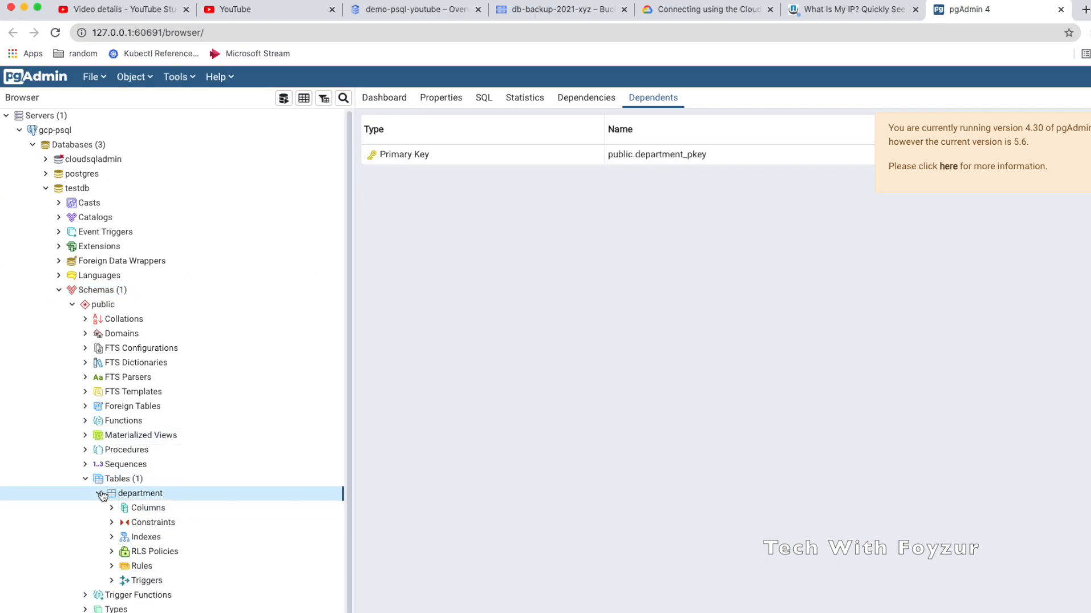
pyautogui.click(99, 494)
pyautogui.click(99, 495)
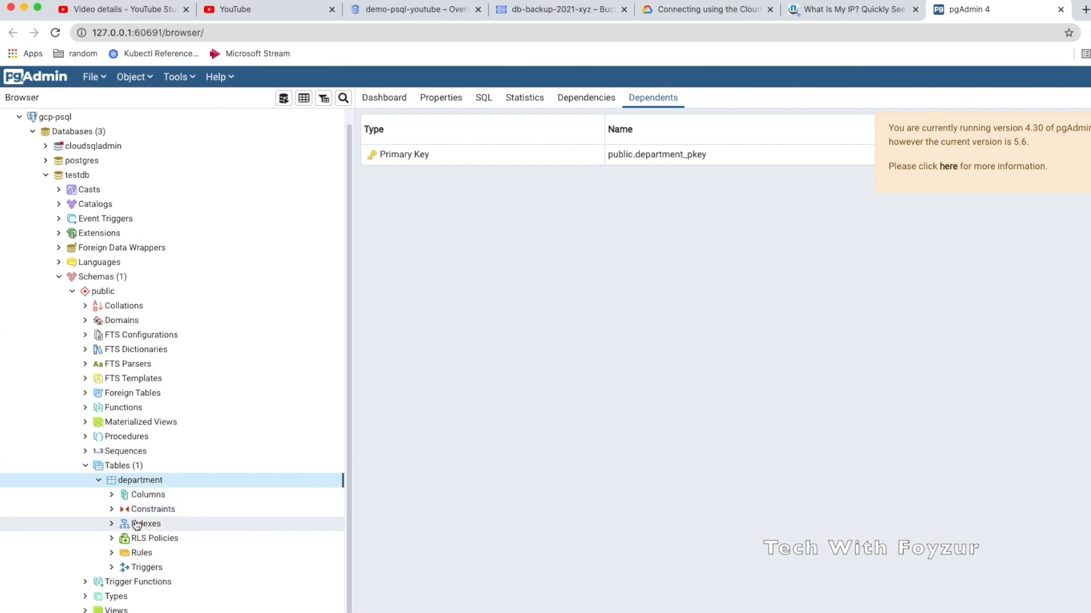
pyautogui.click(100, 481)
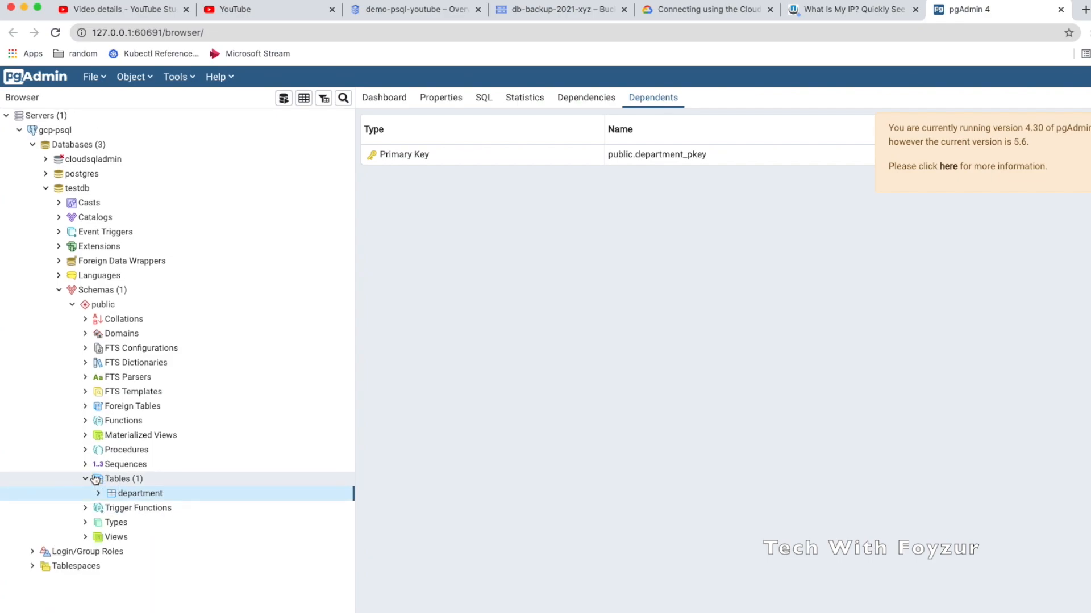
pyautogui.click(85, 479)
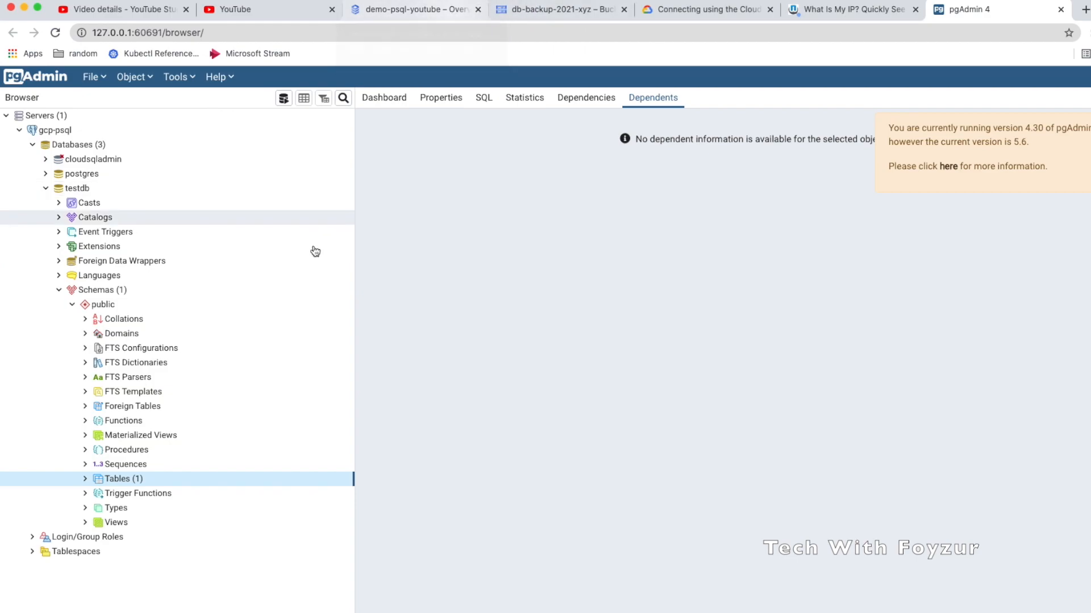
pyautogui.click(85, 480)
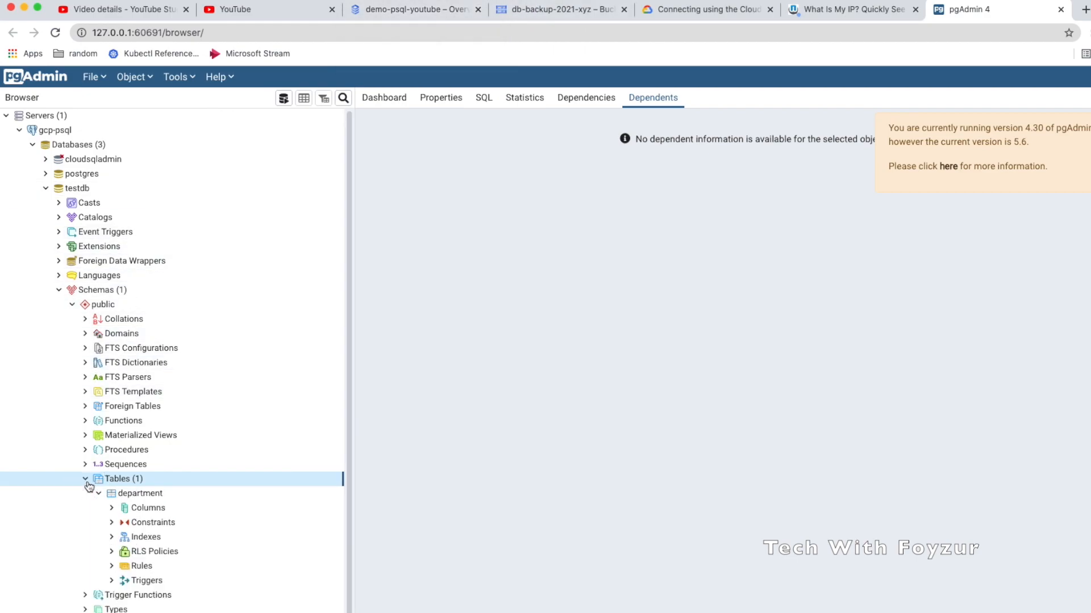
# Create and save an empty table named test-table in testdb's public schema
pyautogui.rightClick(122, 482)
pyautogui.moveTo(157, 489)
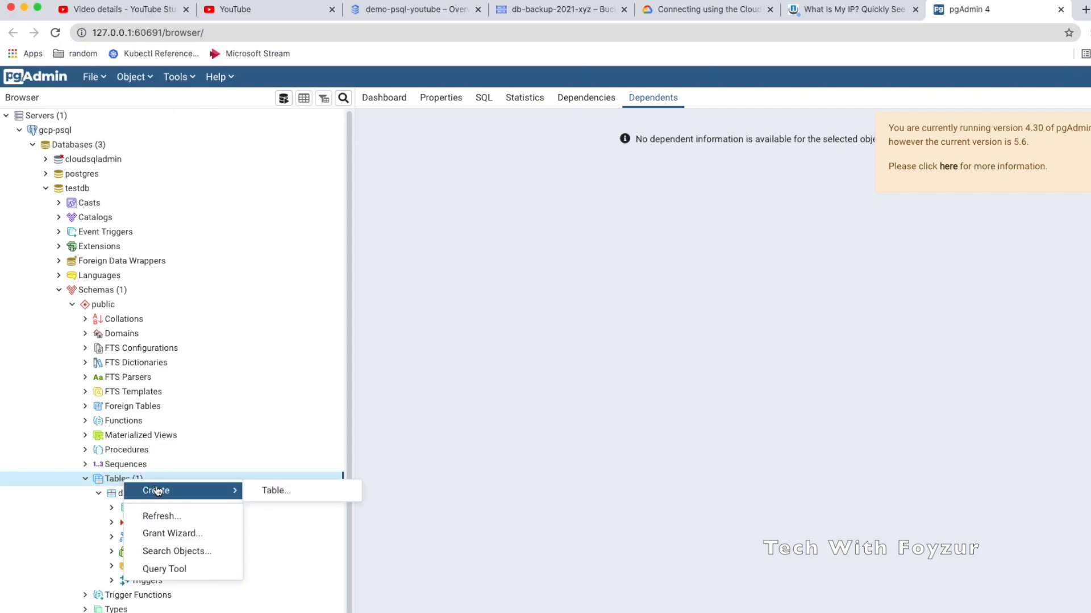
pyautogui.click(263, 488)
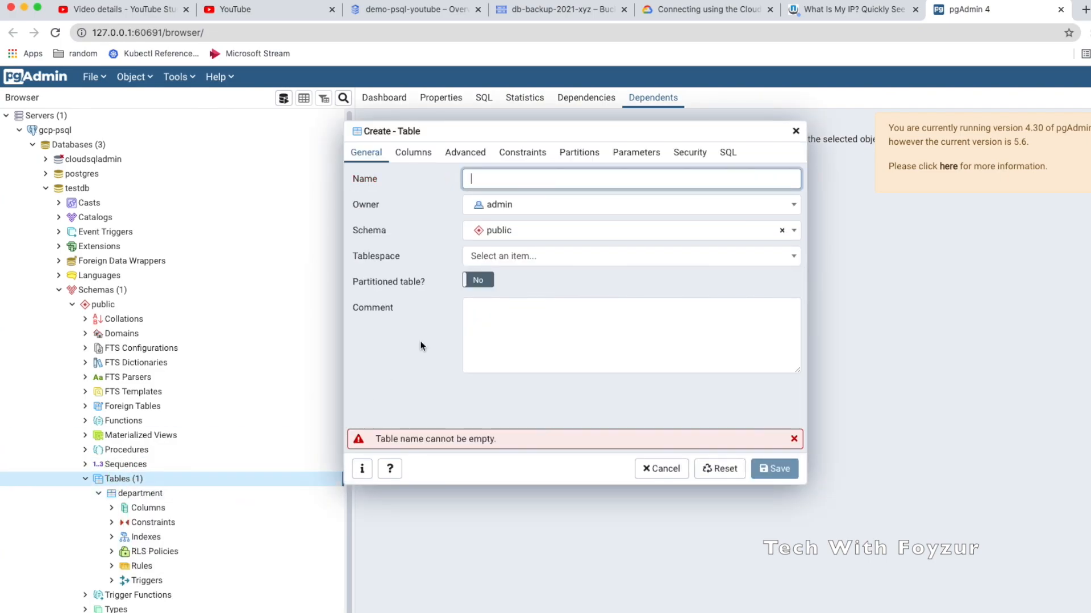
pyautogui.write('test-table')
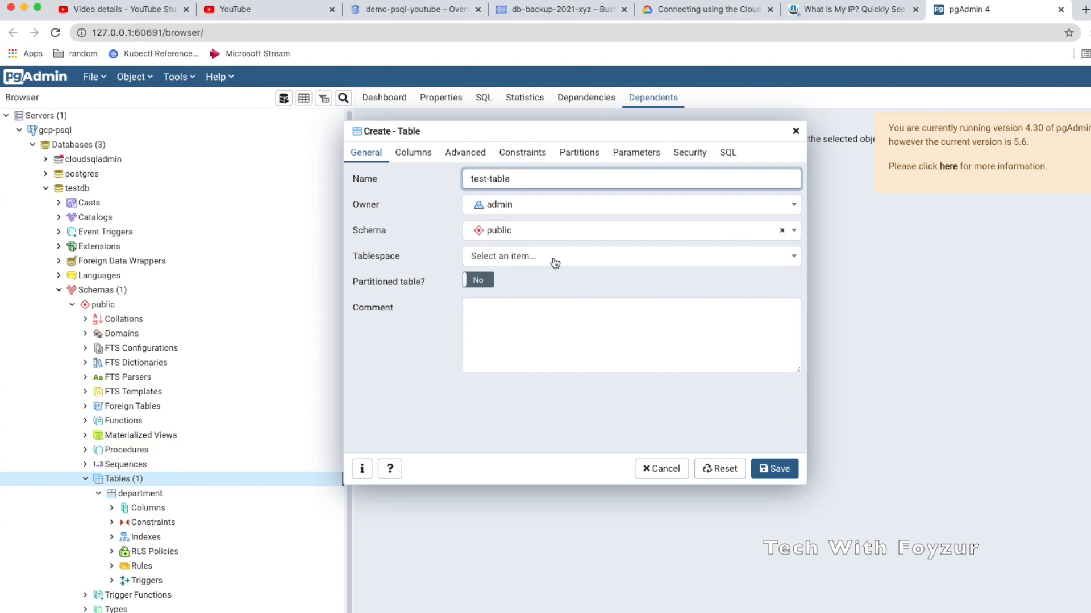
pyautogui.click(561, 228)
pyautogui.click(490, 317)
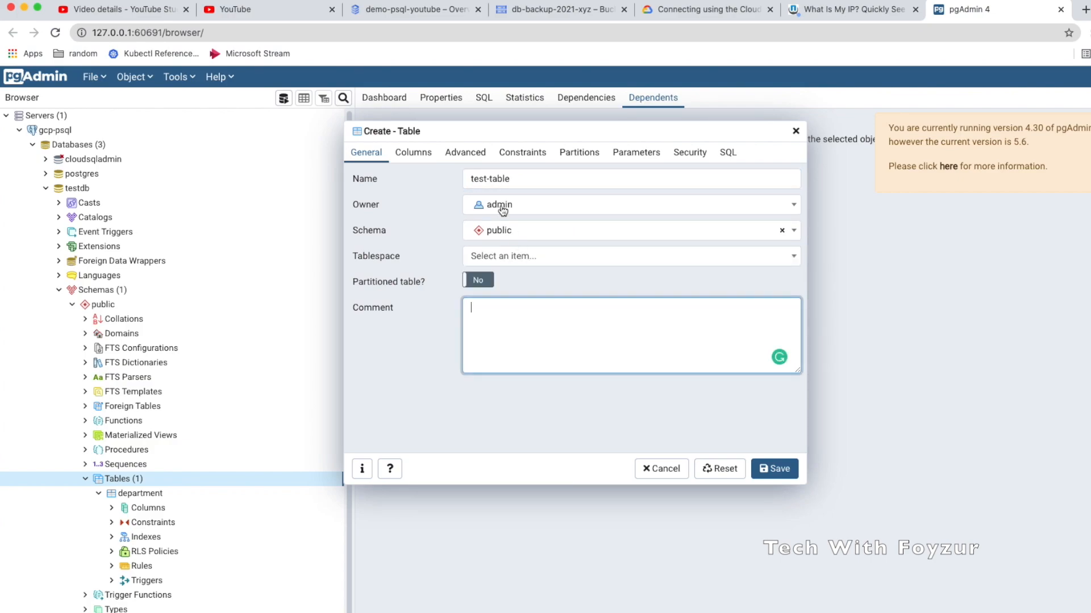
pyautogui.click(414, 152)
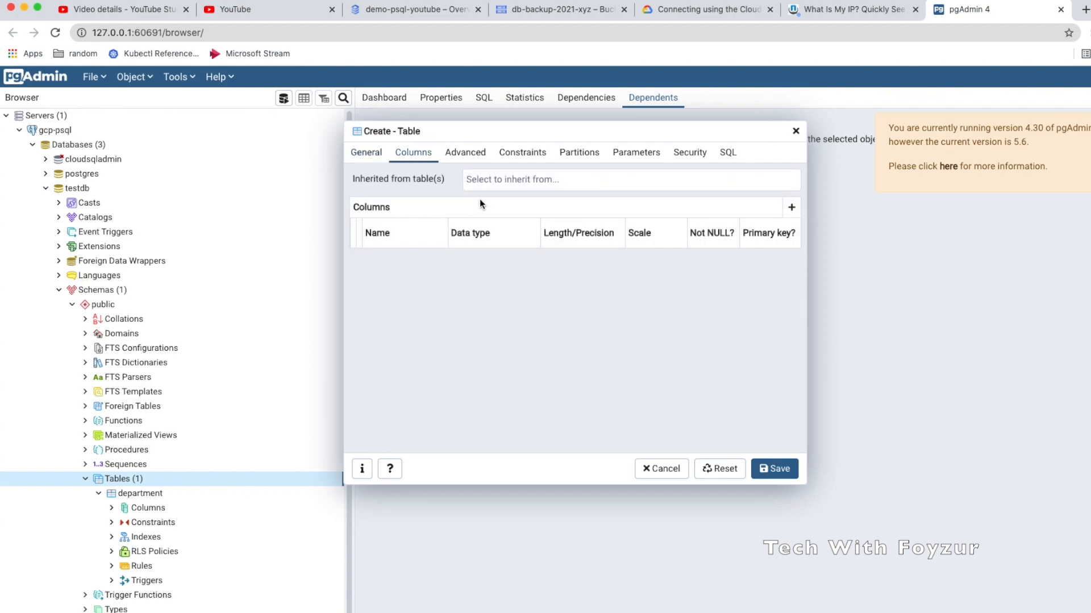
pyautogui.click(778, 470)
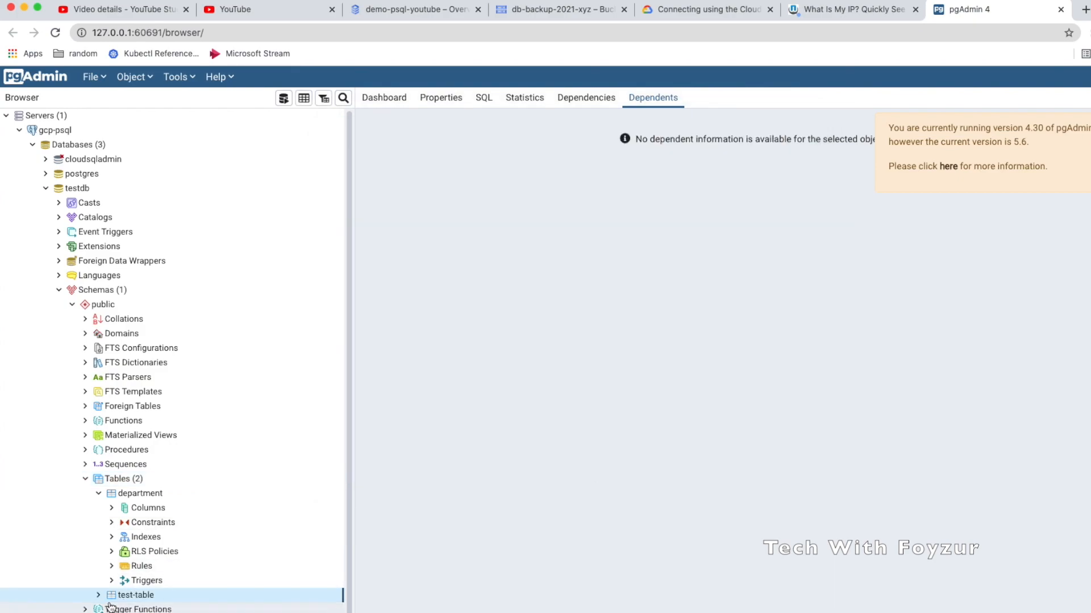
# Check that test-table has no columns, collapse the Tables tree, and return to the Cloud SQL overview
pyautogui.click(98, 493)
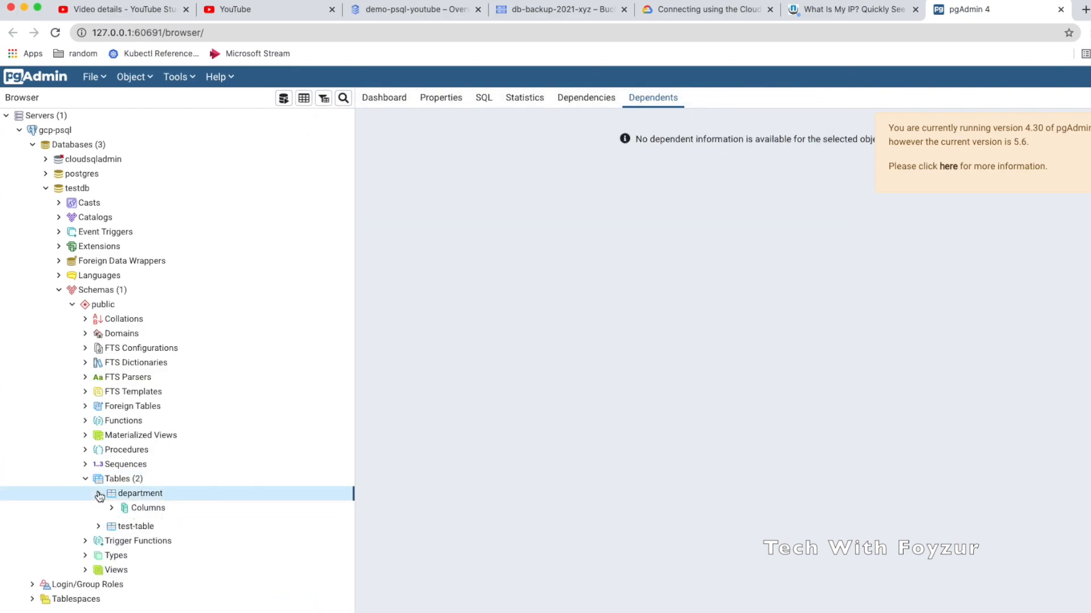
pyautogui.doubleClick(108, 508)
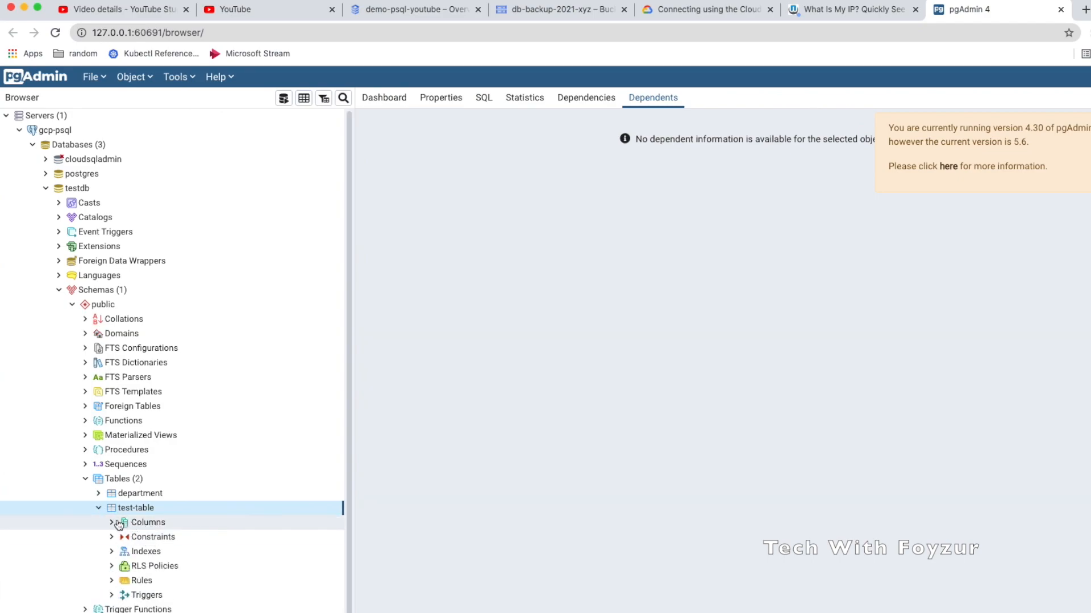
pyautogui.click(119, 524)
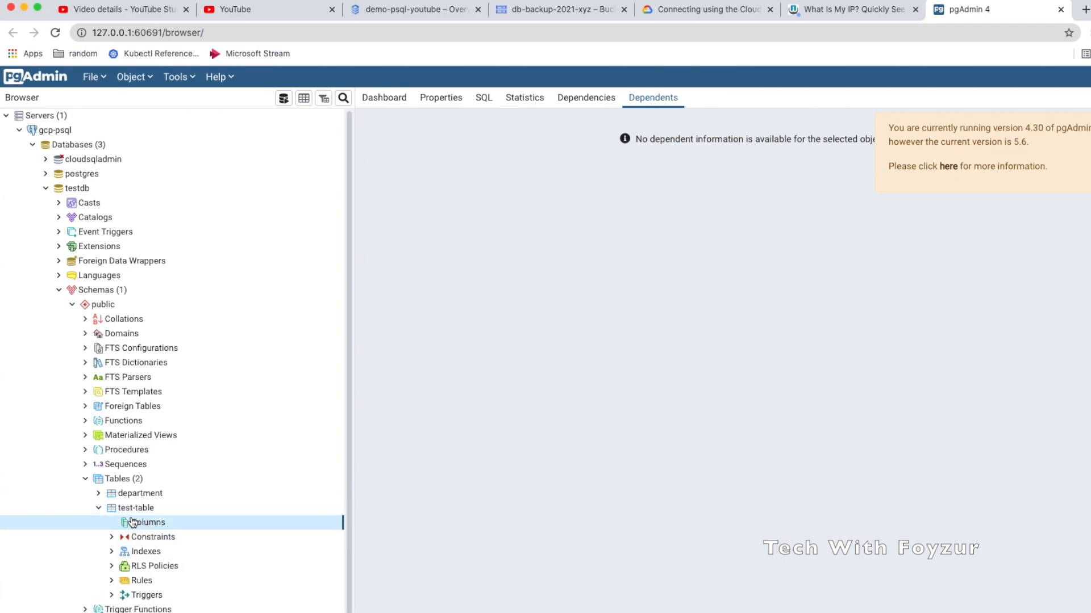
pyautogui.click(99, 508)
pyautogui.click(85, 479)
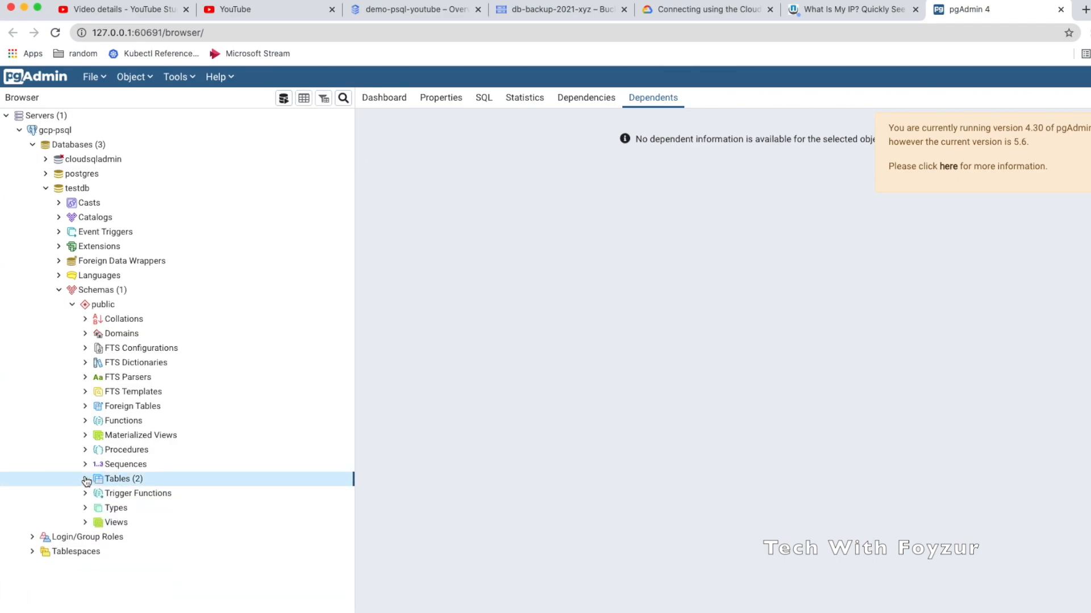
pyautogui.click(429, 11)
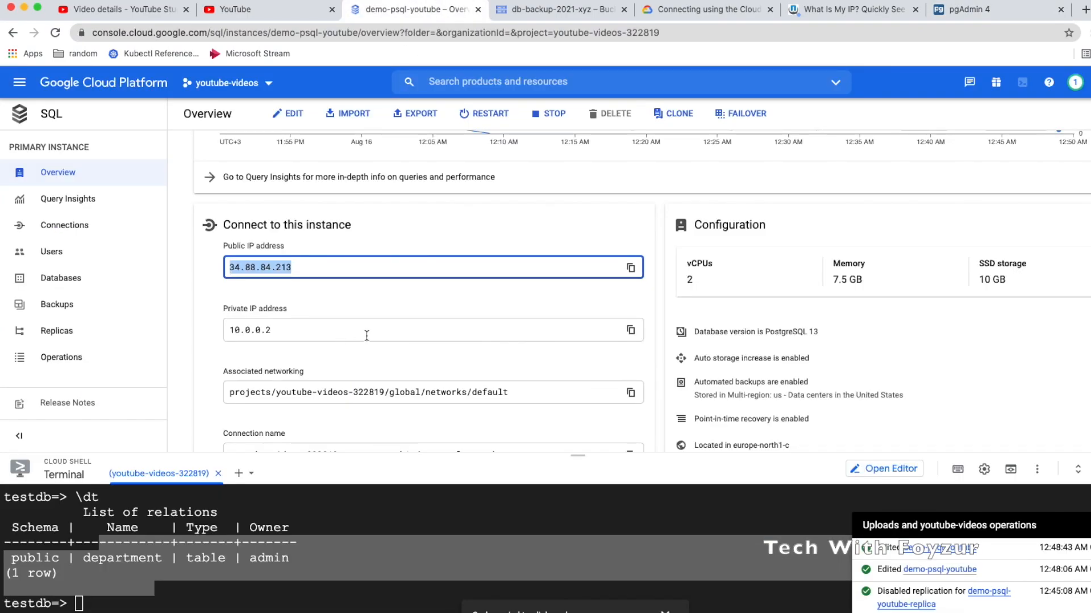
# Review demo-psql-youtube's Connections page, highlighting the Security and SSL encryption text
pyautogui.scroll(-1, 371, 336)
pyautogui.click(64, 225)
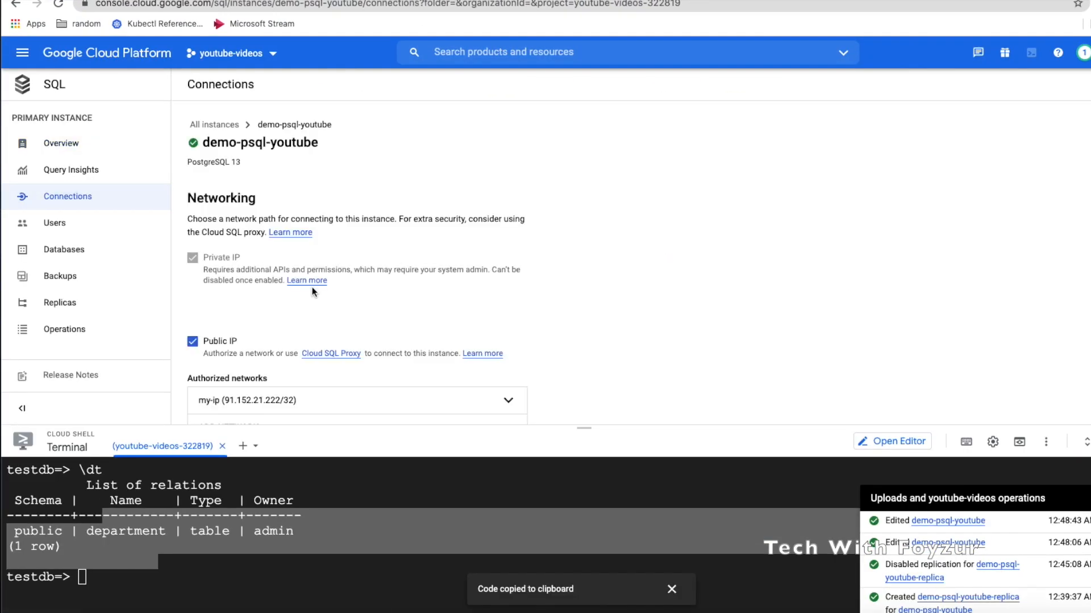
pyautogui.scroll(-10, 312, 288)
pyautogui.scroll(-5, 311, 287)
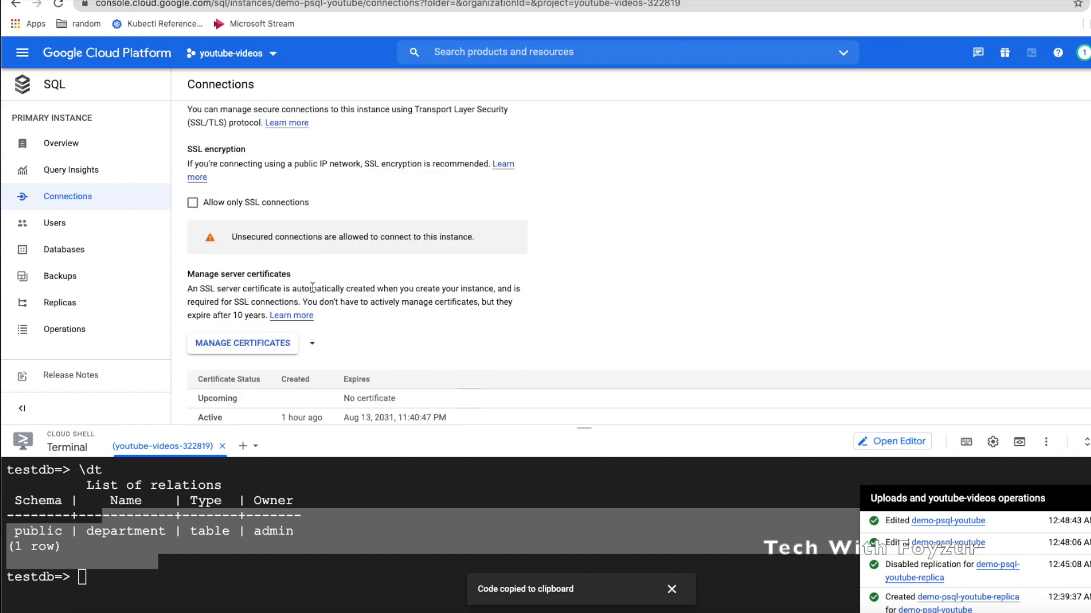
pyautogui.scroll(1, 262, 197)
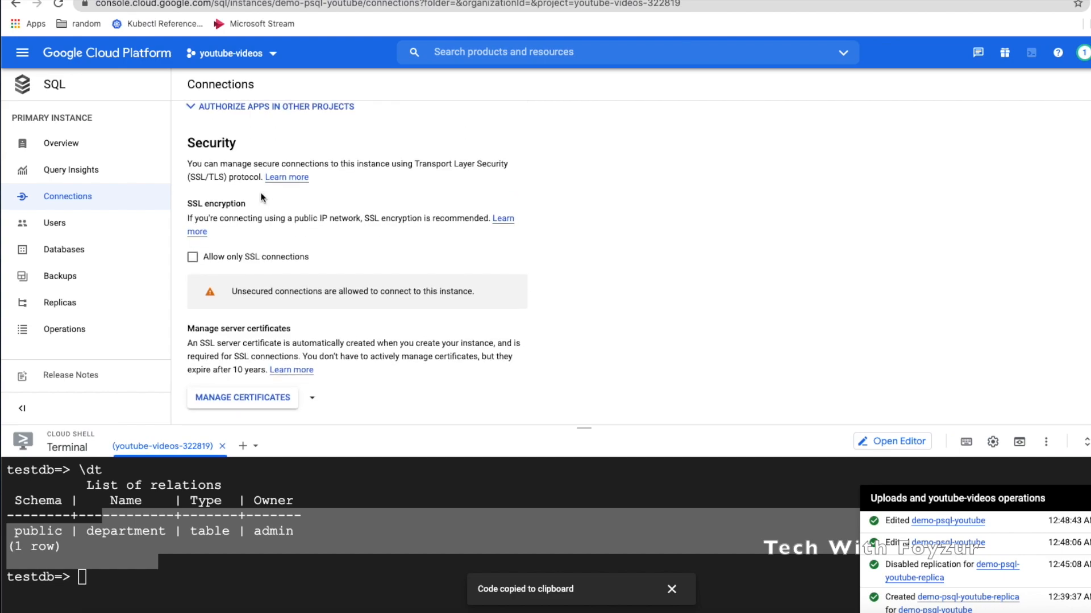
pyautogui.moveTo(188, 163); pyautogui.dragTo(347, 164)
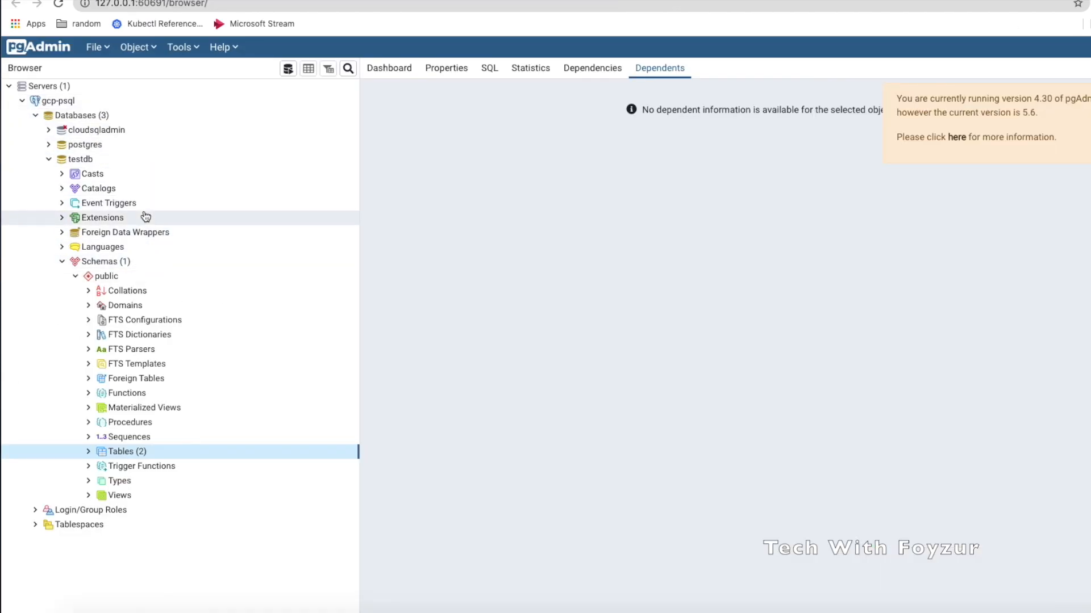
# Expand postgres > Schemas > public > Tables to reveal the company and department tables
pyautogui.click(48, 144)
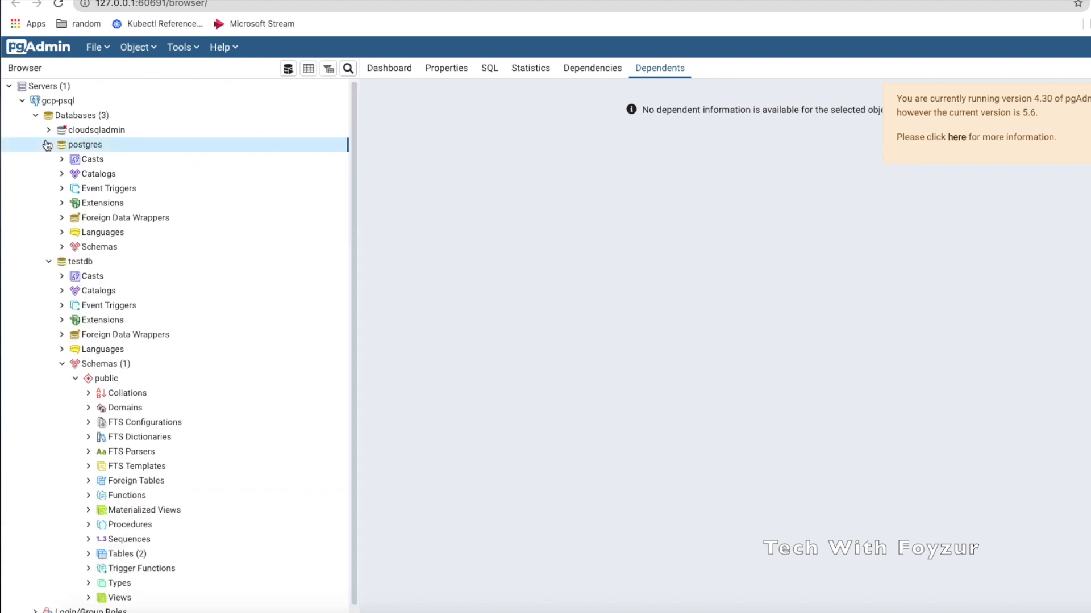
pyautogui.click(61, 247)
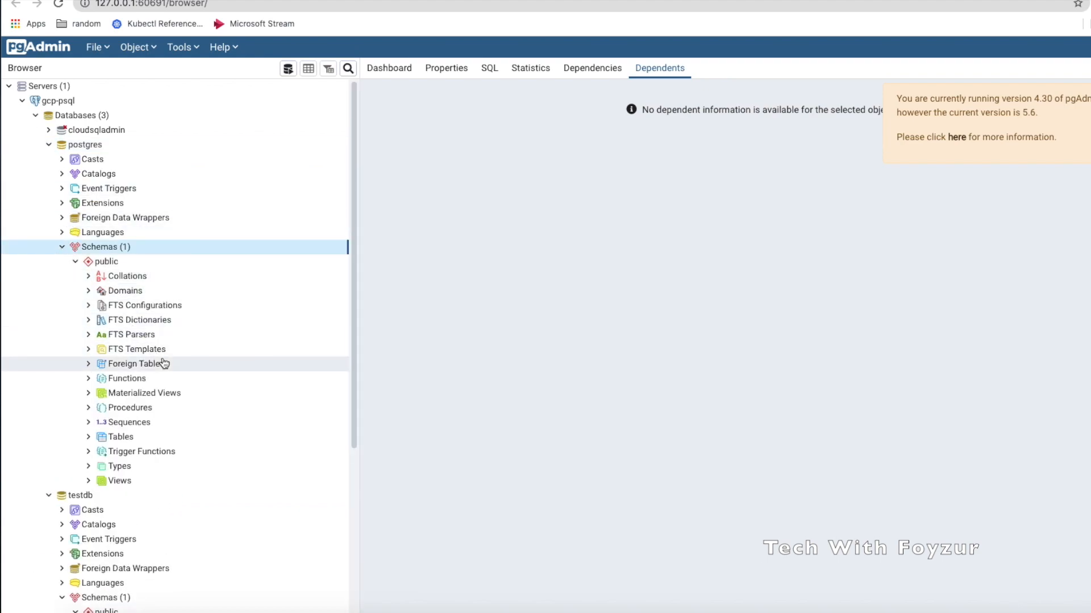
pyautogui.click(89, 437)
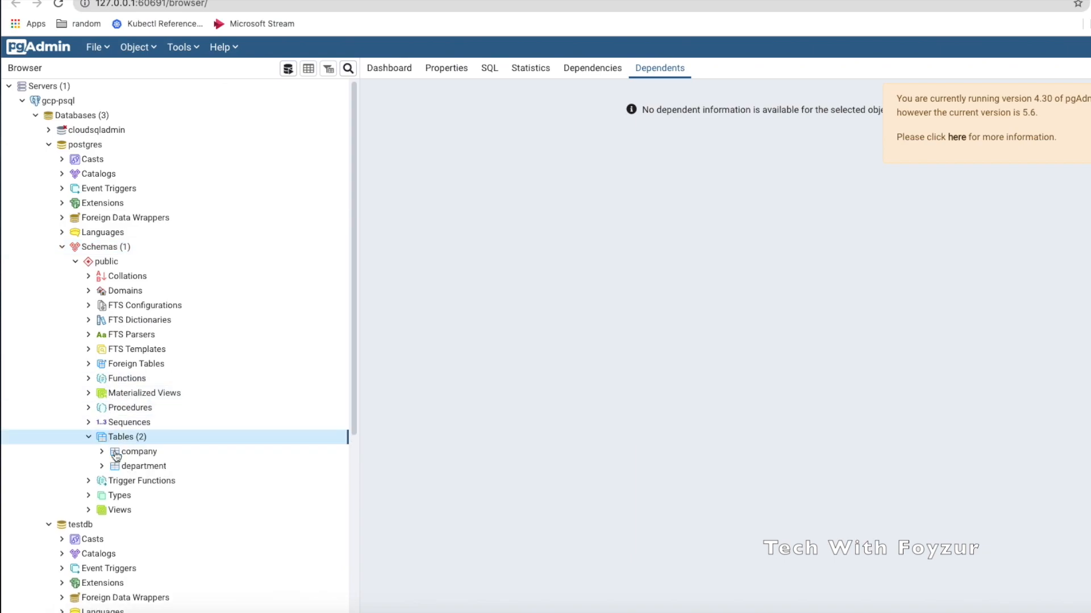
pyautogui.scroll(-1, 133, 466)
pyautogui.scroll(-1, 136, 471)
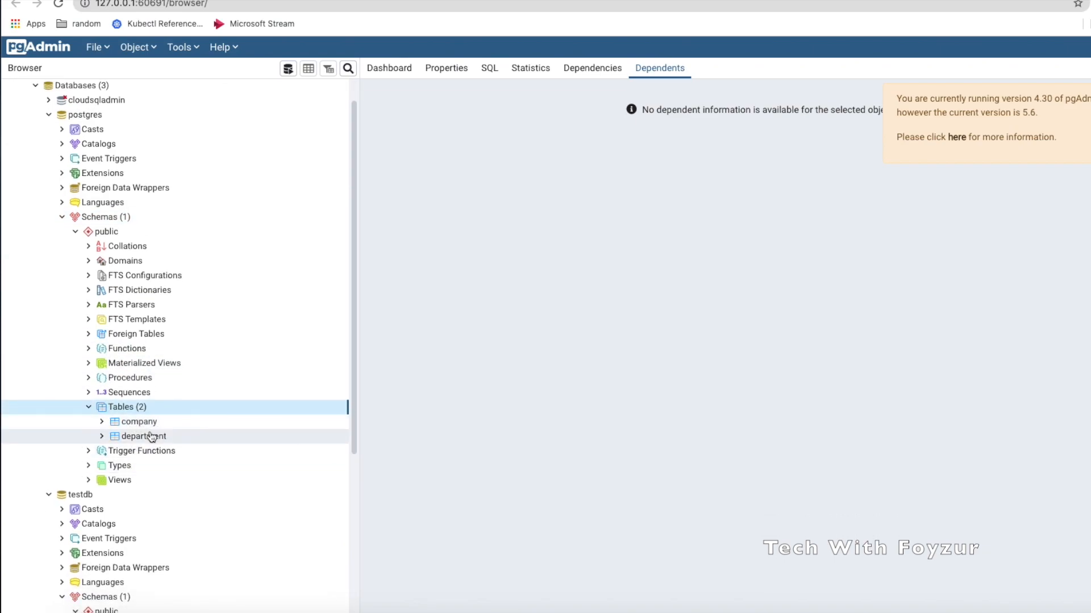
# Open the Query Tool from the postgres department table's context menu
pyautogui.click(102, 436)
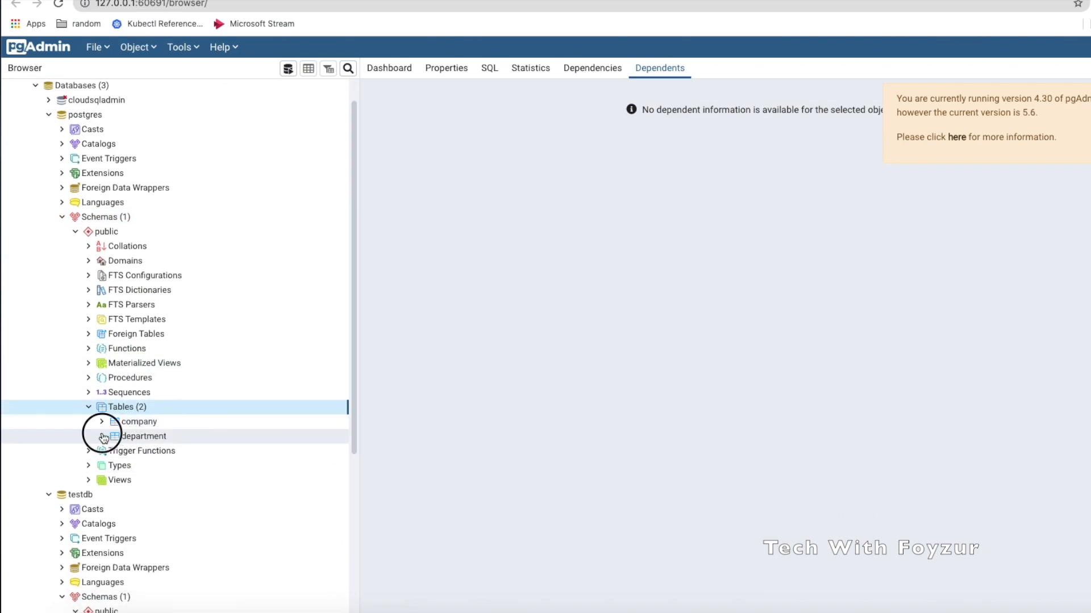
pyautogui.rightClick(138, 438)
pyautogui.moveTo(196, 378)
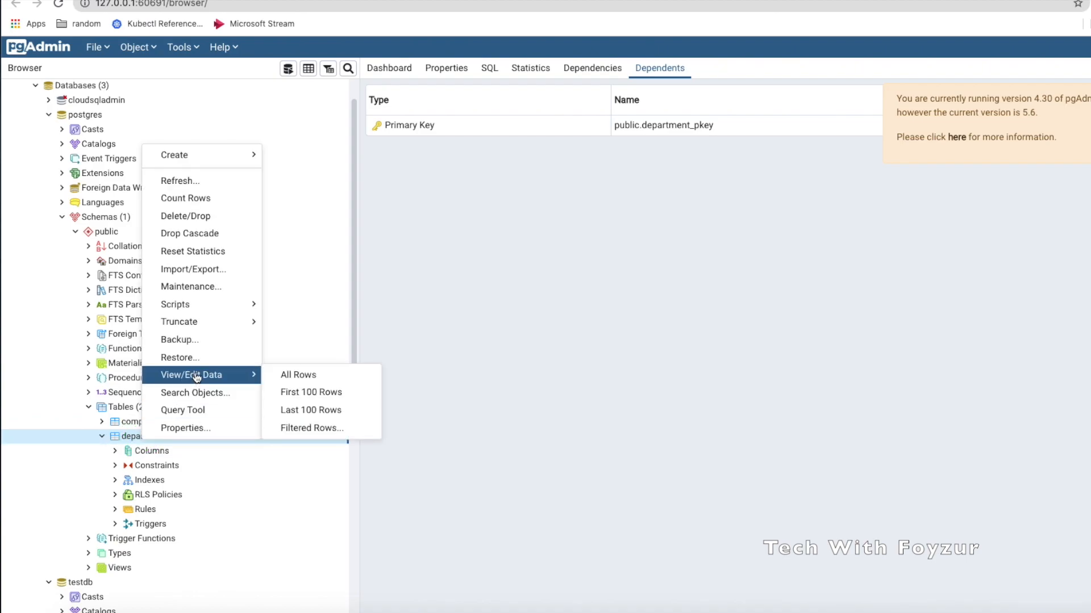
pyautogui.click(183, 410)
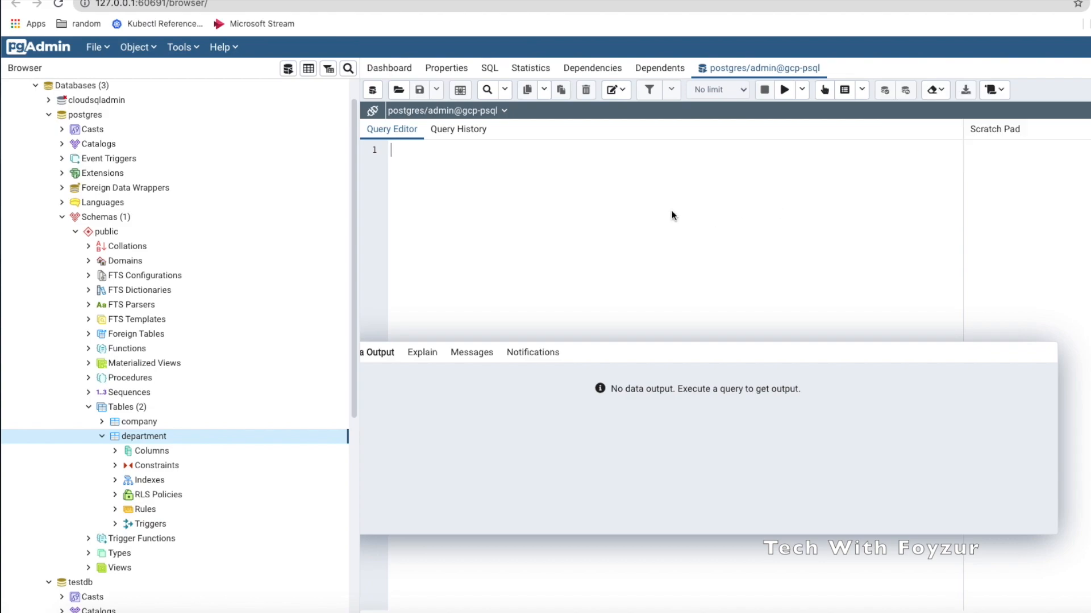
# Run SELECT * FROM department; and inspect the empty id, dept, emp_id result
pyautogui.write('SEL')
pyautogui.write('ECT ')
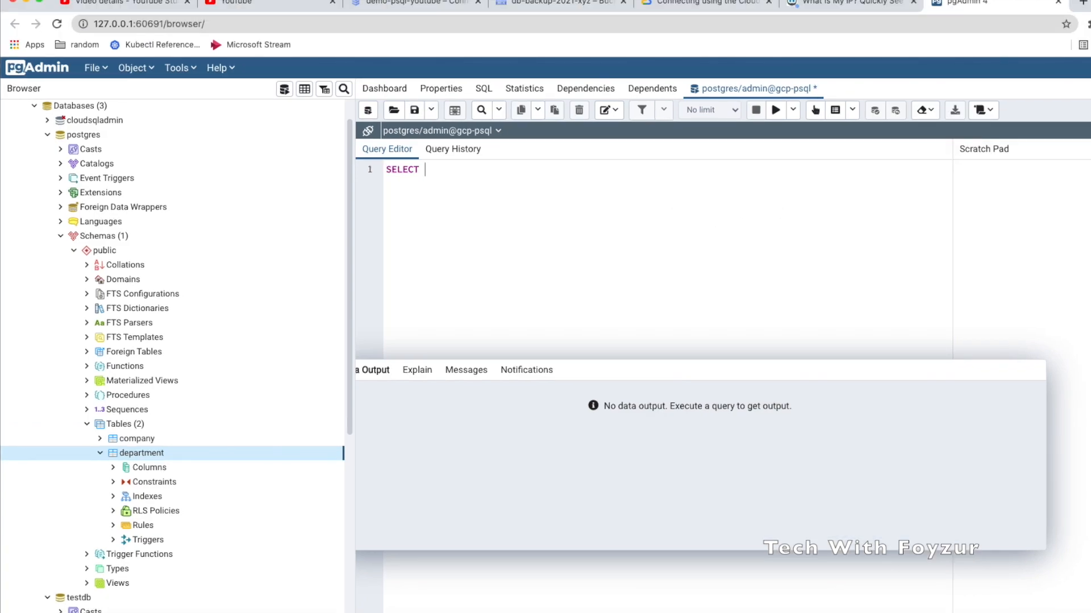
pyautogui.write('* FROM DE')
pyautogui.press('BackSpace')
pyautogui.write('d')
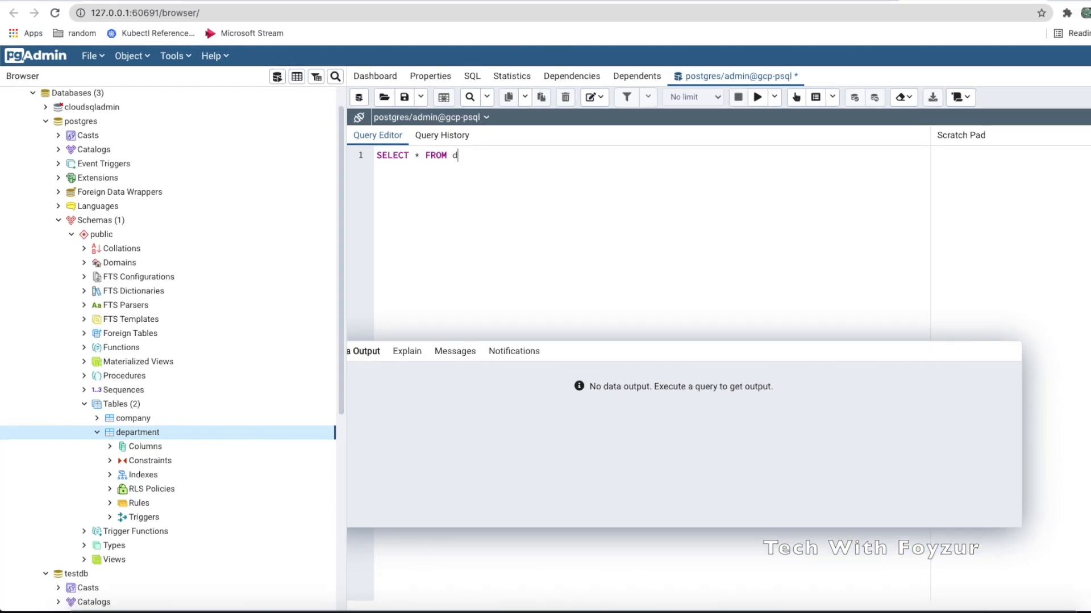
pyautogui.write('epartment;')
pyautogui.click(412, 157)
pyautogui.tripleClick(412, 157)
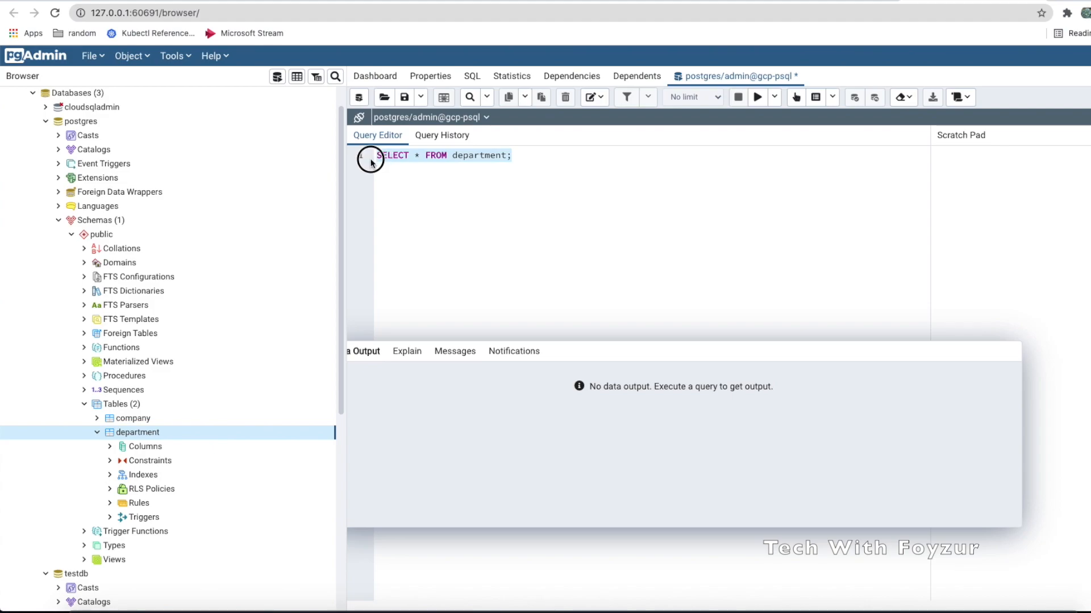
pyautogui.click(765, 99)
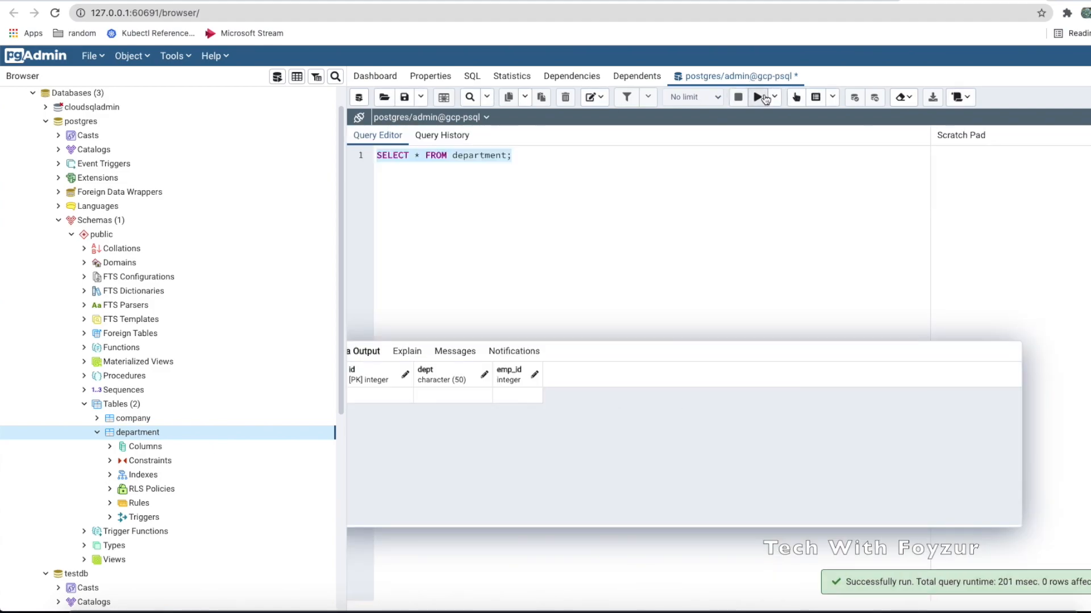
pyautogui.click(354, 371)
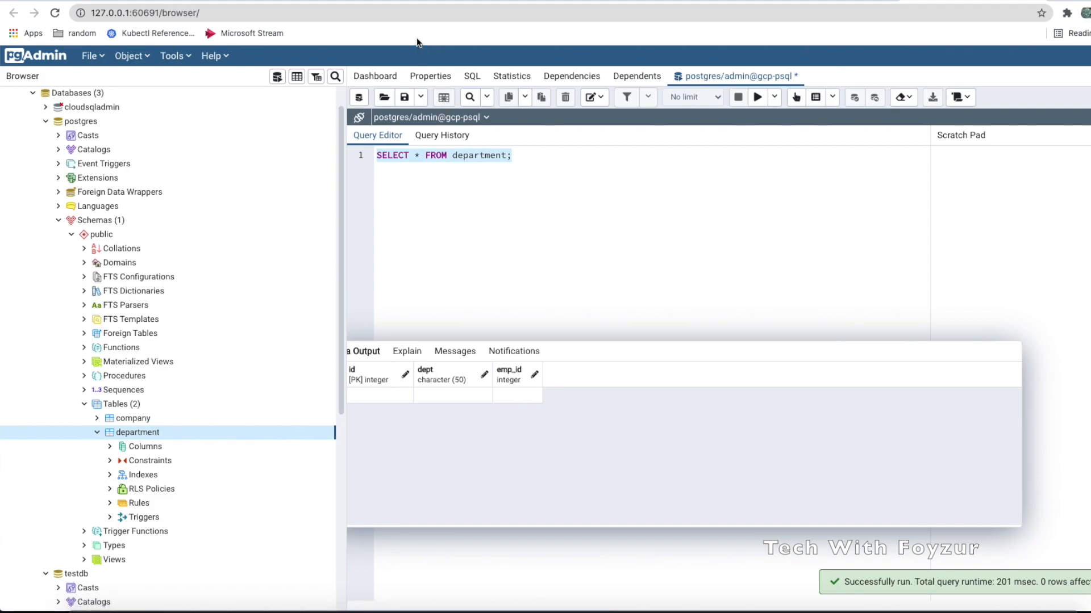
pyautogui.click(404, 1)
# Compare the department row in Cloud Shell's psql listing with pgAdmin's query result
pyautogui.click(119, 572)
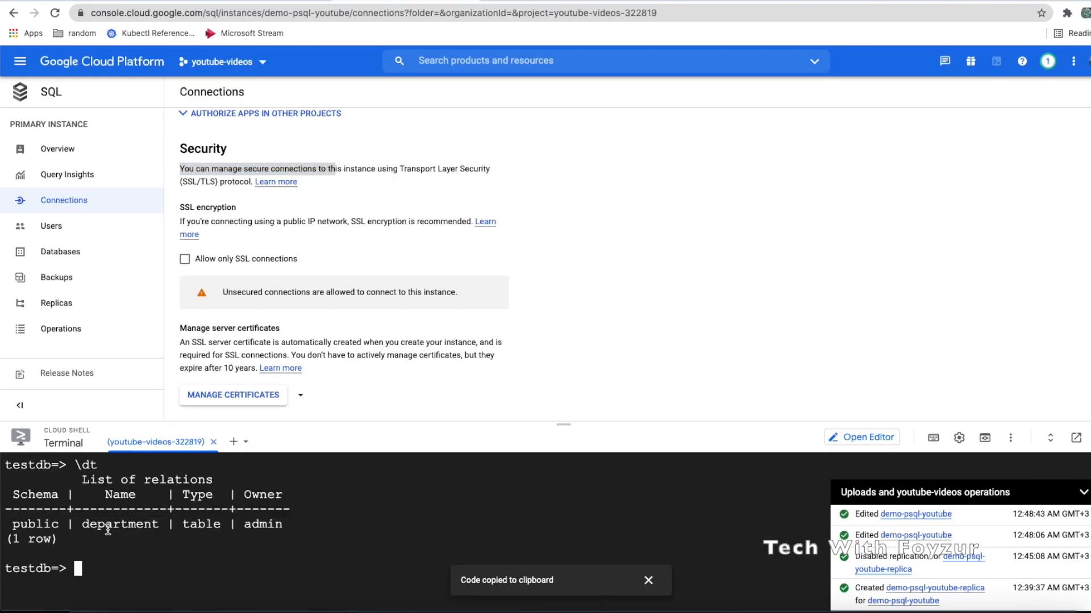
pyautogui.moveTo(80, 524); pyautogui.dragTo(294, 528)
pyautogui.click(187, 540)
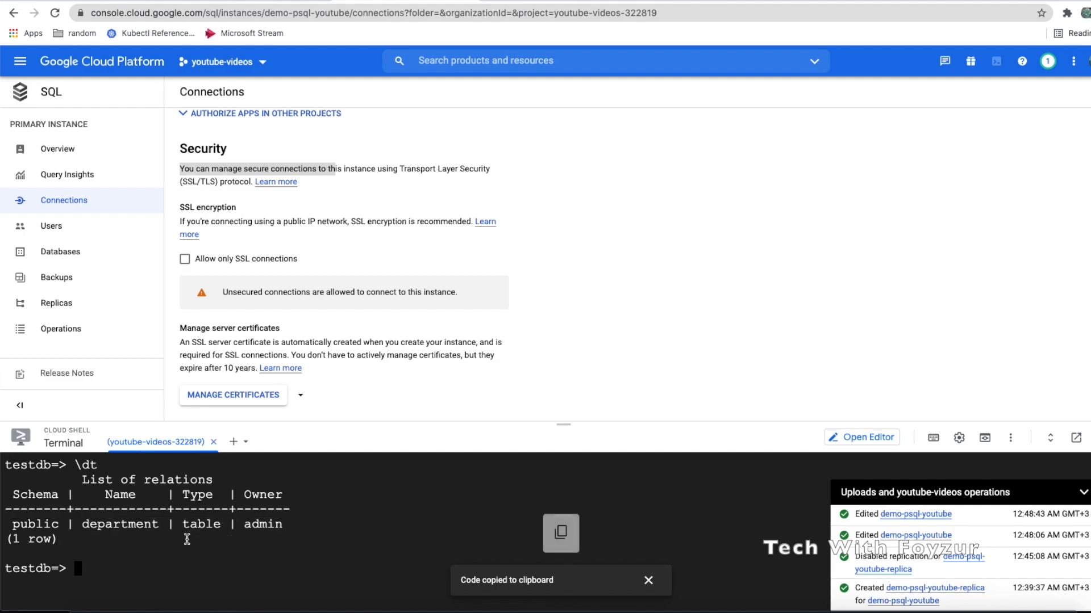
pyautogui.scroll(1, 188, 540)
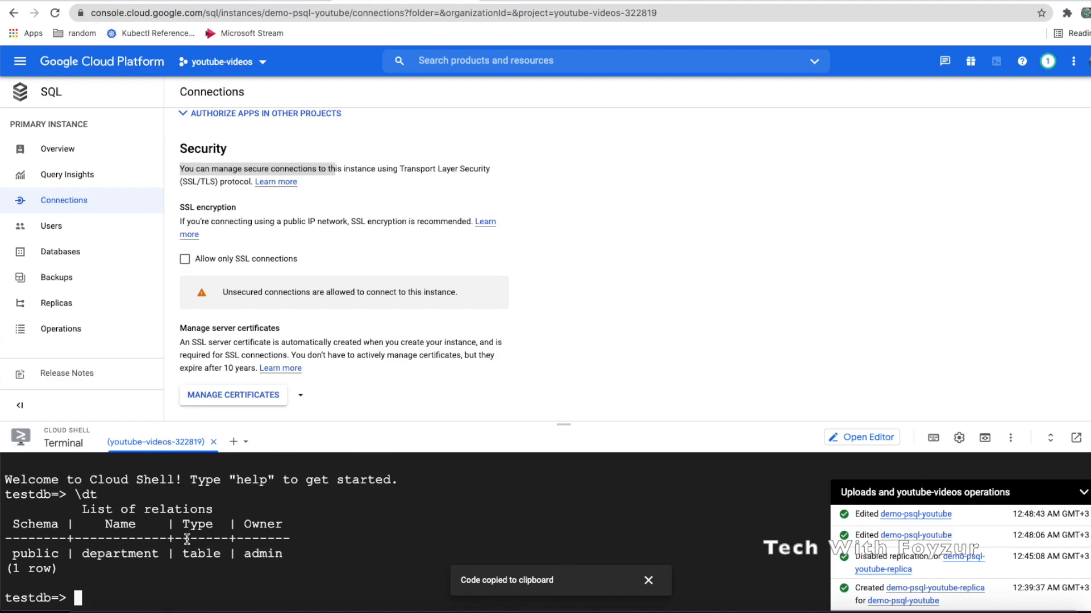
pyautogui.click(932, 1)
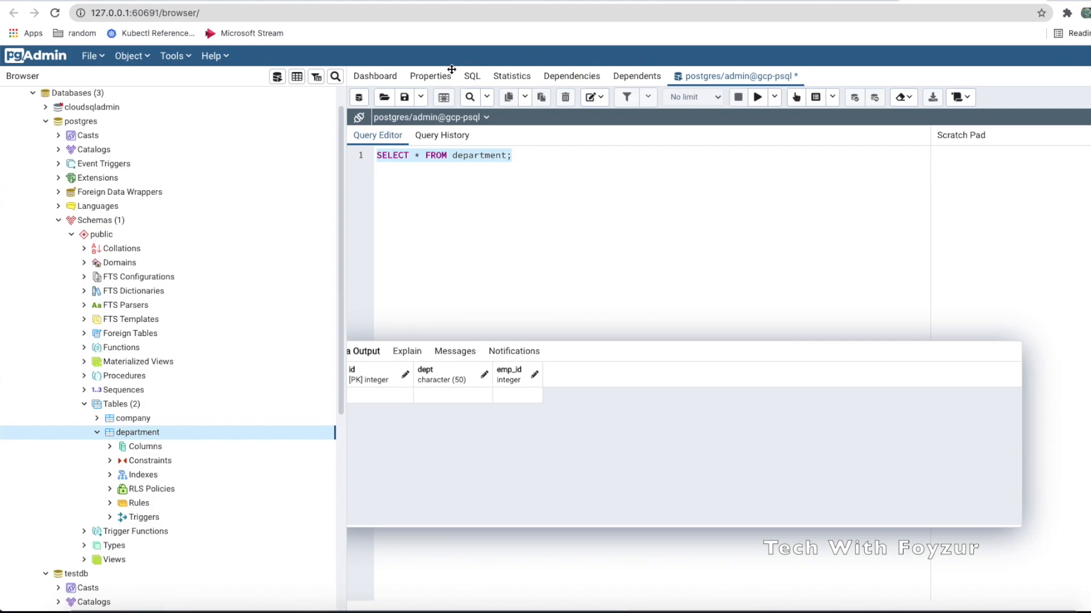
pyautogui.click(416, 2)
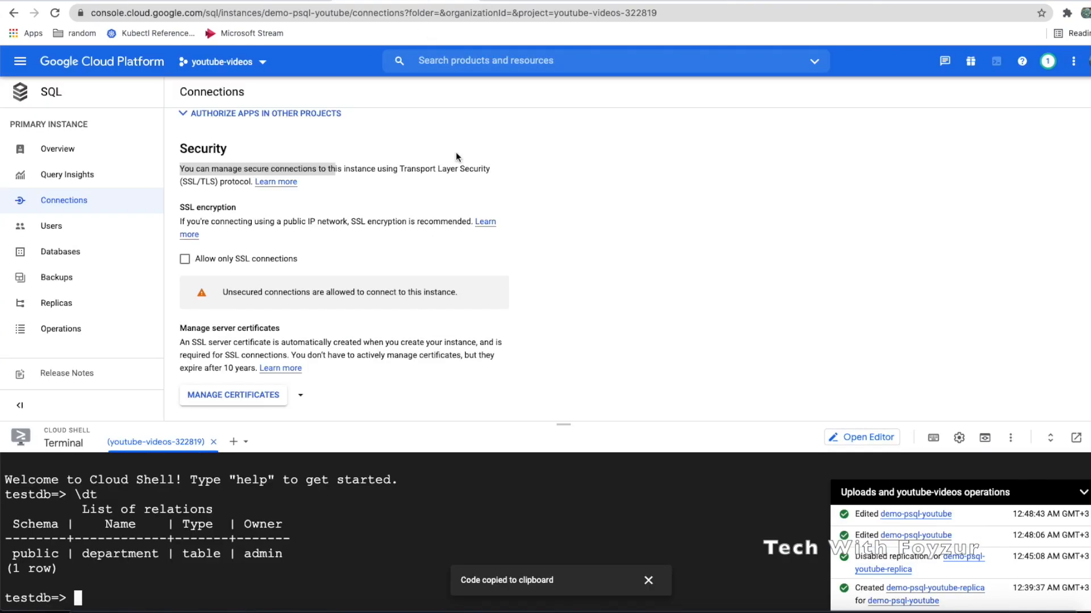
# Turn on 'Allow only SSL connections' for demo-psql-youtube and confirm the change
pyautogui.click(186, 206)
pyautogui.moveTo(185, 206); pyautogui.dragTo(256, 210)
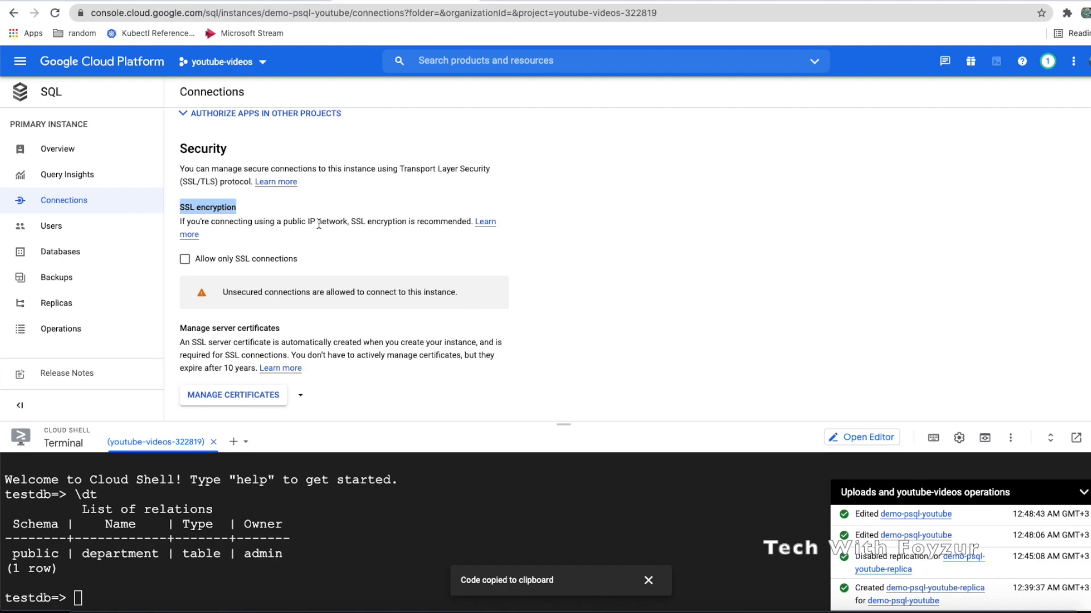
pyautogui.moveTo(306, 223); pyautogui.dragTo(395, 223)
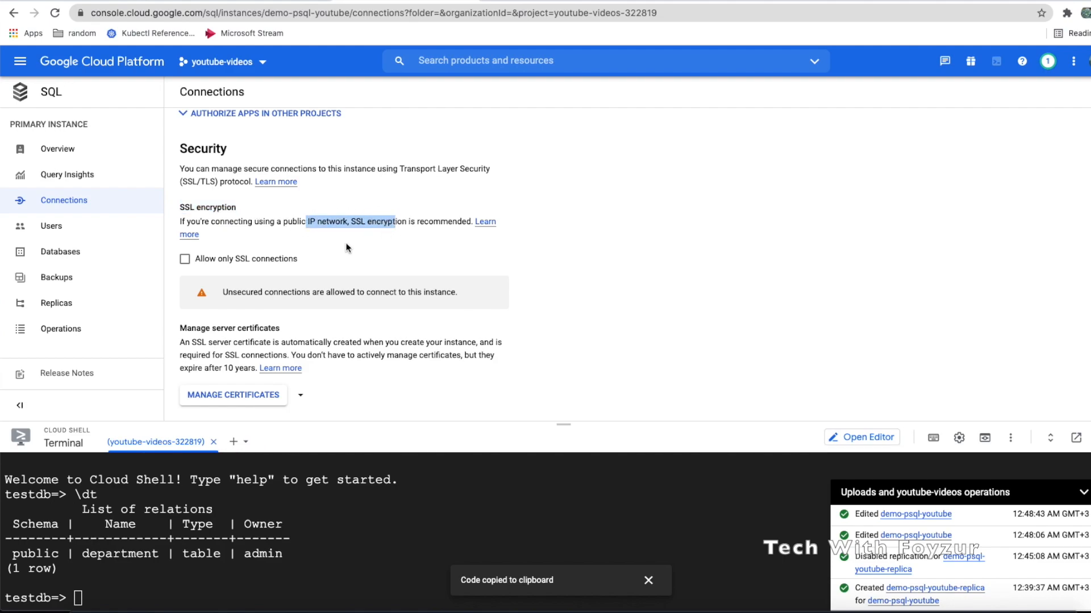
pyautogui.click(185, 259)
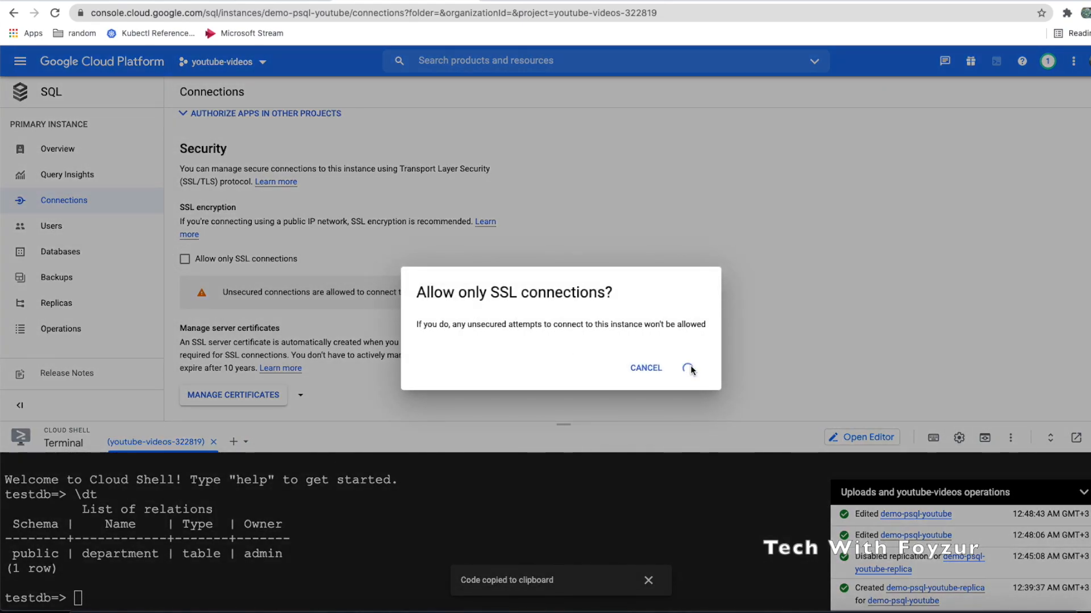
pyautogui.scroll(-3, 690, 370)
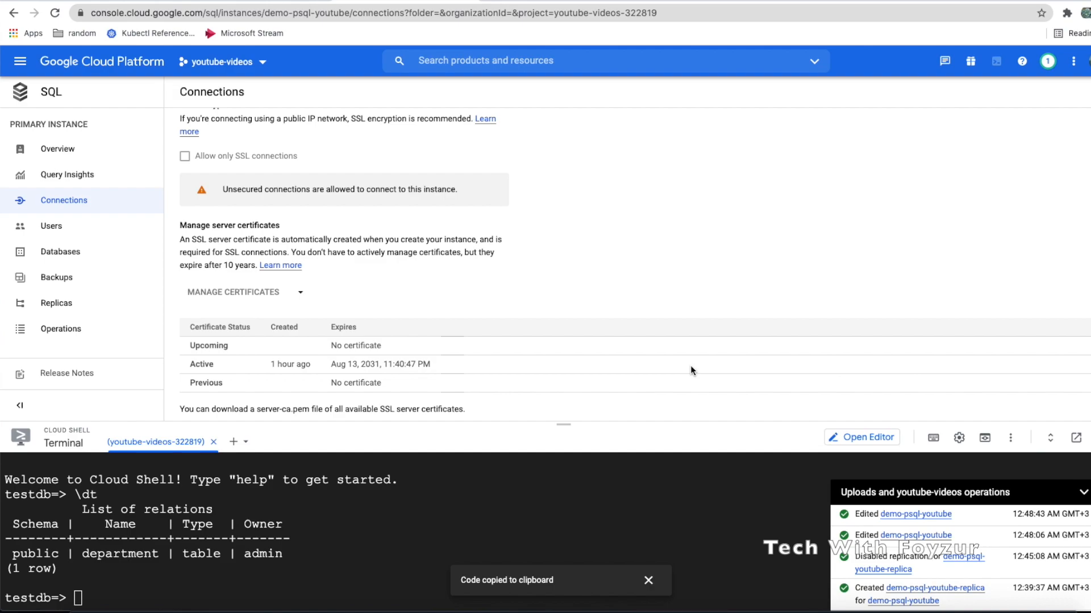
pyautogui.scroll(-1, 690, 367)
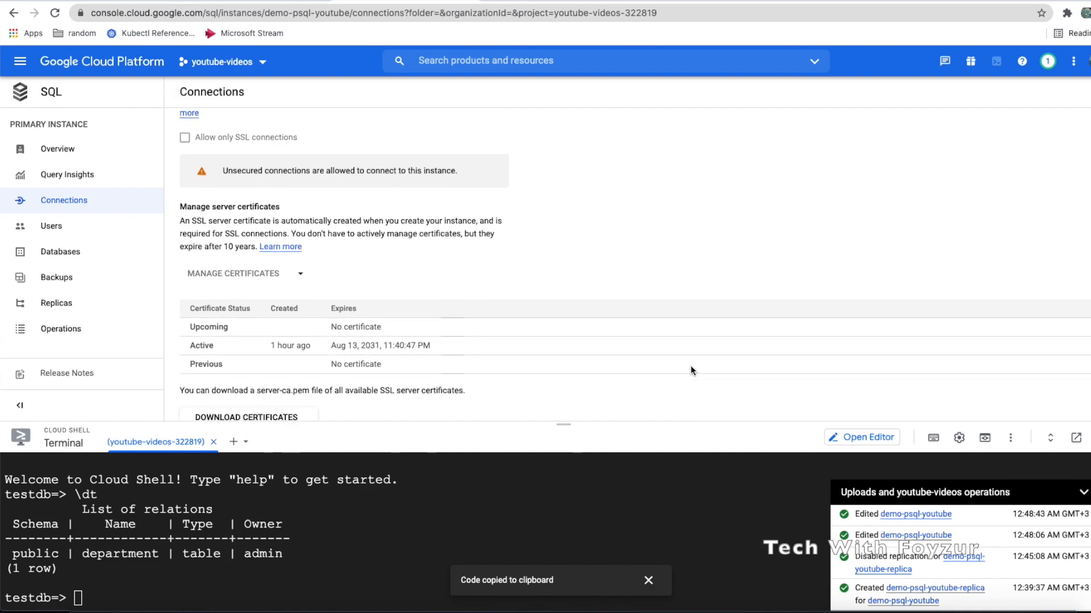
pyautogui.moveTo(180, 225); pyautogui.dragTo(366, 220)
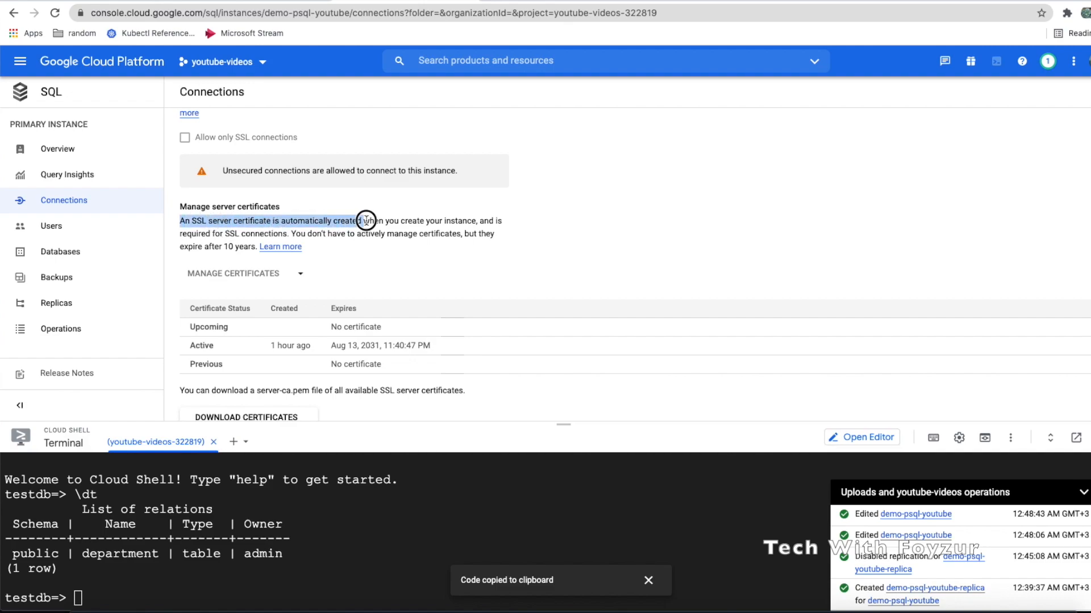
pyautogui.click(412, 221)
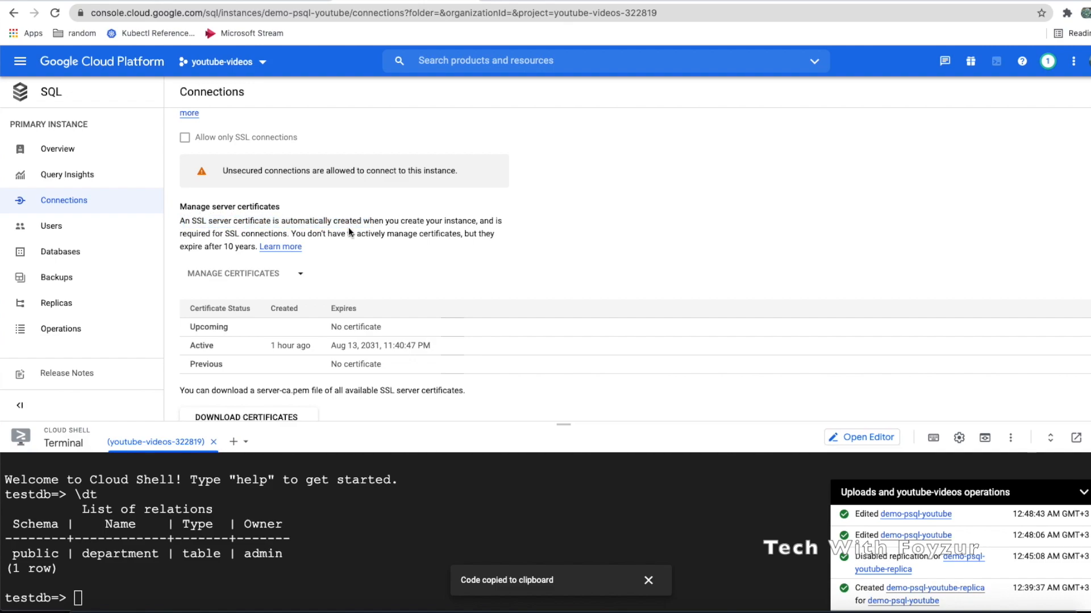
pyautogui.moveTo(289, 234); pyautogui.dragTo(180, 221)
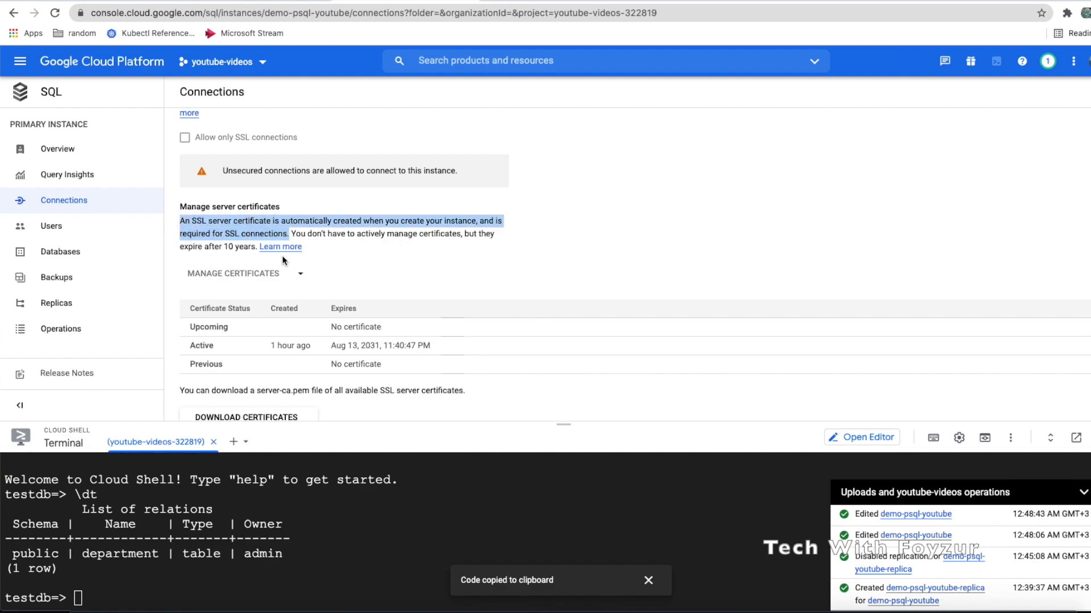
pyautogui.click(245, 247)
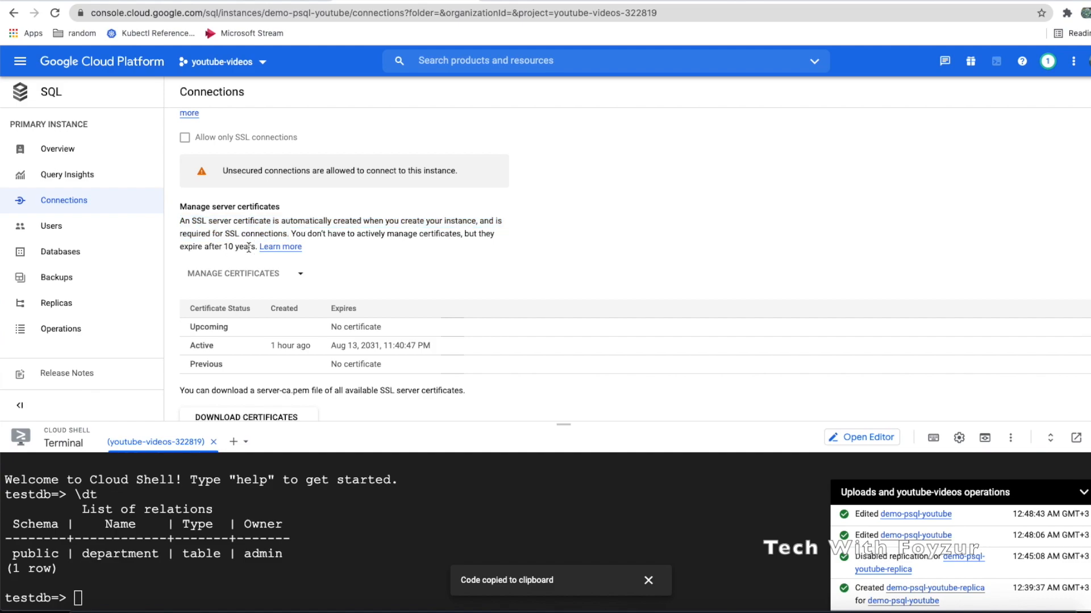
pyautogui.scroll(-1, 295, 264)
pyautogui.scroll(-1, 265, 317)
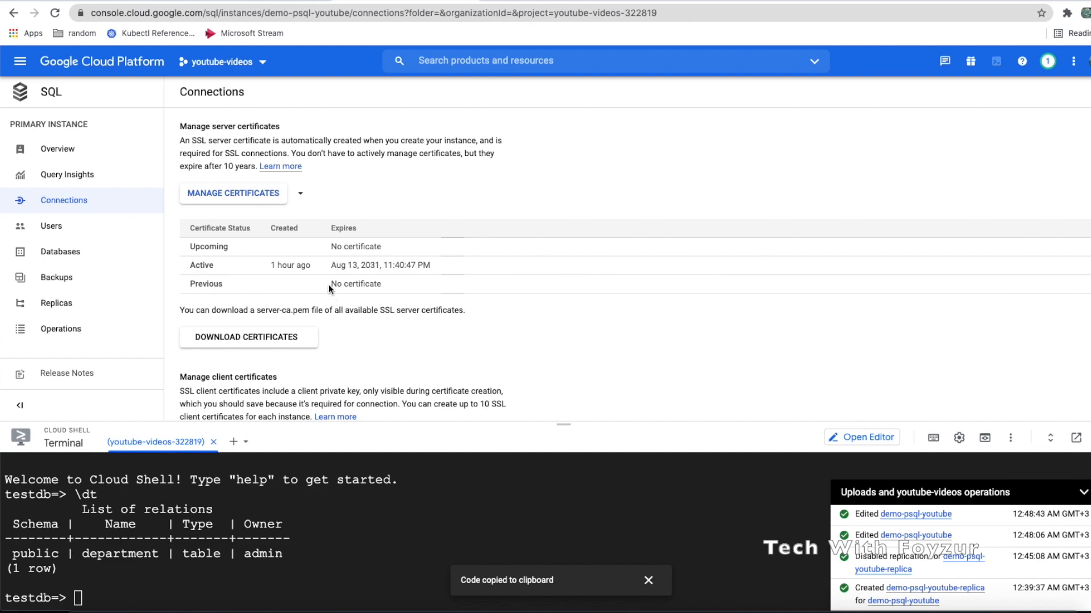
pyautogui.moveTo(329, 267); pyautogui.dragTo(439, 274)
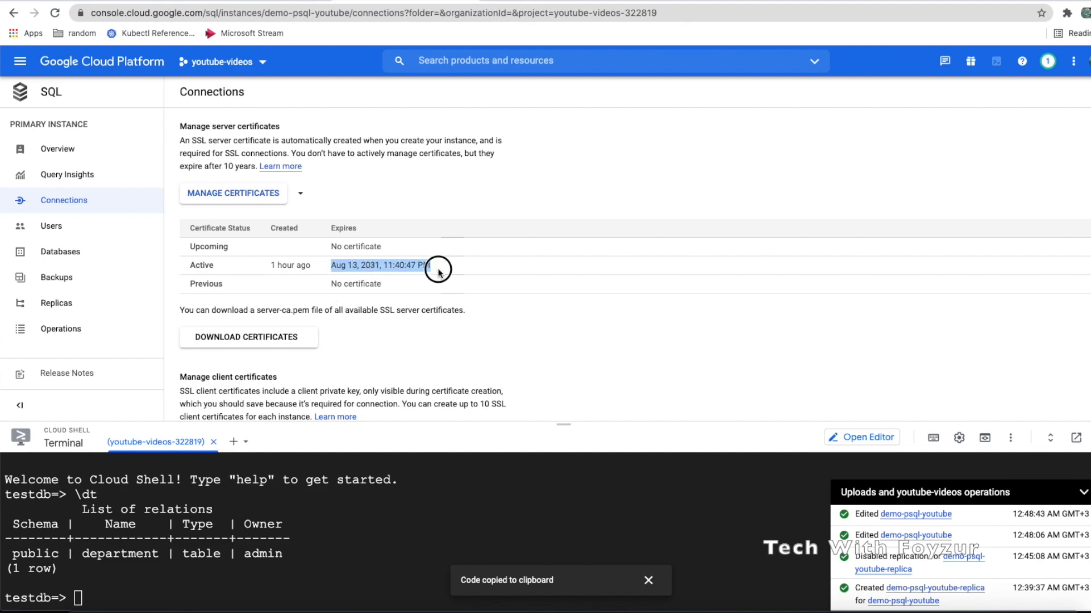
pyautogui.scroll(1, 439, 273)
pyautogui.scroll(-4, 438, 273)
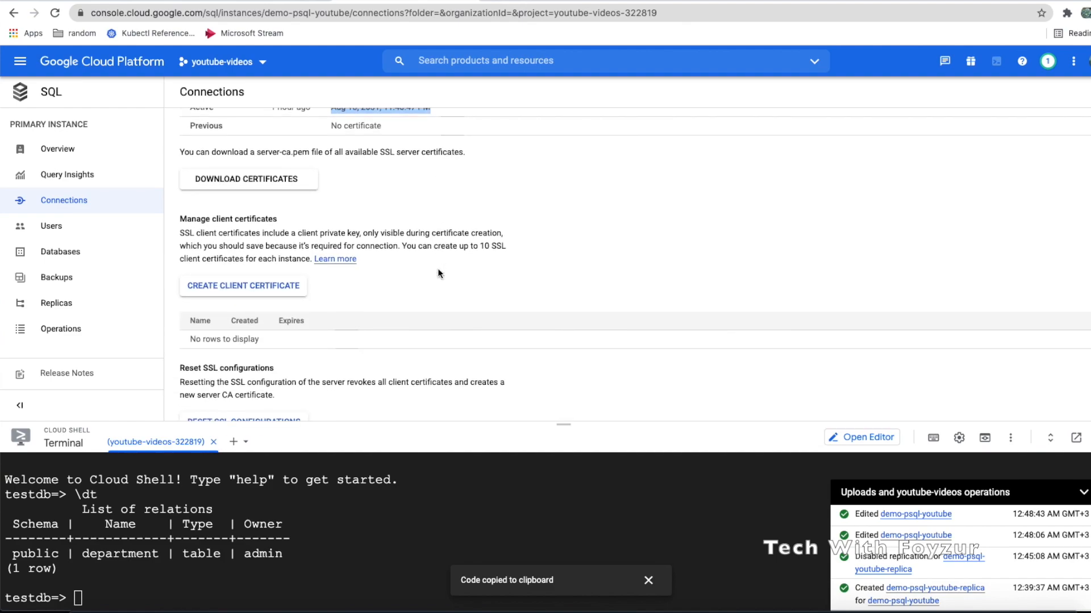
pyautogui.scroll(-1, 438, 274)
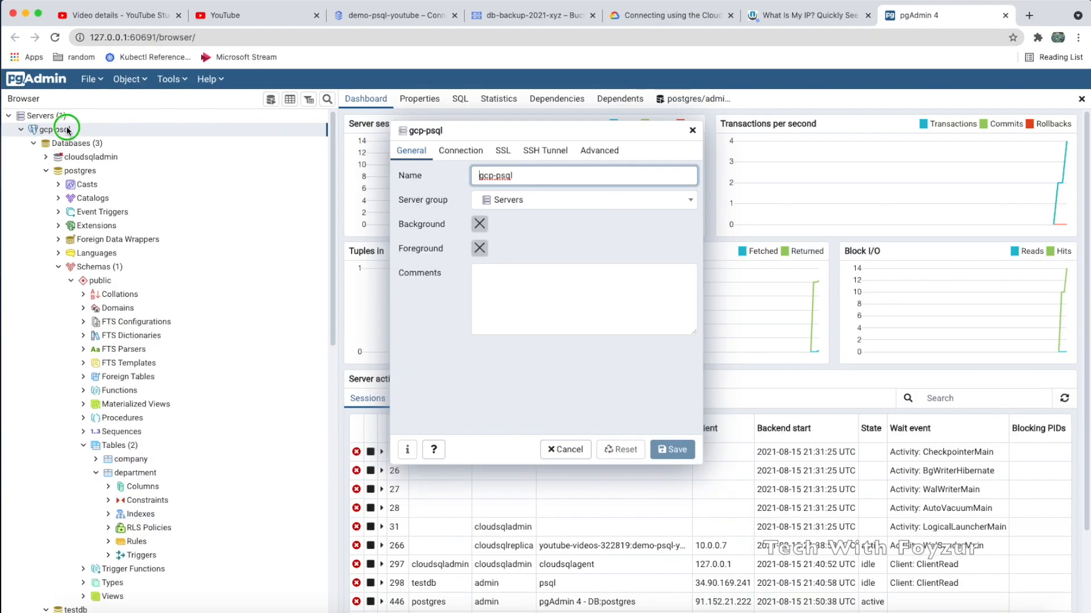
# Open gcp-psql's Properties SSL tab and inspect the client certificate, key and CRL fields
pyautogui.rightClick(100, 132)
pyautogui.click(130, 251)
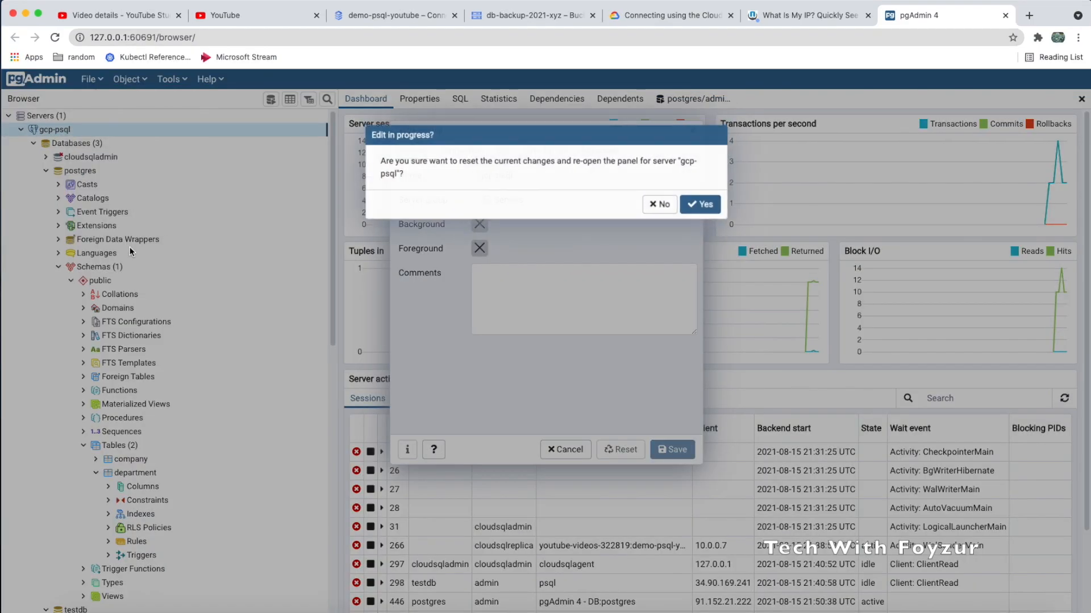
pyautogui.click(661, 205)
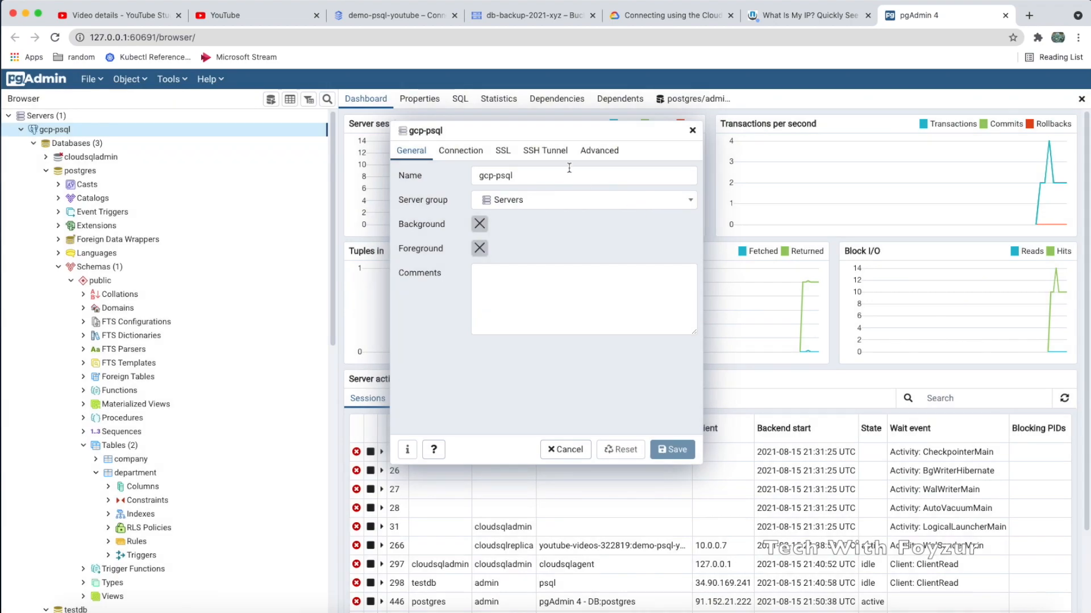
pyautogui.click(505, 154)
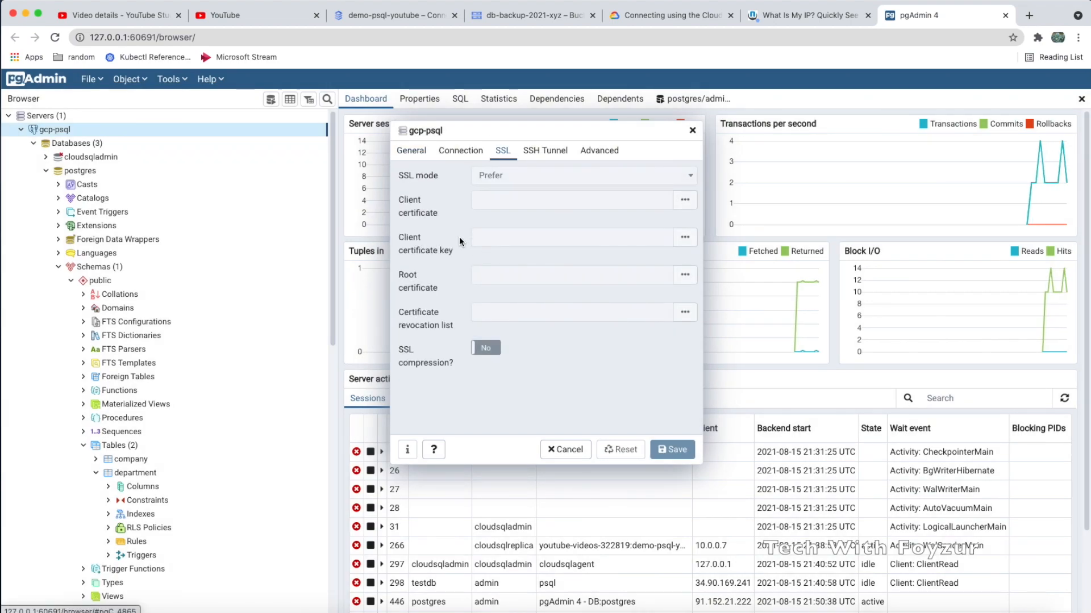
pyautogui.click(443, 259)
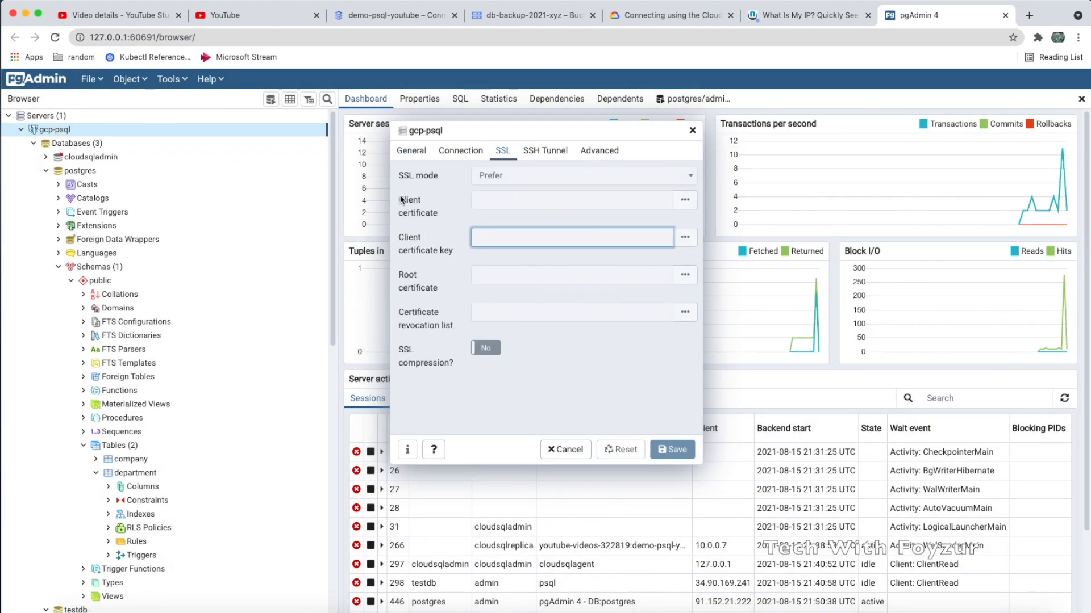
pyautogui.click(429, 211)
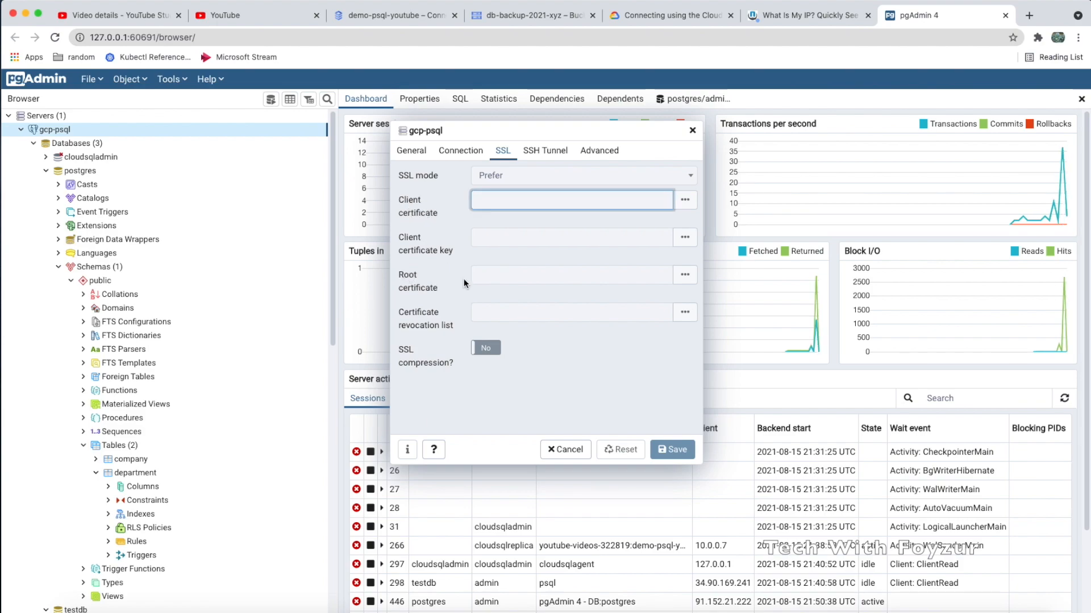
pyautogui.click(438, 327)
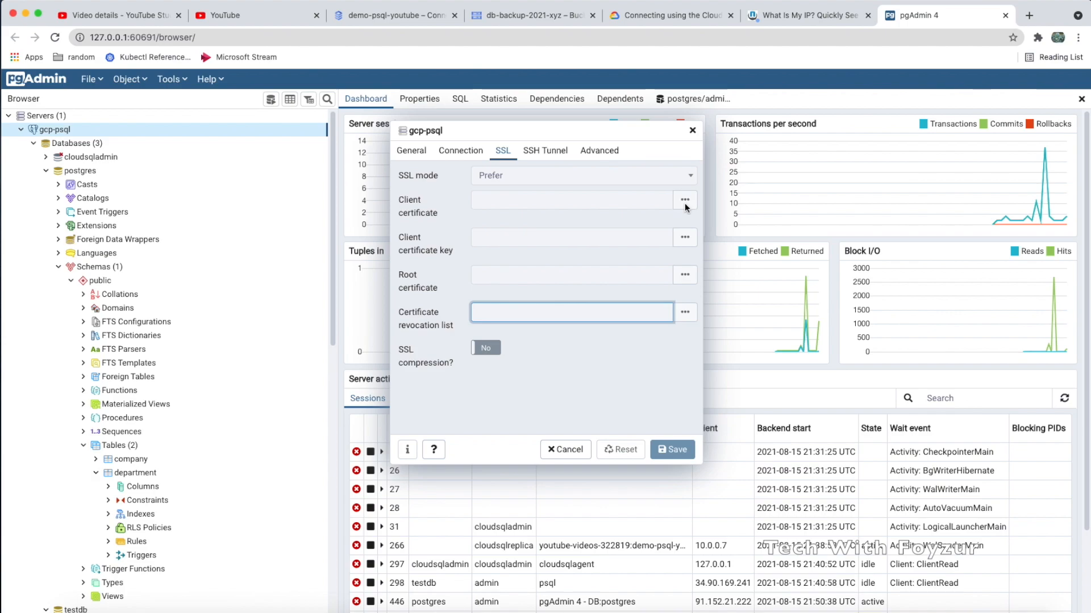
pyautogui.click(389, 17)
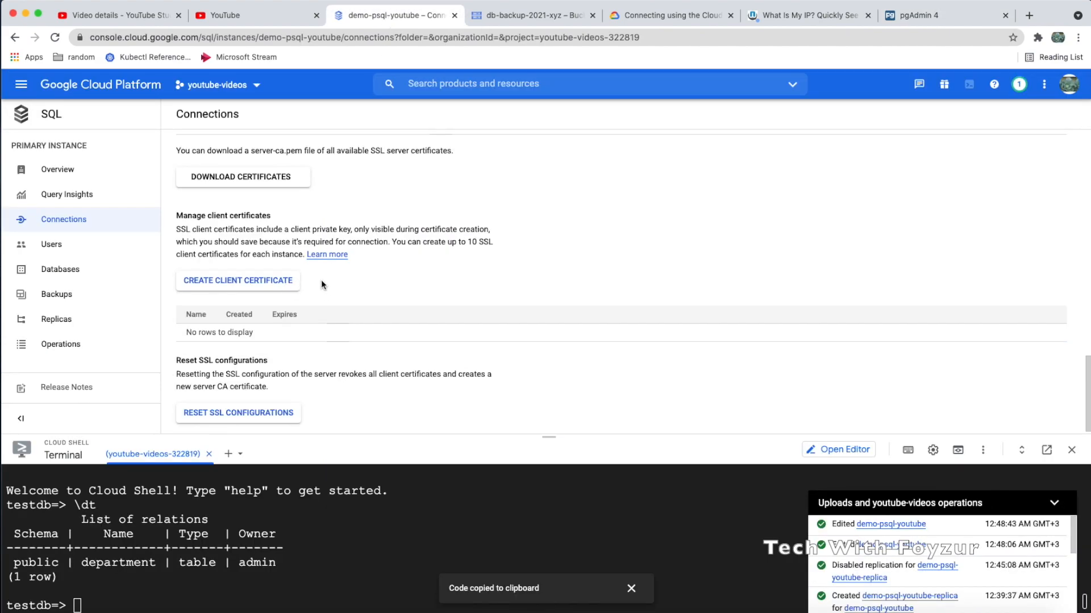
# Inspect the server certificate management options and the active certificate's expiry date
pyautogui.scroll(5, 322, 280)
pyautogui.scroll(4, 321, 284)
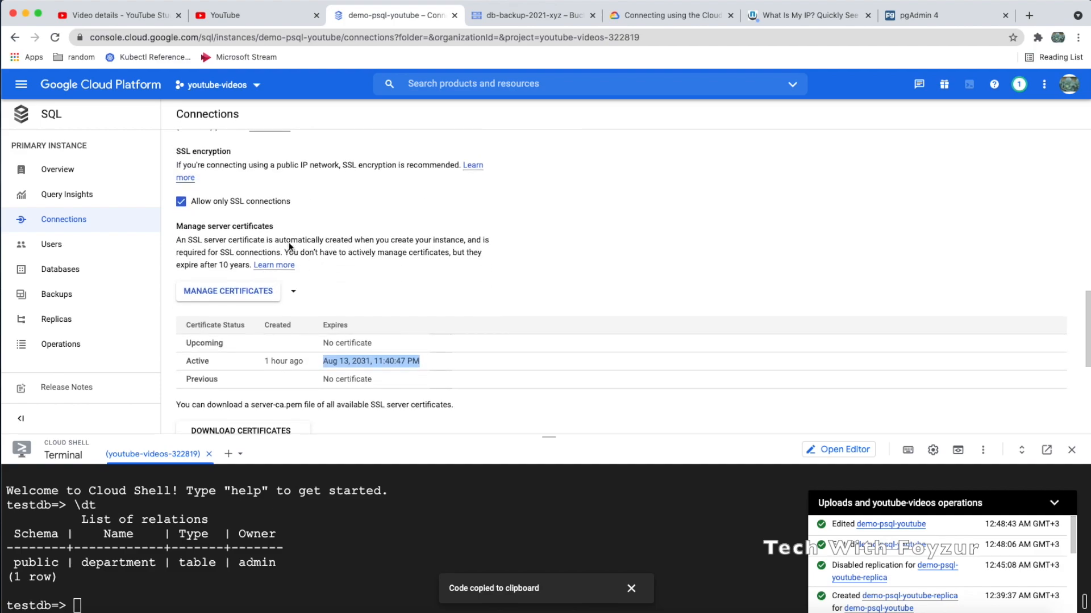
pyautogui.scroll(-1, 311, 291)
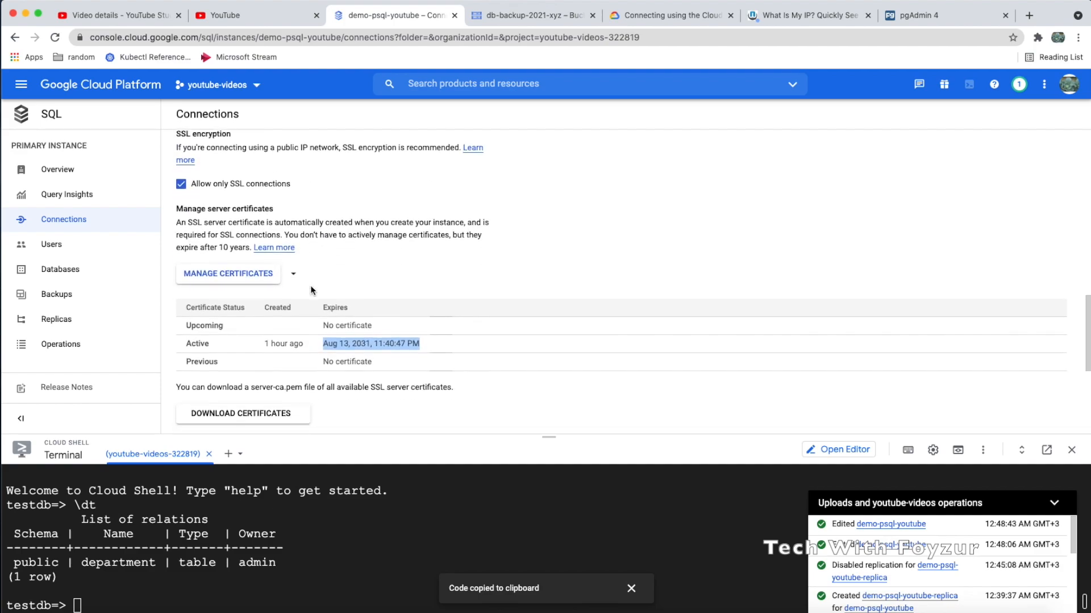
pyautogui.click(257, 270)
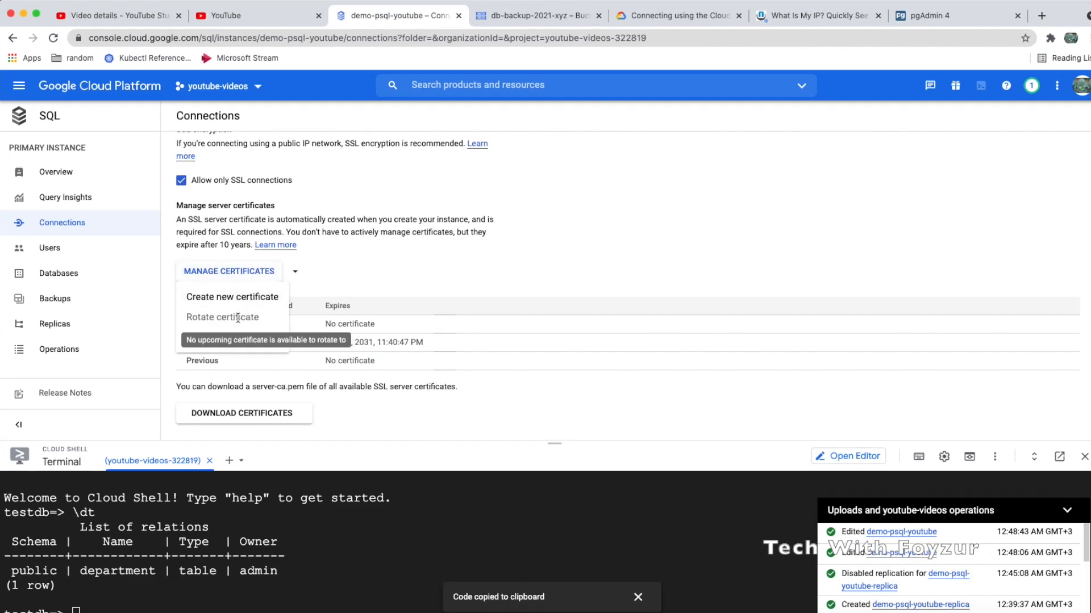
pyautogui.click(201, 342)
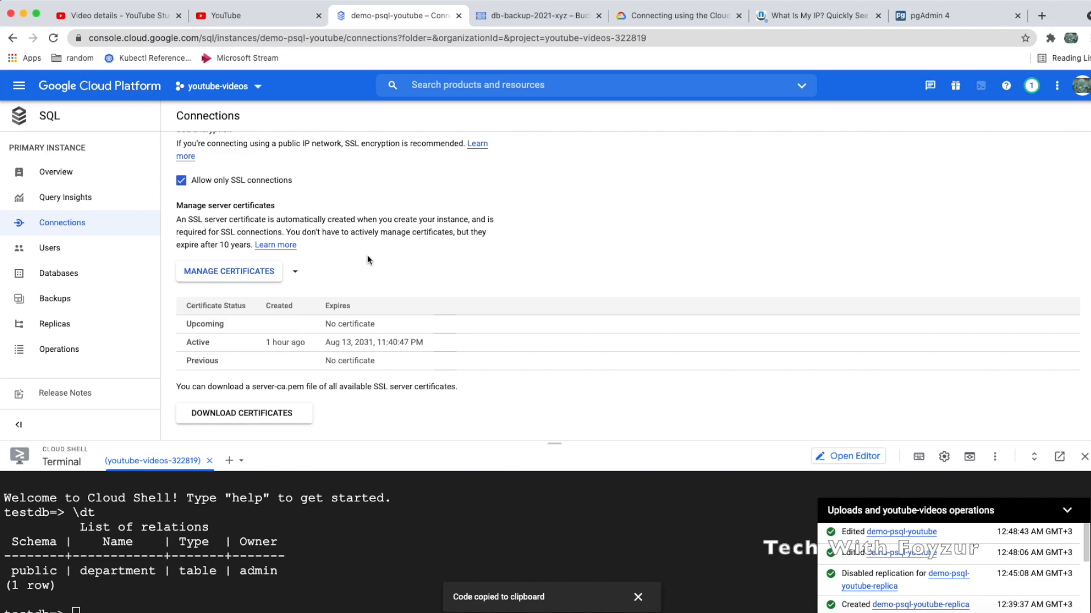
pyautogui.tripleClick(352, 341)
# Read the server-ca.pem and 10-client-certificate limit notes, then open CREATE CLIENT CERTIFICATE
pyautogui.scroll(-5, 388, 339)
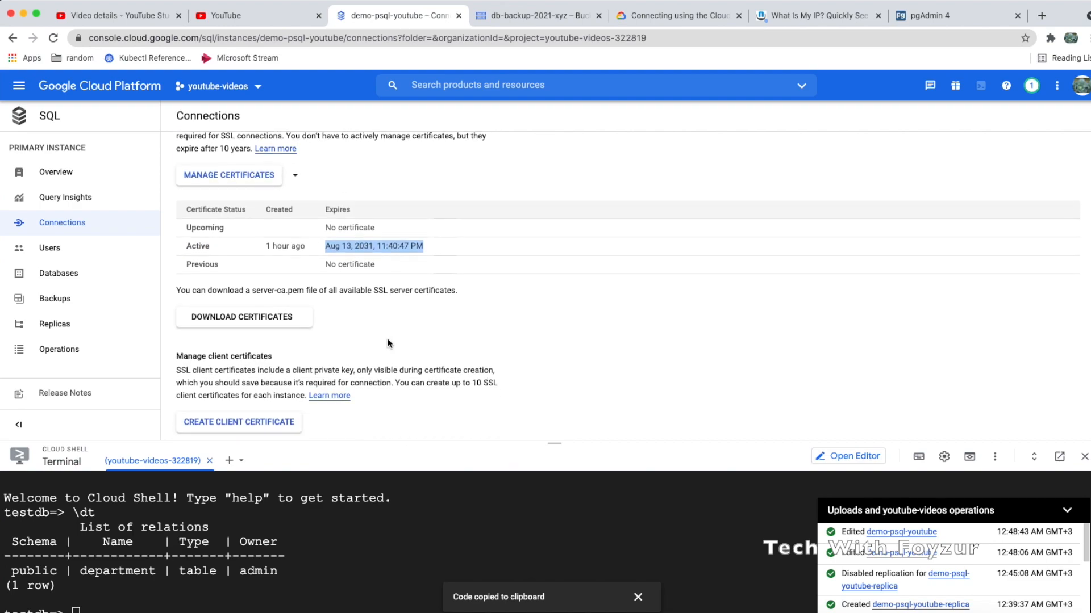
pyautogui.scroll(-1, 388, 339)
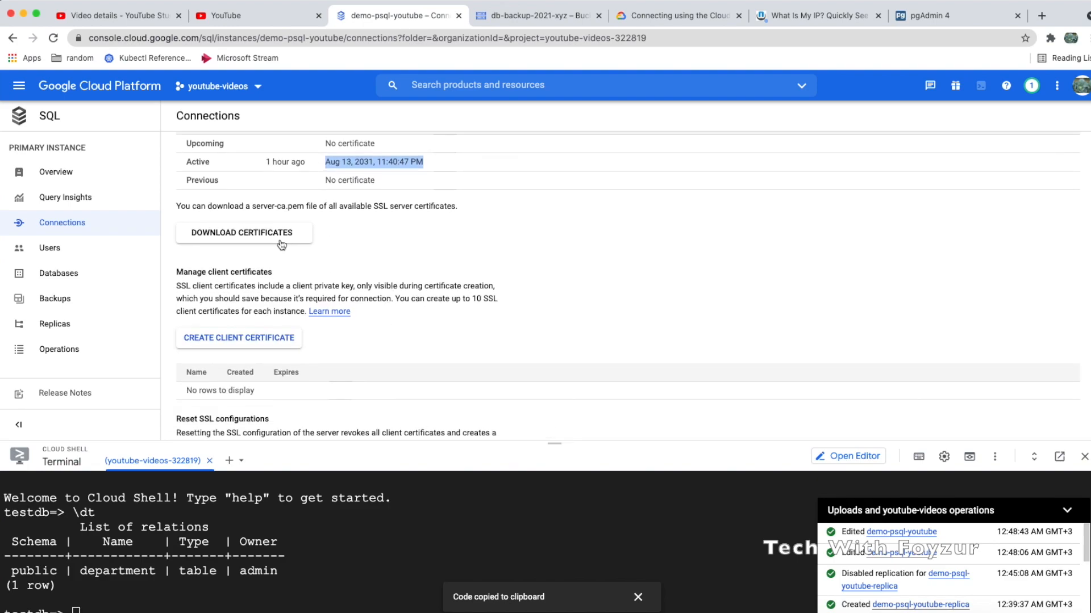
pyautogui.moveTo(244, 207); pyautogui.dragTo(329, 208)
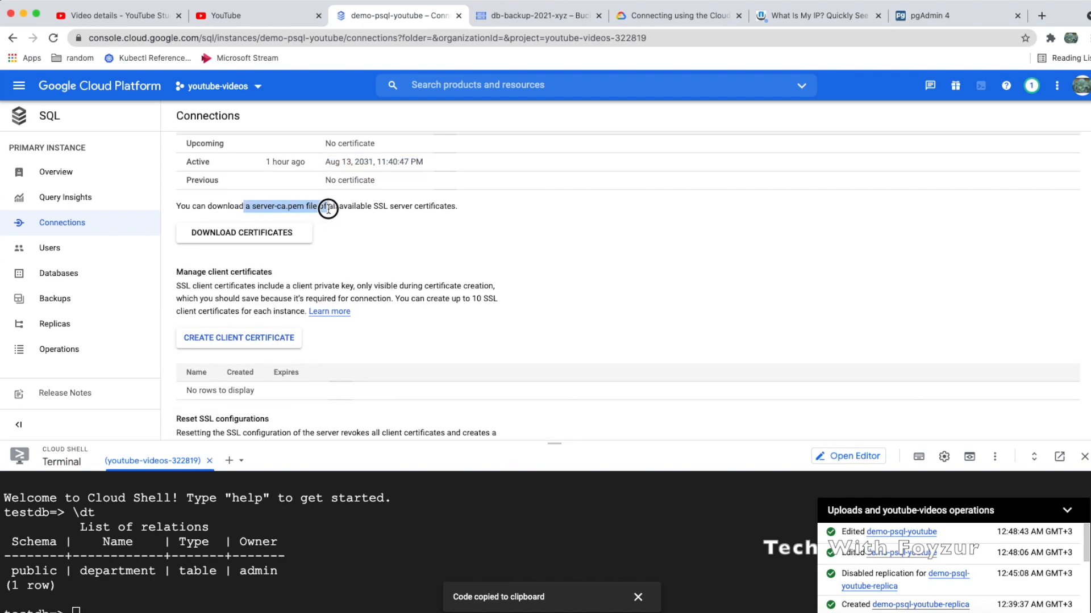
pyautogui.scroll(-2, 334, 283)
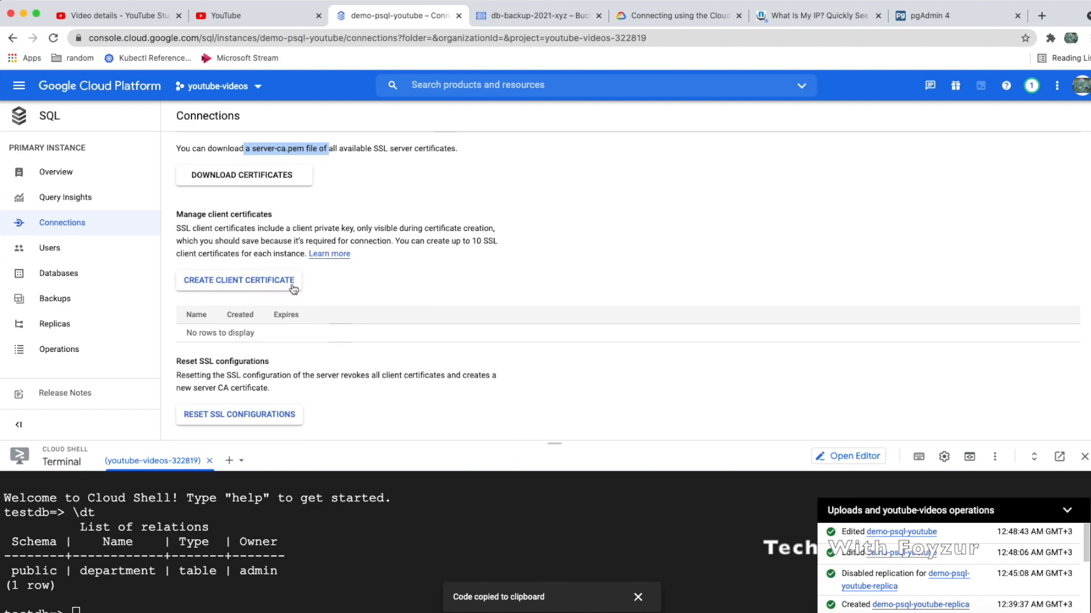
pyautogui.click(231, 242)
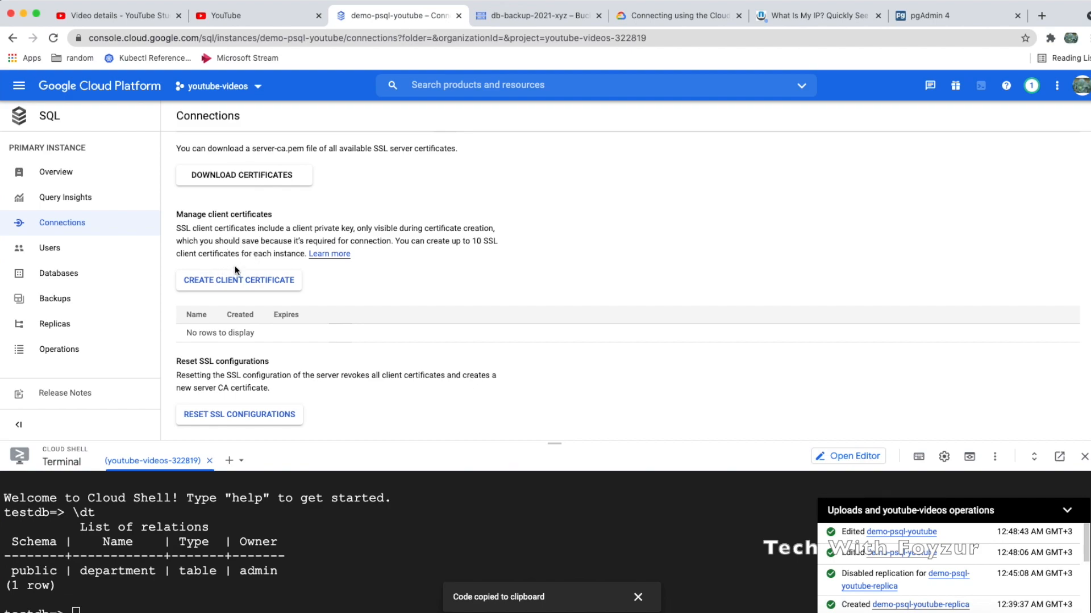
pyautogui.moveTo(393, 240); pyautogui.dragTo(416, 256)
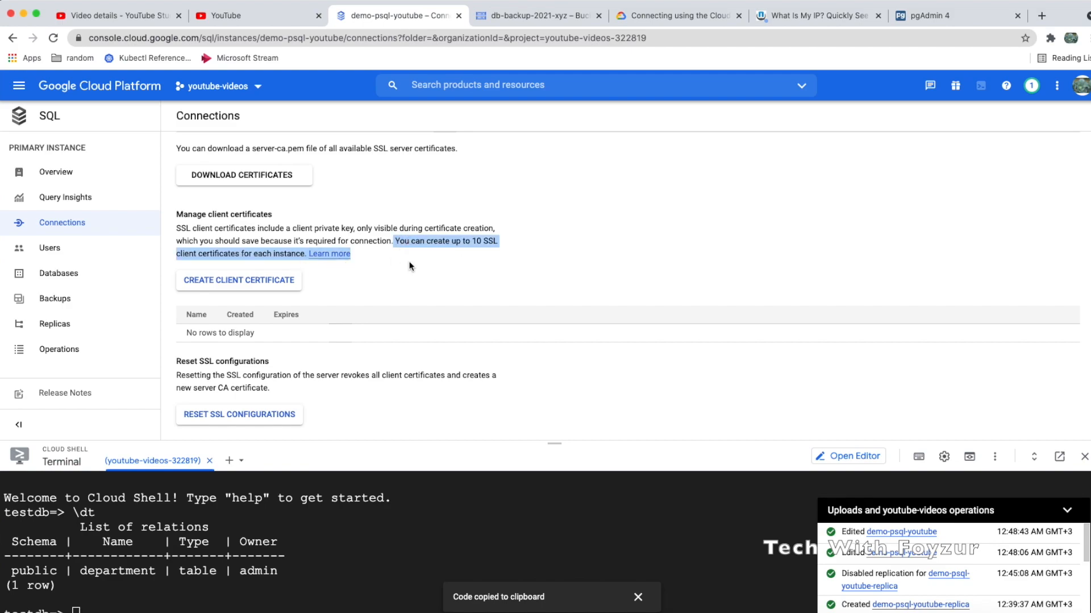
pyautogui.click(263, 285)
# Name the new client certificate gcp-psql-client-cert and create it
pyautogui.click(788, 135)
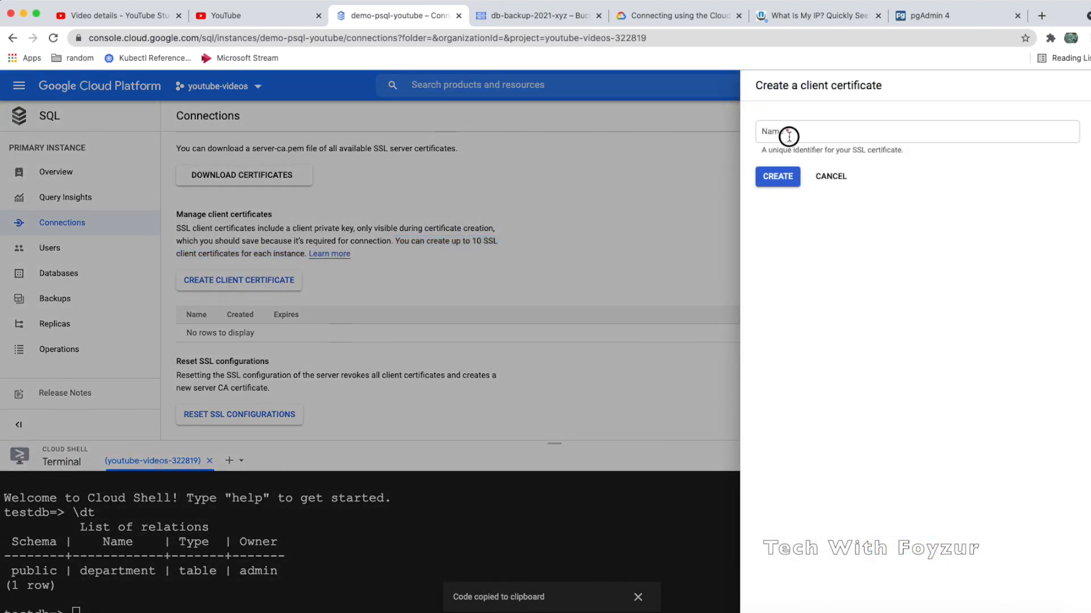
pyautogui.write('psql')
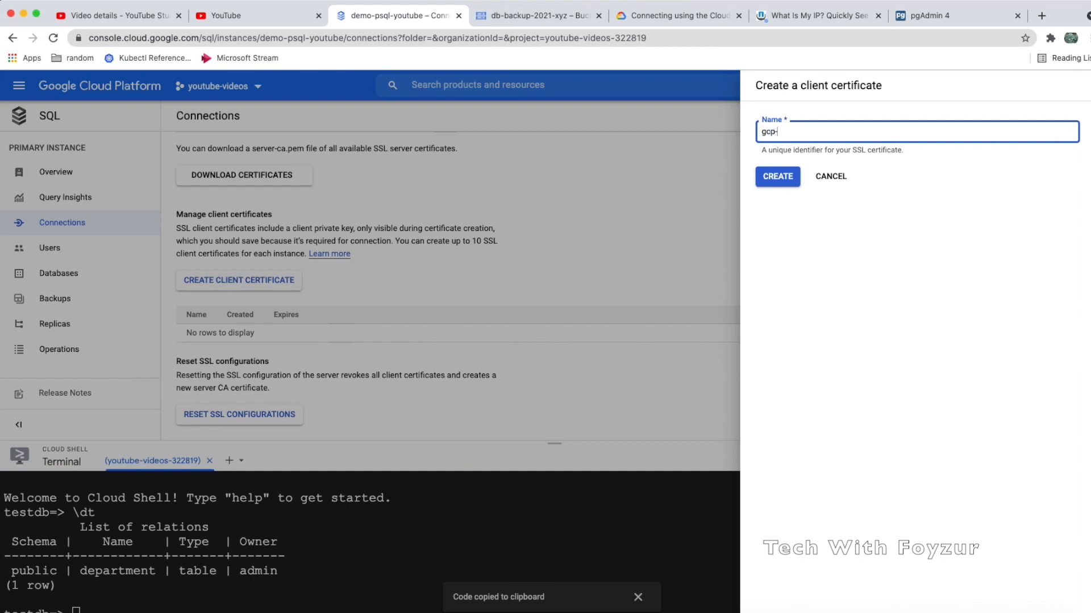
pyautogui.write('-c')
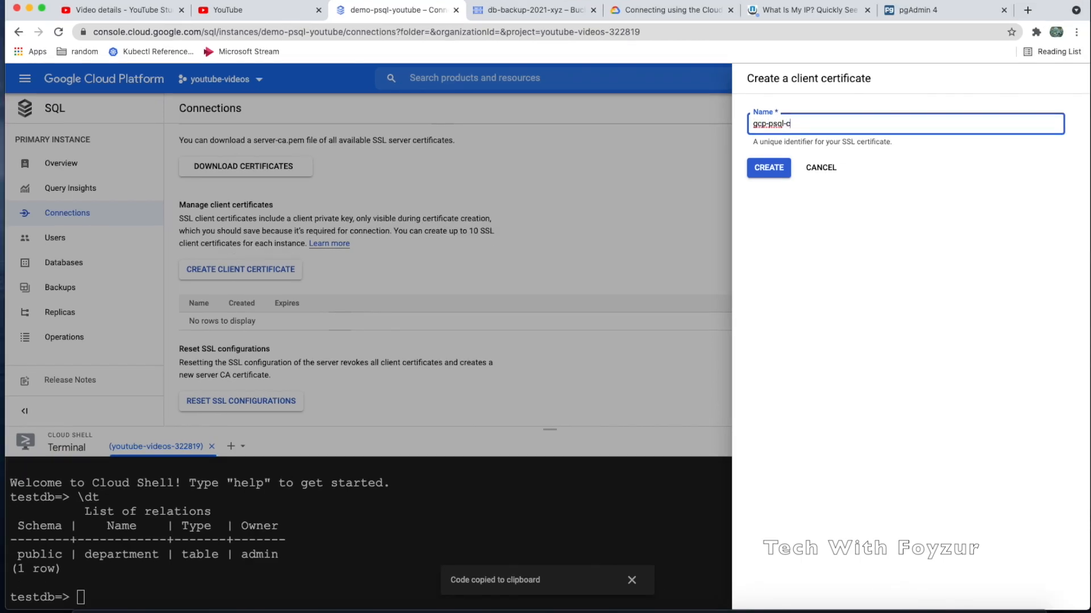
pyautogui.write('lient-cert')
pyautogui.click(778, 170)
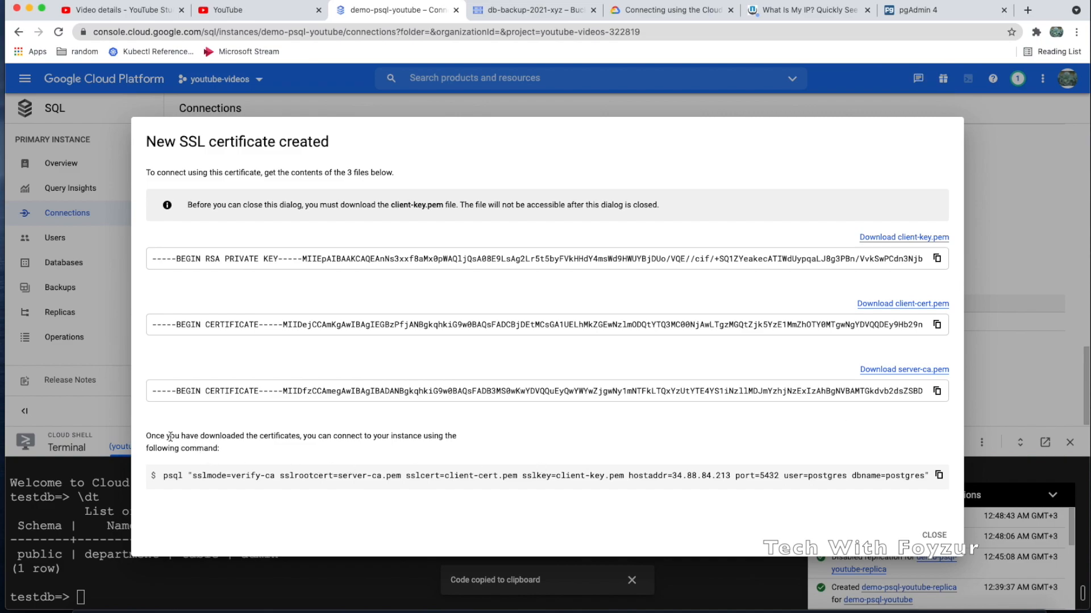
# Download client-key.pem, client-cert.pem and server-ca.pem, and copy the psql connection command
pyautogui.click(888, 239)
pyautogui.click(897, 288)
pyautogui.click(894, 356)
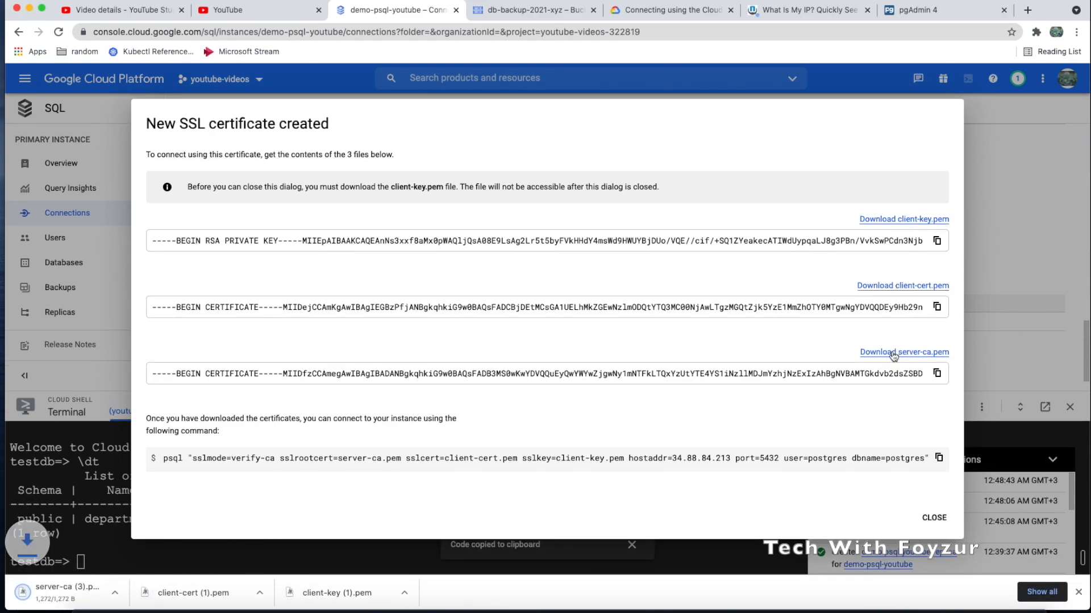
pyautogui.click(938, 459)
pyautogui.click(938, 458)
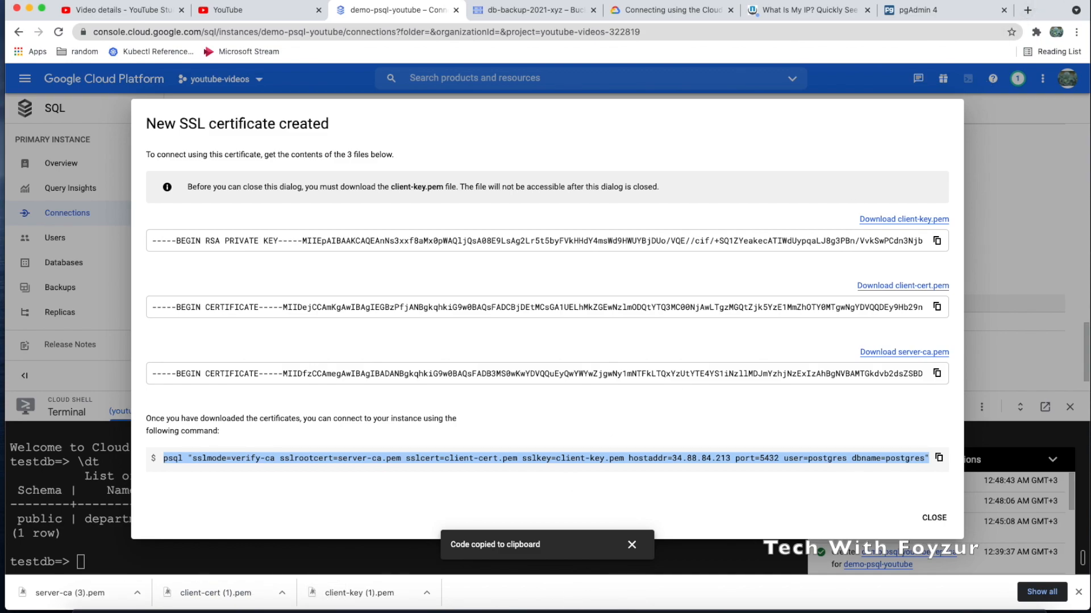
pyautogui.click(966, 10)
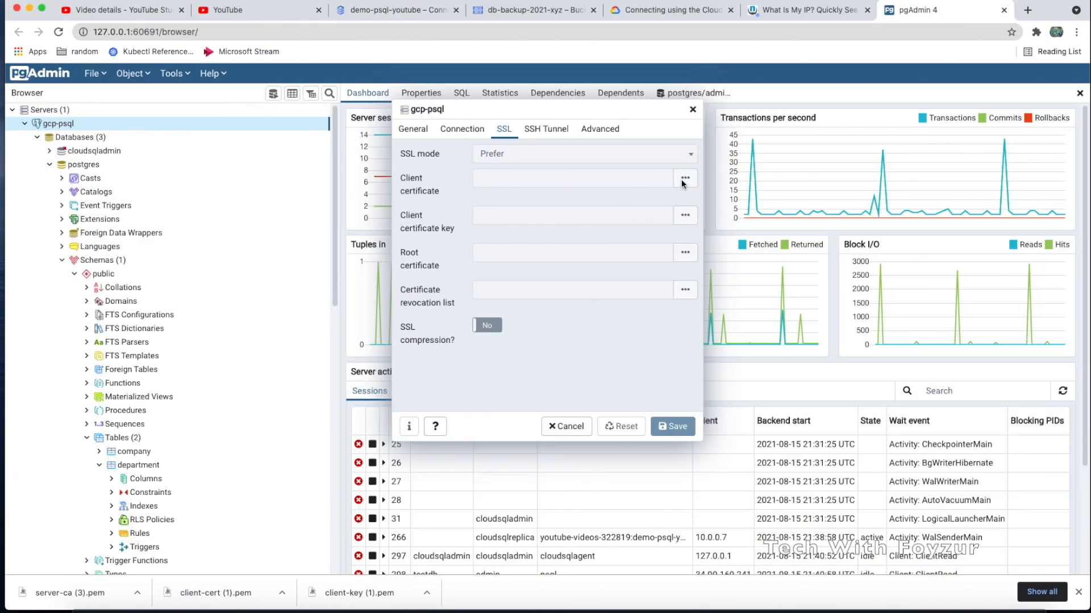
# Check the SSL mode and client certificate fields, then close the dialog without saving
pyautogui.click(647, 178)
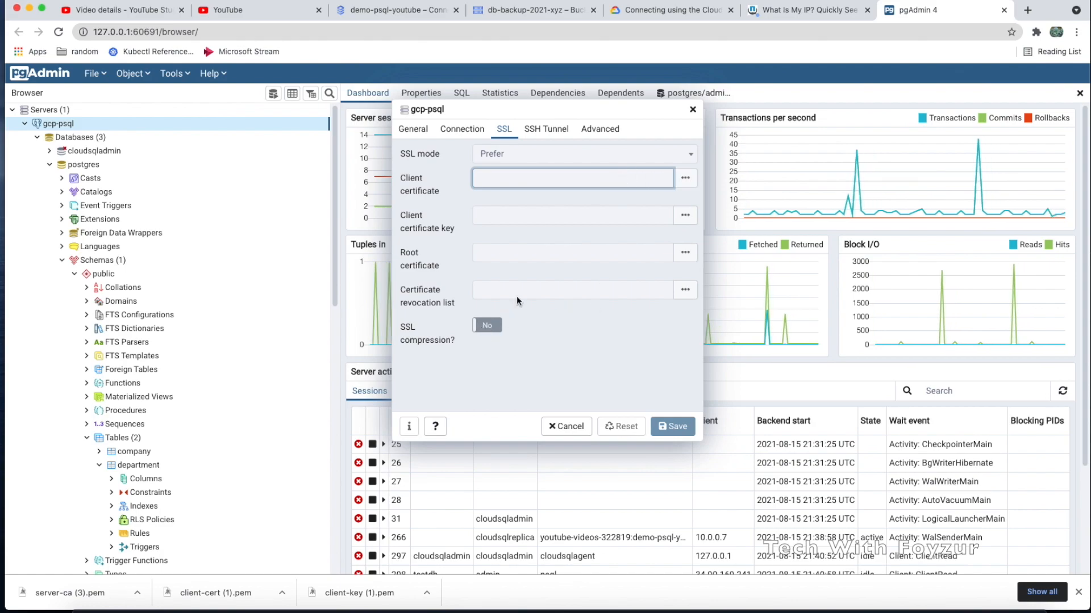
pyautogui.click(687, 160)
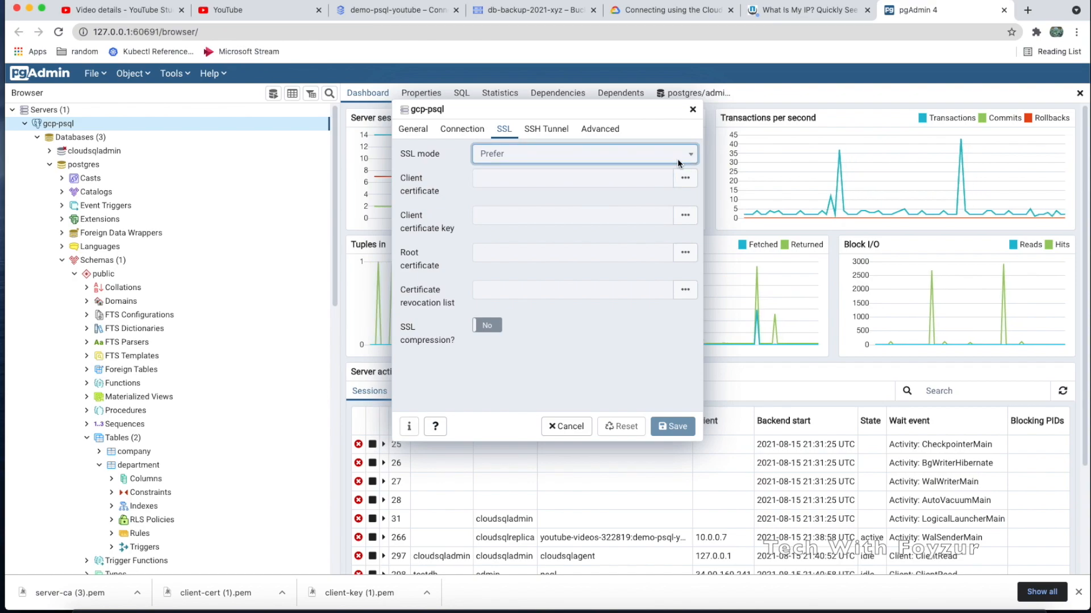
pyautogui.click(656, 176)
pyautogui.click(685, 180)
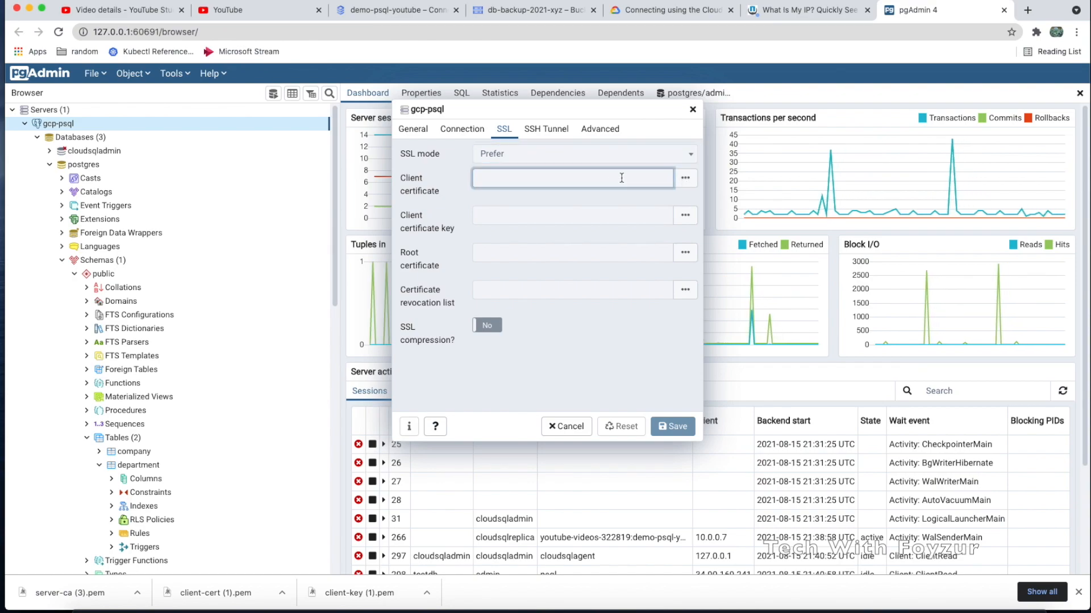
pyautogui.click(573, 431)
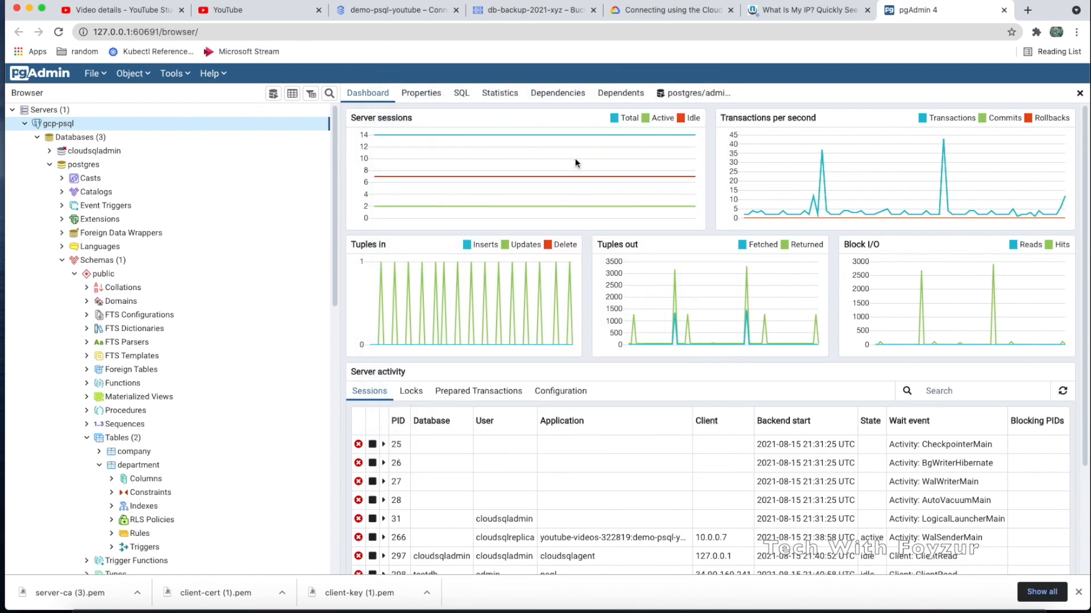
# Reopen gcp-psql Properties, review the SSL, SSH Tunnel and Advanced tabs, then Cancel
pyautogui.rightClick(92, 124)
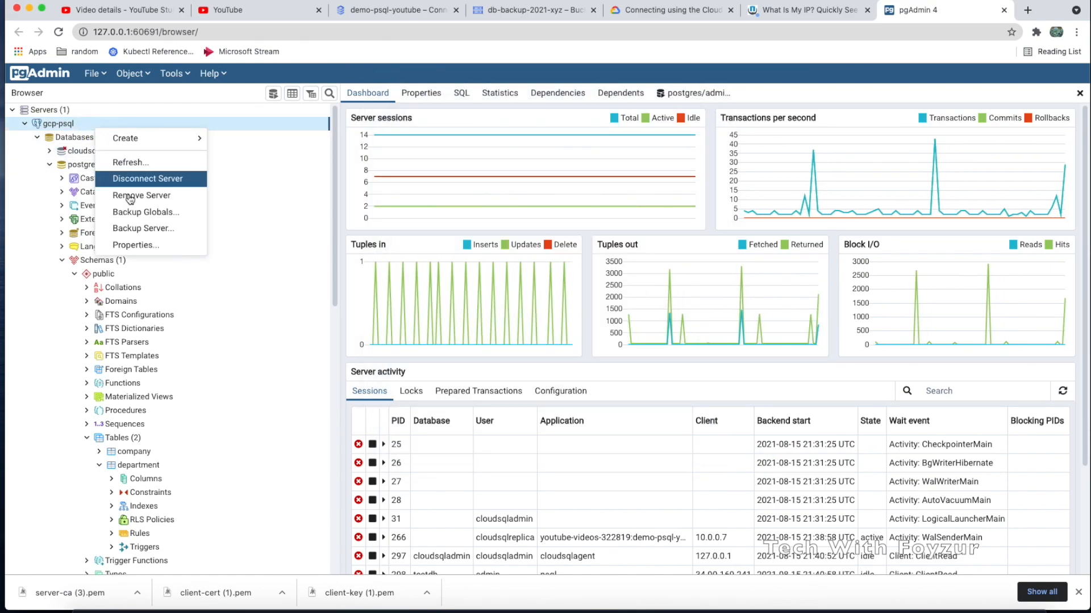
pyautogui.click(146, 245)
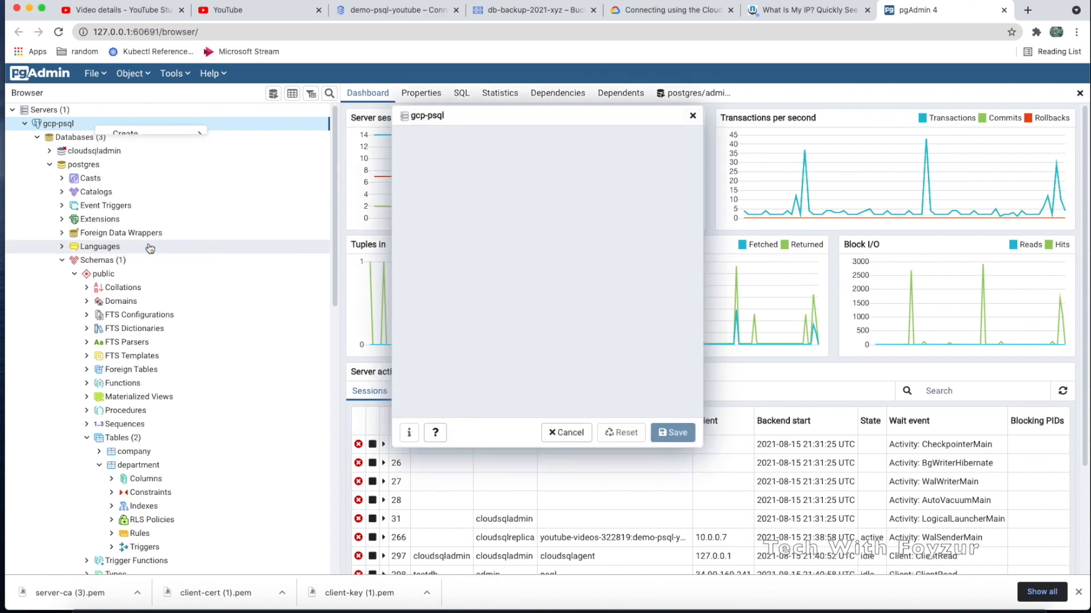
pyautogui.click(504, 136)
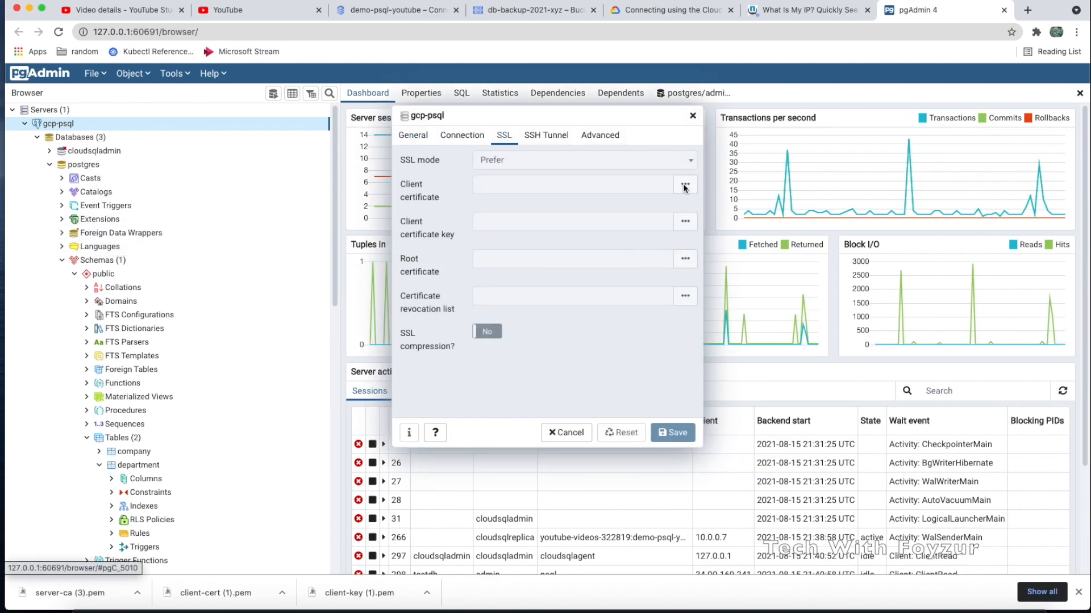
pyautogui.click(574, 183)
pyautogui.click(687, 188)
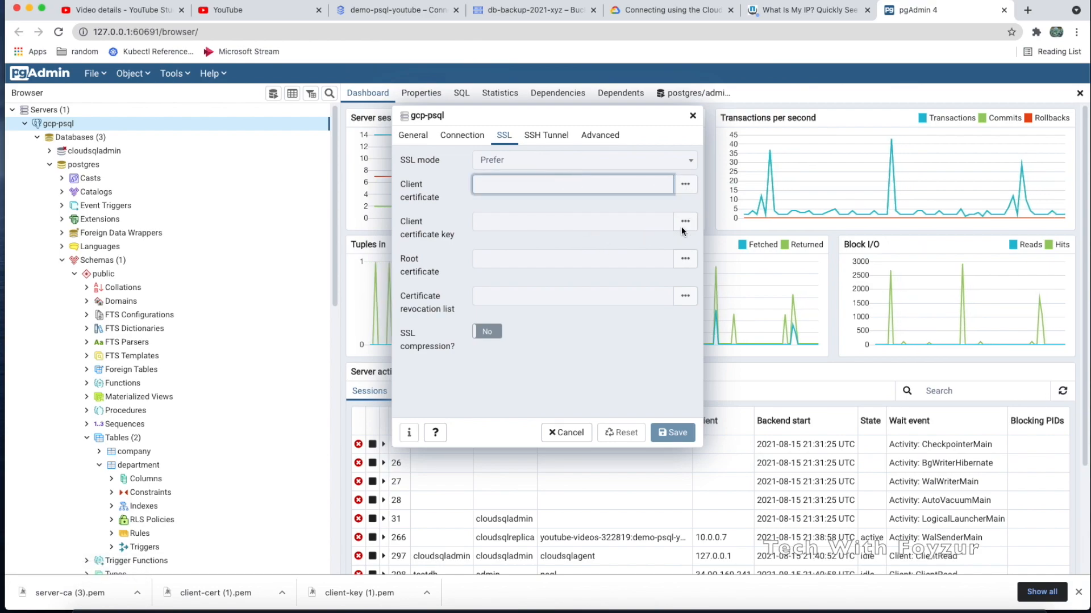
pyautogui.click(681, 255)
pyautogui.click(683, 299)
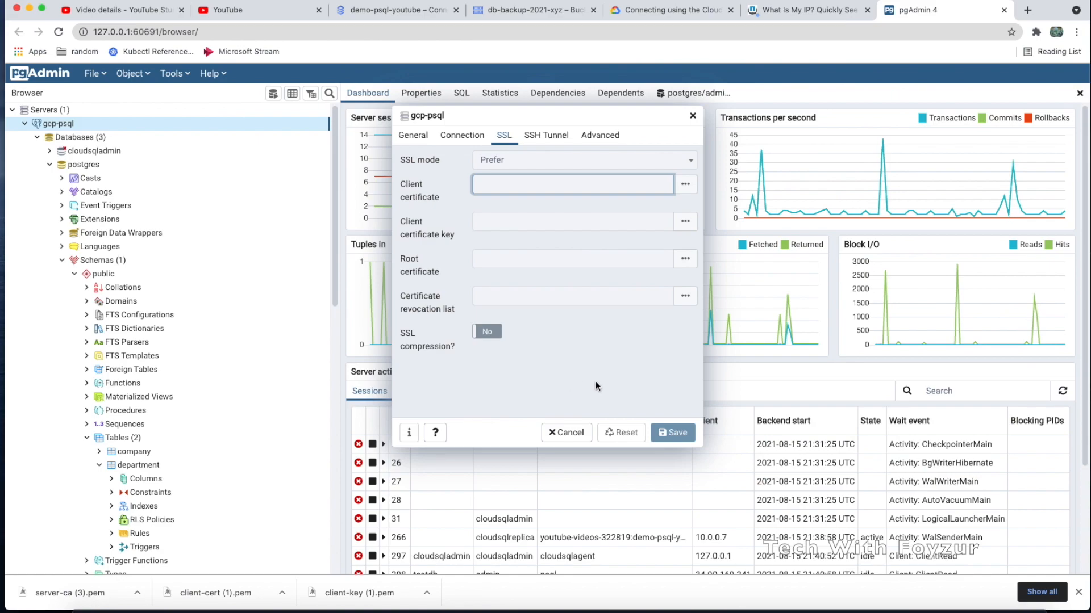
pyautogui.click(685, 184)
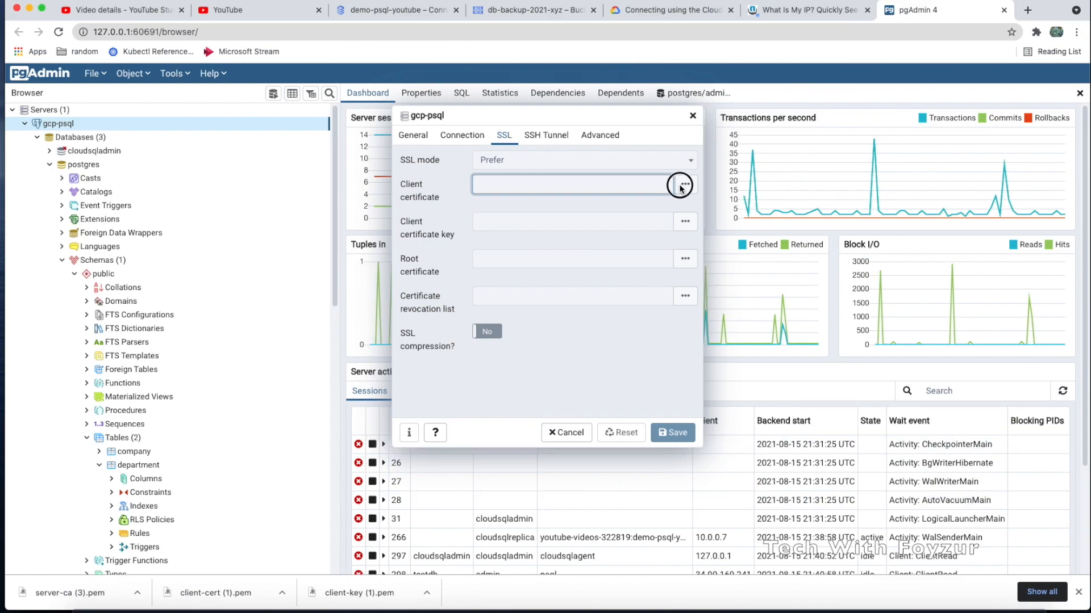
pyautogui.click(547, 138)
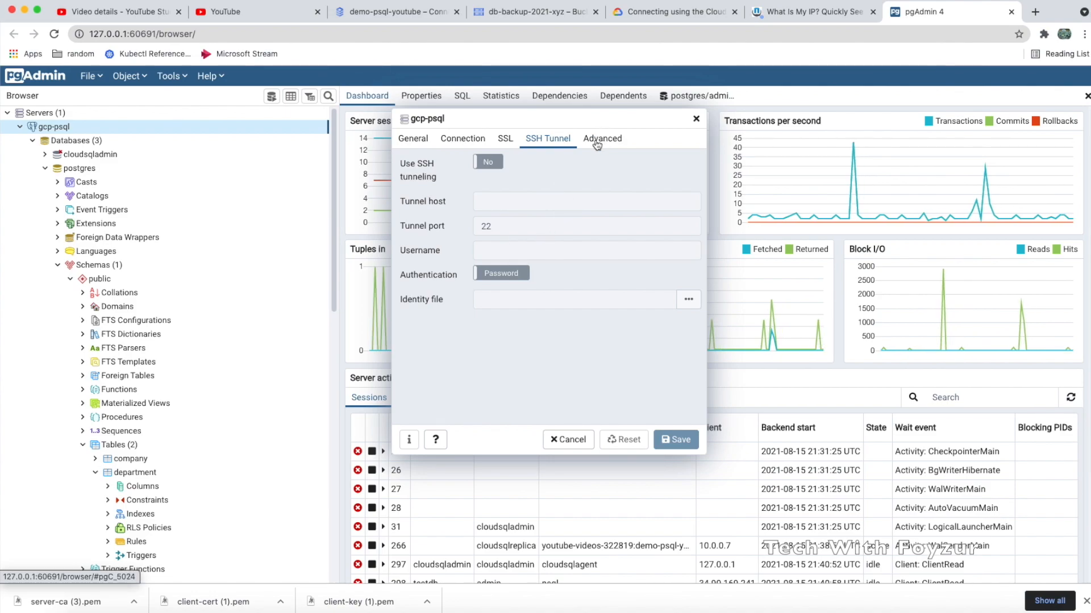
pyautogui.click(597, 142)
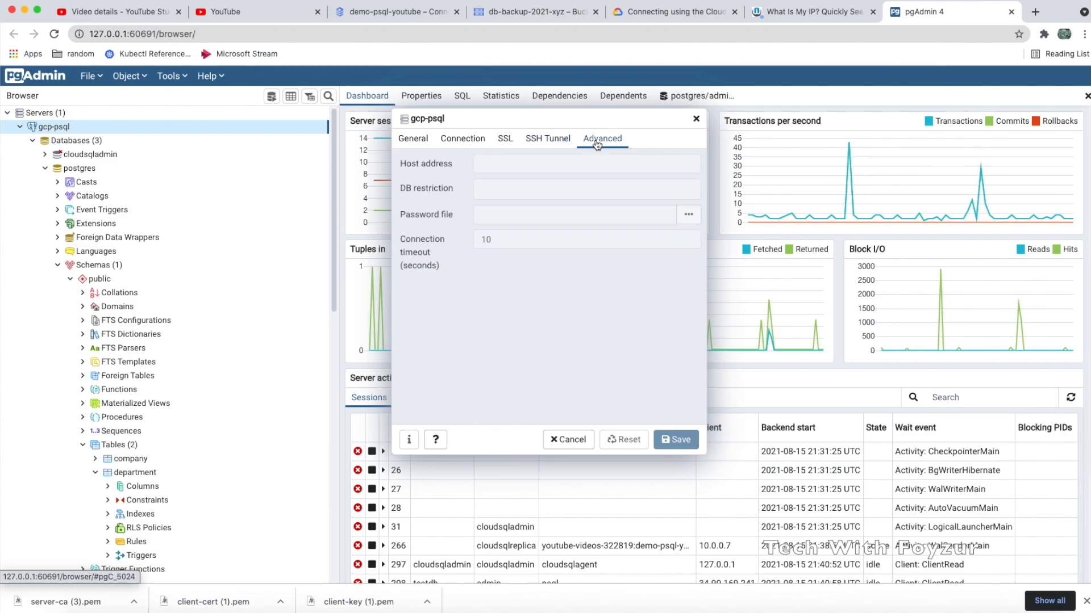
pyautogui.click(500, 146)
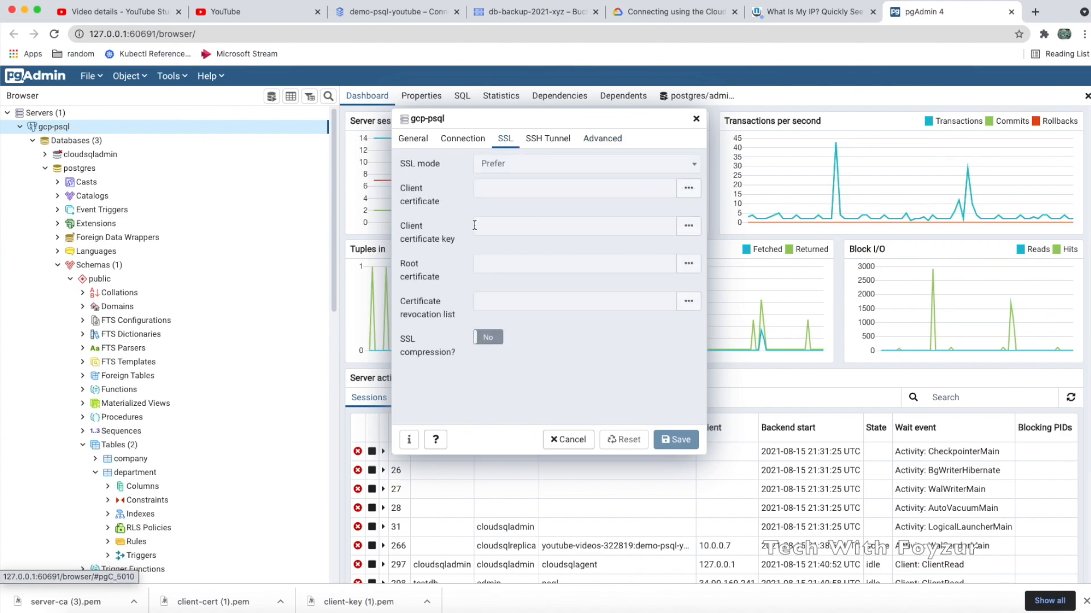
pyautogui.click(478, 190)
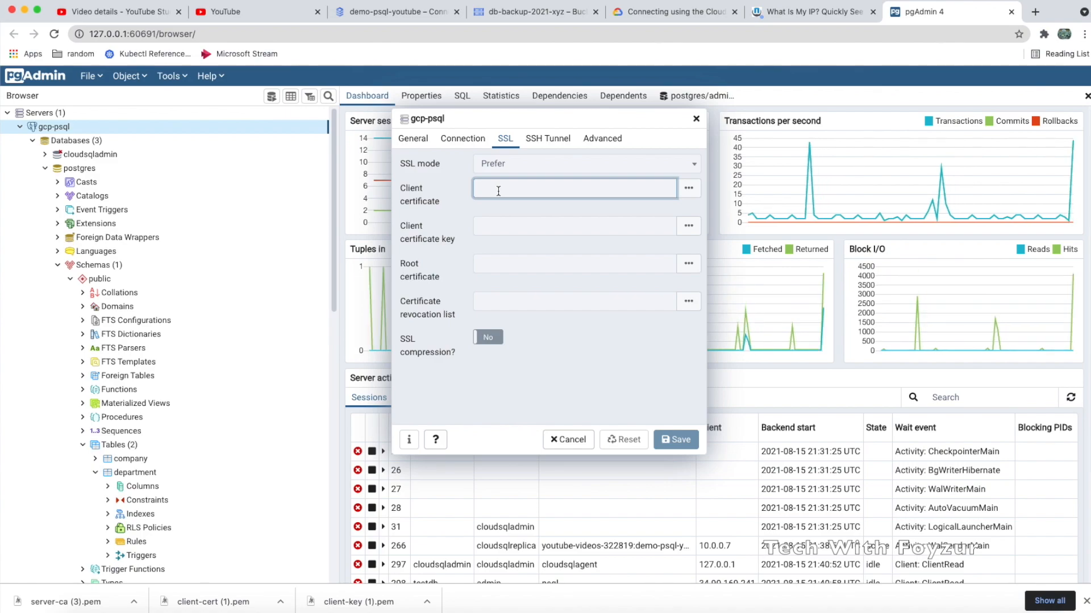
pyautogui.click(566, 440)
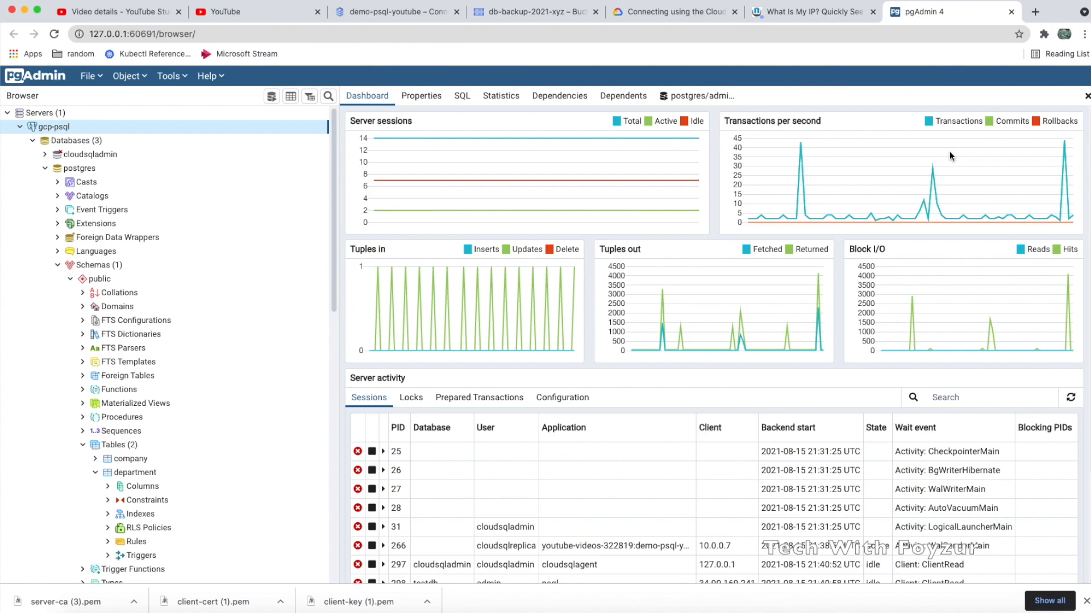
# Launch Terminal from Spotlight and cd into the Downloads folder
pyautogui.press('super+space')
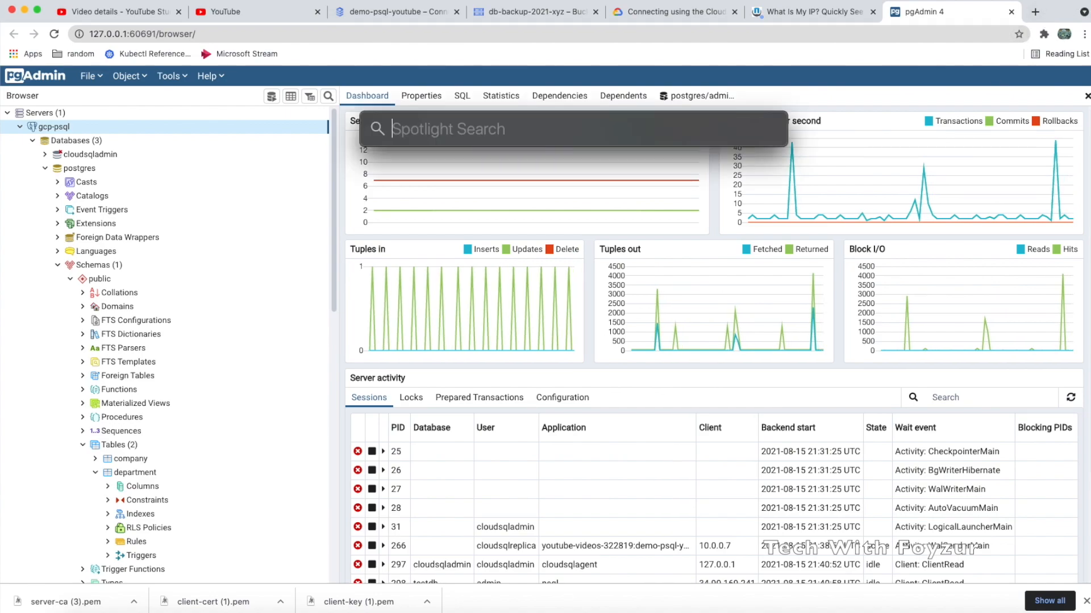
pyautogui.write('terminal')
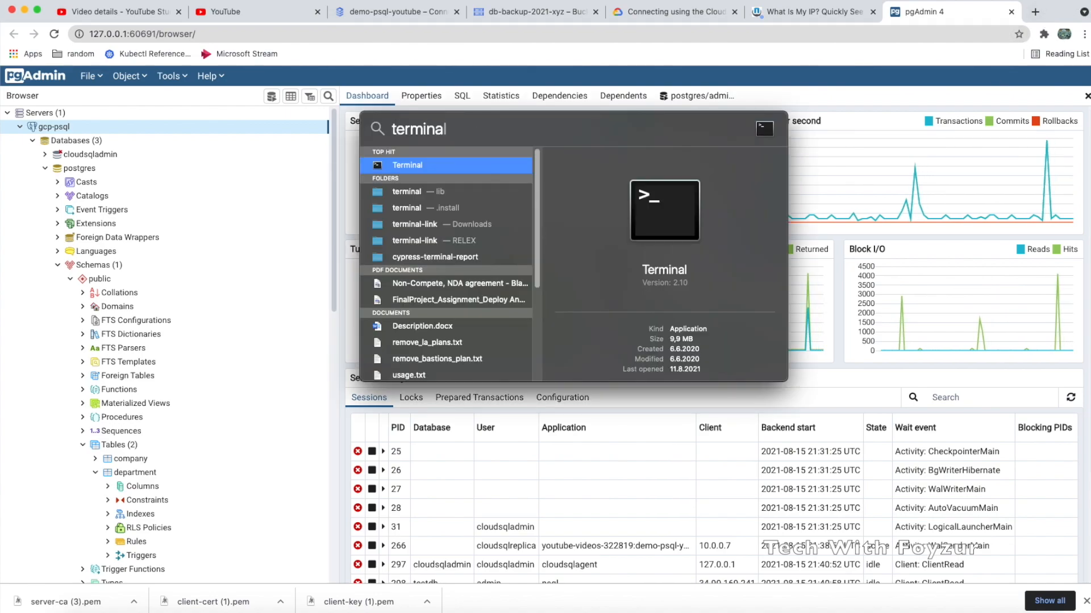
pyautogui.press('Return')
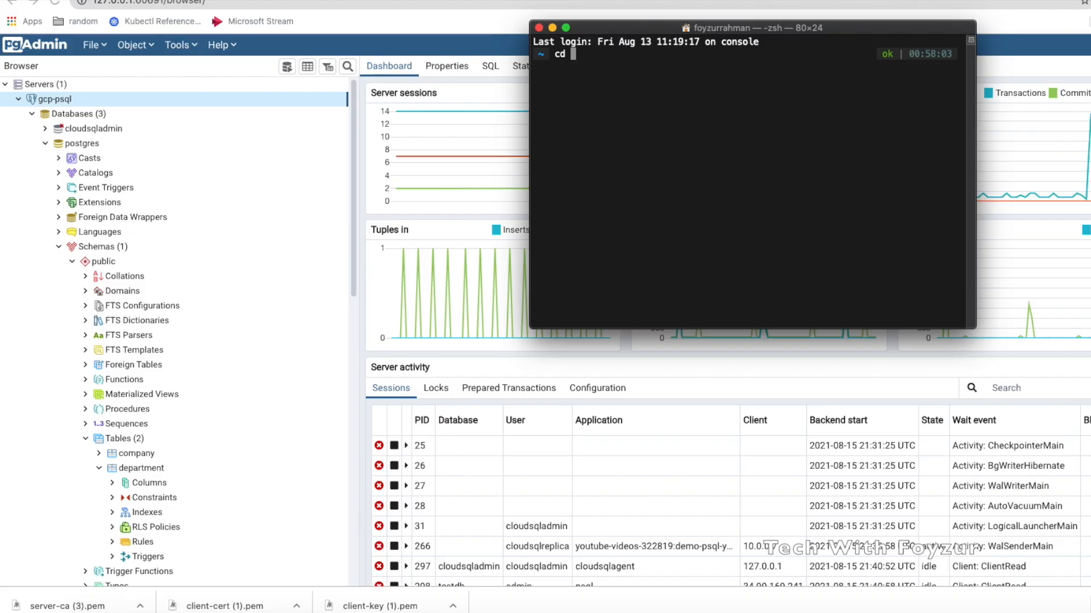
pyautogui.write('ownloads')
# In the Downloads folder, paste the psql sslmode=verify-ca connection command and reposition the Terminal window
pyautogui.press('Return')
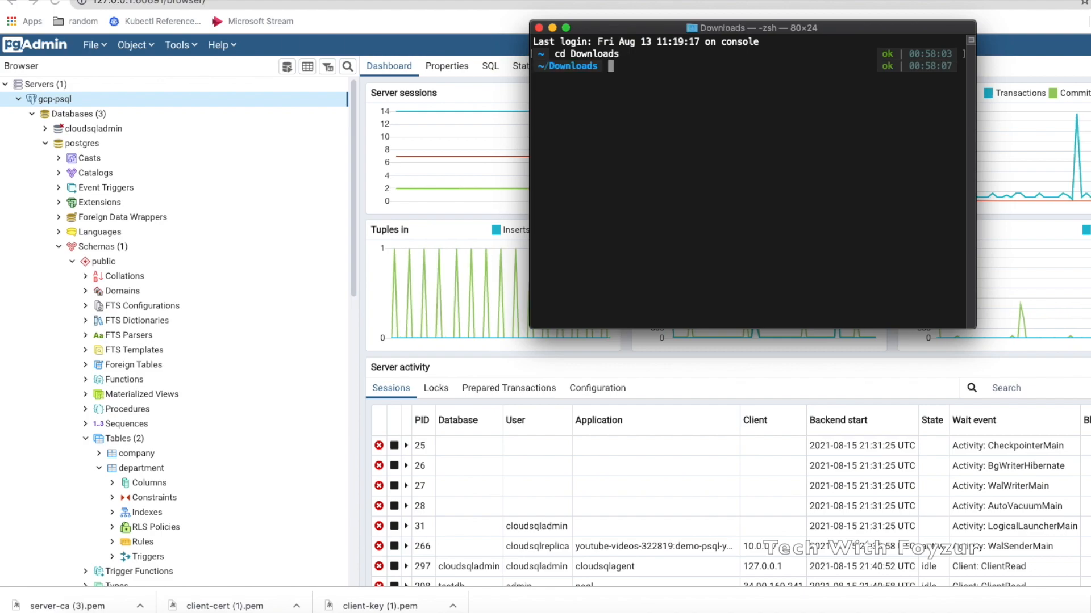
pyautogui.press('super+v')
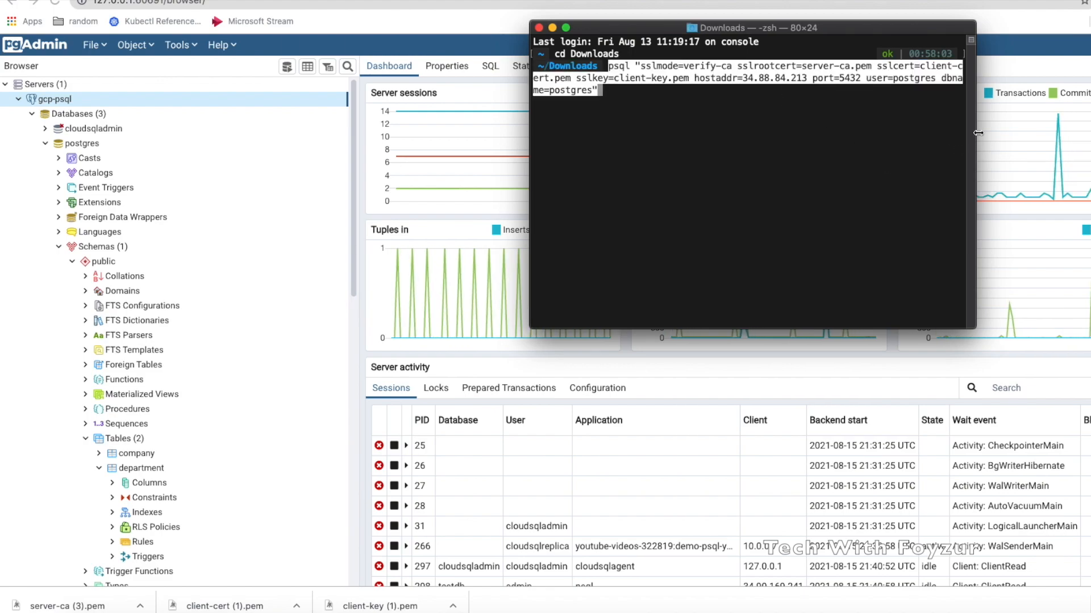
pyautogui.moveTo(977, 132); pyautogui.dragTo(1082, 132)
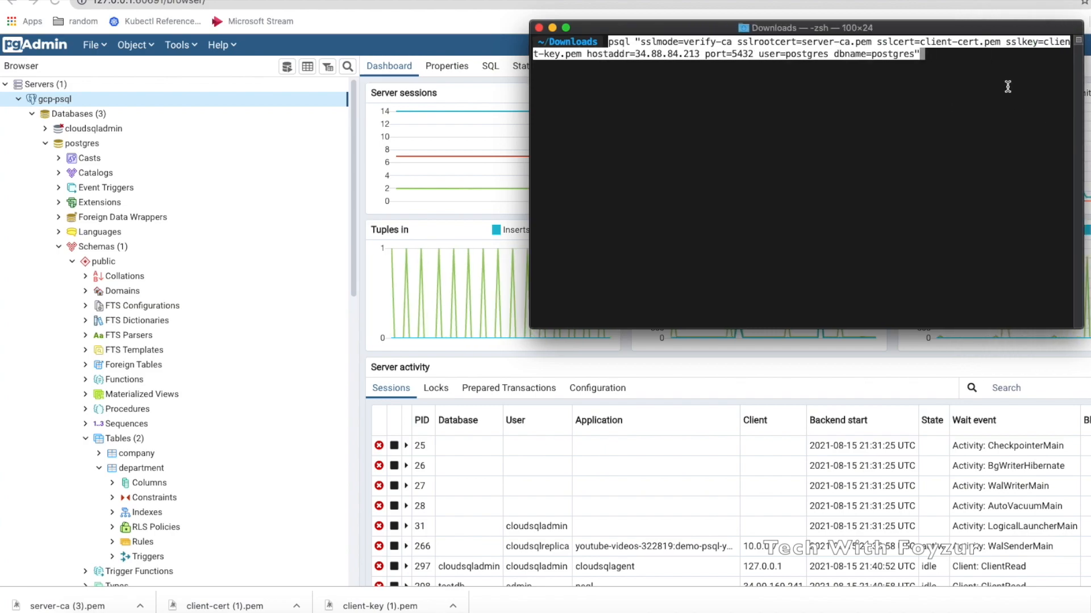
pyautogui.moveTo(665, 28); pyautogui.dragTo(294, 68)
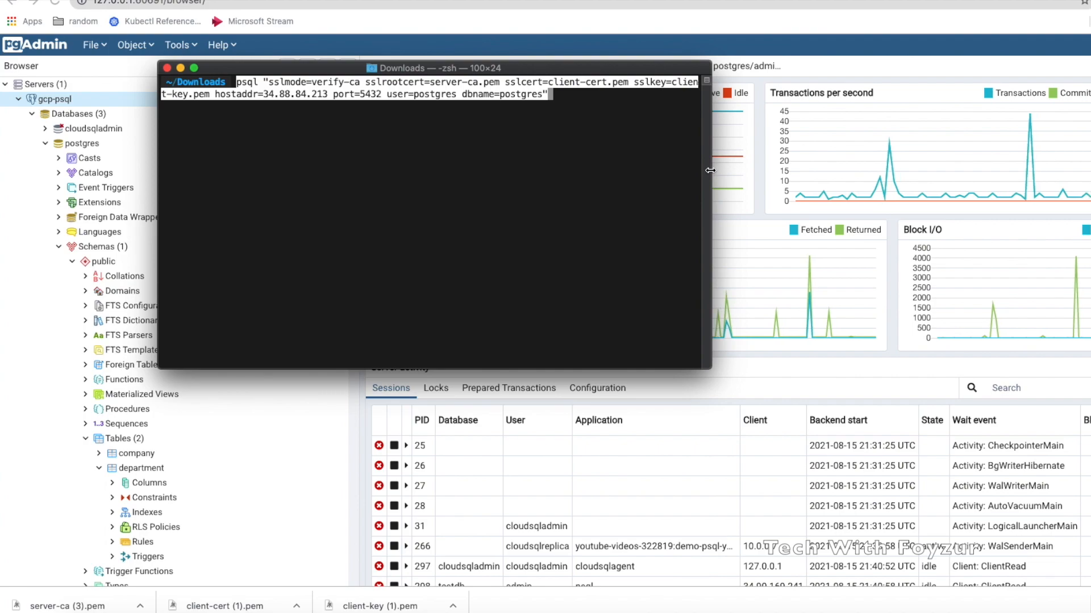
# Enlarge Terminal, run the psql command to 34.88.84.213, and find the client-key.pem group/world access error
pyautogui.moveTo(726, 171); pyautogui.dragTo(1090, 193)
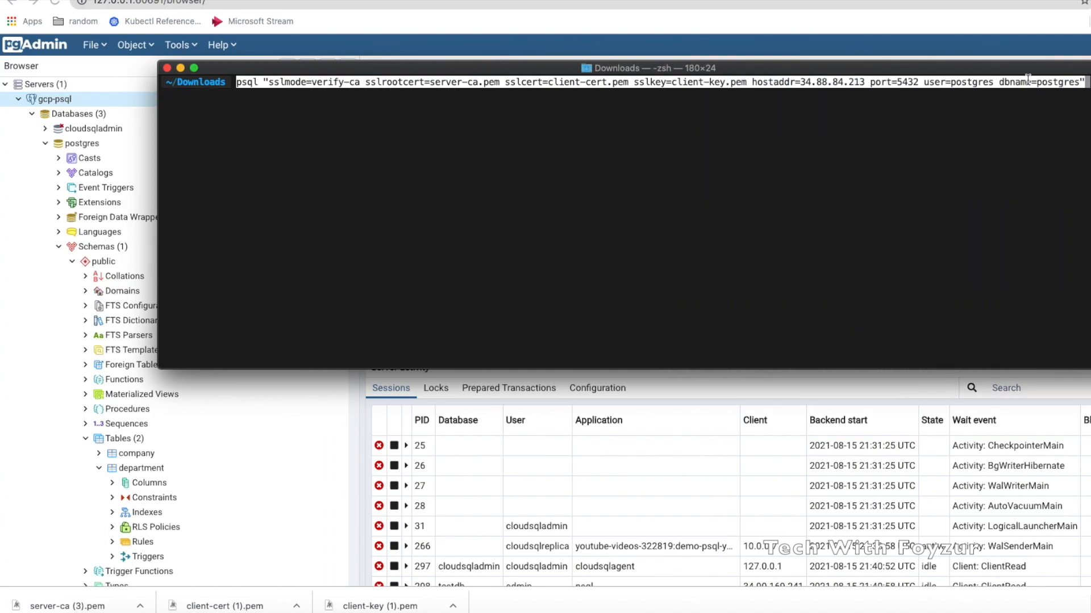
pyautogui.moveTo(1015, 64); pyautogui.dragTo(869, 68)
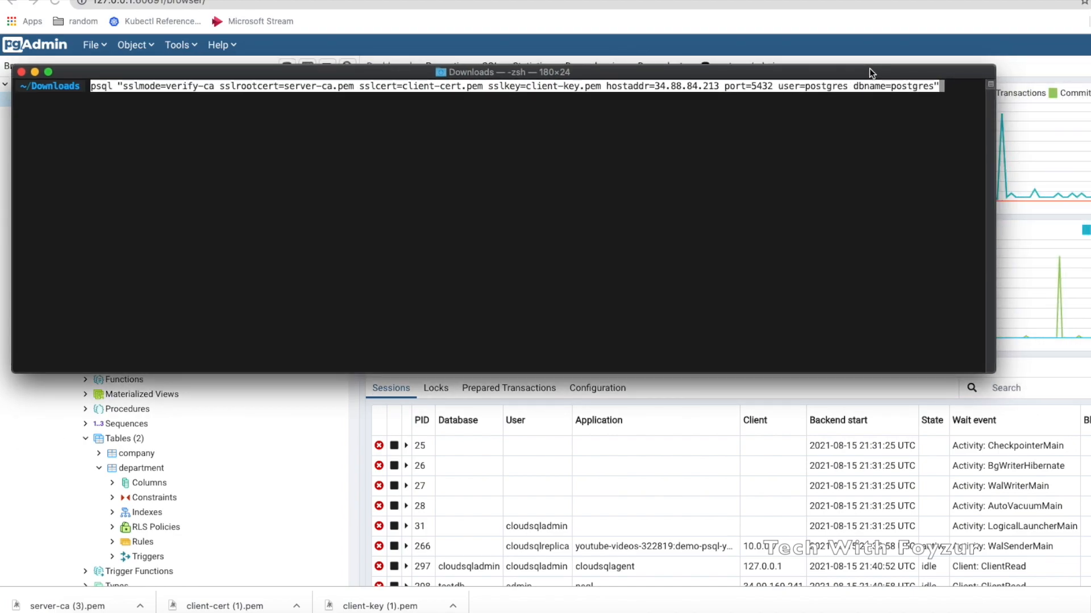
pyautogui.press('super+plus')
pyautogui.press('super+plus')
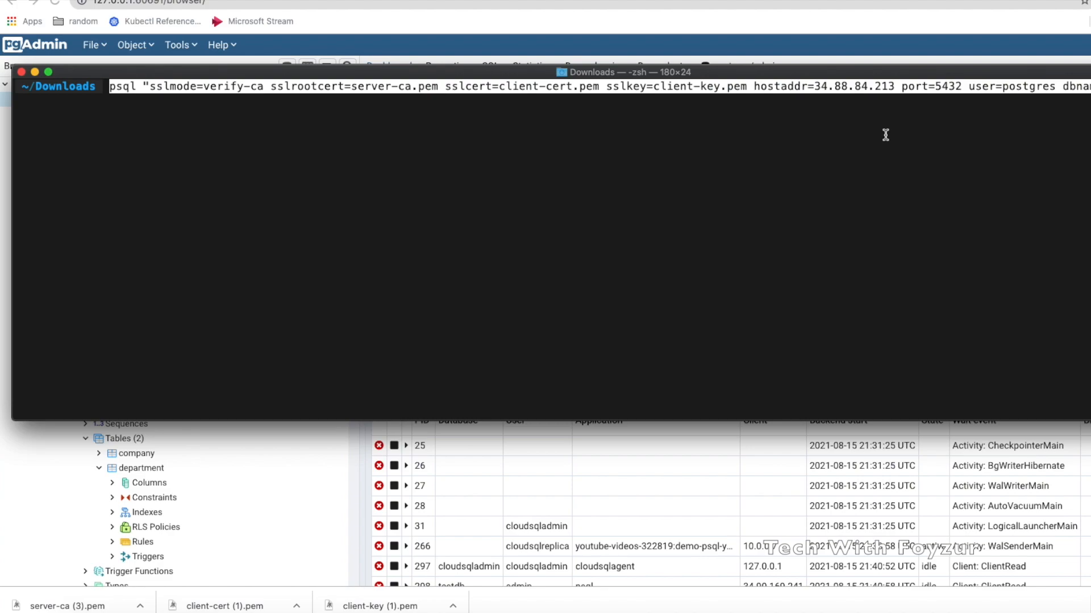
pyautogui.press('Return')
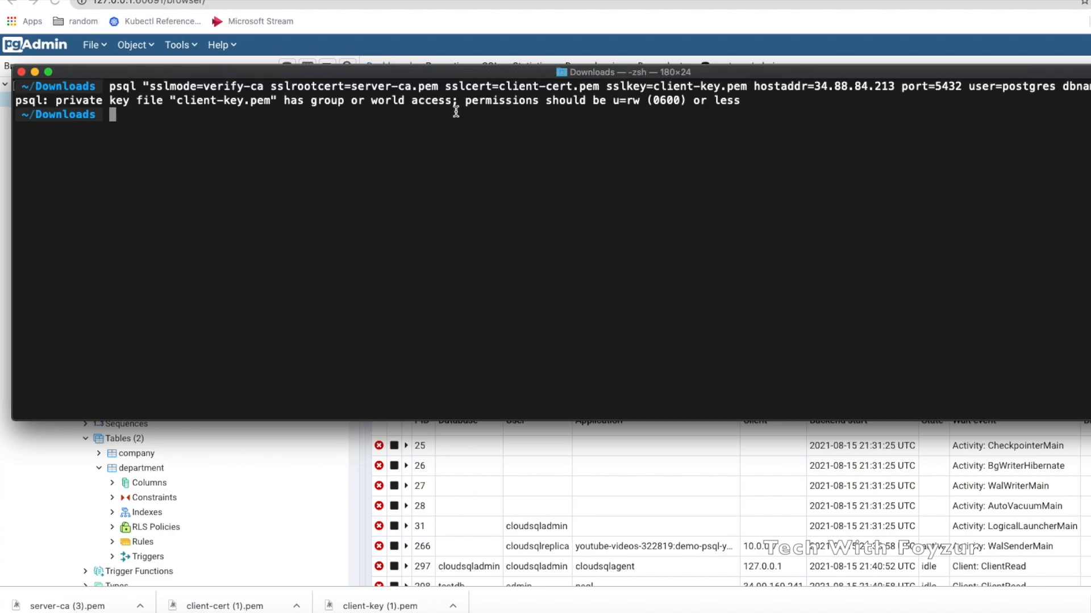
pyautogui.moveTo(458, 102); pyautogui.dragTo(559, 106)
# Run chmod 600 on server-ca.pem, client-cert.pem and client-key.pem
pyautogui.click(636, 104)
pyautogui.write('chmod 600 server-ca.pem cl')
pyautogui.press('Tab')
pyautogui.write('p')
pyautogui.press('BackSpace')
pyautogui.write('cert.pem ')
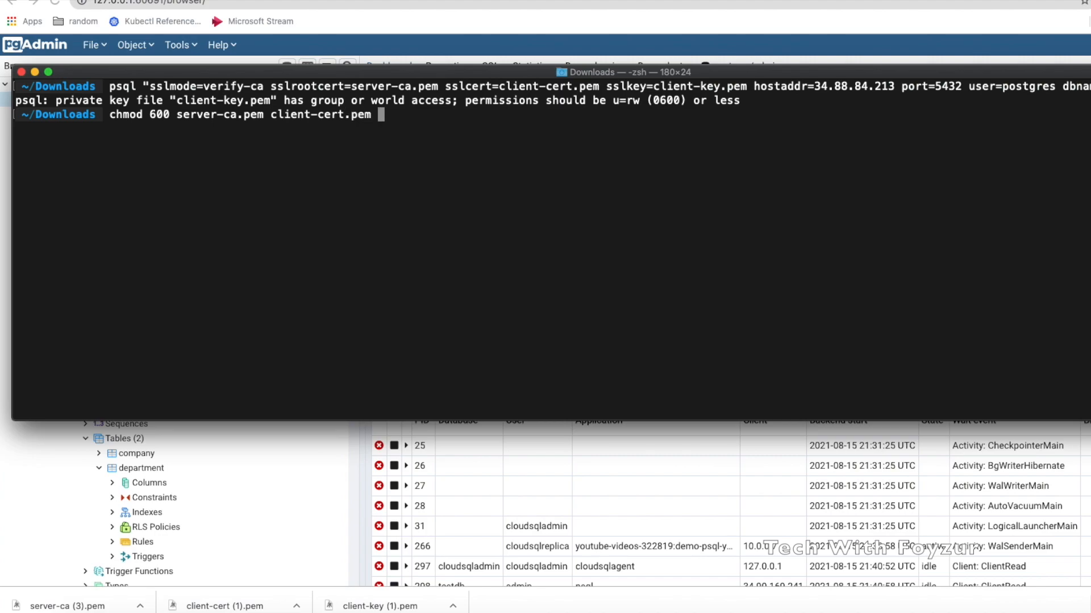
pyautogui.write('client-')
pyautogui.write('key')
pyautogui.press('Tab')
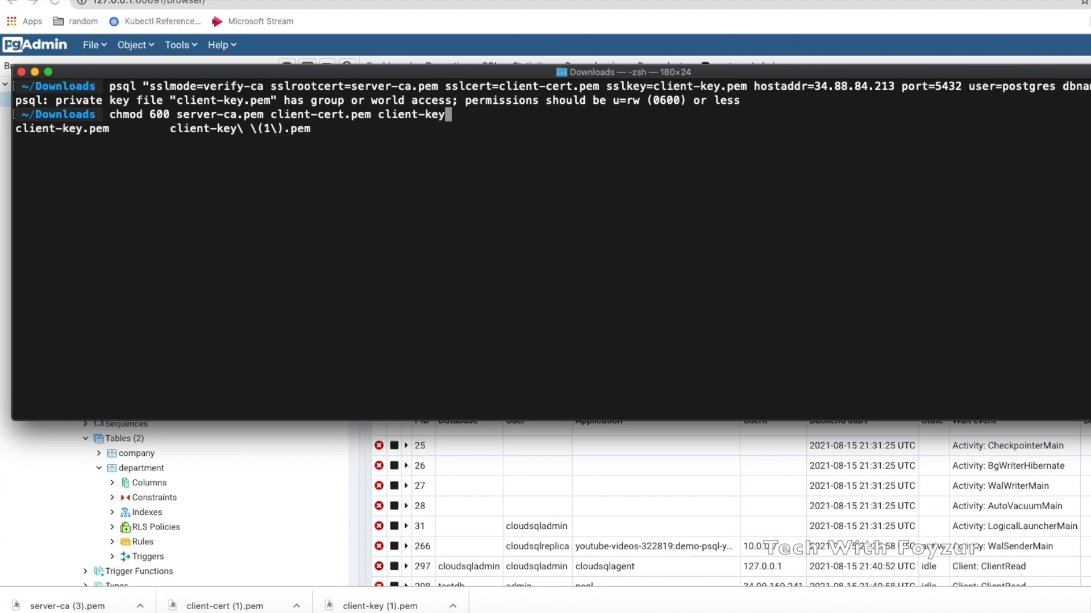
pyautogui.write('.pem')
pyautogui.press('Return')
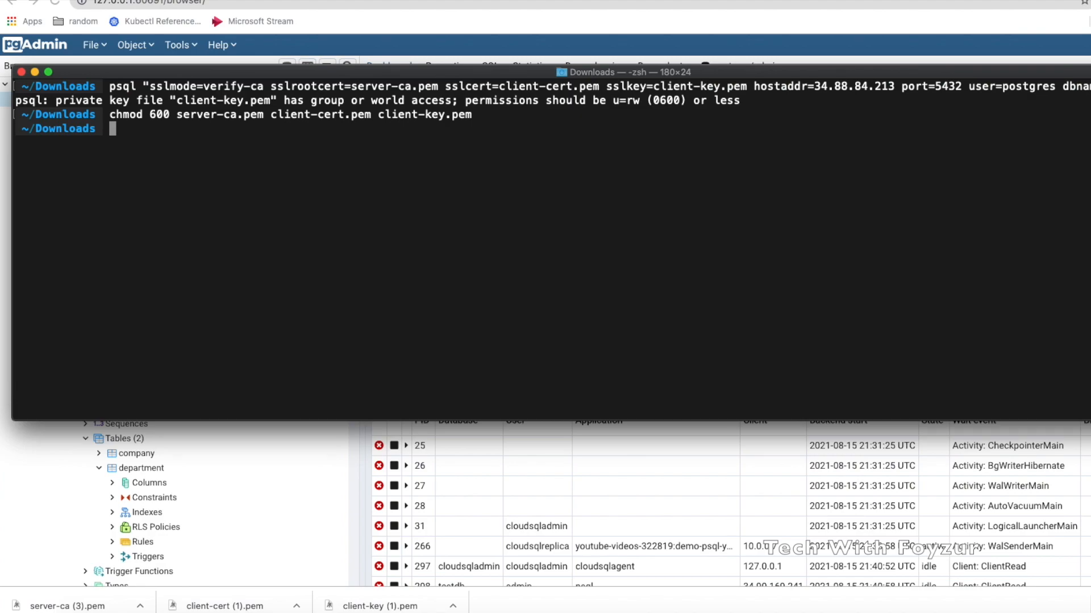
# Rerun psql, now failing with certificate verify failed, and open the gcp-psql server's menu in pgAdmin
pyautogui.press('Up')
pyautogui.press('Up')
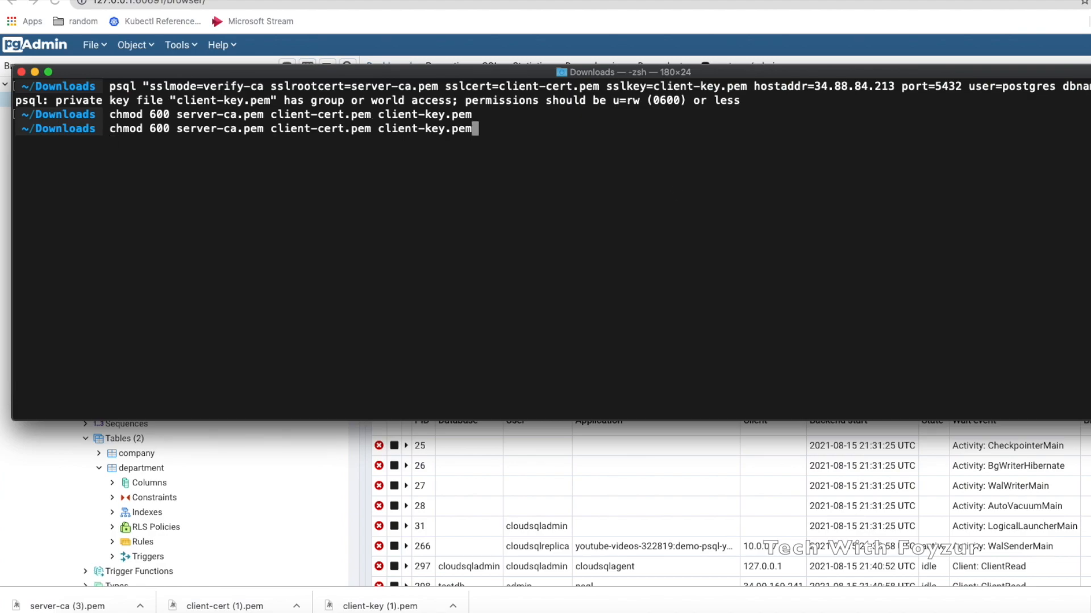
pyautogui.press('Return')
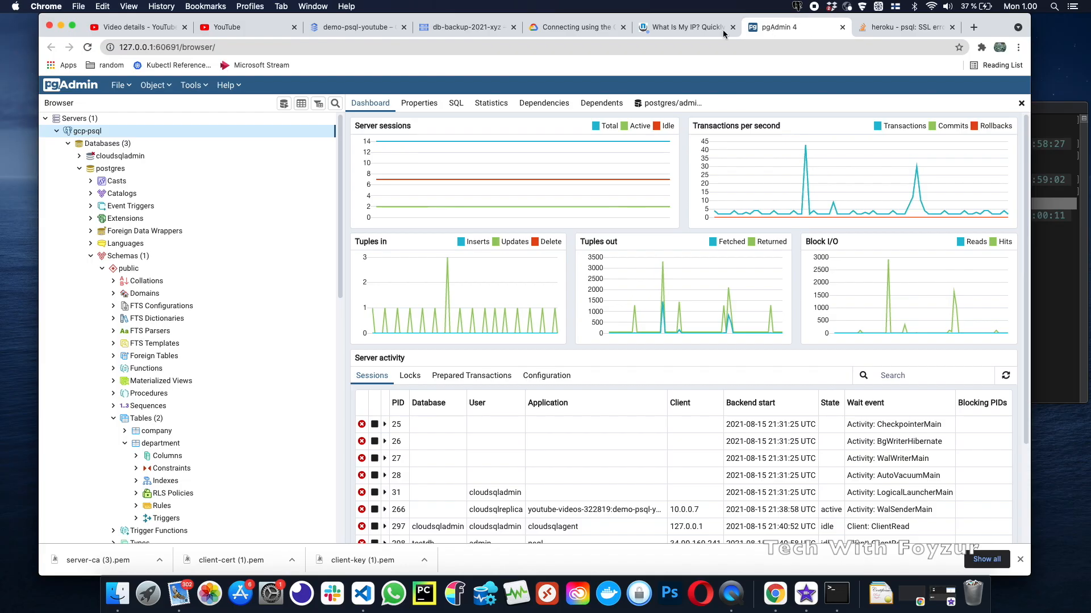
pyautogui.rightClick(101, 133)
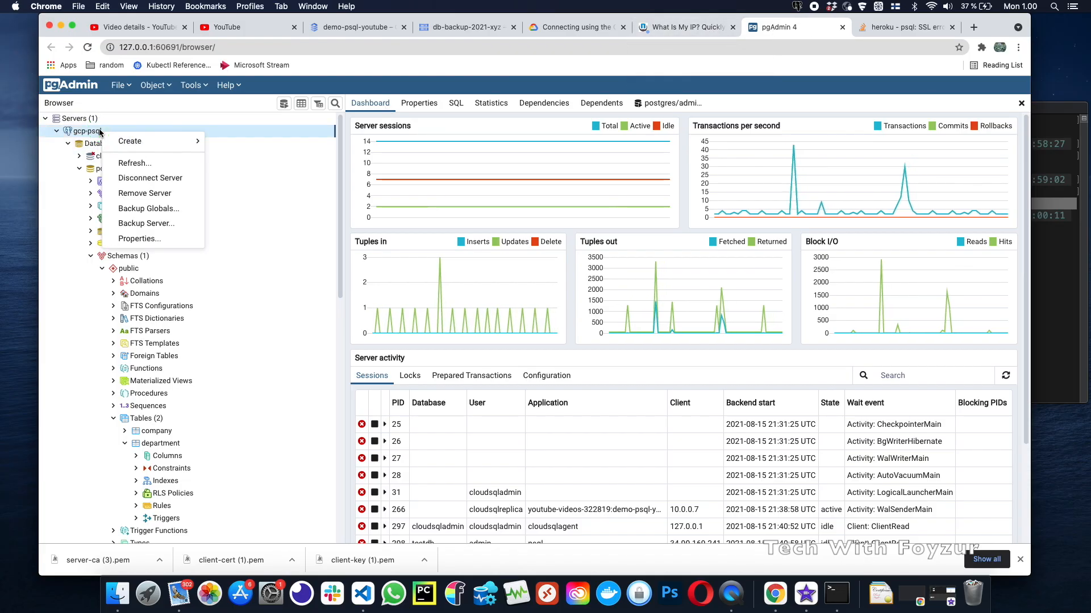
# Inspect the SSL tab of gcp-psql's Properties, then return to the demo-psql-youtube Cloud SQL page
pyautogui.click(139, 238)
pyautogui.click(495, 142)
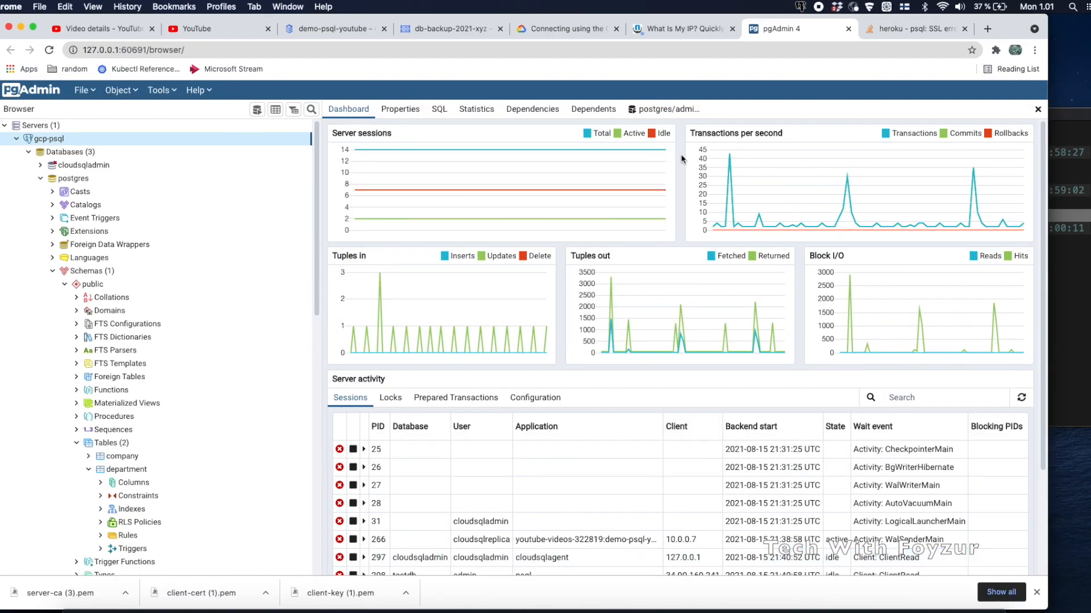
pyautogui.click(326, 32)
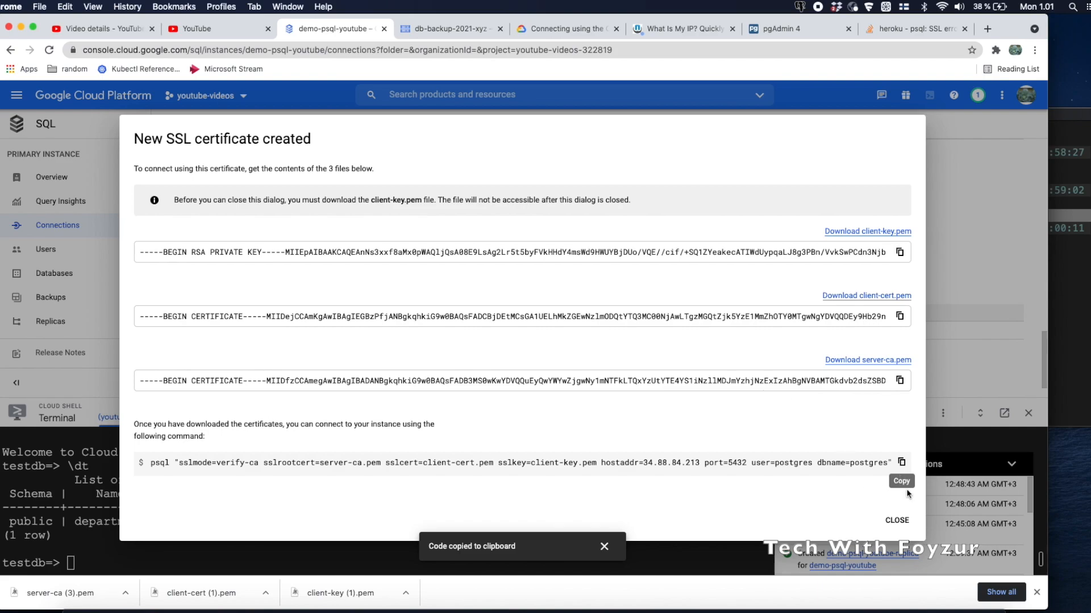
# Copy the suggested psql command from the New SSL certificate dialog and bring Terminal forward
pyautogui.click(902, 462)
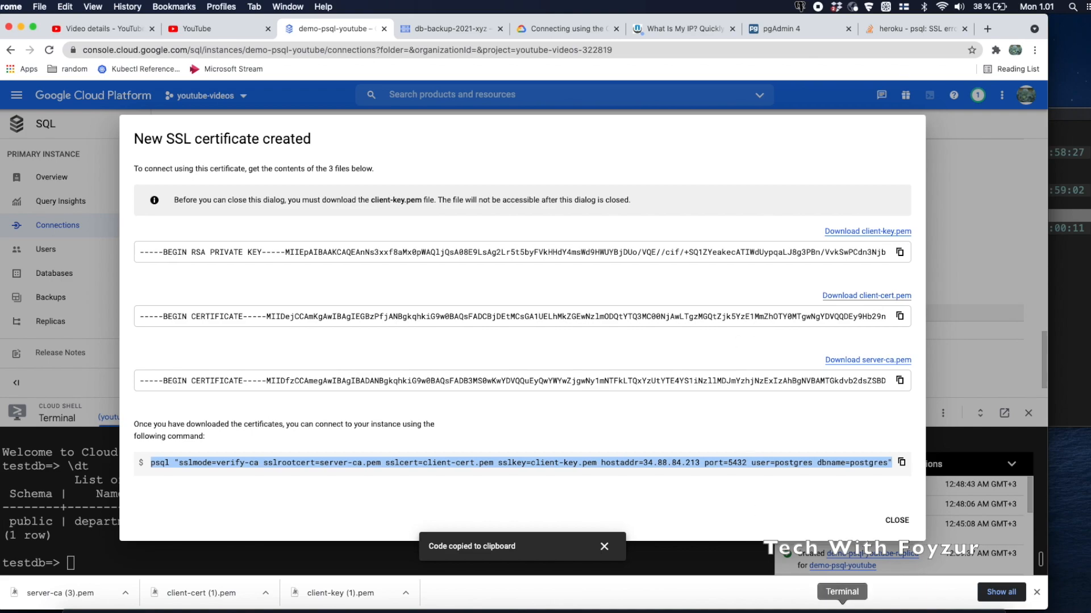
pyautogui.click(843, 610)
pyautogui.click(621, 377)
# List the client-key files and rename client-key.pem to client-key.pem.old
pyautogui.write('ls ')
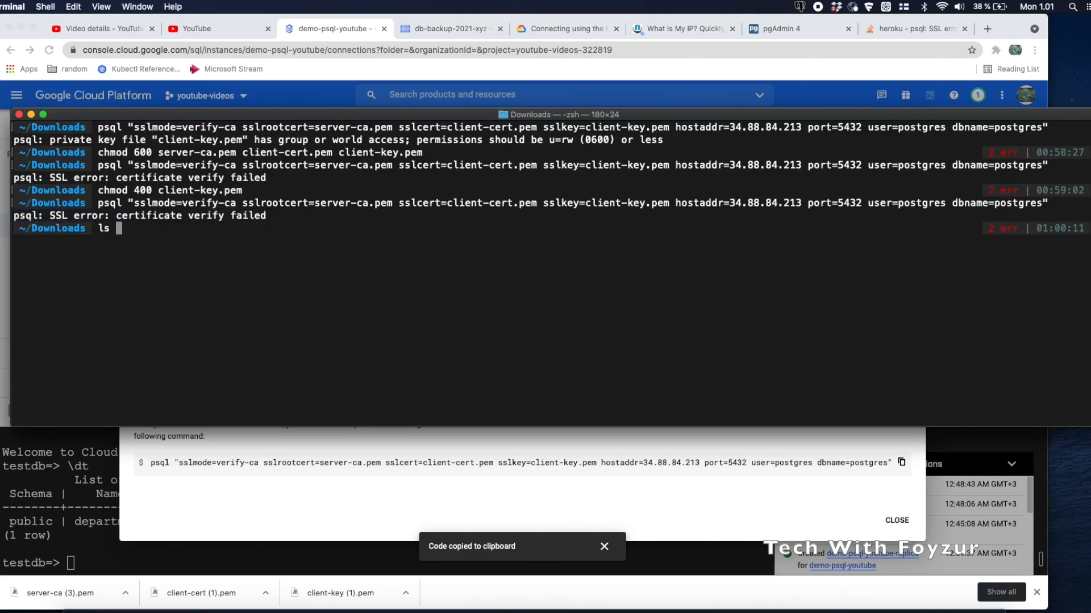
pyautogui.write('-')
pyautogui.write('lrt')
pyautogui.press('BackSpace')
pyautogui.press('BackSpace')
pyautogui.write('s client-k')
pyautogui.press('Tab')
pyautogui.press('Tab')
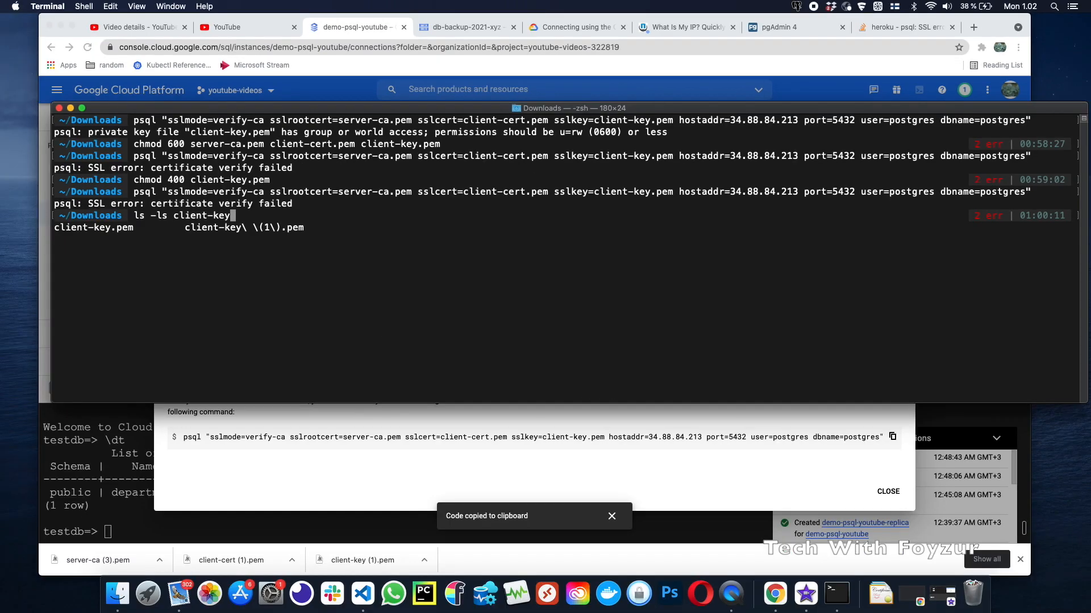
pyautogui.hotkey('alt', 'Left')
pyautogui.press('BackSpace')
pyautogui.press('BackSpace')
pyautogui.press('BackSpace')
pyautogui.press('BackSpace')
pyautogui.press('BackSpace')
pyautogui.press('BackSpace')
pyautogui.press('BackSpace')
pyautogui.write('mv')
pyautogui.press('End')
pyautogui.write('.pem client-')
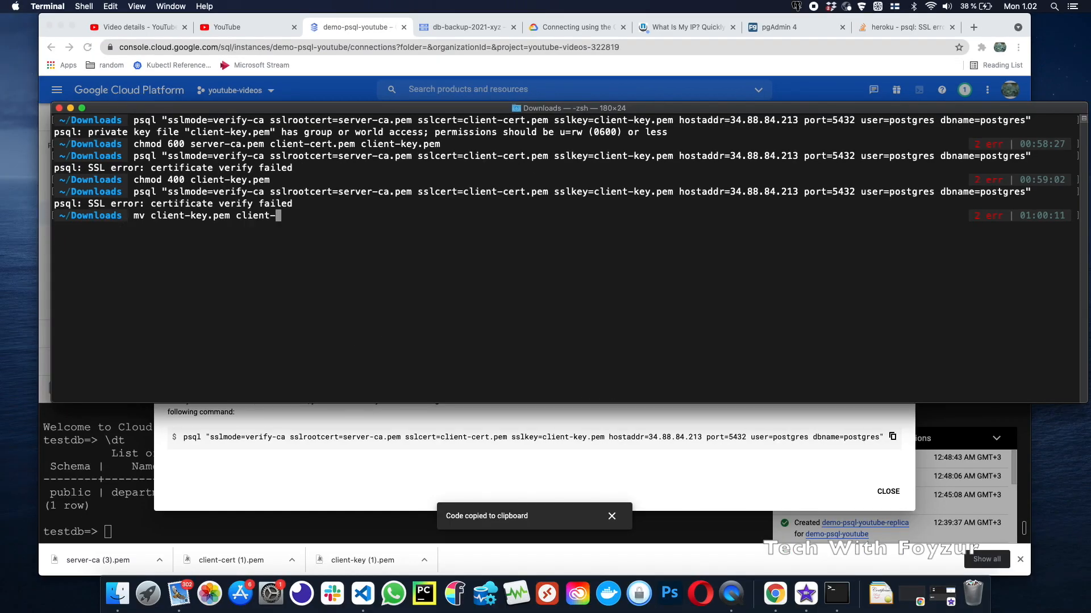
pyautogui.write('key.pem')
pyautogui.press('BackSpace')
pyautogui.write('.pem.old')
pyautogui.press('Return')
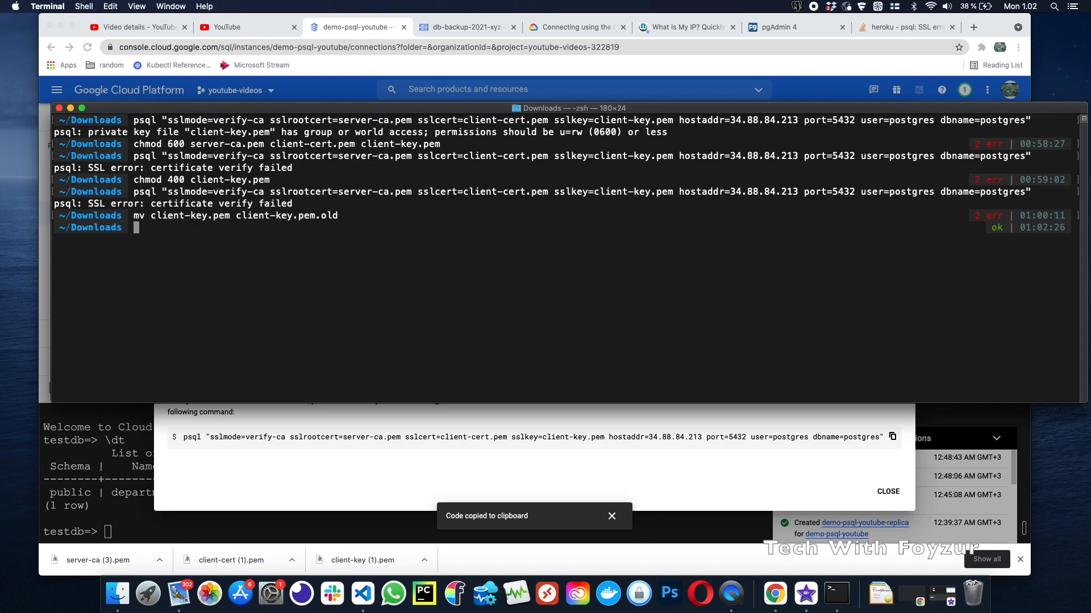
# Rename the duplicate download client-key (1).pem to client-key.pem
pyautogui.write('mv client-ke')
pyautogui.press('Tab')
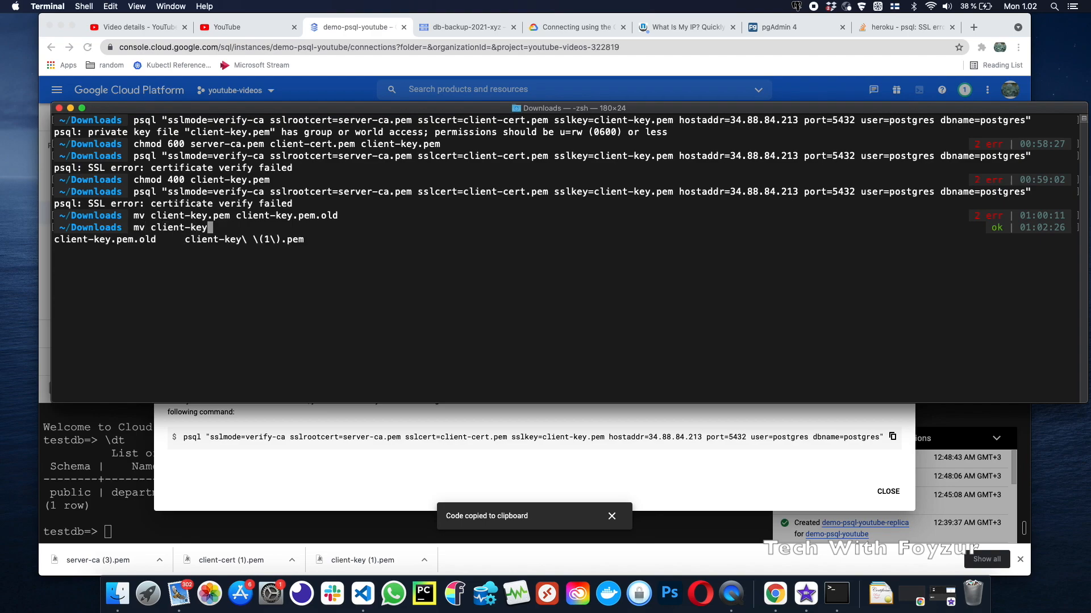
pyautogui.press('Tab')
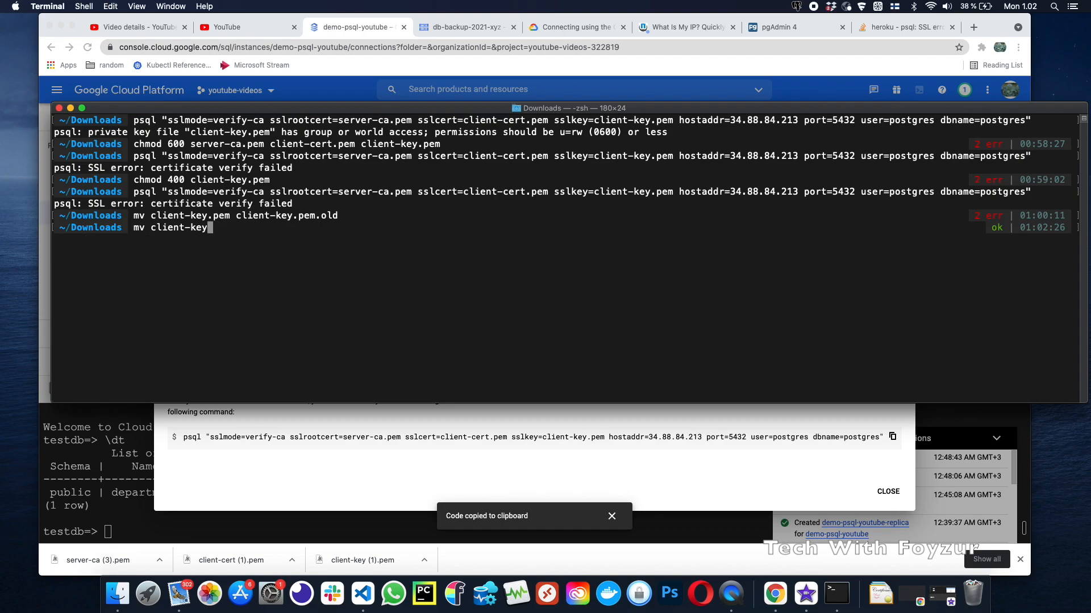
pyautogui.press('Tab')
pyautogui.press('Tab')
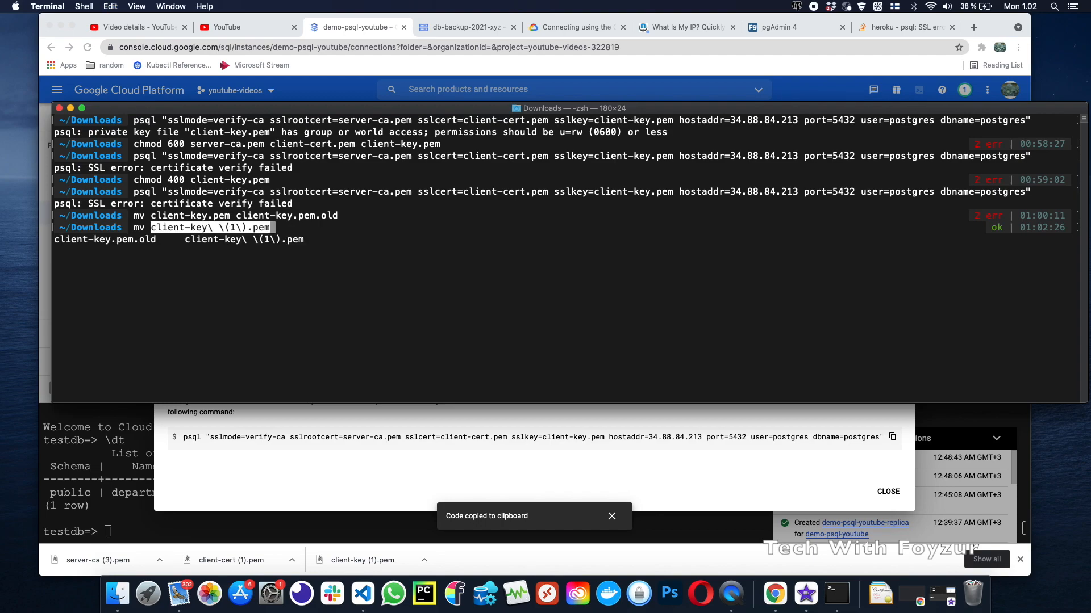
pyautogui.write('client-key')
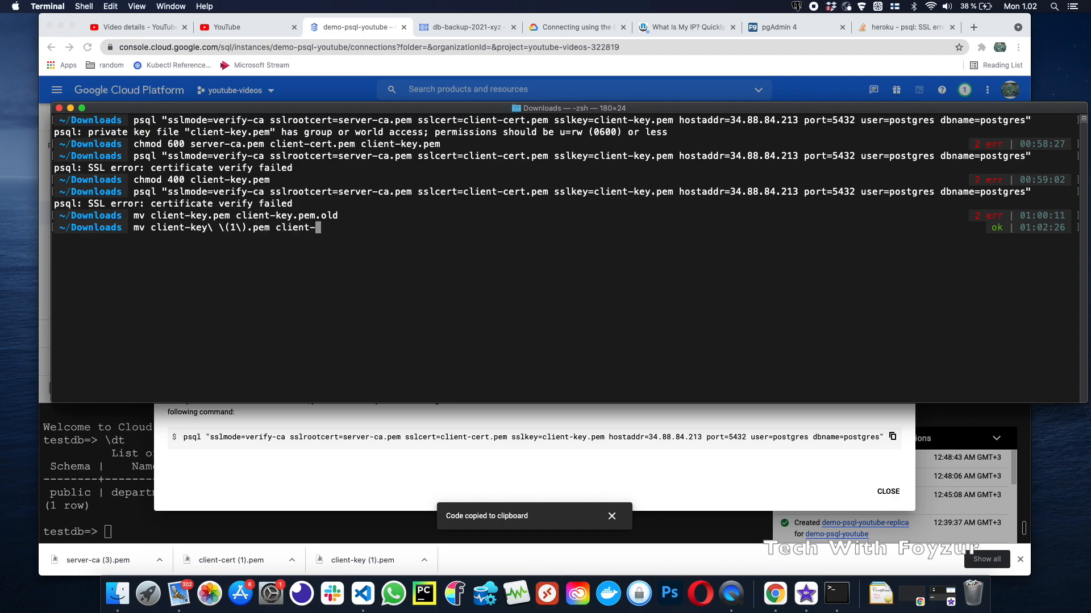
pyautogui.press('Tab')
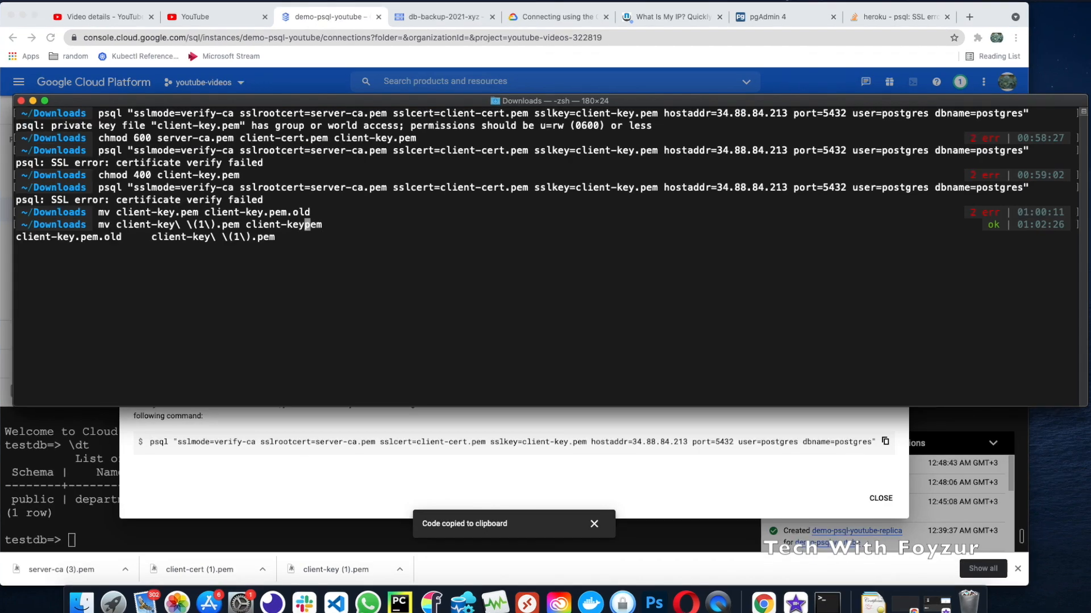
pyautogui.write('.pem')
pyautogui.press('Return')
# Rerun psql, which rejects the new key for group or world access, and type ls -la client-key.pem
pyautogui.press('Up')
pyautogui.press('Up')
pyautogui.press('Up')
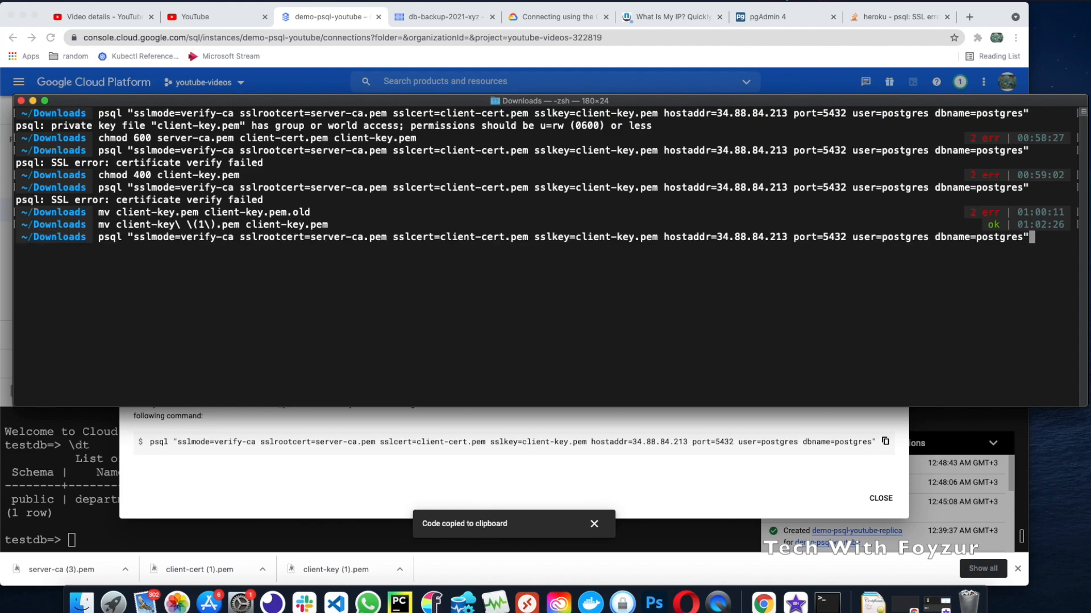
pyautogui.press('Return')
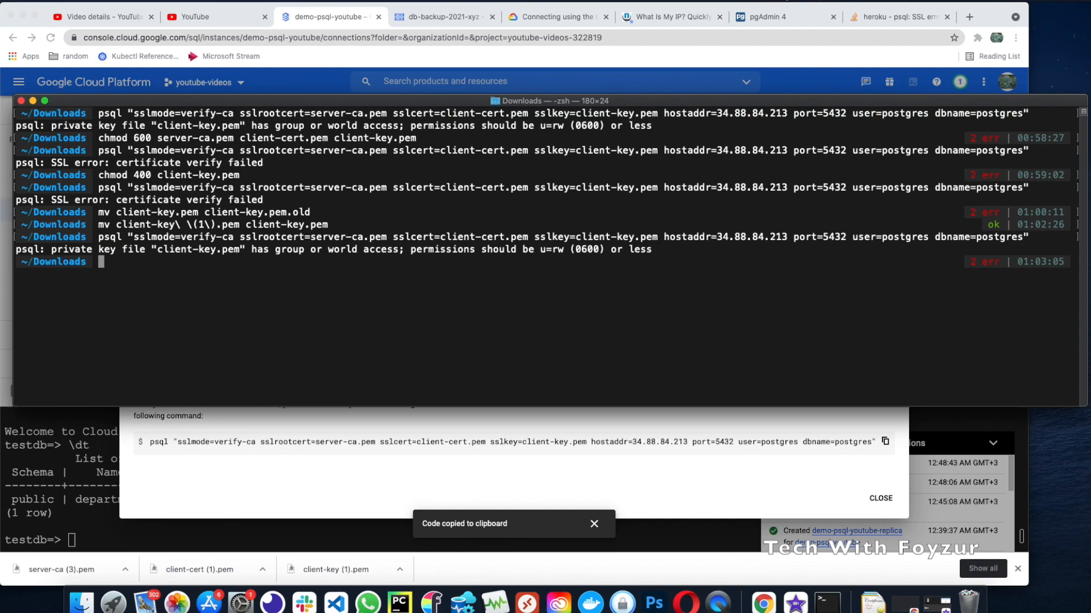
pyautogui.write('ls -la client-')
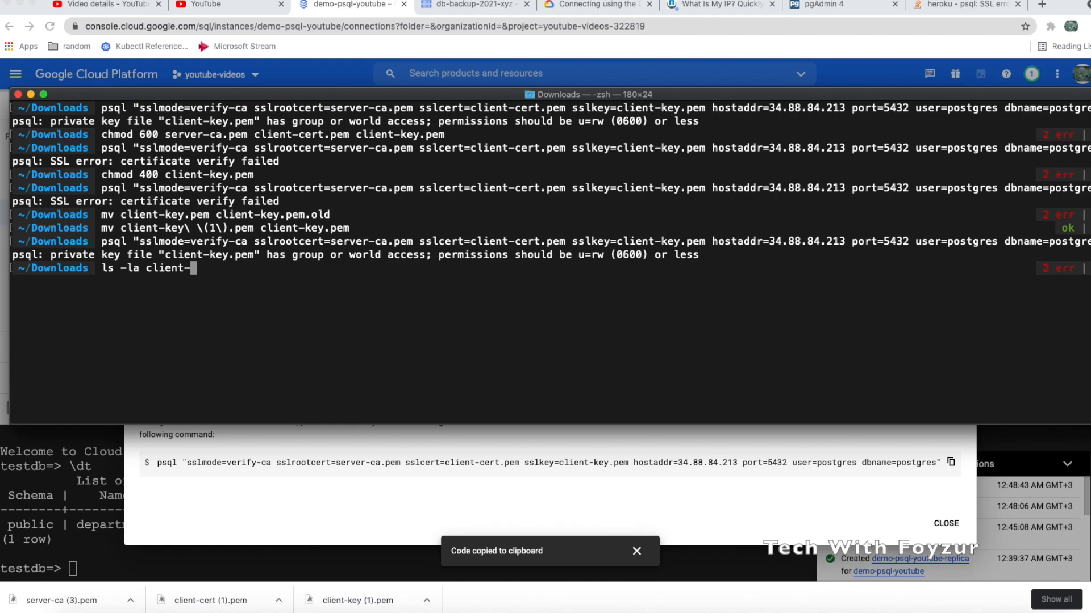
pyautogui.write('key.pem')
# List client-key.pem's details and check its permission bits
pyautogui.press('Return')
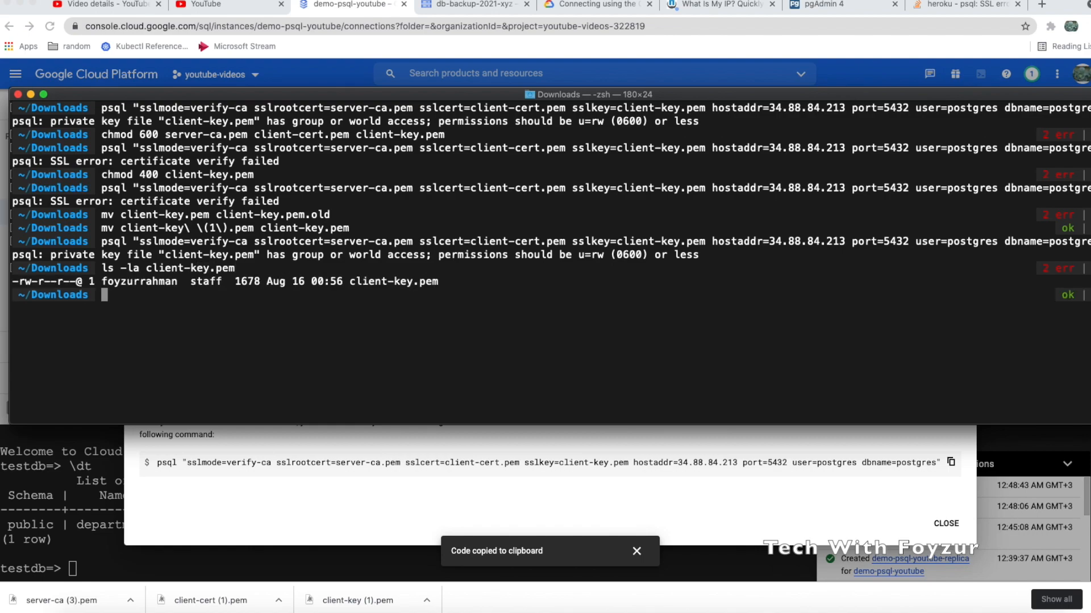
pyautogui.moveTo(13, 282); pyautogui.dragTo(108, 281)
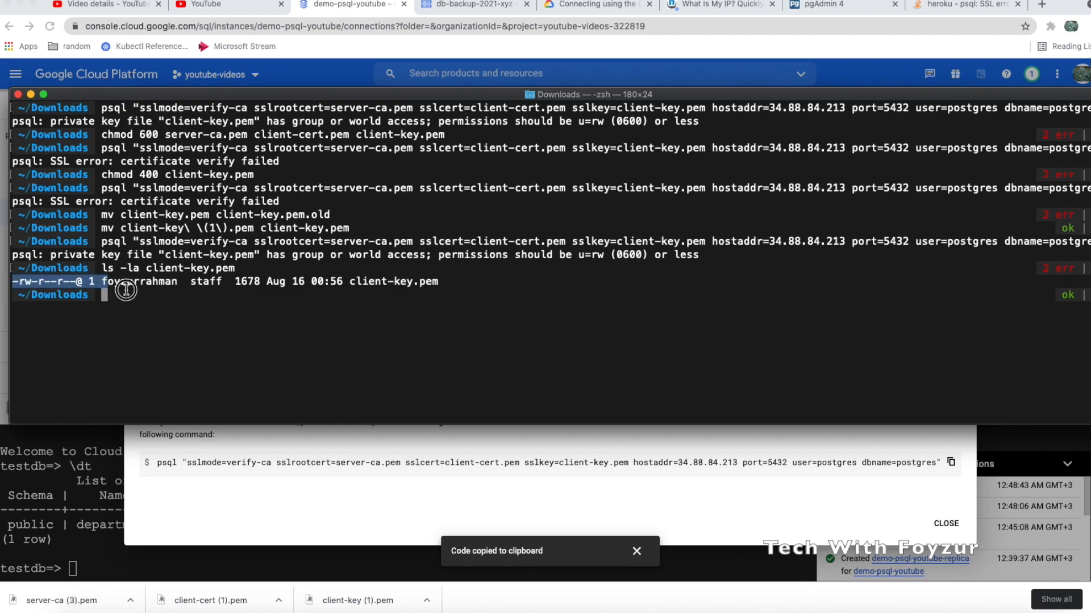
pyautogui.click(126, 288)
# Set client-key.pem to mode 600 and rerun psql, which now fails with a key values mismatch
pyautogui.write('chmod ')
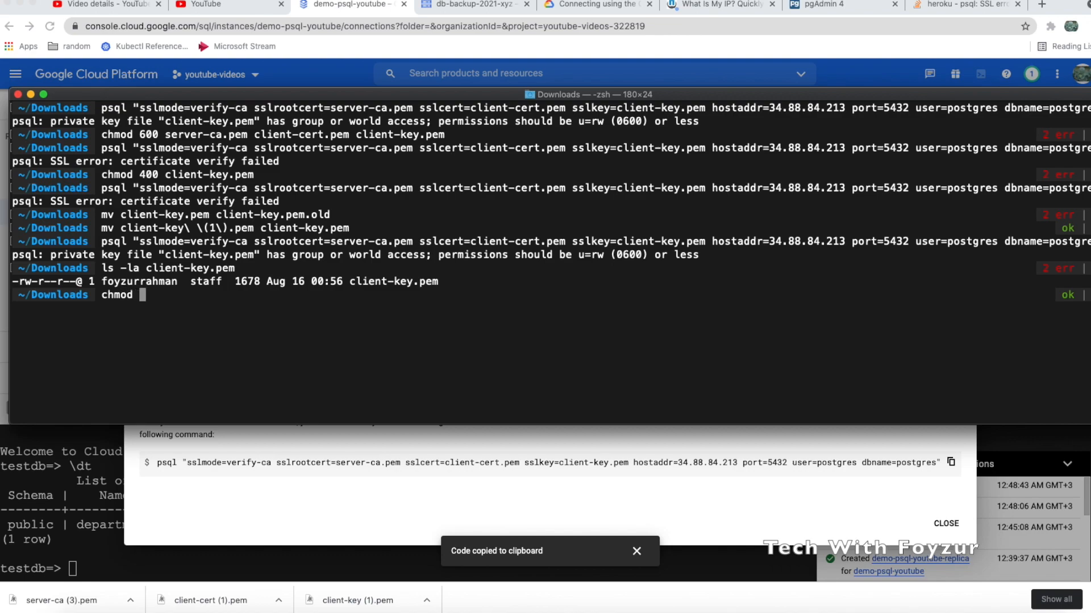
pyautogui.write('600 client-key.pem')
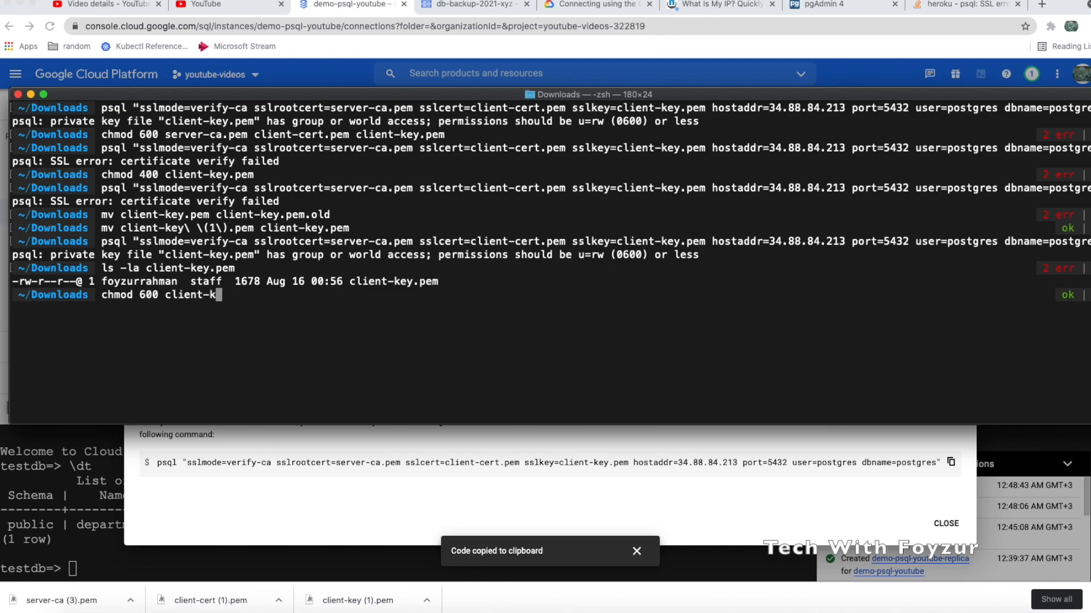
pyautogui.press('Return')
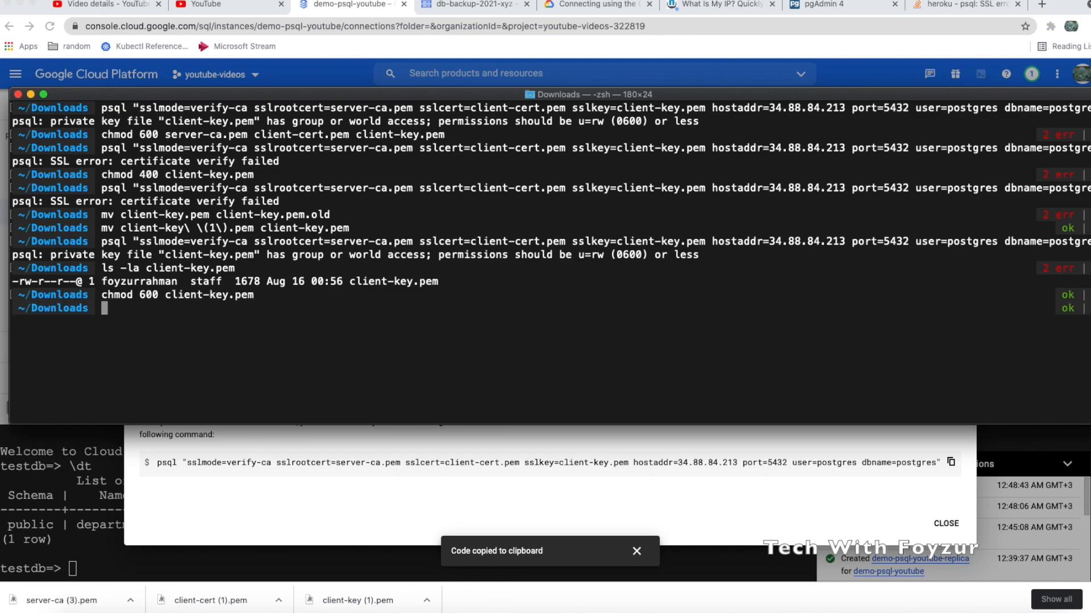
pyautogui.press('Up')
pyautogui.press('Up')
pyautogui.press('Up')
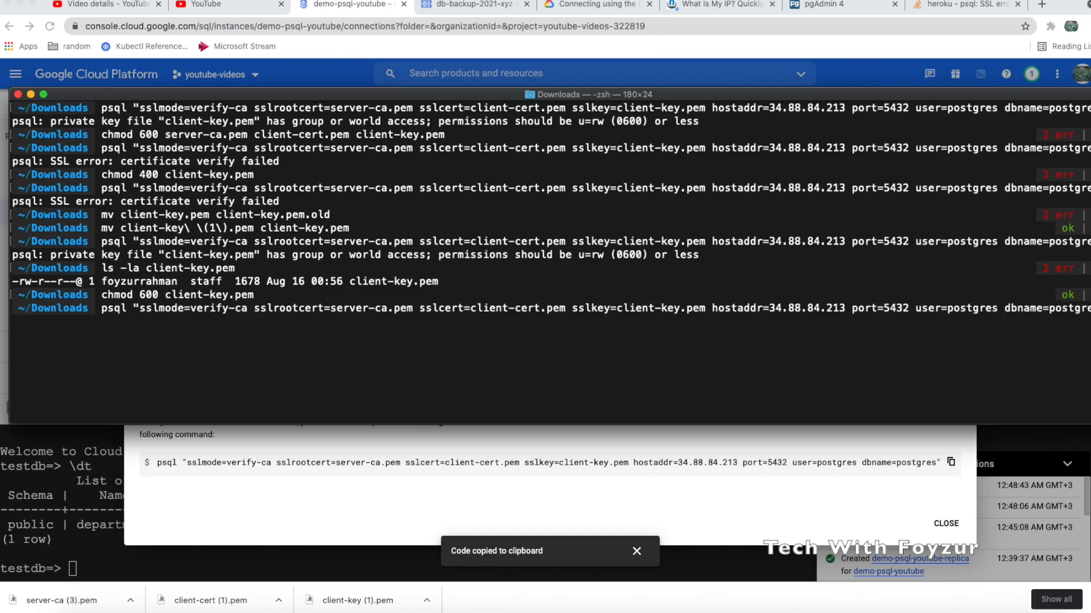
pyautogui.press('Return')
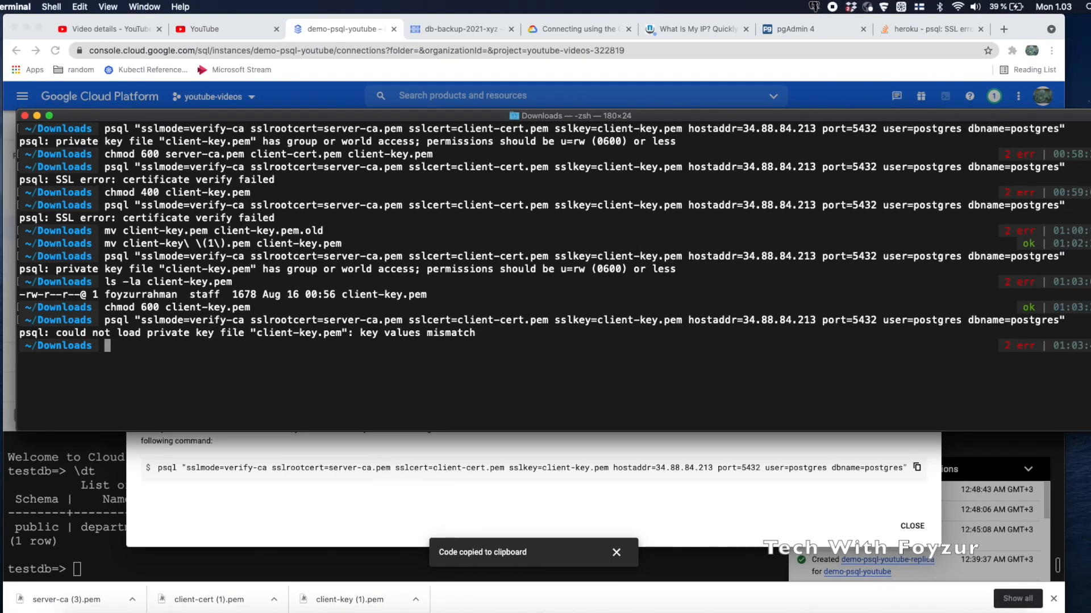
# Delete client-key.pem.old and client-key.pem with rm -f
pyautogui.write('rm -f client-key.pem')
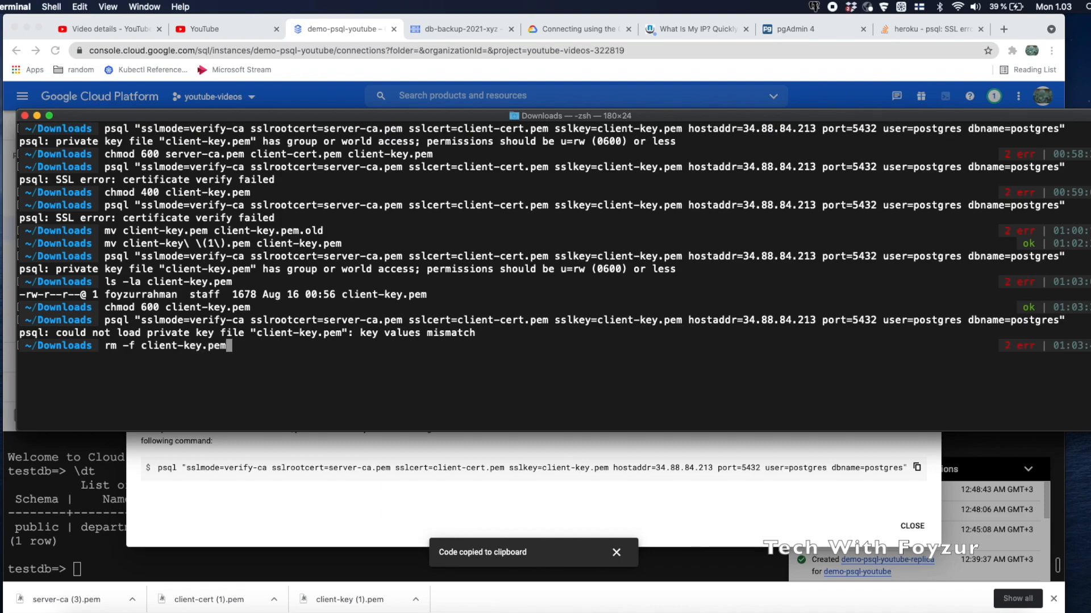
pyautogui.write('.old')
pyautogui.press('Return')
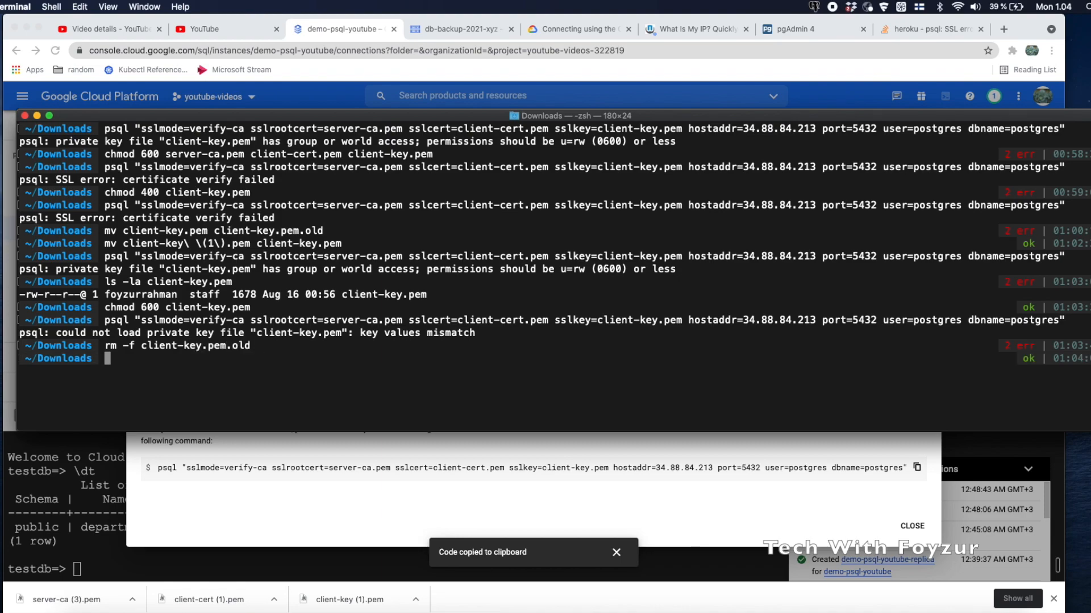
pyautogui.press('Up')
pyautogui.press('BackSpace')
pyautogui.press('BackSpace')
pyautogui.press('BackSpace')
pyautogui.press('BackSpace')
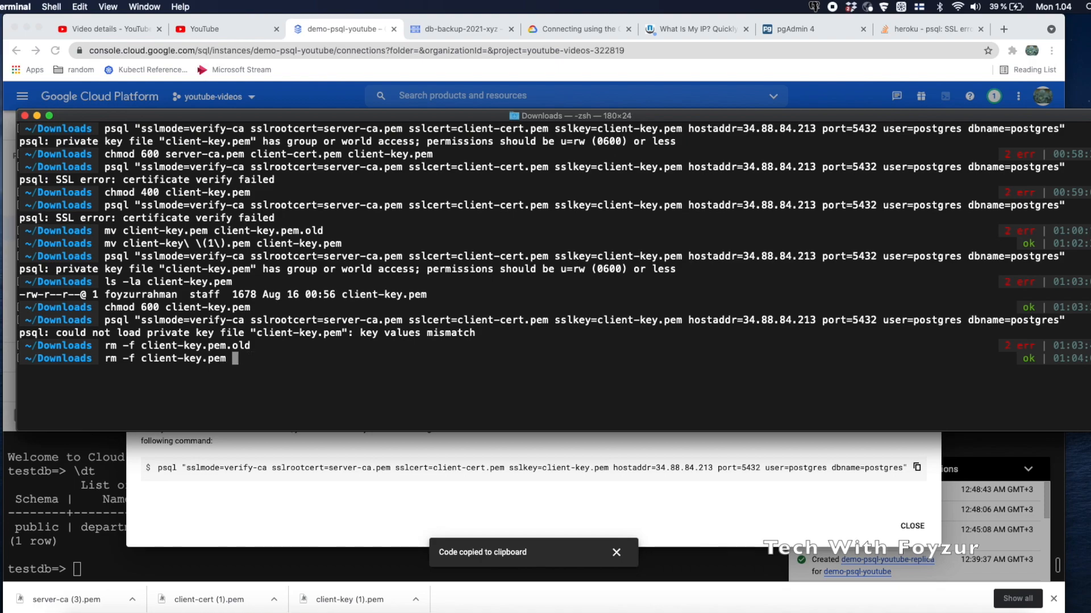
pyautogui.press('Return')
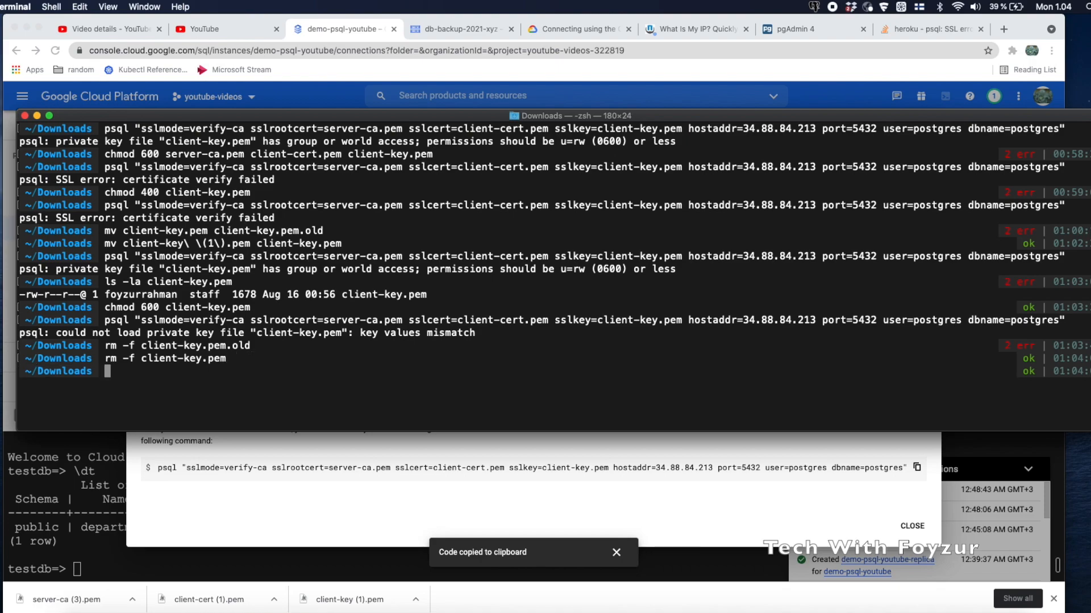
# Delete every server-ca file, including numbered duplicates, with rm -f server-ca*
pyautogui.press('Up')
pyautogui.press('BackSpace')
pyautogui.press('BackSpace')
pyautogui.press('BackSpace')
pyautogui.press('BackSpace')
pyautogui.press('BackSpace')
pyautogui.press('BackSpace')
pyautogui.press('BackSpace')
pyautogui.press('BackSpace')
pyautogui.press('BackSpace')
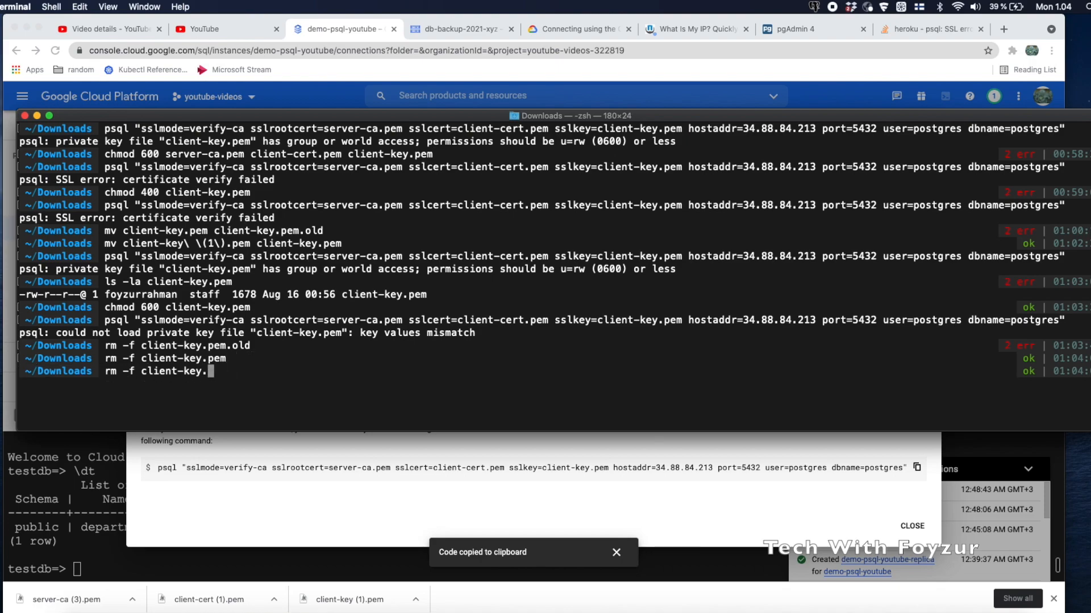
pyautogui.press('BackSpace')
pyautogui.press('BackSpace')
pyautogui.press('BackSpace')
pyautogui.press('BackSpace')
pyautogui.press('BackSpace')
pyautogui.write('server-ca')
pyautogui.press('Tab')
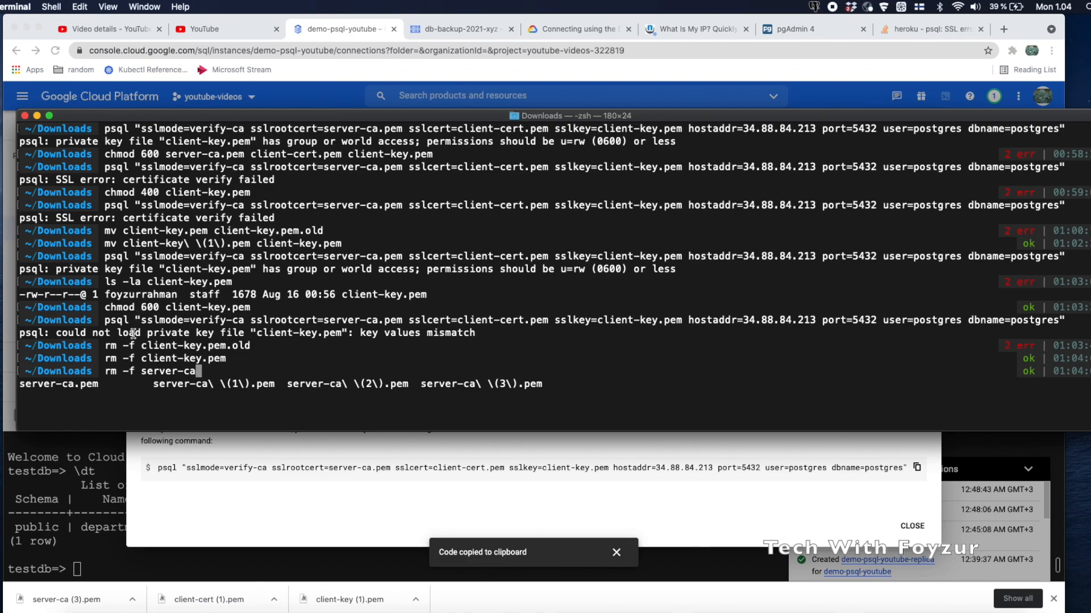
pyautogui.moveTo(153, 384); pyautogui.dragTo(544, 385)
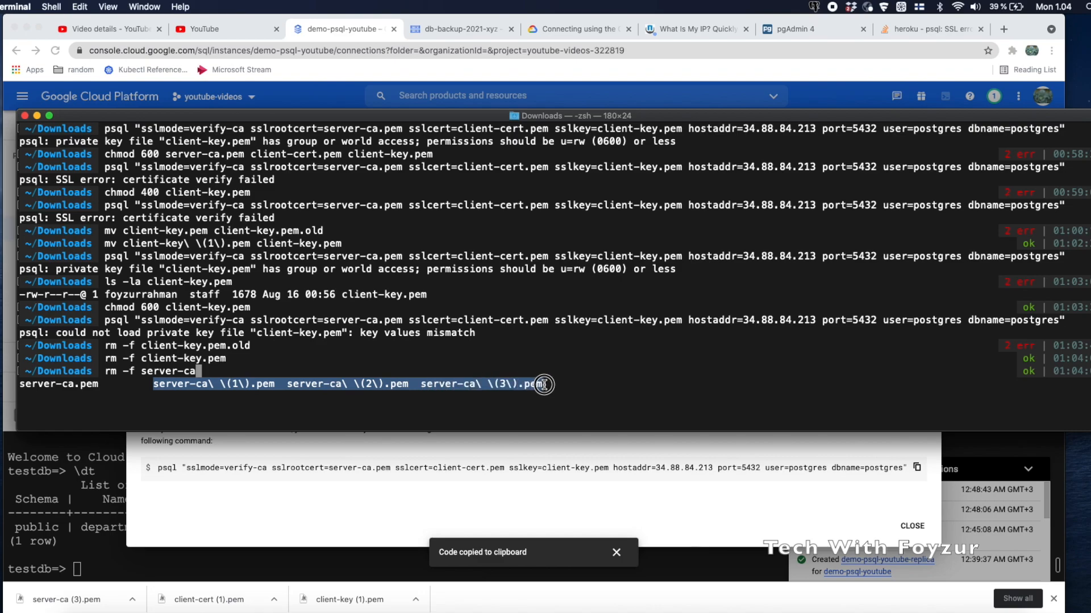
pyautogui.click(339, 368)
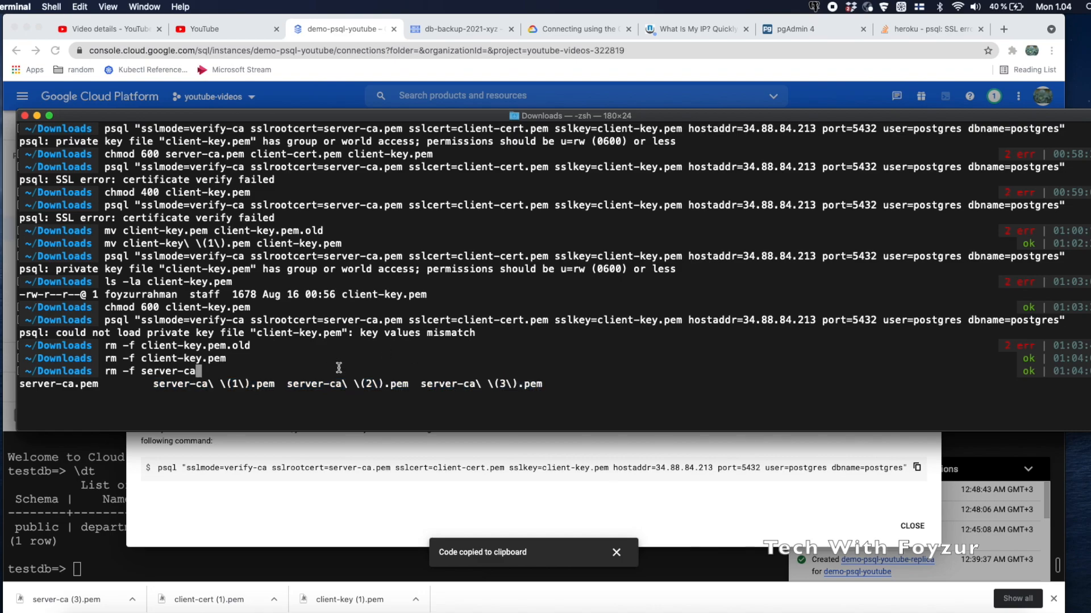
pyautogui.write('*')
pyautogui.press('Return')
# Delete all remaining client-key* files and rerun the server-ca* delete
pyautogui.press('Up')
pyautogui.press('Up')
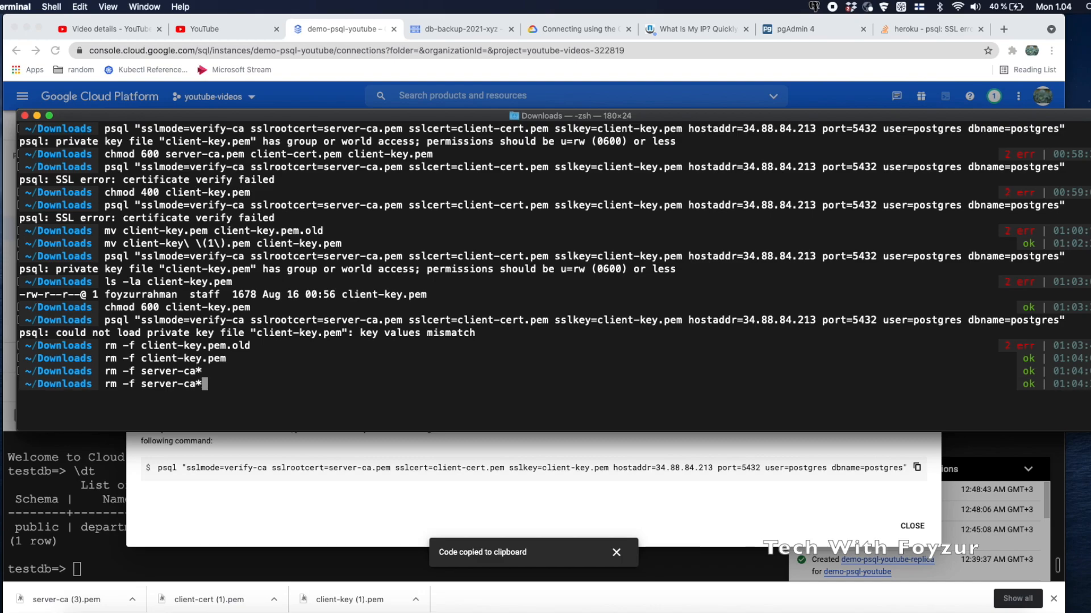
pyautogui.press('BackSpace')
pyautogui.press('BackSpace')
pyautogui.press('BackSpace')
pyautogui.press('BackSpace')
pyautogui.write('*')
pyautogui.press('Return')
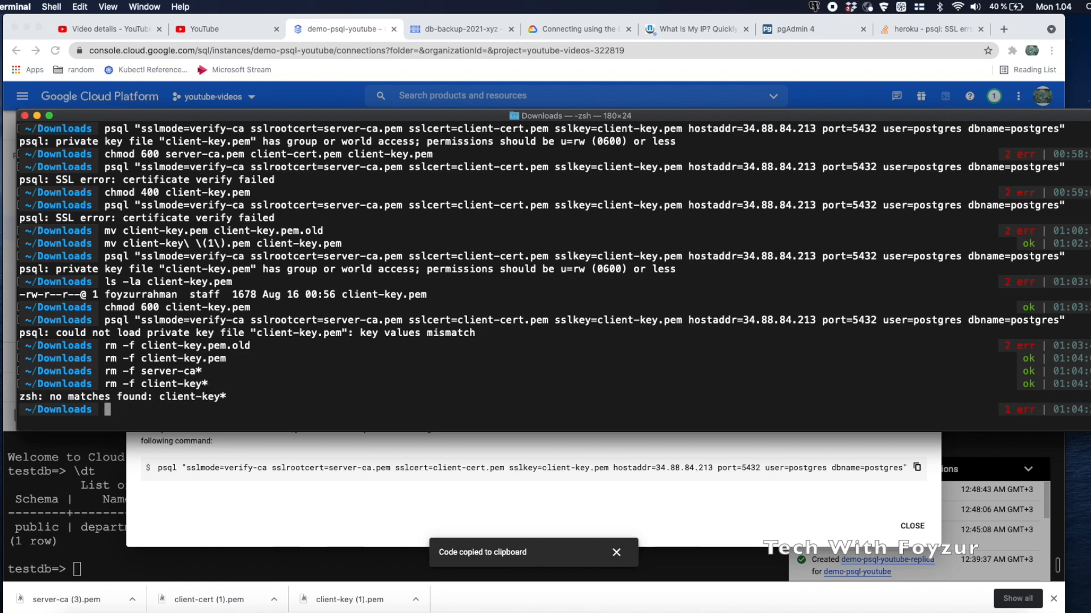
pyautogui.press('Up')
pyautogui.press('Up')
pyautogui.press('Return')
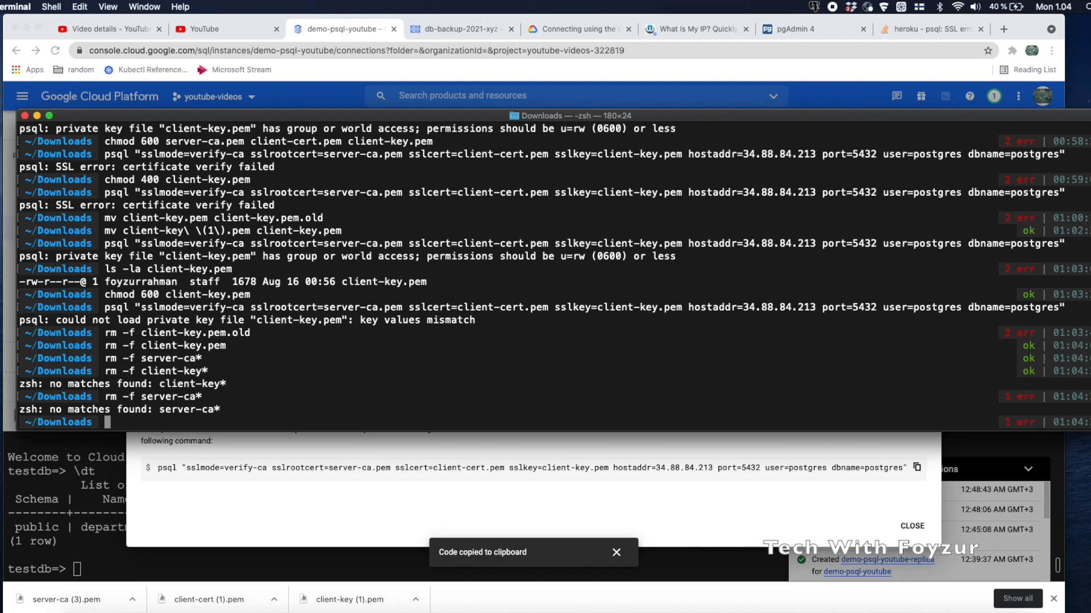
# Delete client-cert.pem as well with rm -f
pyautogui.moveTo(251, 142); pyautogui.dragTo(327, 144)
pyautogui.moveTo(166, 142); pyautogui.dragTo(341, 142)
pyautogui.write('rm -f client-cert.pem')
pyautogui.press('Return')
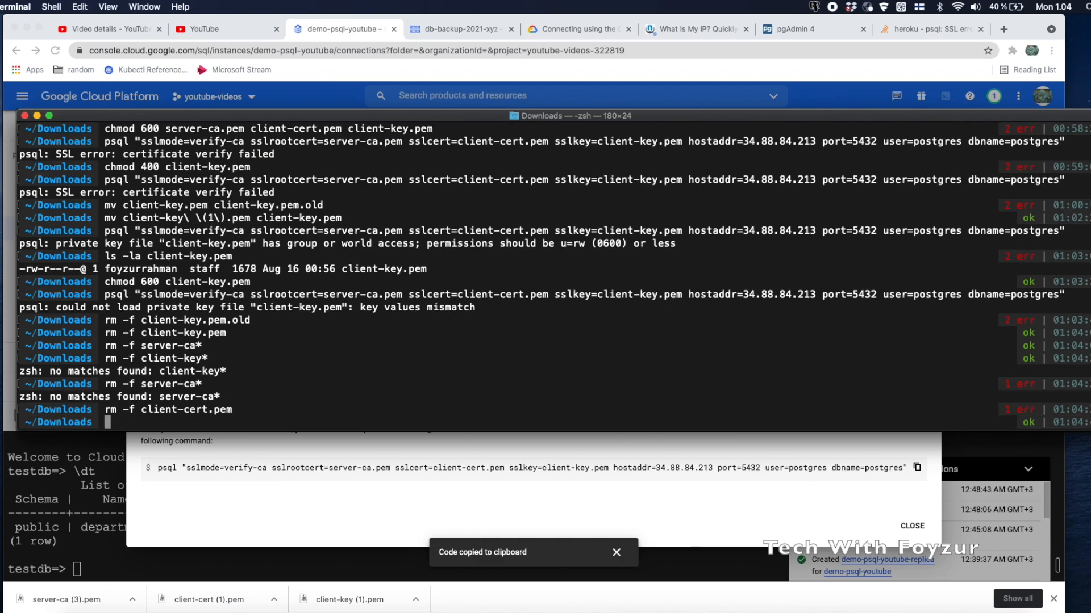
# Re-download client-key.pem, client-cert.pem and server-ca.pem, copy the psql command, and go back to Terminal
pyautogui.click(335, 450)
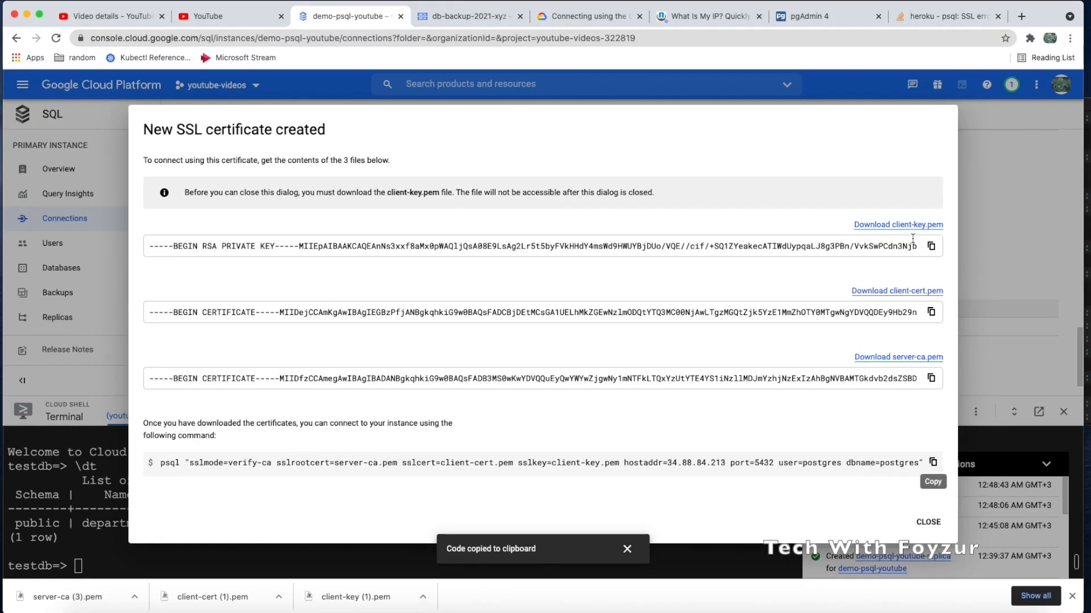
pyautogui.click(909, 225)
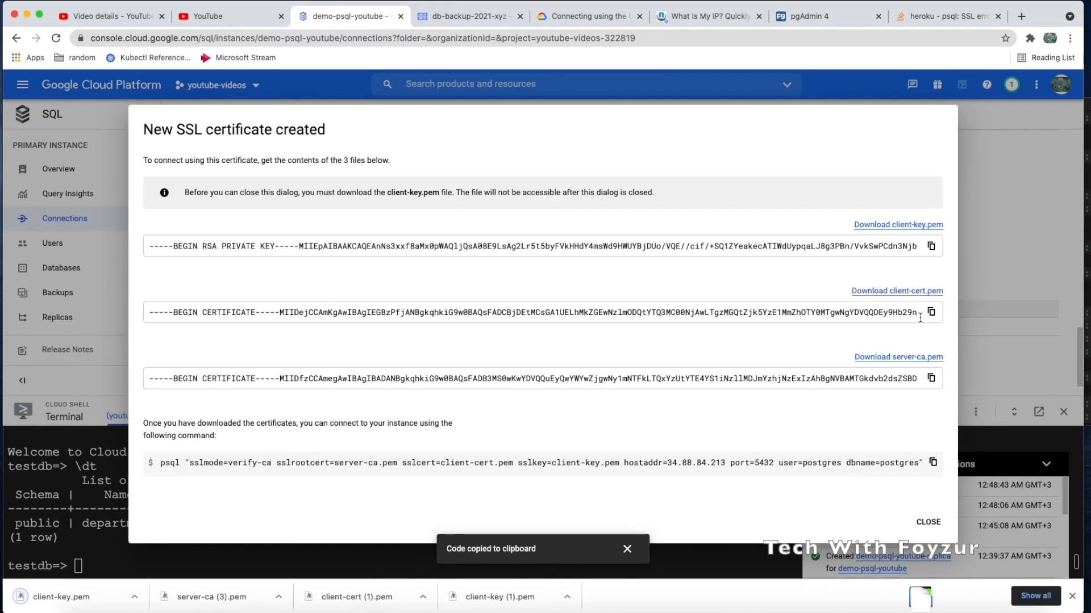
pyautogui.click(921, 291)
pyautogui.click(925, 358)
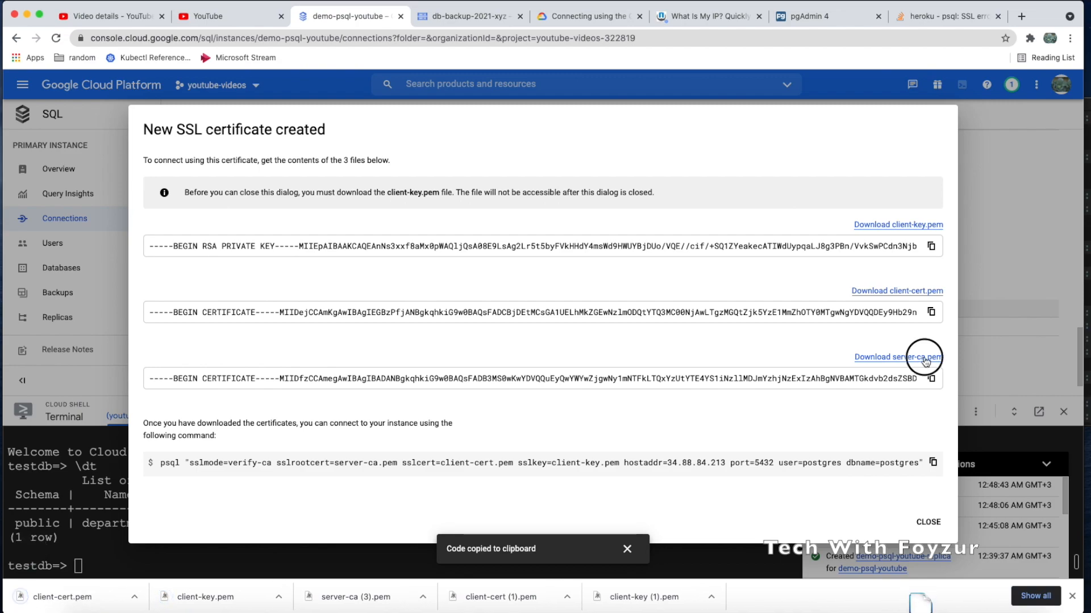
pyautogui.click(933, 461)
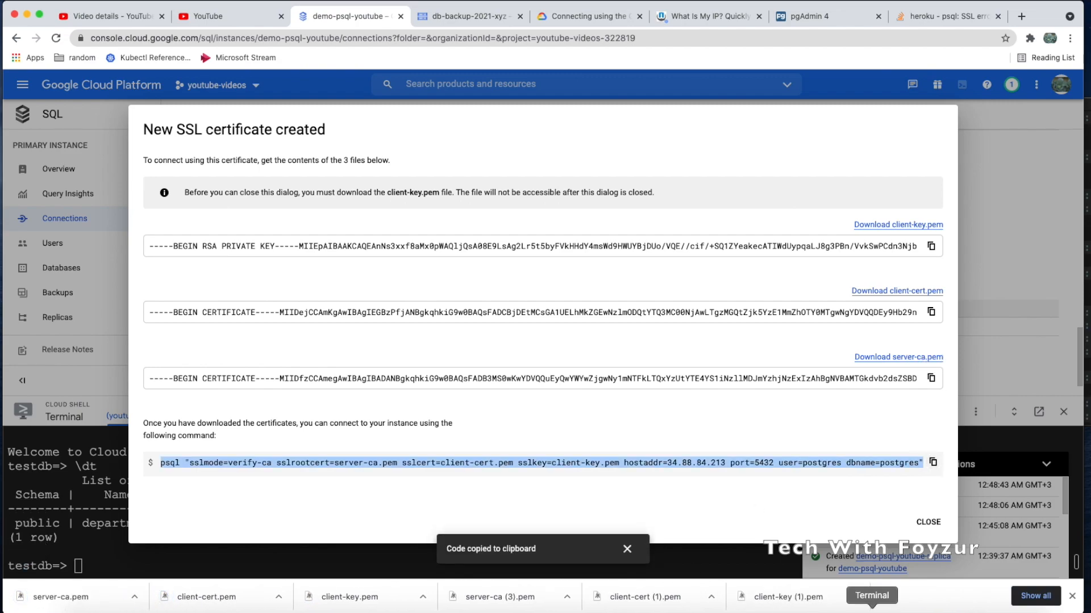
pyautogui.click(872, 612)
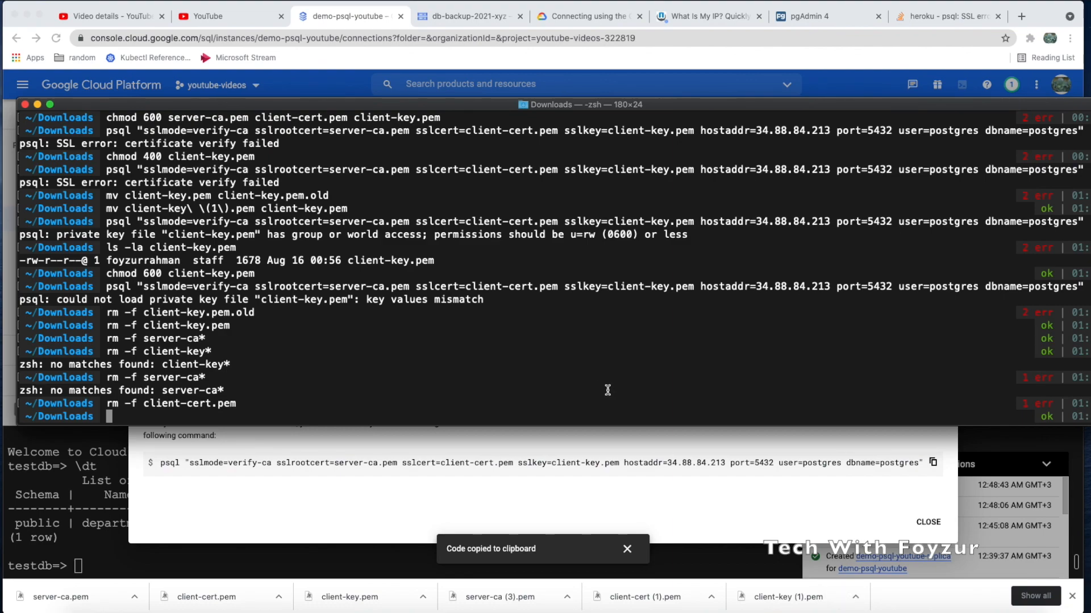
# Clear the screen, run the pasted psql command, and chmod 600 client-key.pem after its permissions error
pyautogui.press('super+k')
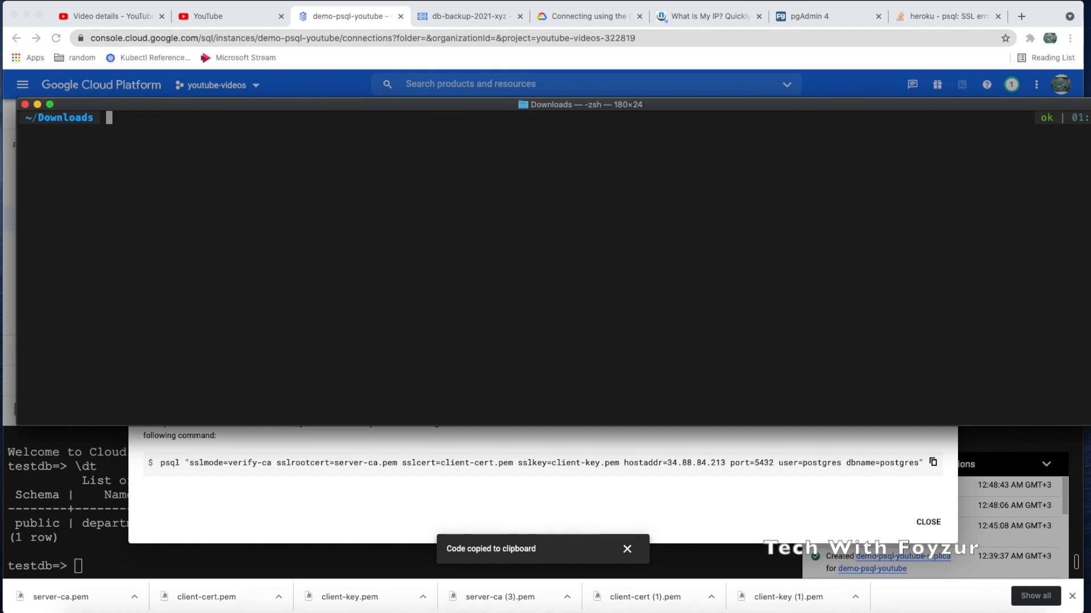
pyautogui.press('super+v')
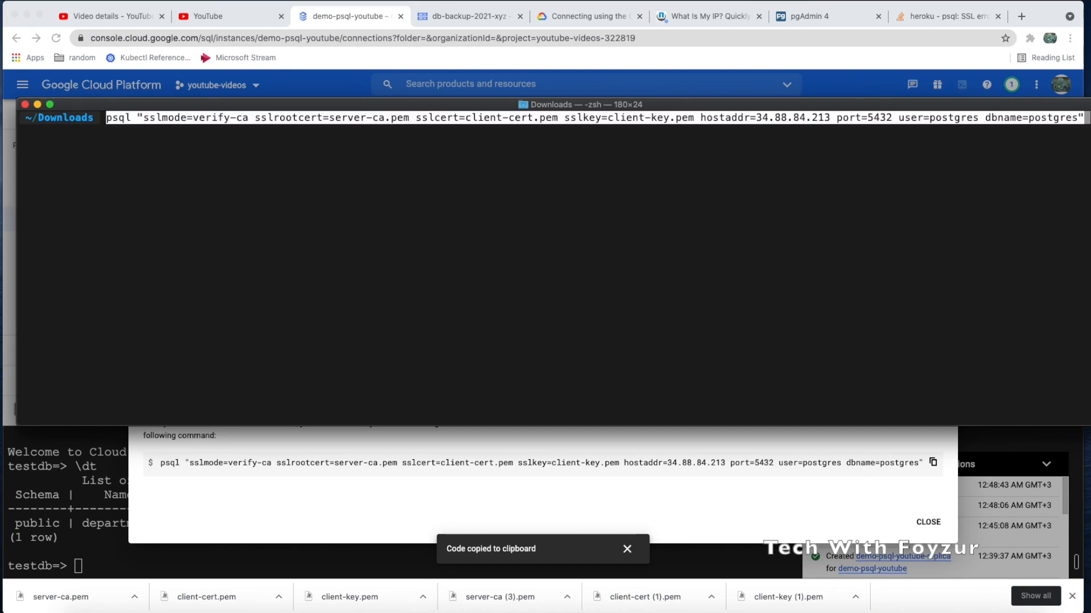
pyautogui.press('Return')
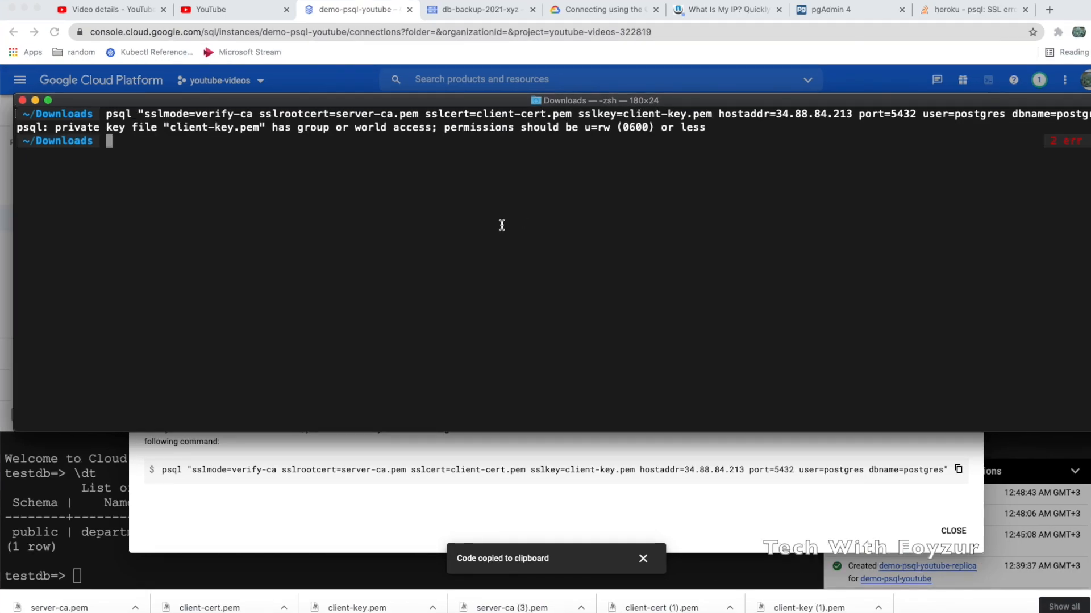
pyautogui.moveTo(170, 127); pyautogui.dragTo(258, 128)
pyautogui.click(196, 147)
pyautogui.write('chmod 600')
pyautogui.press('super+v')
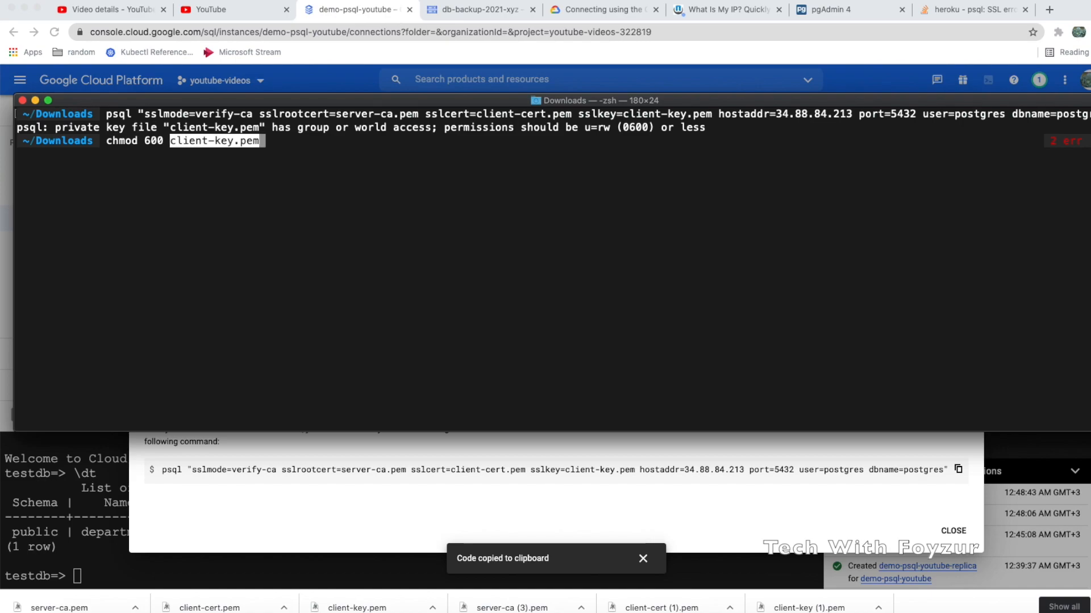
pyautogui.press('Return')
# Rerun psql, enter the database password to connect over TLSv1.3, and list company and department with \dt
pyautogui.press('Up')
pyautogui.press('Up')
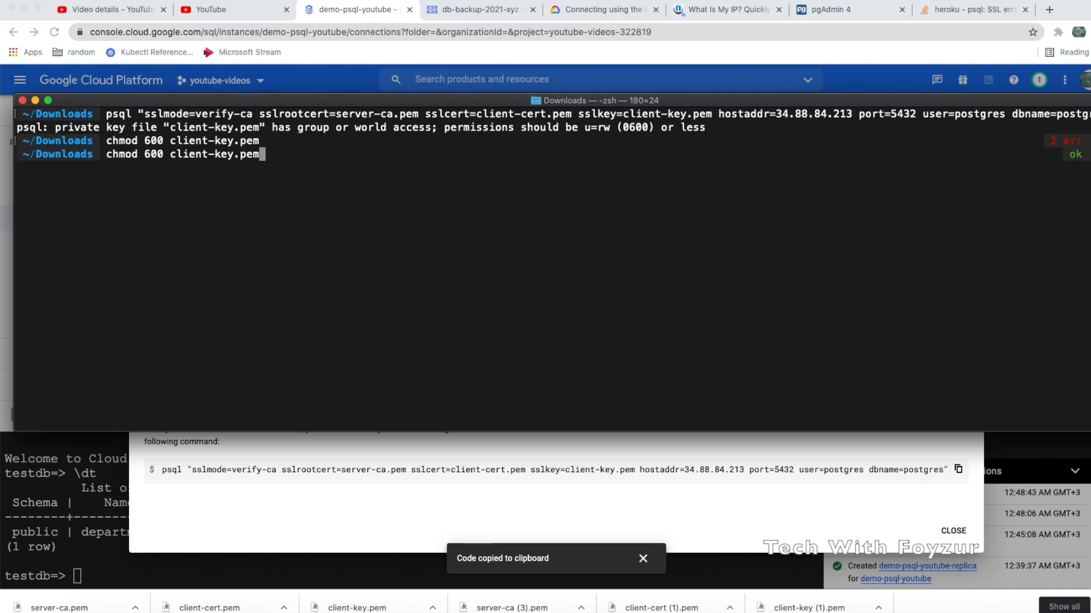
pyautogui.press('Return')
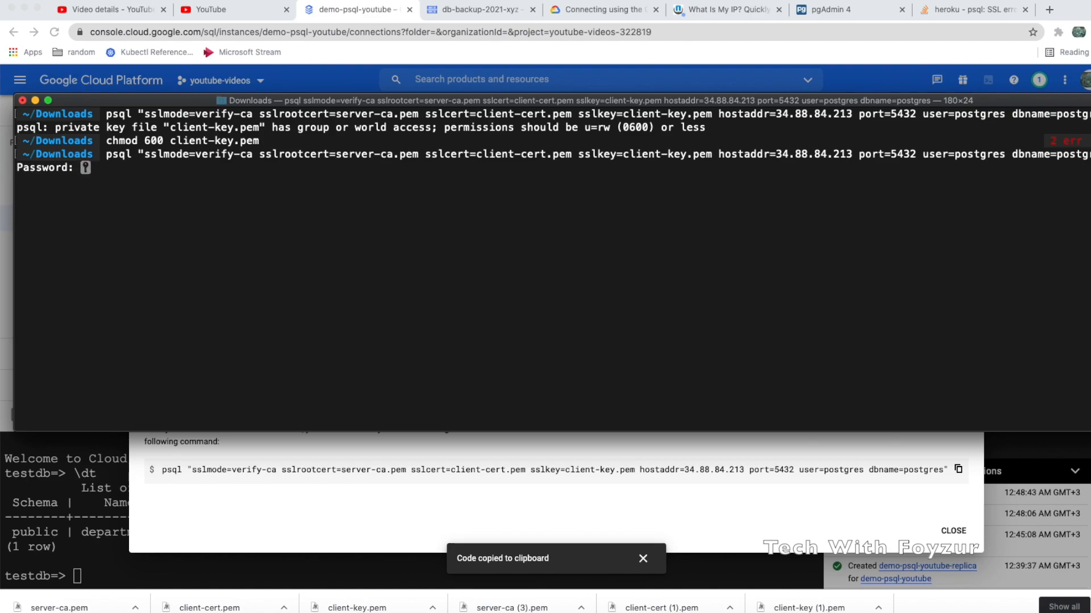
pyautogui.press('Return')
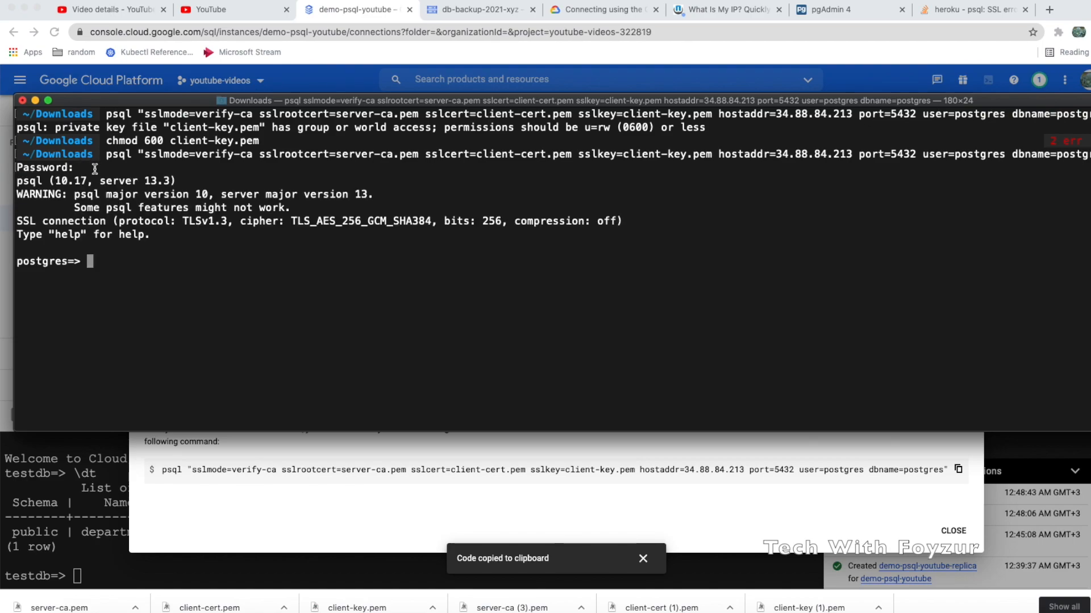
pyautogui.write('\\dt')
pyautogui.press('Return')
pyautogui.moveTo(80, 314); pyautogui.dragTo(256, 339)
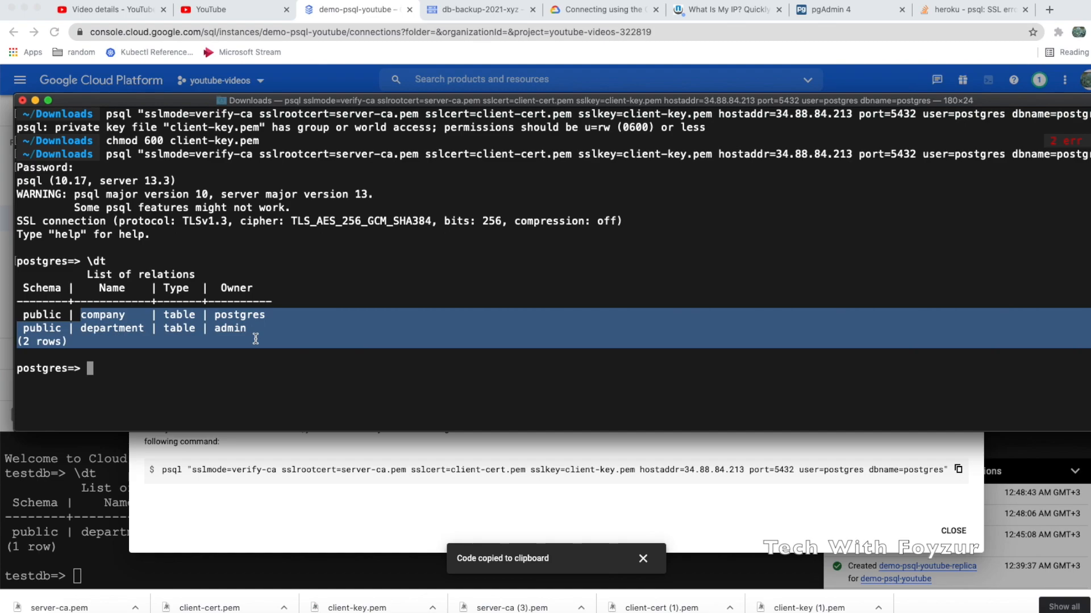
pyautogui.click(242, 347)
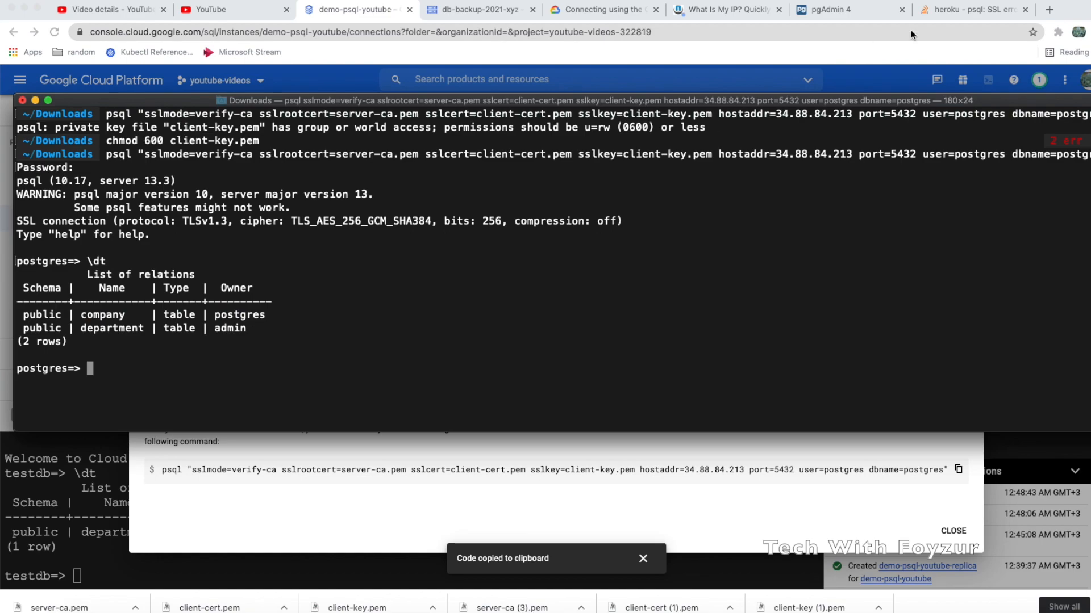
pyautogui.click(833, 10)
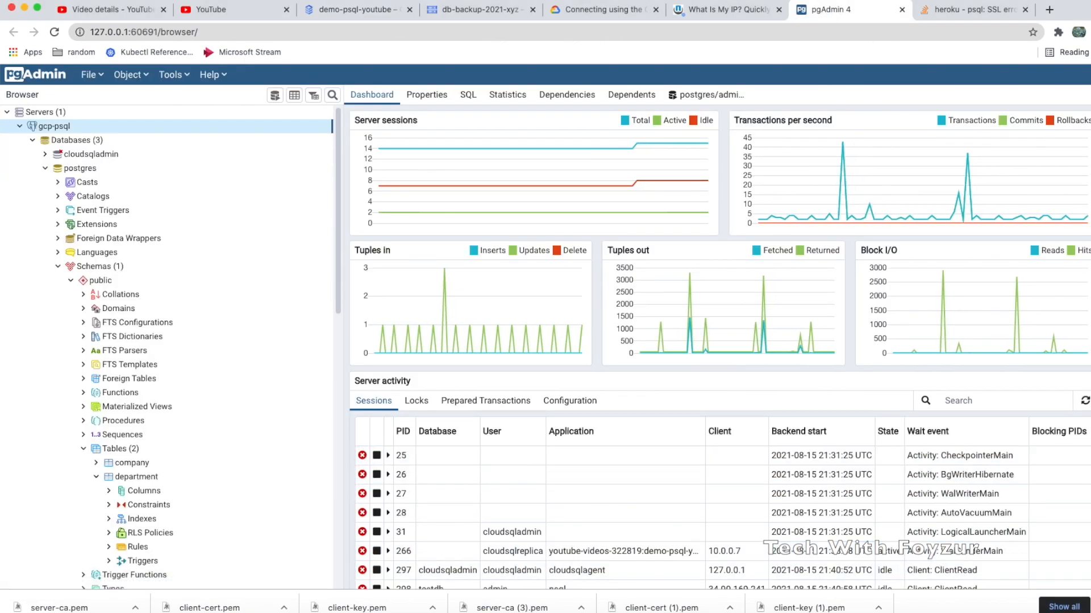
# Close the department query tool without saving it
pyautogui.click(1088, 607)
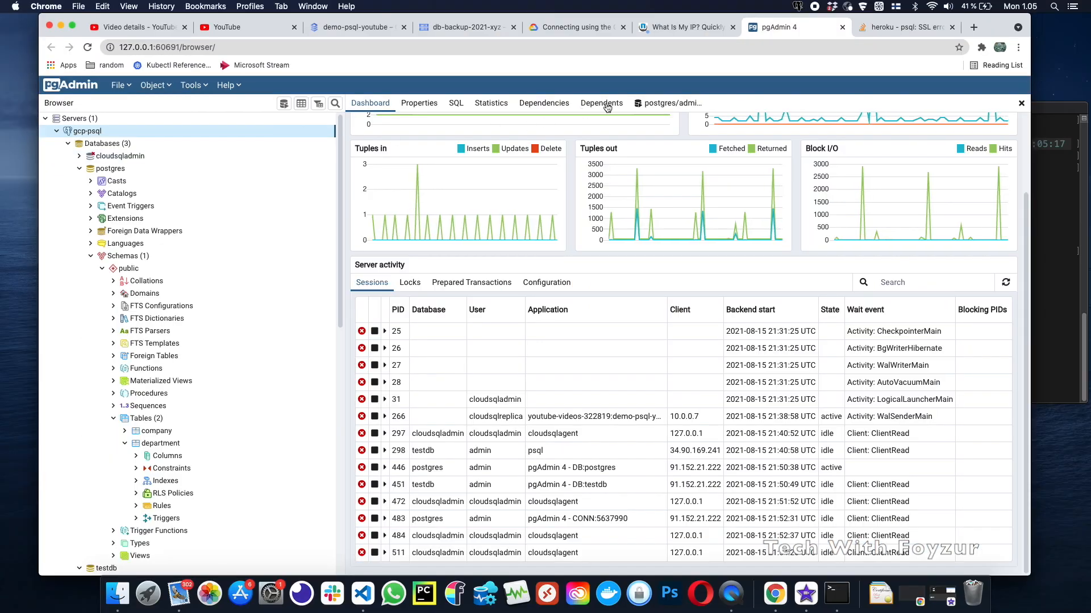
pyautogui.click(695, 105)
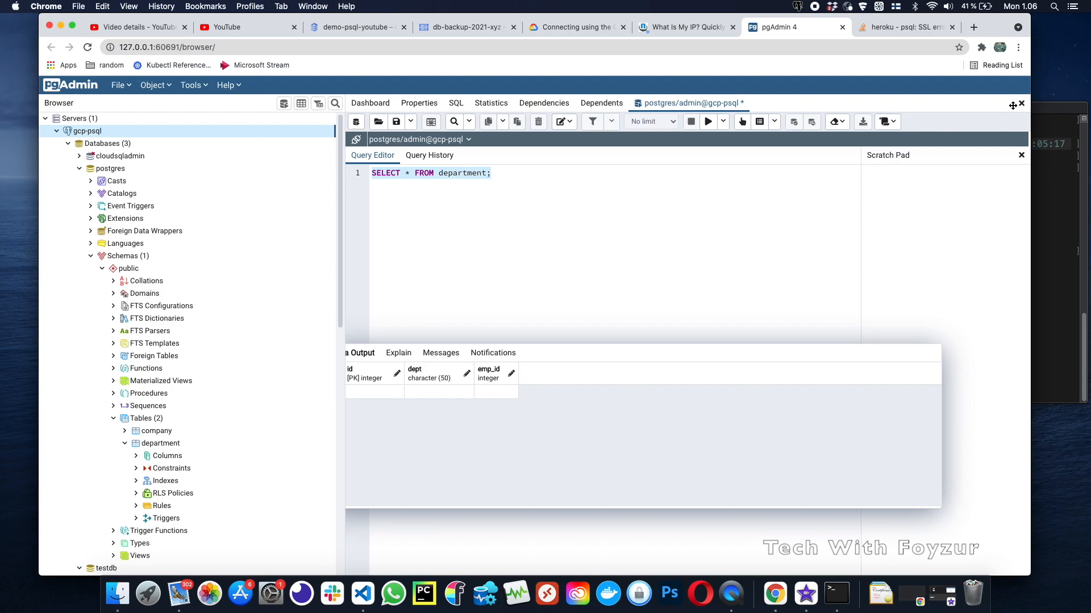
pyautogui.click(1021, 103)
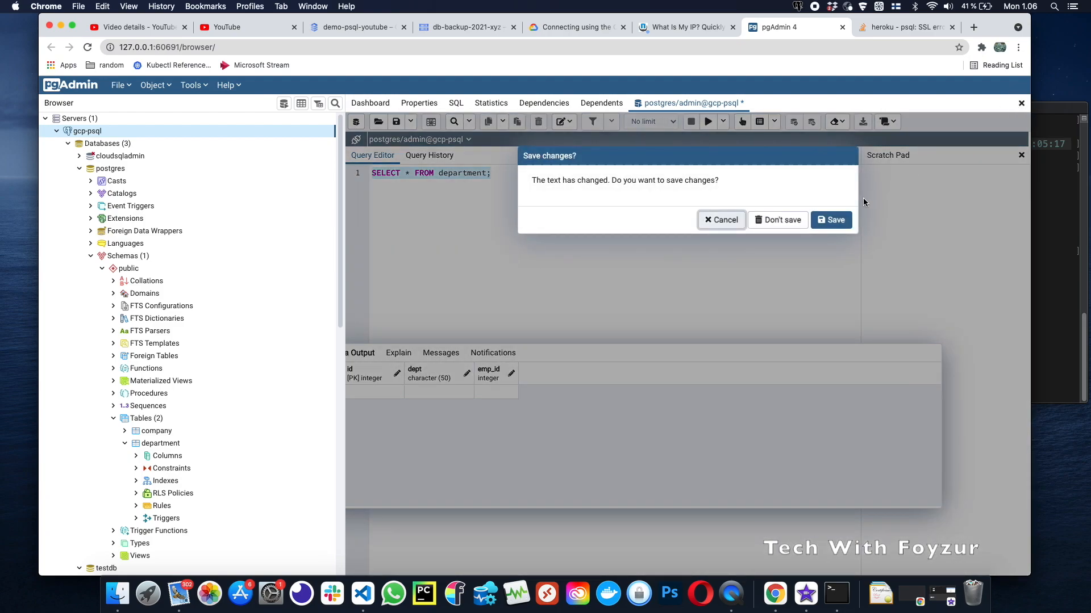
pyautogui.click(794, 222)
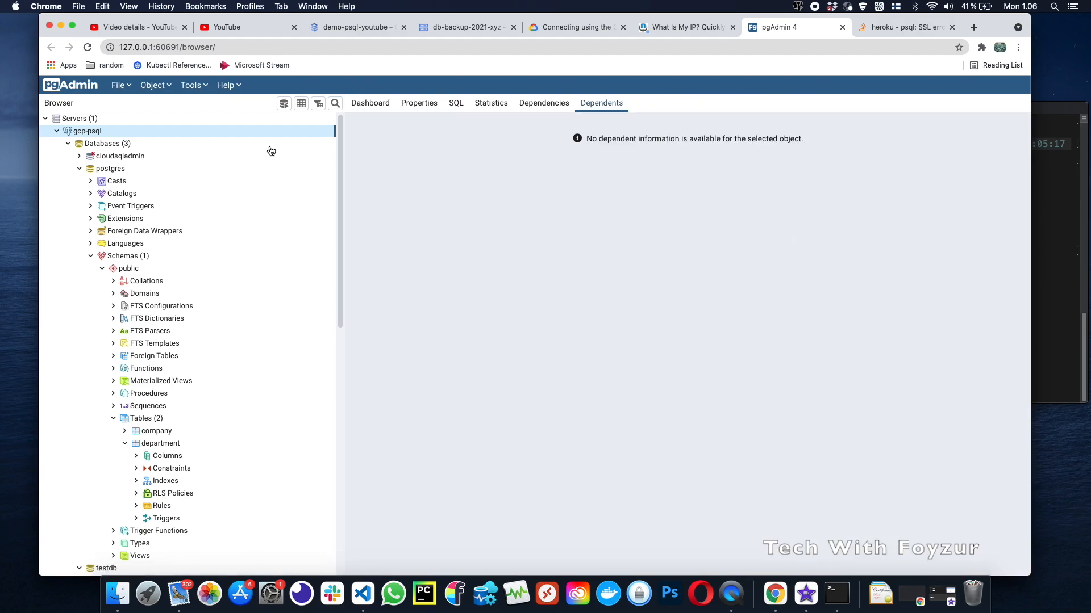
# Remove the gcp-psql server from the Servers list and confirm
pyautogui.rightClick(82, 131)
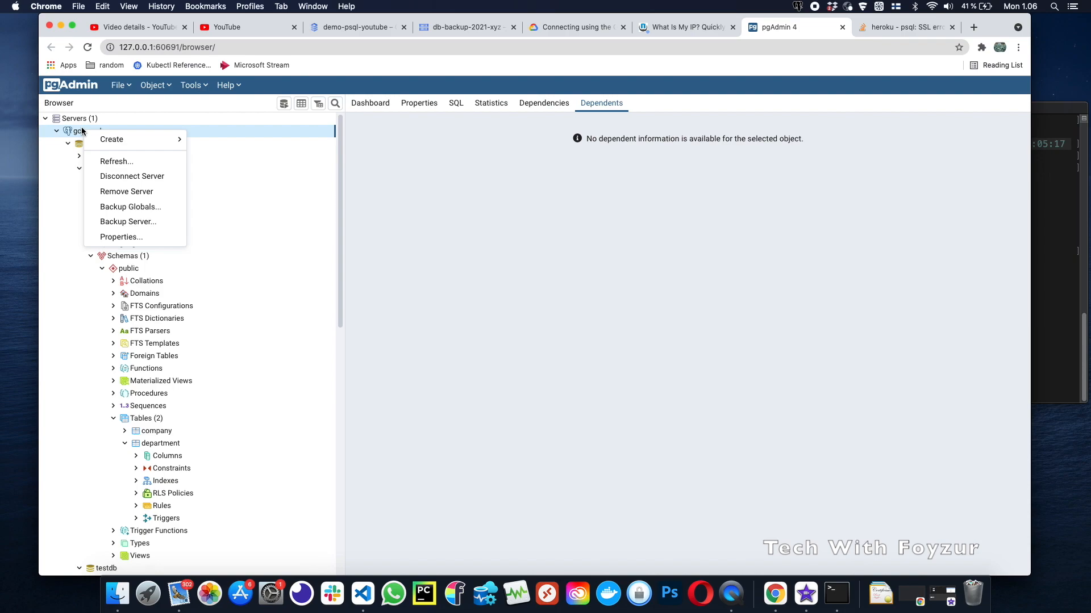
pyautogui.click(130, 195)
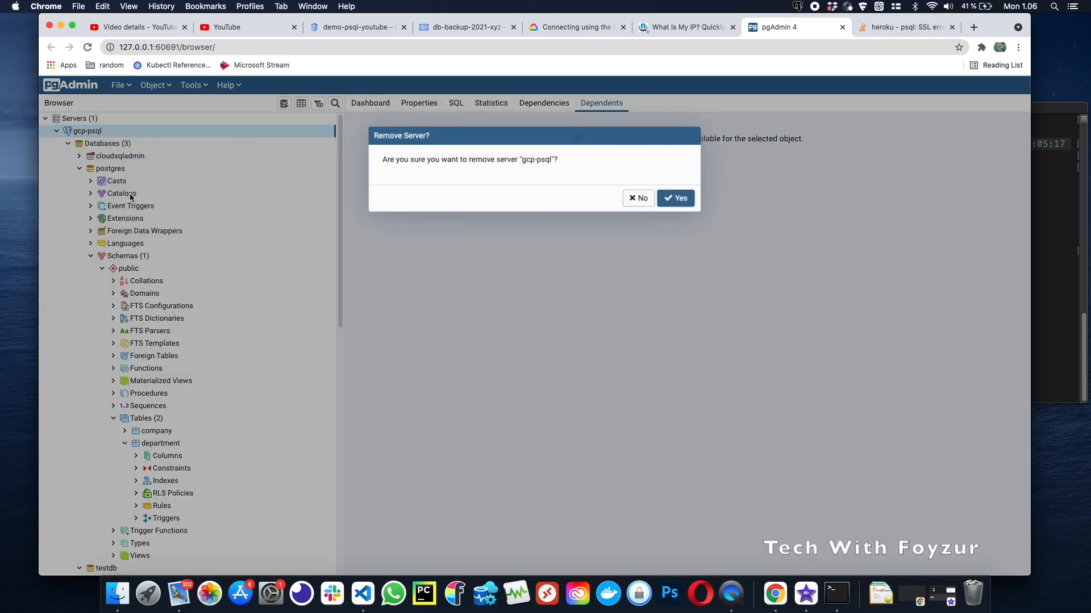
pyautogui.click(669, 199)
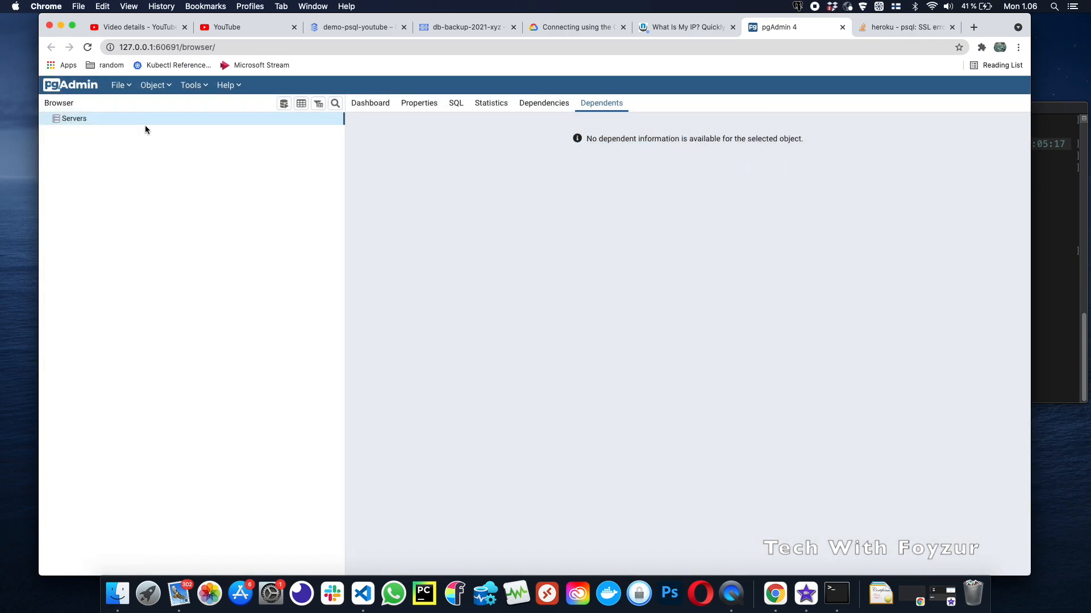
# Begin registering a new pgAdmin server named psql-gcp
pyautogui.rightClick(122, 120)
pyautogui.moveTo(153, 131)
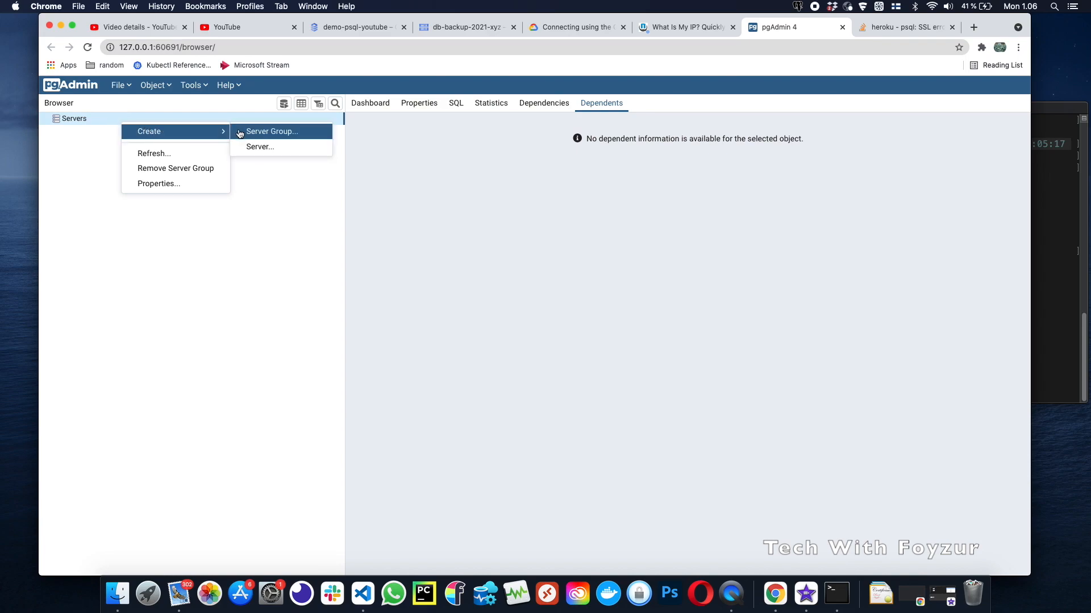
pyautogui.click(264, 147)
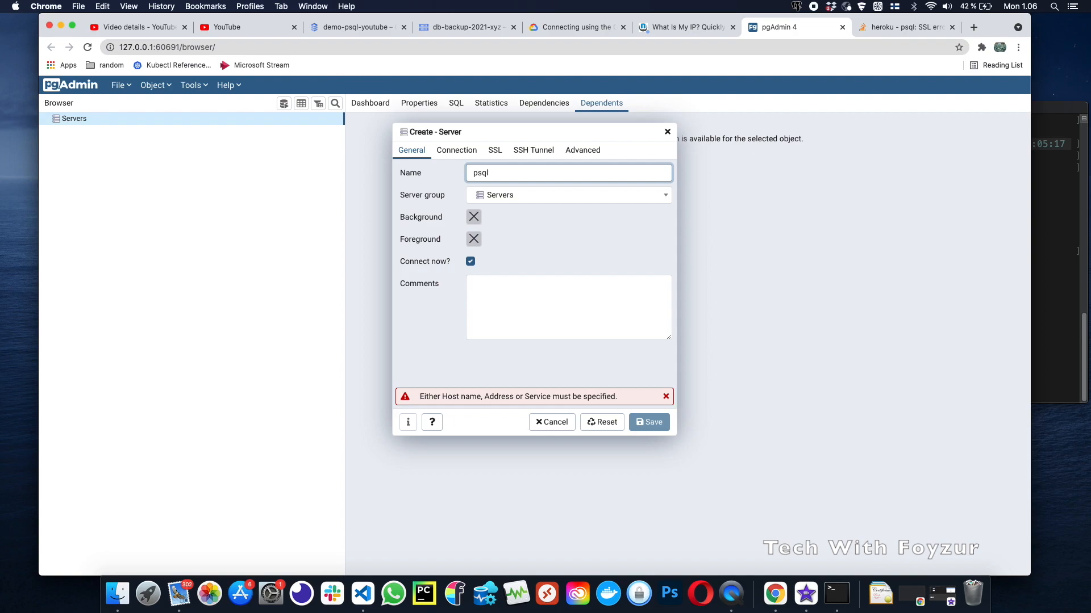
pyautogui.click(457, 150)
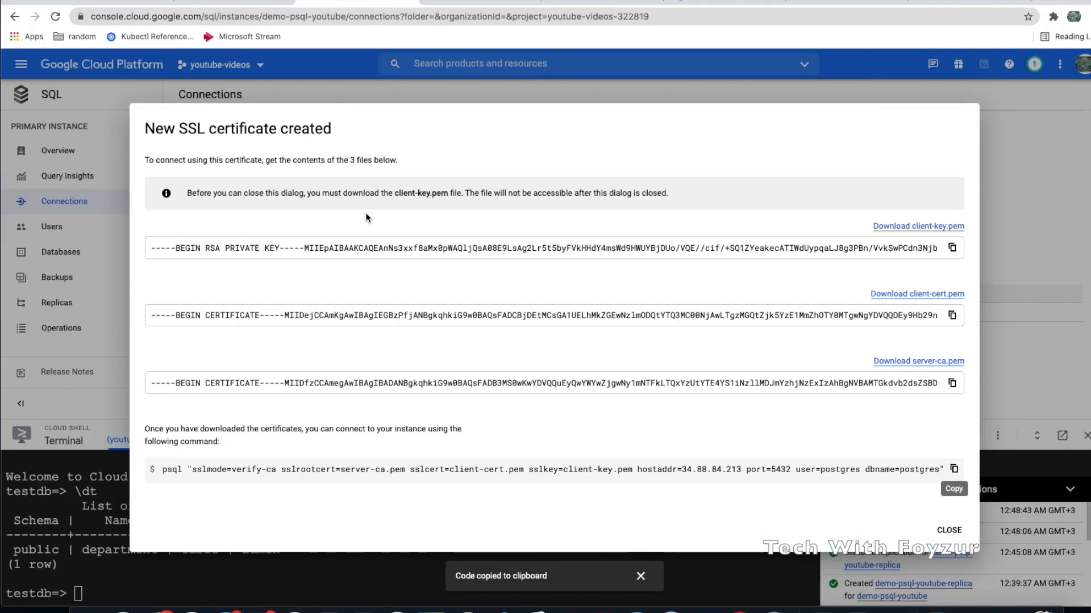
# Copy the instance IP 34.88.84.213 from the GCP dialog into the server's Host field
pyautogui.moveTo(682, 471)
pyautogui.mouseDown()
pyautogui.moveTo(745, 472)
pyautogui.moveTo(683, 472)
pyautogui.mouseUp()
pyautogui.click(744, 471)
pyautogui.press('super+c')
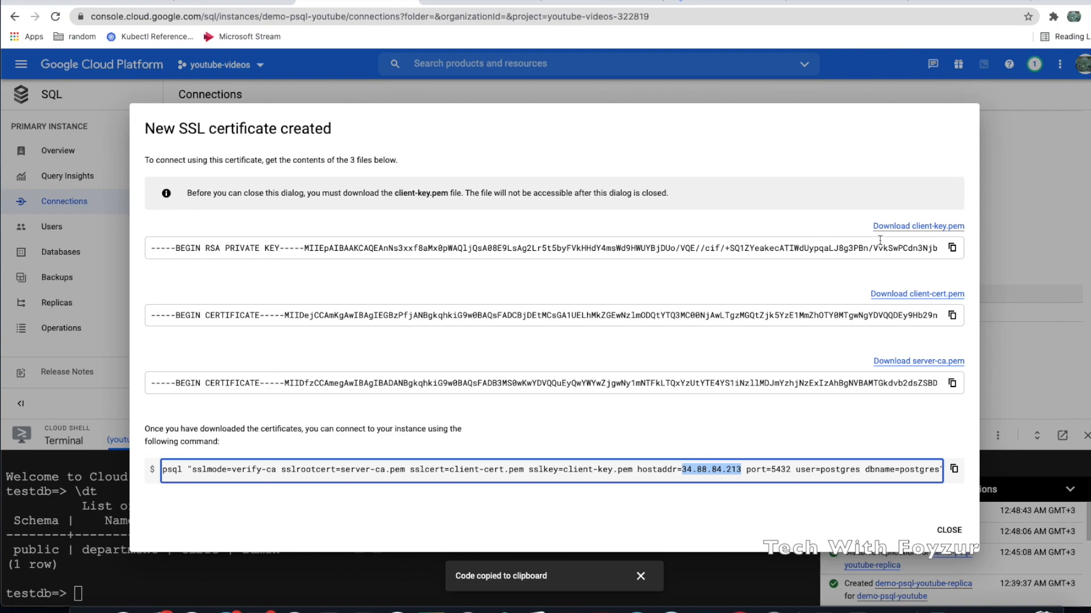
pyautogui.click(847, 2)
pyautogui.click(513, 157)
pyautogui.press('super+v')
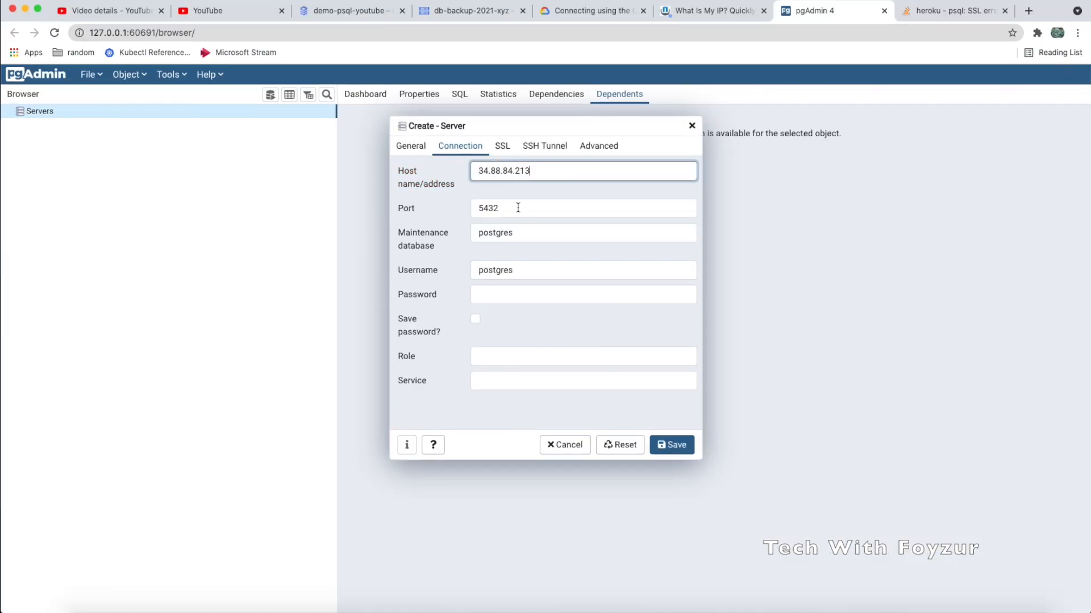
# Check port 5432, maintenance database and username postgres, and enter the postgres password
pyautogui.moveTo(518, 208); pyautogui.dragTo(463, 209)
pyautogui.click(538, 235)
pyautogui.moveTo(539, 236); pyautogui.dragTo(477, 234)
pyautogui.moveTo(526, 273); pyautogui.dragTo(461, 271)
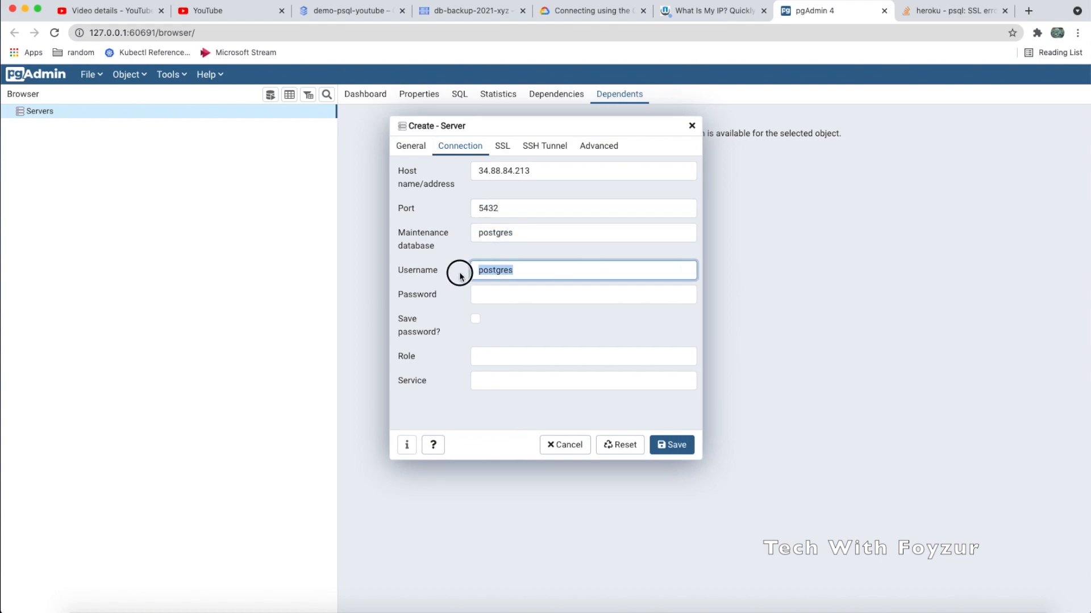
pyautogui.click(491, 291)
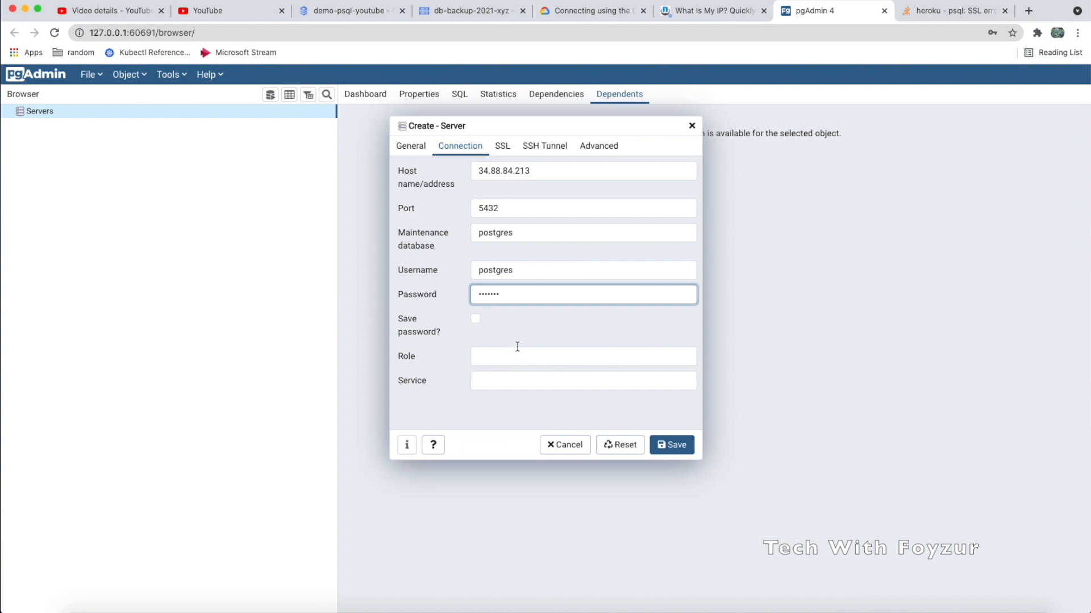
pyautogui.click(475, 319)
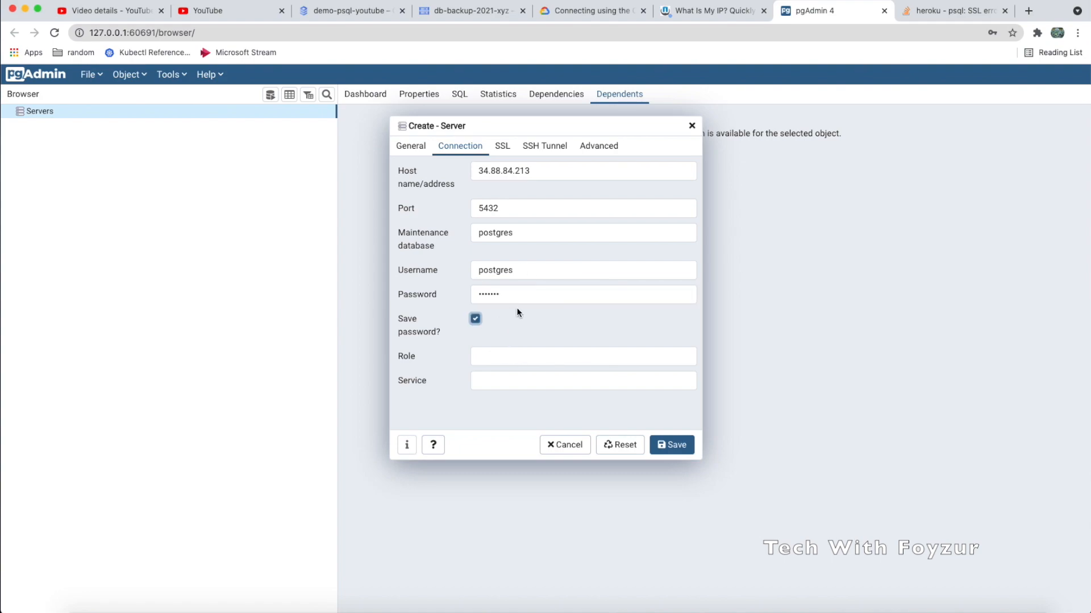
pyautogui.click(475, 320)
# Set the SSL client certificate and key to client-cert.pem and client-key.pem from Downloads, then save
pyautogui.click(502, 147)
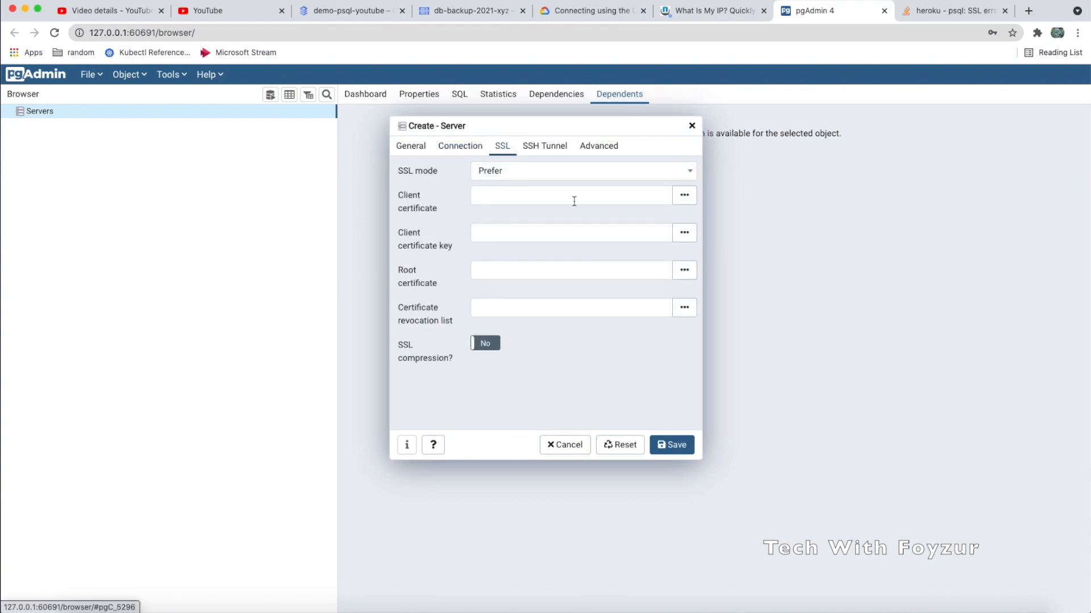
pyautogui.click(685, 196)
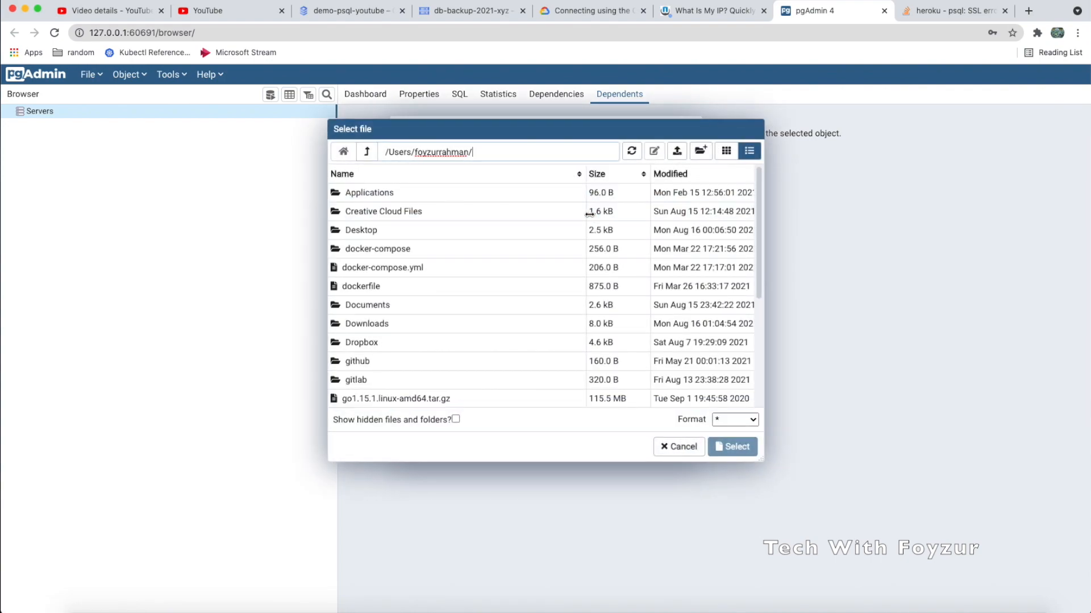
pyautogui.click(496, 269)
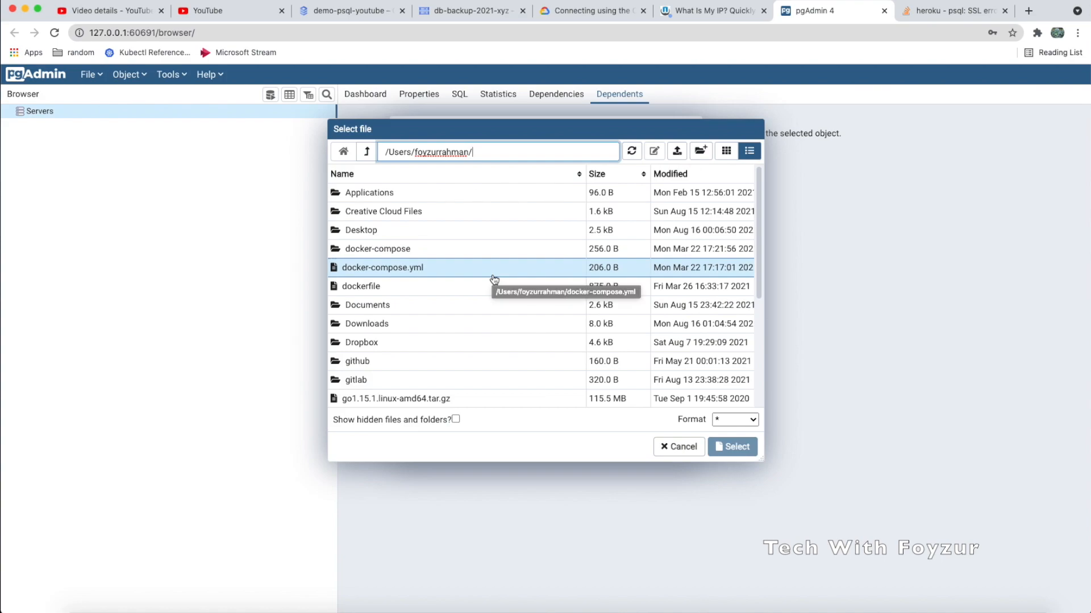
pyautogui.scroll(-1, 494, 279)
pyautogui.write('Down')
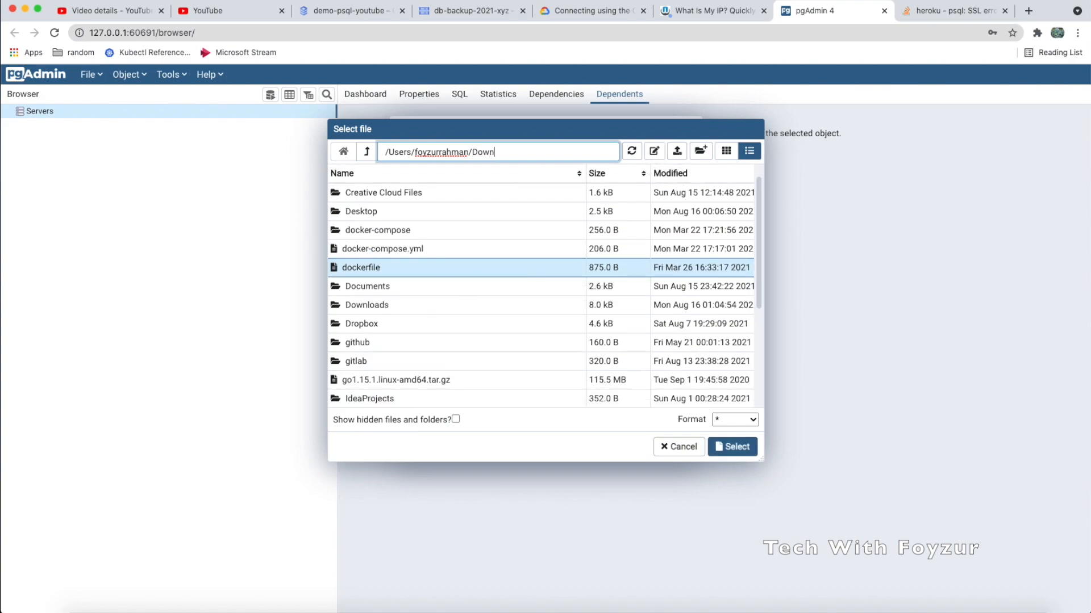
pyautogui.press('Tab')
pyautogui.click(518, 153)
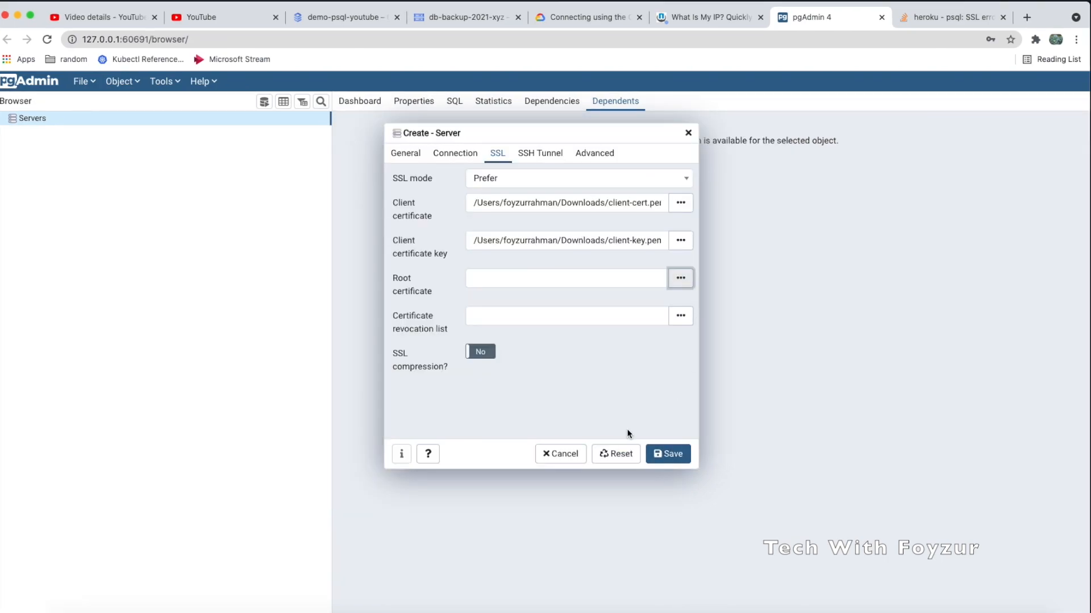
pyautogui.click(670, 455)
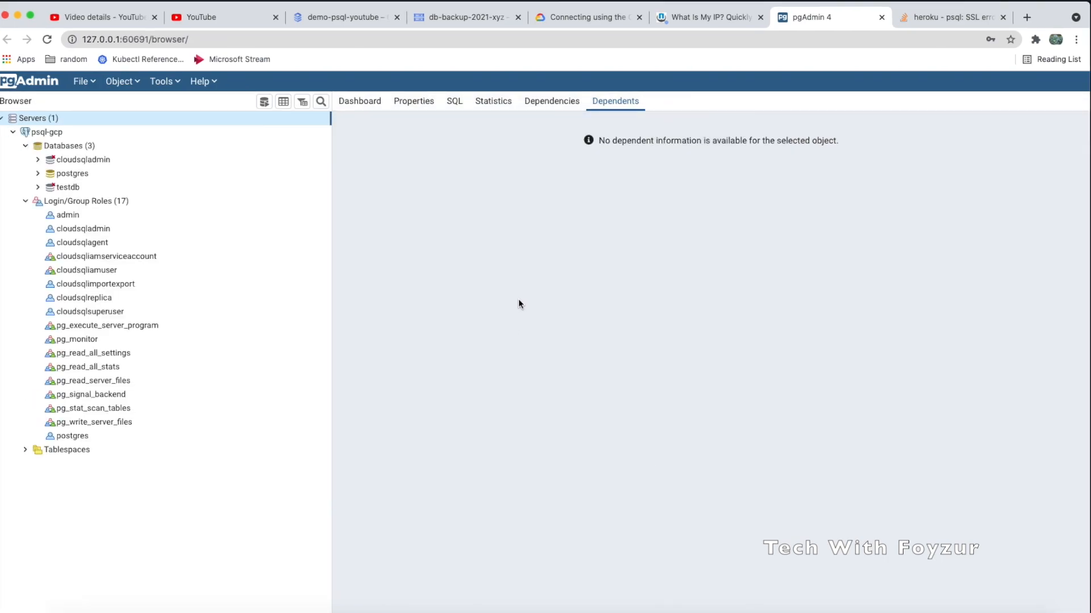
# Expand testdb under psql-gcp to show its public tables, department and test-table
pyautogui.click(37, 188)
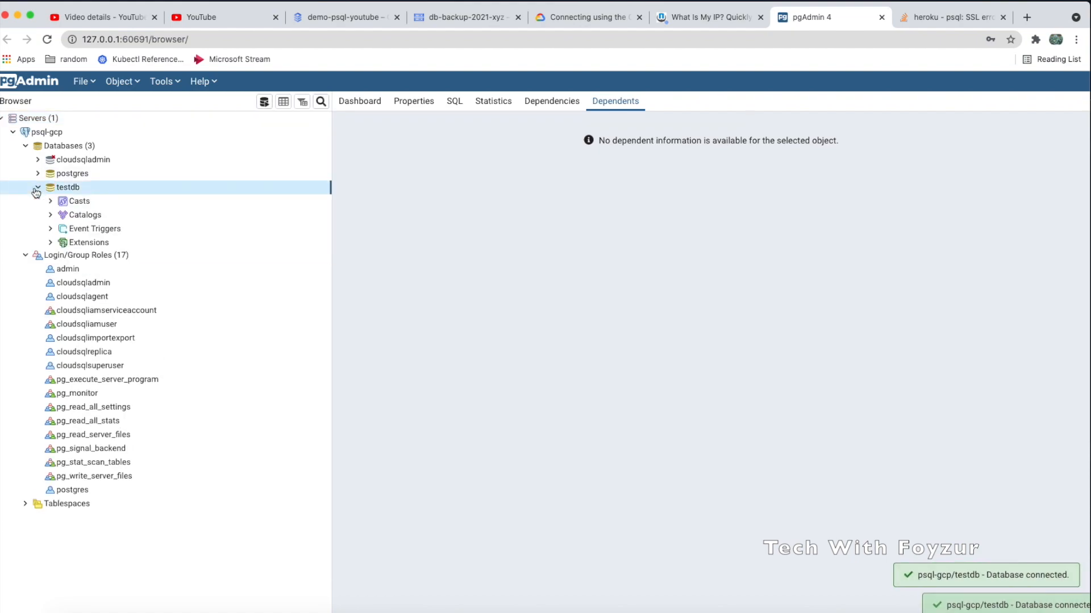
pyautogui.scroll(-1, 104, 386)
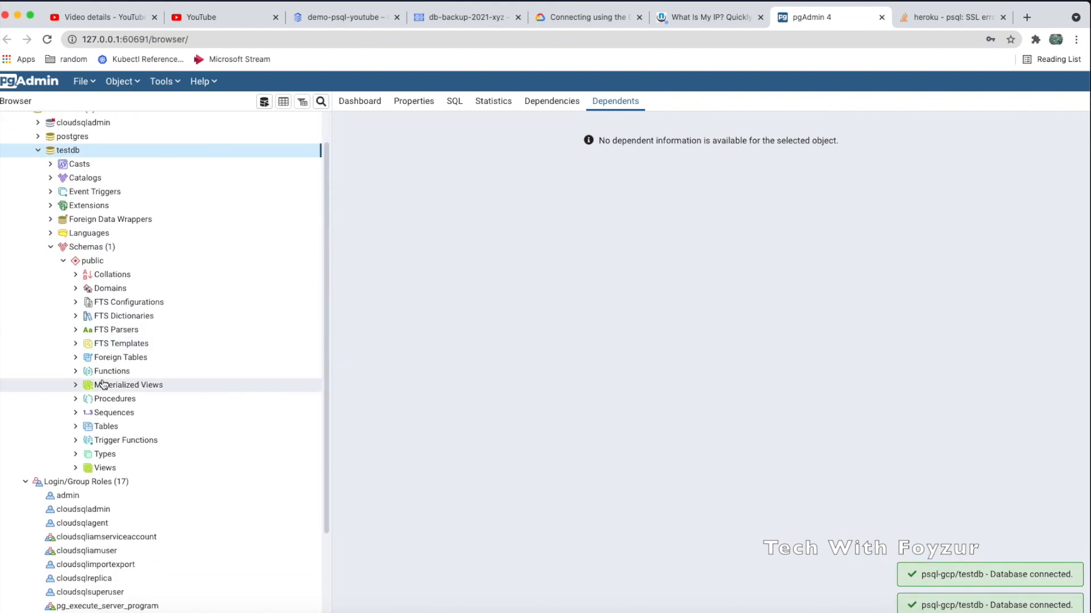
pyautogui.scroll(-3, 103, 385)
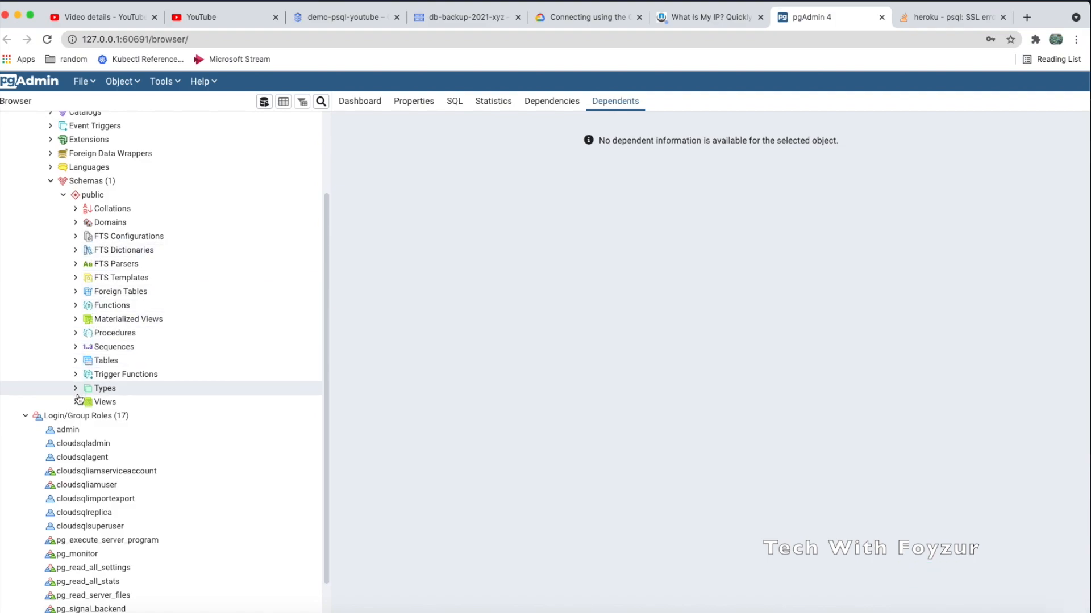
pyautogui.click(79, 360)
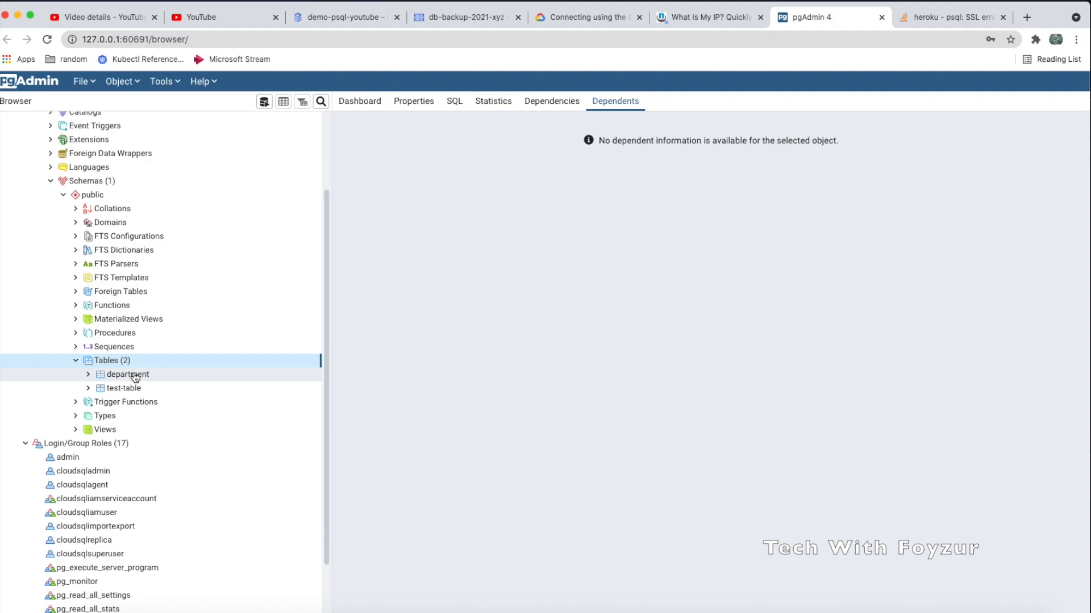
# Close the SSL certificate dialog and go to demo-psql-youtube's Overview and Replicas pages
pyautogui.click(353, 17)
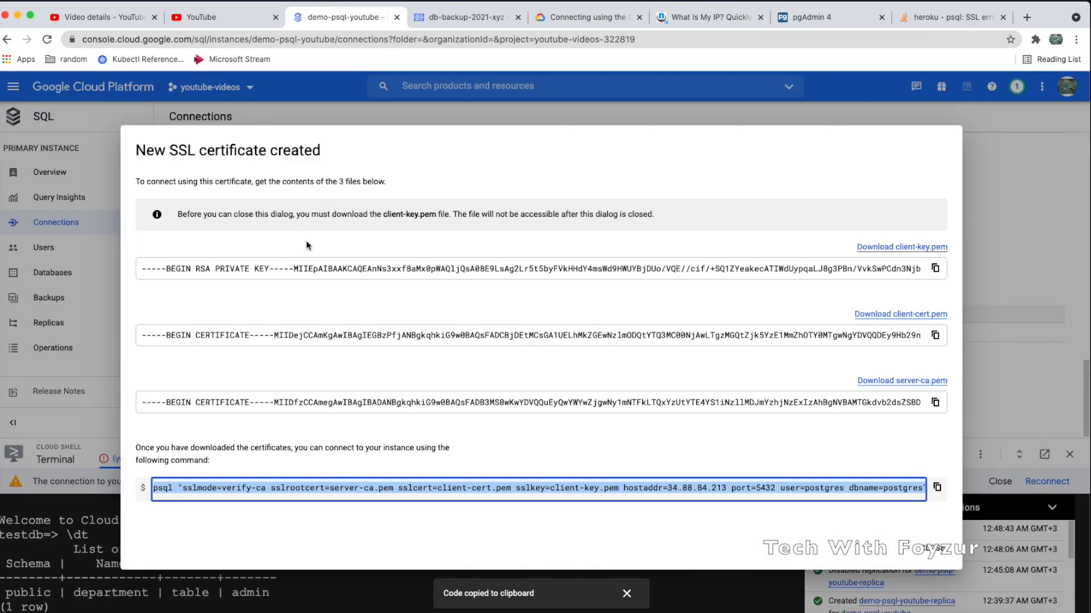
pyautogui.click(939, 551)
pyautogui.click(66, 172)
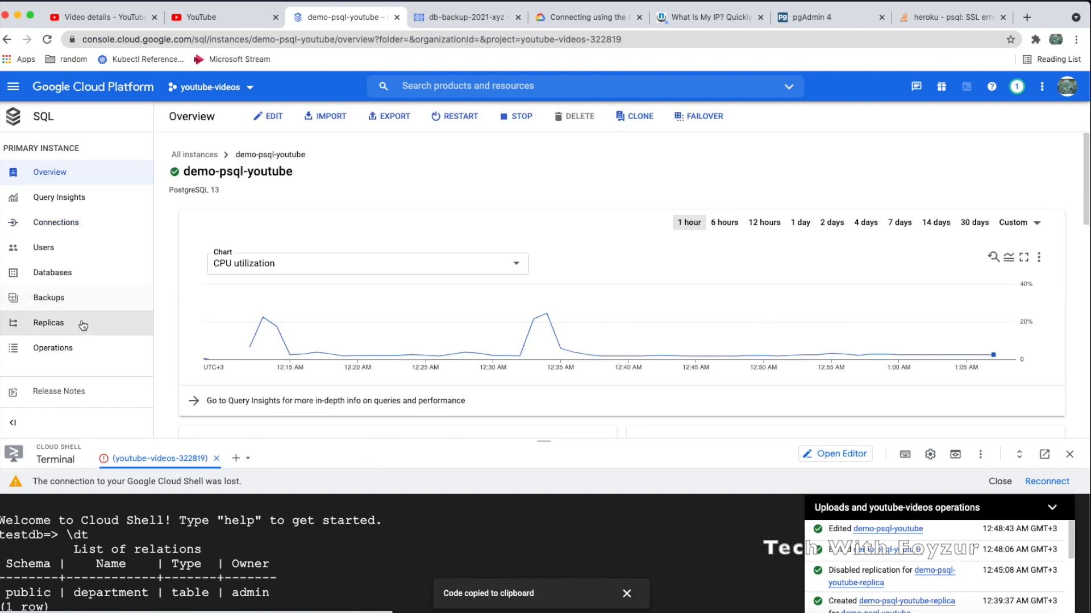
pyautogui.click(82, 325)
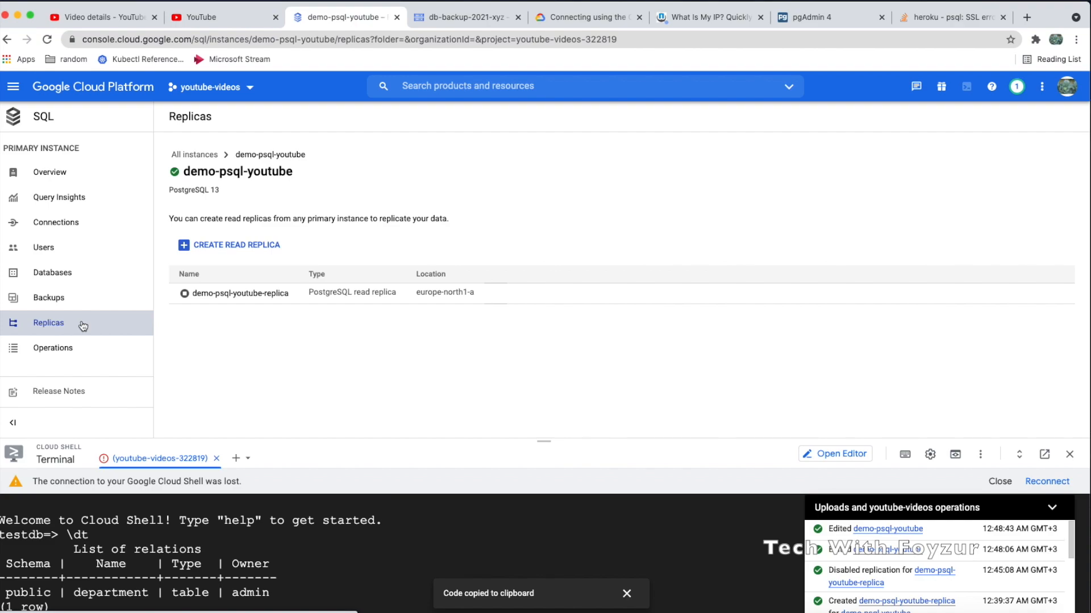
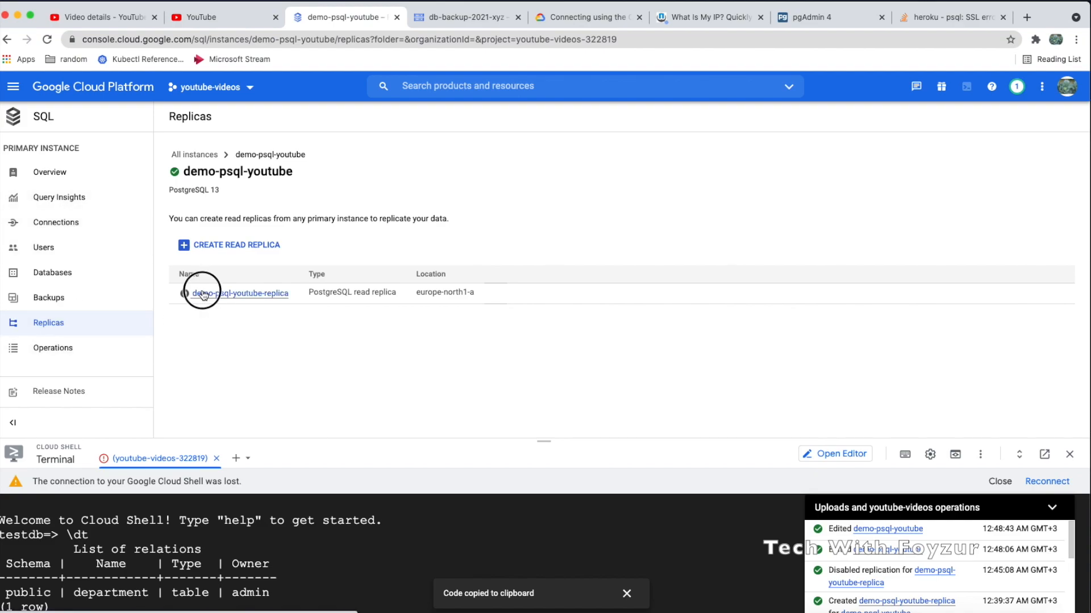
# Open the read replica's overview and copy its public IP address
pyautogui.click(202, 291)
pyautogui.scroll(-5, 276, 314)
pyautogui.scroll(-2, 276, 314)
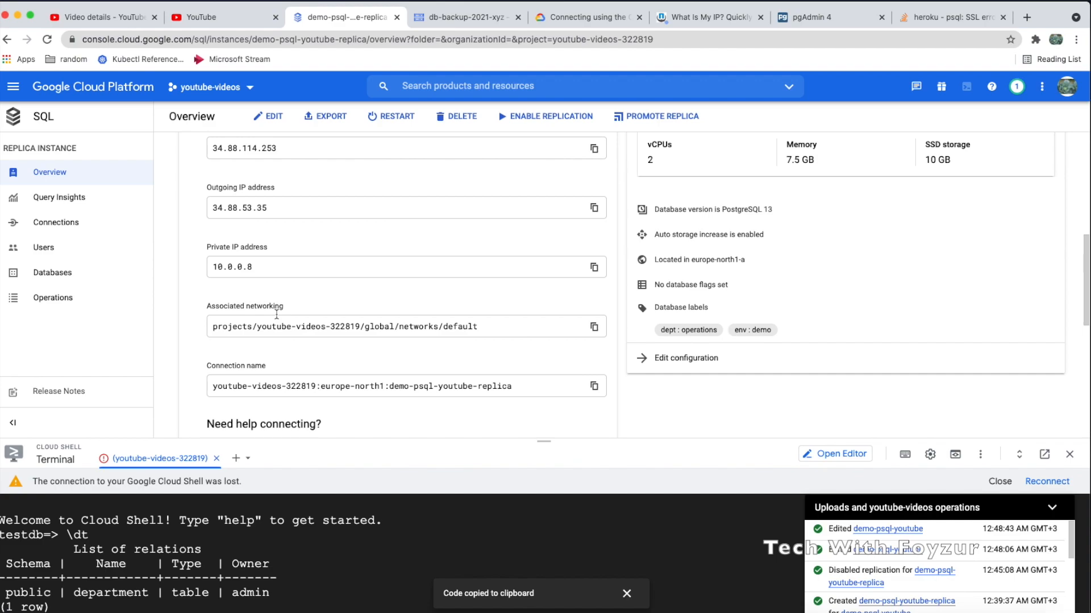
pyautogui.scroll(1, 333, 171)
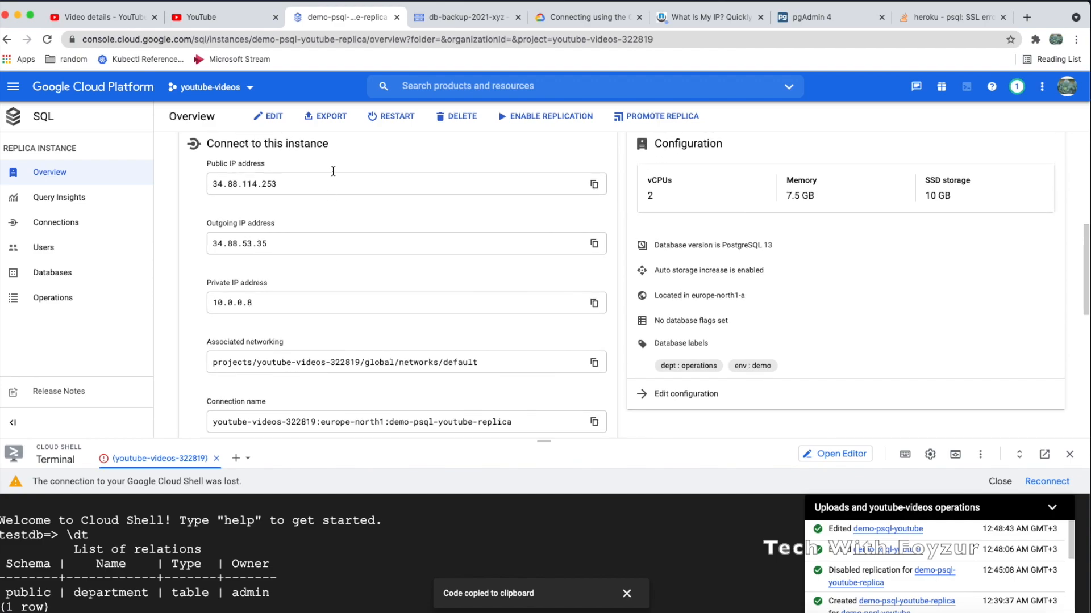
pyautogui.doubleClick(258, 183)
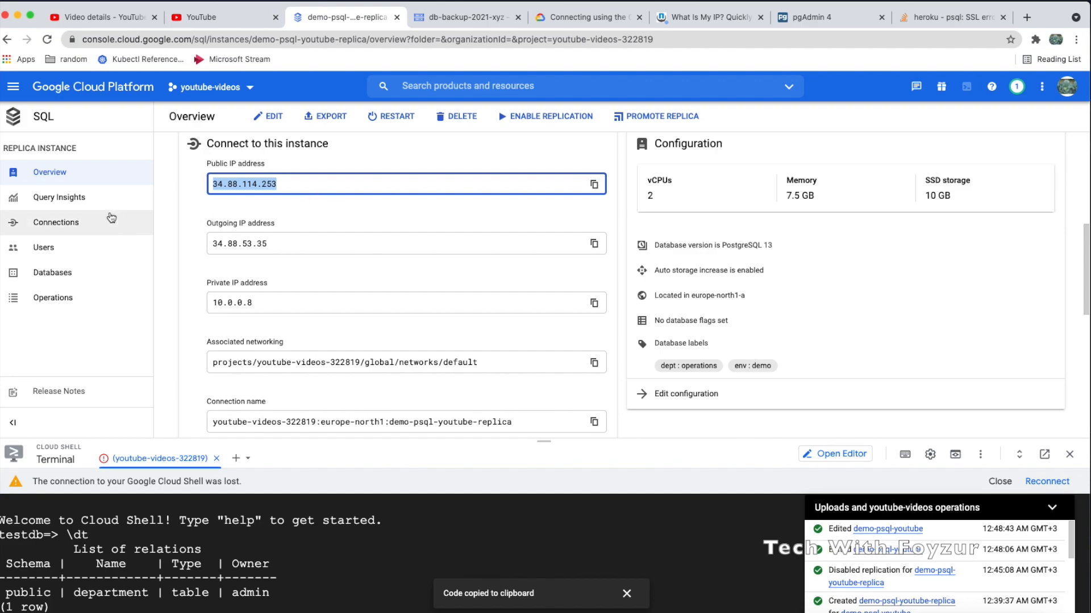
# Review the replica's Connections SSL settings, then return to the SQL Instances list
pyautogui.click(56, 223)
pyautogui.scroll(-10, 371, 293)
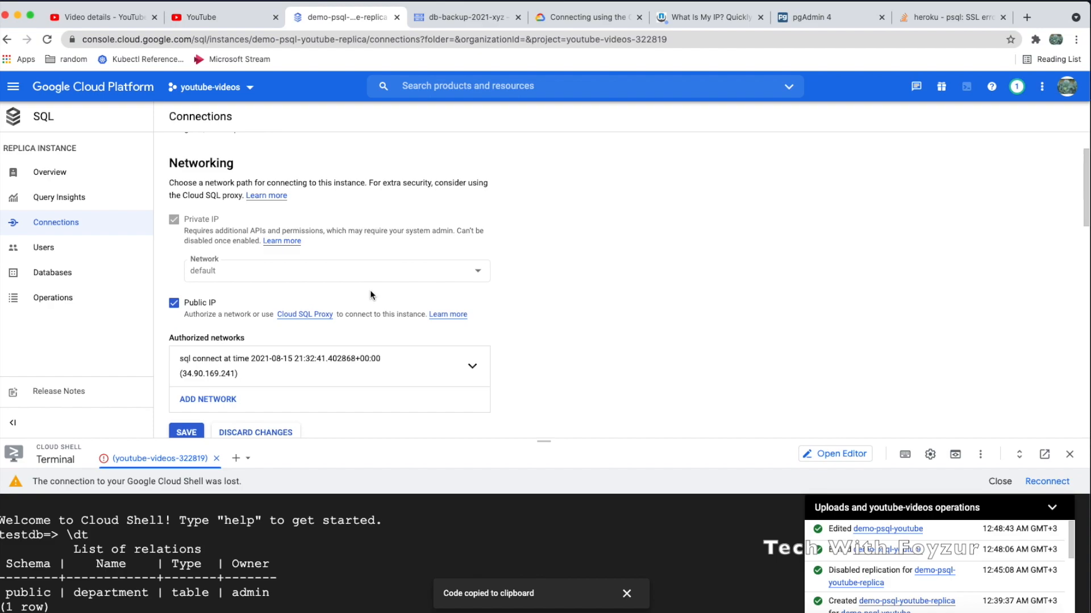
pyautogui.scroll(-1, 370, 293)
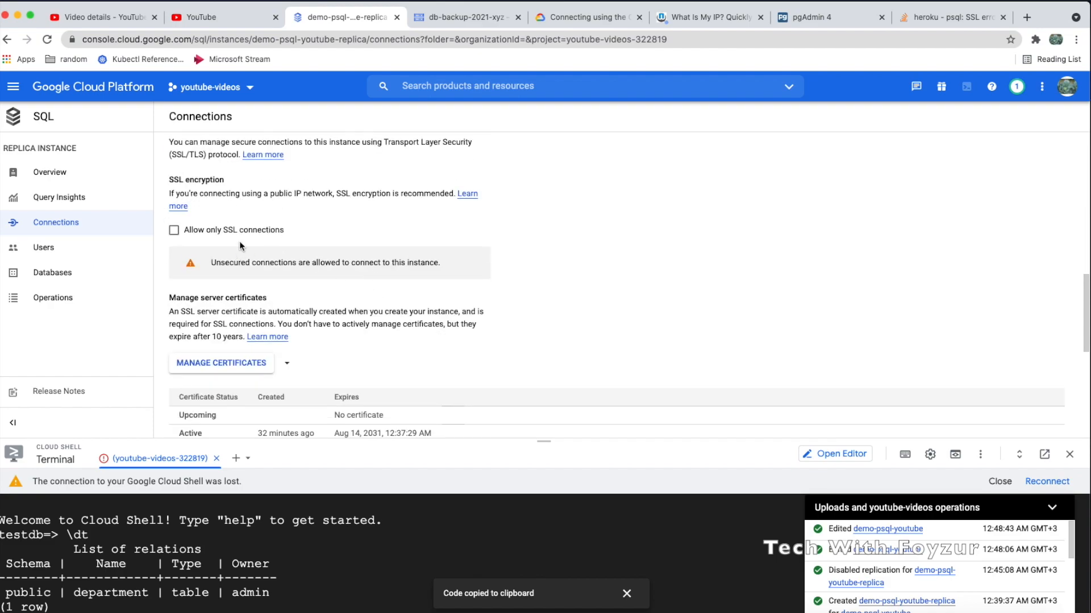
pyautogui.scroll(-6, 240, 246)
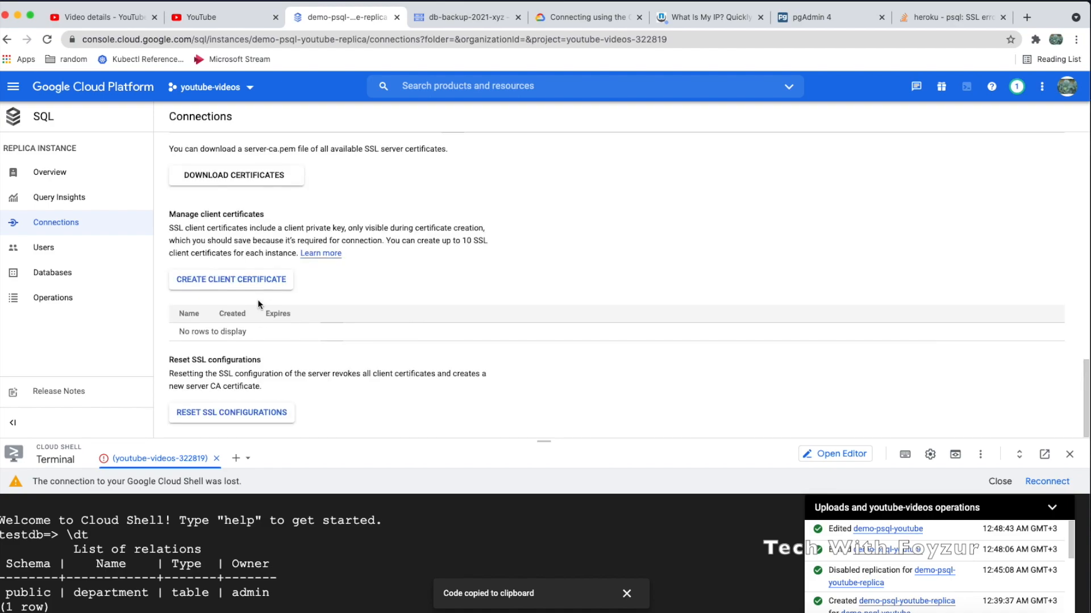
pyautogui.scroll(12, 258, 304)
pyautogui.scroll(-6, 257, 304)
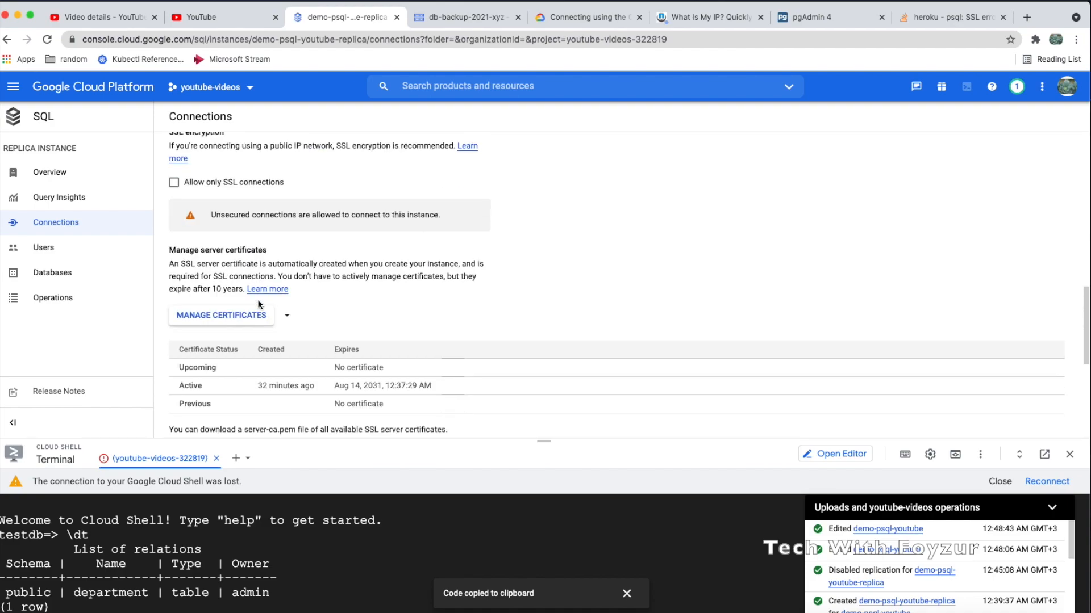
pyautogui.scroll(-2, 258, 304)
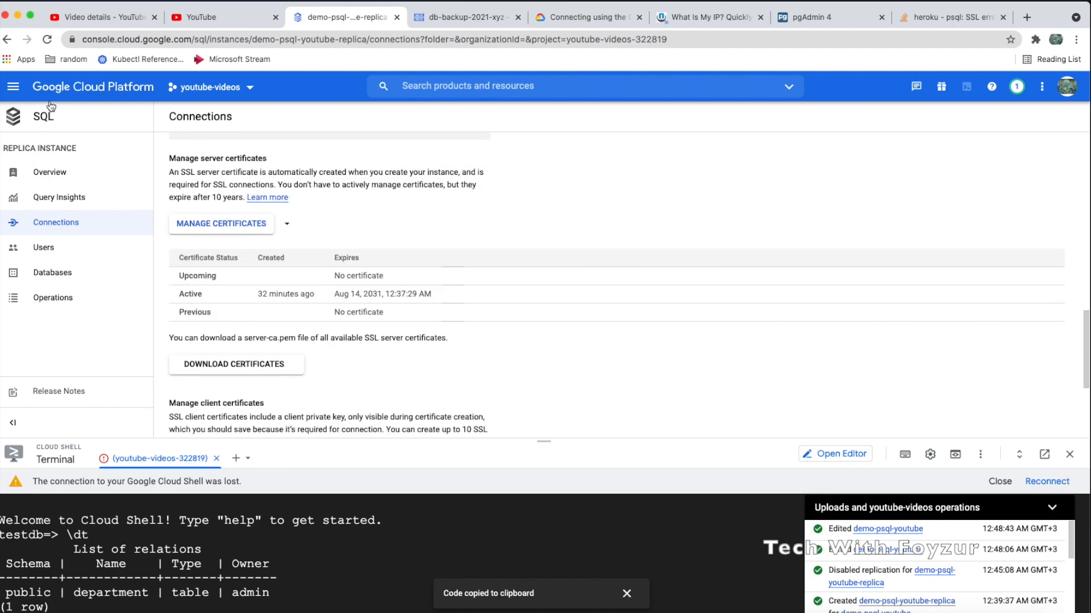
pyautogui.click(40, 117)
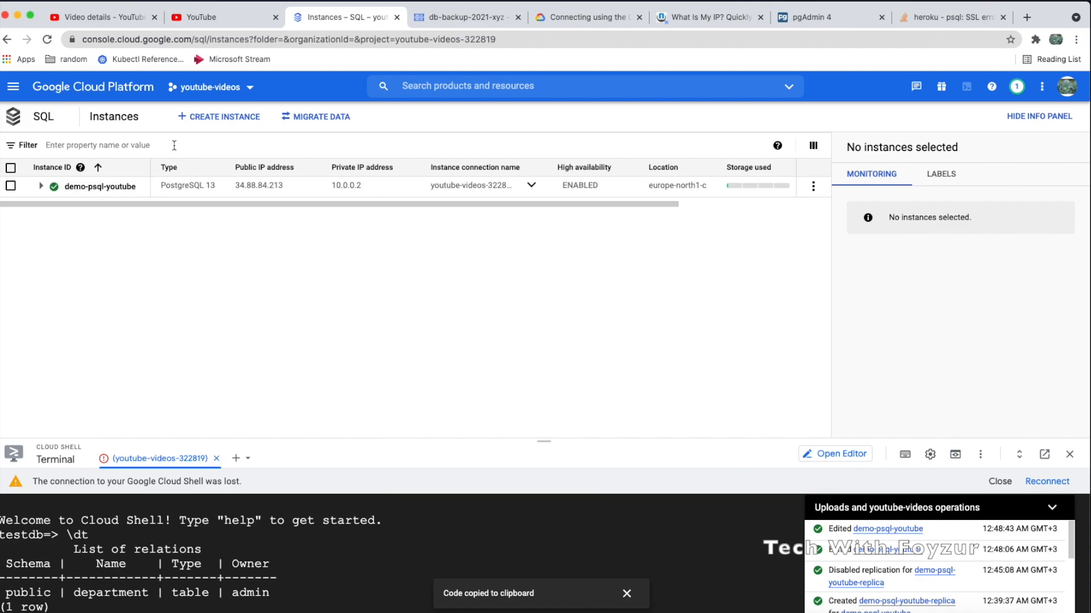
# Check demo-psql-youtube's Replicas page, then go back to the instances list
pyautogui.click(98, 186)
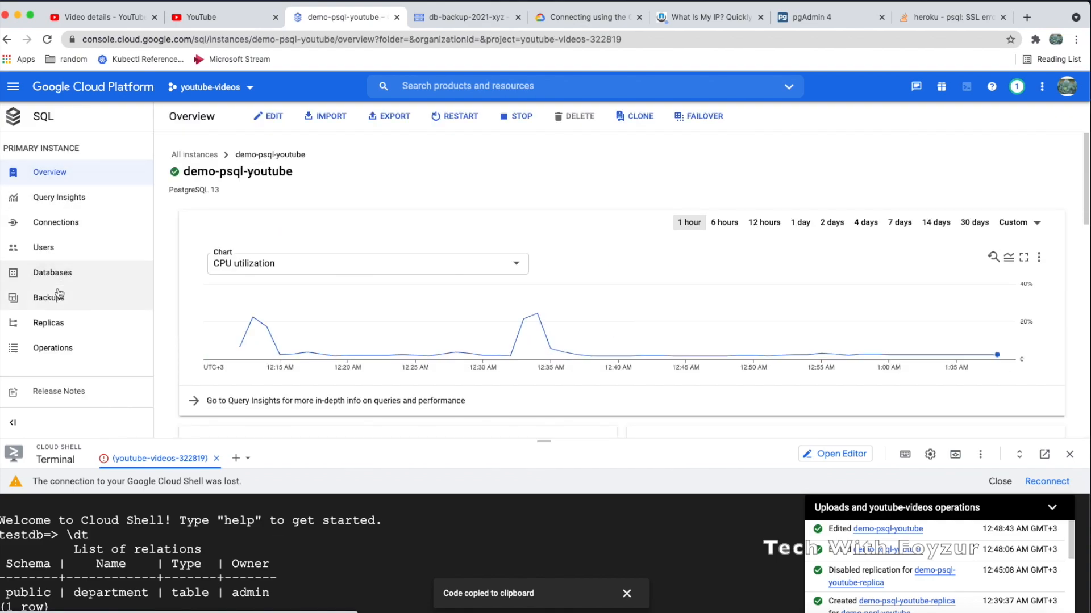
pyautogui.click(105, 322)
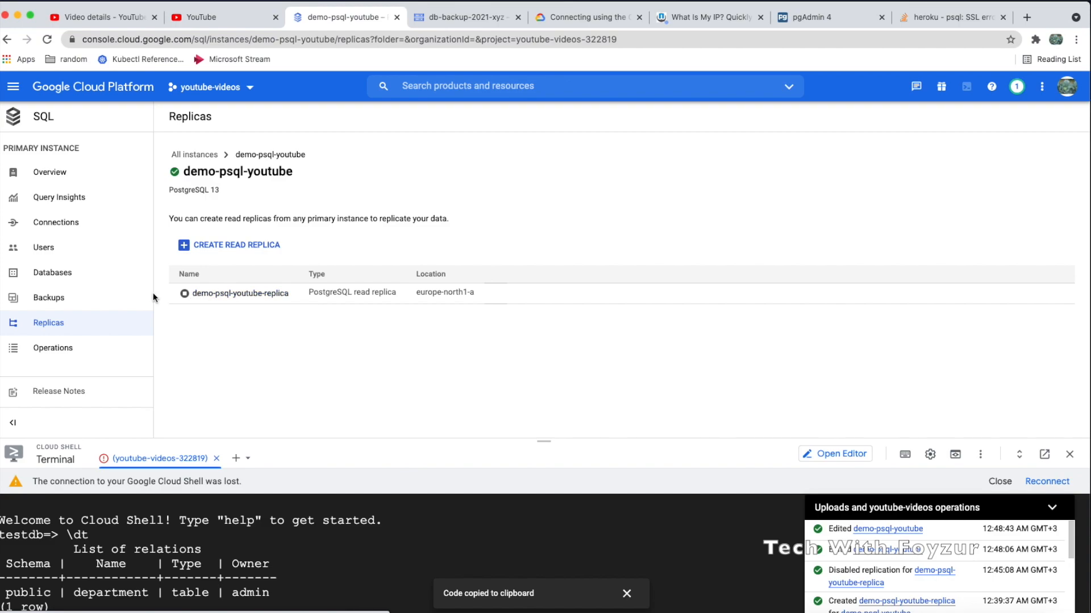
pyautogui.click(52, 114)
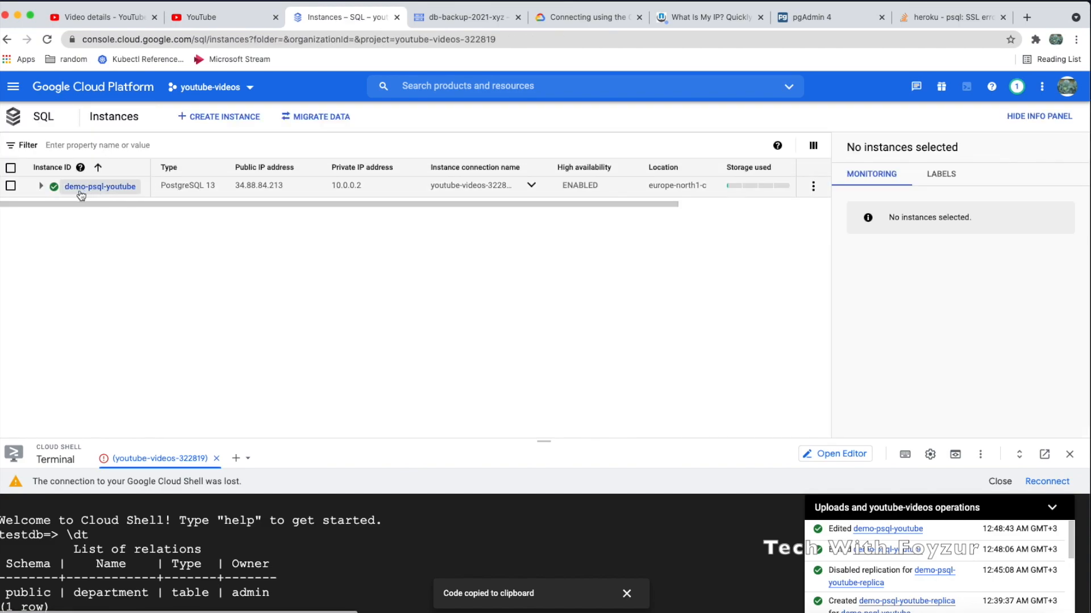
# Delete demo-psql-youtube-replica, pasting its ID into the confirmation field
pyautogui.click(41, 187)
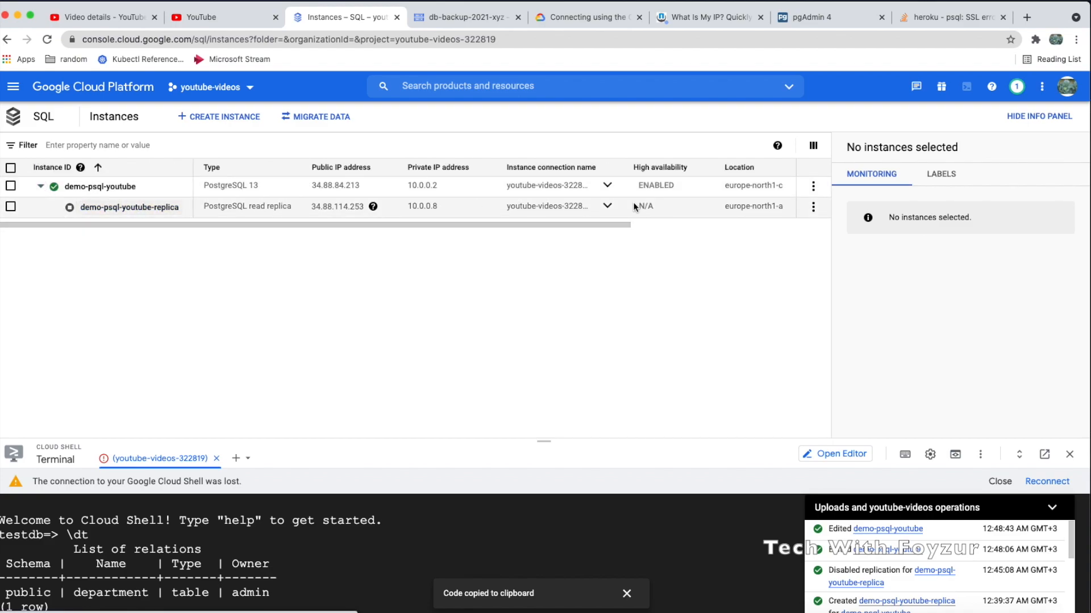
pyautogui.click(813, 207)
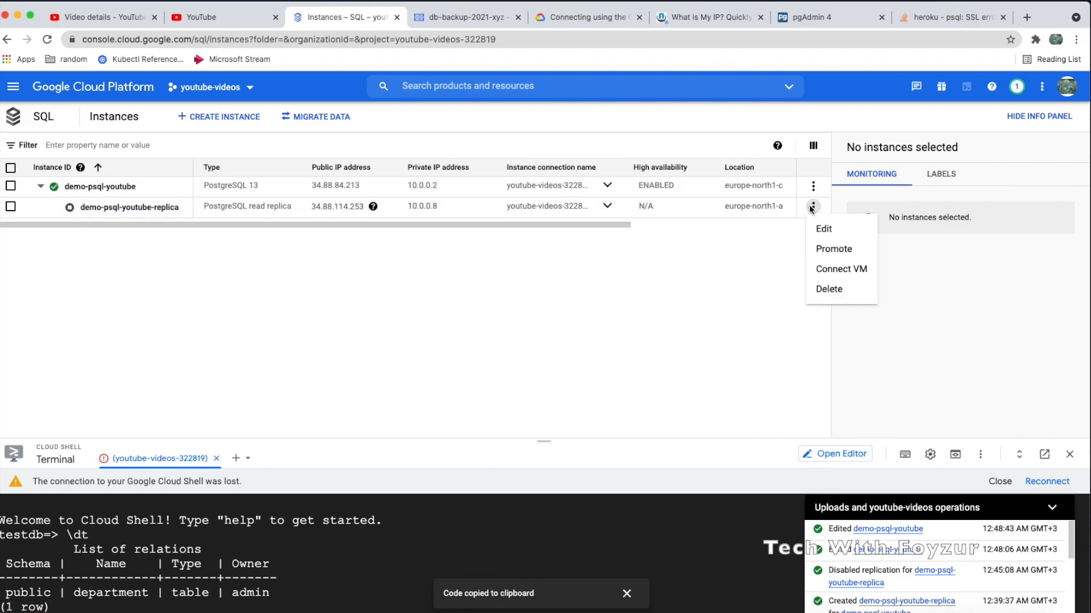
pyautogui.click(829, 289)
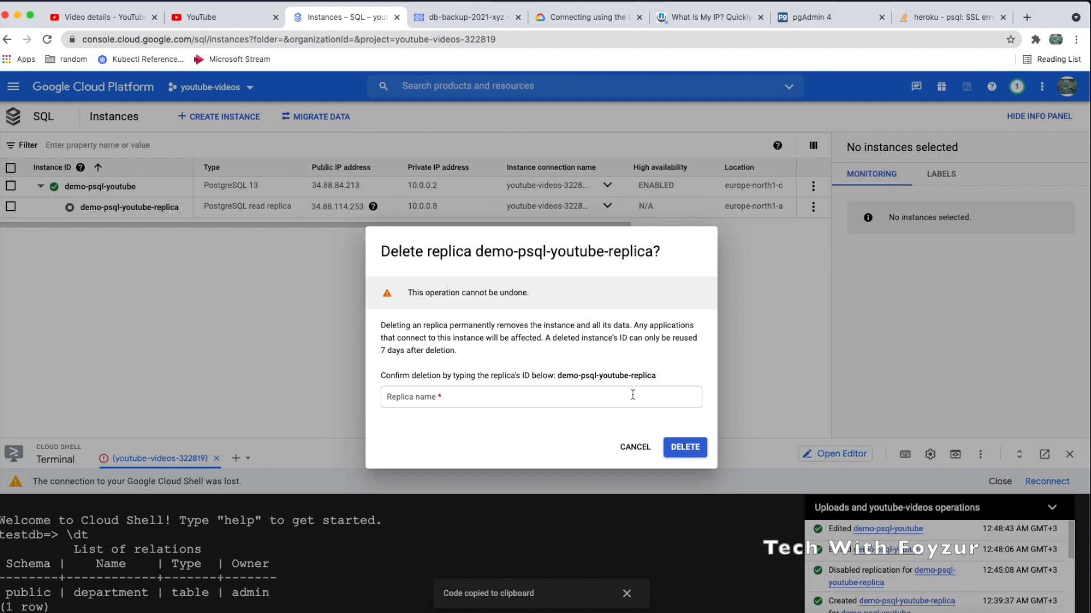
pyautogui.moveTo(558, 376); pyautogui.dragTo(659, 383)
pyautogui.press('super+c')
pyautogui.click(548, 393)
pyautogui.press('super+v')
pyautogui.click(676, 443)
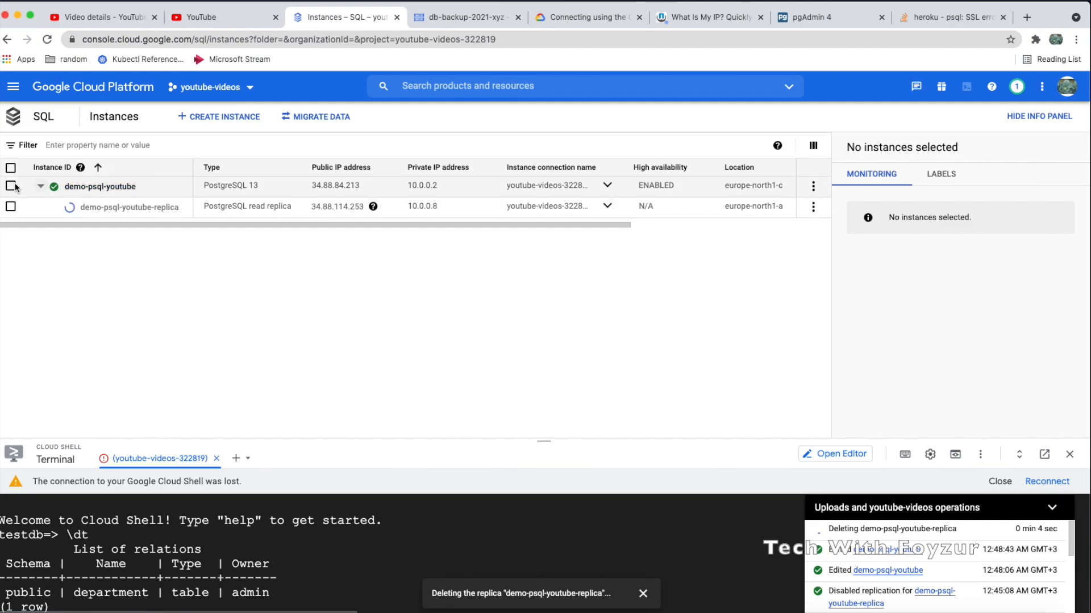
# Try stopping demo-psql-youtube and close the 'another operation in progress' error
pyautogui.click(78, 187)
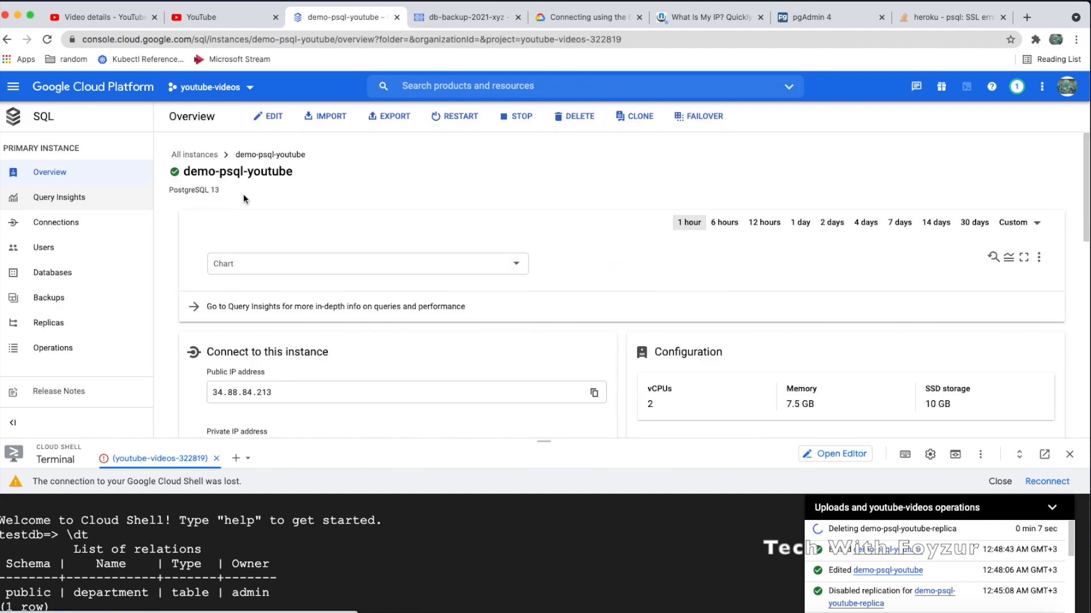
pyautogui.click(519, 116)
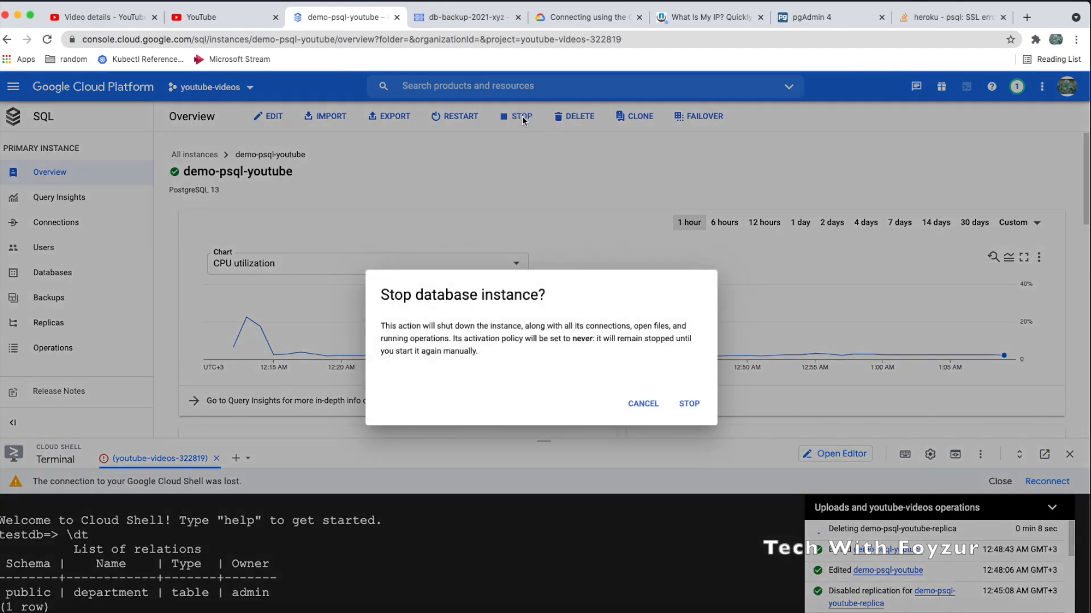
pyautogui.click(676, 402)
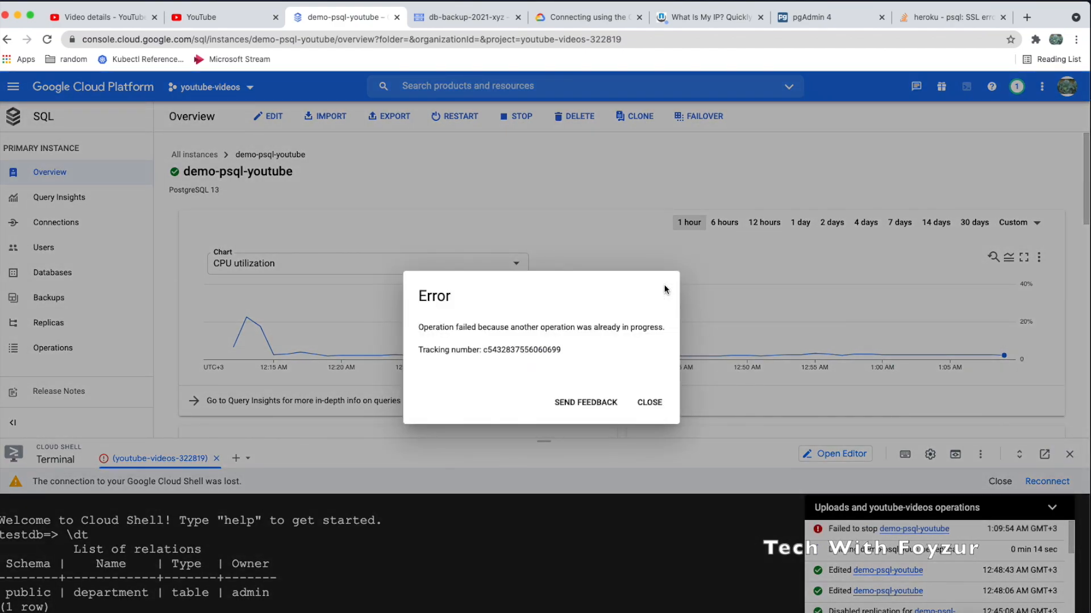
pyautogui.tripleClick(591, 327)
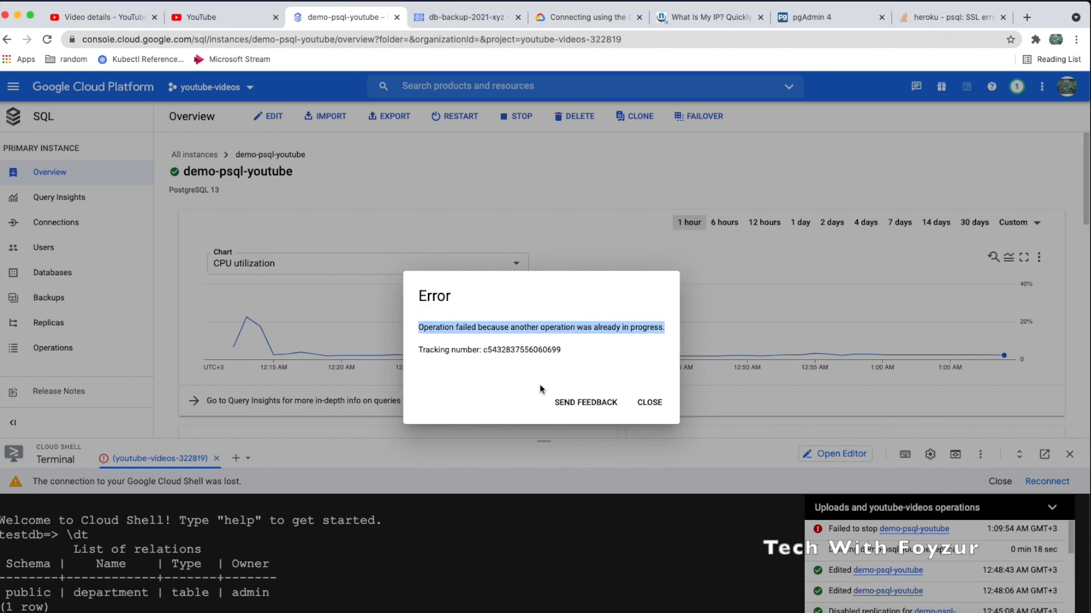
pyautogui.click(649, 403)
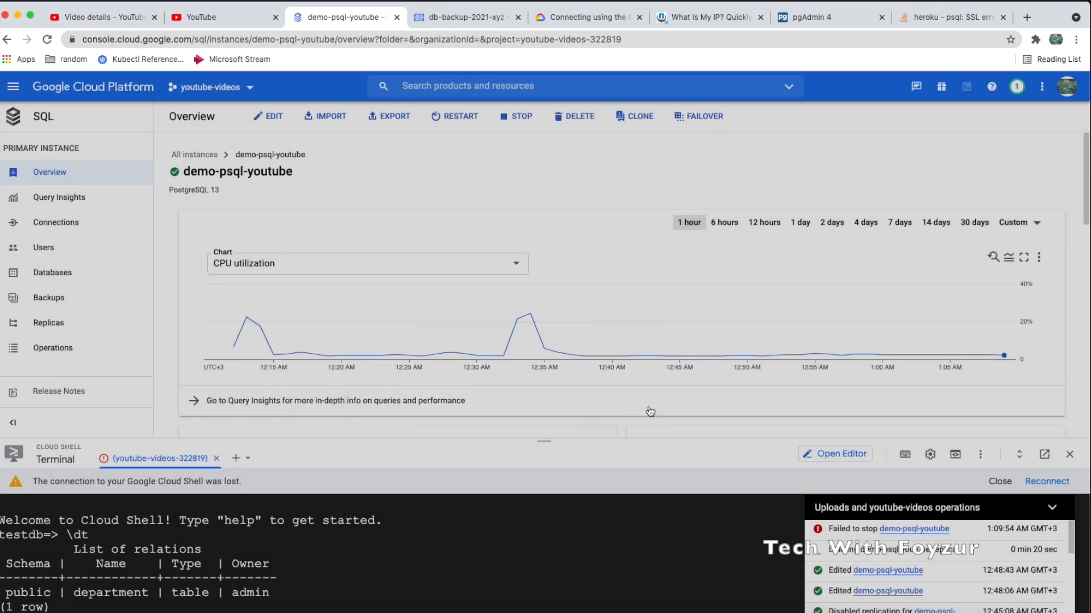
pyautogui.click(50, 321)
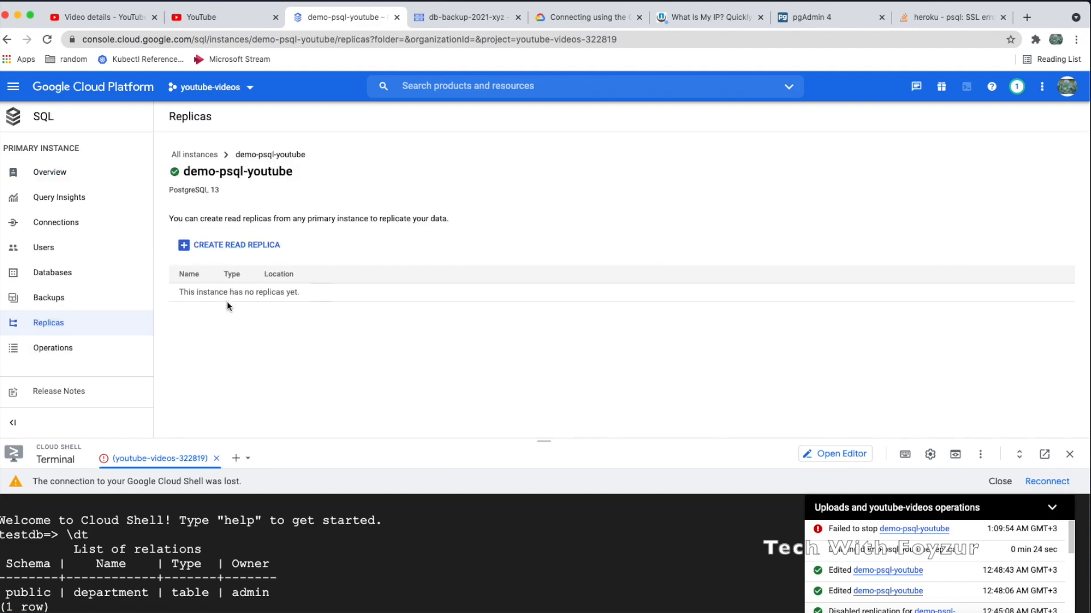
pyautogui.moveTo(222, 293); pyautogui.dragTo(323, 301)
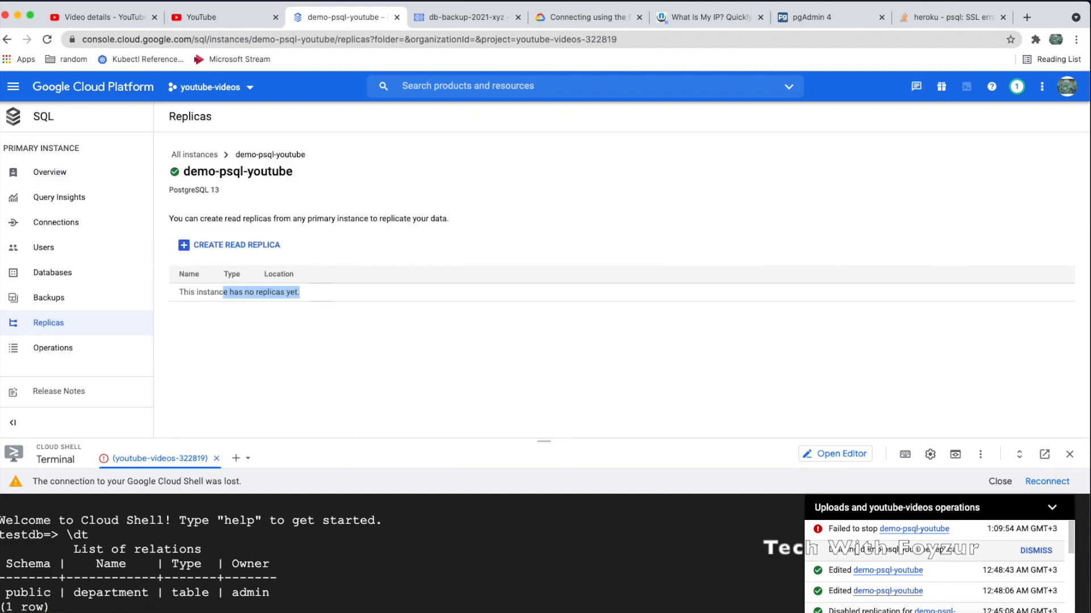
pyautogui.click(67, 352)
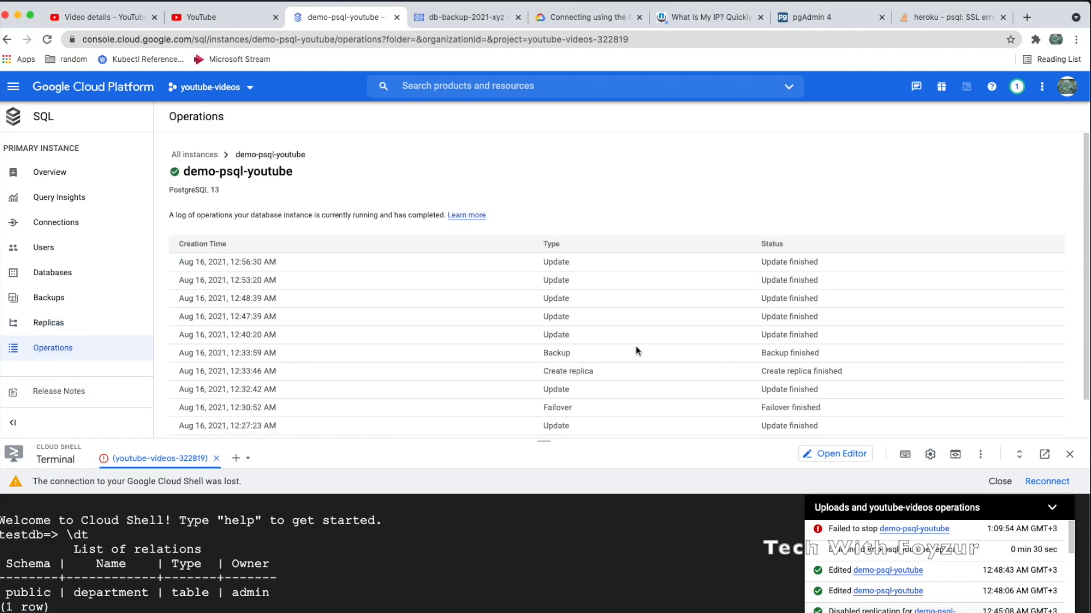
pyautogui.moveTo(826, 355); pyautogui.dragTo(770, 355)
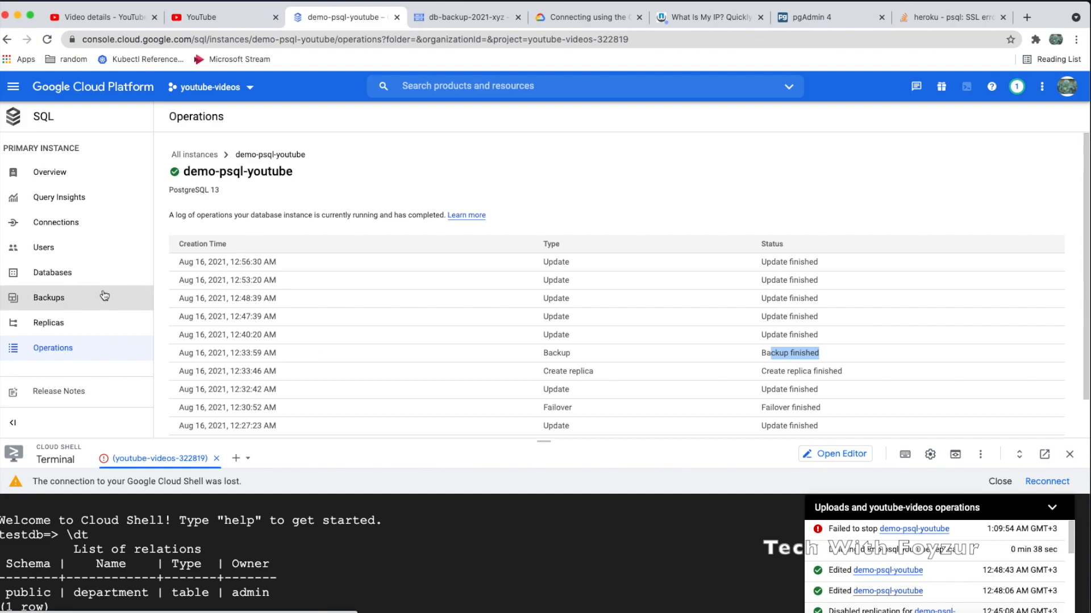
pyautogui.click(58, 324)
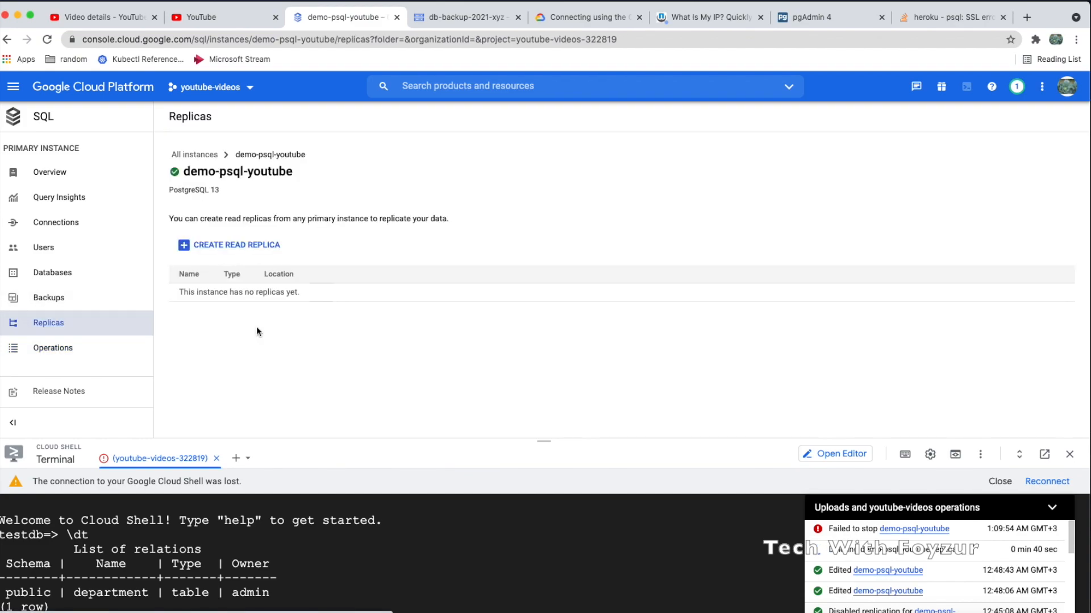
pyautogui.click(28, 180)
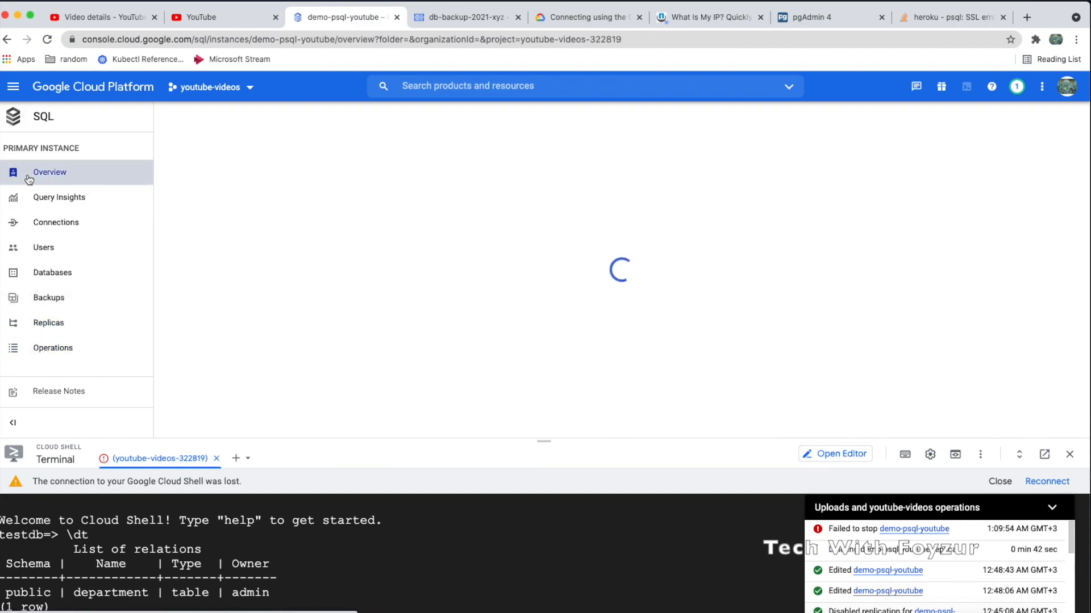
# Retry stopping demo-psql-youtube and dismiss the operation-in-progress error again
pyautogui.moveTo(832, 555); pyautogui.dragTo(954, 549)
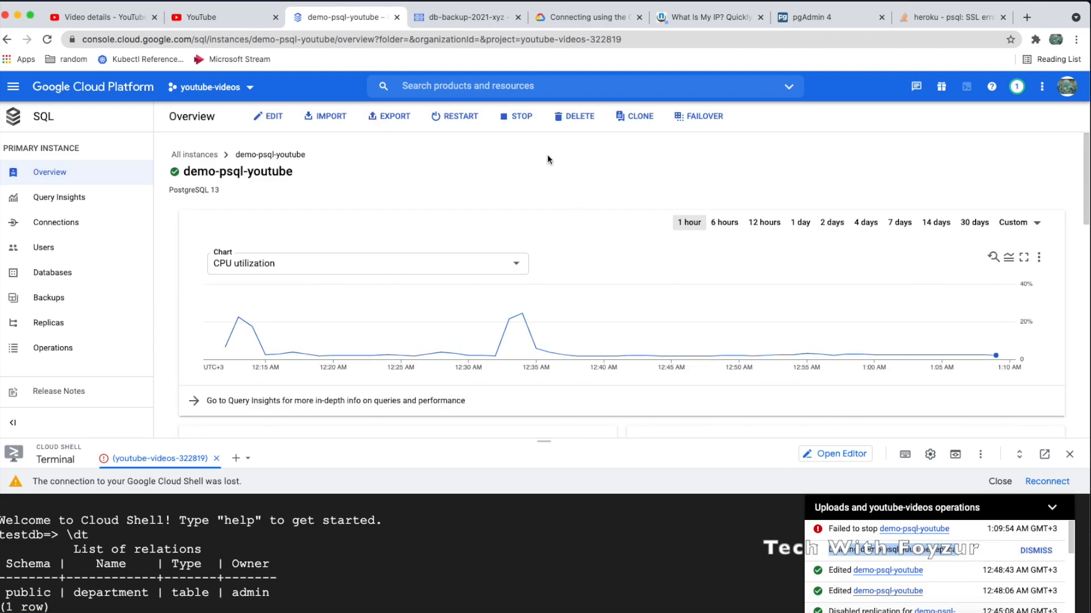
pyautogui.click(521, 119)
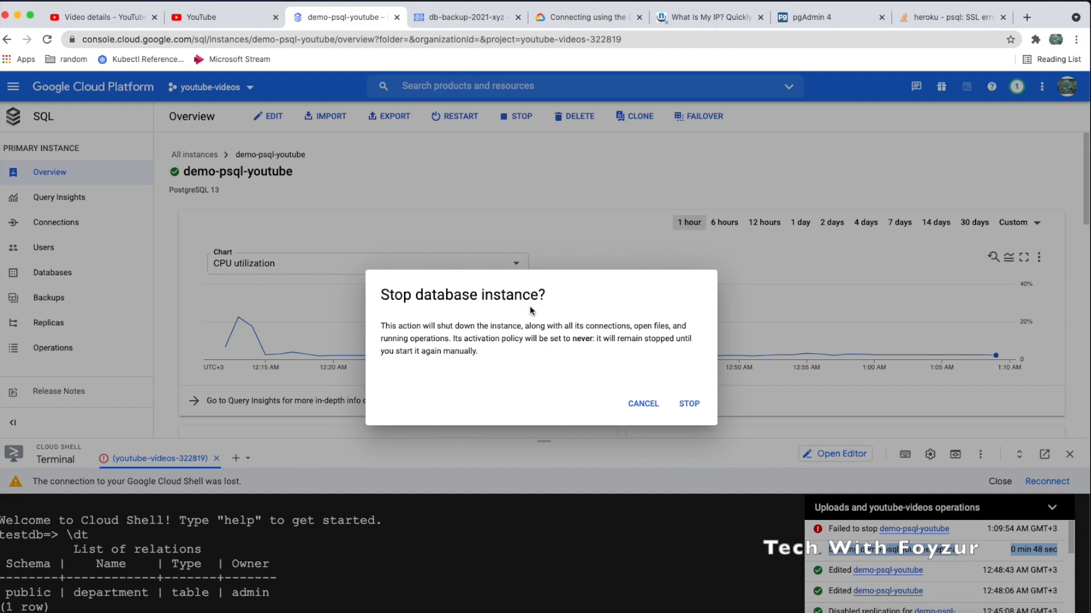
pyautogui.click(689, 404)
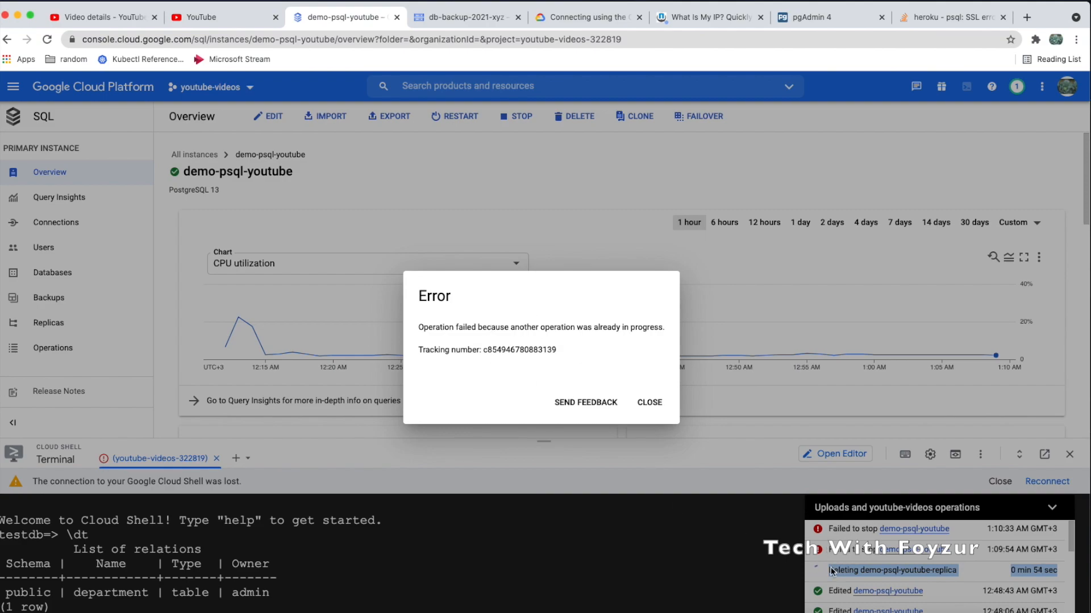
pyautogui.click(651, 403)
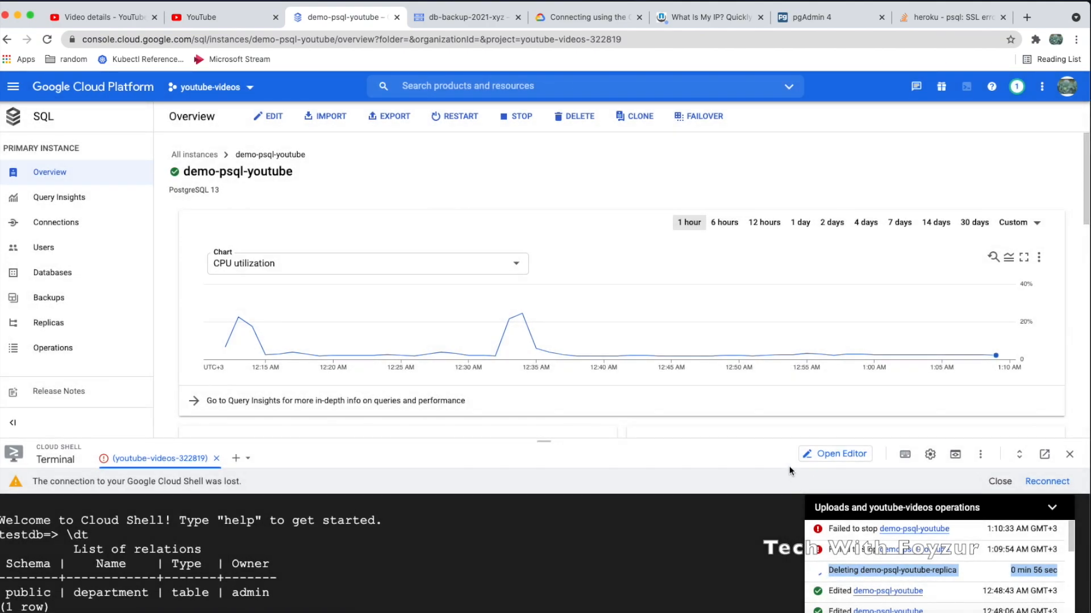
# Enlarge the Cloud Shell panel and stop demo-psql-youtube once more, confirming STOP
pyautogui.moveTo(777, 440); pyautogui.dragTo(777, 393)
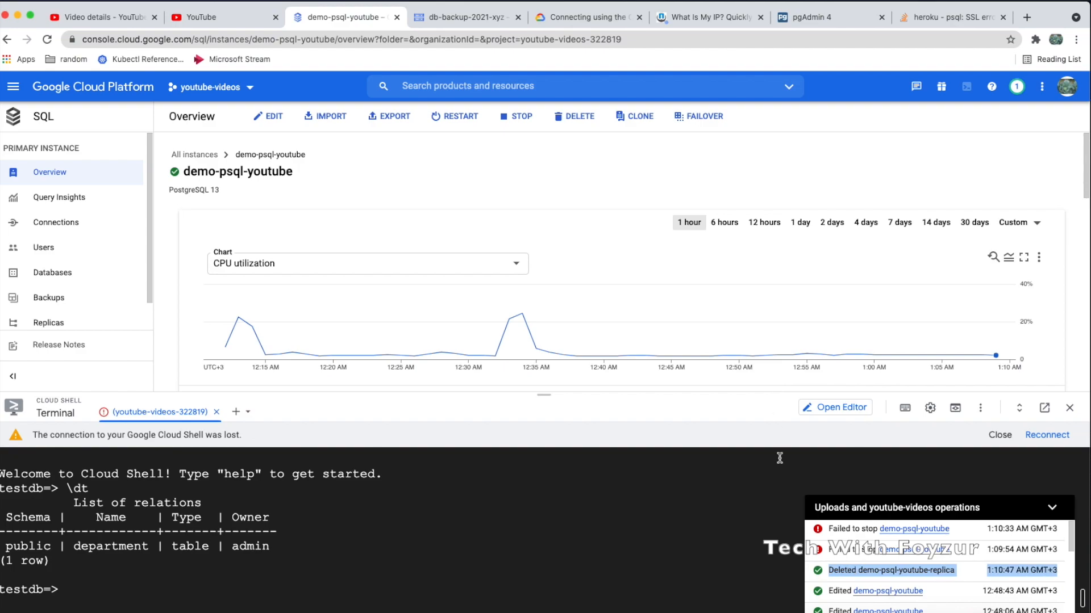
pyautogui.click(515, 116)
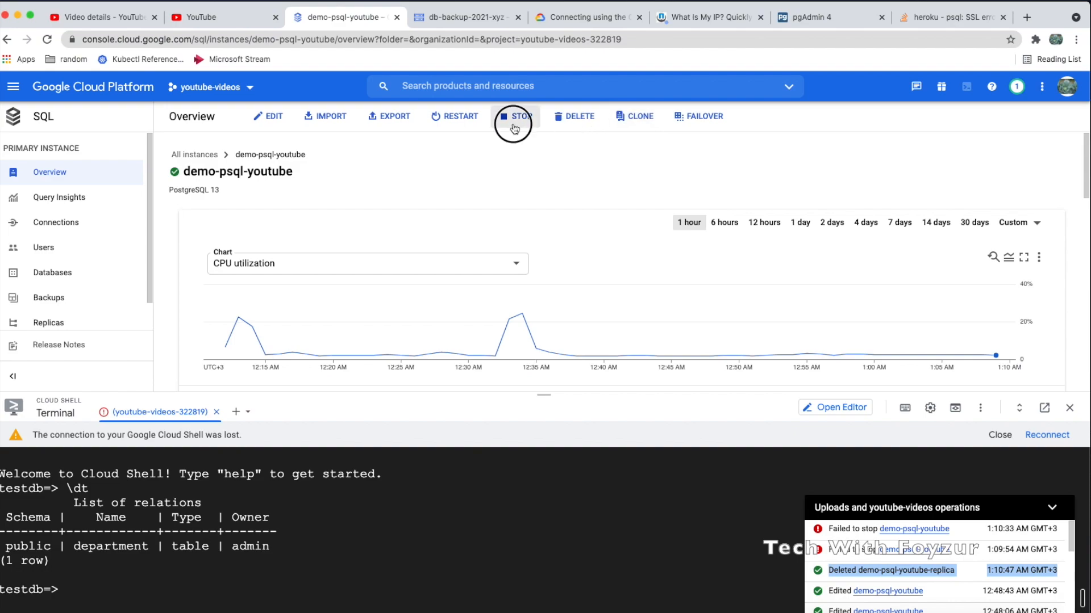
pyautogui.click(688, 404)
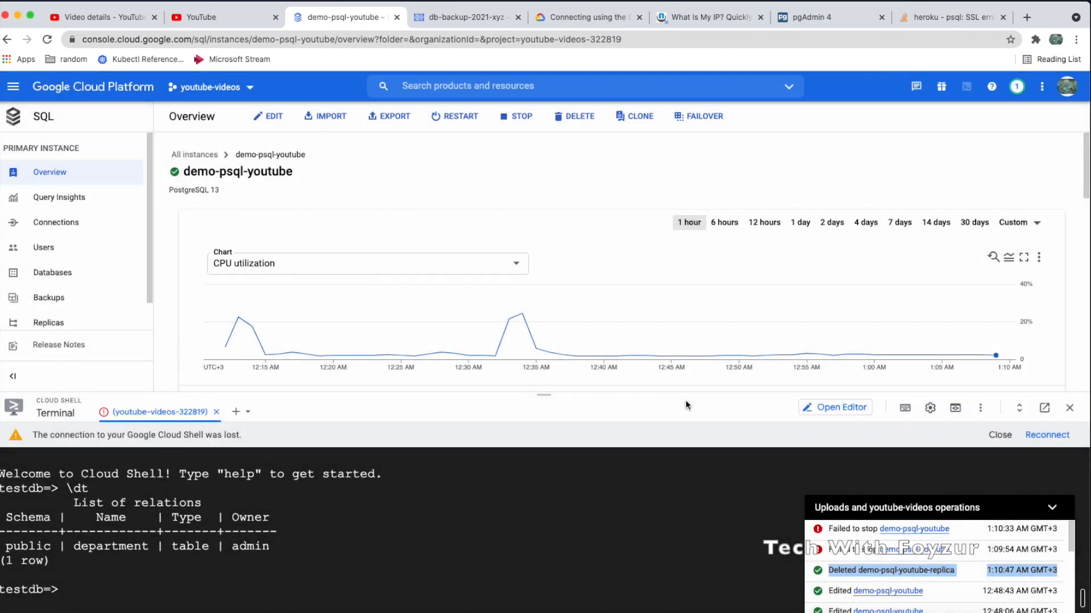